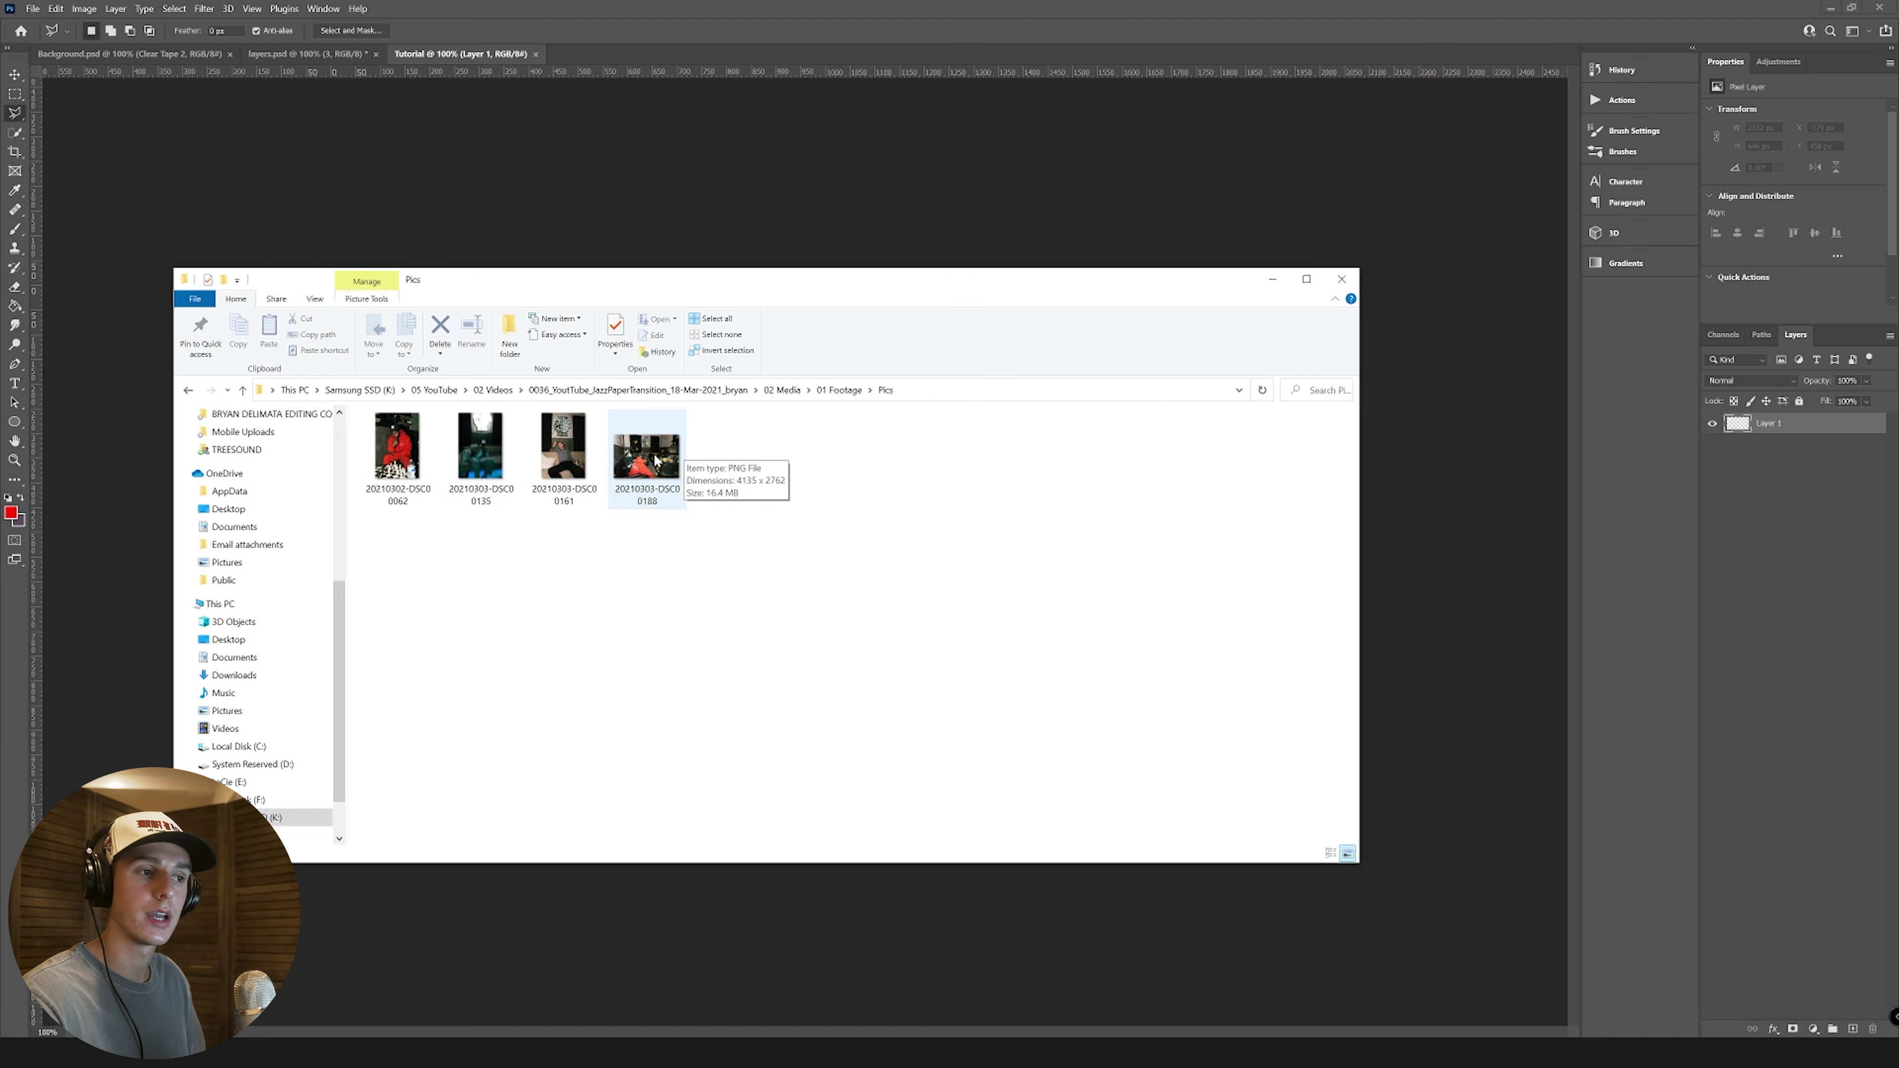
Step: Place the photo 20210303-DSC00188 in the Tutorial document and enlarge it to fill the canvas width
{"action": "left_click_drag", "start_coordinate": [655, 460], "coordinate": [658, 389]}
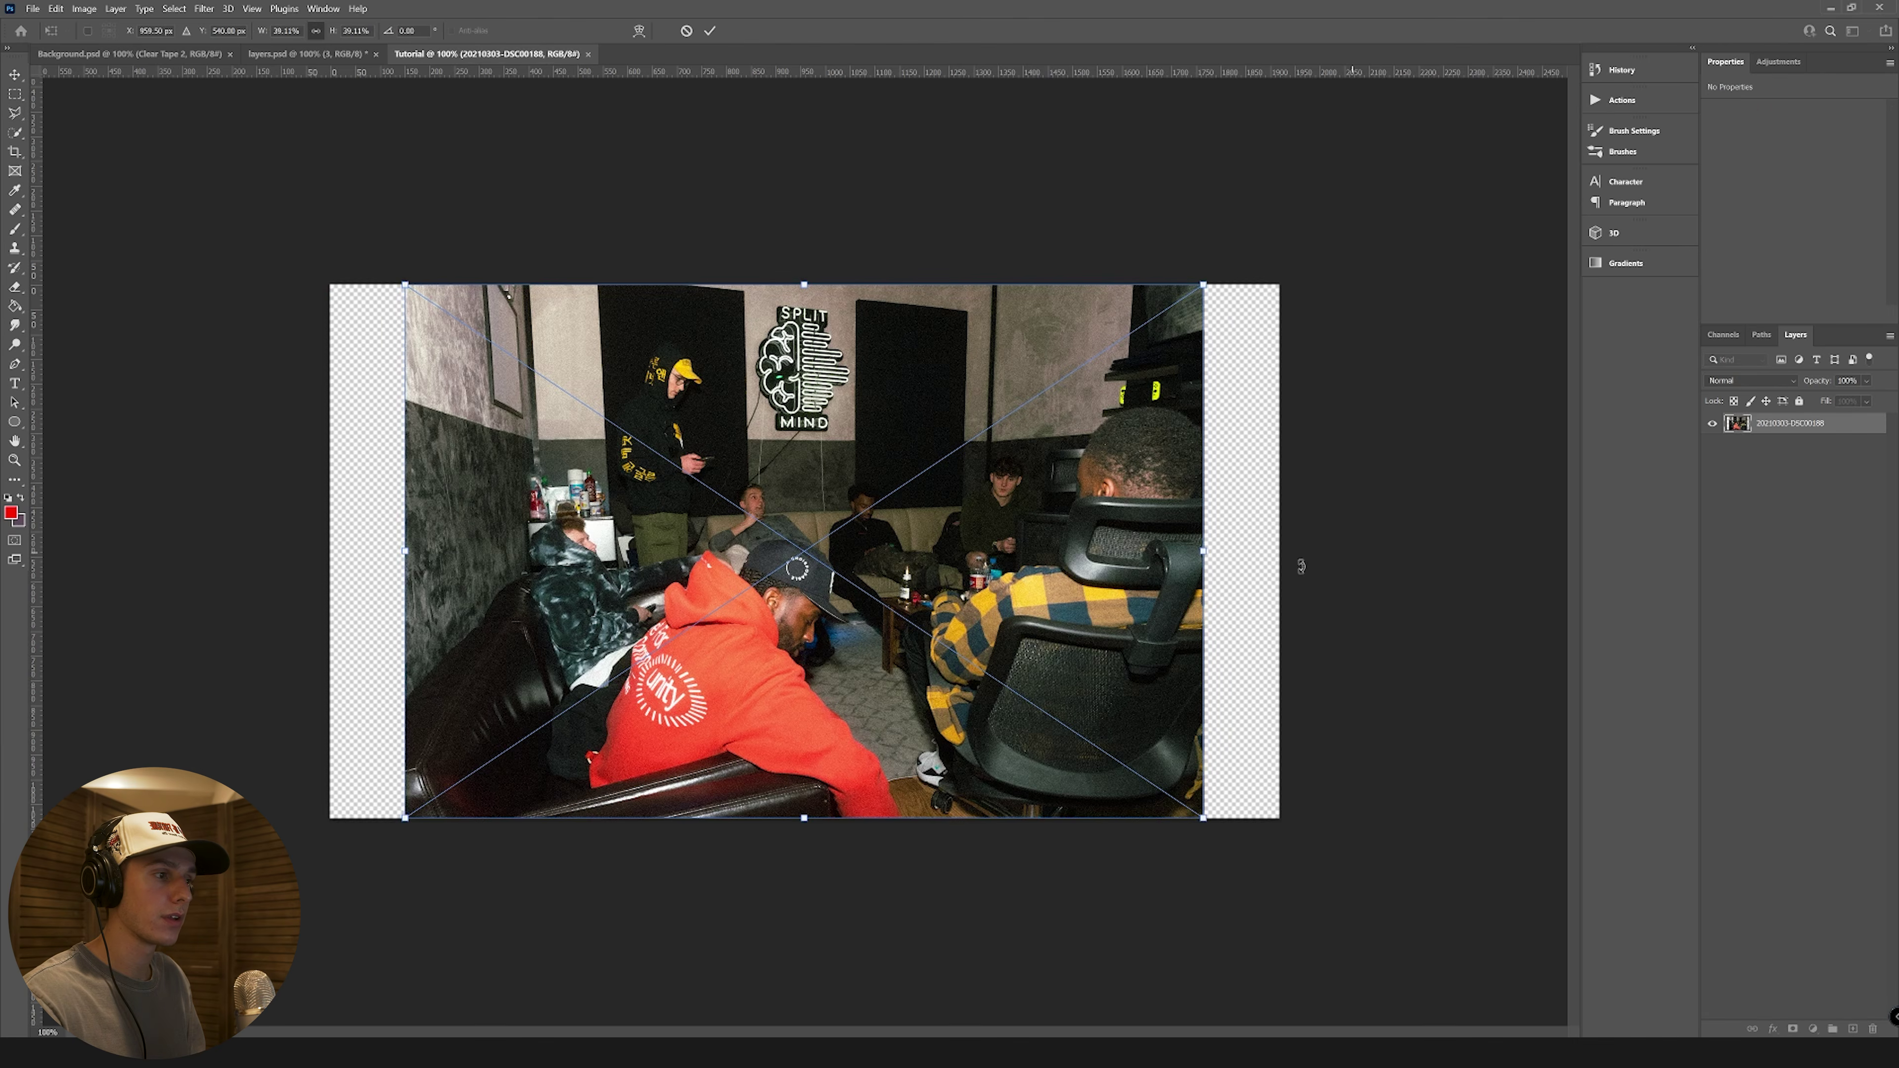
{"action": "left_click_drag", "start_coordinate": [1211, 560], "coordinate": [1171, 549]}
{"action": "key", "text": "Return"}
Step: Place the BlackSheet15 paper texture from the Paper Rips and Folds folder above the photo, turned to landscape orientation
{"action": "key", "text": "alt+Tab"}
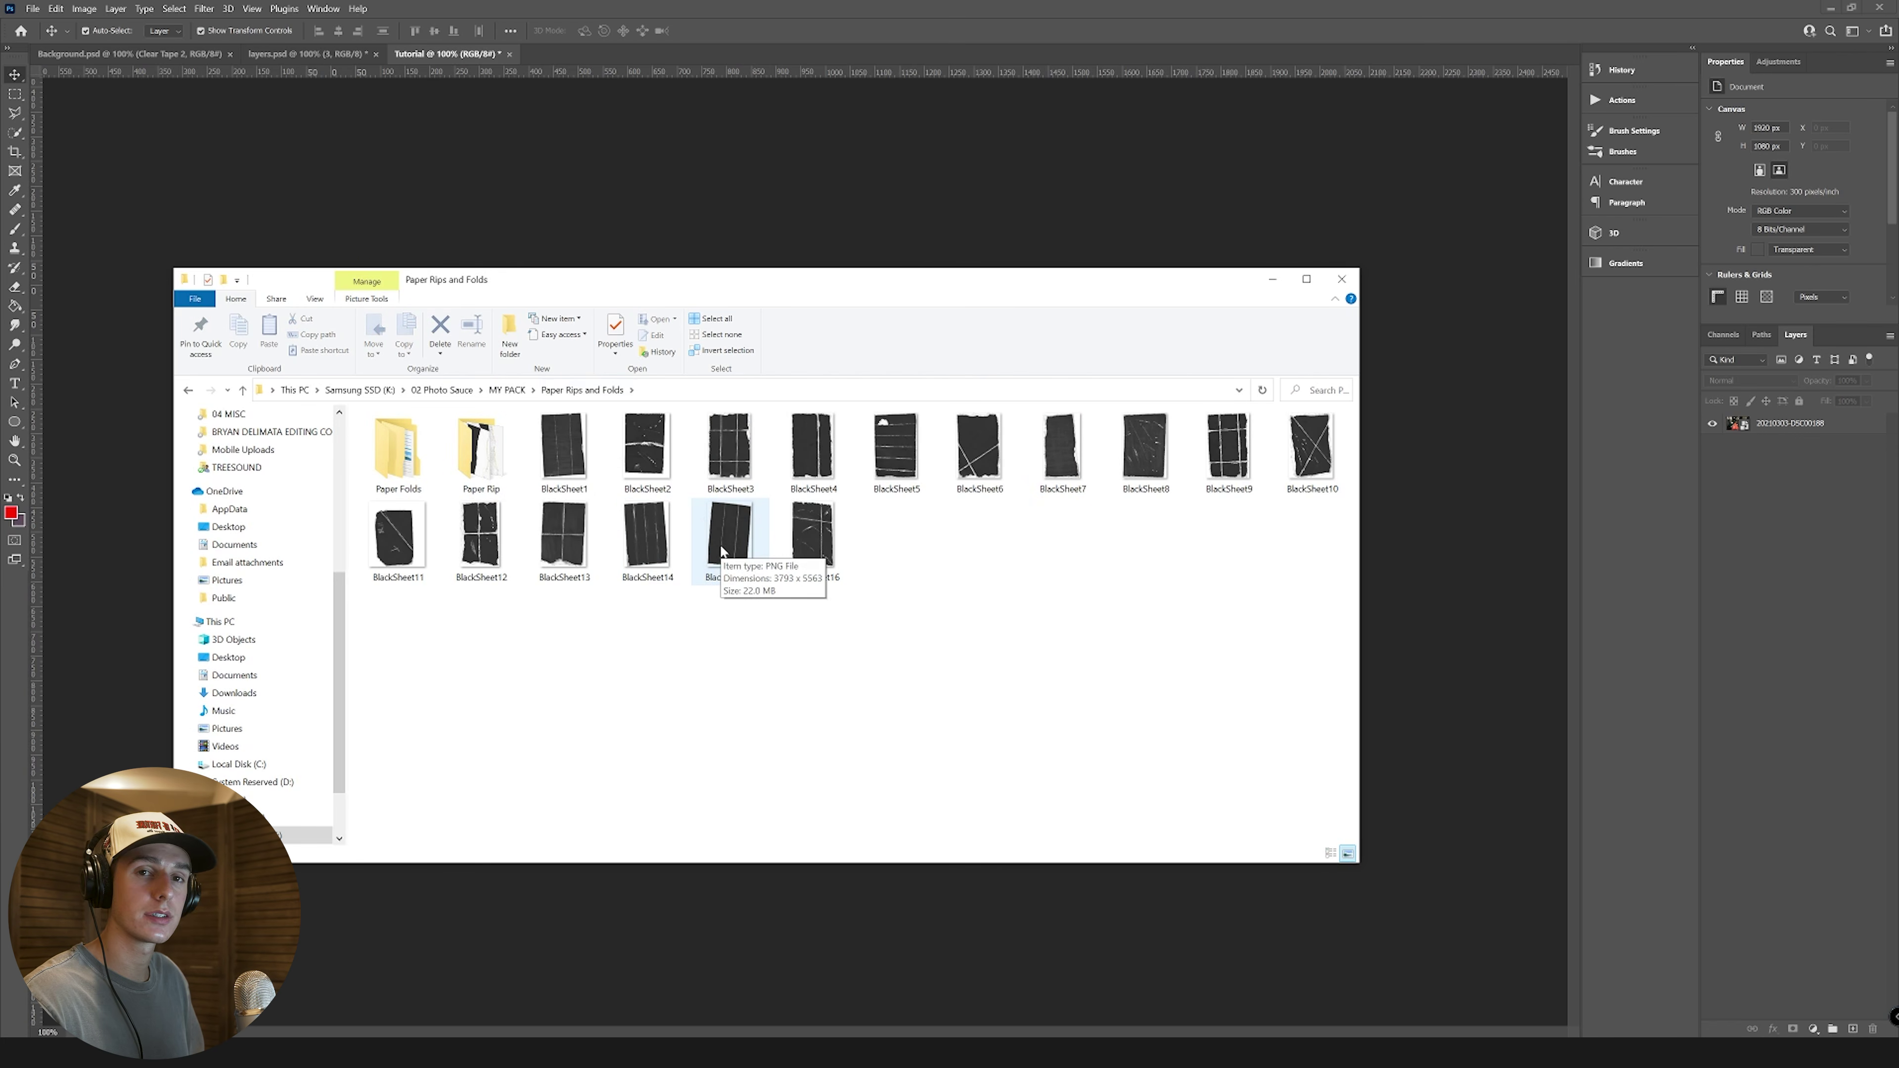
{"action": "left_click_drag", "start_coordinate": [726, 552], "coordinate": [978, 800]}
{"action": "left_click_drag", "start_coordinate": [1111, 729], "coordinate": [960, 683]}
{"action": "key", "text": "Return"}
{"action": "left_click_drag", "start_coordinate": [1391, 506], "coordinate": [1560, 468]}
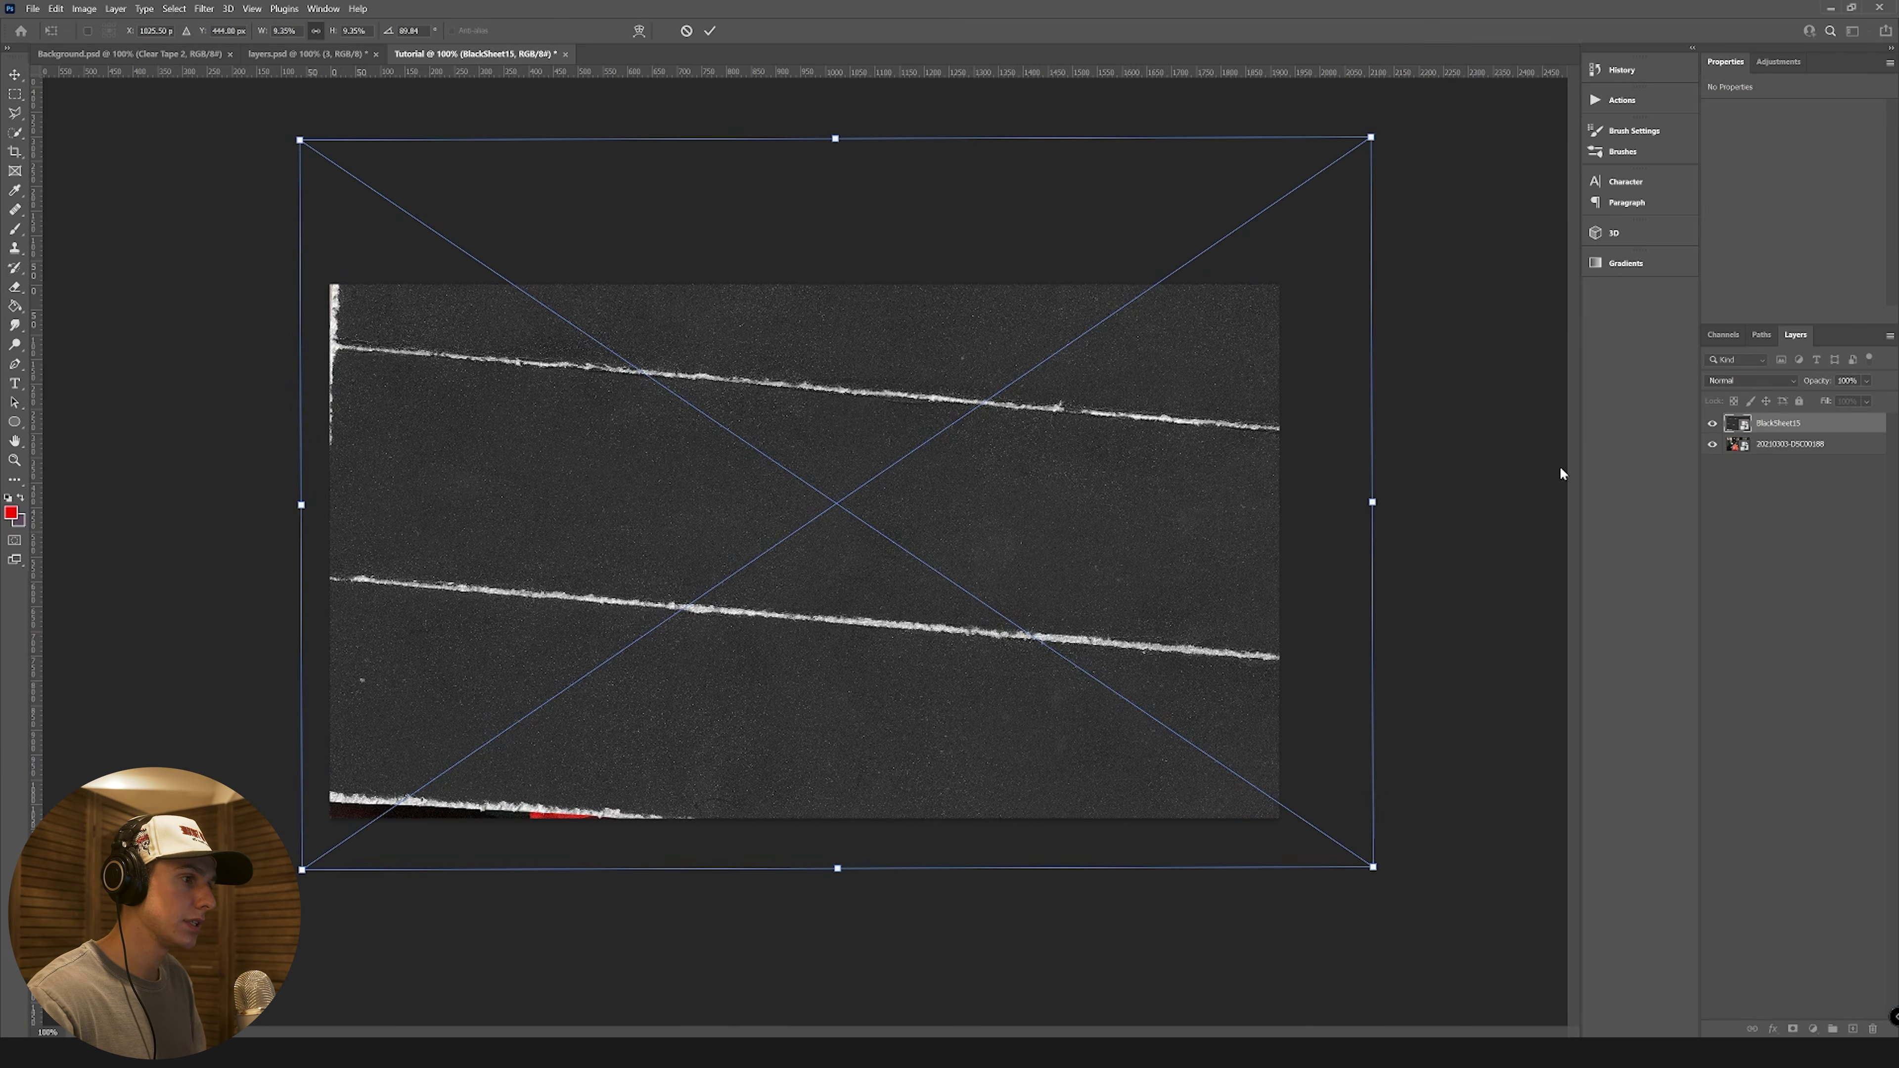
Step: Enlarge BlackSheet15 to about 12.6% scale and rotate it to about 86.8°, with one fold line crossing the canvas middle
{"action": "left_click_drag", "start_coordinate": [1374, 504], "coordinate": [1714, 499]}
{"action": "left_click_drag", "start_coordinate": [1136, 566], "coordinate": [997, 487]}
{"action": "left_click_drag", "start_coordinate": [1545, 438], "coordinate": [1576, 425]}
{"action": "scroll", "coordinate": [1407, 488], "scroll_direction": "down", "scroll_amount": 2}
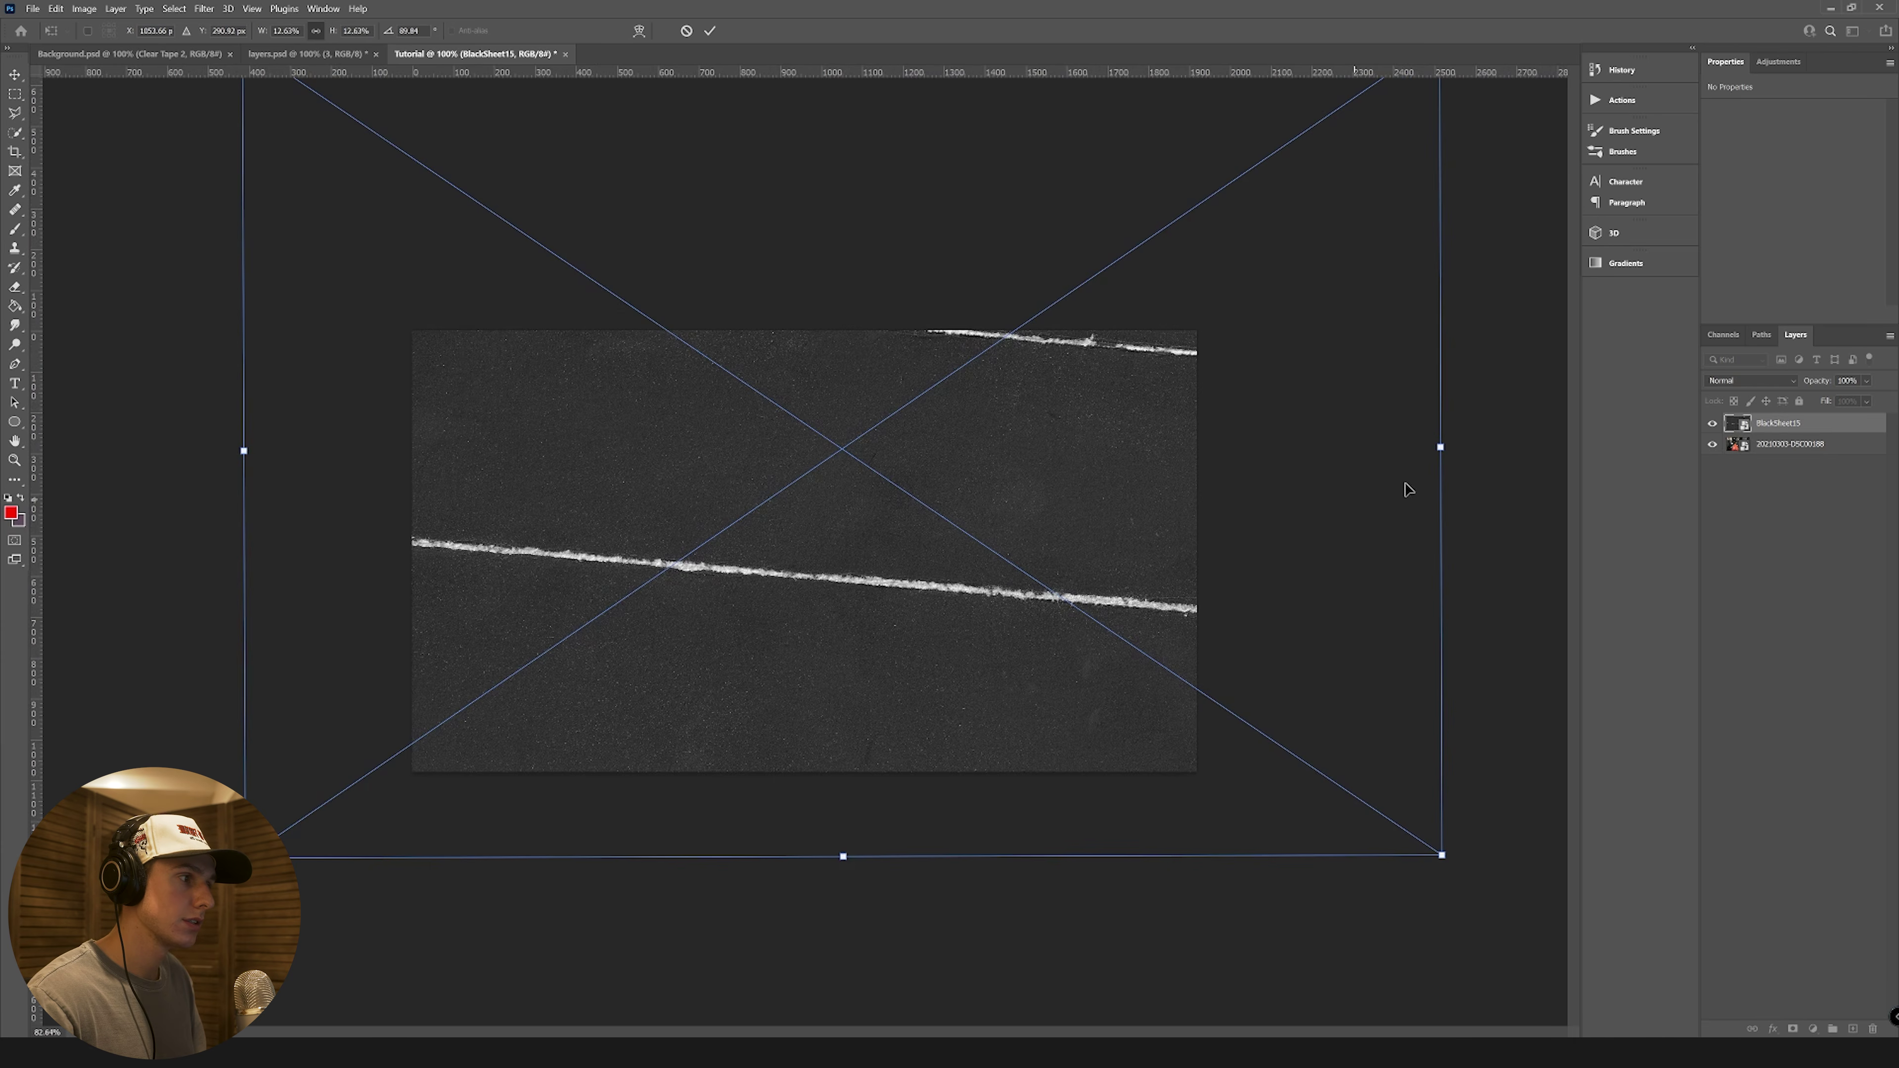
{"action": "left_click_drag", "start_coordinate": [1457, 446], "coordinate": [1471, 403]}
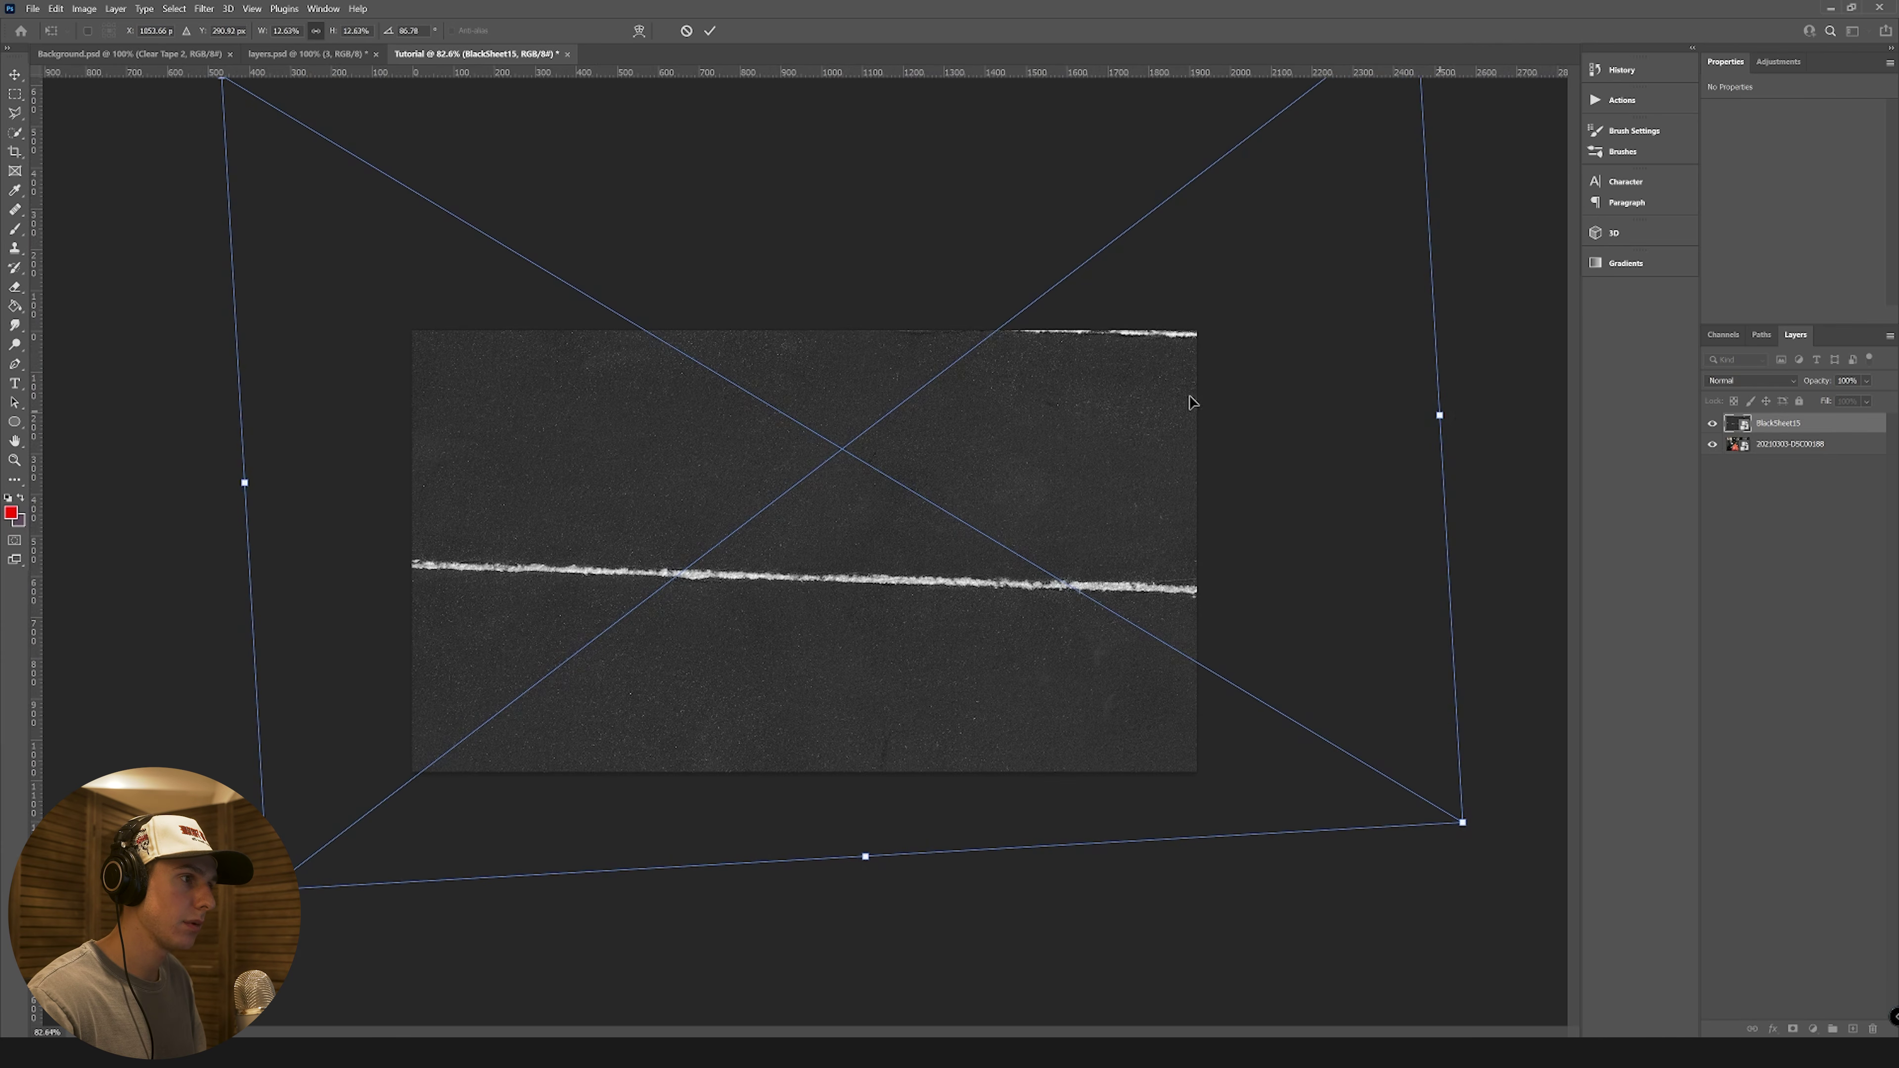
{"action": "key", "text": "Return"}
Step: Set the blend mode of the BlackSheet15 layer to Screen
{"action": "scroll", "coordinate": [1056, 665], "scroll_direction": "up", "scroll_amount": 4}
{"action": "left_click", "coordinate": [1749, 380]}
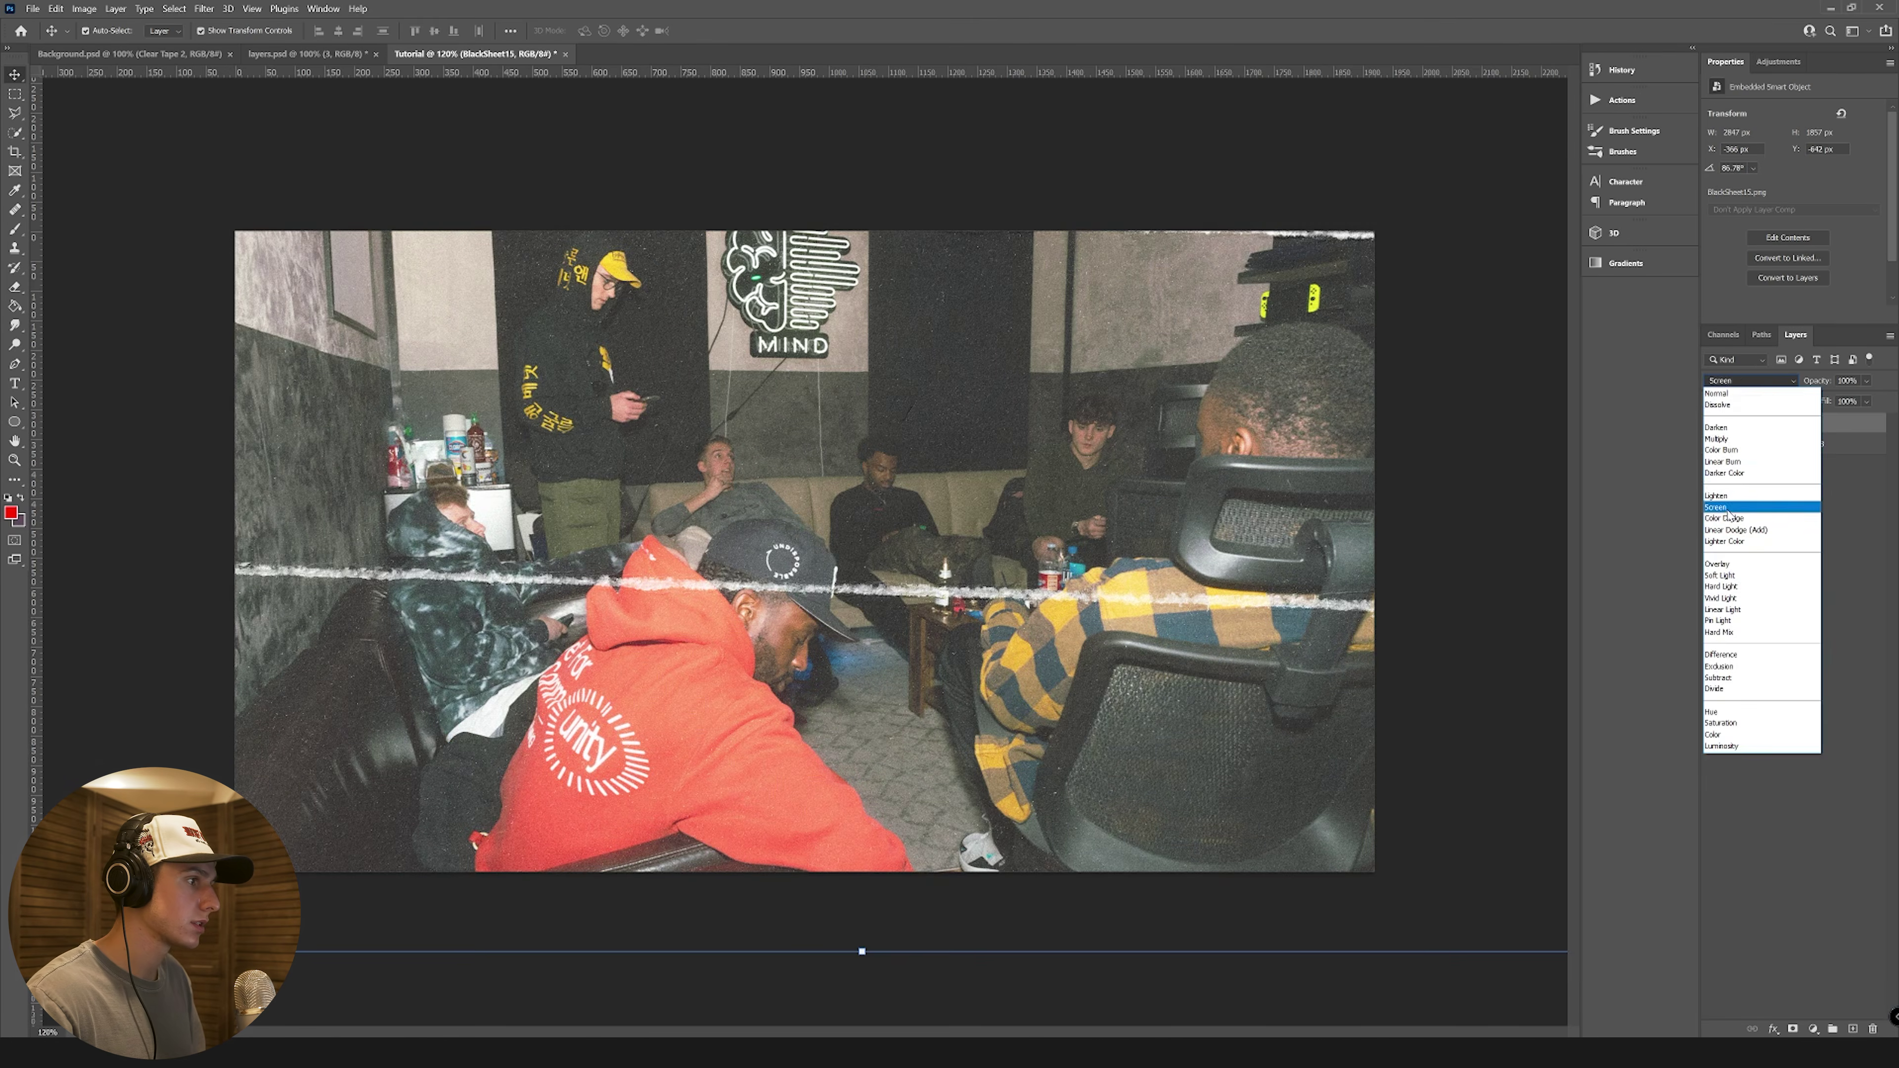
{"action": "left_click", "coordinate": [1742, 499]}
Step: Convert the 20210303-DSC00188 photo layer to a smart object
{"action": "left_click", "coordinate": [1832, 446]}
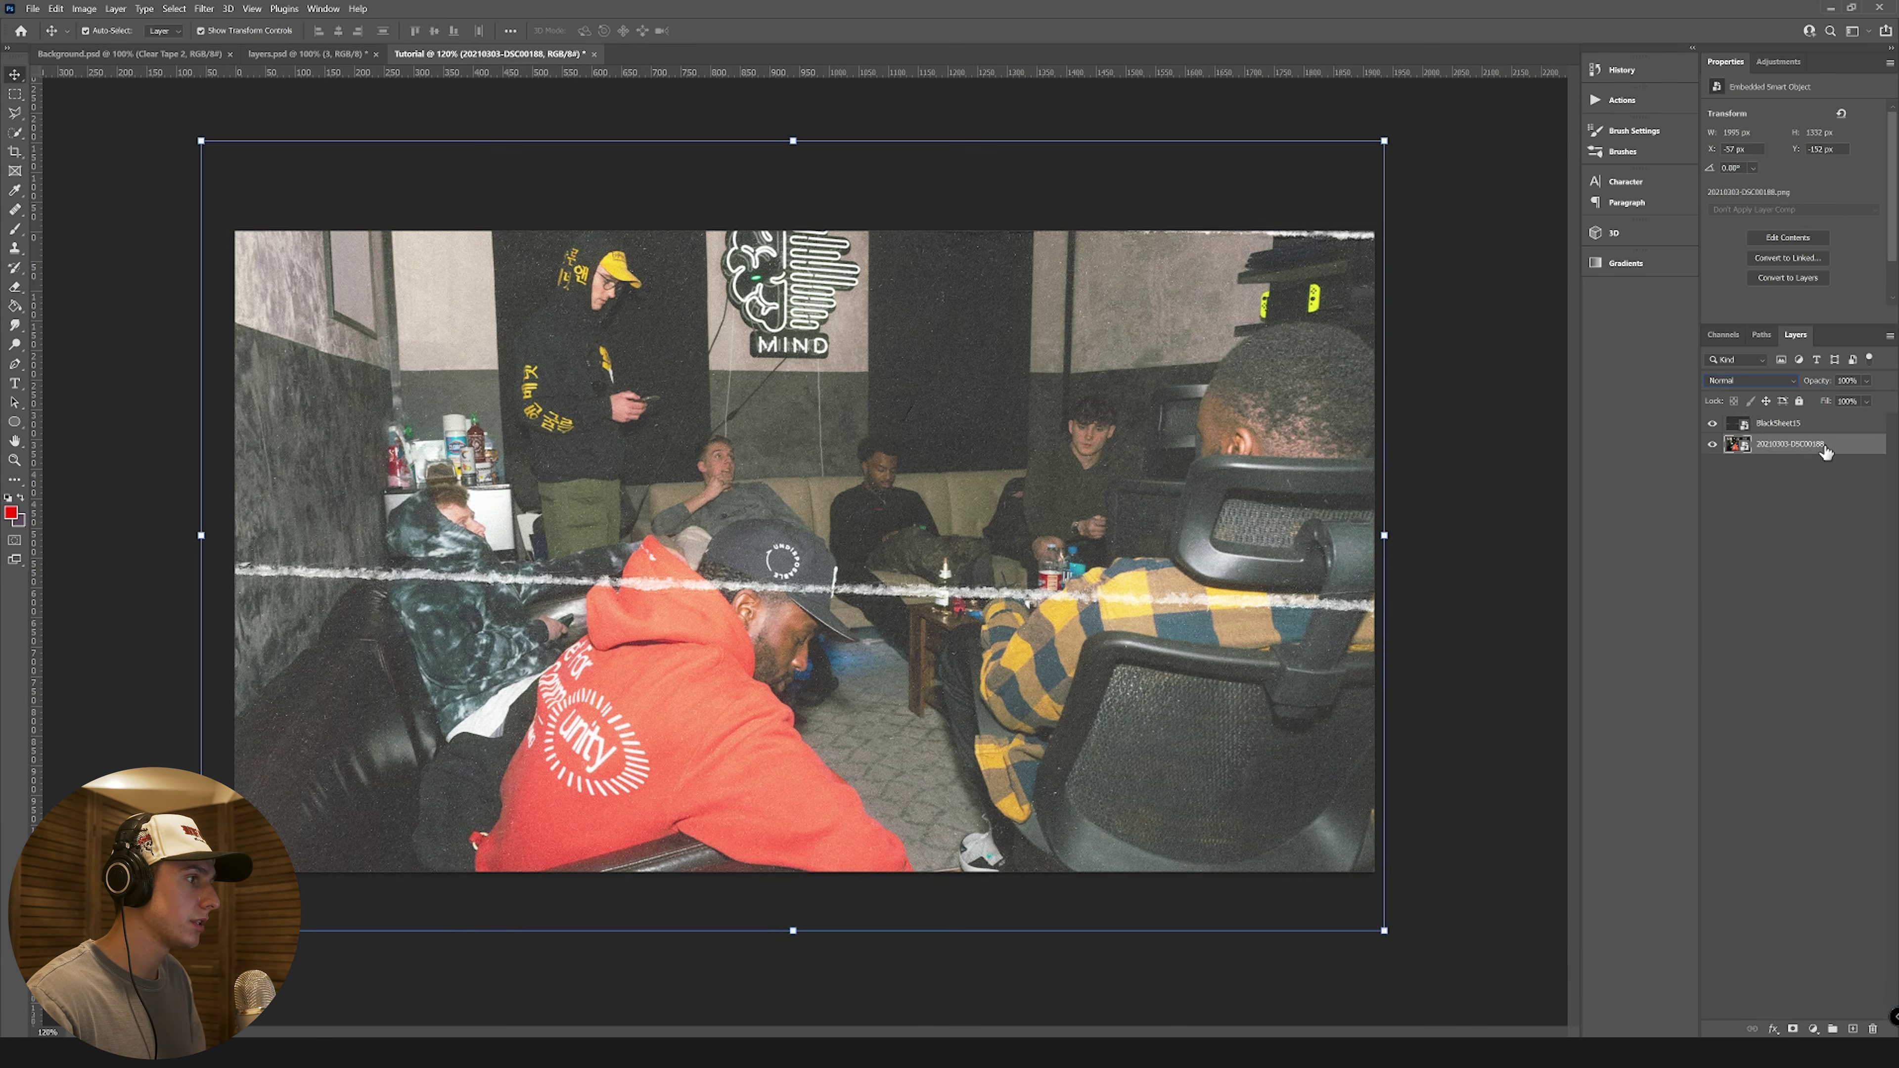
{"action": "right_click", "coordinate": [1824, 451]}
{"action": "left_click", "coordinate": [1809, 523]}
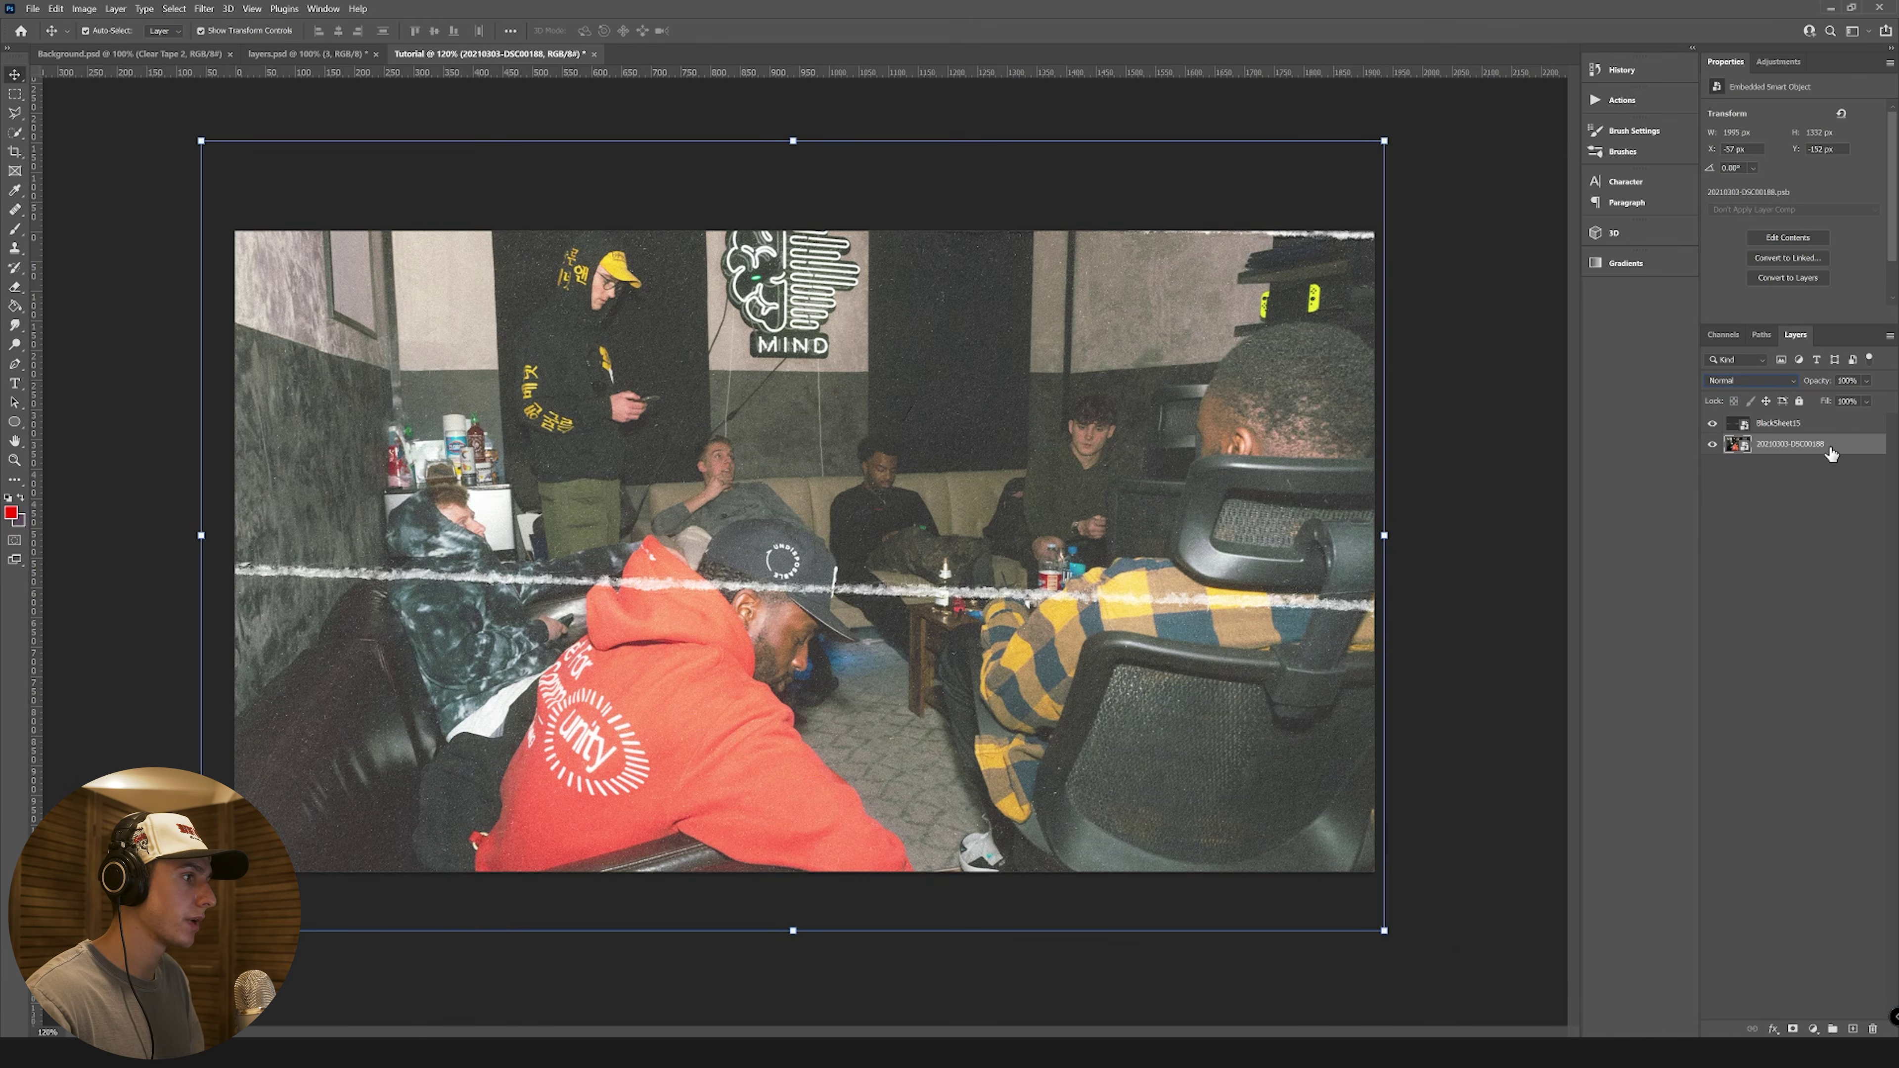
Step: Apply the Add Noise filter to the photo layer with amount 9.16%, Uniform distribution and Monochromatic enabled
{"action": "left_click", "coordinate": [204, 8]}
{"action": "mouse_move", "coordinate": [226, 227]}
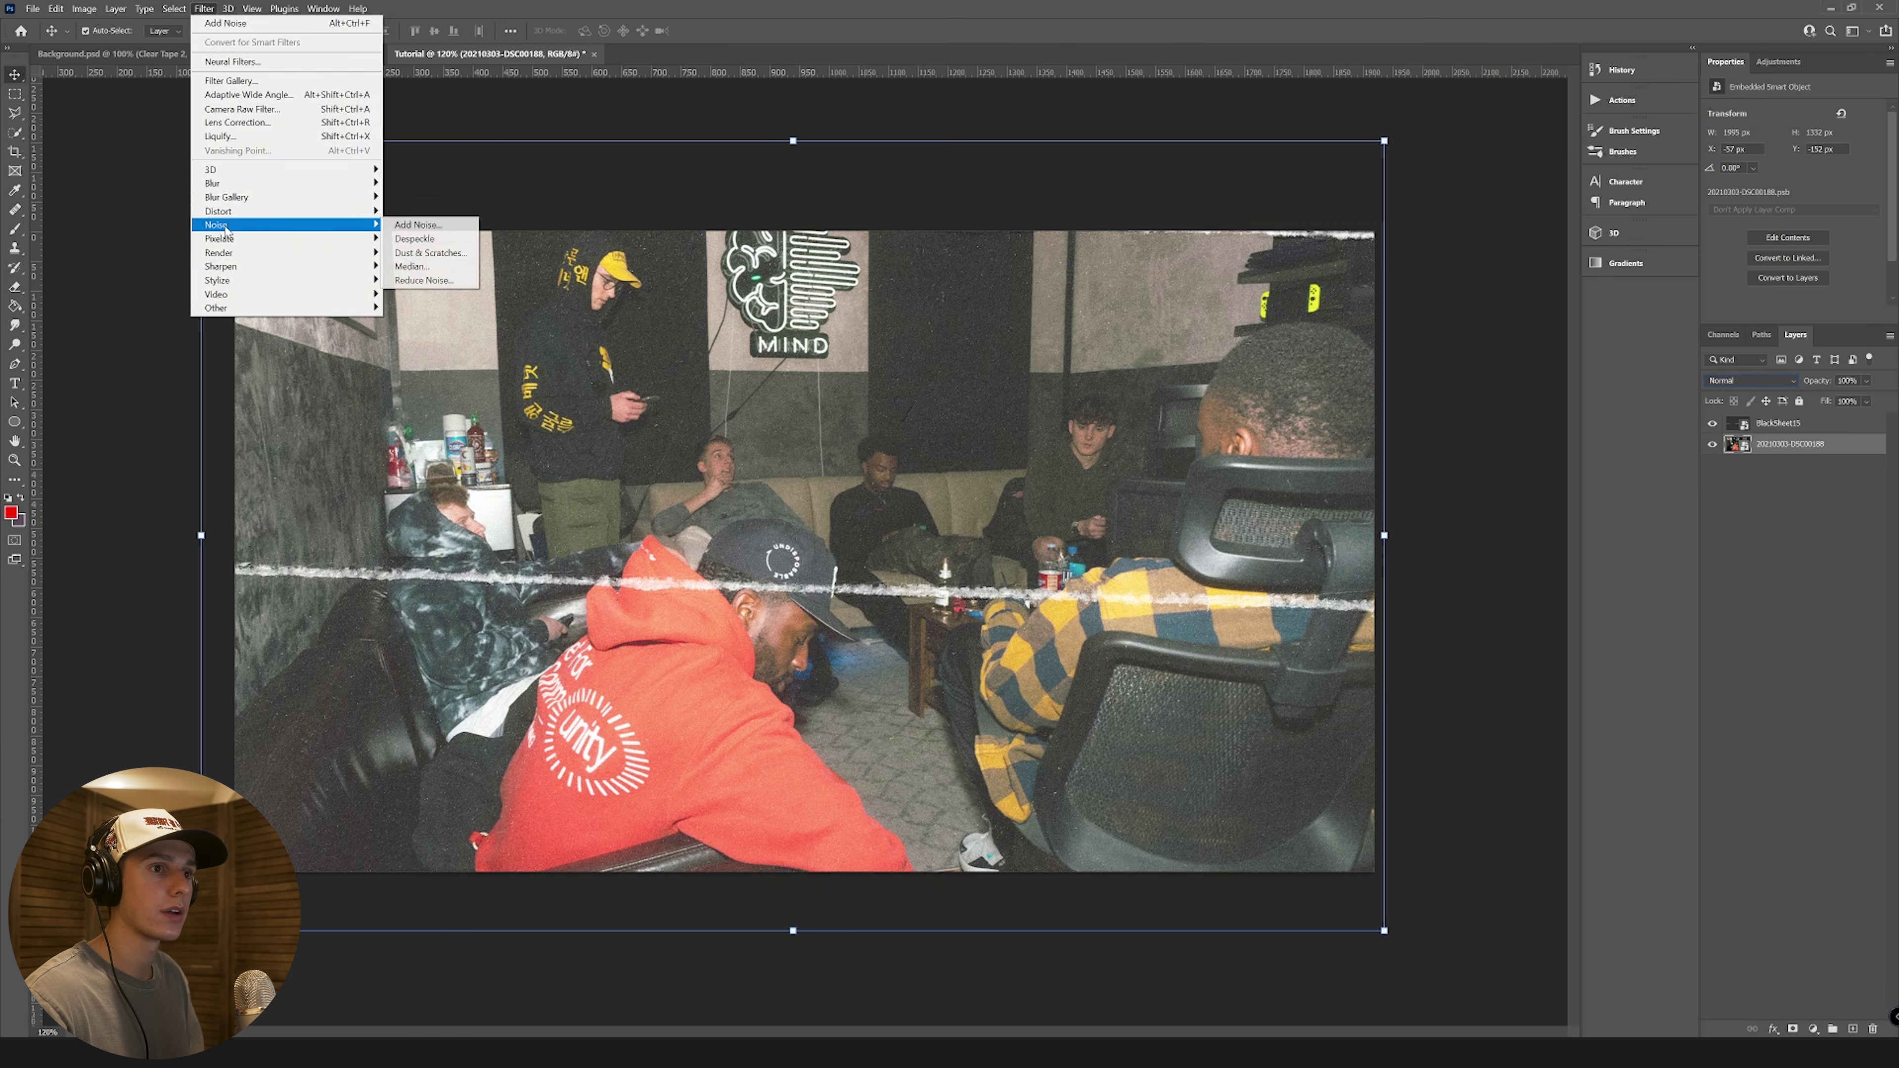
{"action": "left_click", "coordinate": [418, 225]}
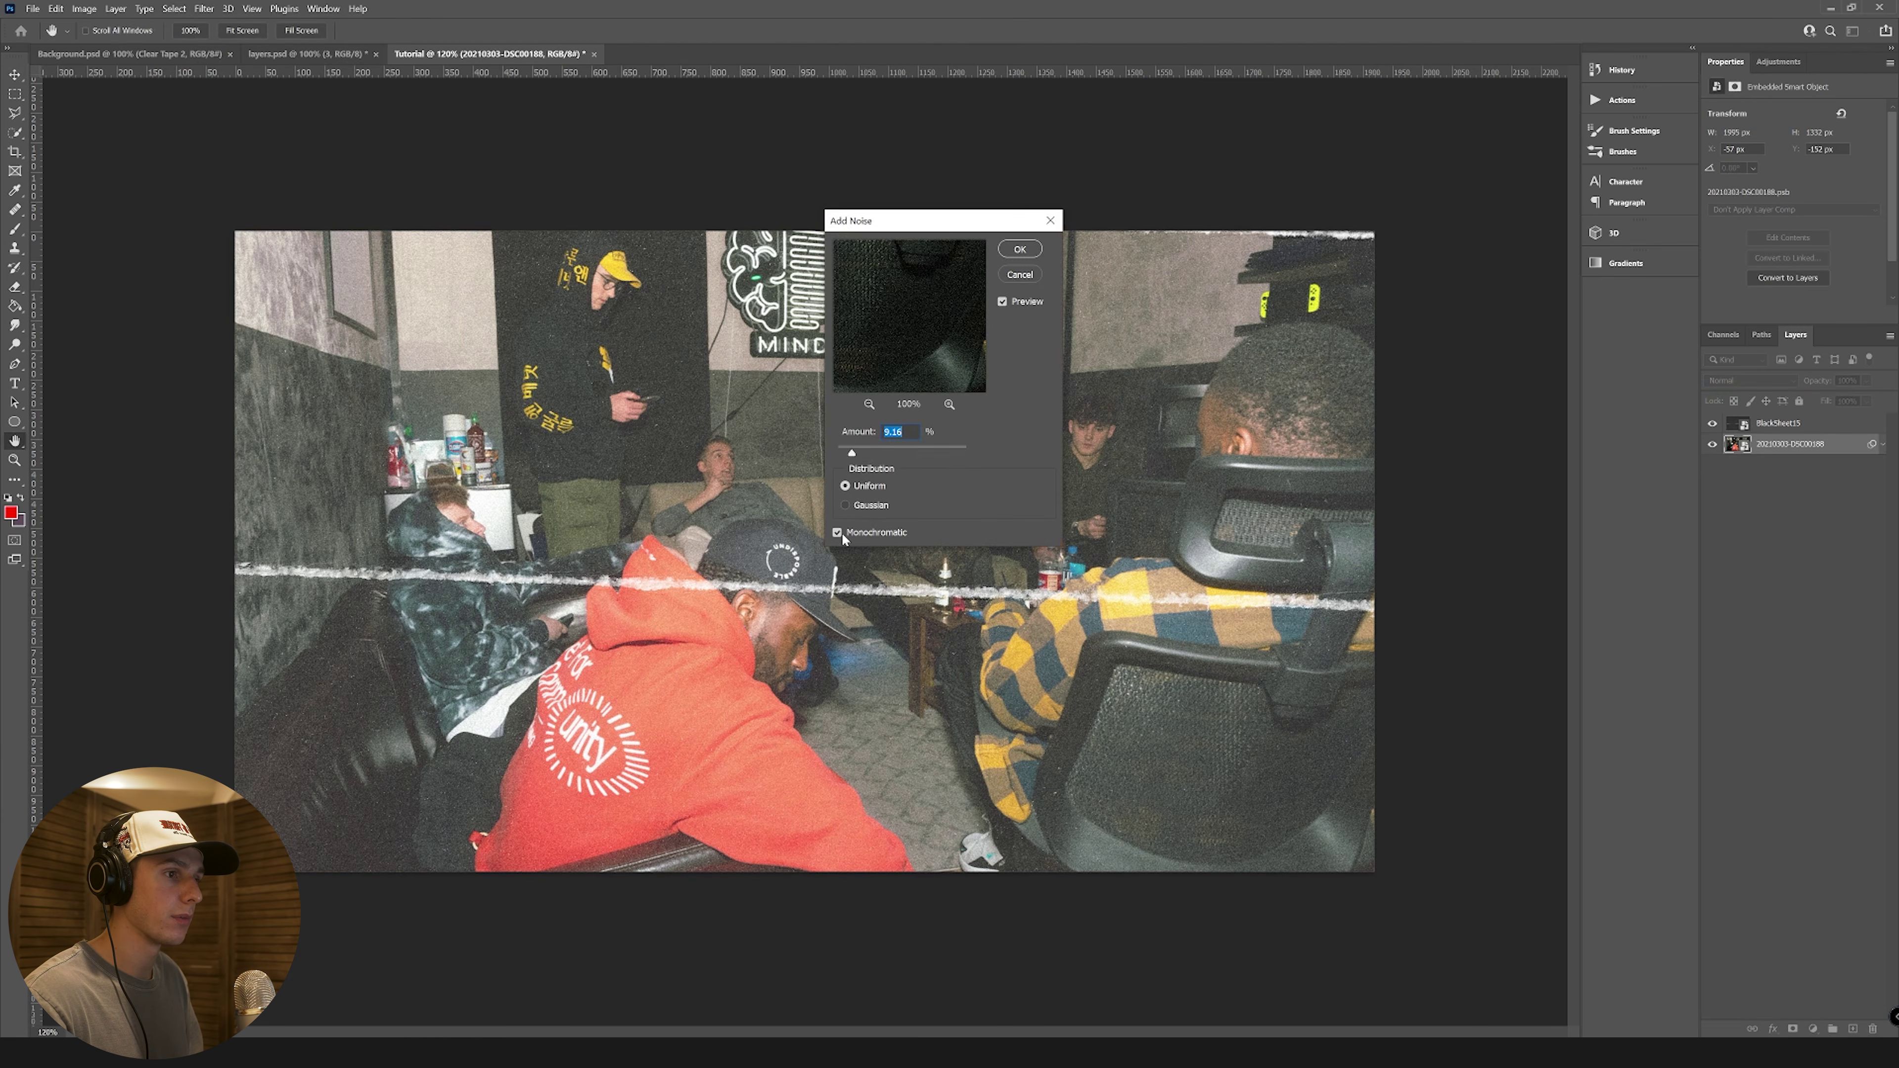
{"action": "left_click", "coordinate": [1020, 248]}
{"action": "key", "text": "v"}
Step: Apply a Photo Filter adjustment to the photo layer using the Sepia filter with a raised density
{"action": "left_click", "coordinate": [82, 8]}
{"action": "mouse_move", "coordinate": [96, 43]}
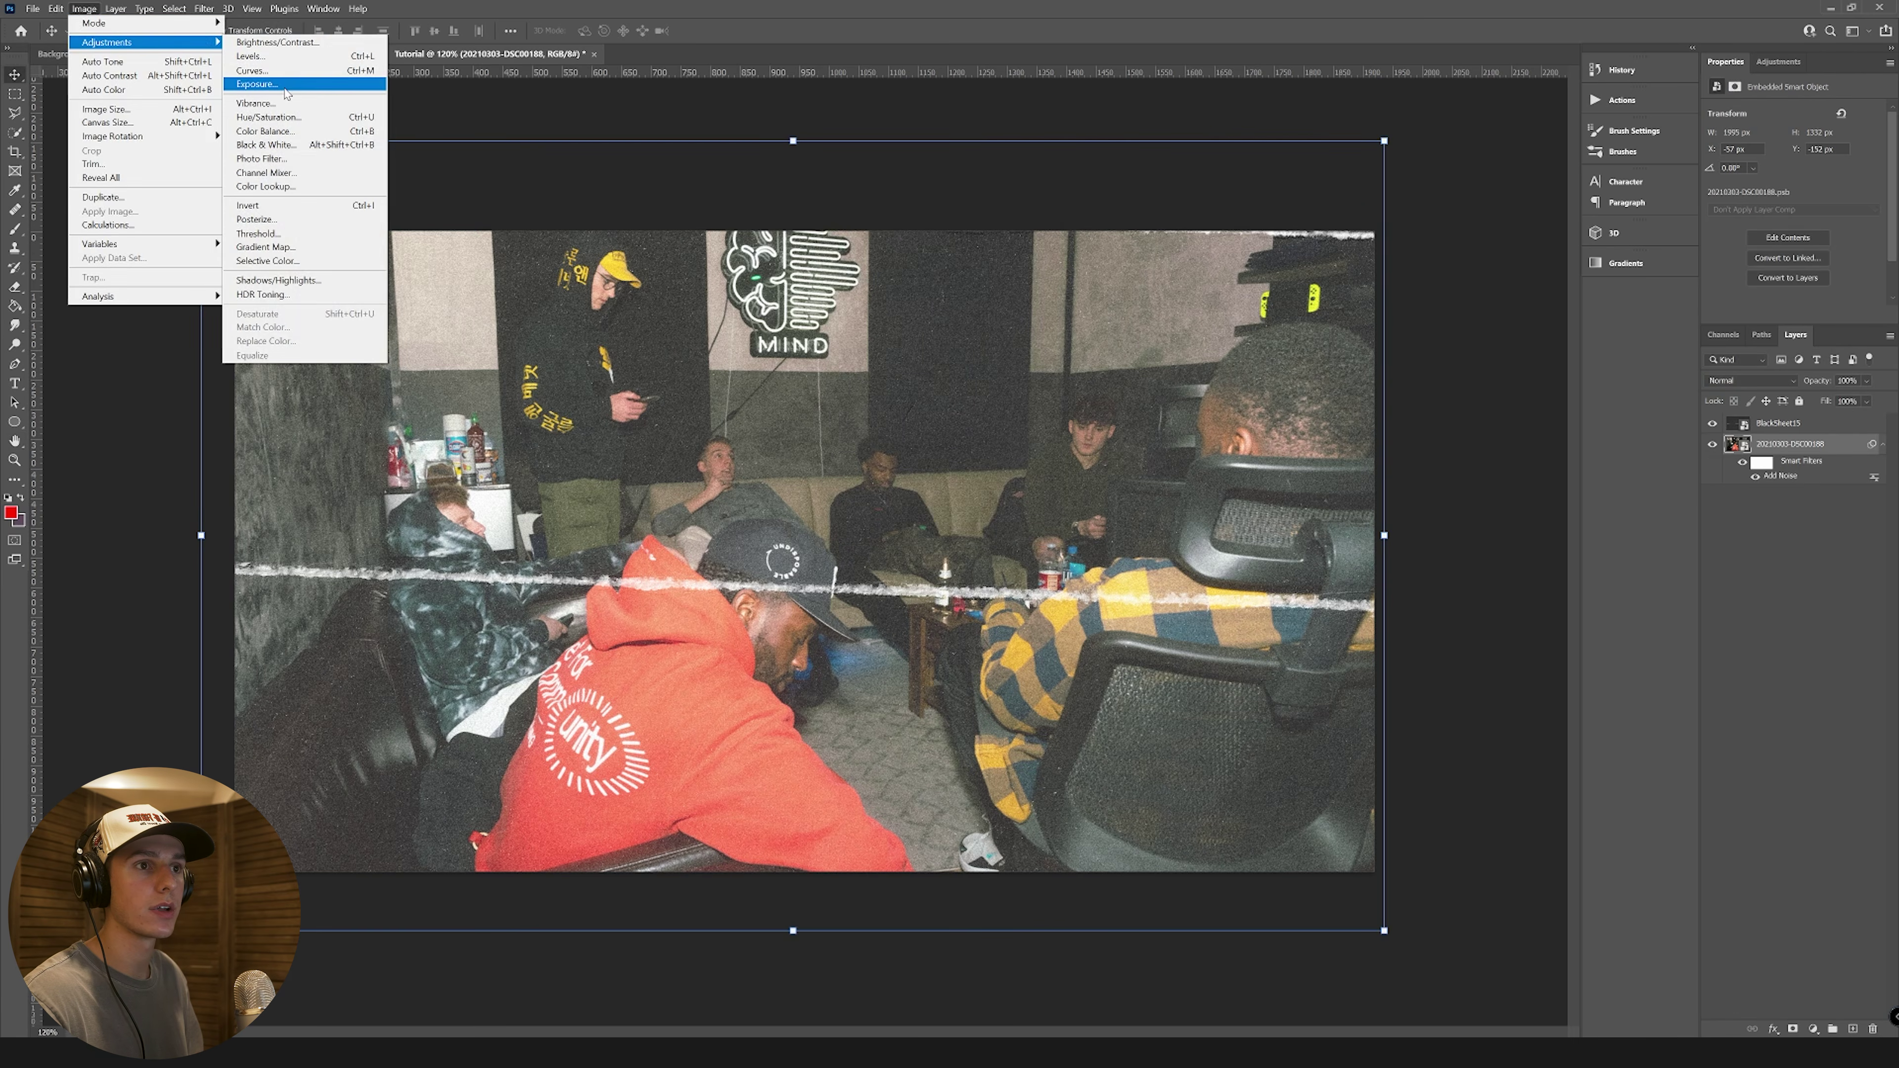
{"action": "left_click", "coordinate": [262, 159]}
{"action": "left_click", "coordinate": [934, 317]}
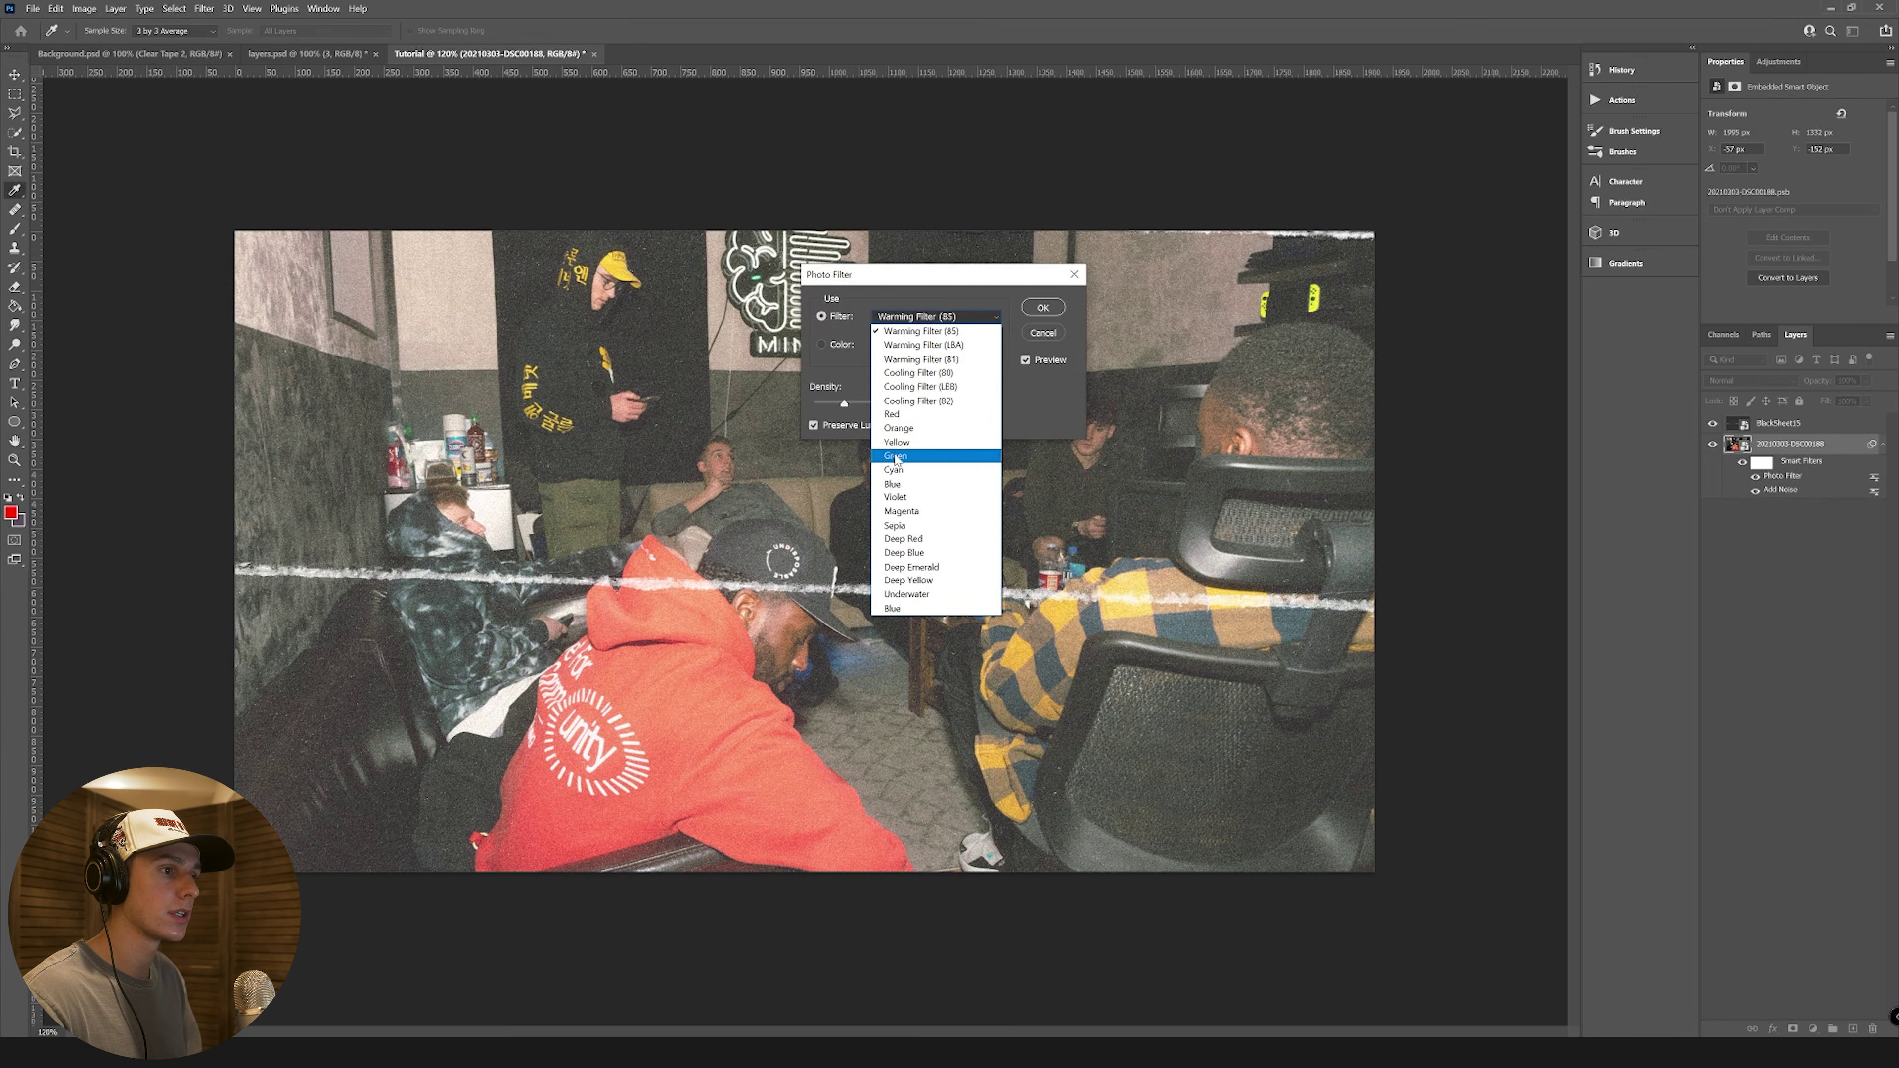
{"action": "left_click", "coordinate": [895, 525]}
{"action": "left_click_drag", "start_coordinate": [875, 406], "coordinate": [995, 412]}
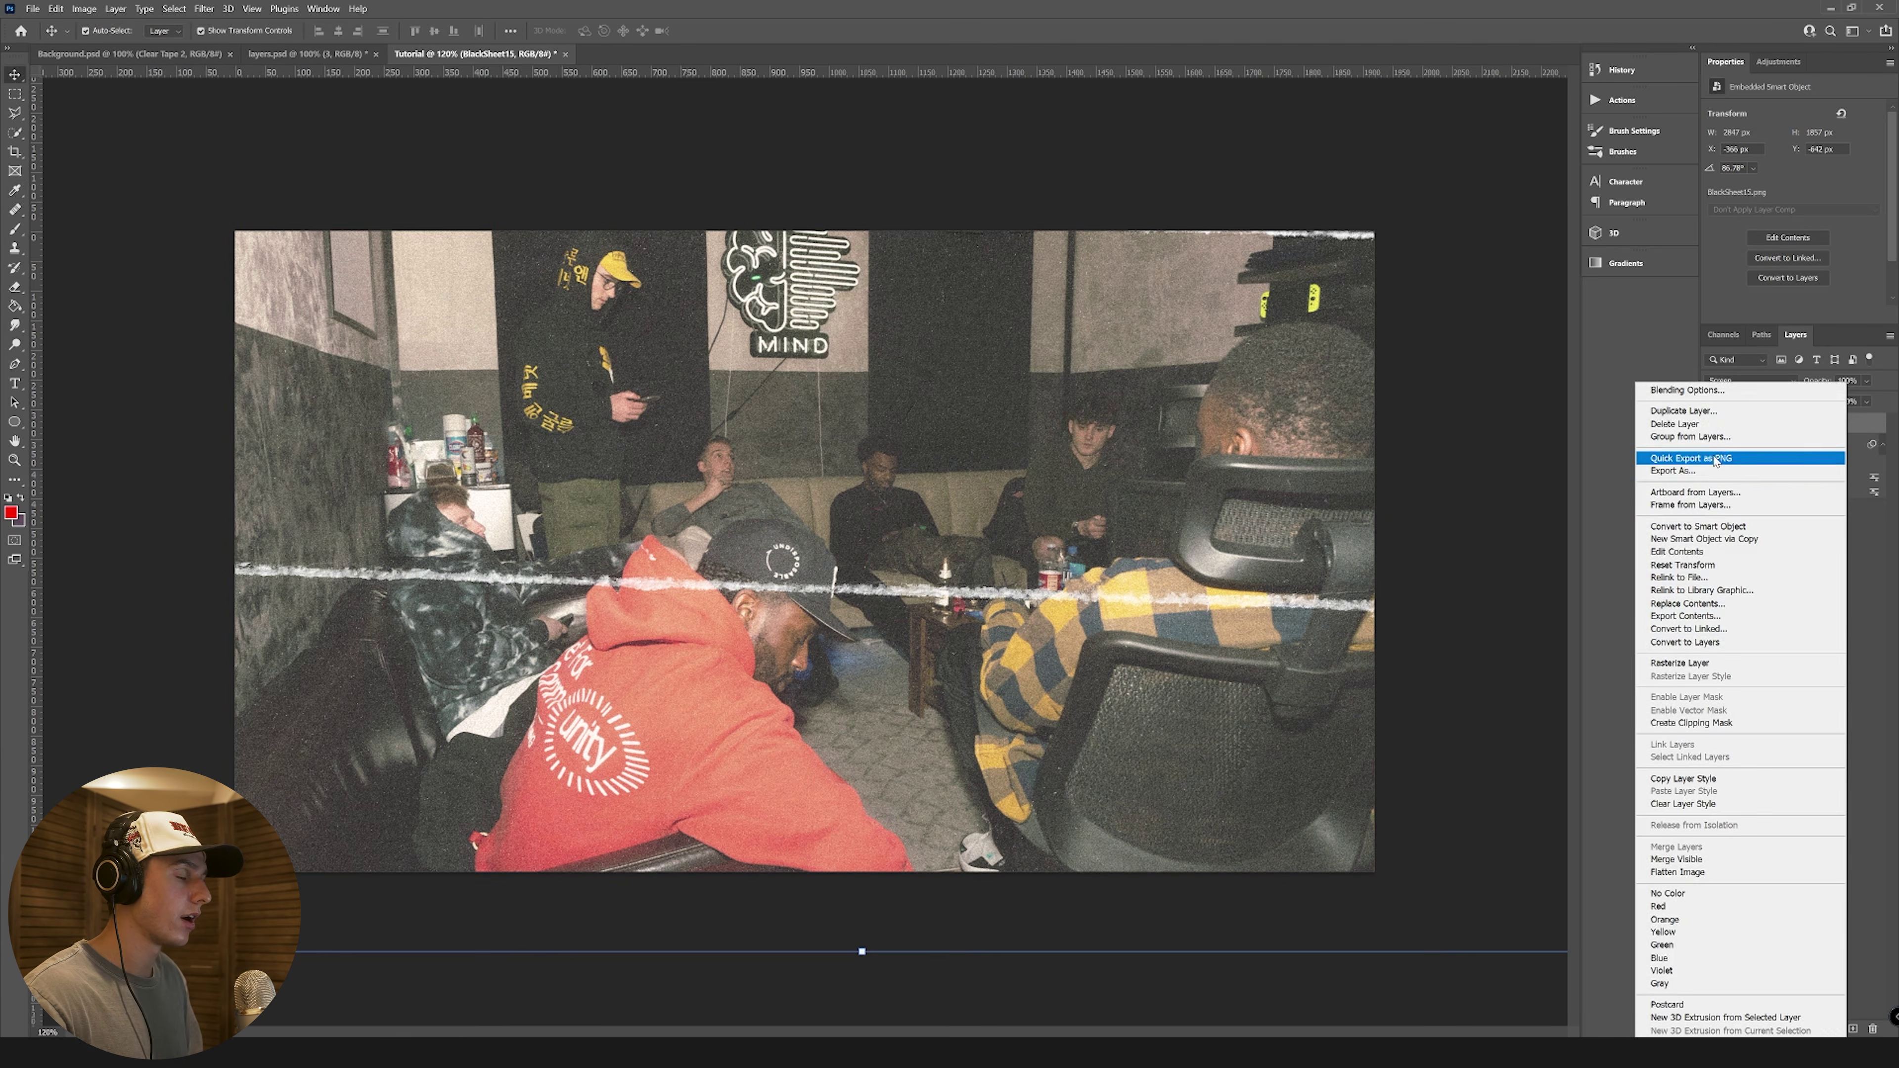
Step: Convert the BlackSheet15 layer to a smart object and apply the Warming Filter (85) photo filter at 15% density
{"action": "left_click", "coordinate": [1705, 526]}
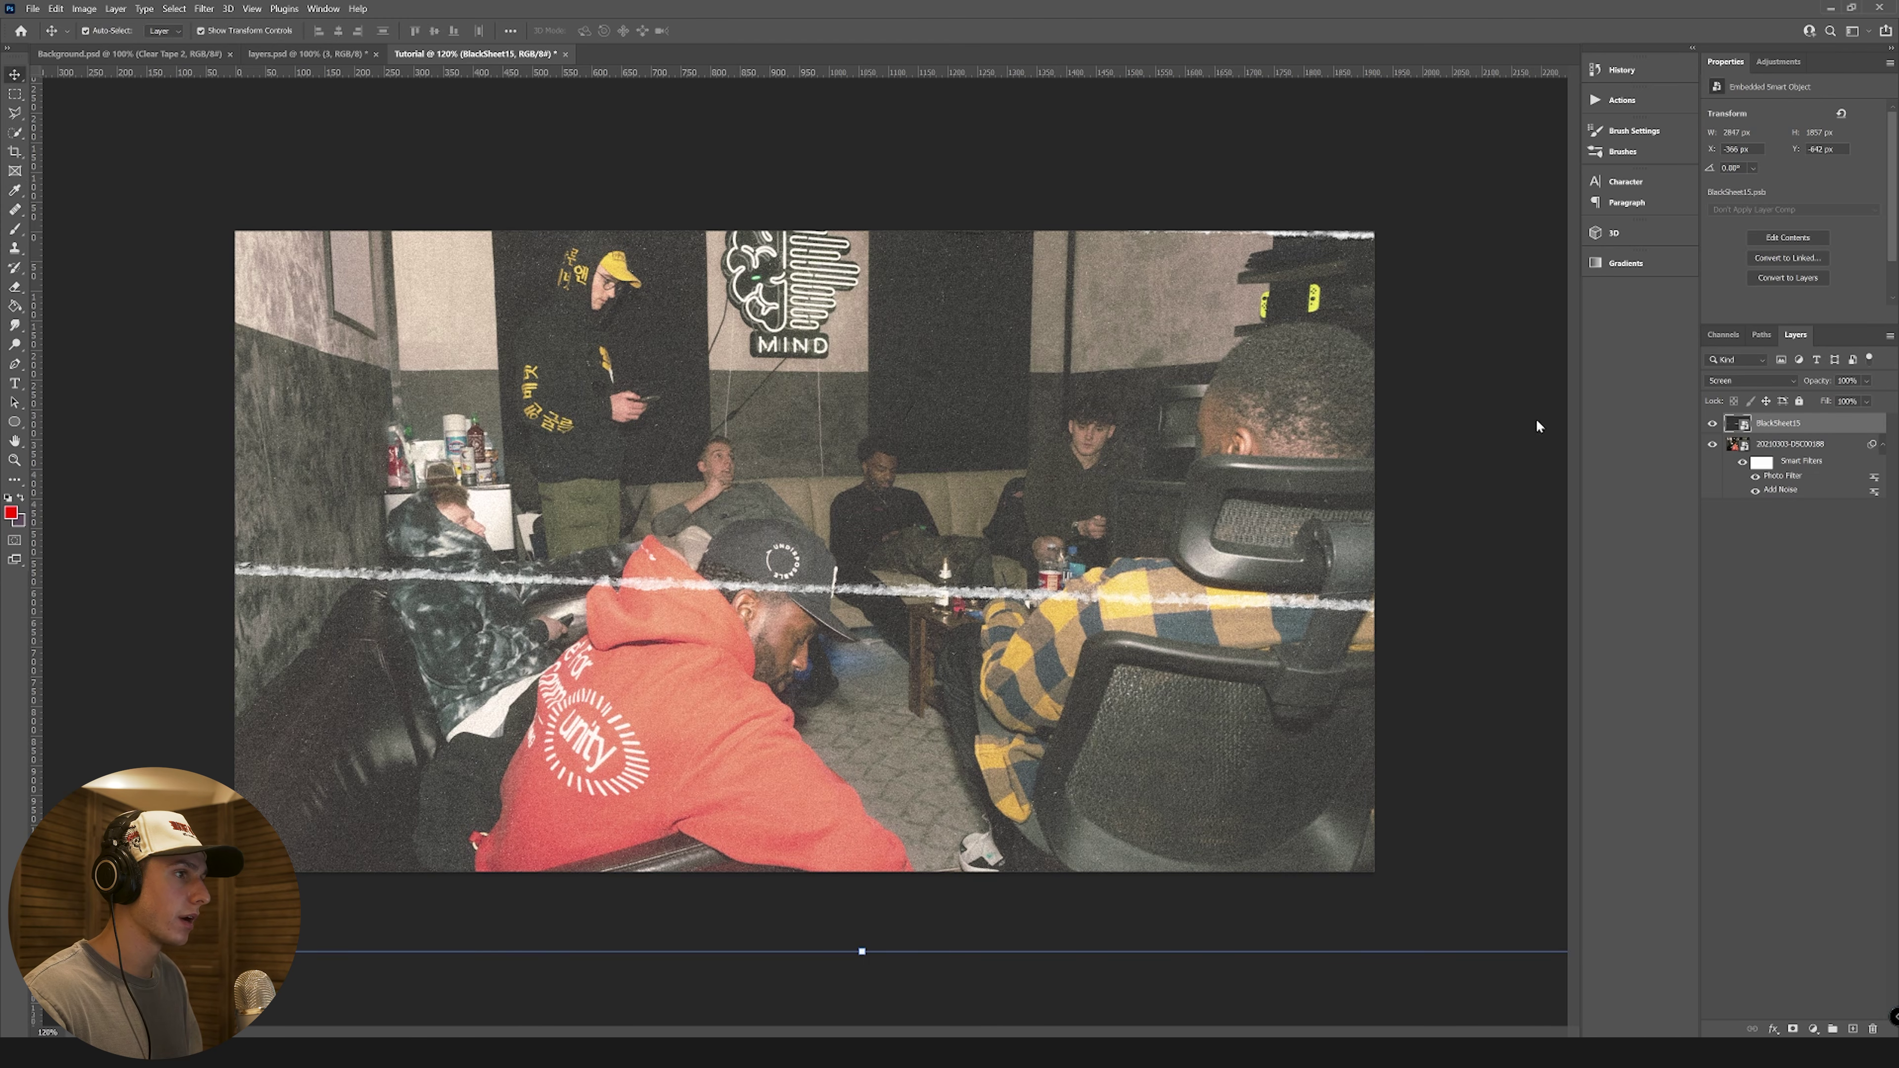
{"action": "left_click", "coordinate": [83, 9]}
{"action": "mouse_move", "coordinate": [101, 41]}
{"action": "left_click", "coordinate": [299, 147]}
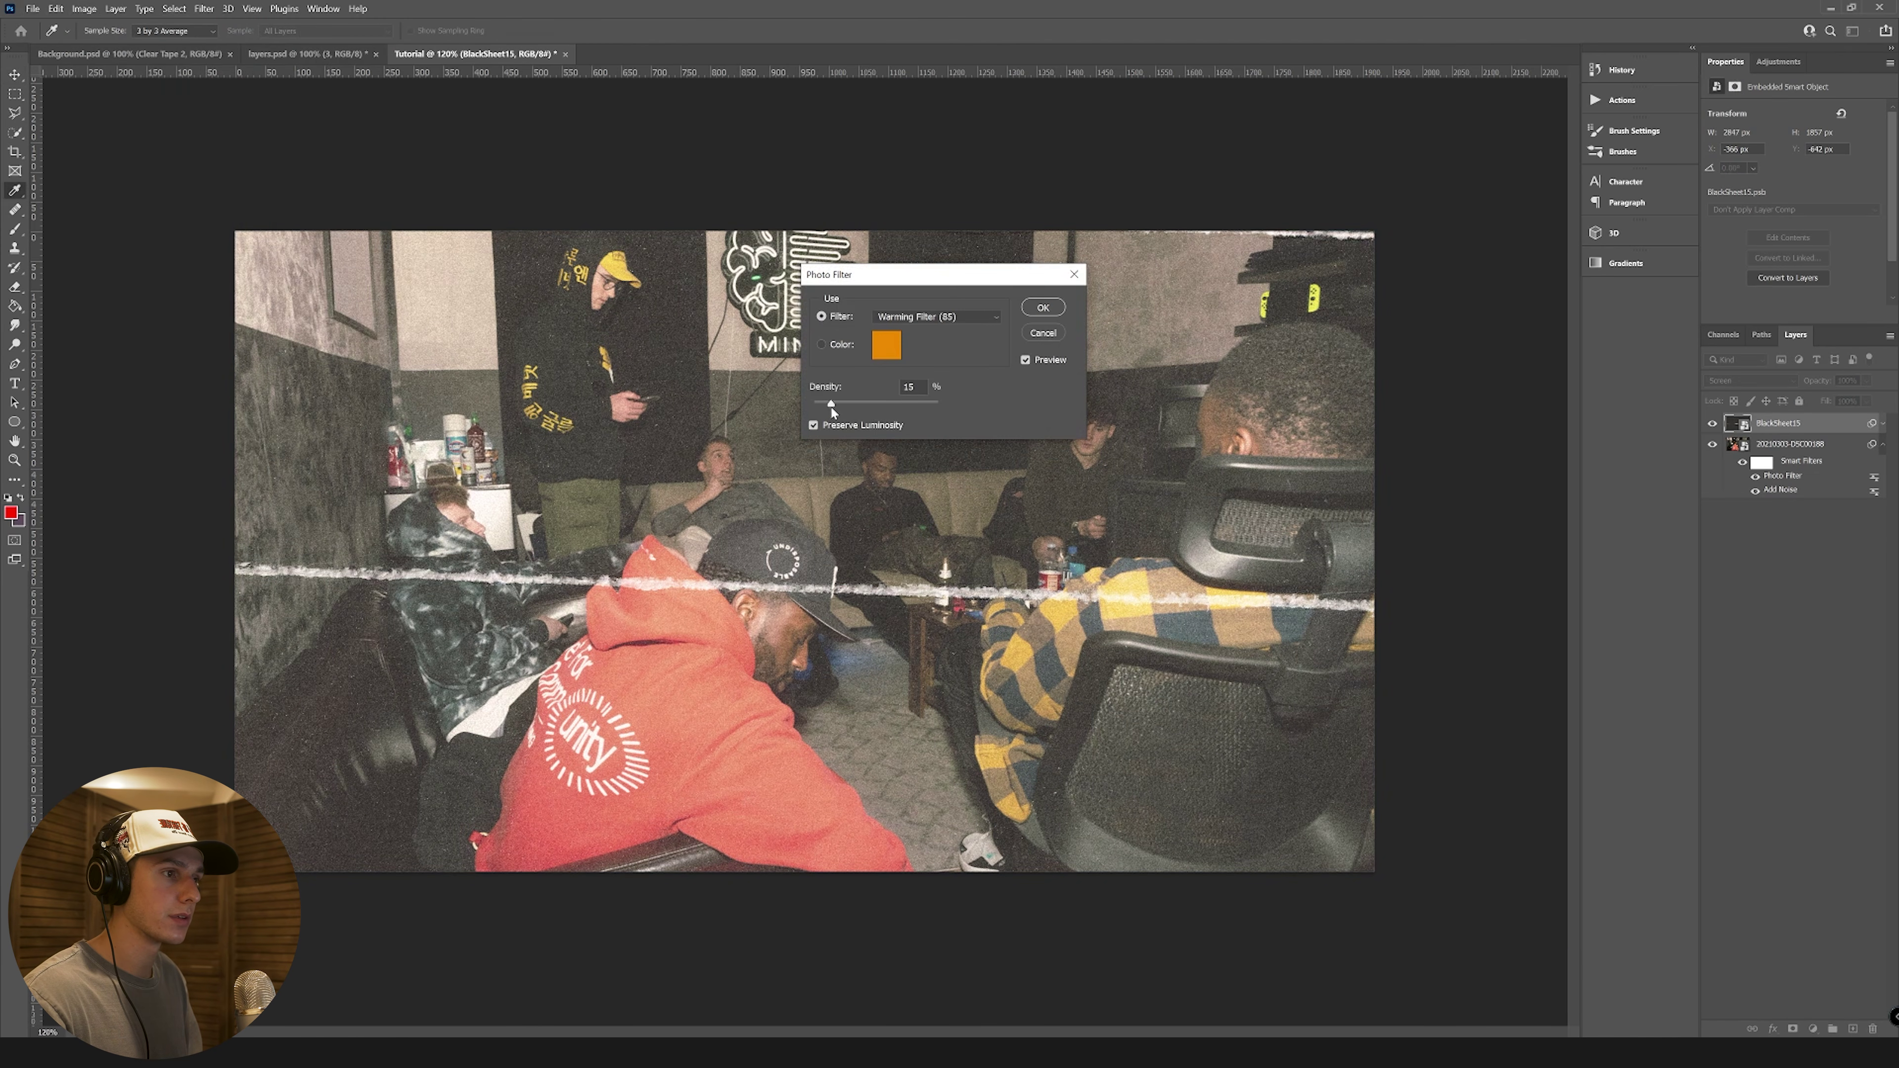
{"action": "left_click", "coordinate": [1046, 308]}
{"action": "key", "text": "v"}
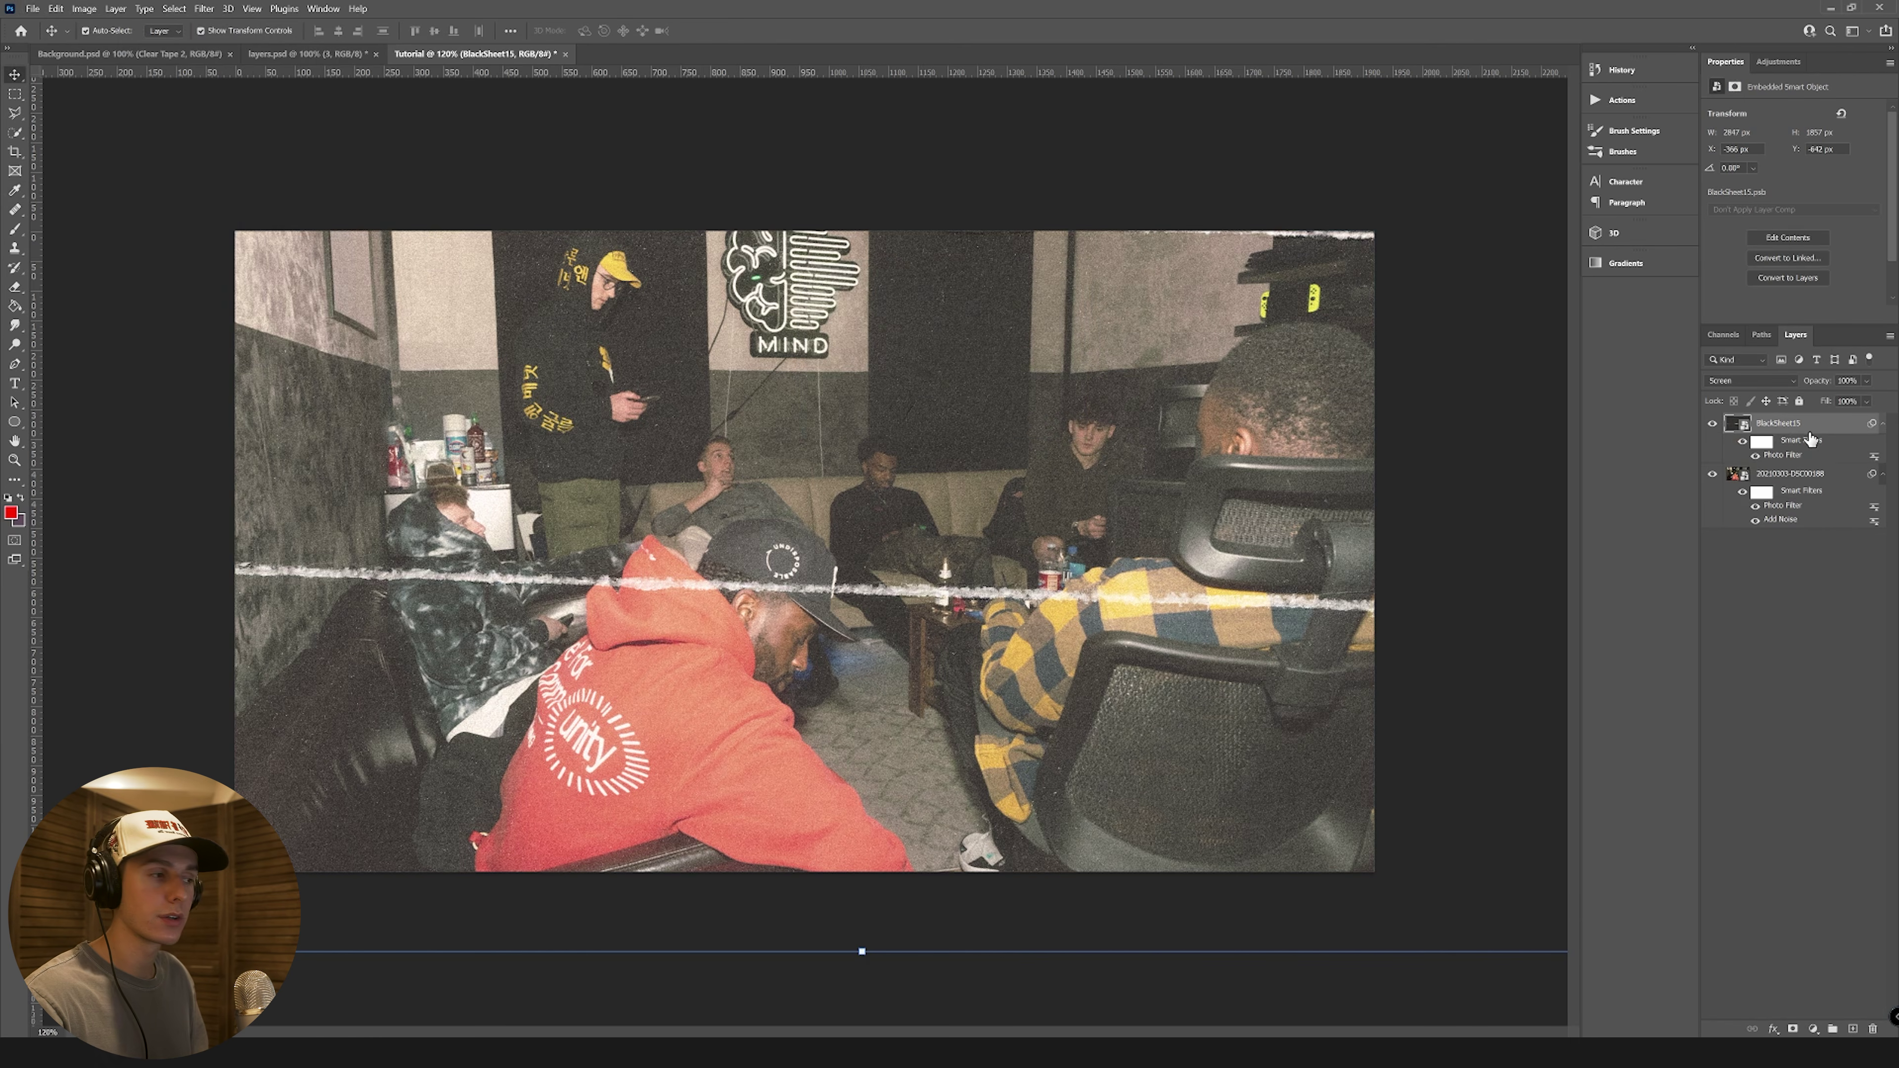
{"action": "left_click", "coordinate": [1409, 415]}
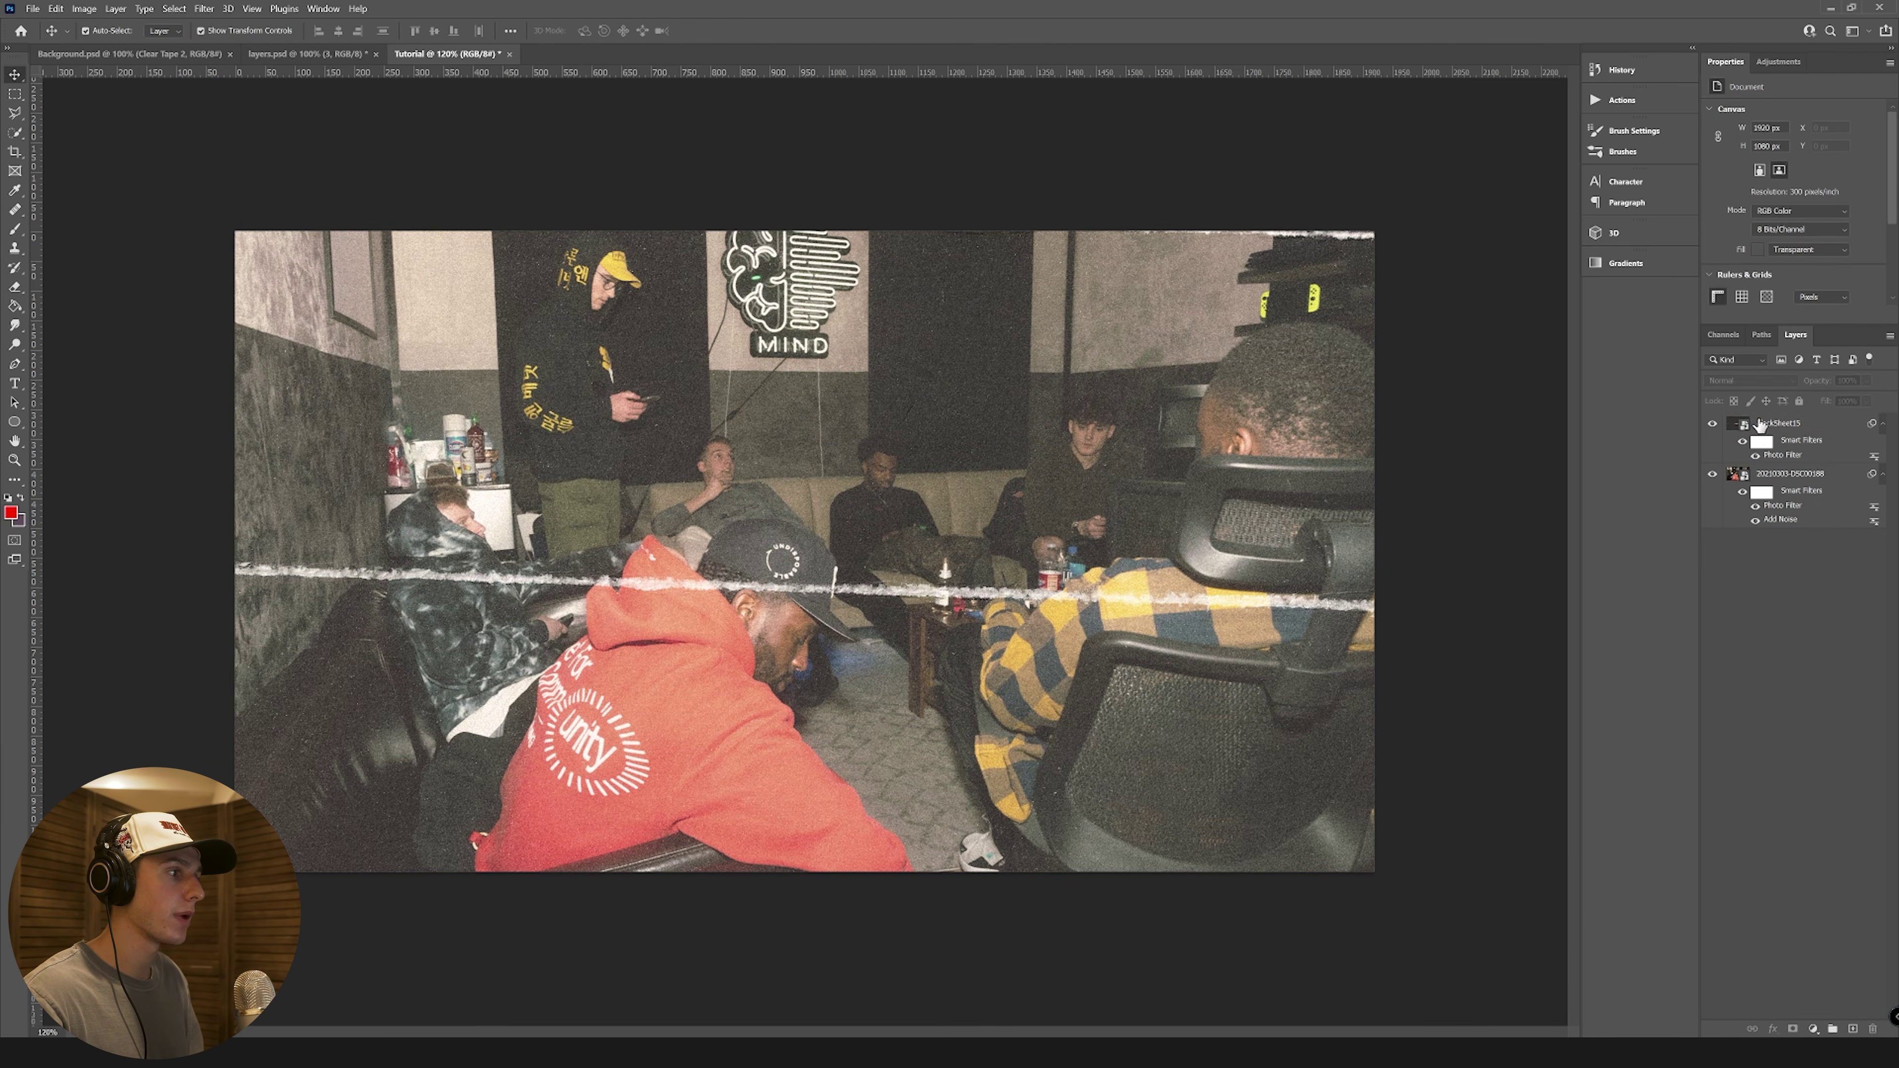
{"action": "left_click", "coordinate": [1779, 424]}
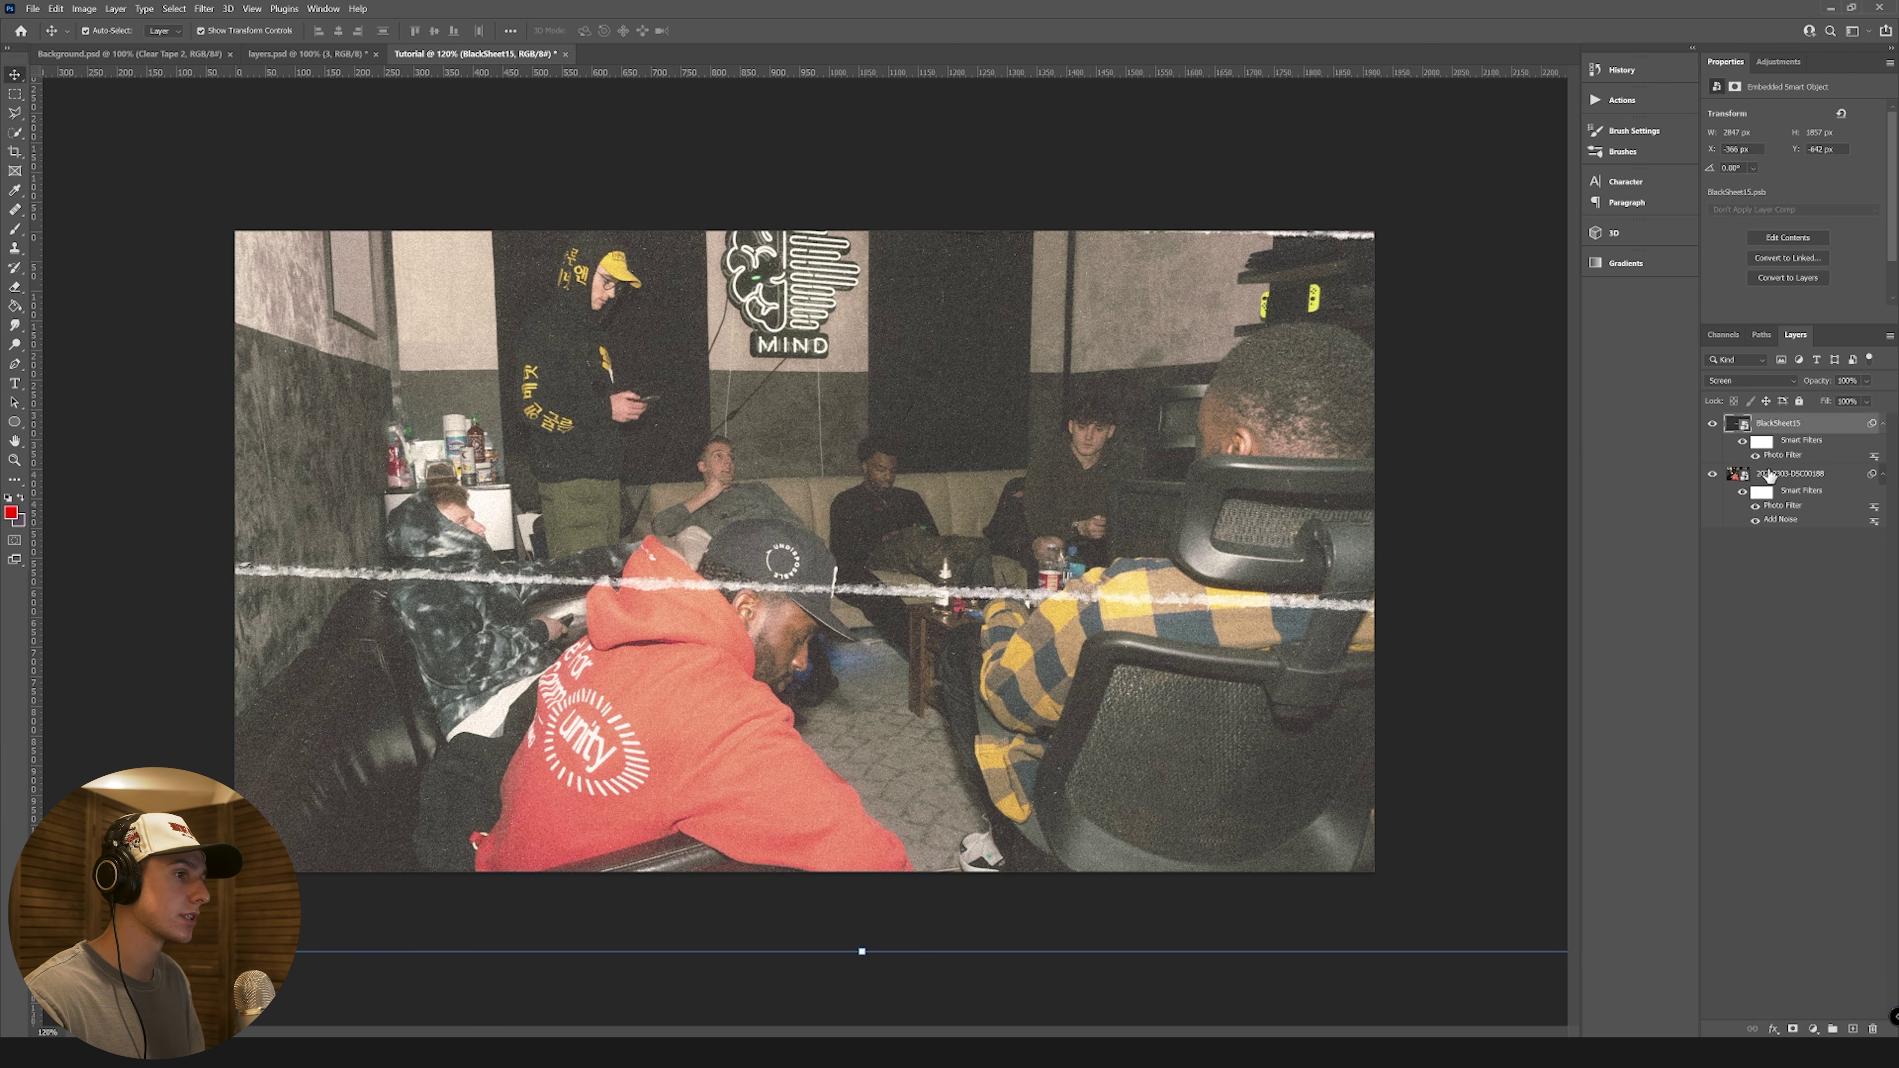
{"action": "scroll", "coordinate": [1032, 627], "scroll_direction": "up", "scroll_amount": 2}
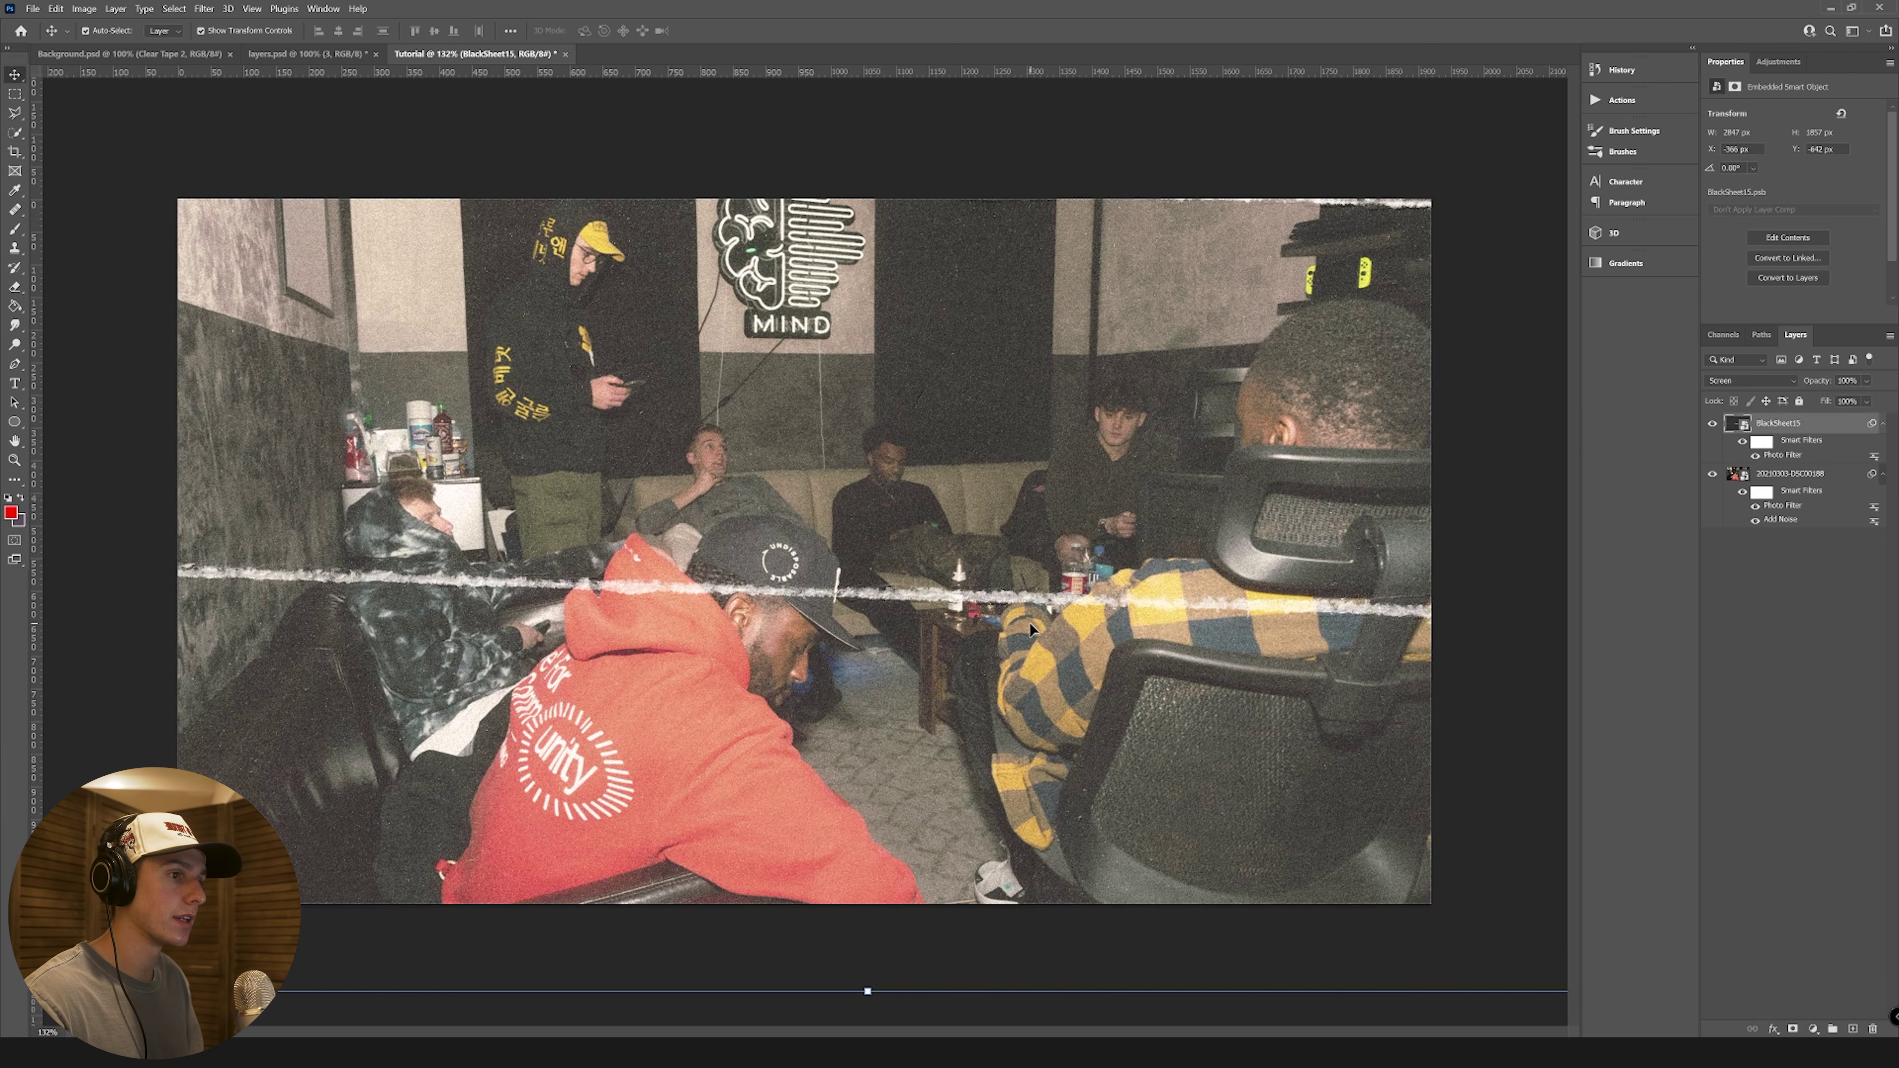
{"action": "left_click", "coordinate": [1498, 561]}
Step: Duplicate the BlackSheet15 and photo layers together and merge the two copies into one layer
{"action": "left_click", "coordinate": [1795, 474]}
{"action": "left_click", "coordinate": [1793, 424], "text": "ctrl"}
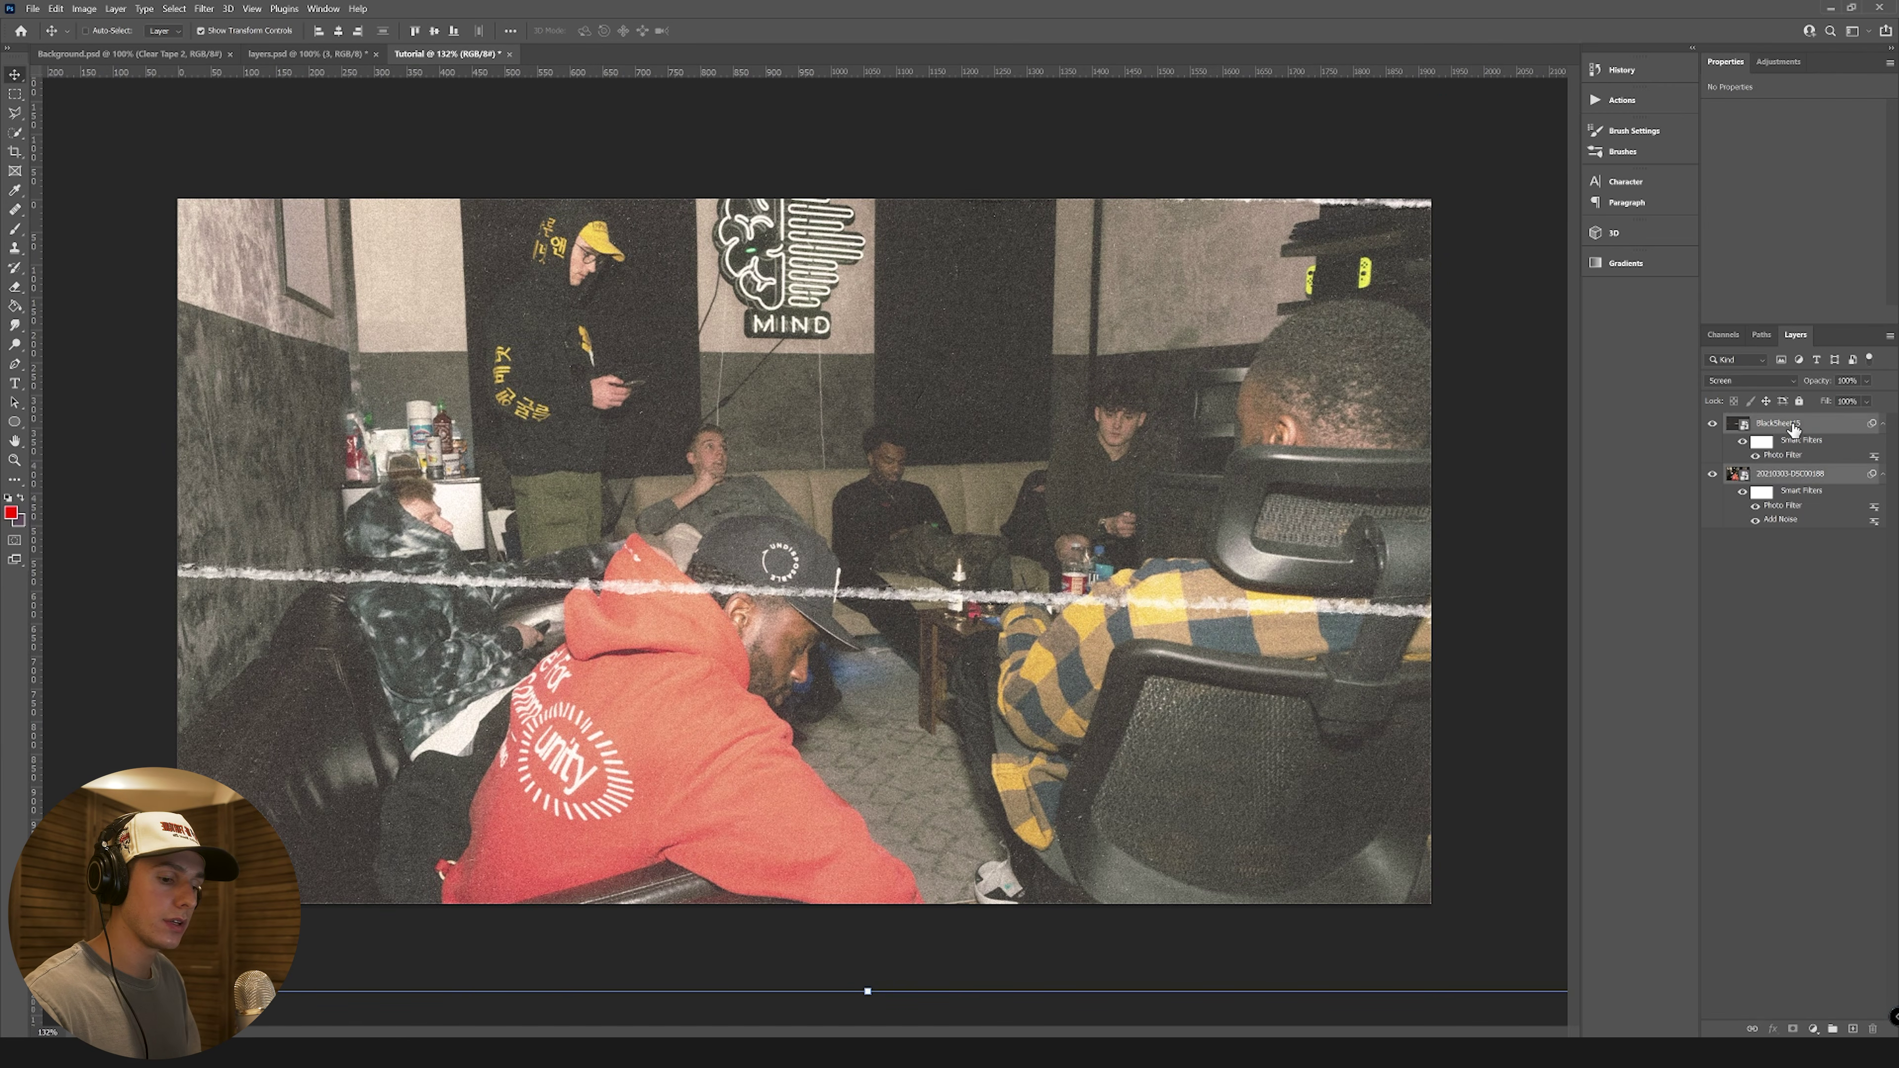
{"action": "left_click", "coordinate": [1812, 480]}
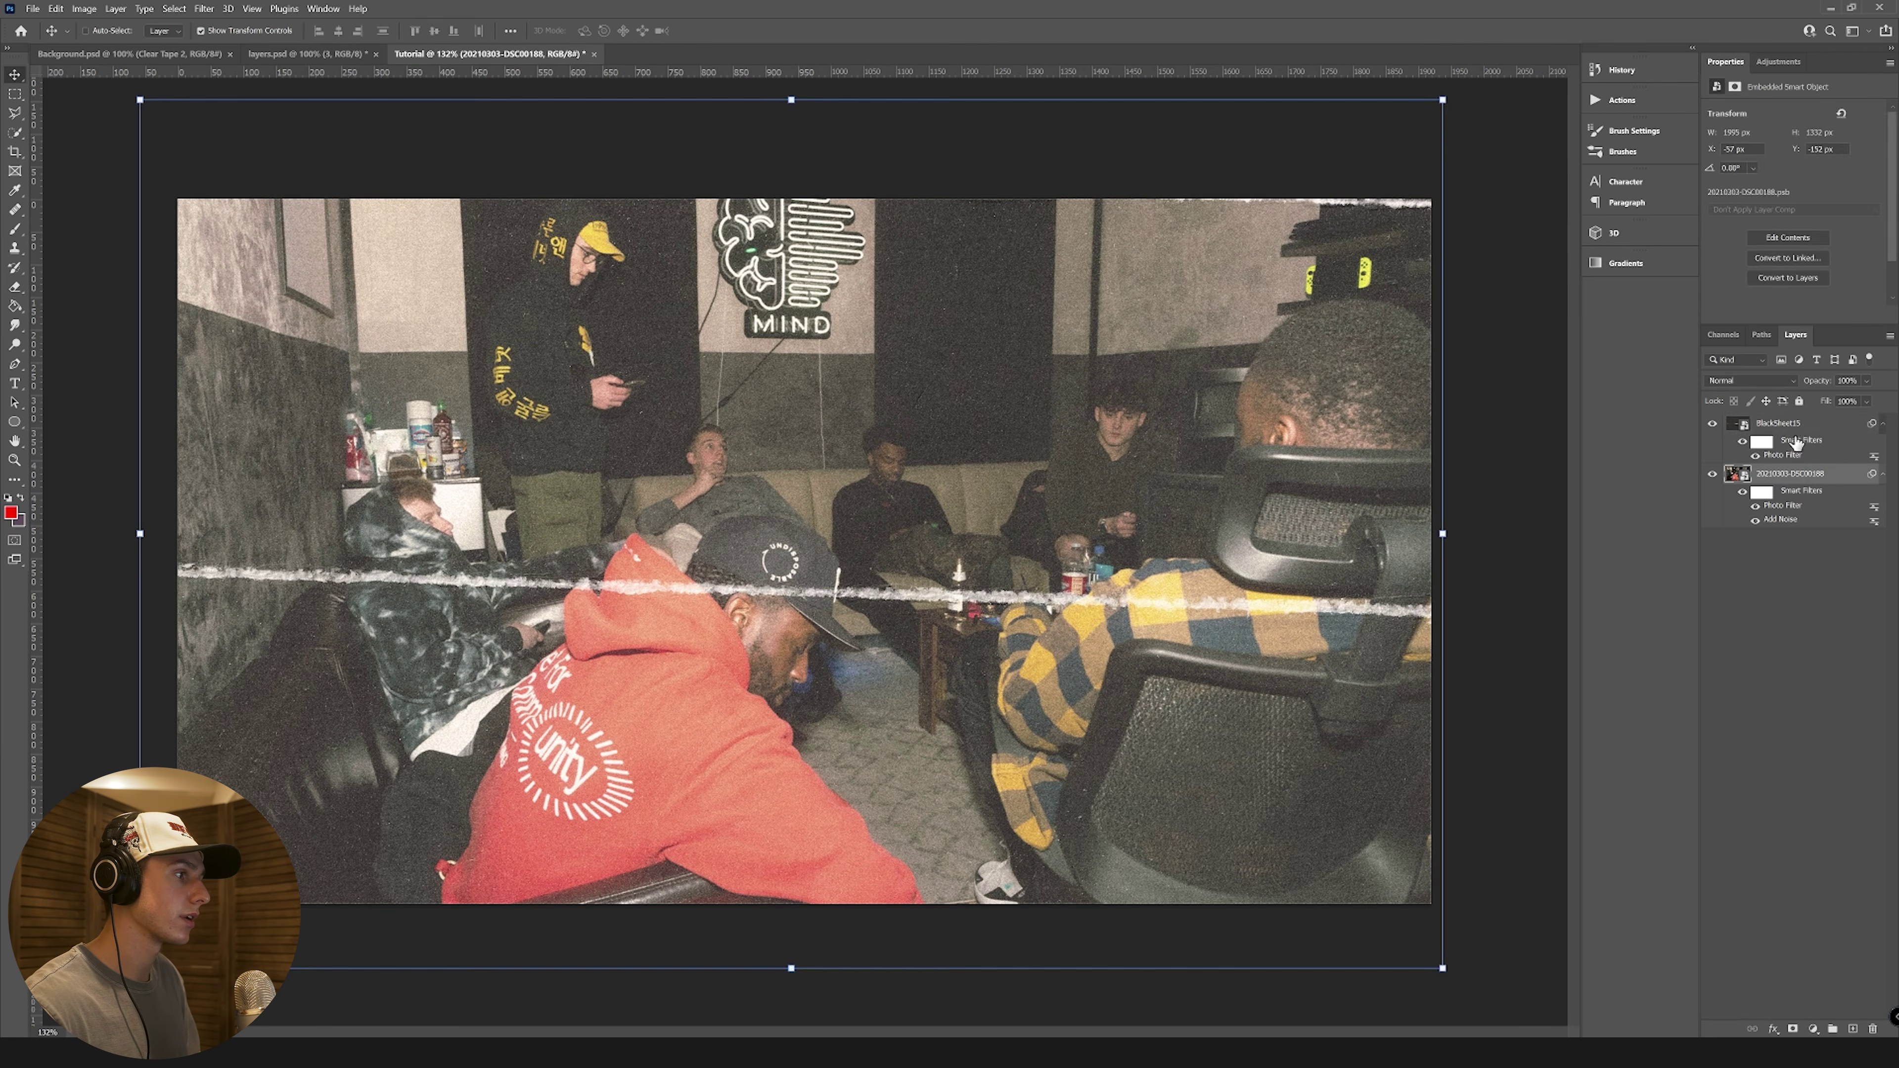
{"action": "left_click", "coordinate": [1794, 424], "text": "ctrl"}
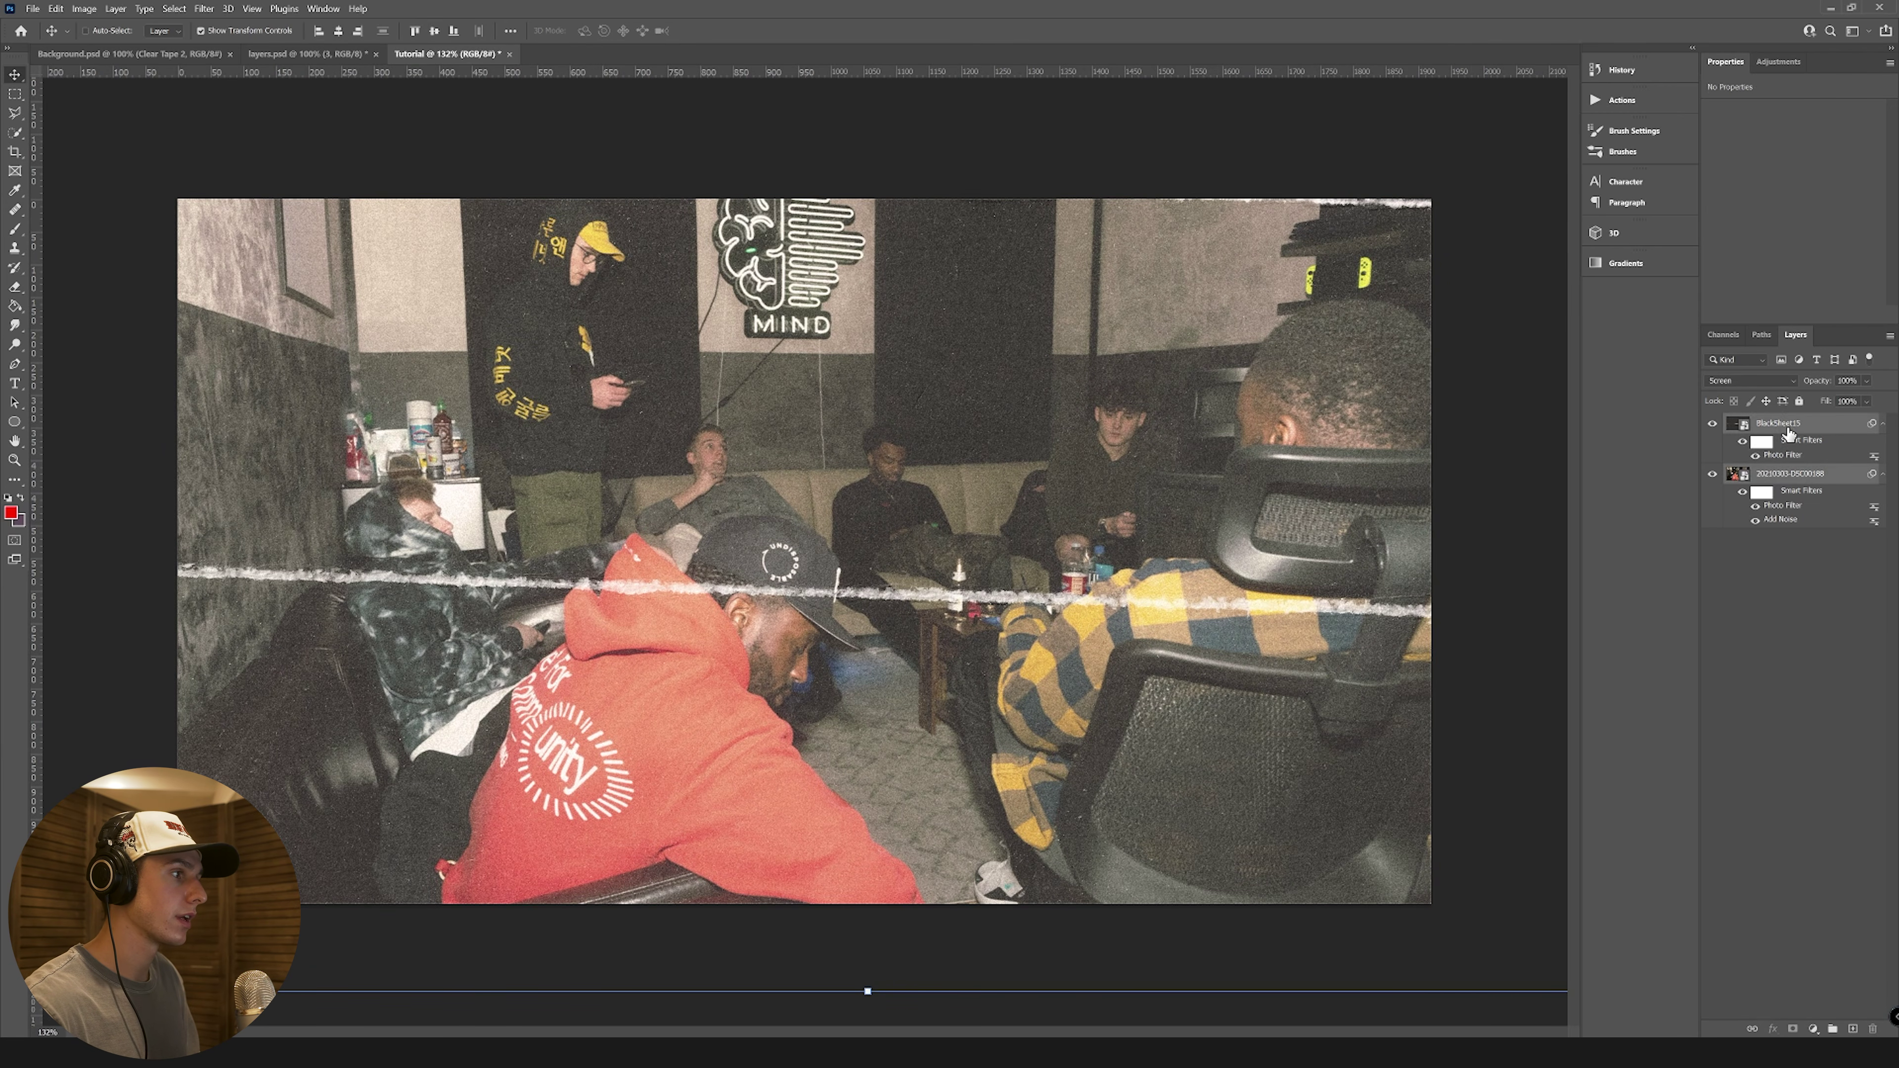
{"action": "key", "text": "ctrl+j"}
{"action": "right_click", "coordinate": [1798, 431]}
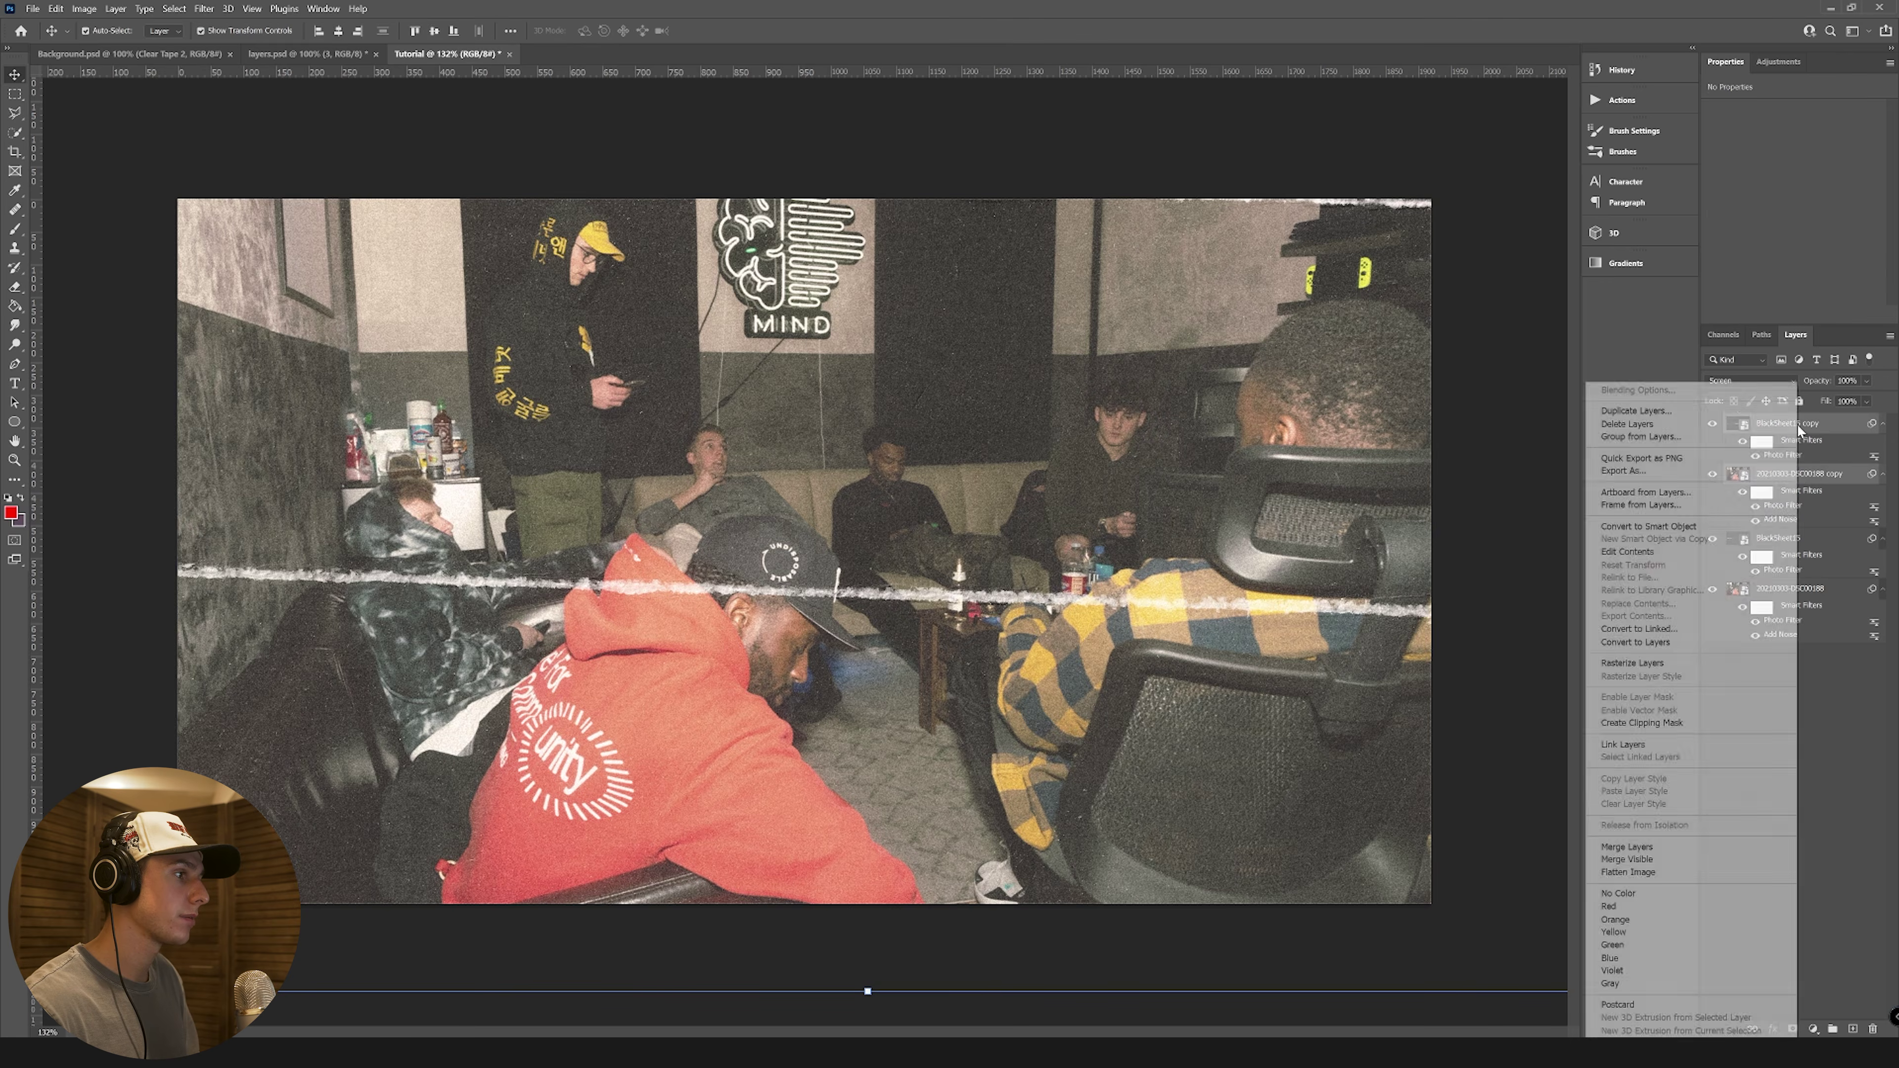
{"action": "left_click", "coordinate": [1691, 846]}
Step: Hide the original BlackSheet15 and photo layers and rename the merged layer "background"
{"action": "left_click_drag", "start_coordinate": [1712, 494], "coordinate": [1712, 450]}
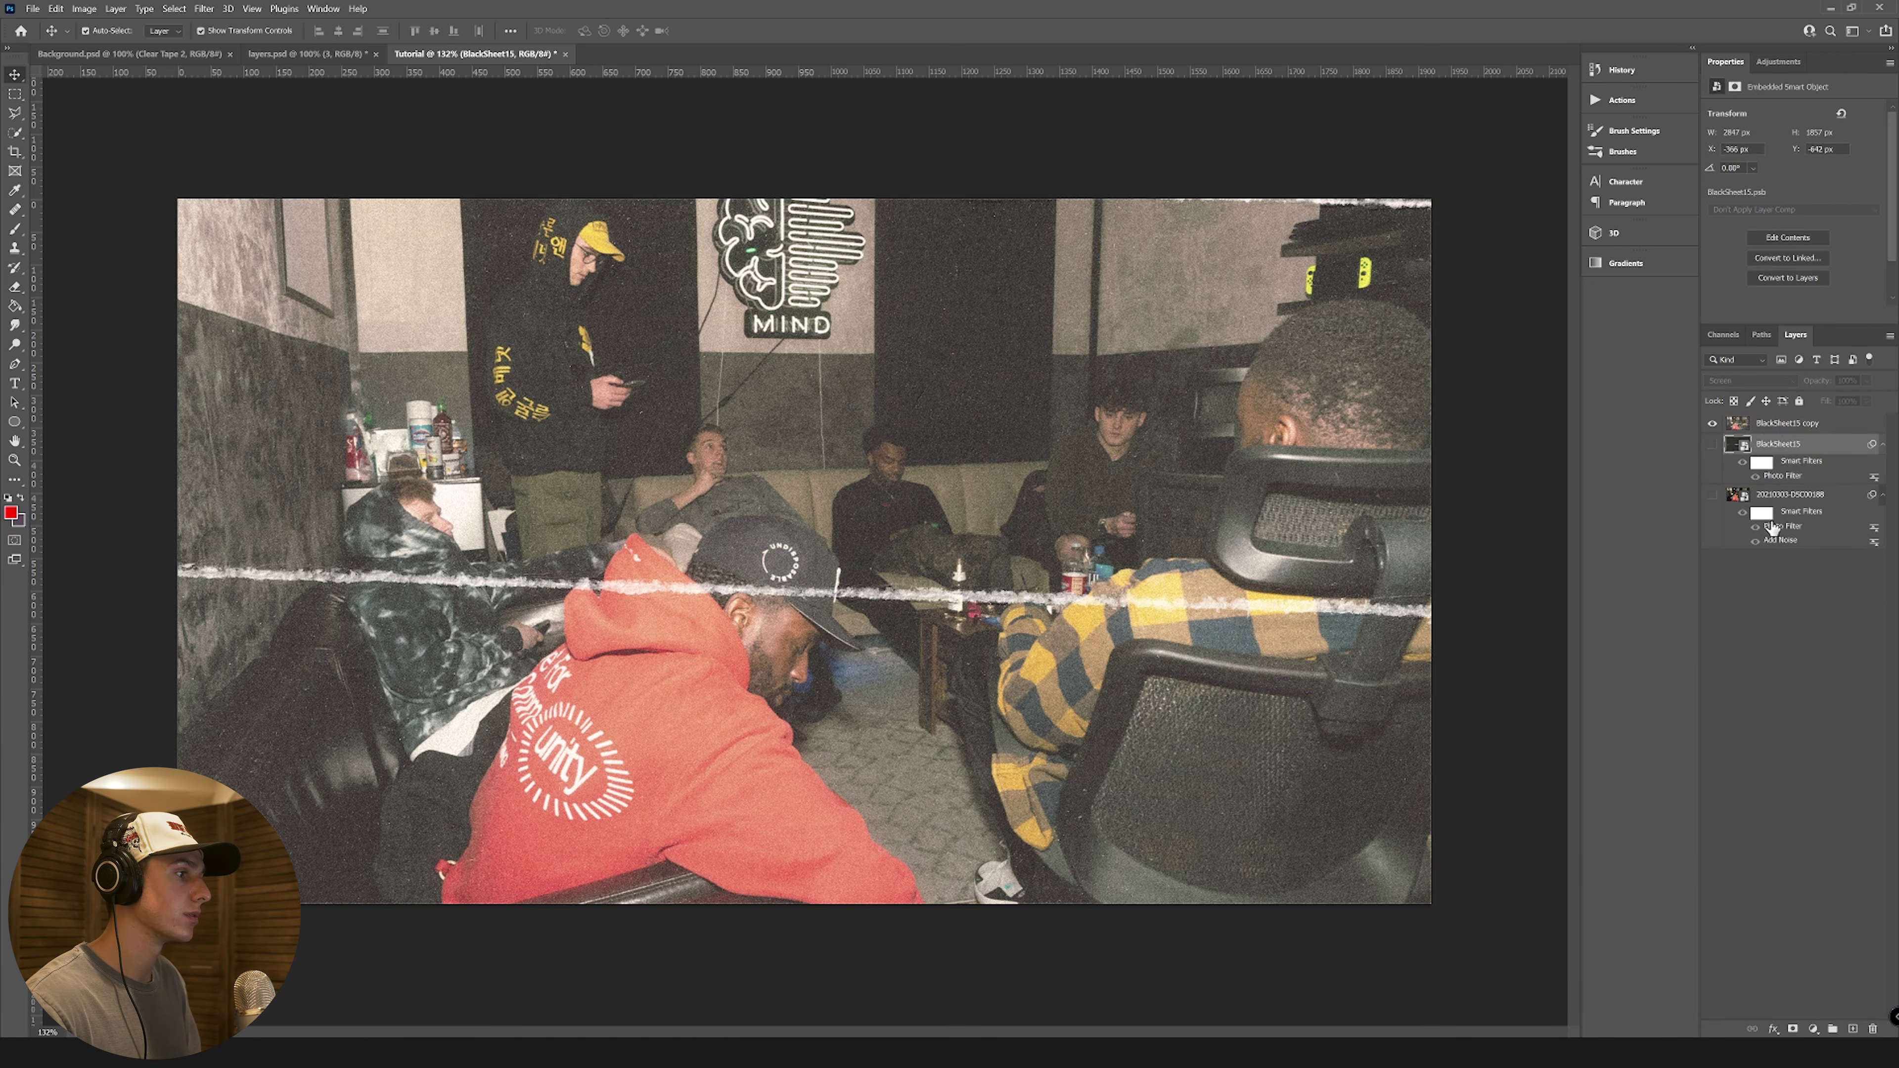
{"action": "double_click", "coordinate": [1786, 423]}
{"action": "type", "text": "background"}
{"action": "key", "text": "Return"}
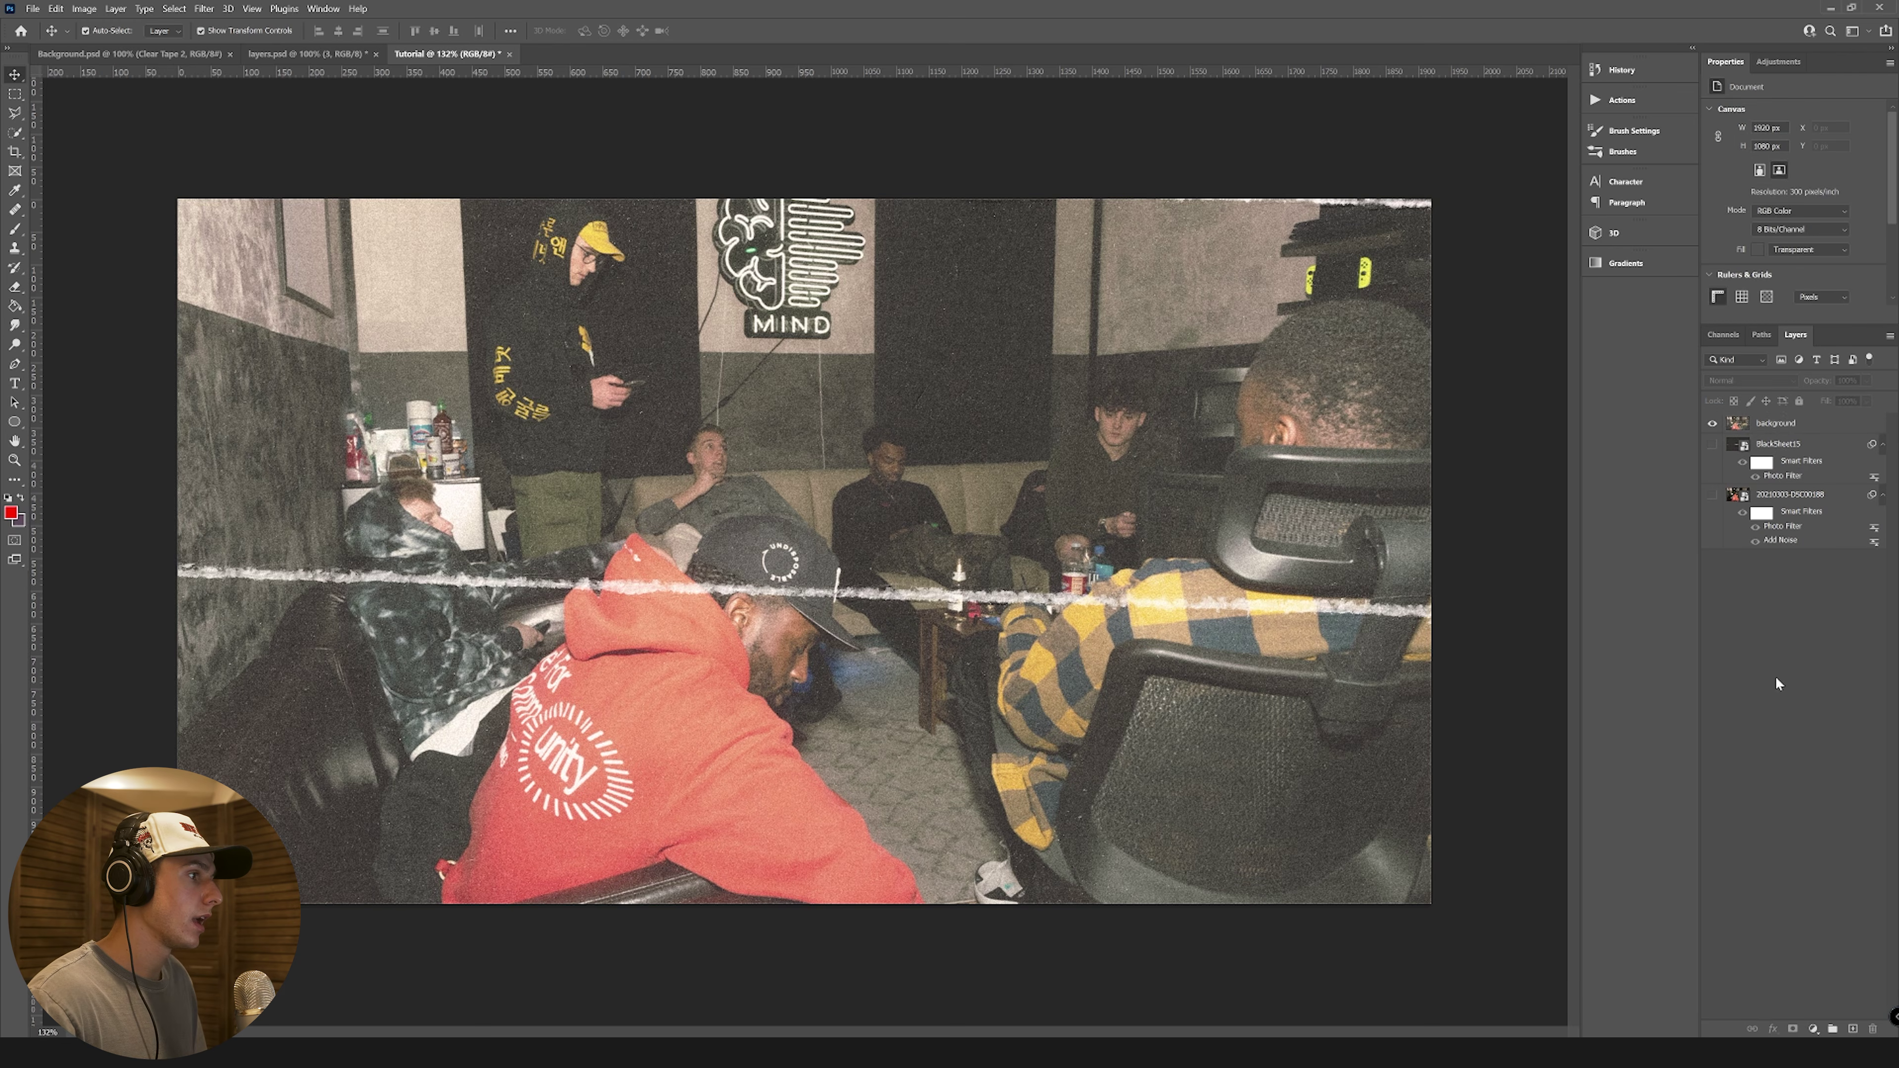
Step: Lasso the image area above the middle fold line, copy it to a new layer and hide the background layer
{"action": "left_click", "coordinate": [13, 114]}
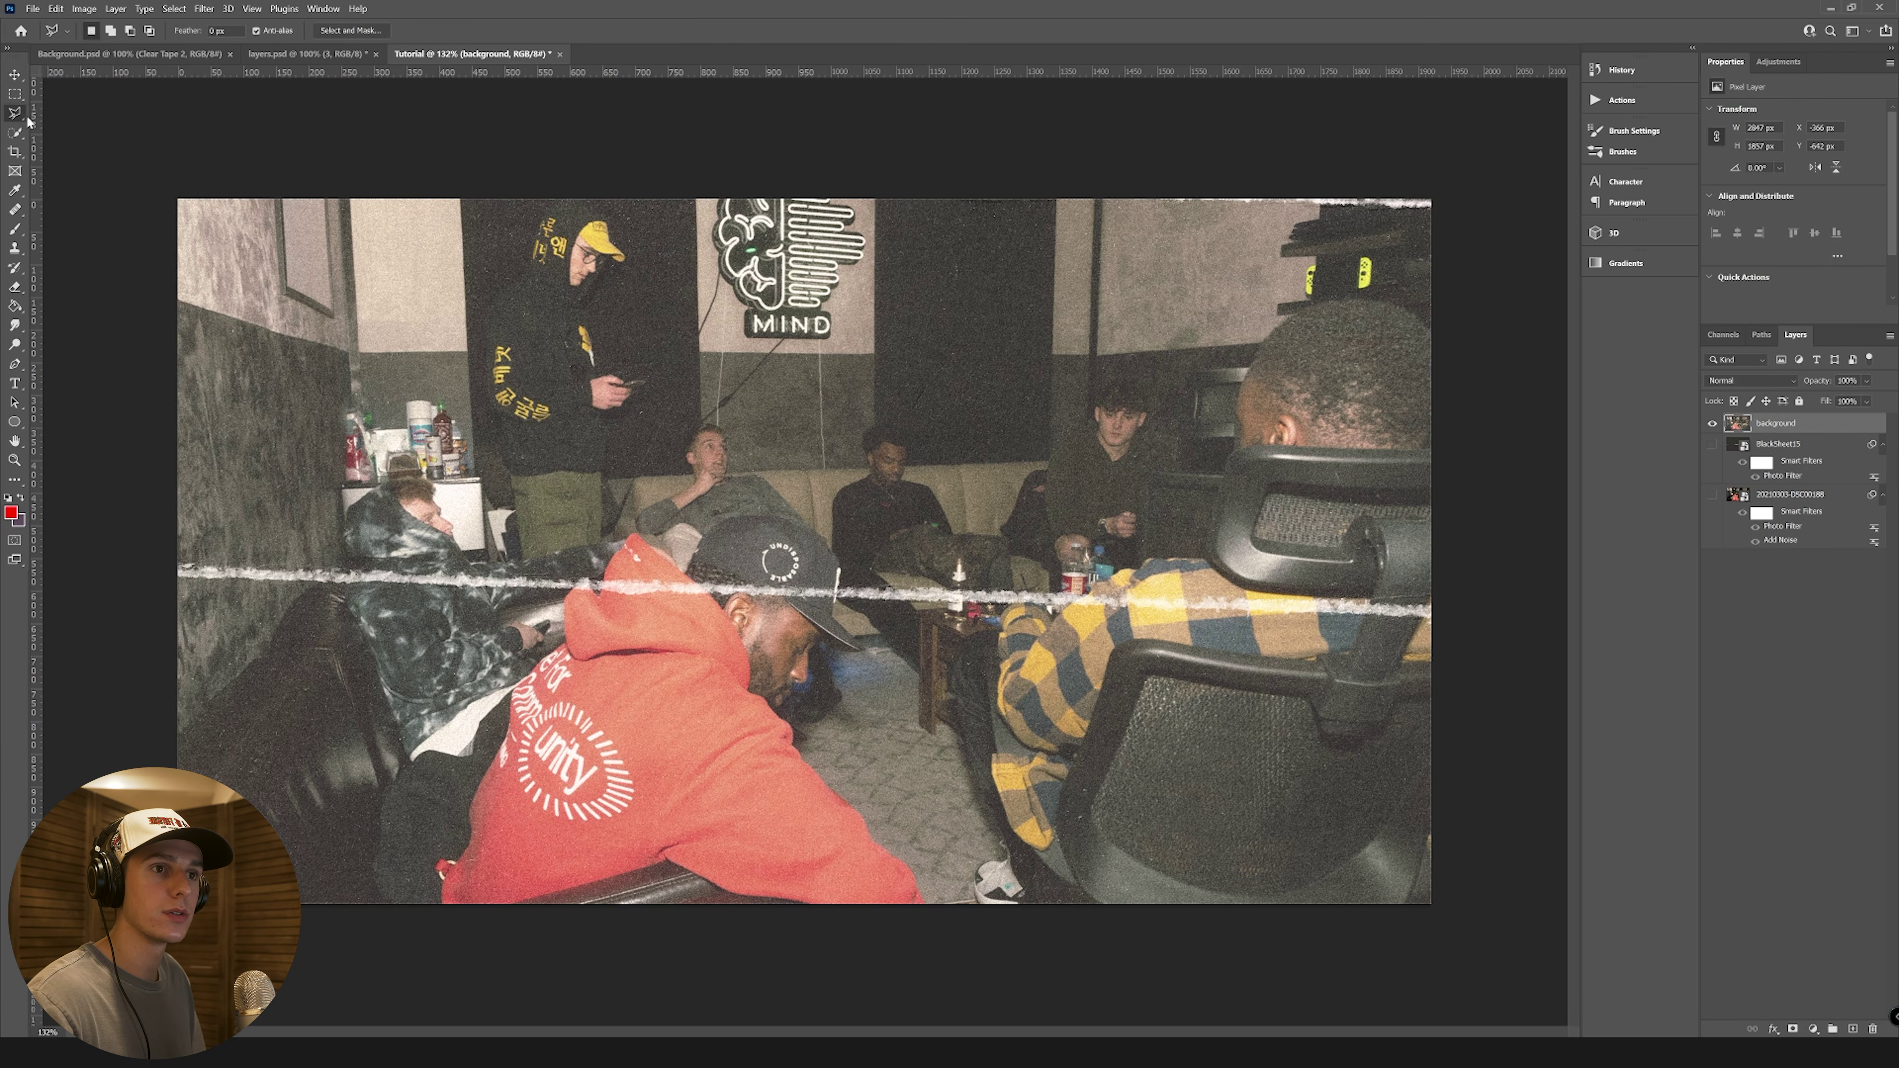
{"action": "mouse_move", "coordinate": [138, 167]}
{"action": "left_mouse_down"}
{"action": "mouse_move", "coordinate": [200, 579]}
{"action": "mouse_move", "coordinate": [1323, 611]}
{"action": "mouse_move", "coordinate": [1494, 458]}
{"action": "mouse_move", "coordinate": [1424, 119]}
{"action": "mouse_move", "coordinate": [142, 171]}
{"action": "left_mouse_up"}
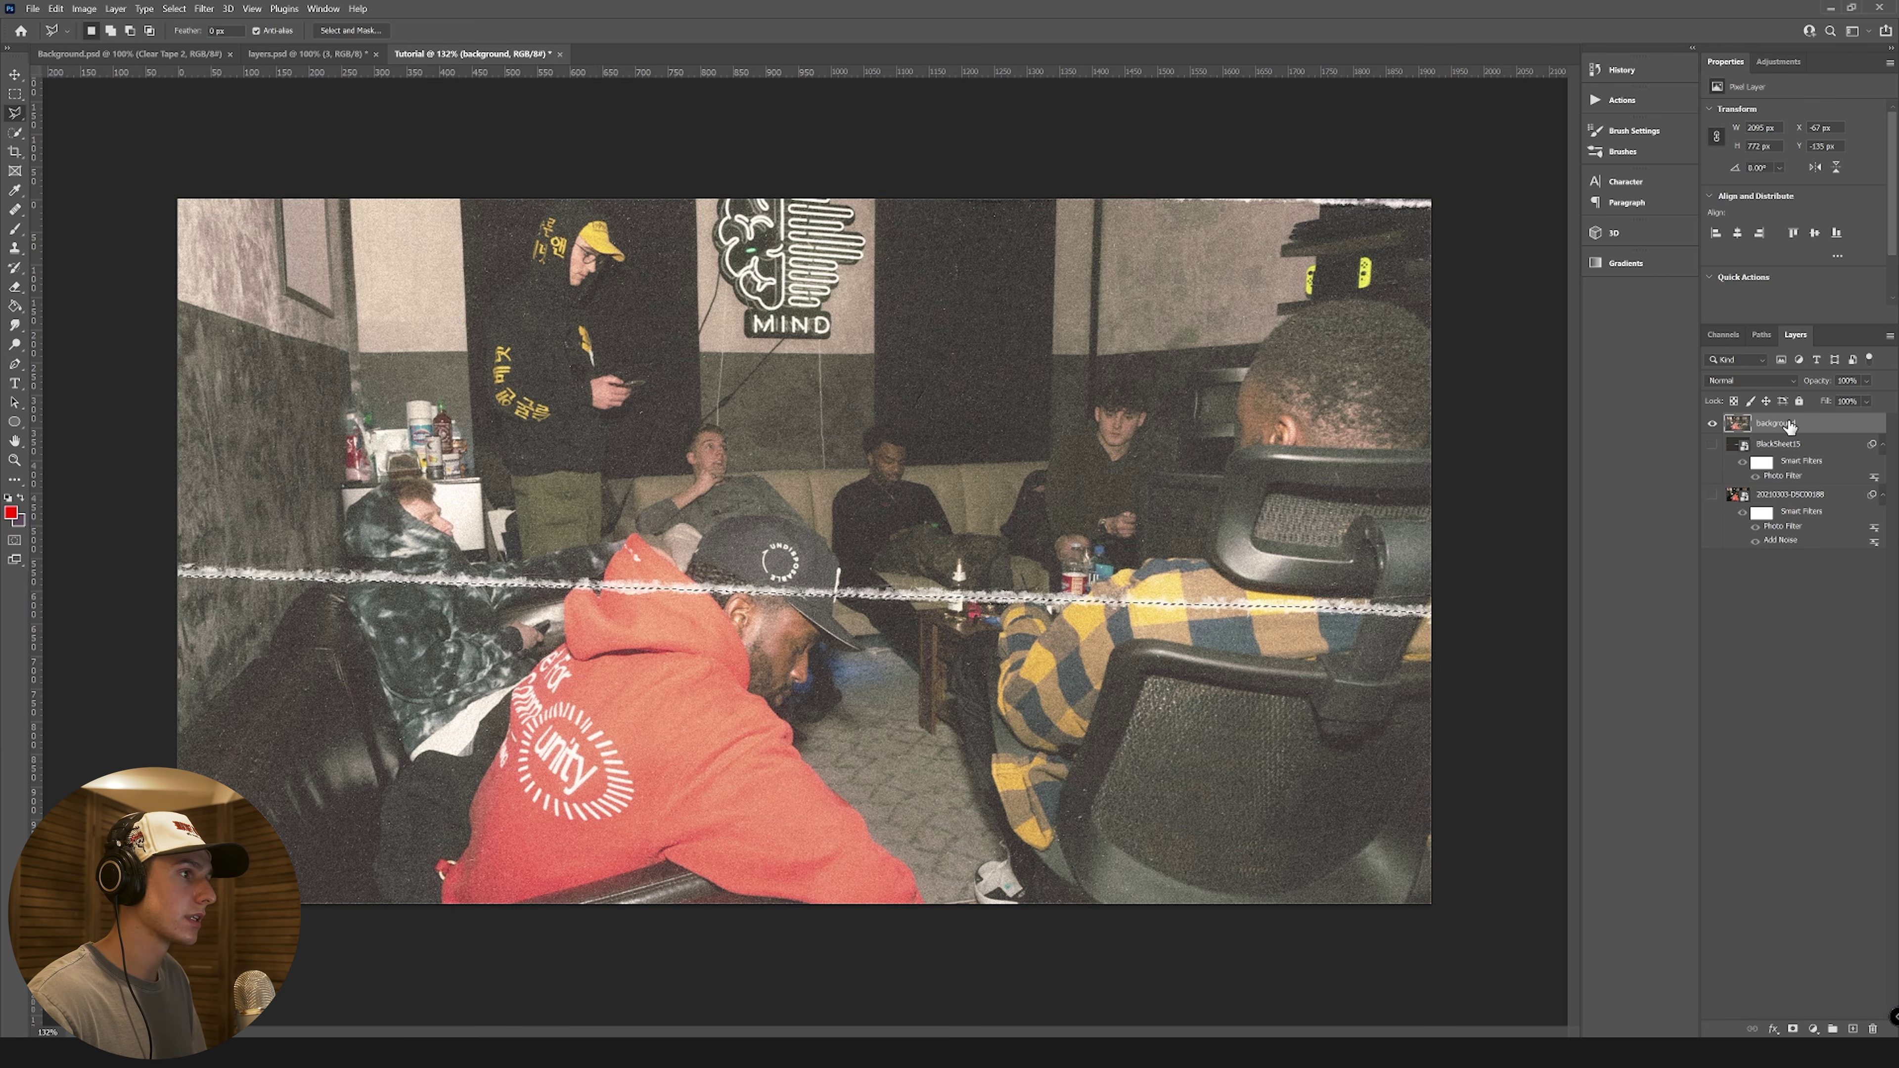
{"action": "key", "text": "ctrl+j"}
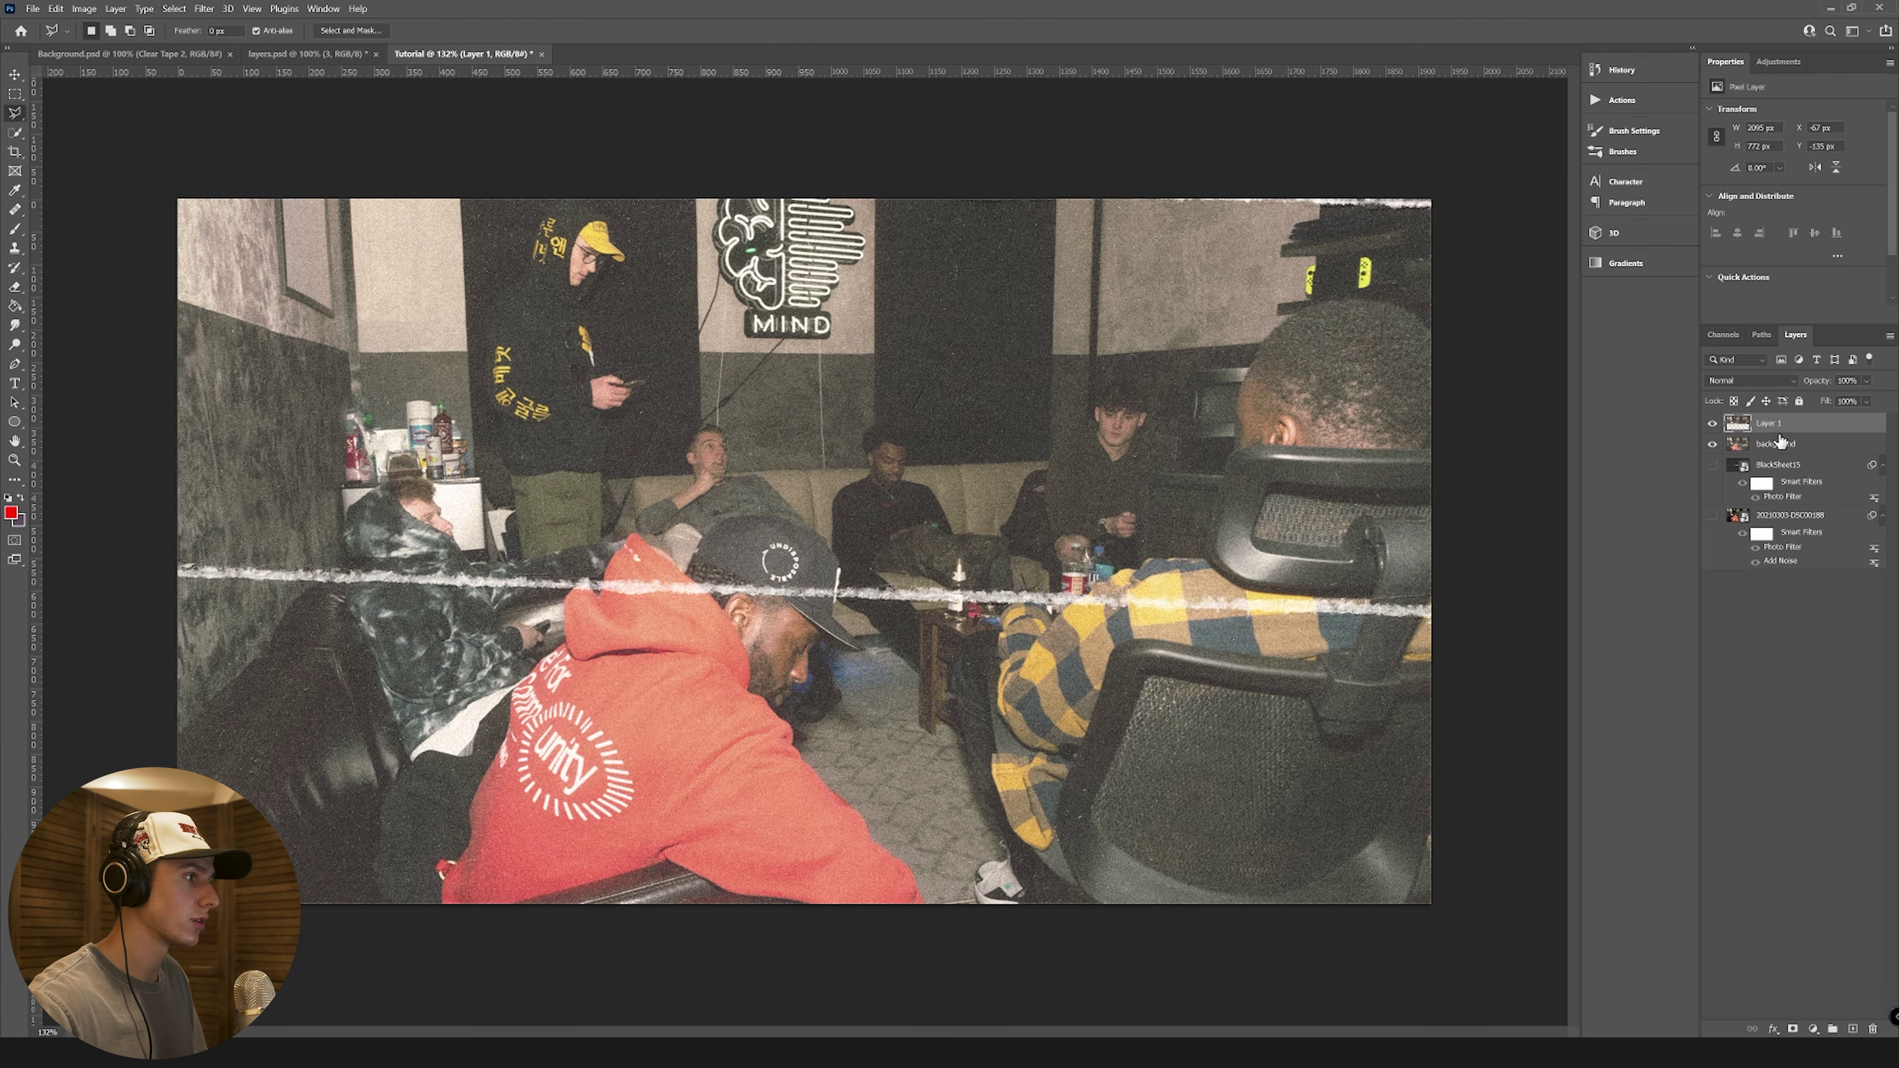
{"action": "left_click", "coordinate": [1712, 444]}
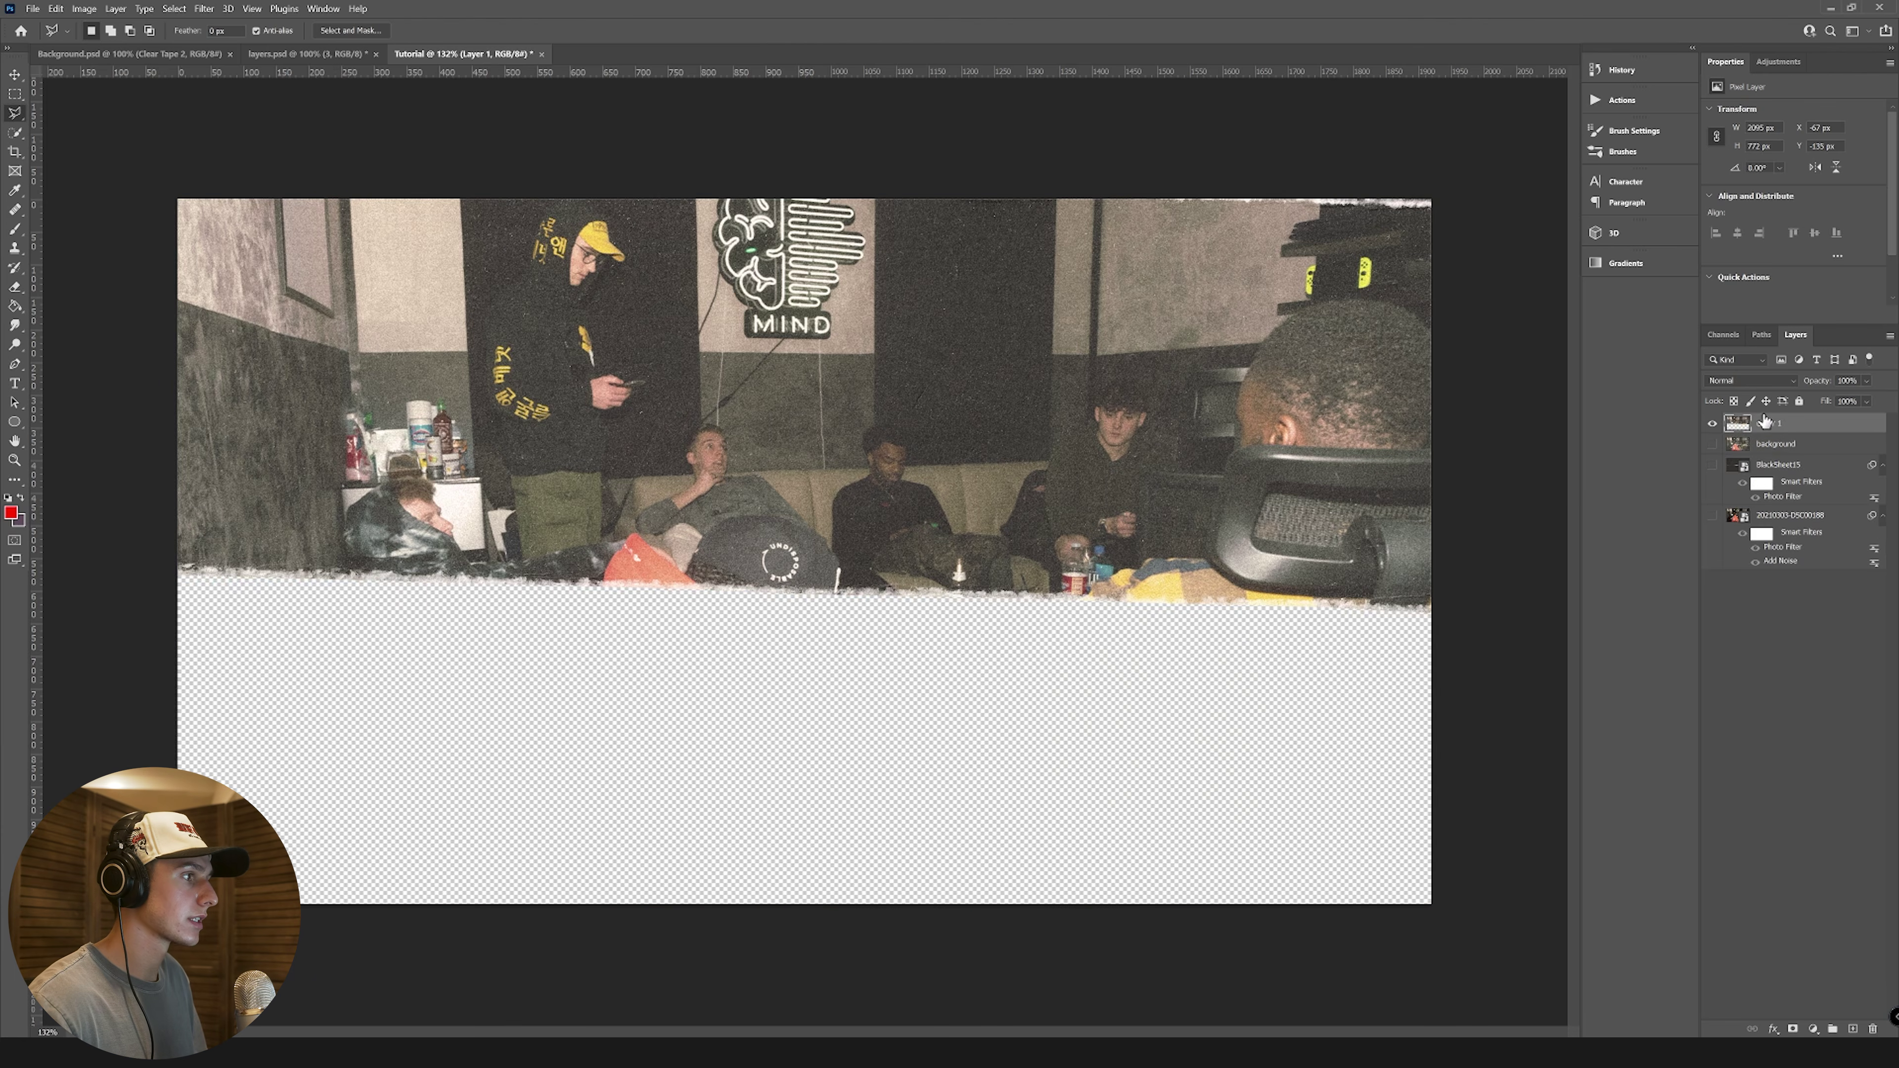
Step: Load the upper piece's outline as a selection, invert it, and copy the background's lower half to a new visible layer
{"action": "left_click", "coordinate": [1737, 426], "text": "ctrl"}
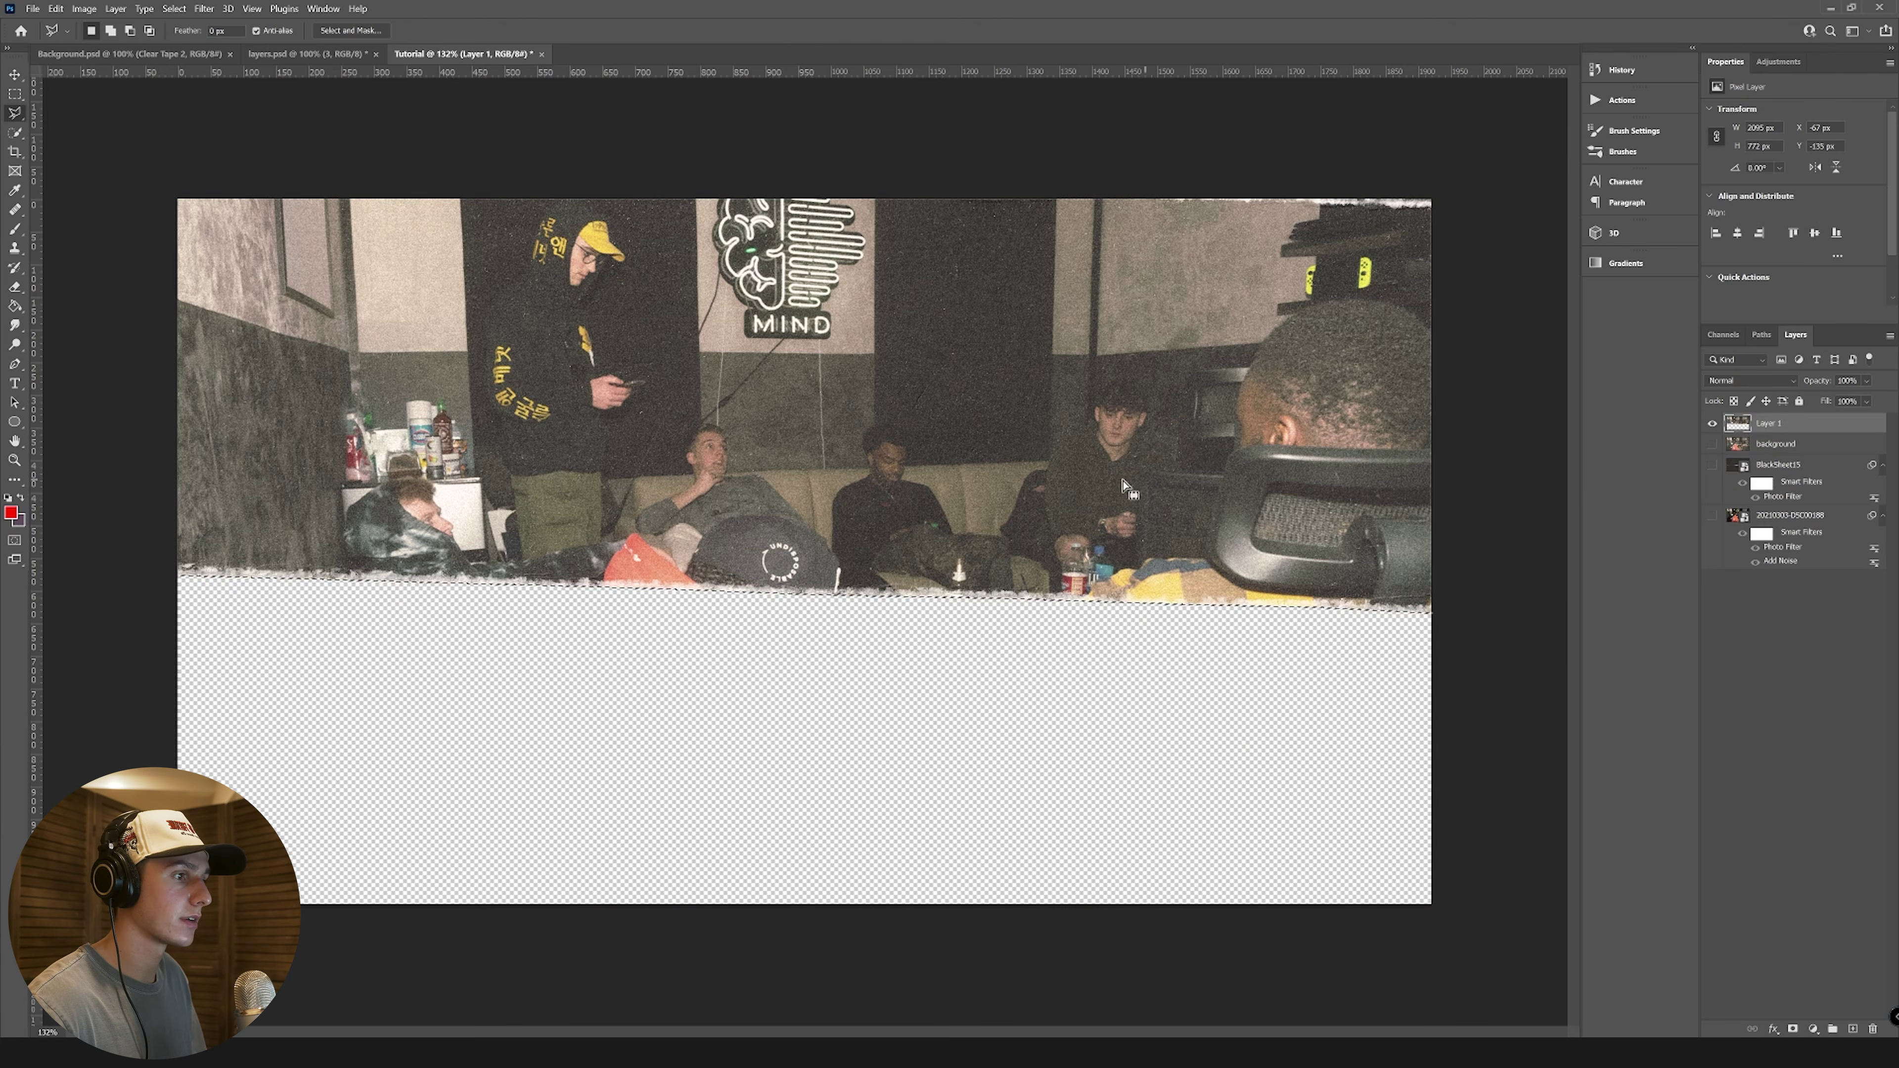
{"action": "key", "text": "ctrl+shift+i"}
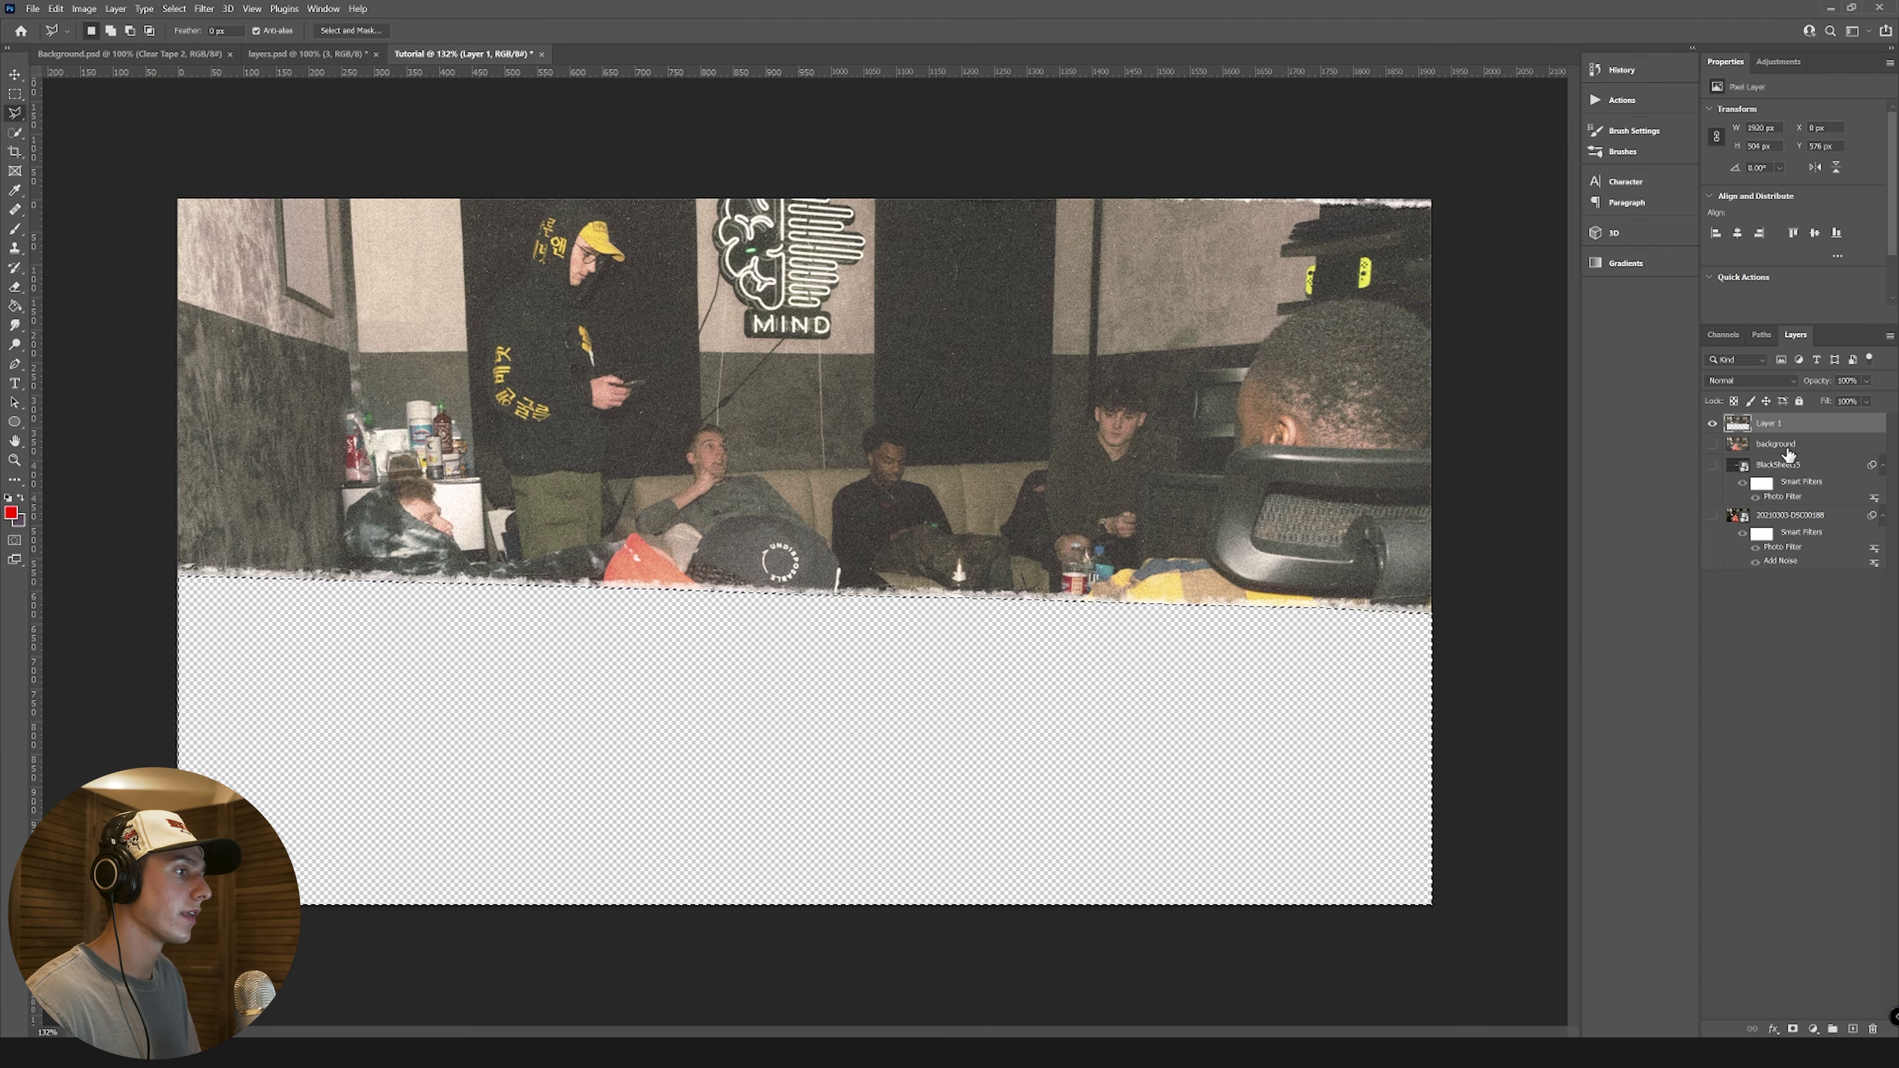
{"action": "left_click", "coordinate": [1819, 452]}
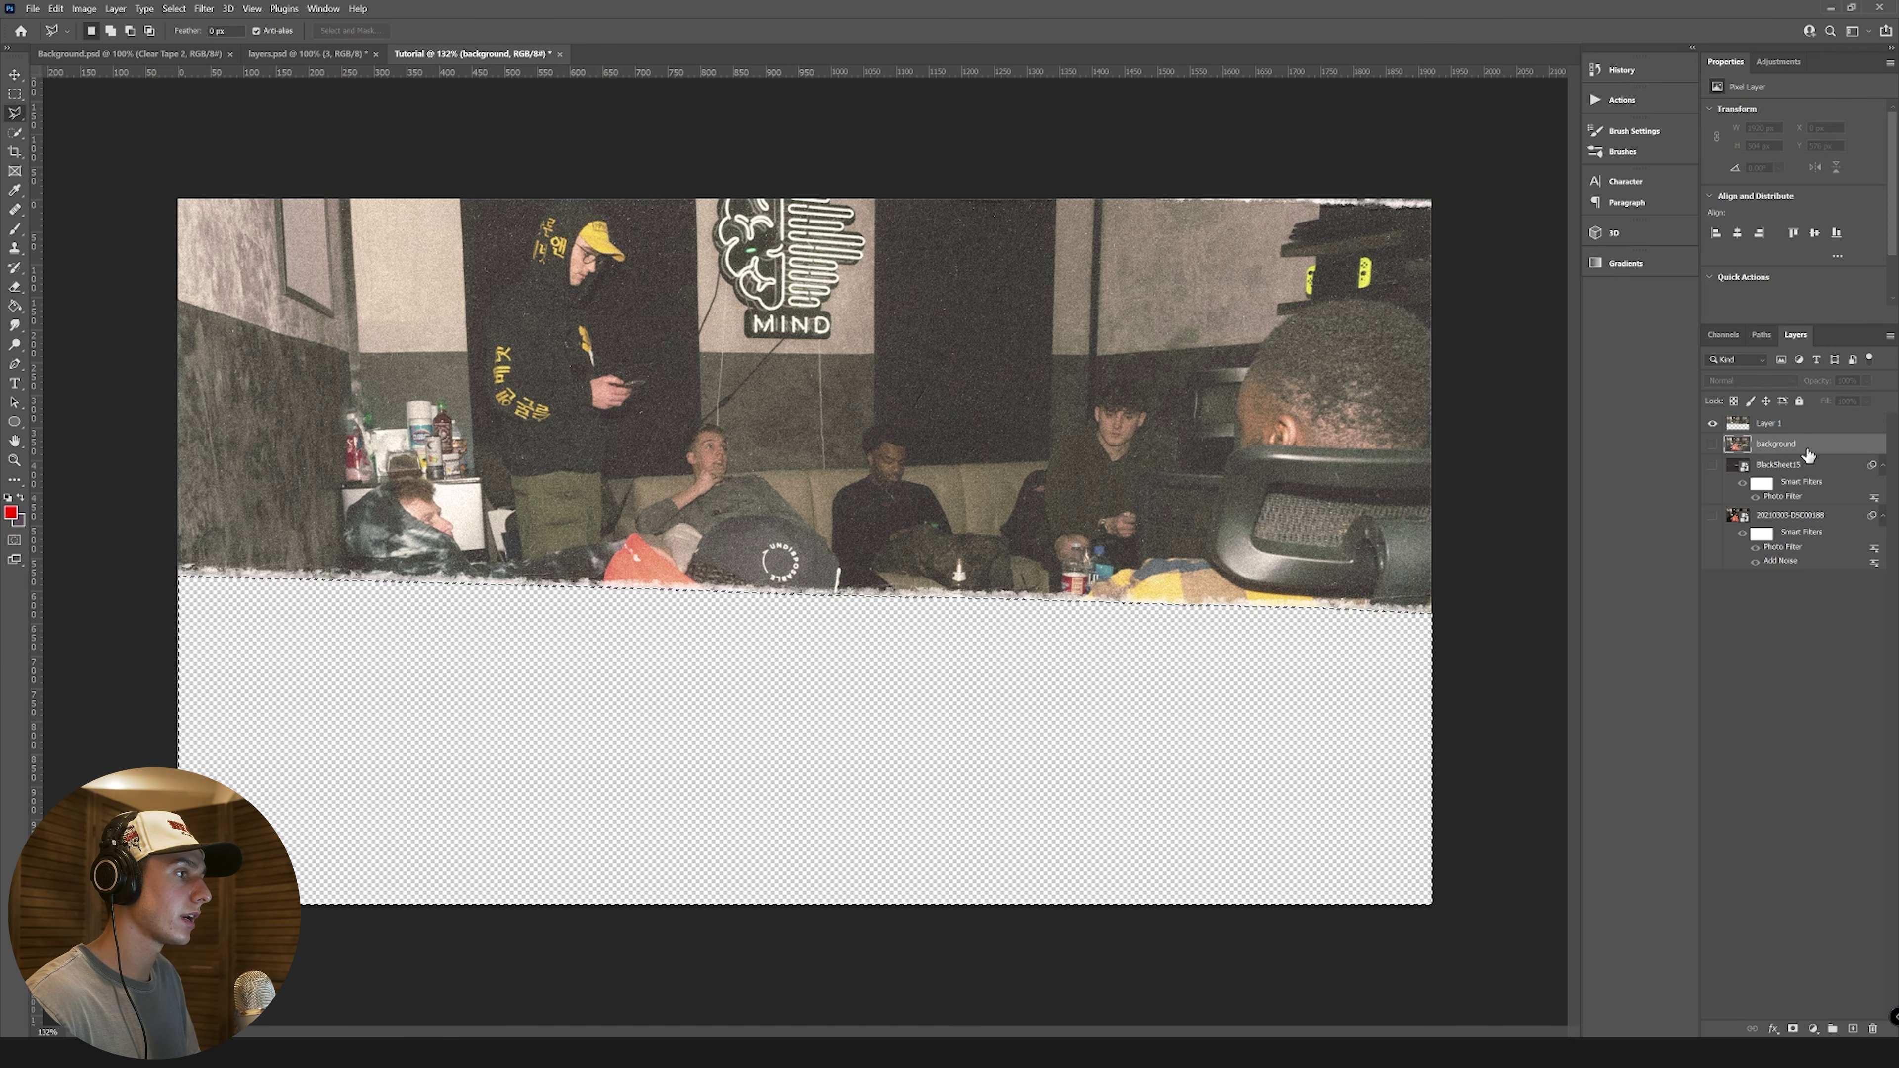
{"action": "key", "text": "ctrl+j"}
{"action": "left_click", "coordinate": [1712, 466]}
{"action": "left_click", "coordinate": [1712, 465]}
{"action": "left_click", "coordinate": [1713, 445]}
{"action": "left_click", "coordinate": [1713, 445]}
{"action": "left_click", "coordinate": [1713, 445]}
Step: Rename the lower-half layer "1 bot" and the upper-half layer "1 top"
{"action": "double_click", "coordinate": [1768, 444]}
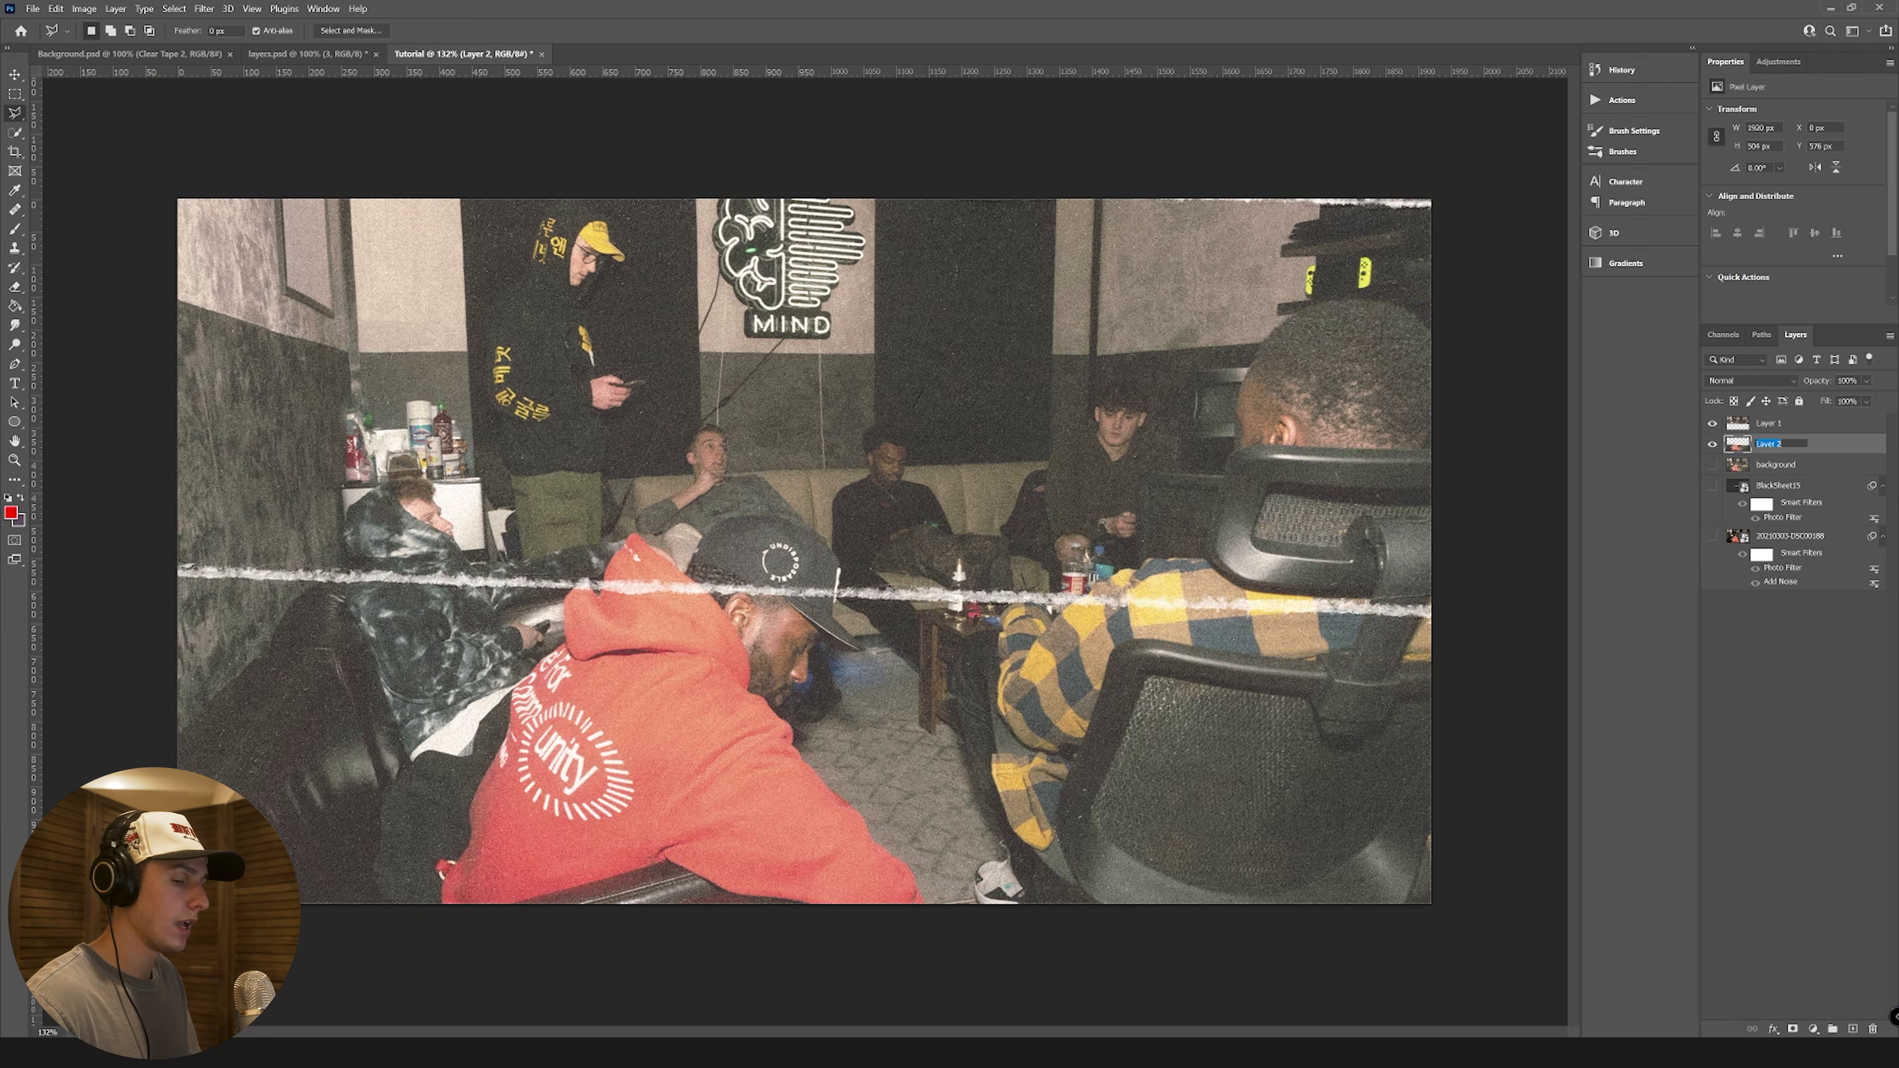
{"action": "type", "text": "1 bot"}
{"action": "key", "text": "shift+Tab"}
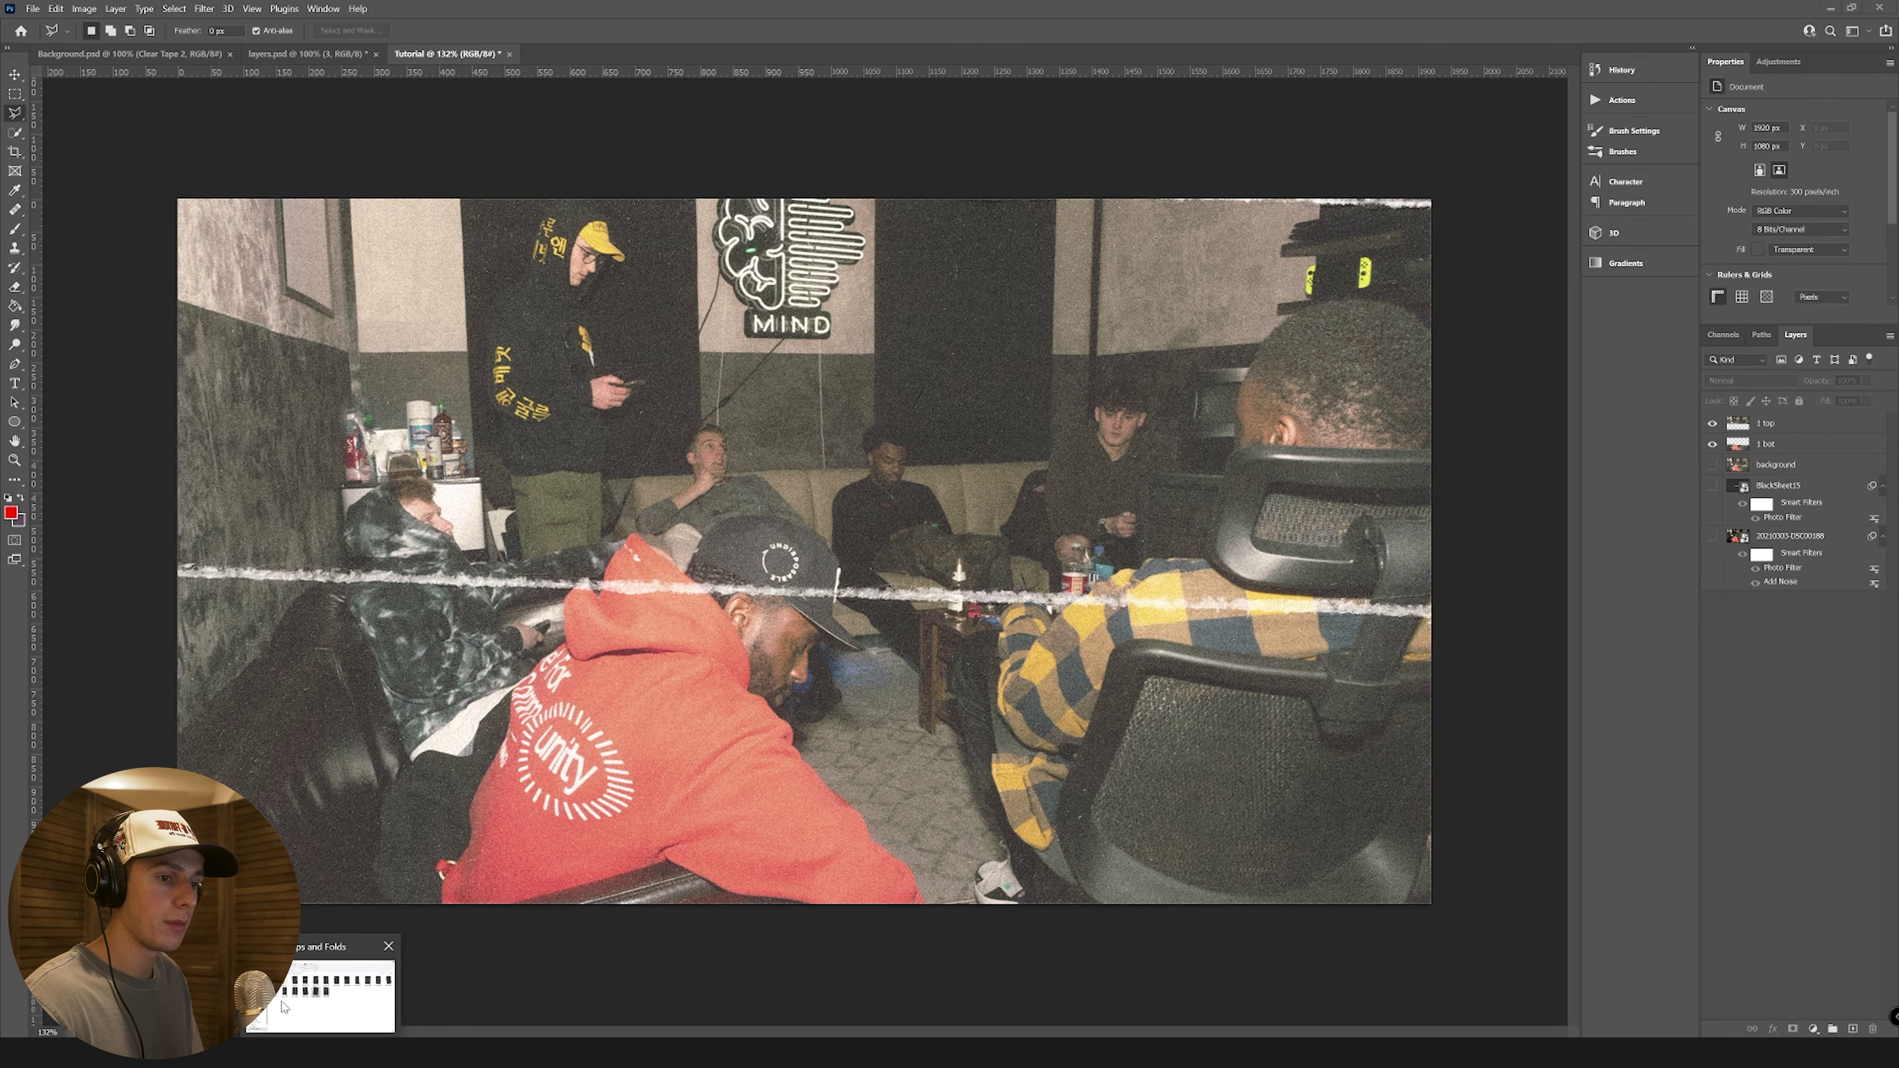
Step: Place Clear Tape 4 from the pack's Clear Tape folder, shrunk and rotated across the middle fold beside the red hoodie
{"action": "left_click", "coordinate": [288, 1005]}
{"action": "left_click", "coordinate": [504, 391]}
{"action": "double_click", "coordinate": [467, 470]}
{"action": "double_click", "coordinate": [524, 455]}
{"action": "left_click_drag", "start_coordinate": [554, 469], "coordinate": [912, 452]}
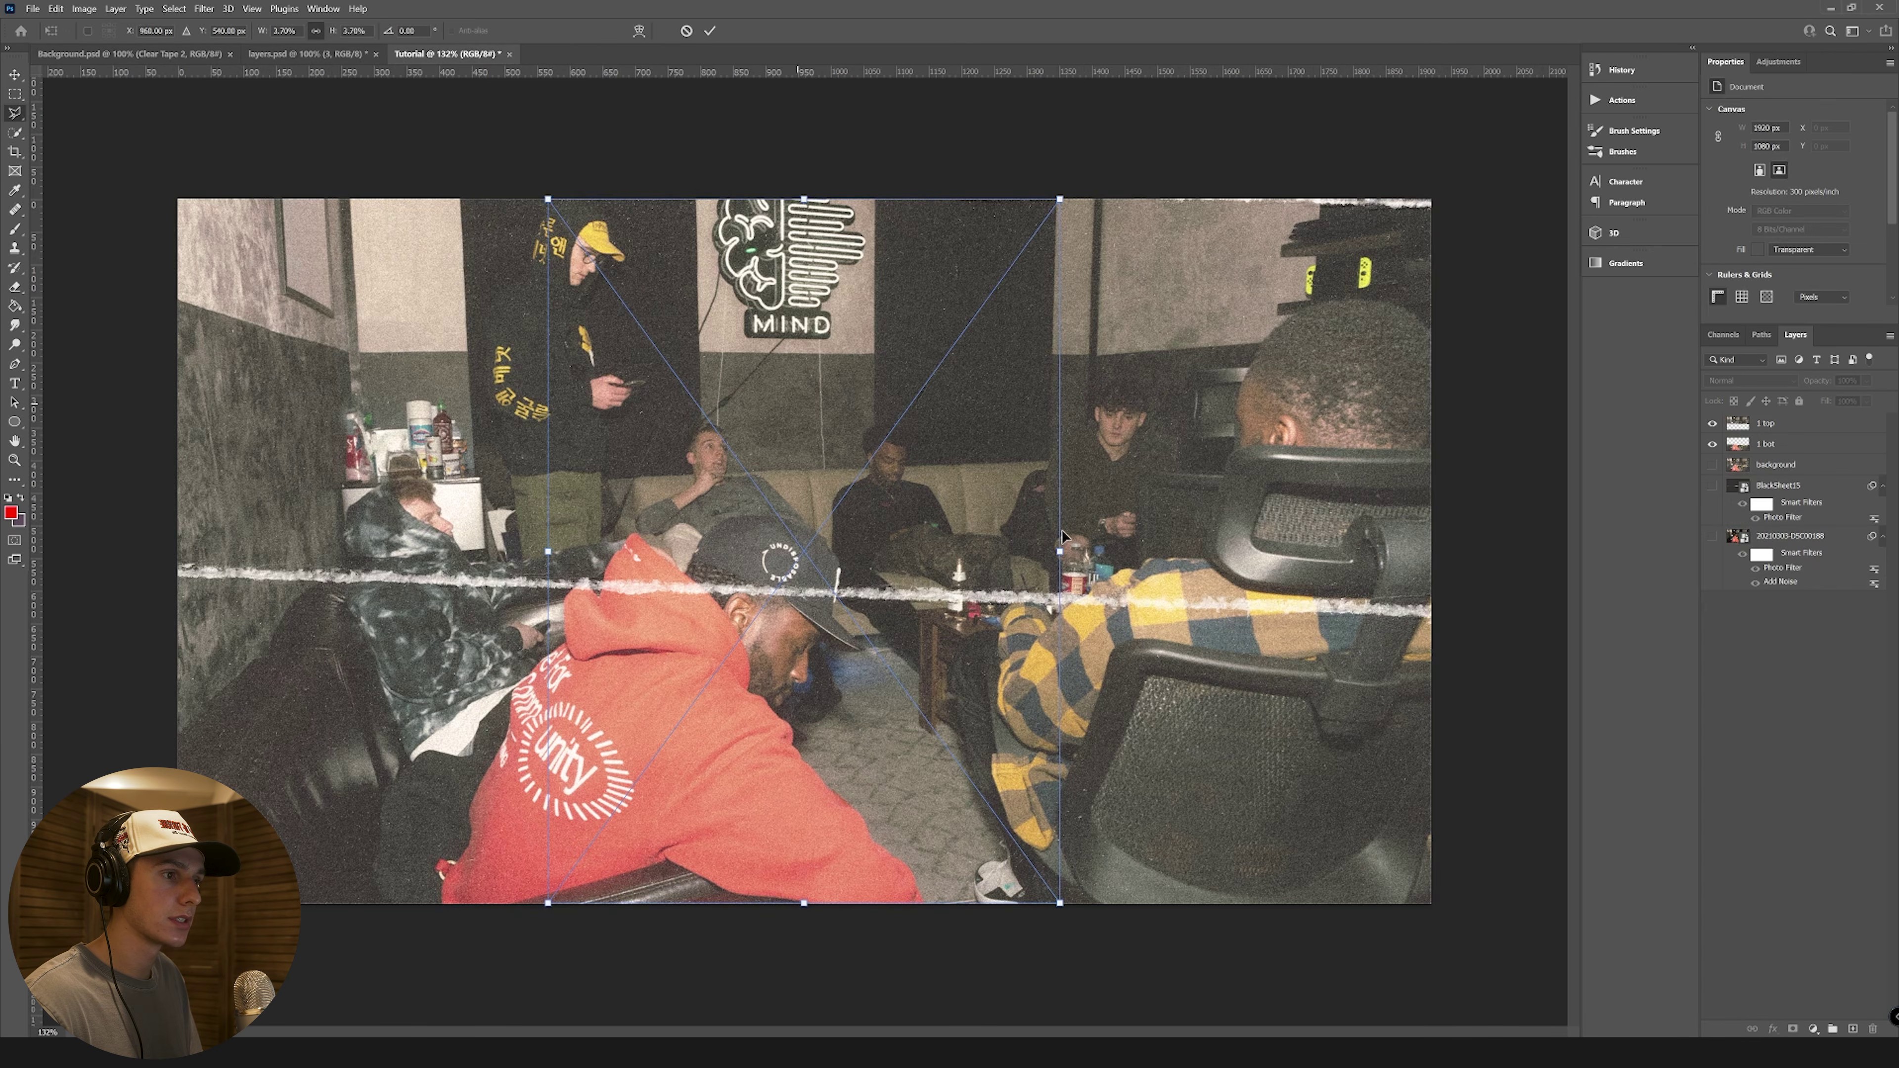
{"action": "left_click_drag", "start_coordinate": [1059, 552], "coordinate": [699, 544]}
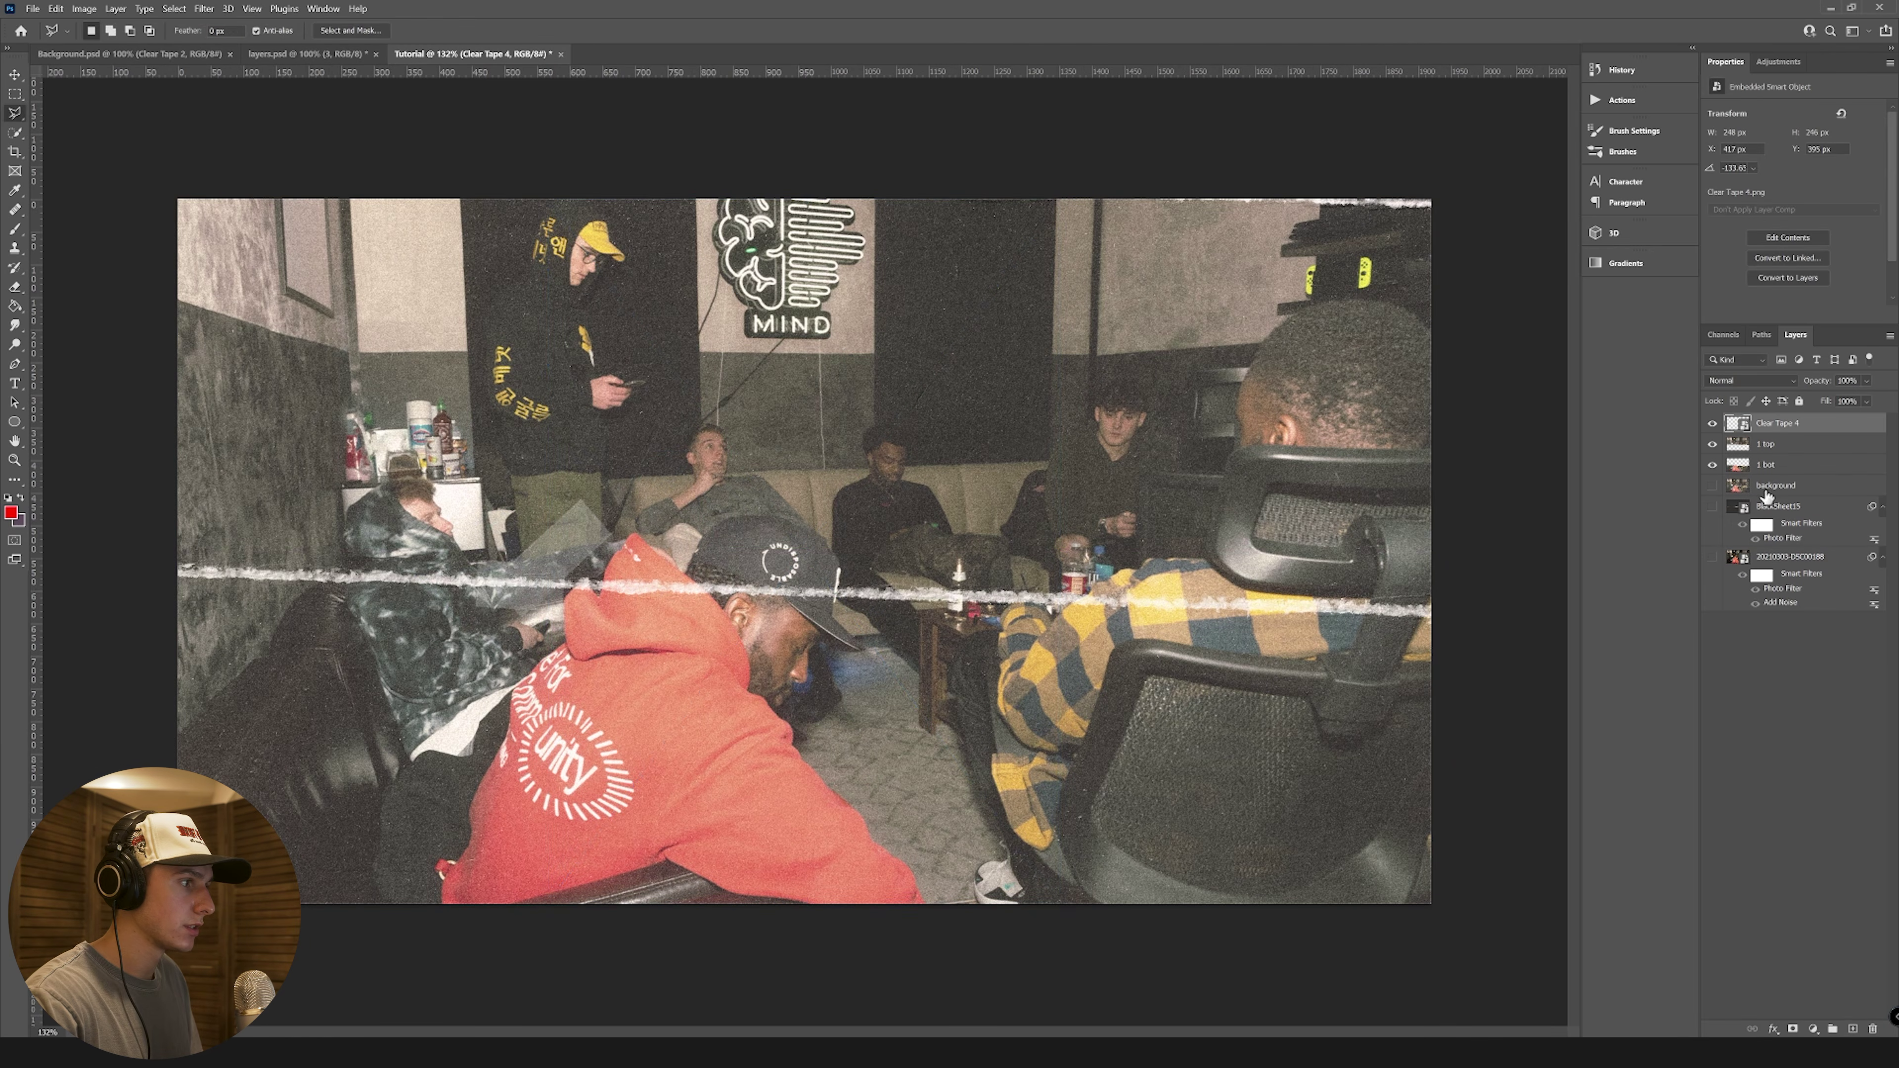
Step: Check the tape with the "1 top" layer toggled off and on, and set the Clear Tape 4 layer's blend mode to Screen
{"action": "left_click", "coordinate": [1712, 444]}
{"action": "left_click", "coordinate": [1711, 444]}
{"action": "left_click", "coordinate": [1712, 444]}
{"action": "left_click", "coordinate": [1712, 444]}
{"action": "scroll", "coordinate": [680, 554], "scroll_direction": "up", "scroll_amount": 2}
{"action": "left_click", "coordinate": [1749, 379]}
{"action": "left_click", "coordinate": [1749, 501]}
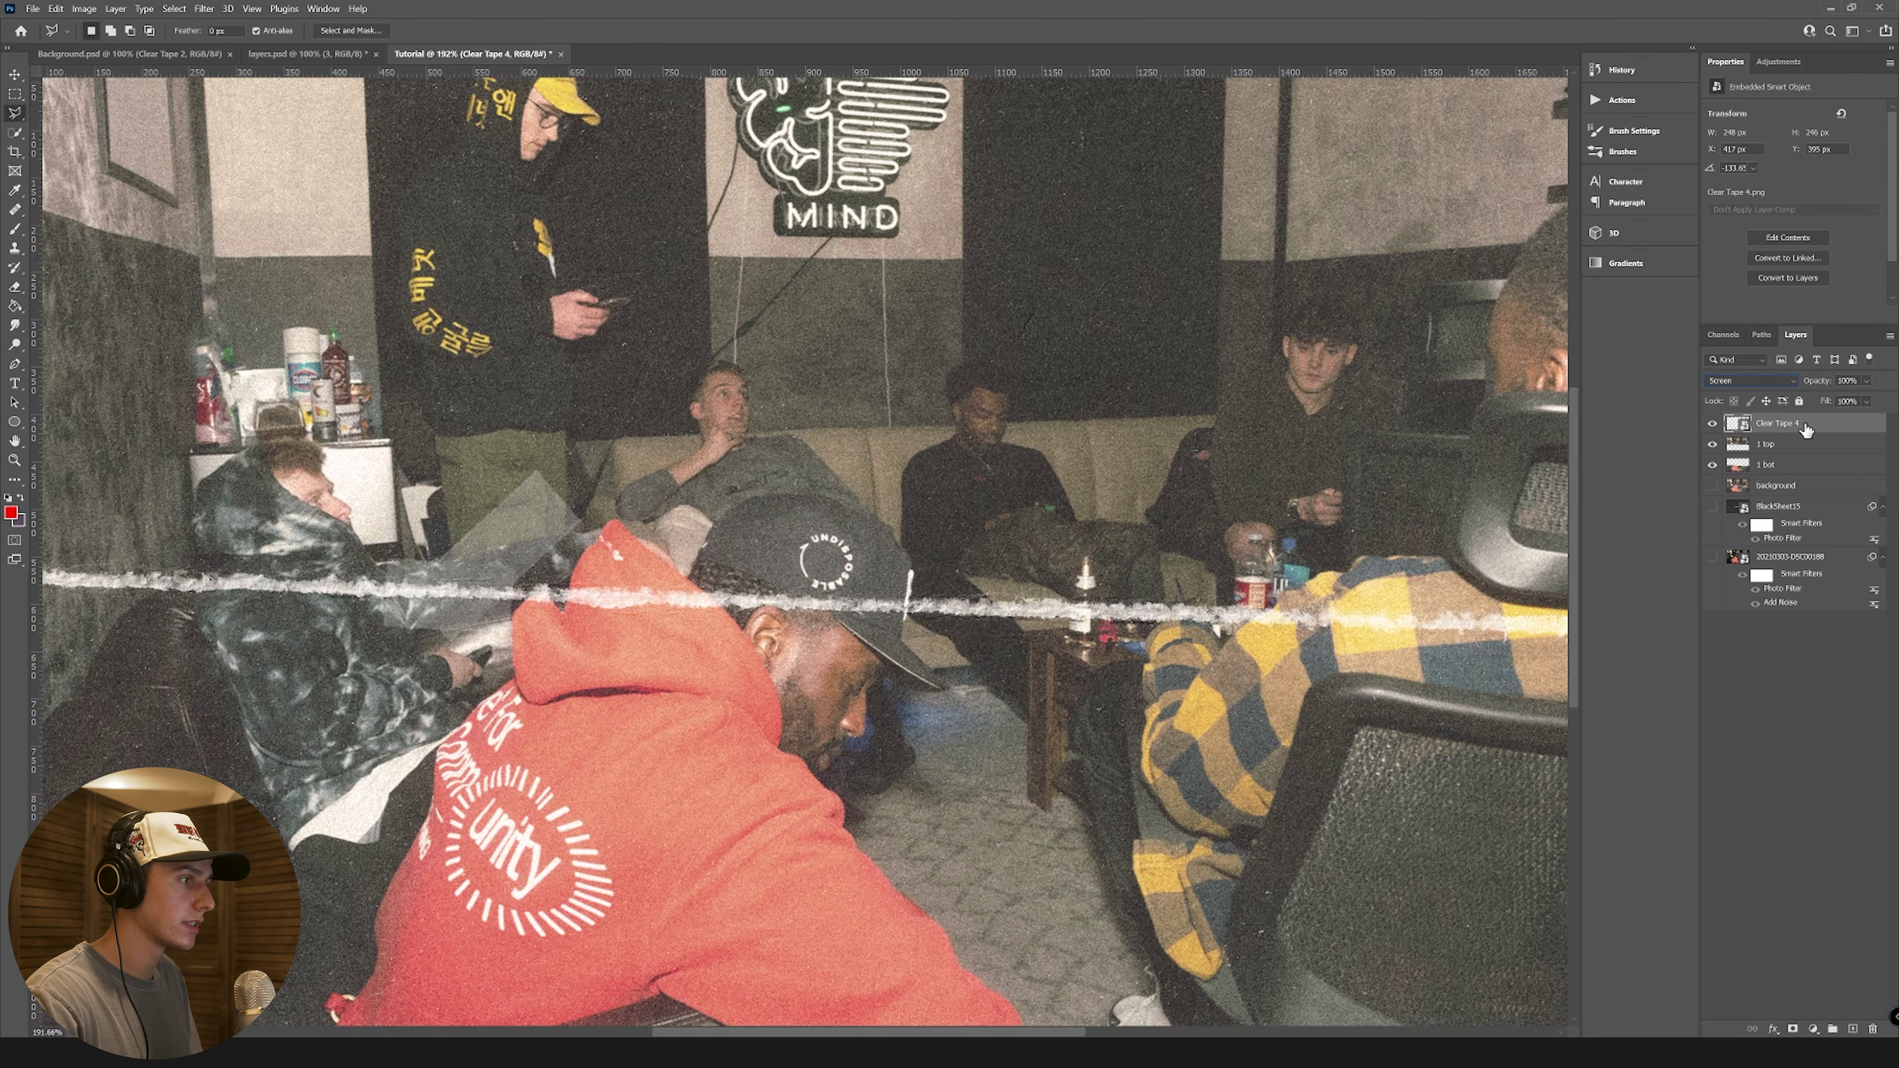
Step: Preview the tape against the BlackSheet15 layer with "1 top" hidden, restore "1 top" and rename the tape layer "1 tape"
{"action": "left_click", "coordinate": [1712, 444]}
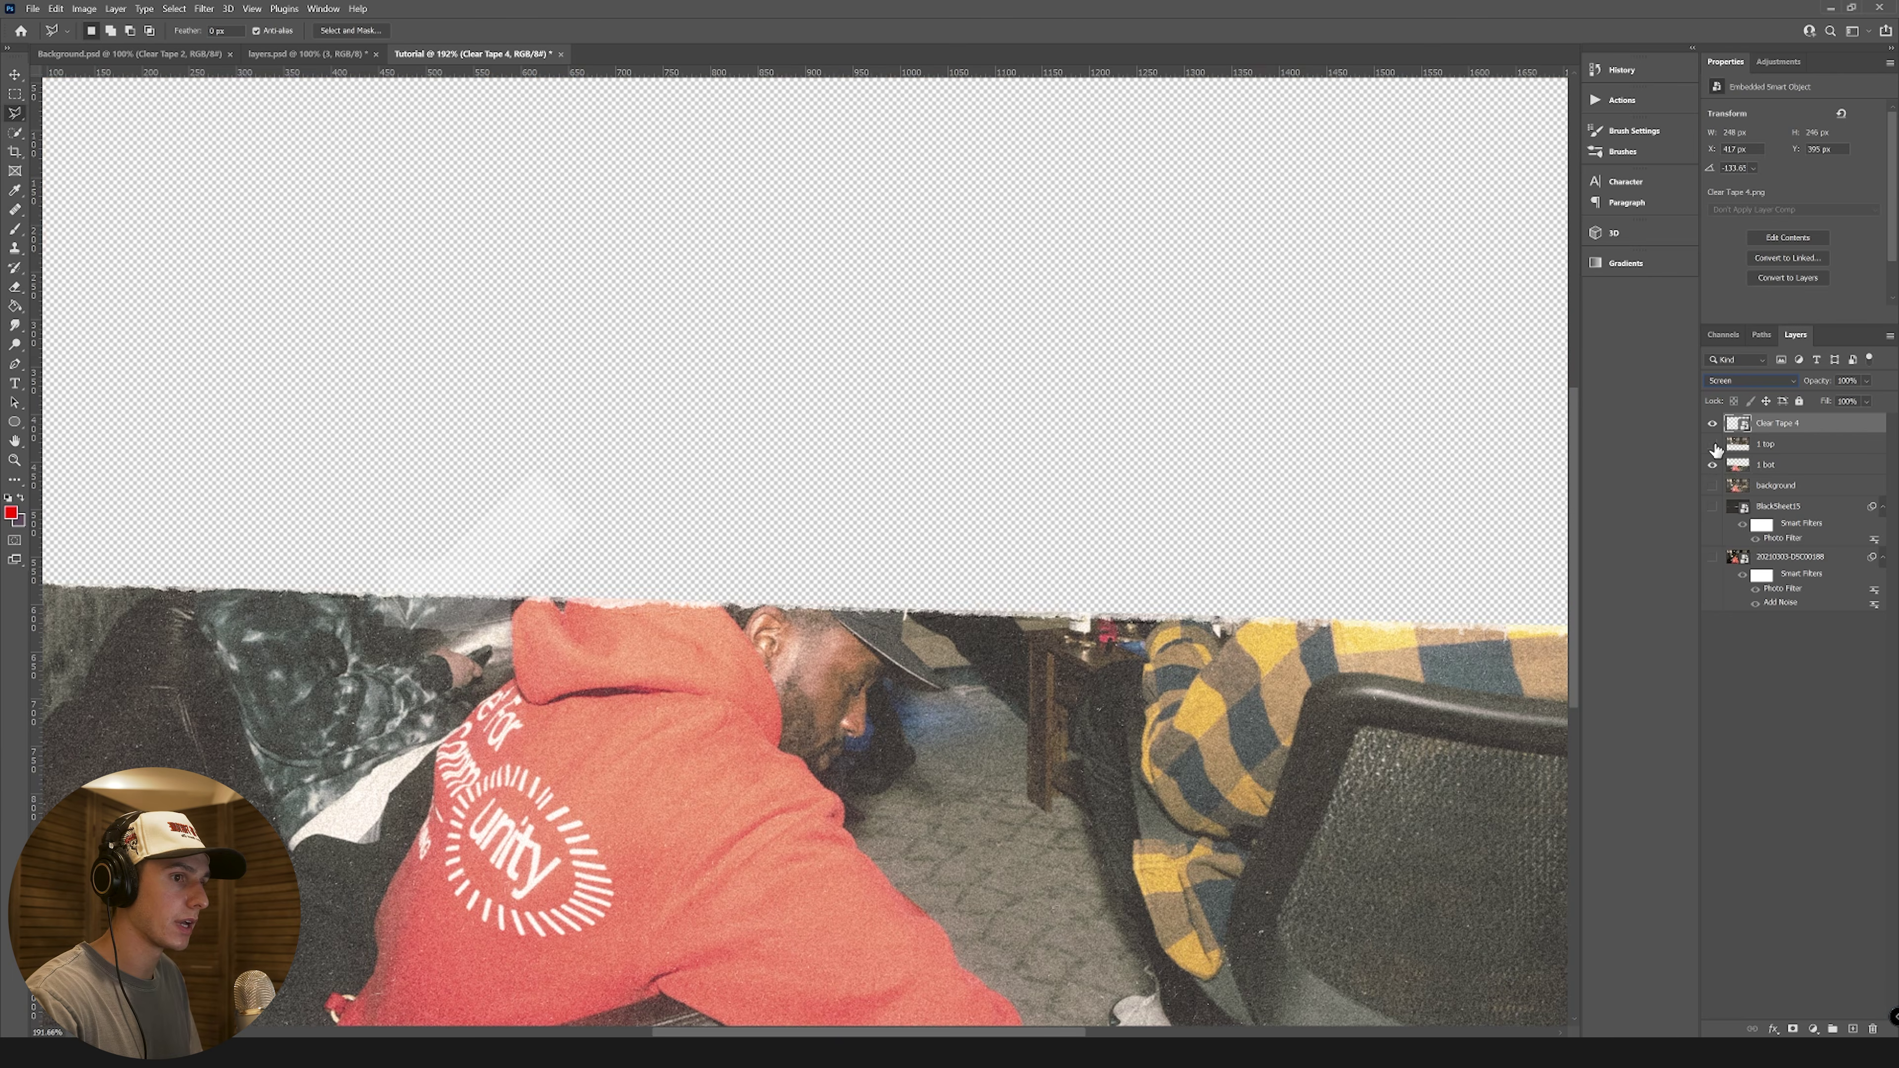
{"action": "left_click", "coordinate": [1712, 507]}
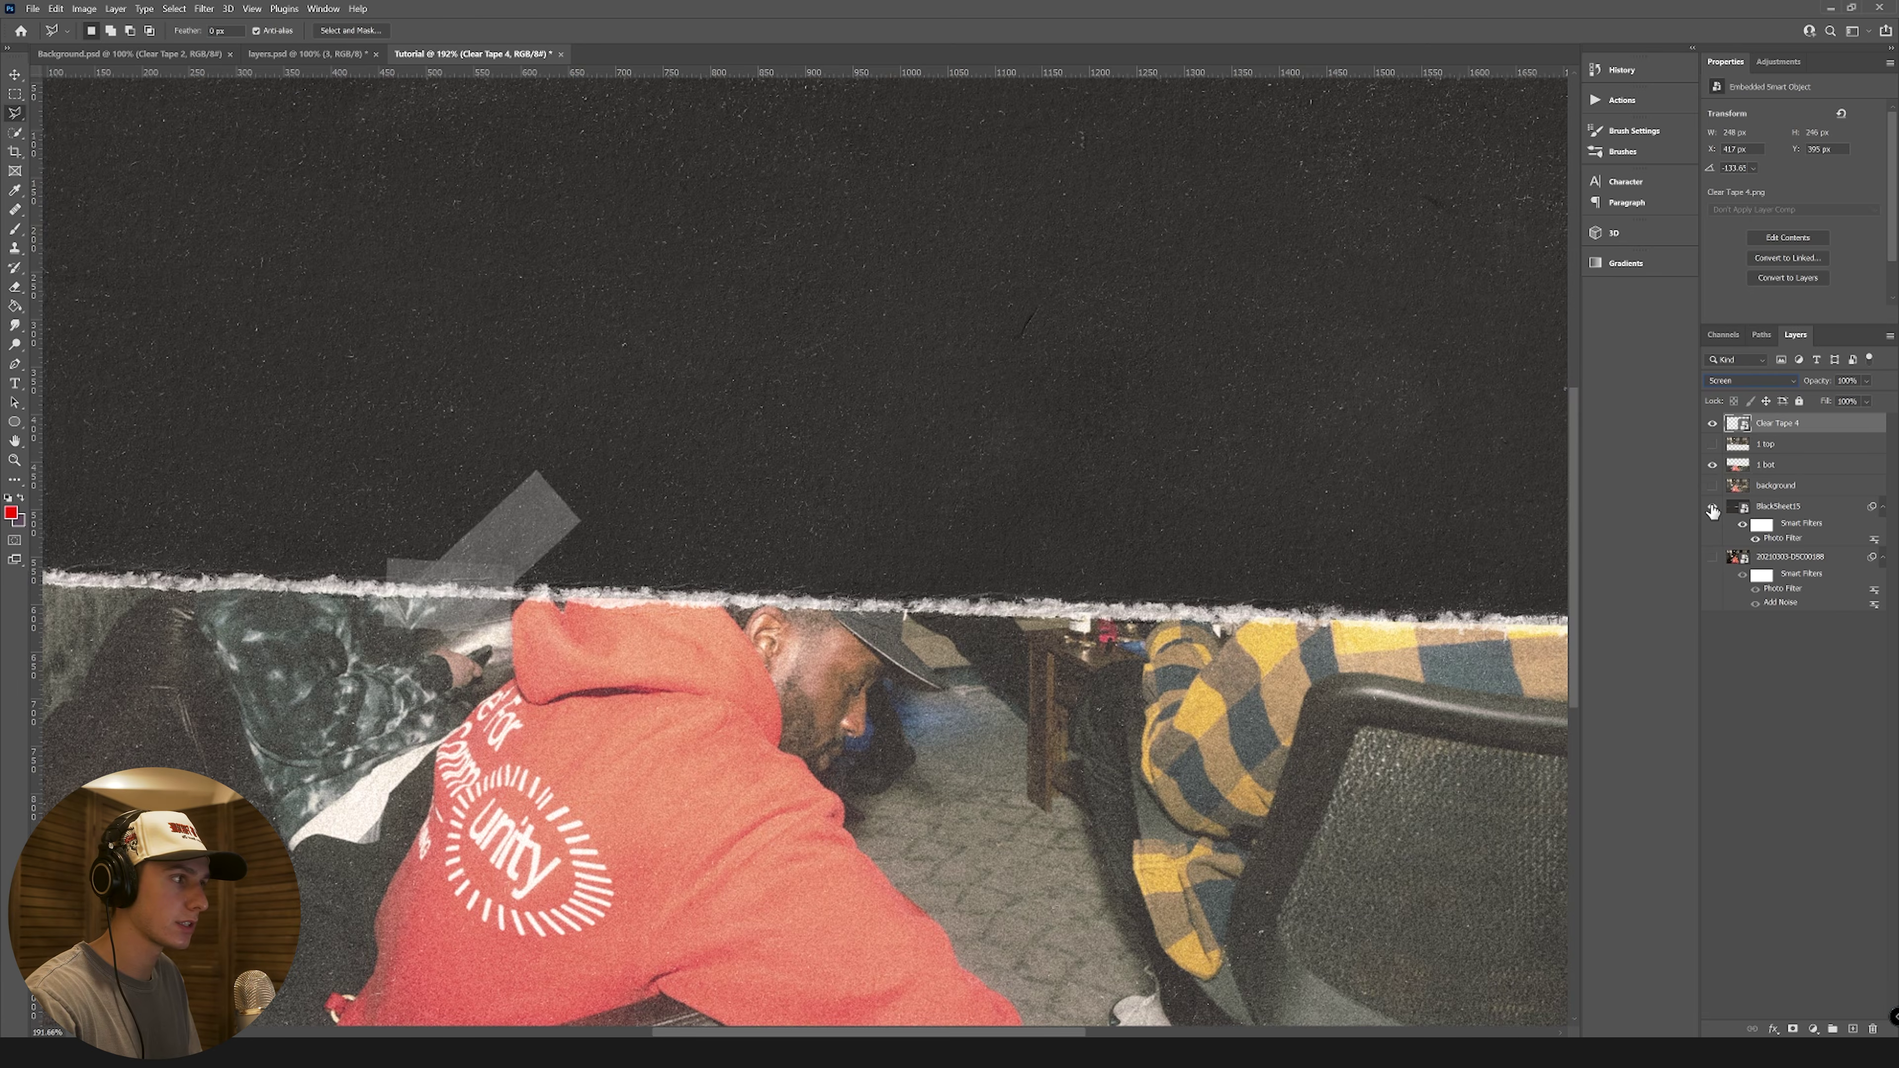
{"action": "left_click", "coordinate": [1712, 444]}
{"action": "left_click", "coordinate": [693, 622]}
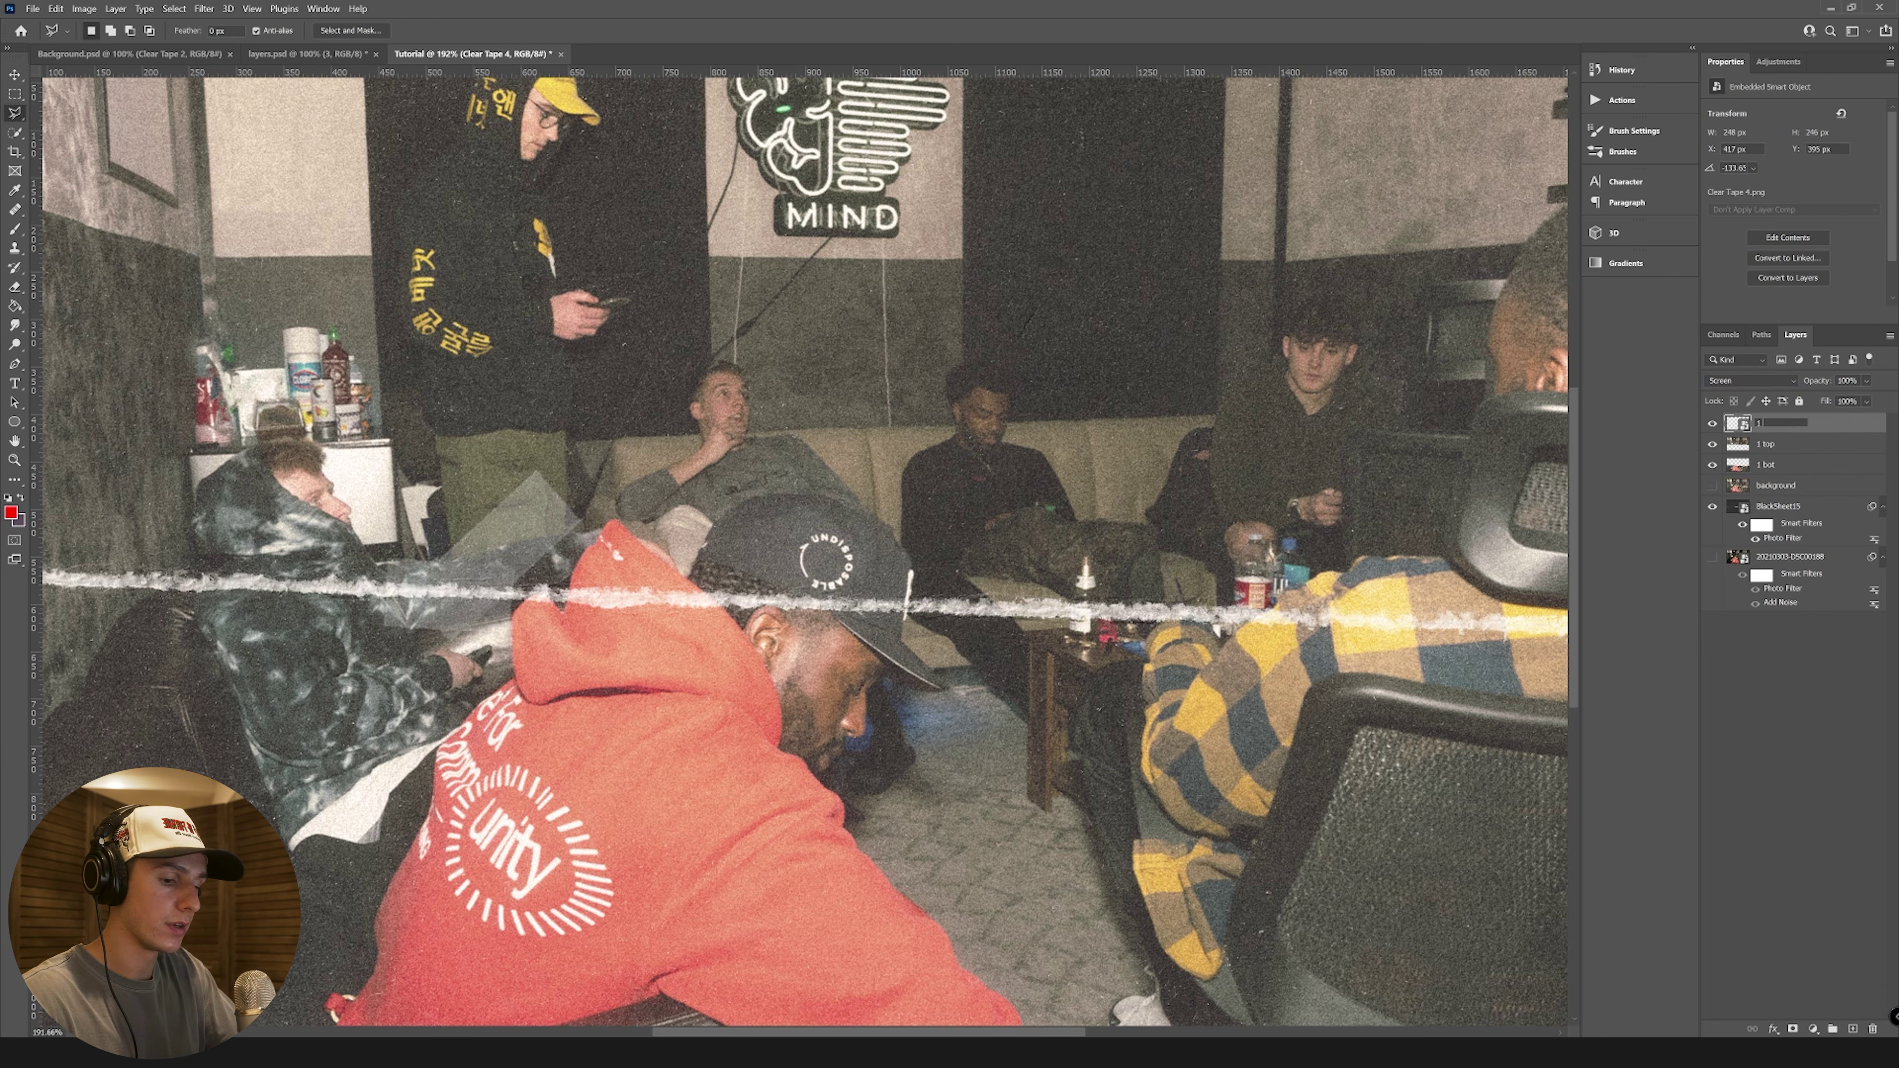
{"action": "key", "text": "Return"}
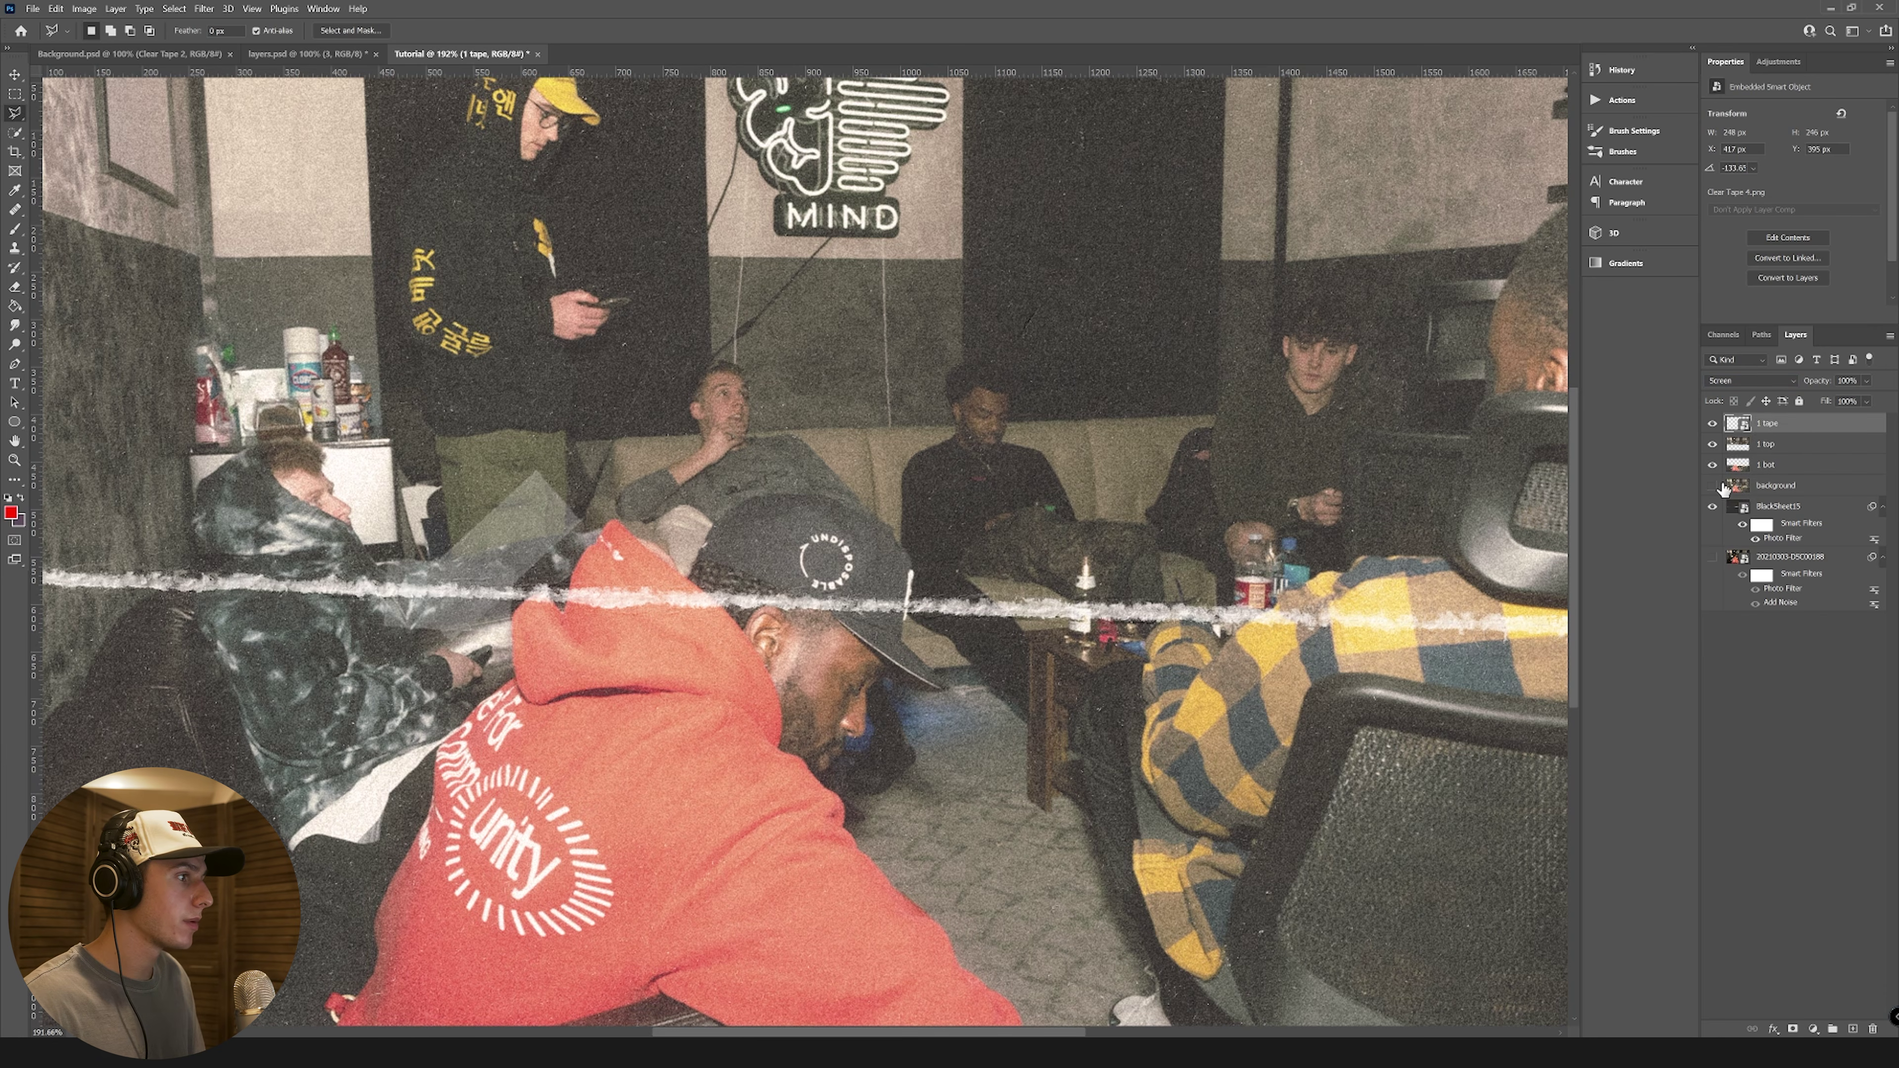
Step: Place the photo 20210302-DSC00062 from the Pics folder over the upper-right area of the image
{"action": "scroll", "coordinate": [800, 572], "scroll_direction": "down", "scroll_amount": 5}
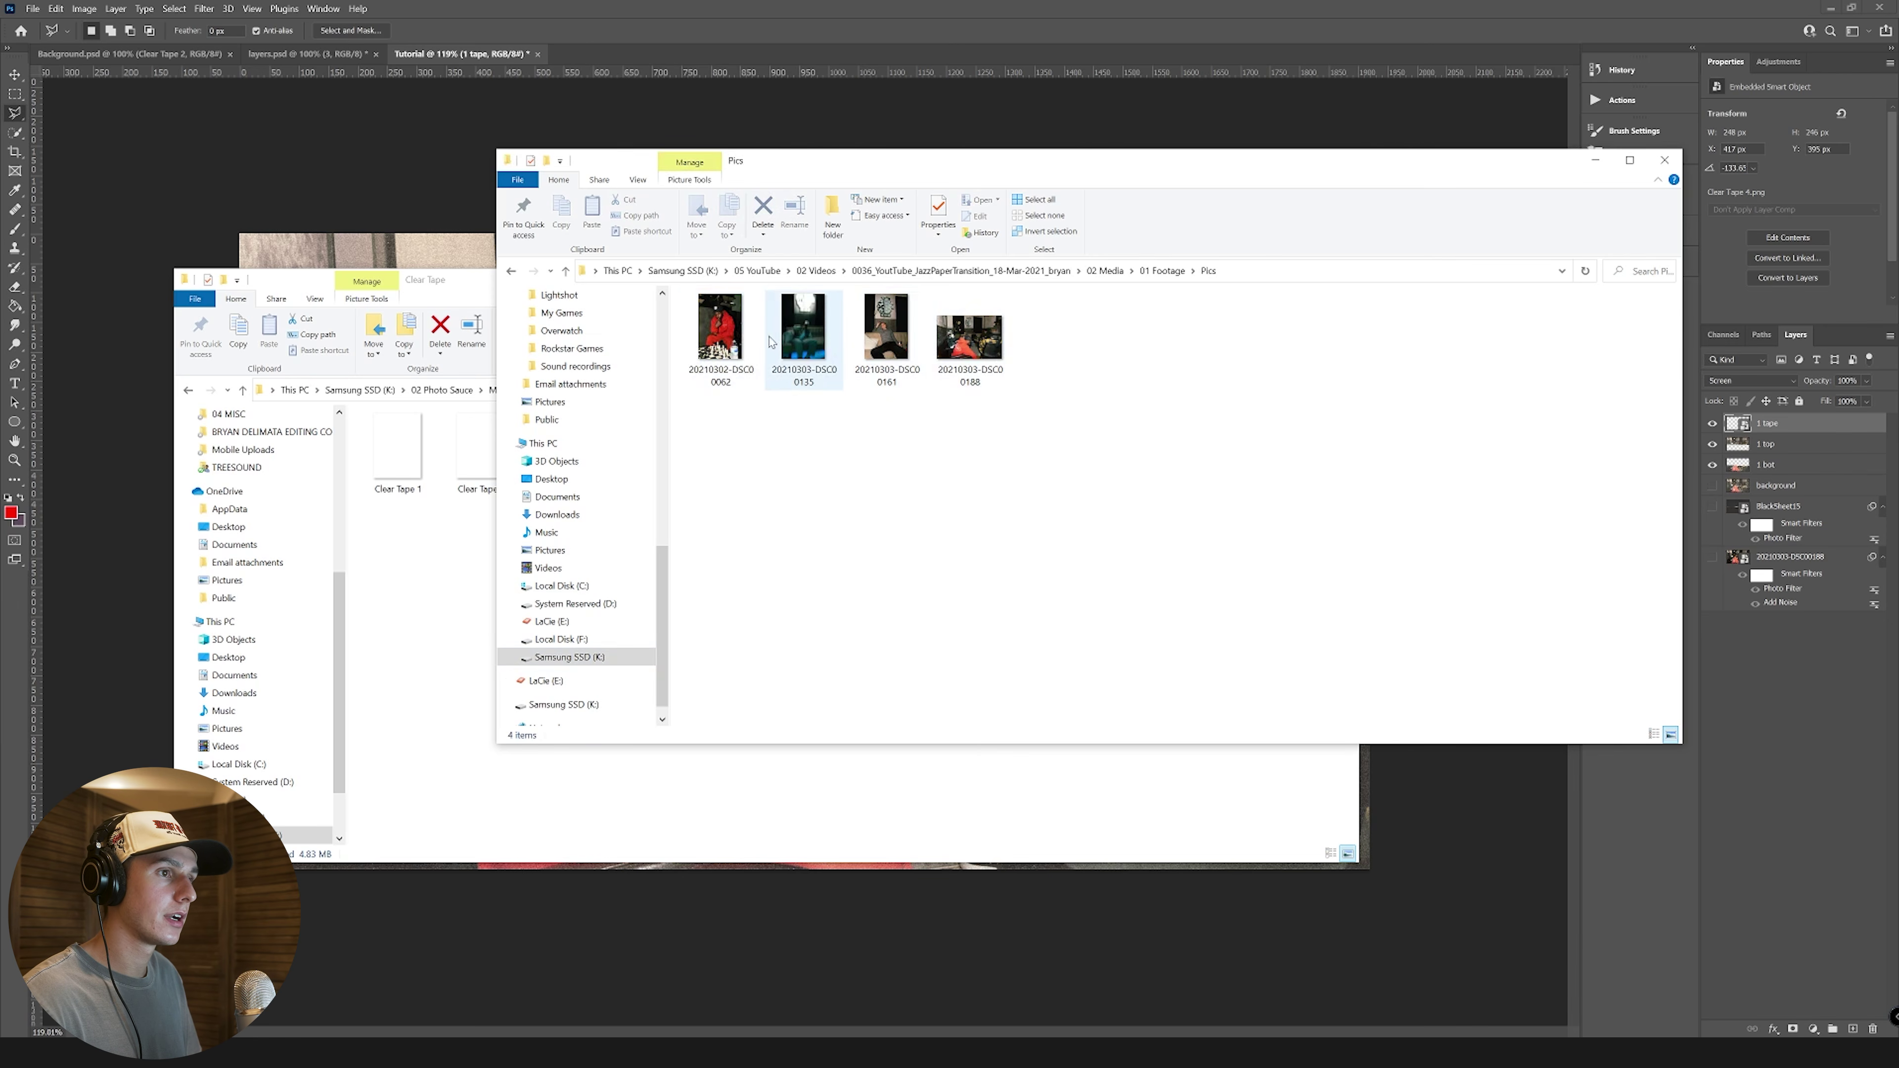
{"action": "left_click_drag", "start_coordinate": [726, 336], "coordinate": [986, 425]}
{"action": "mouse_move", "coordinate": [869, 530]}
{"action": "left_mouse_down"}
{"action": "mouse_move", "coordinate": [1312, 434]}
{"action": "mouse_move", "coordinate": [1281, 461]}
{"action": "left_mouse_up"}
{"action": "key", "text": "Return"}
{"action": "scroll", "coordinate": [1350, 473], "scroll_direction": "up", "scroll_amount": 3}
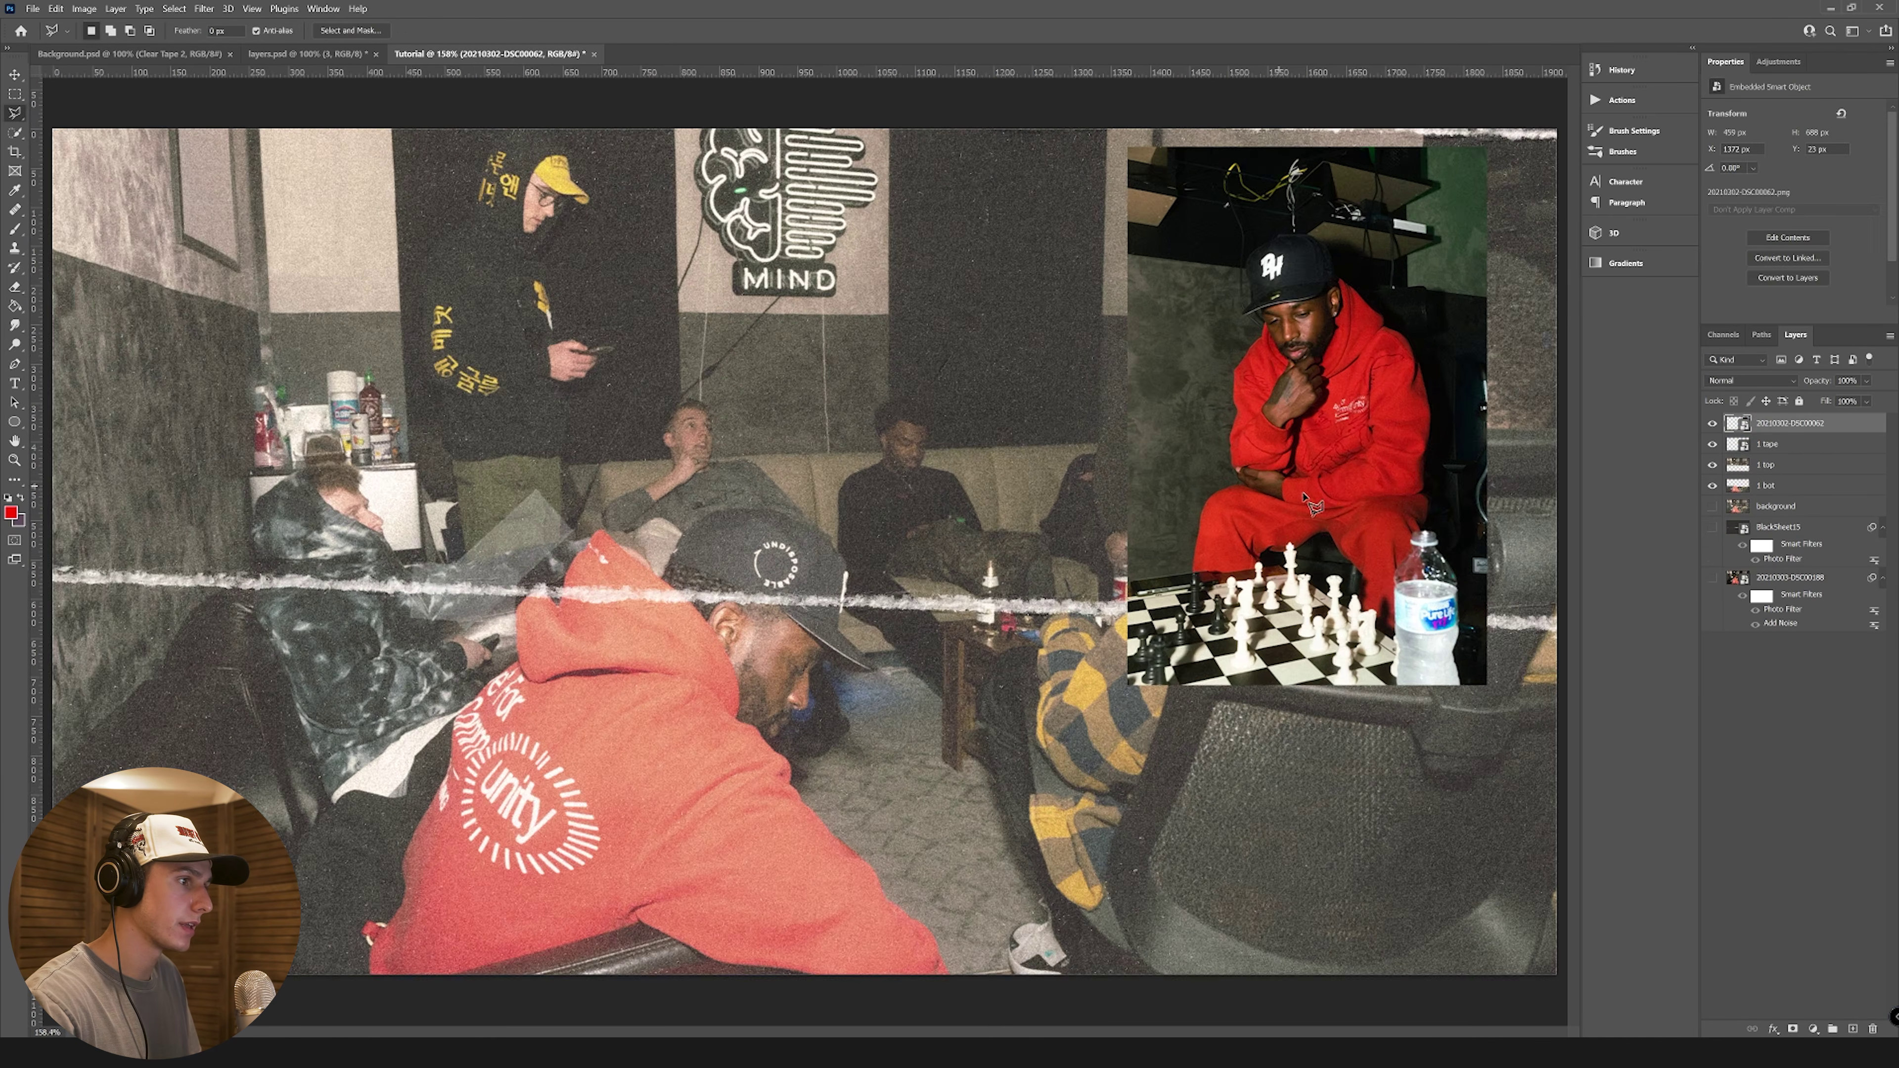
Step: Rename the placed chess photo's layer "2"
{"action": "scroll", "coordinate": [1318, 497], "scroll_direction": "down", "scroll_amount": 2}
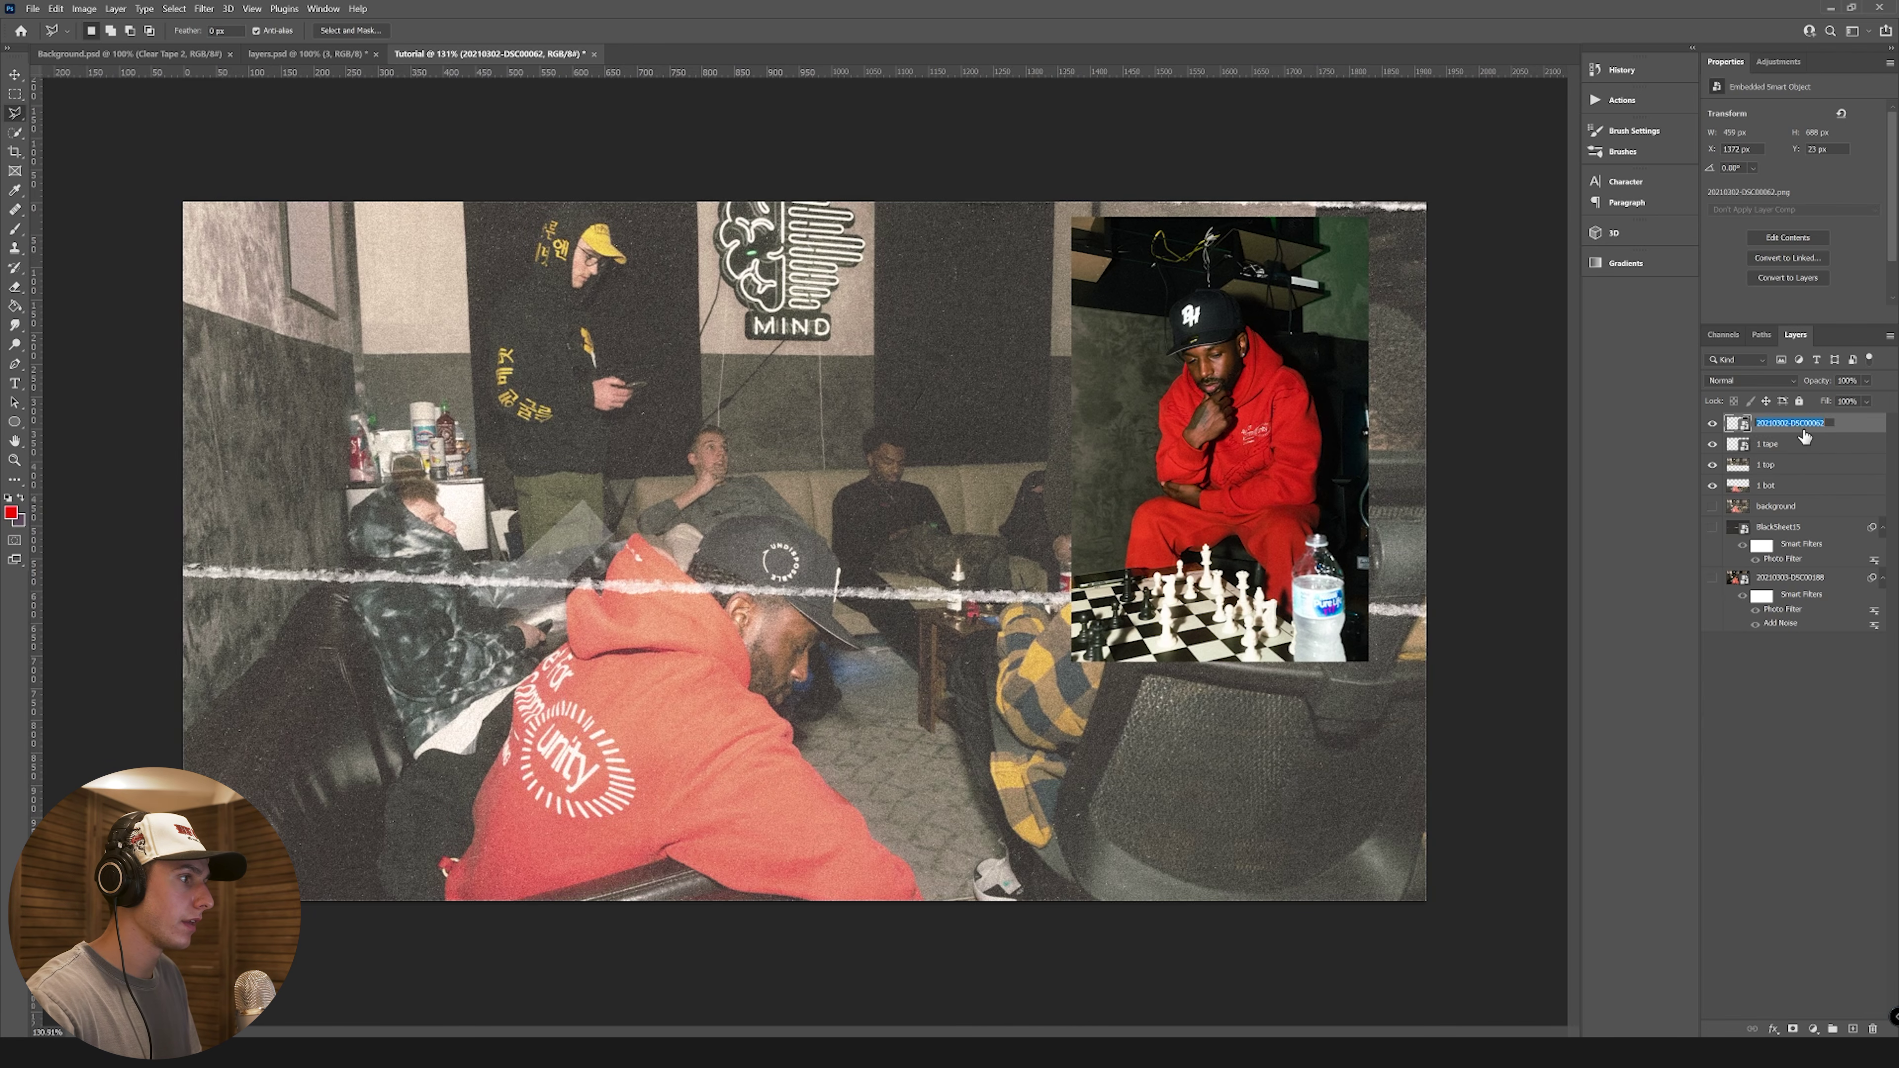
{"action": "type", "text": "2"}
{"action": "key", "text": "Return"}
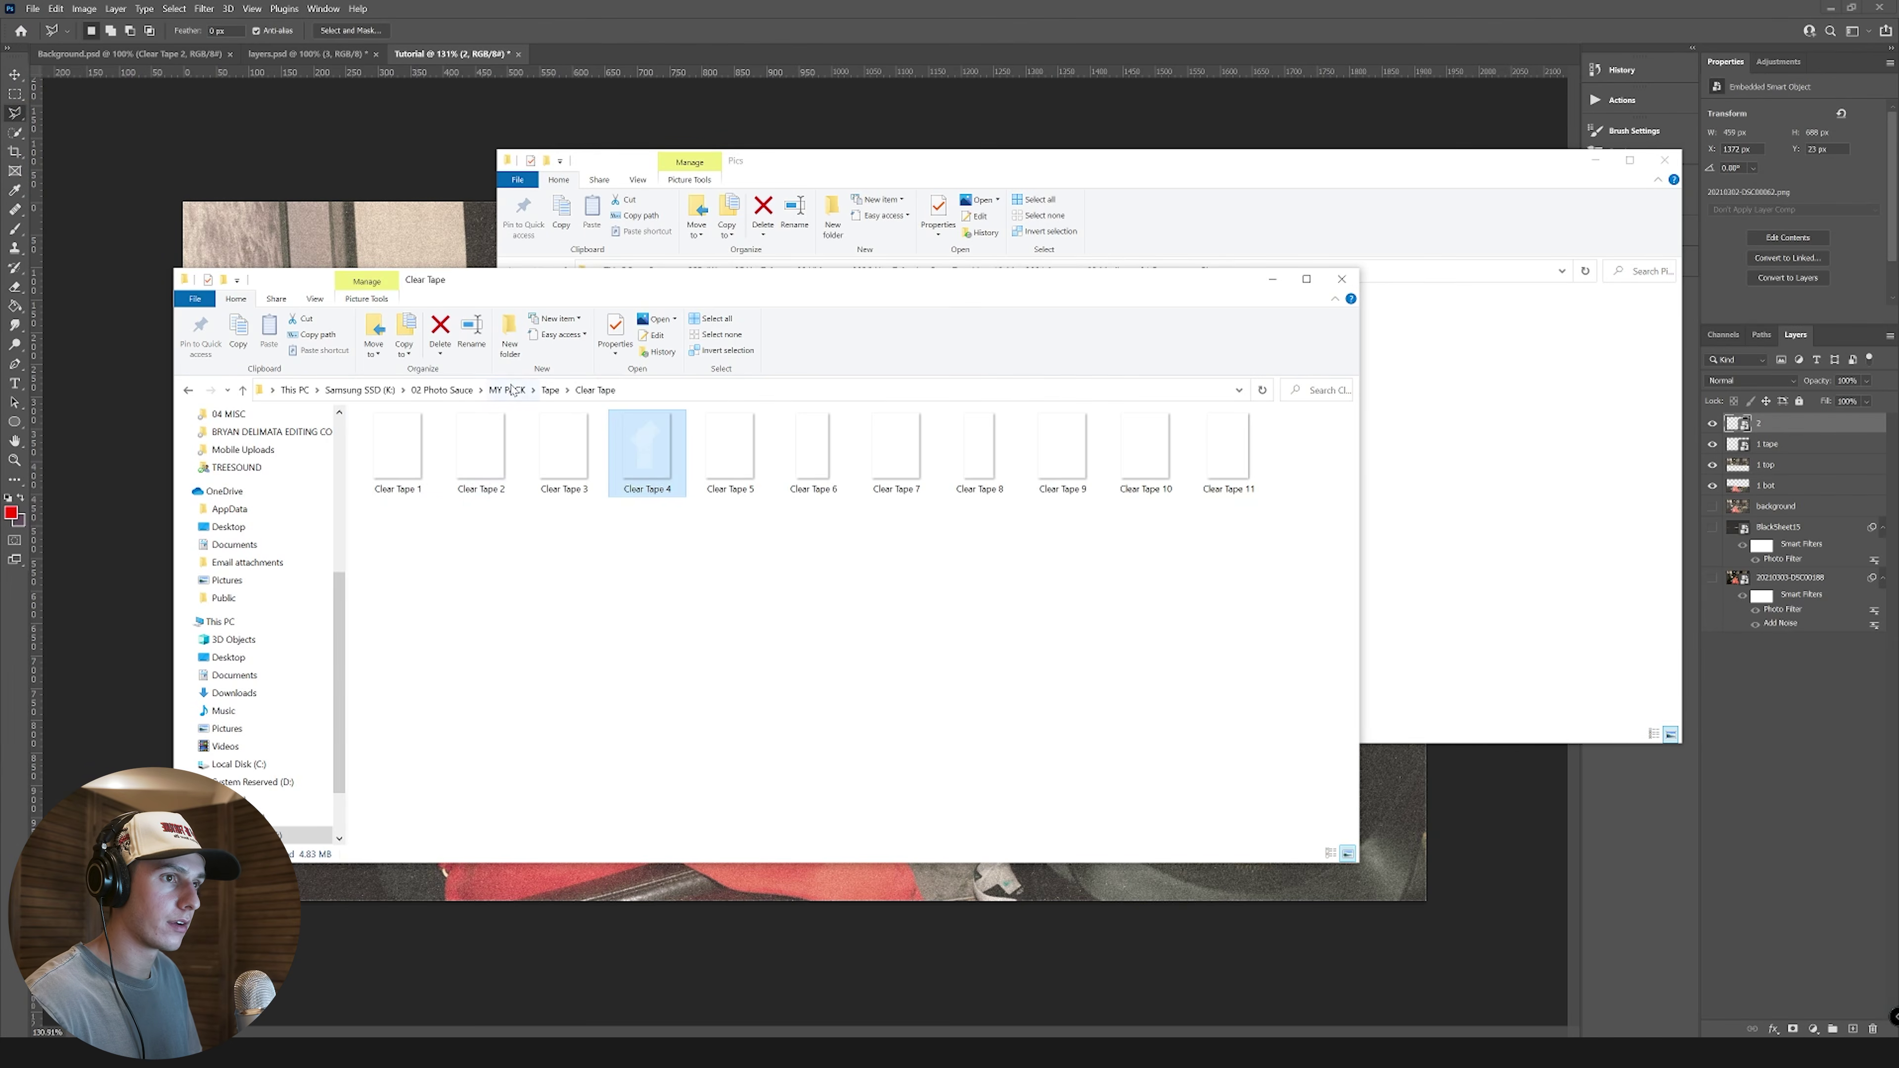
Step: Browse the texture pack to the Paper Rips and Folds folder and place BlackSheet13 into the document
{"action": "left_click", "coordinate": [506, 390]}
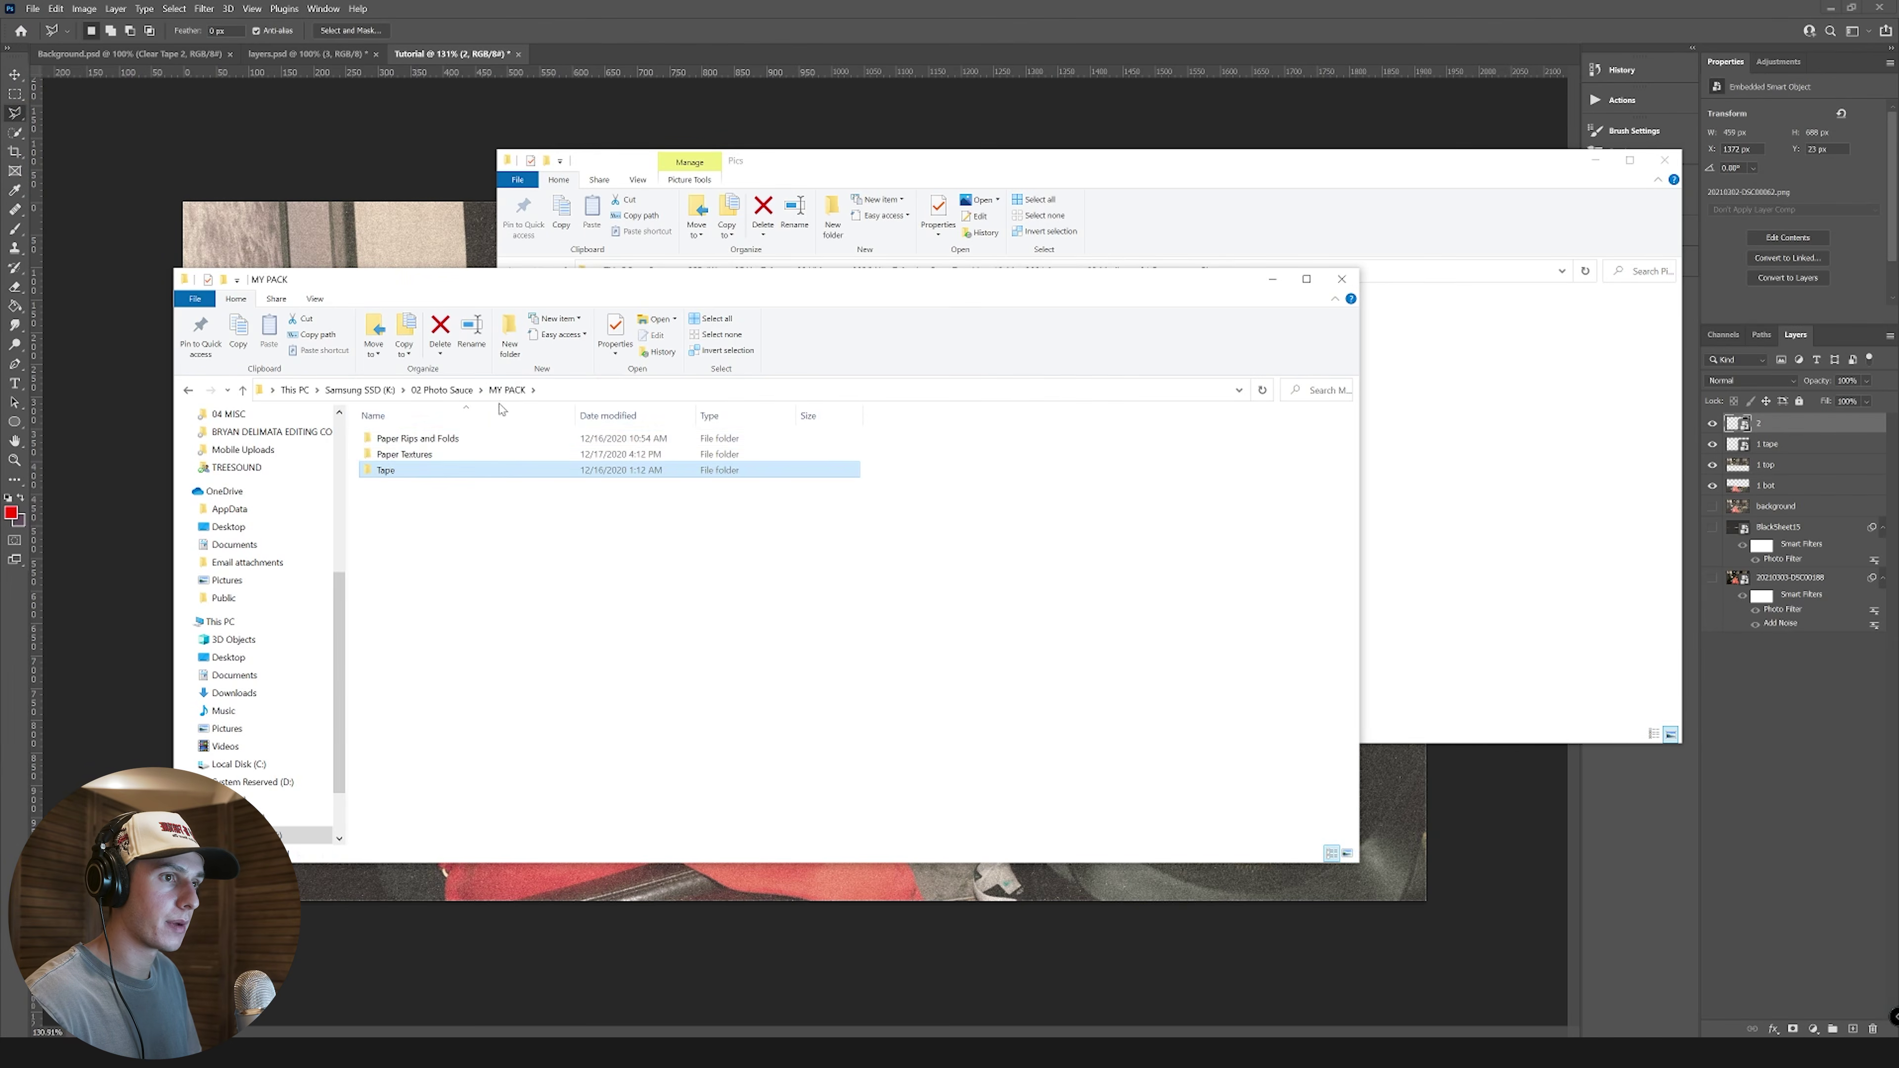
{"action": "double_click", "coordinate": [405, 455]}
{"action": "left_click", "coordinate": [507, 389]}
{"action": "left_click", "coordinate": [476, 437]}
{"action": "double_click", "coordinate": [476, 437]}
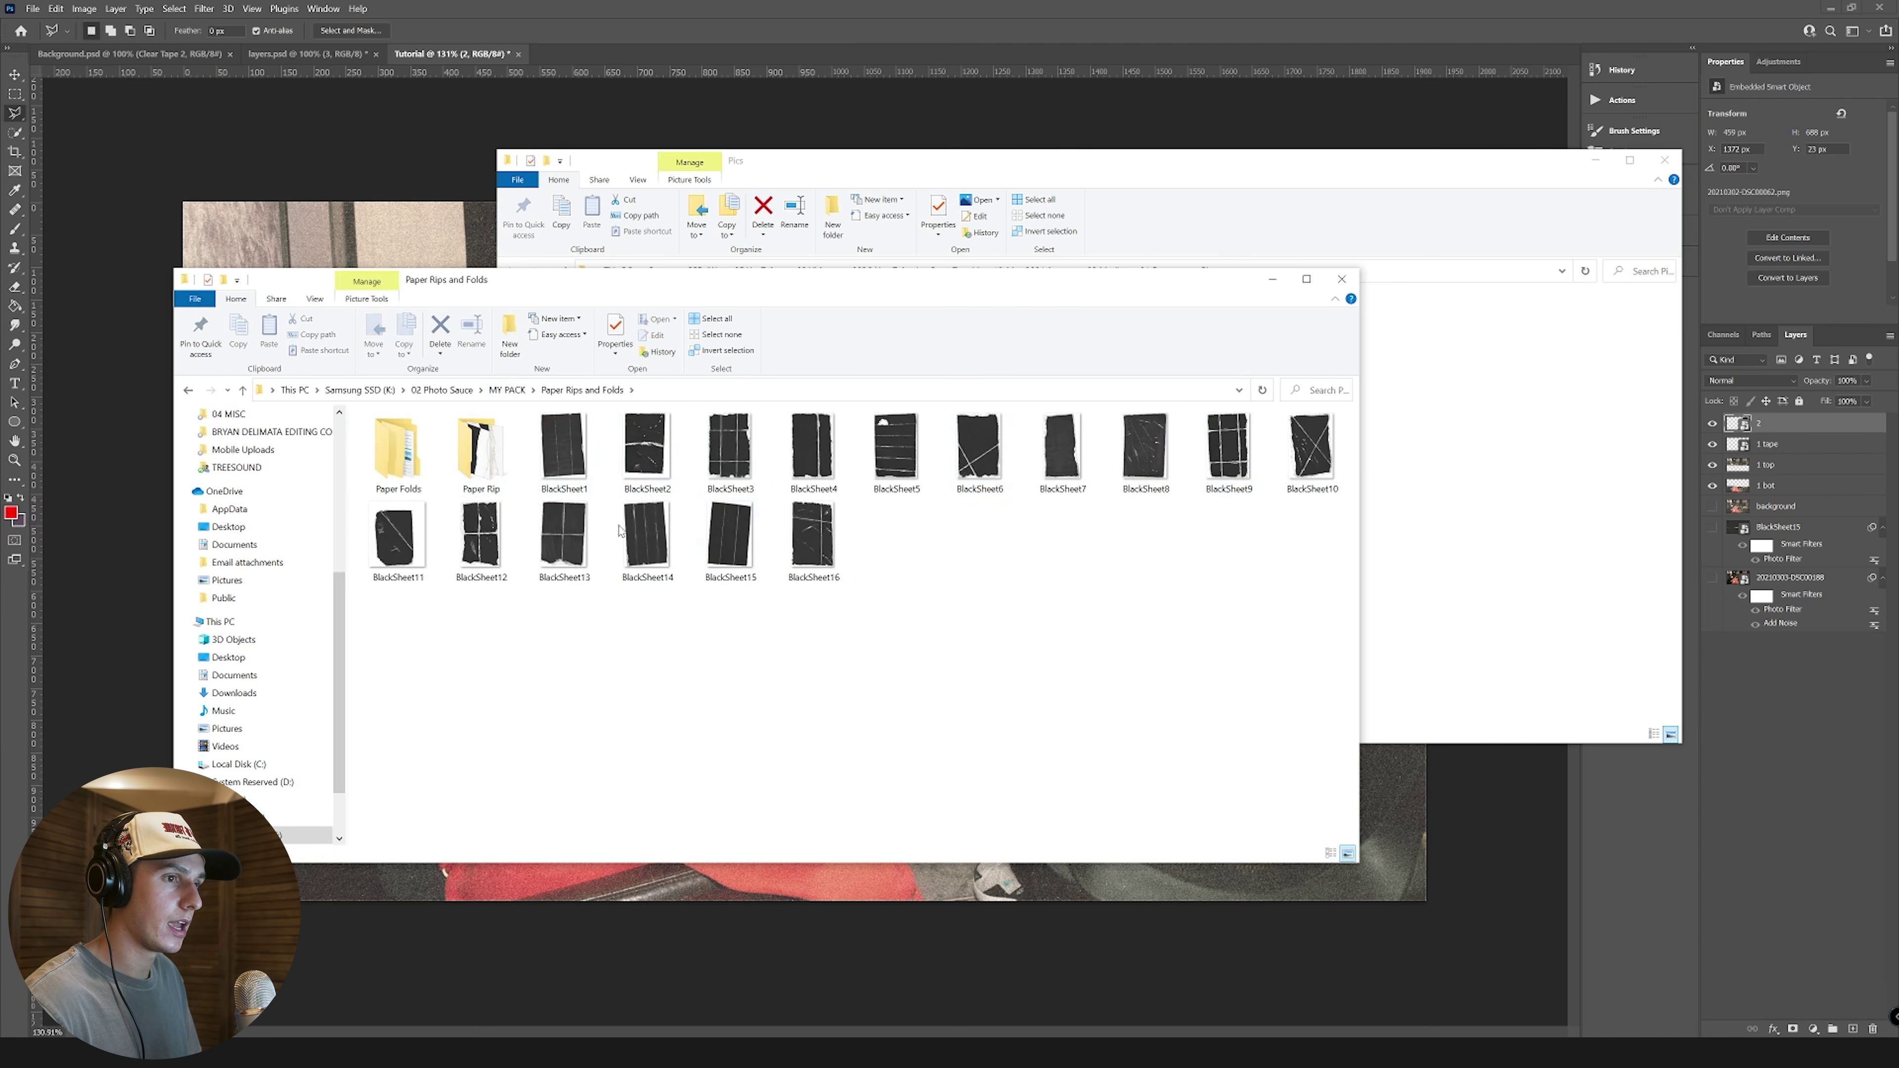
{"action": "left_click_drag", "start_coordinate": [572, 537], "coordinate": [470, 523]}
{"action": "left_click", "coordinate": [479, 535]}
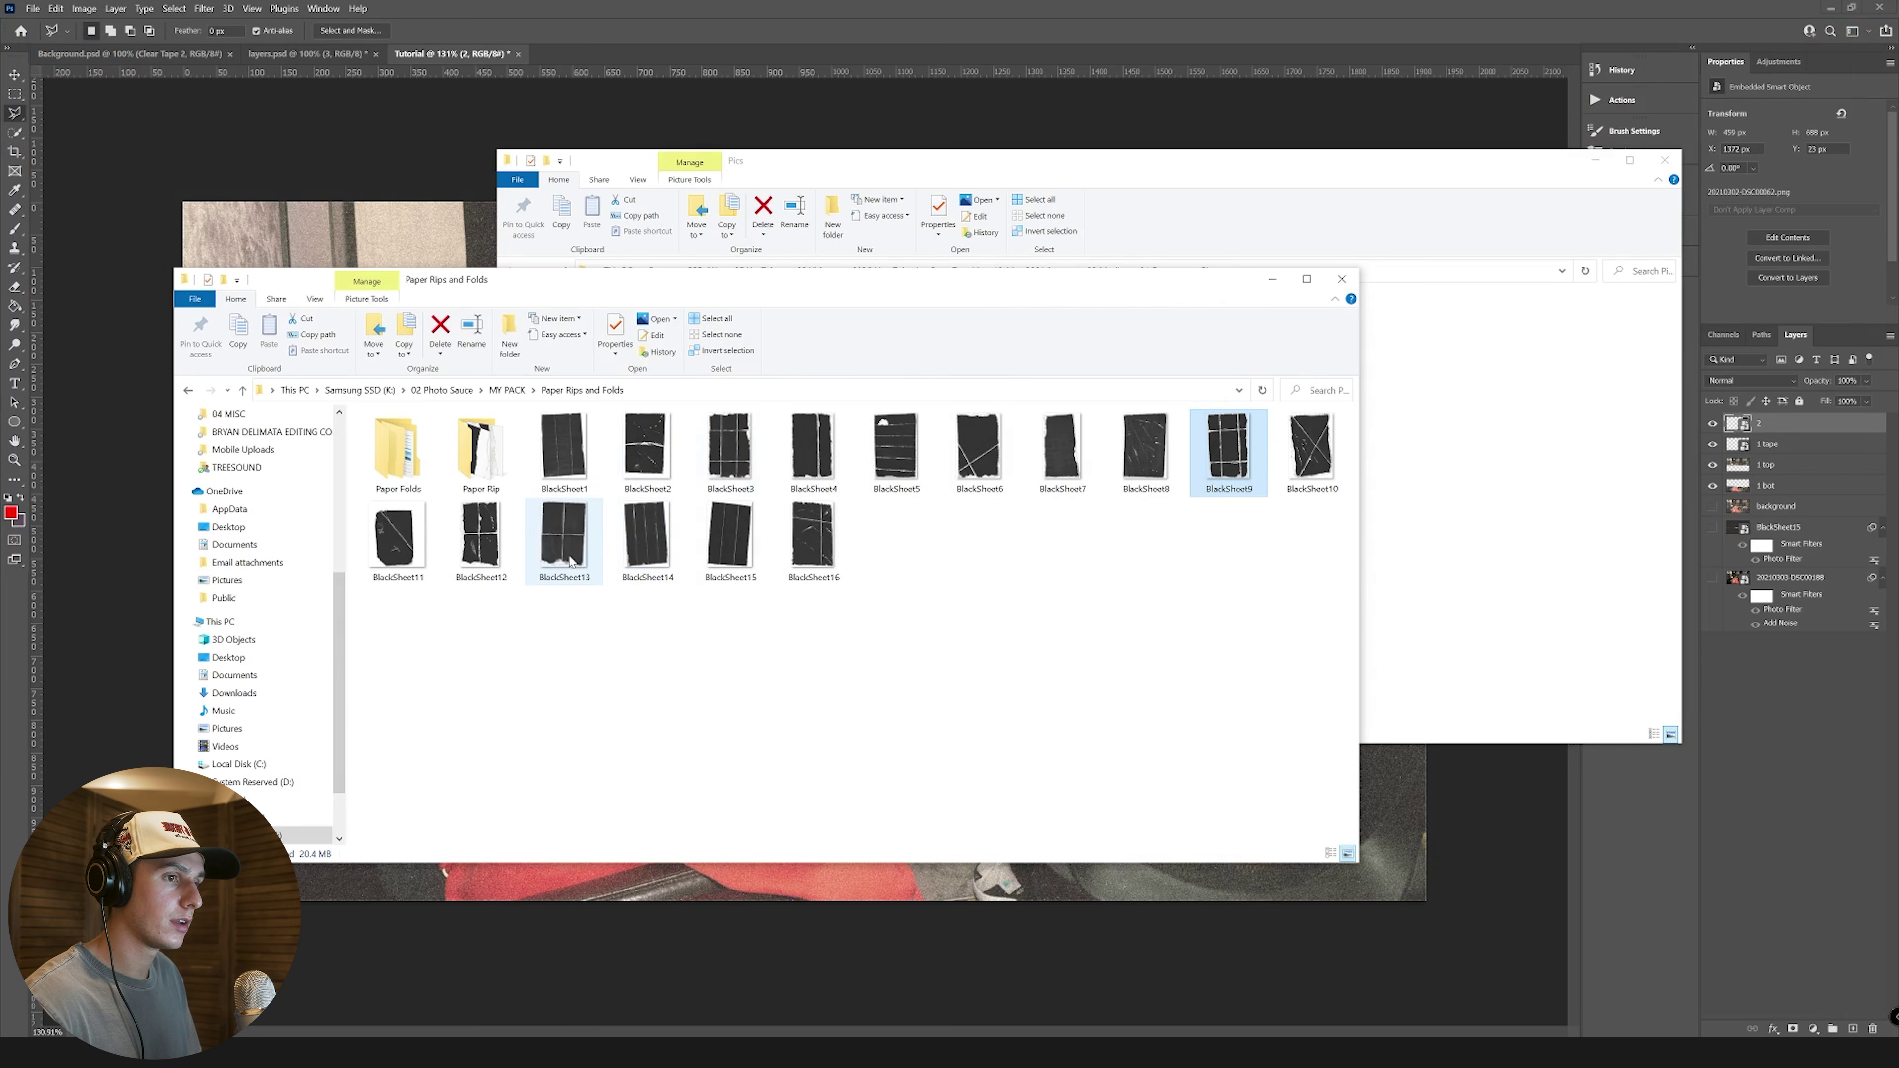
{"action": "left_click", "coordinate": [560, 538]}
{"action": "left_click_drag", "start_coordinate": [560, 539], "coordinate": [422, 247]}
Step: Move BlackSheet13 over the chess photo, scaling it down and rotating it slightly to match the photo's outline
{"action": "left_click_drag", "start_coordinate": [923, 530], "coordinate": [1219, 488]}
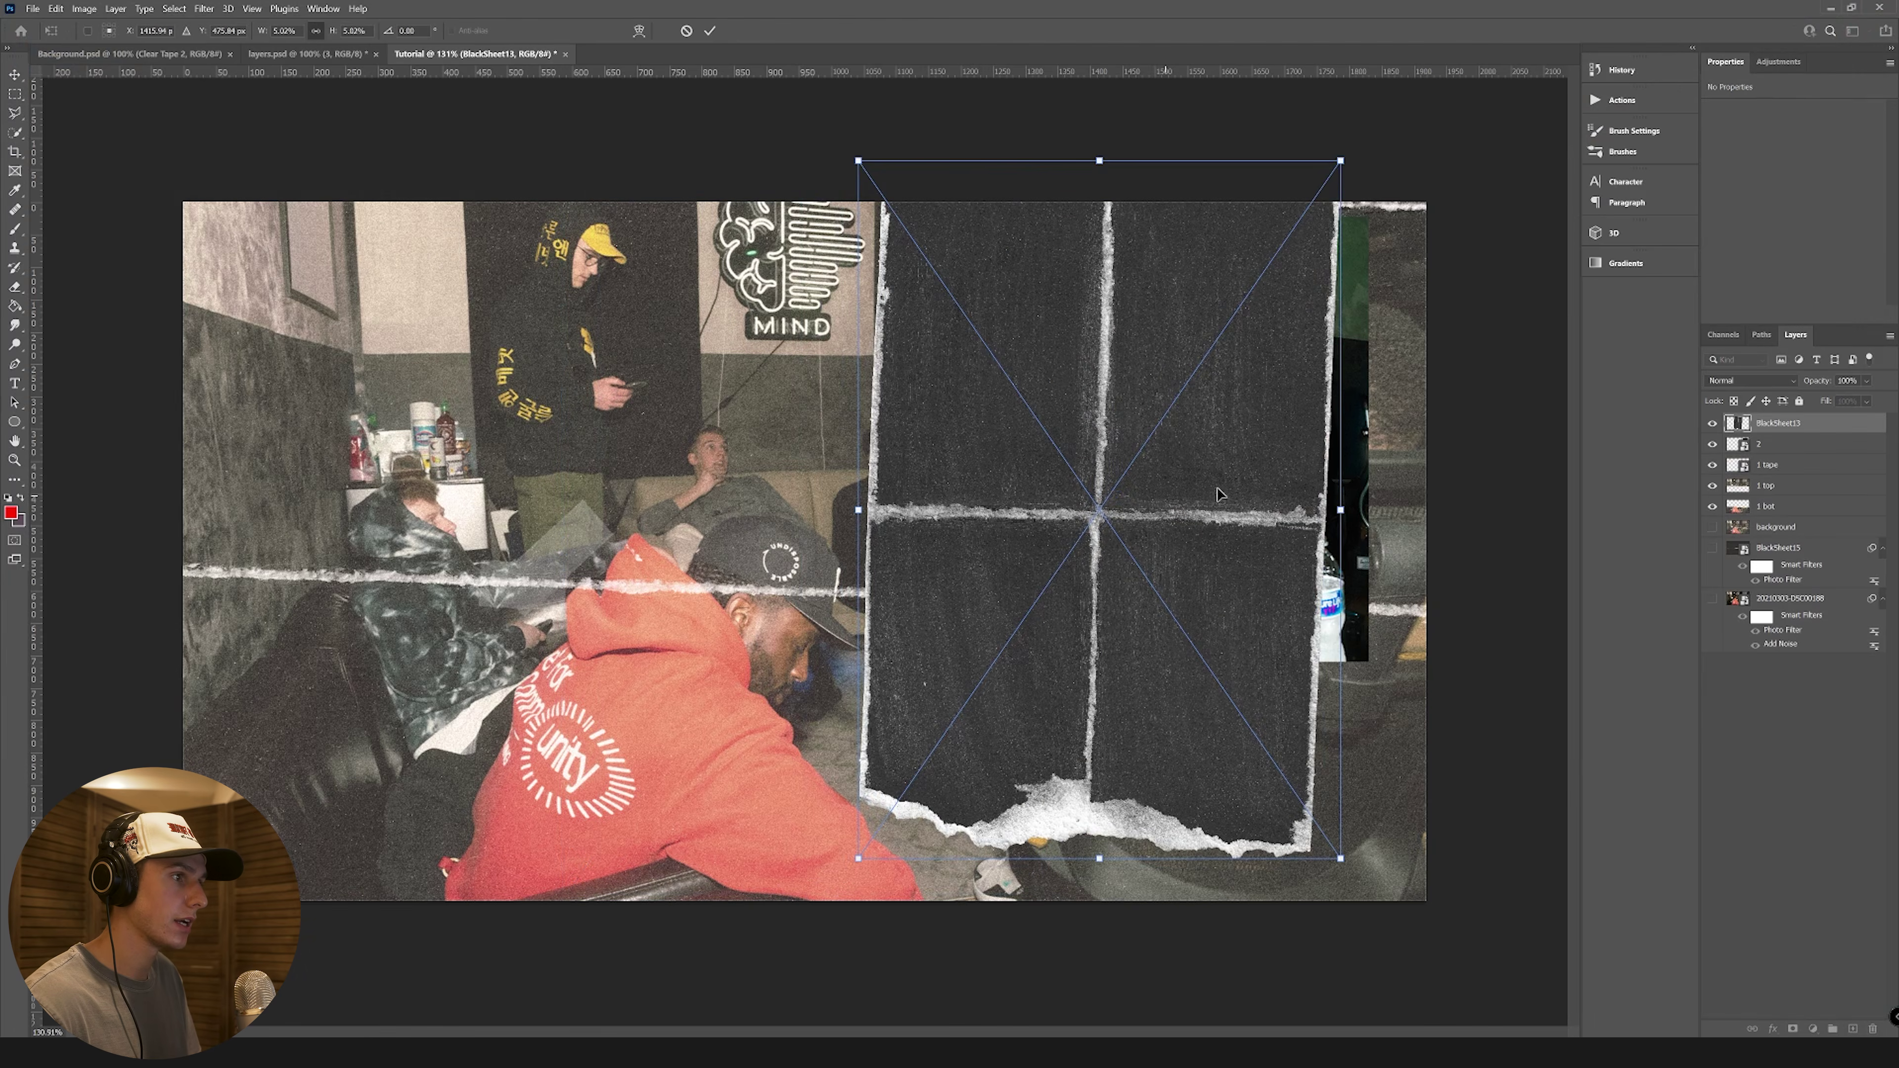
{"action": "left_click_drag", "start_coordinate": [1341, 512], "coordinate": [1163, 510]}
{"action": "left_click_drag", "start_coordinate": [1021, 509], "coordinate": [1218, 434]}
{"action": "key", "text": "Return"}
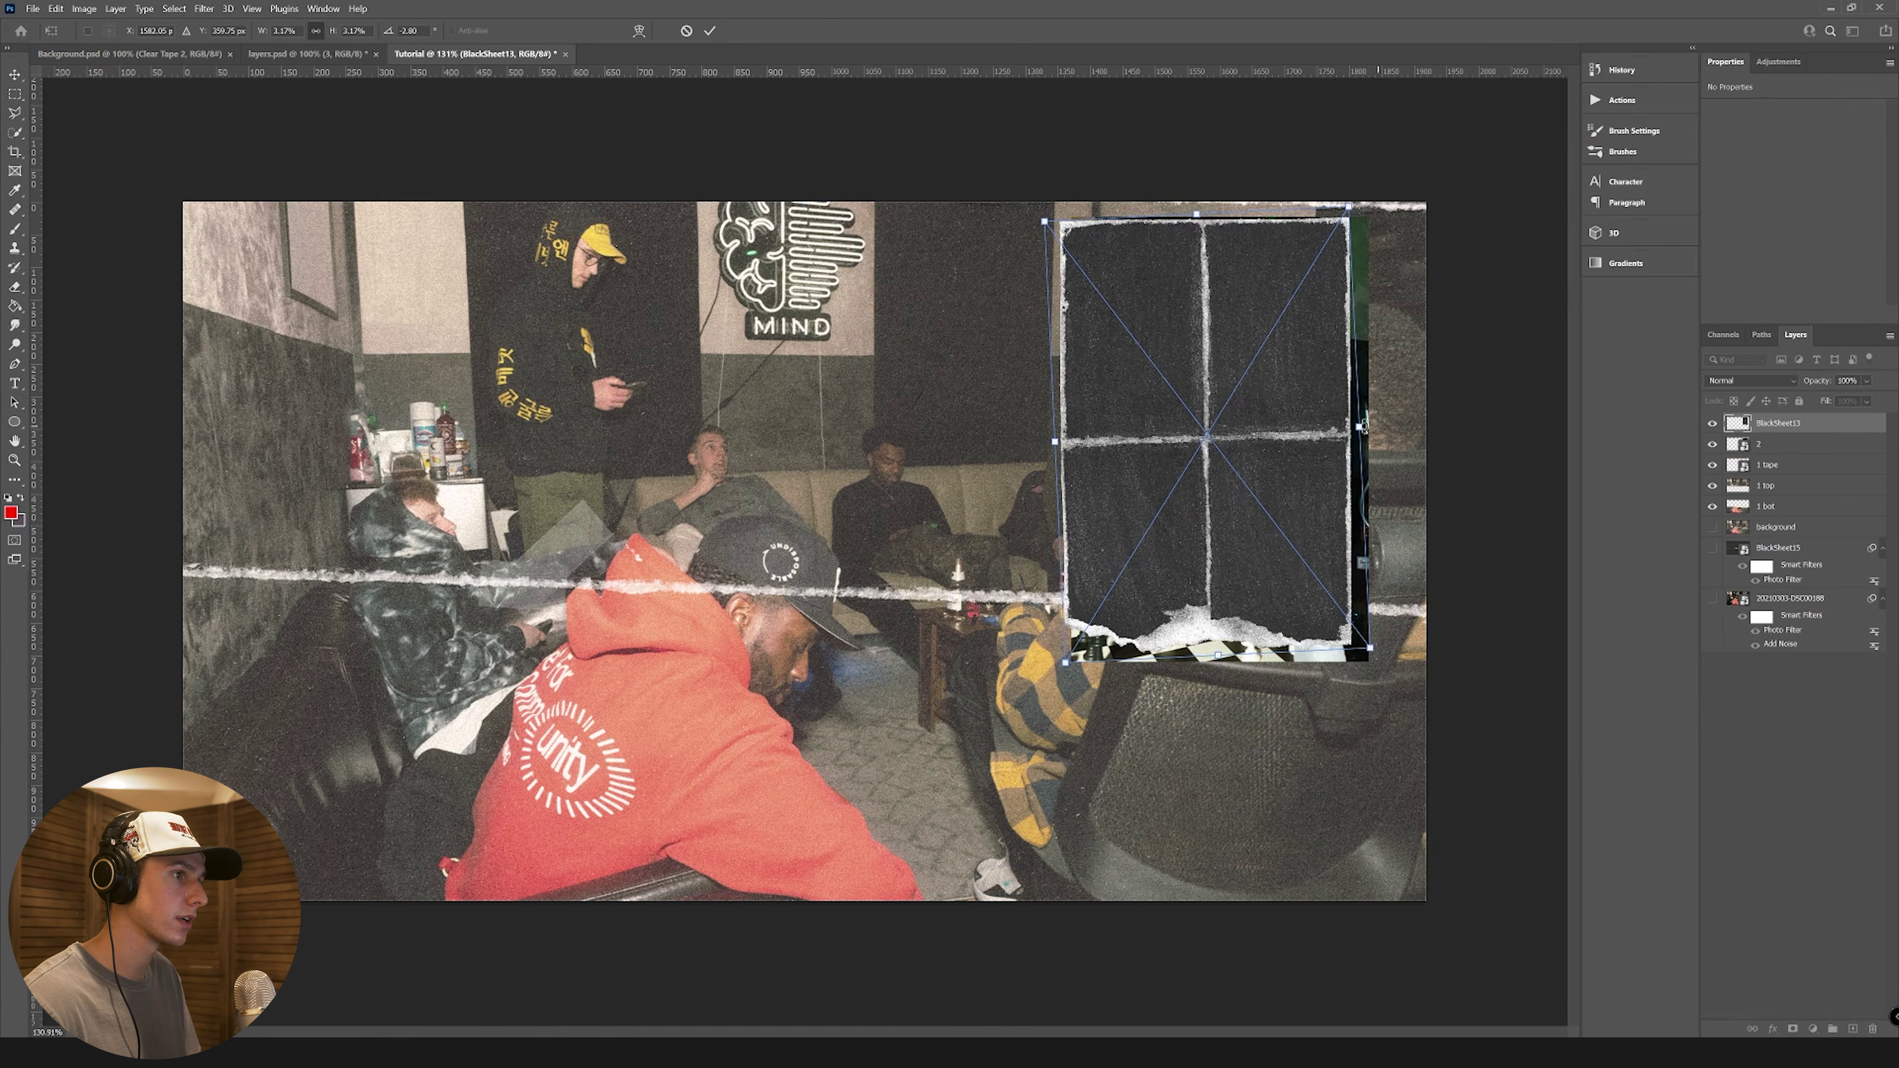
Step: Move the photo layer "2" above BlackSheet13 and clip it to that sheet with a clipping mask
{"action": "key", "text": "l"}
{"action": "left_click_drag", "start_coordinate": [1771, 417], "coordinate": [1774, 424]}
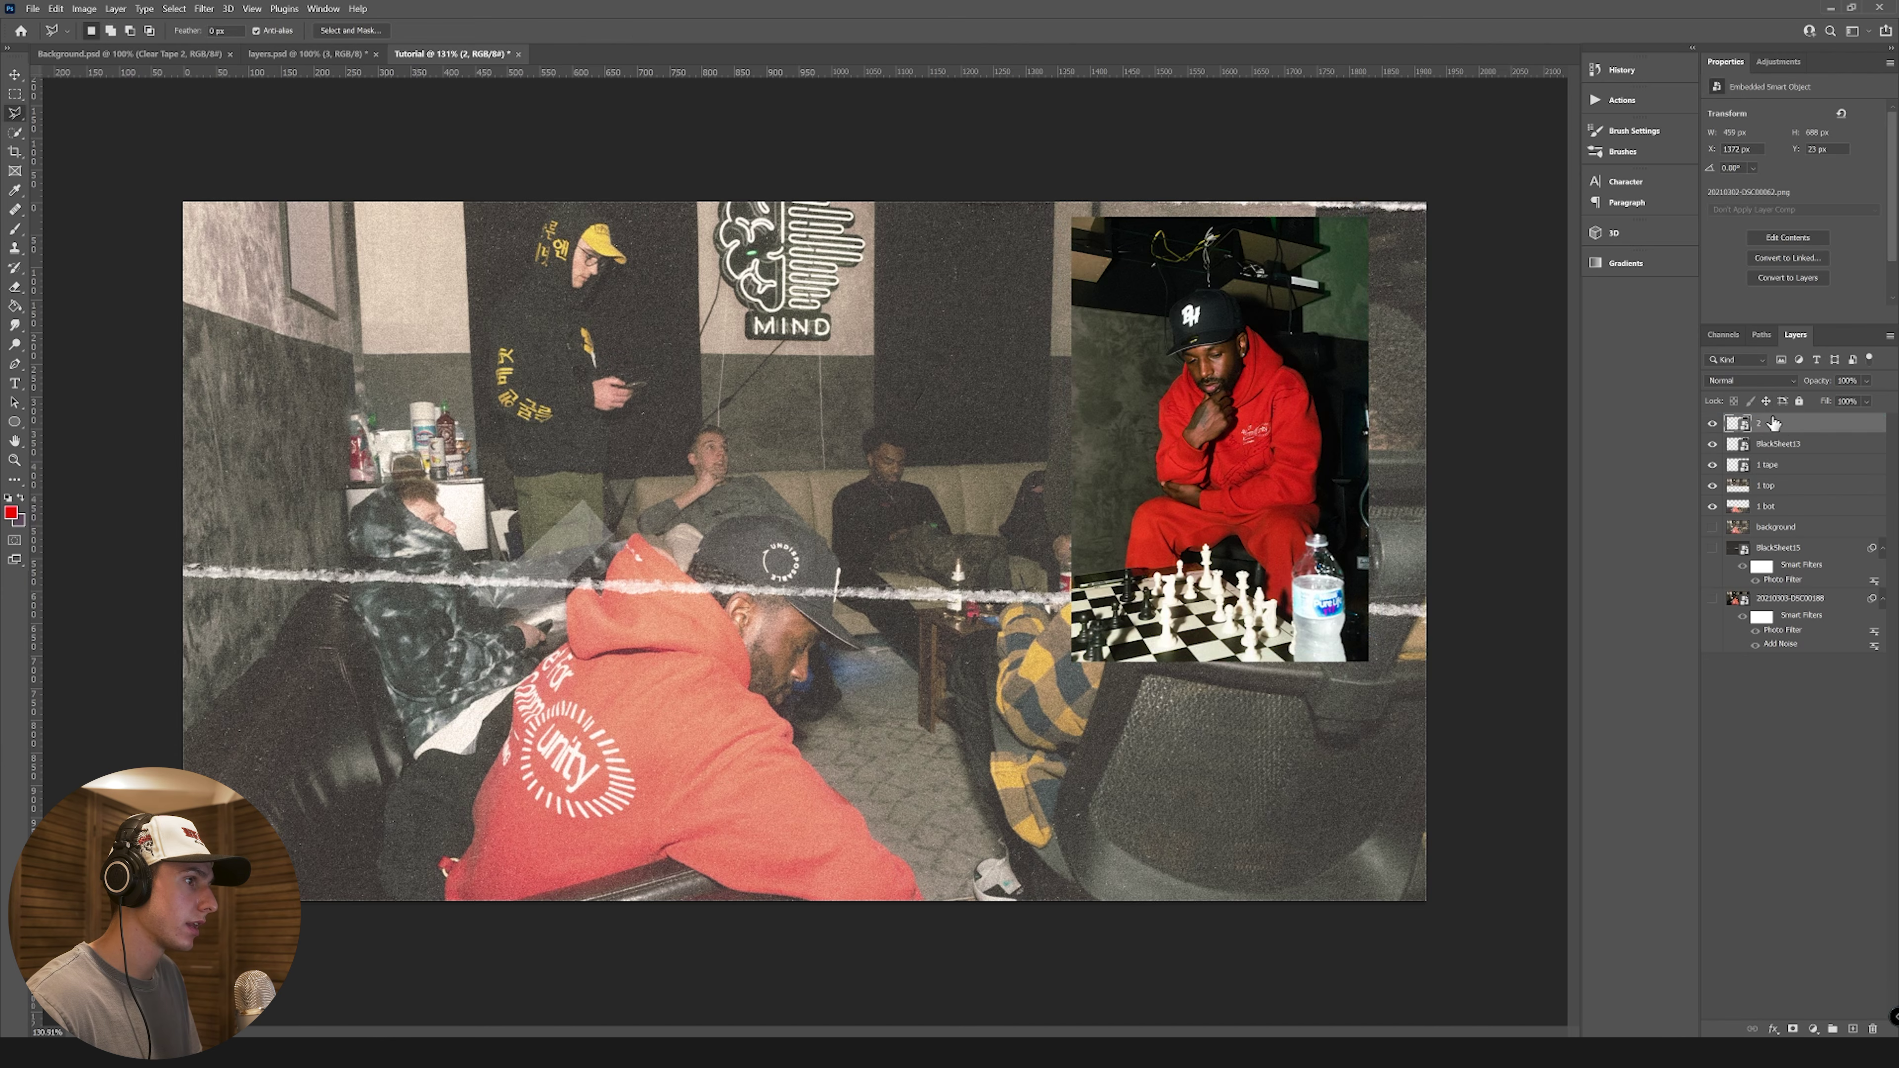
{"action": "right_click", "coordinate": [1788, 430]}
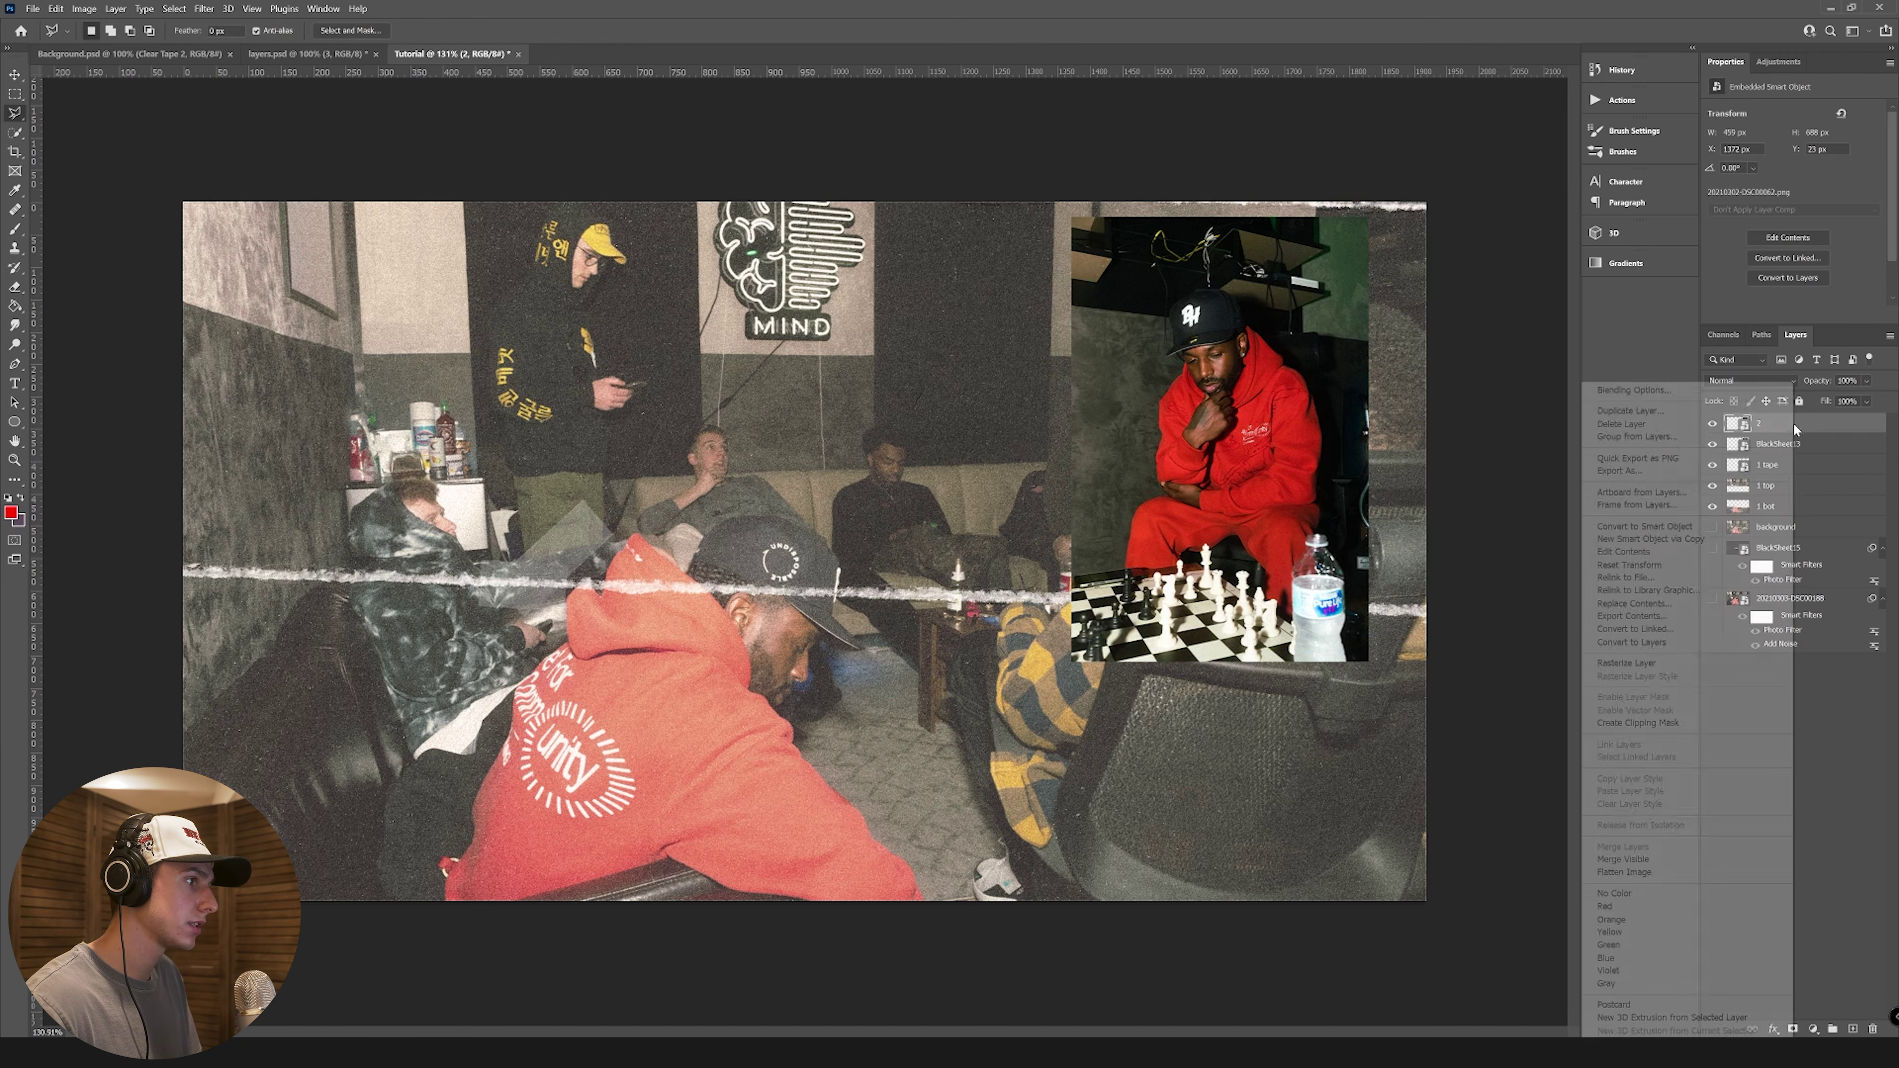
{"action": "left_click", "coordinate": [1637, 722]}
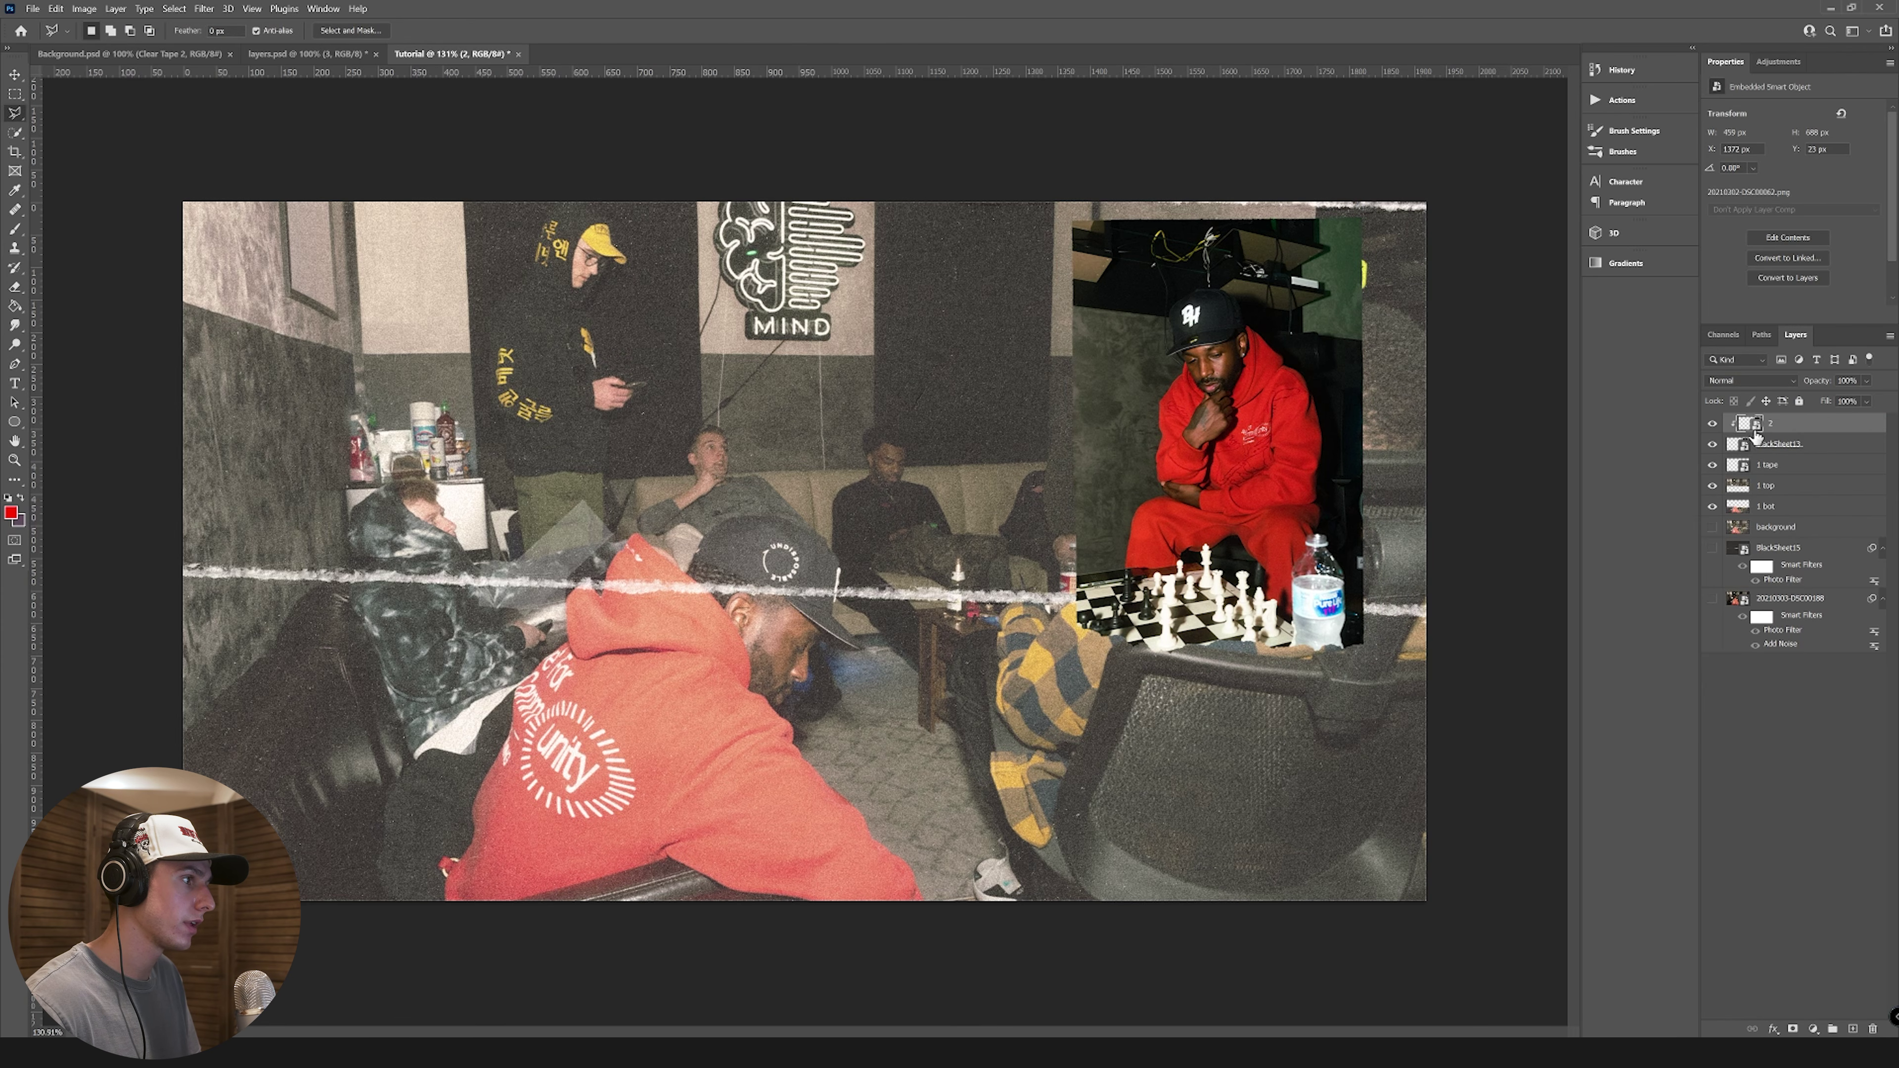
Step: Set layer "2" to the Screen blend mode and enlarge the photo to about 471 × 706 px to cover the whole sheet
{"action": "left_click", "coordinate": [1749, 380]}
{"action": "left_click", "coordinate": [1733, 520]}
{"action": "key", "text": "v"}
{"action": "left_click_drag", "start_coordinate": [1237, 352], "coordinate": [1224, 508]}
{"action": "left_click_drag", "start_coordinate": [1366, 439], "coordinate": [1374, 439]}
{"action": "left_click_drag", "start_coordinate": [1328, 441], "coordinate": [1320, 437]}
{"action": "key", "text": "Return"}
{"action": "key", "text": "ctrl+0"}
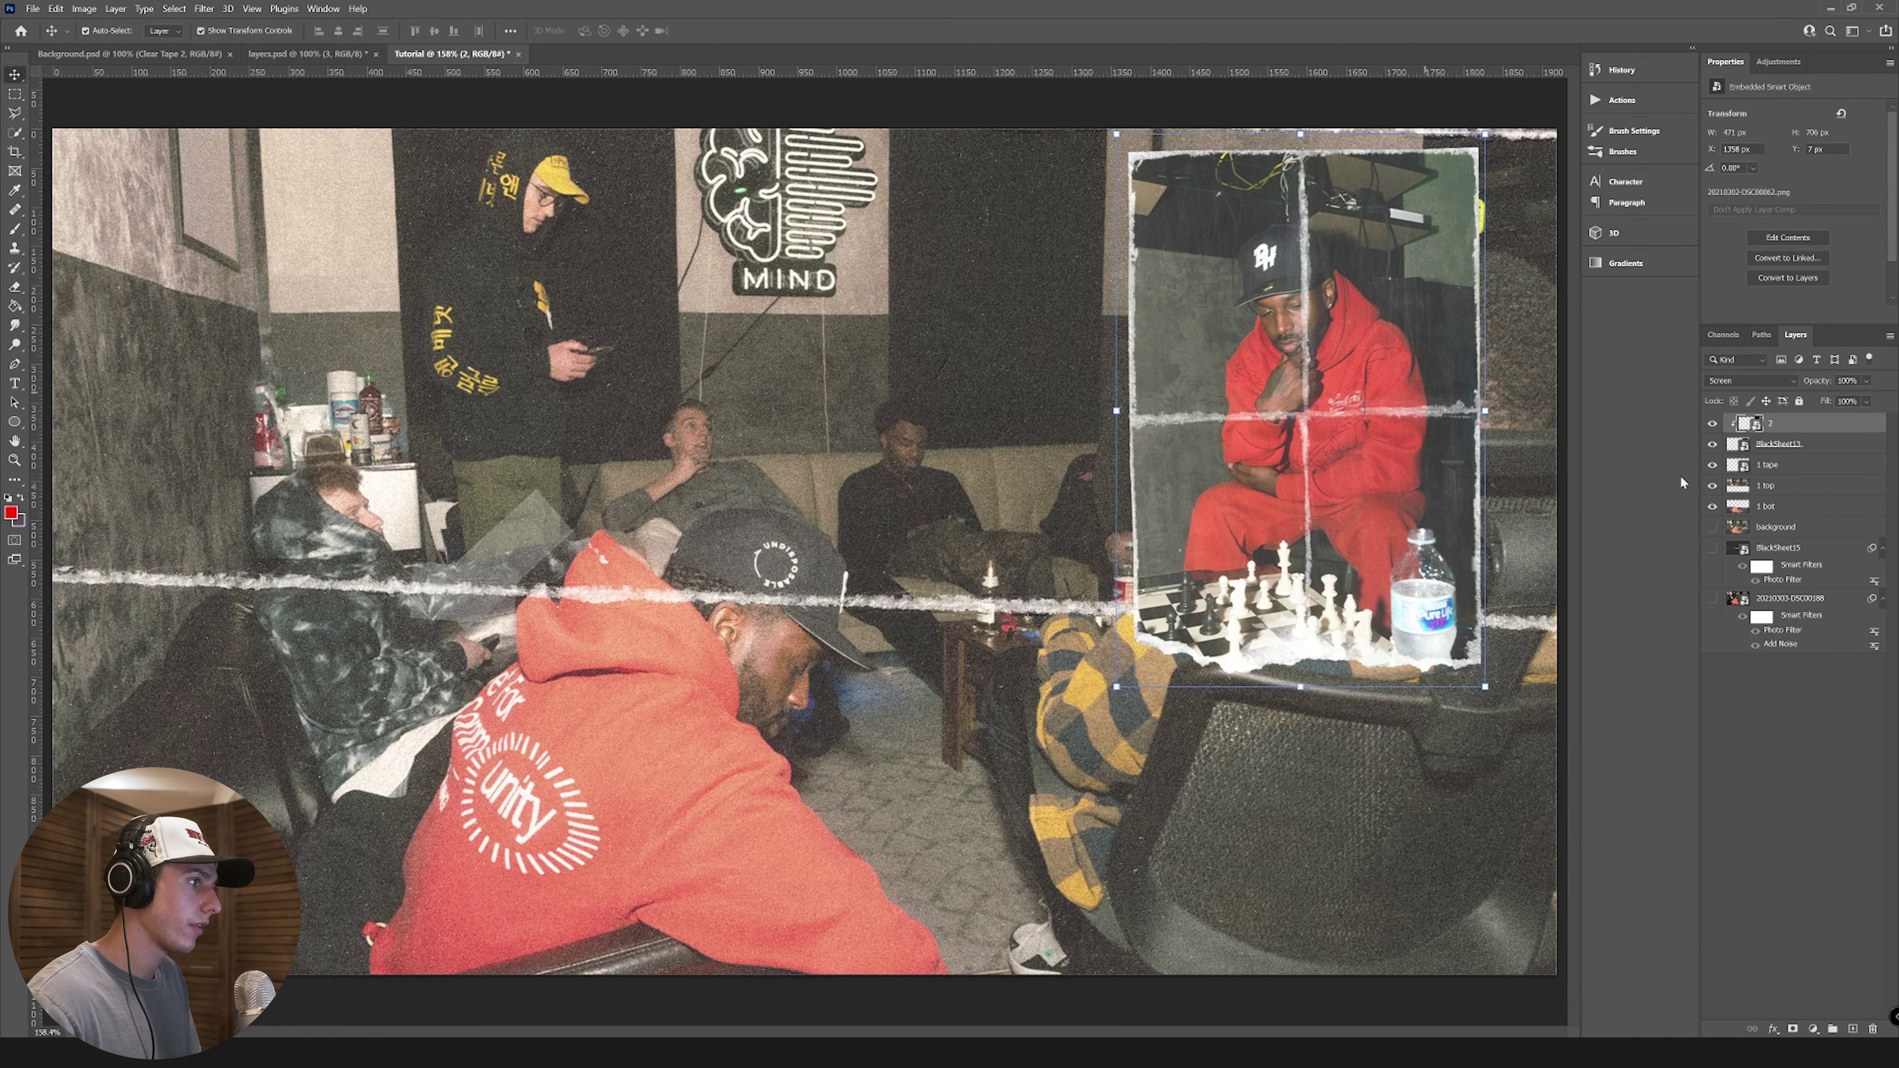
Step: Duplicate the photo layer "2" with BlackSheet13, and move the originals, hidden, below the background layer
{"action": "left_click", "coordinate": [1785, 452]}
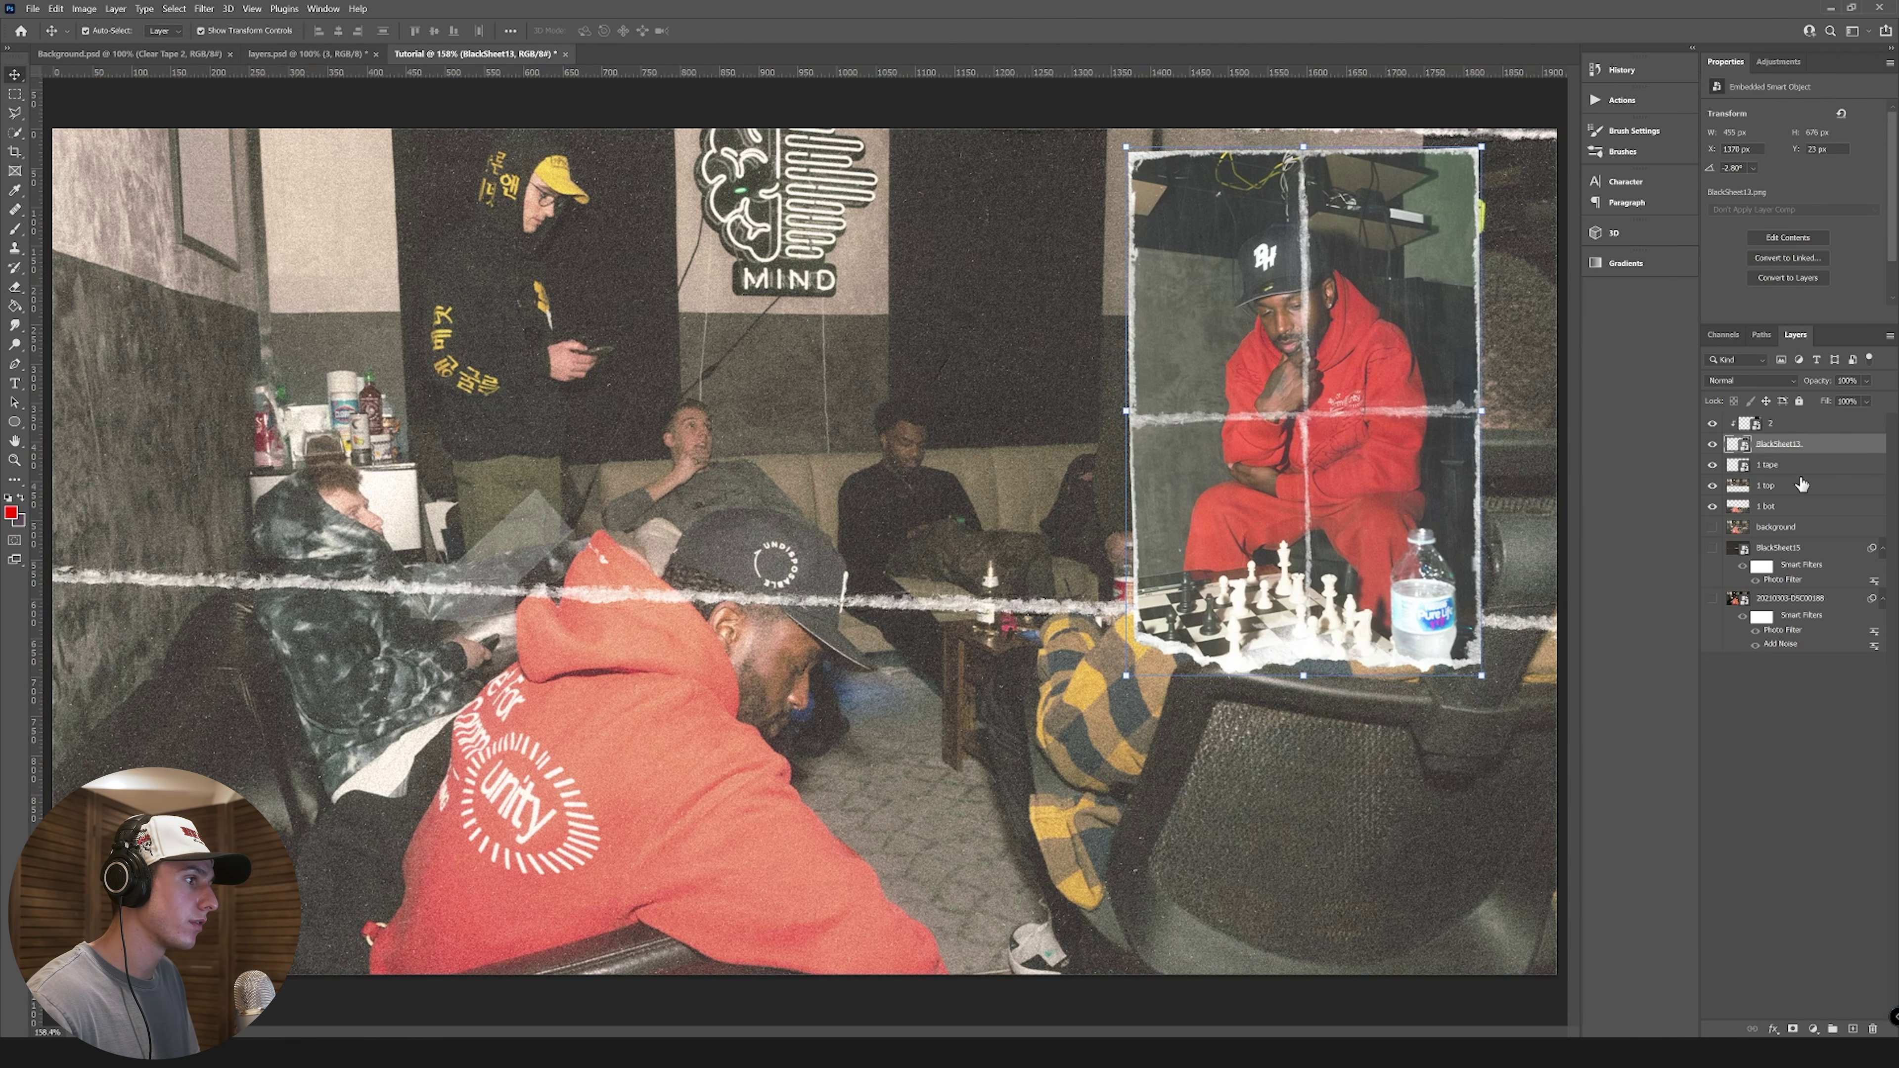
{"action": "scroll", "coordinate": [1468, 310], "scroll_direction": "up", "scroll_amount": 3}
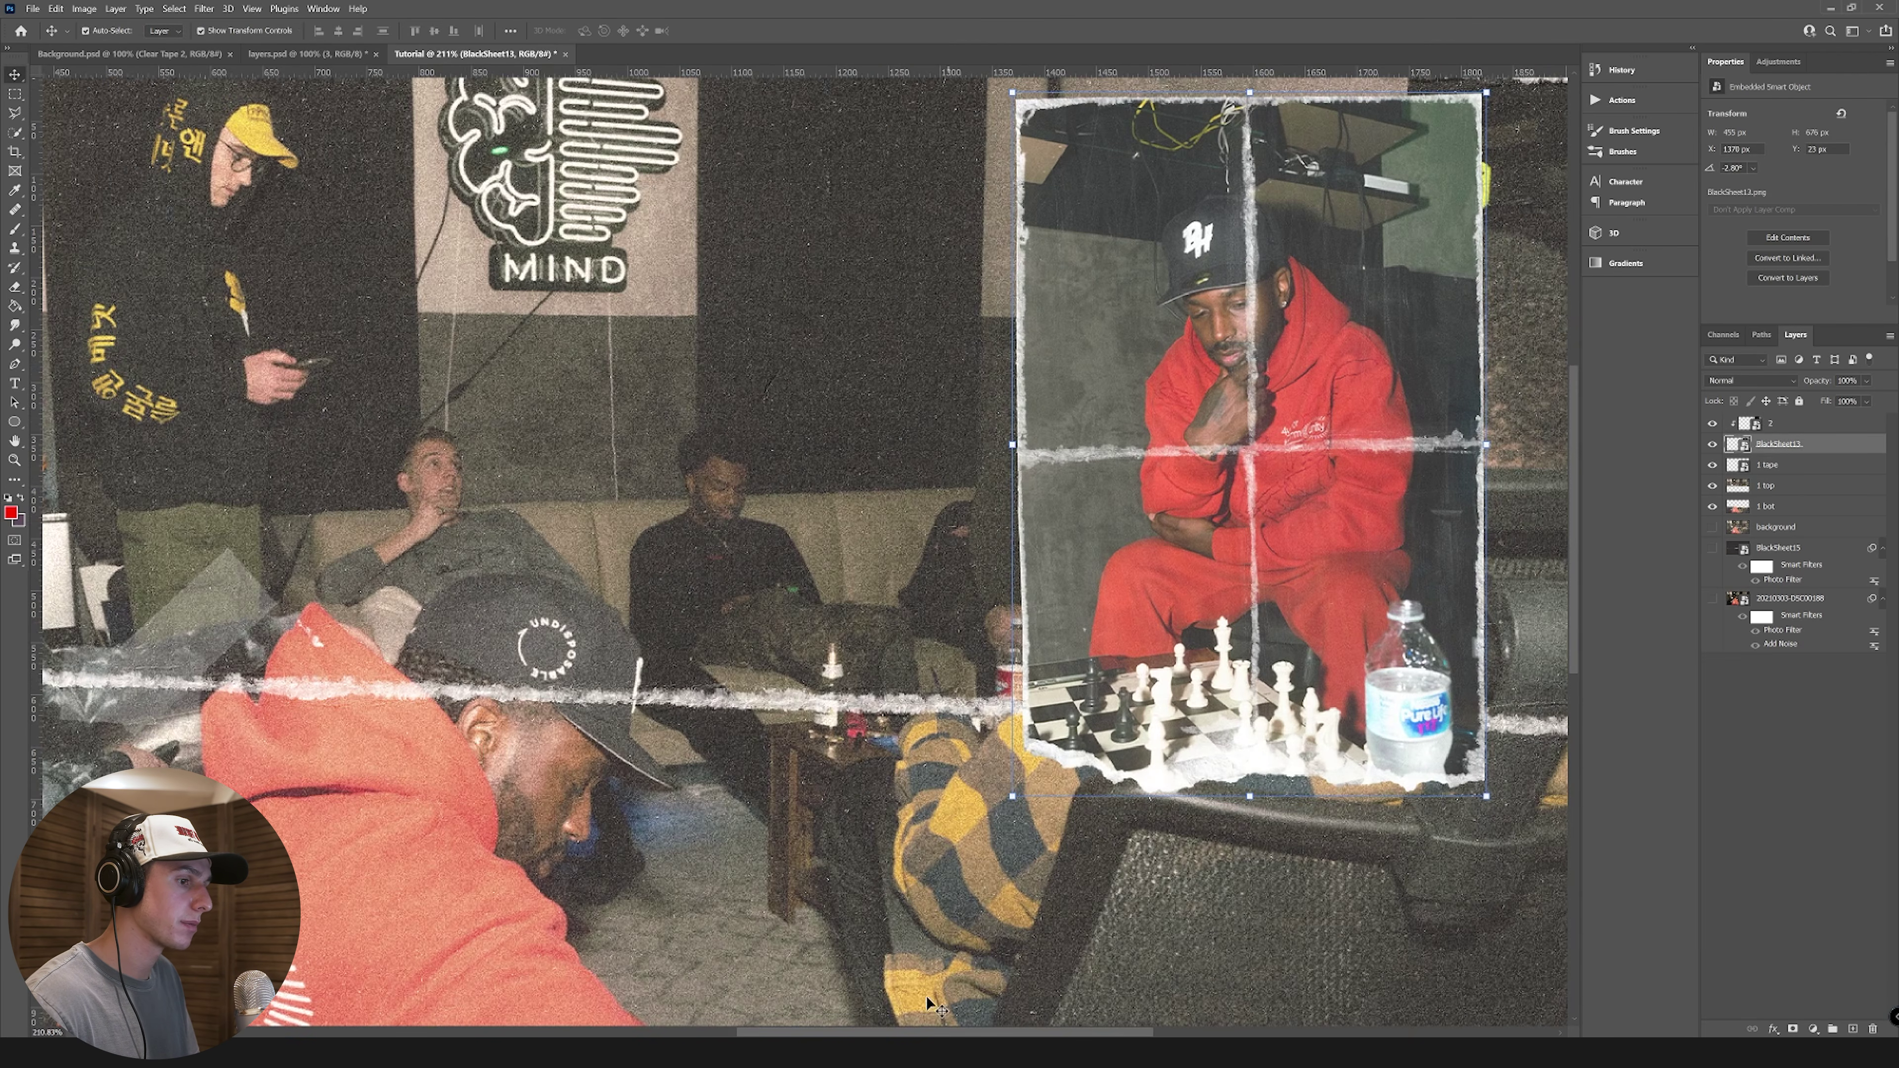
{"action": "left_click_drag", "start_coordinate": [917, 1033], "coordinate": [948, 1034]}
{"action": "left_click_drag", "start_coordinate": [1573, 488], "coordinate": [1573, 468]}
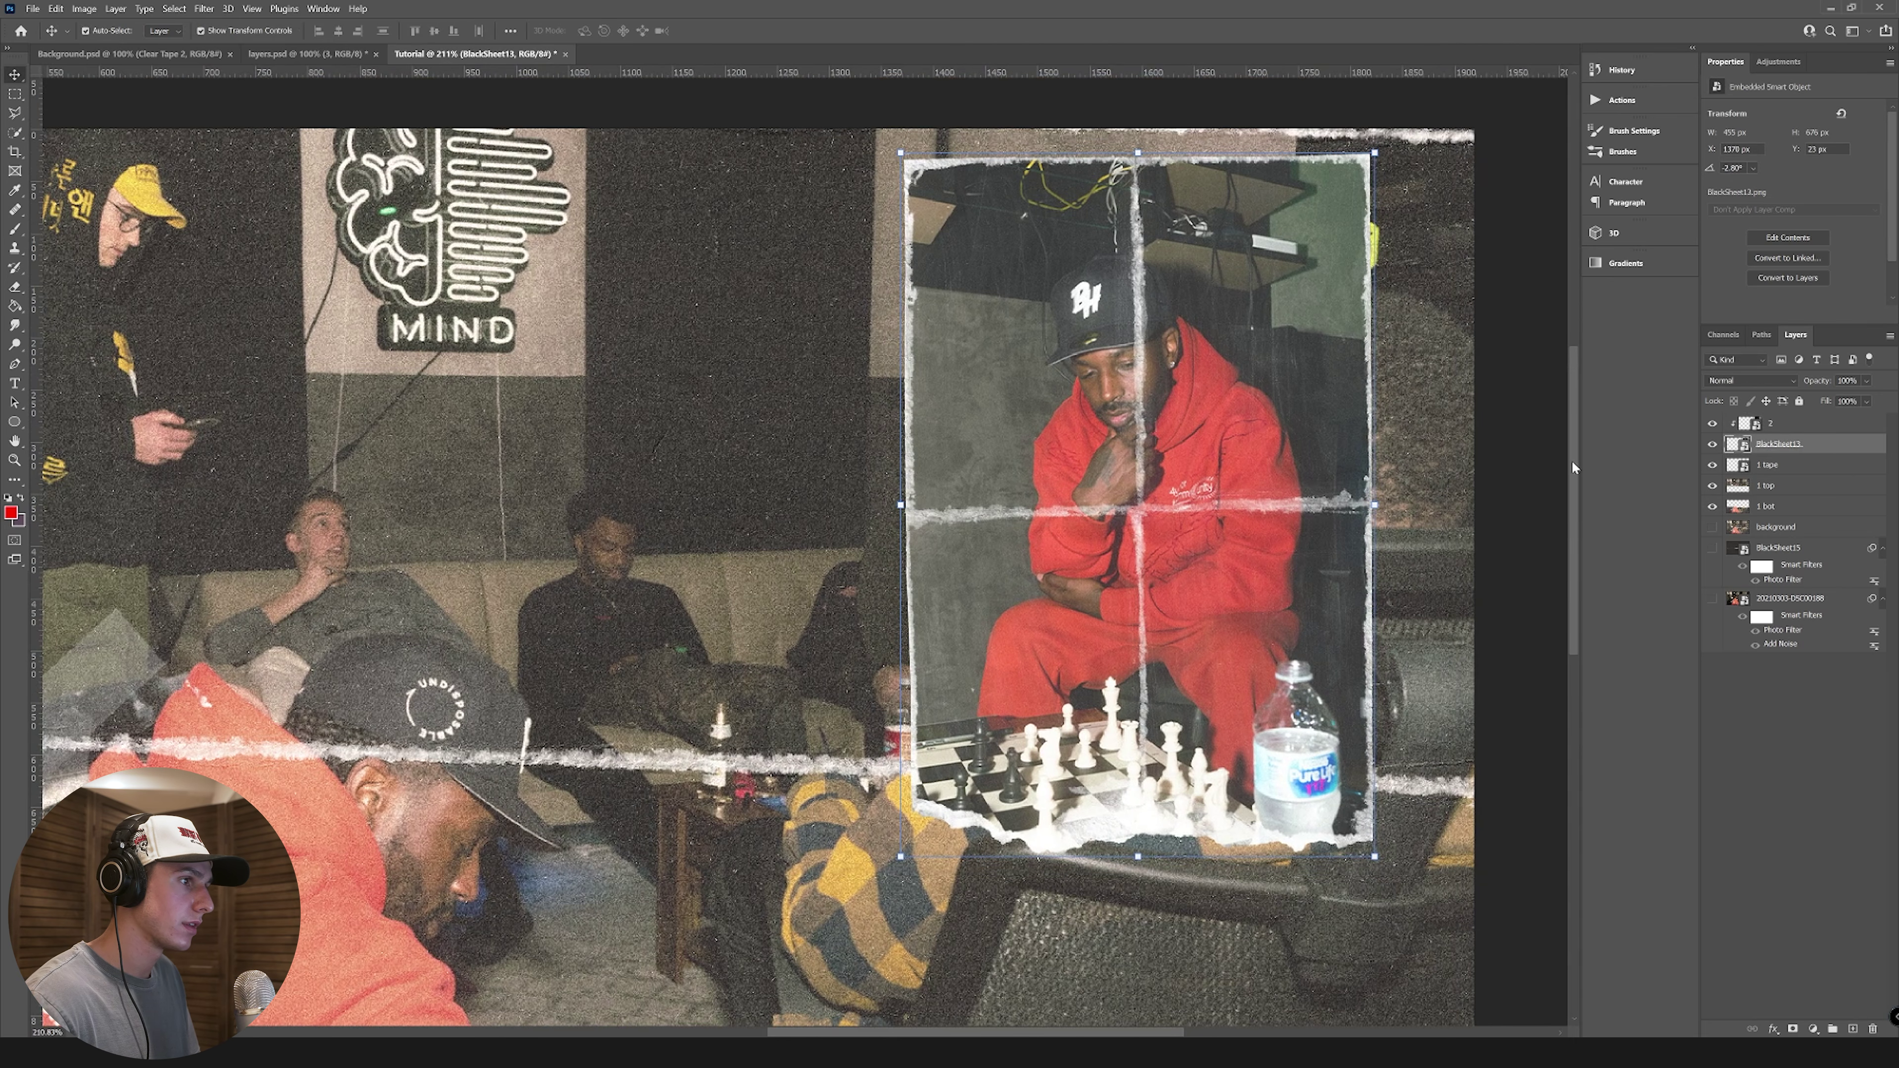
{"action": "left_click", "coordinate": [1839, 427], "text": "ctrl"}
{"action": "key", "text": "ctrl+j"}
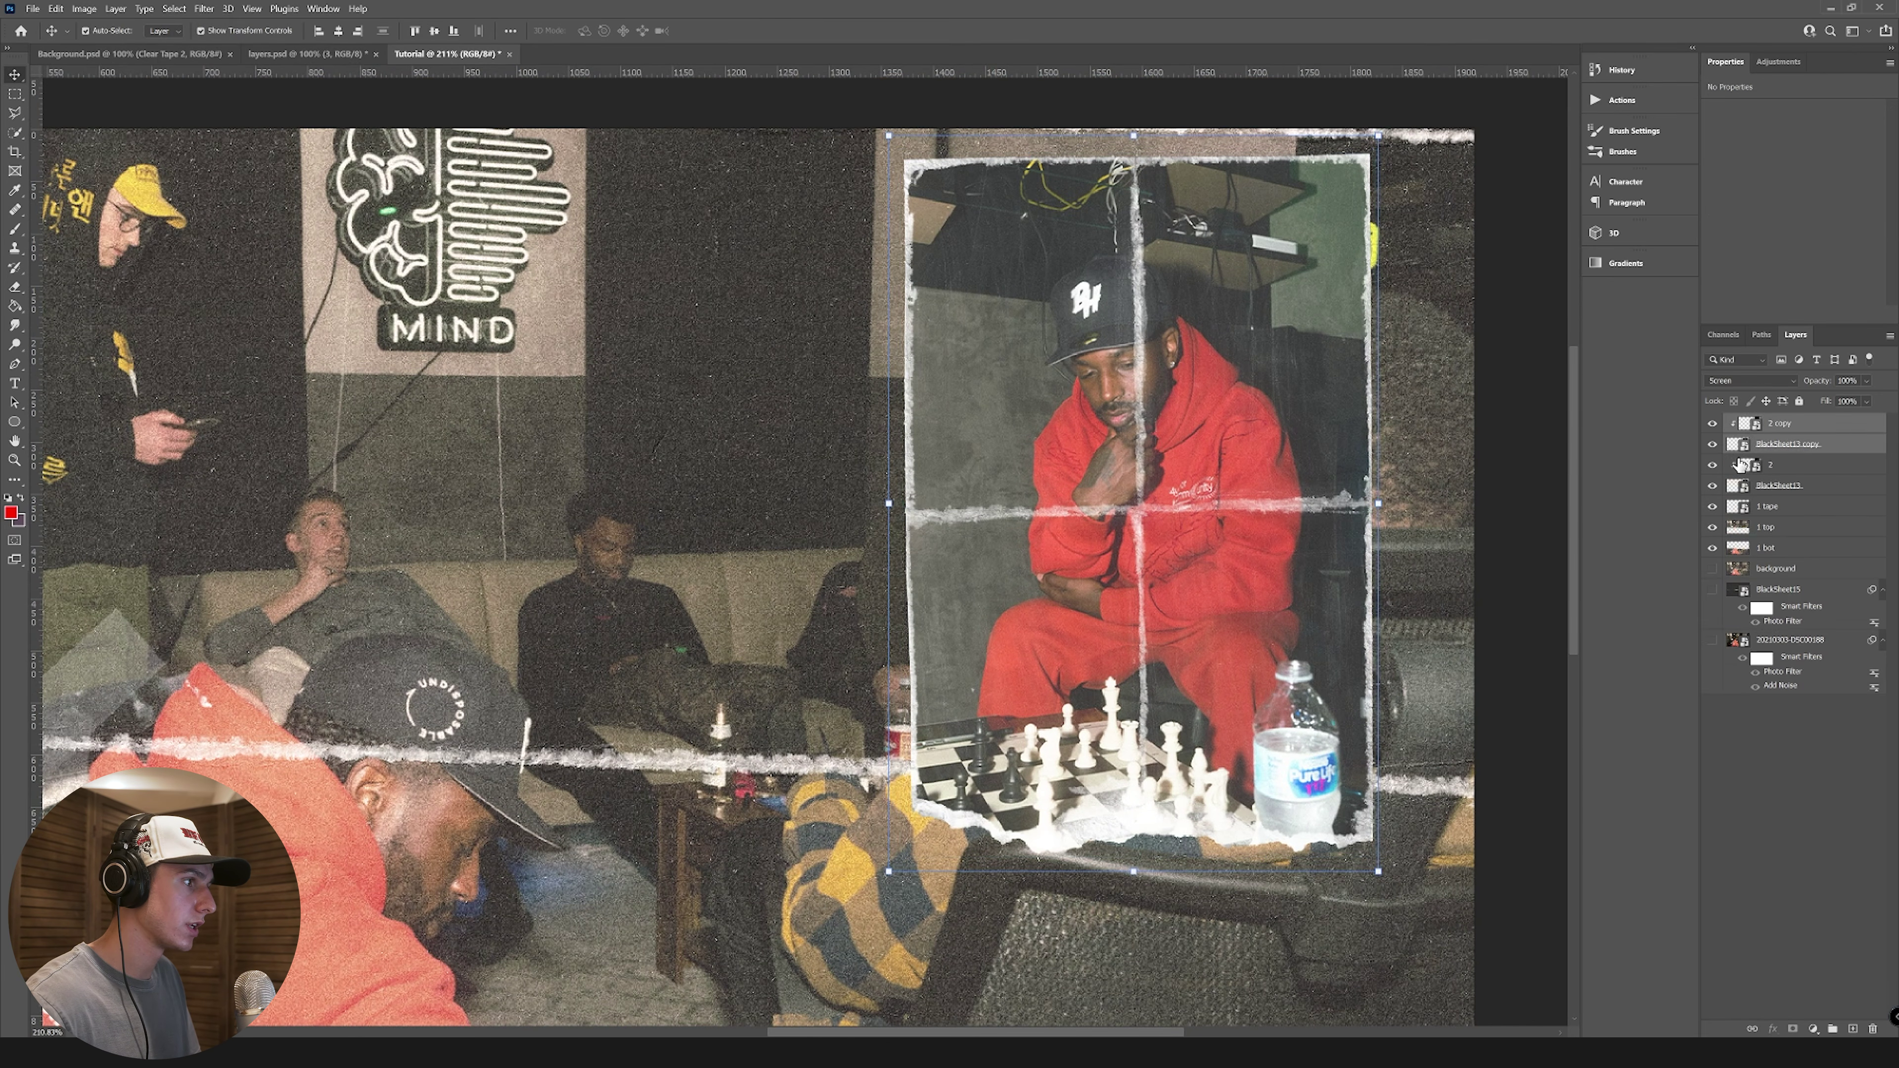
{"action": "left_click_drag", "start_coordinate": [1835, 488], "coordinate": [1795, 578]}
{"action": "left_click_drag", "start_coordinate": [1785, 466], "coordinate": [1787, 560]}
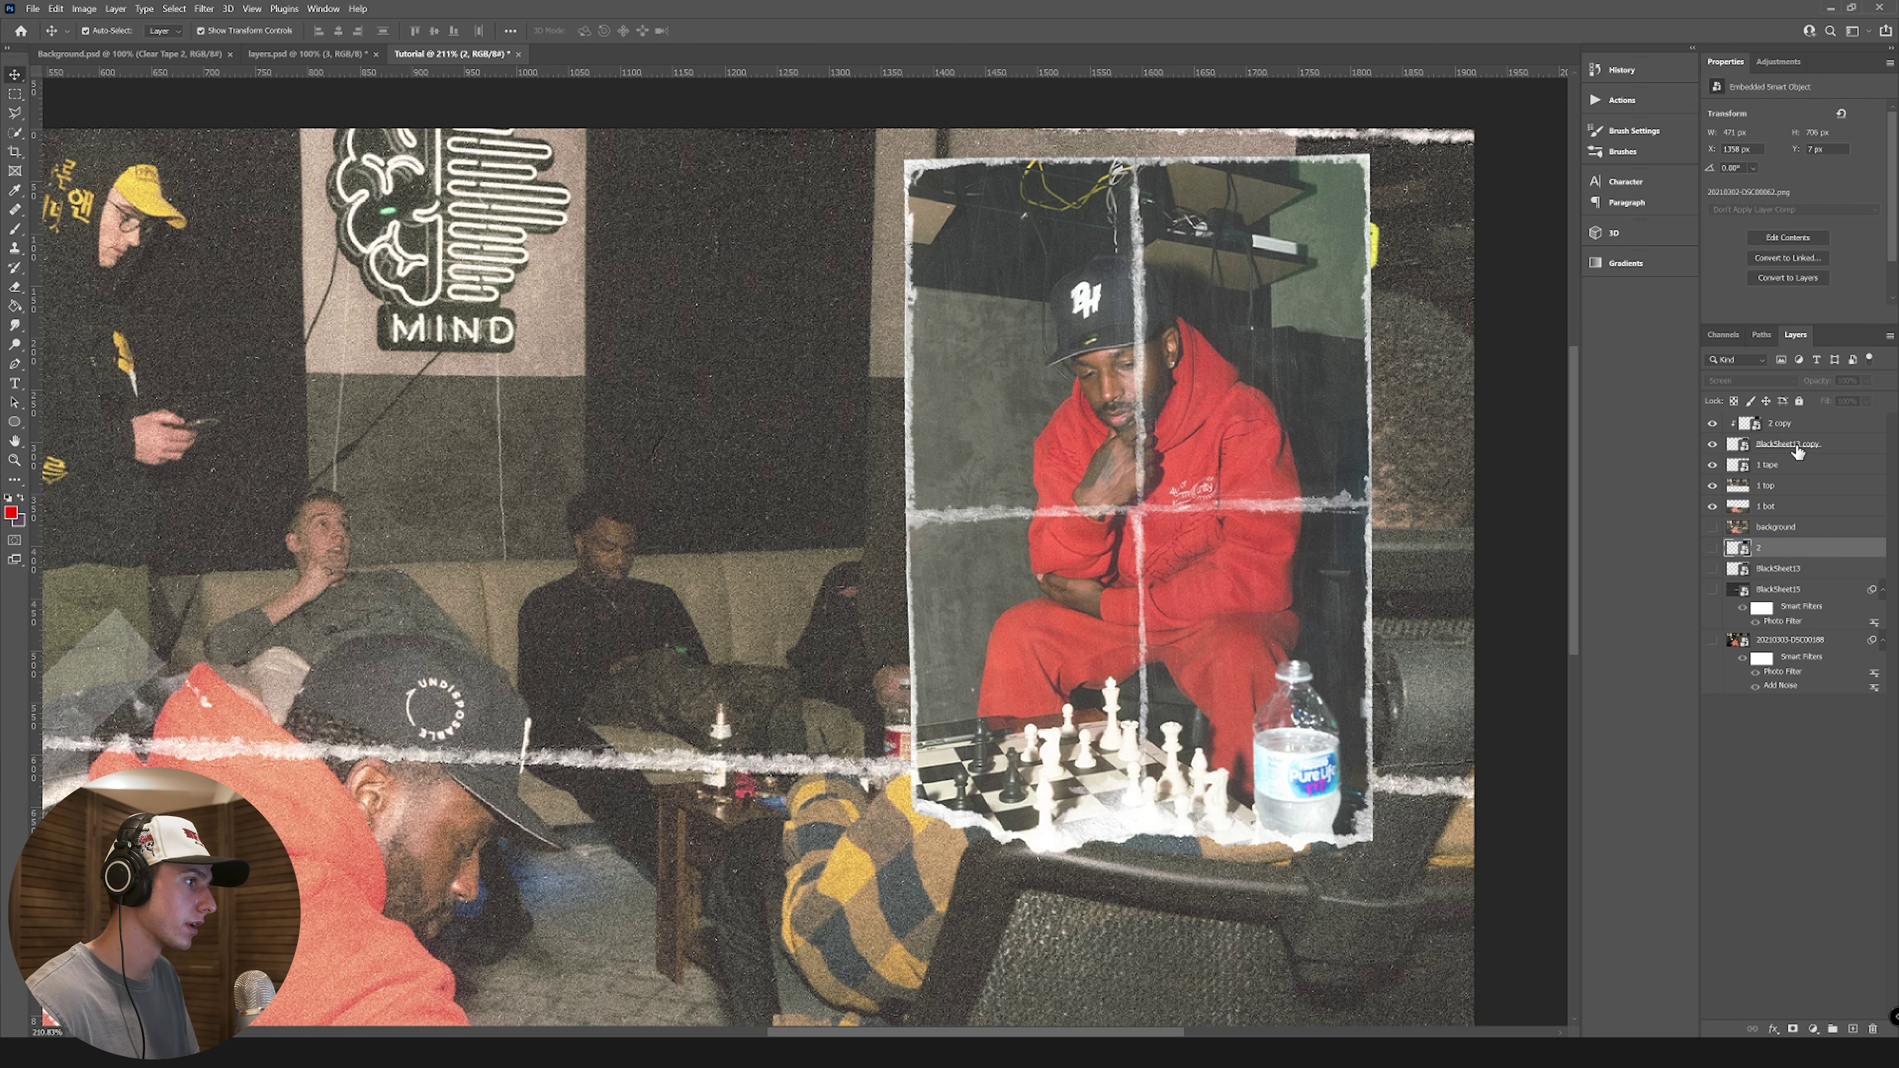
Step: Merge the copied photo and BlackSheet13 layers into one layer
{"action": "left_click", "coordinate": [1797, 450]}
{"action": "left_click", "coordinate": [1815, 429], "text": "ctrl"}
{"action": "right_click", "coordinate": [1803, 429]}
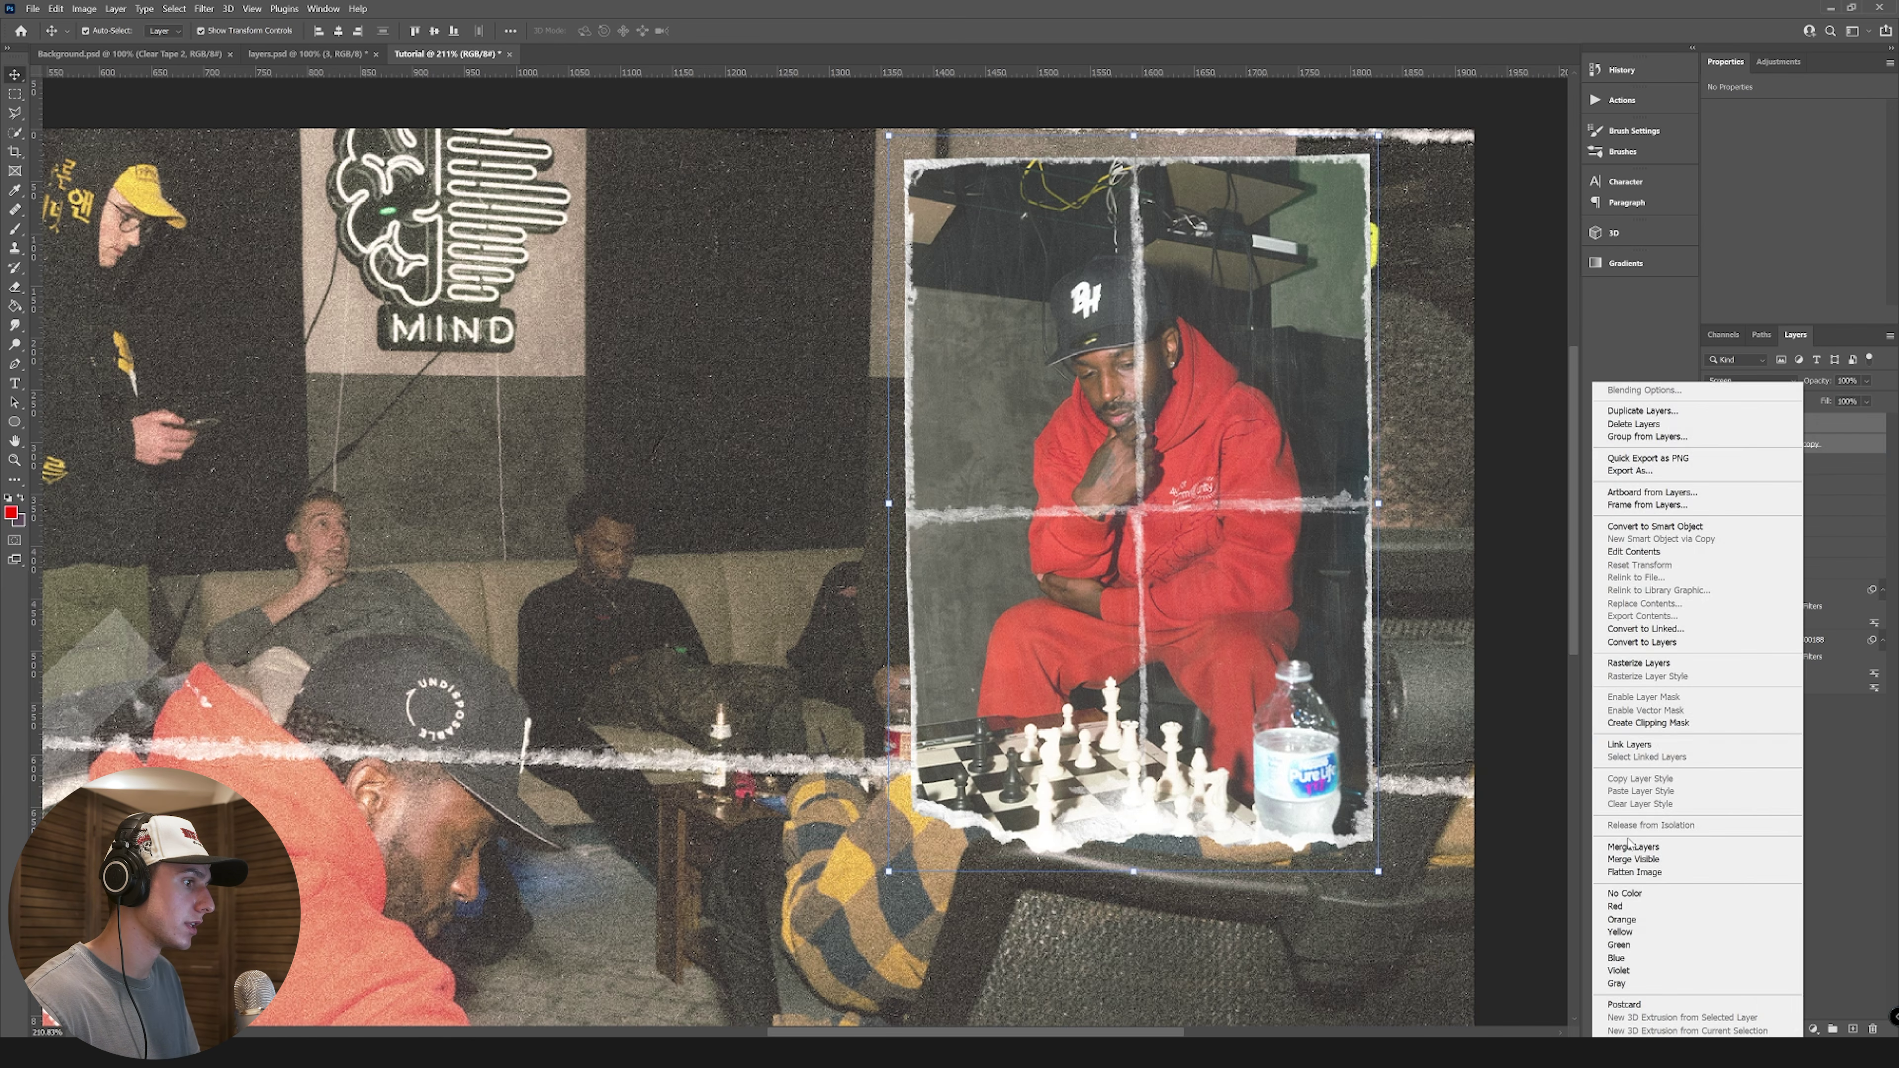
{"action": "left_click", "coordinate": [1631, 846]}
Step: Lasso the chess photo's area above the horizontal fold, copy it to a new layer and hide the merged layer "2"
{"action": "left_click", "coordinate": [15, 112]}
{"action": "left_click", "coordinate": [893, 515]}
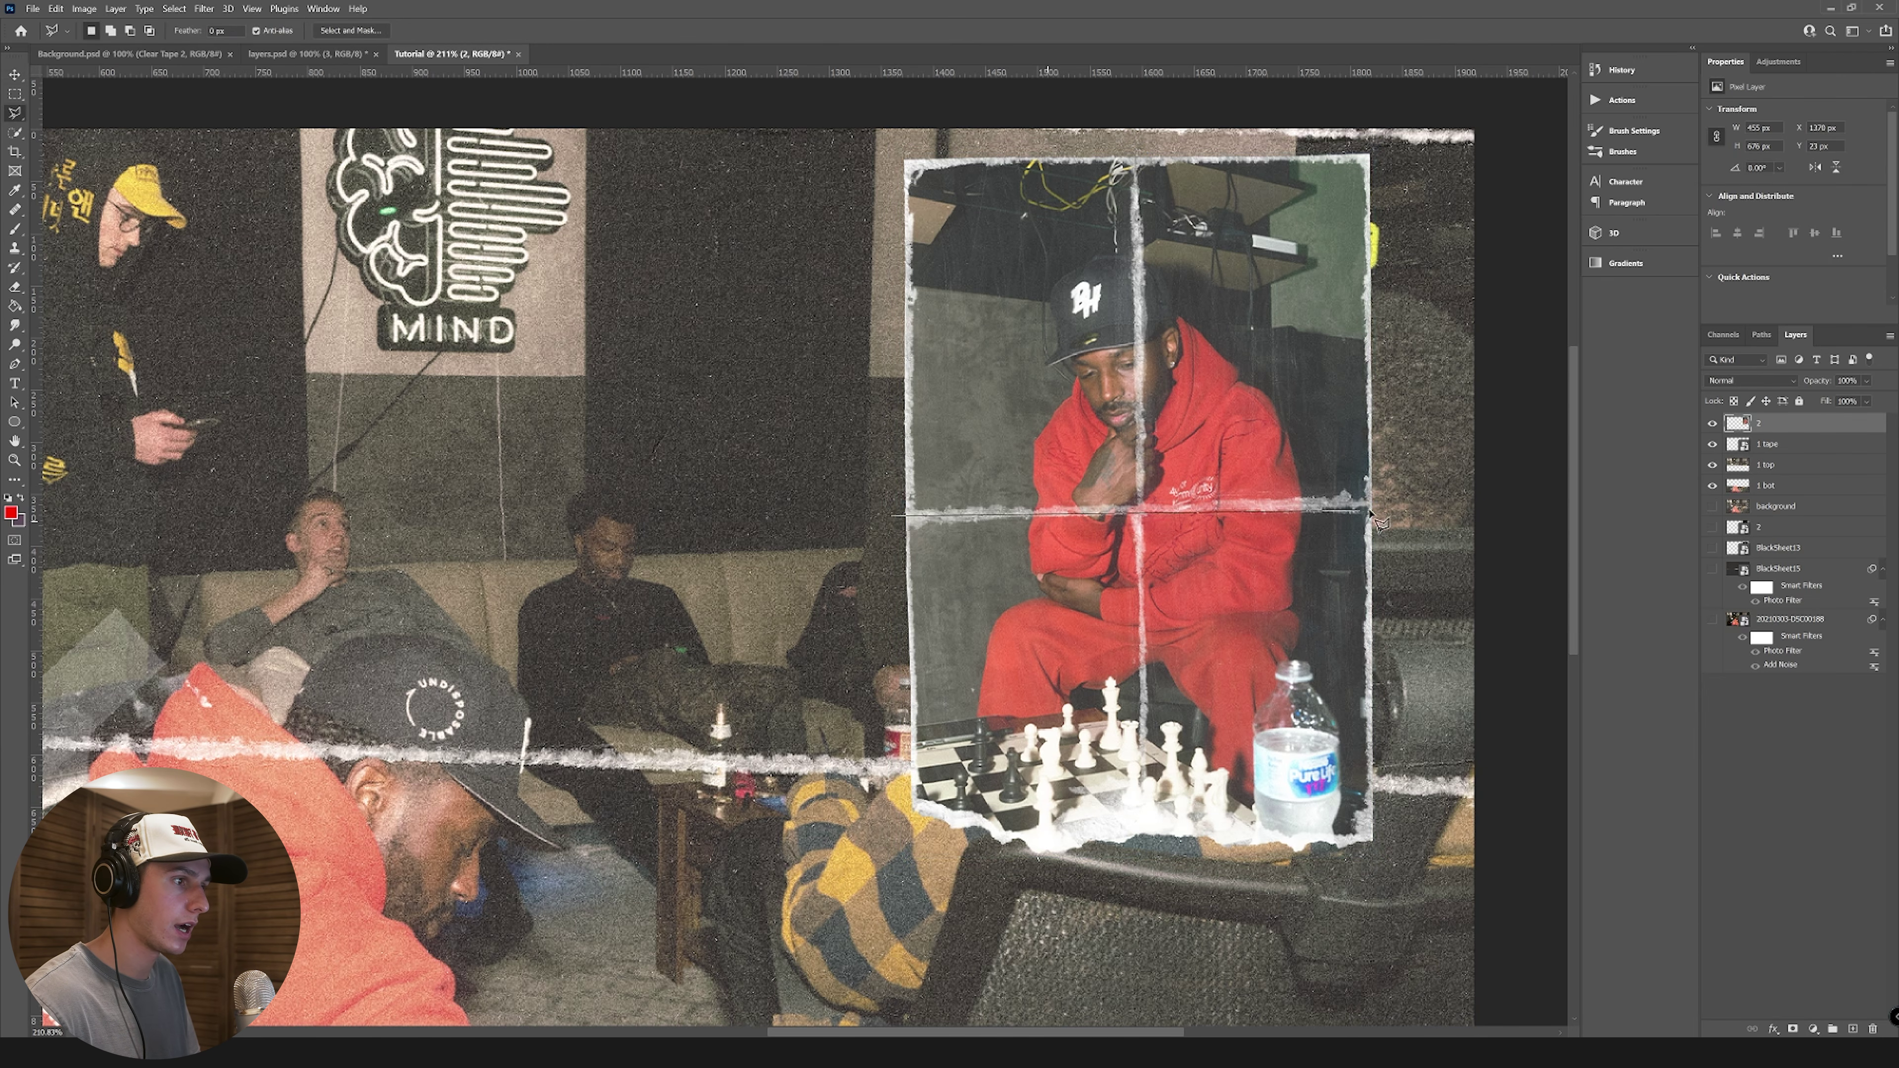
{"action": "left_click", "coordinate": [1385, 505]}
{"action": "left_click", "coordinate": [1388, 140]}
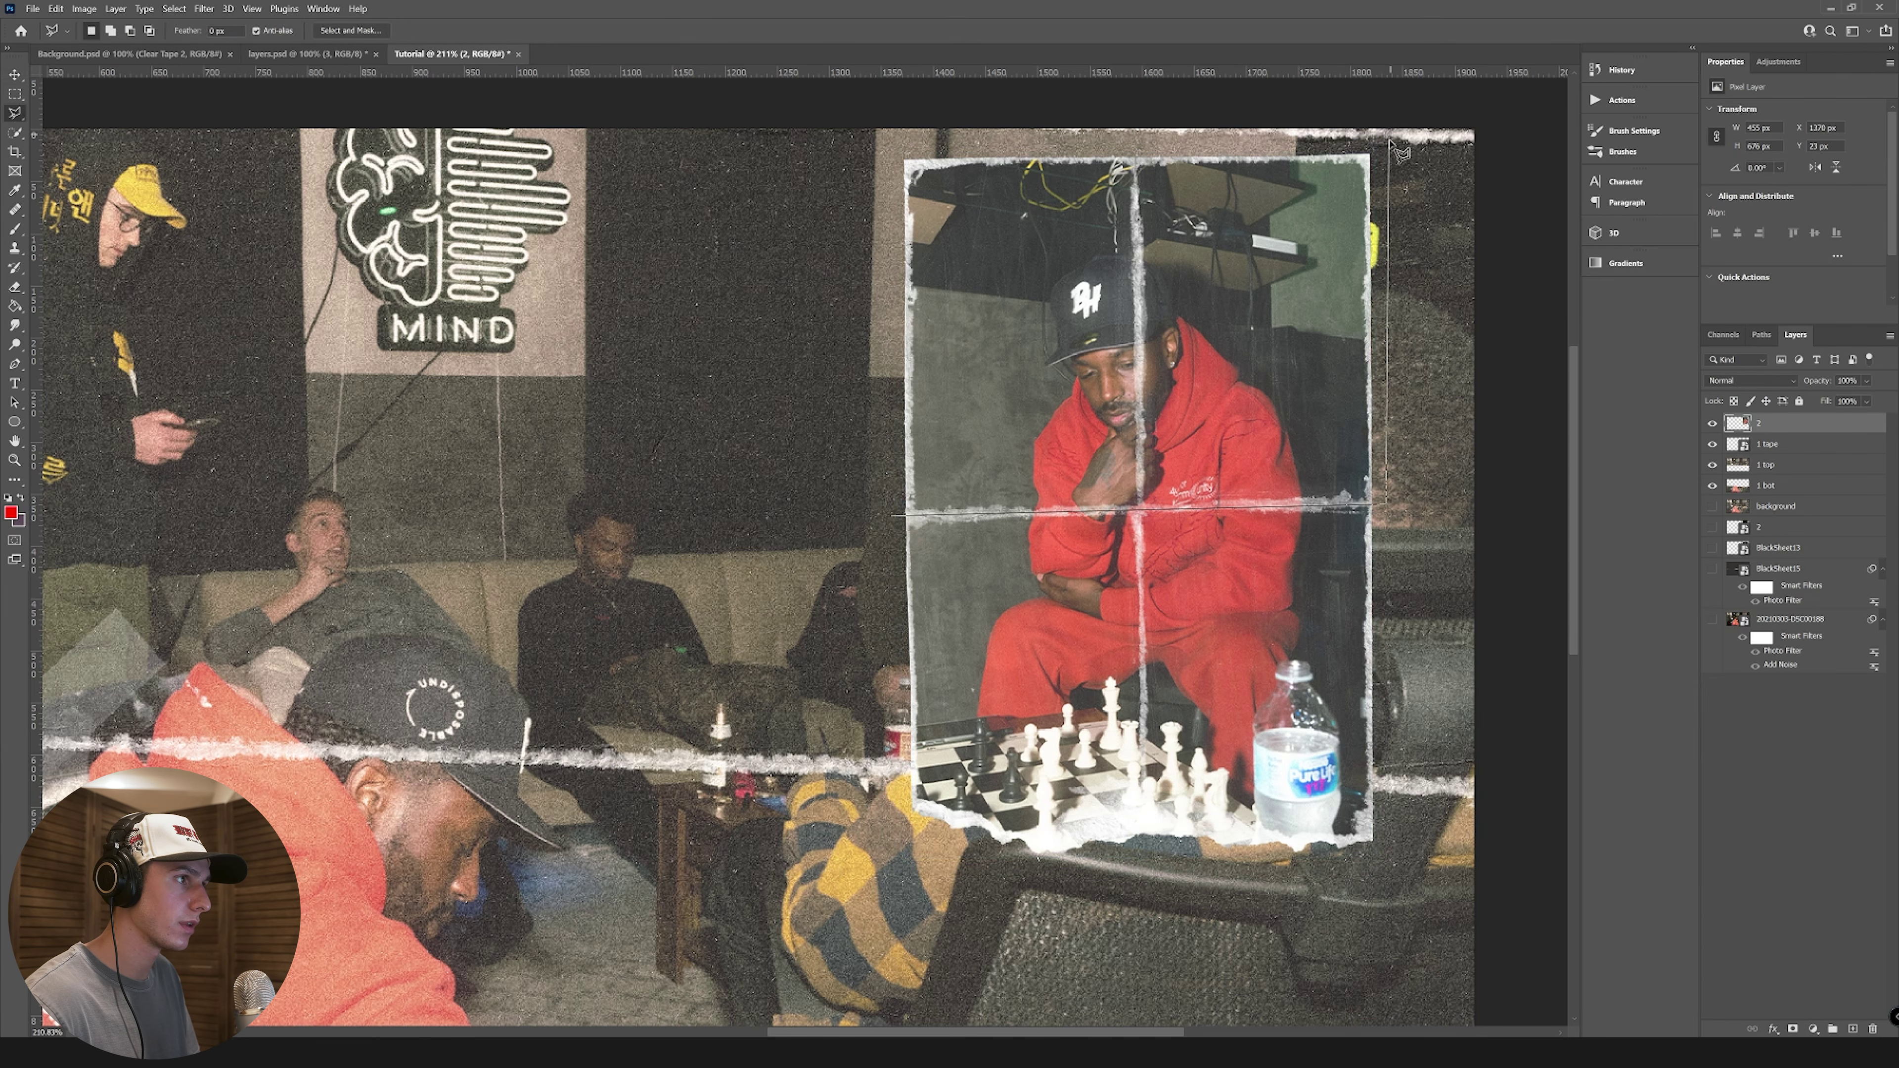
{"action": "left_click", "coordinate": [827, 142]}
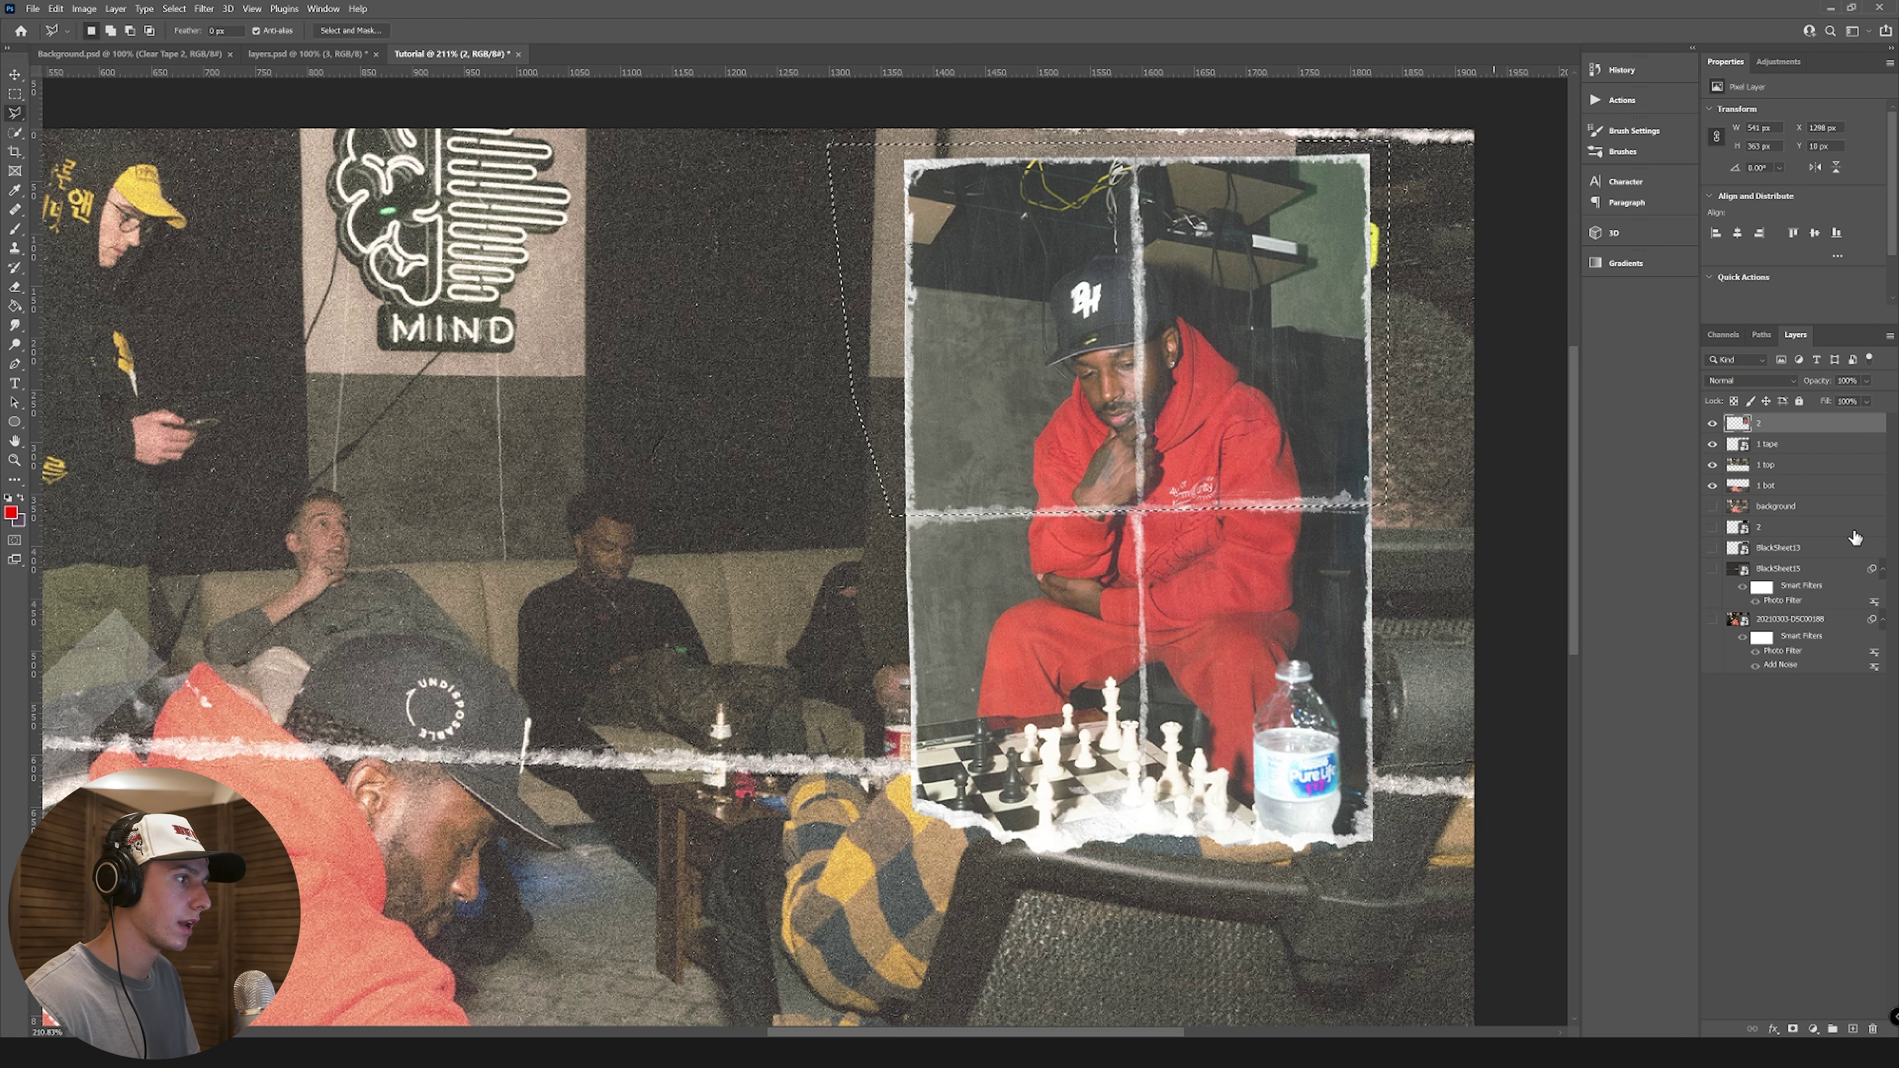
{"action": "left_click", "coordinate": [894, 515]}
{"action": "key", "text": "ctrl+j"}
{"action": "left_click", "coordinate": [1712, 444]}
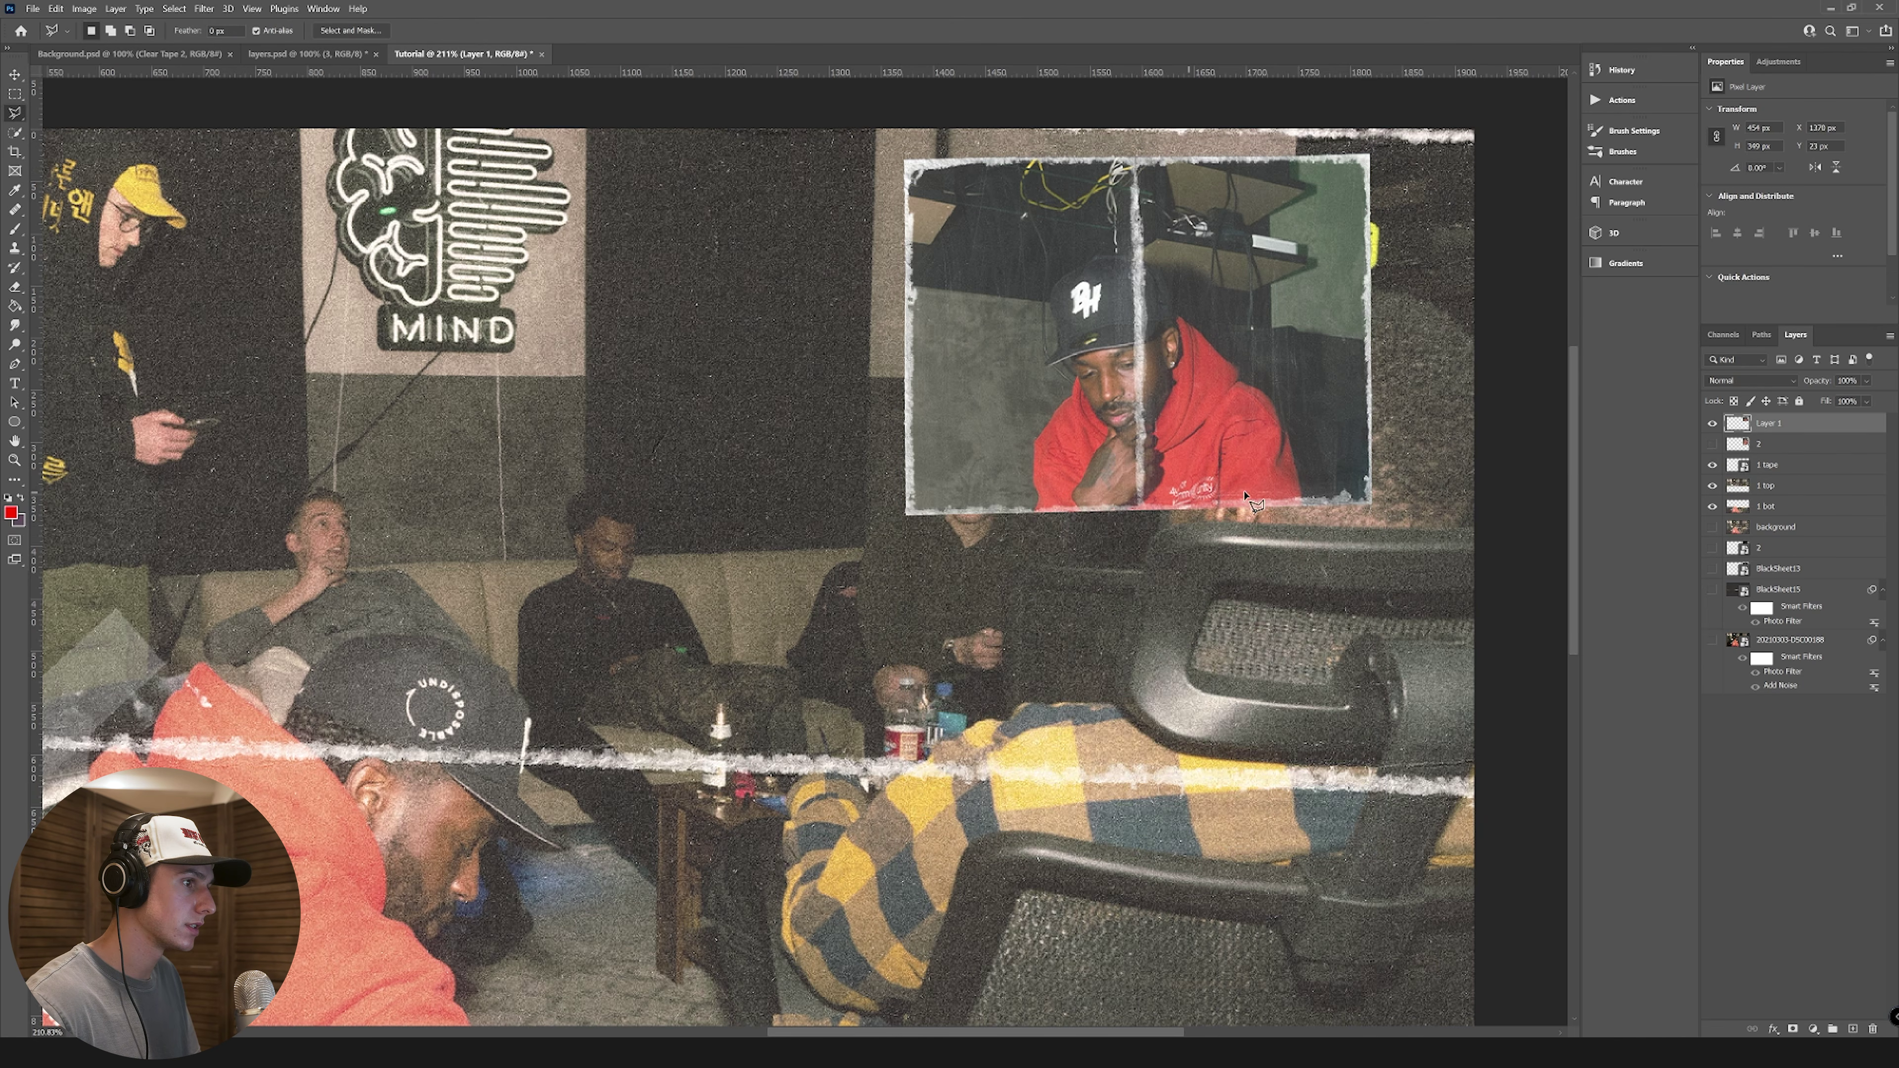
Step: Lasso the upper piece's left half along the vertical fold, copy it to a new layer and hide Layer 1
{"action": "left_click", "coordinate": [1136, 155]}
{"action": "left_click", "coordinate": [1140, 537]}
{"action": "left_click", "coordinate": [807, 540]}
{"action": "left_click", "coordinate": [770, 201]}
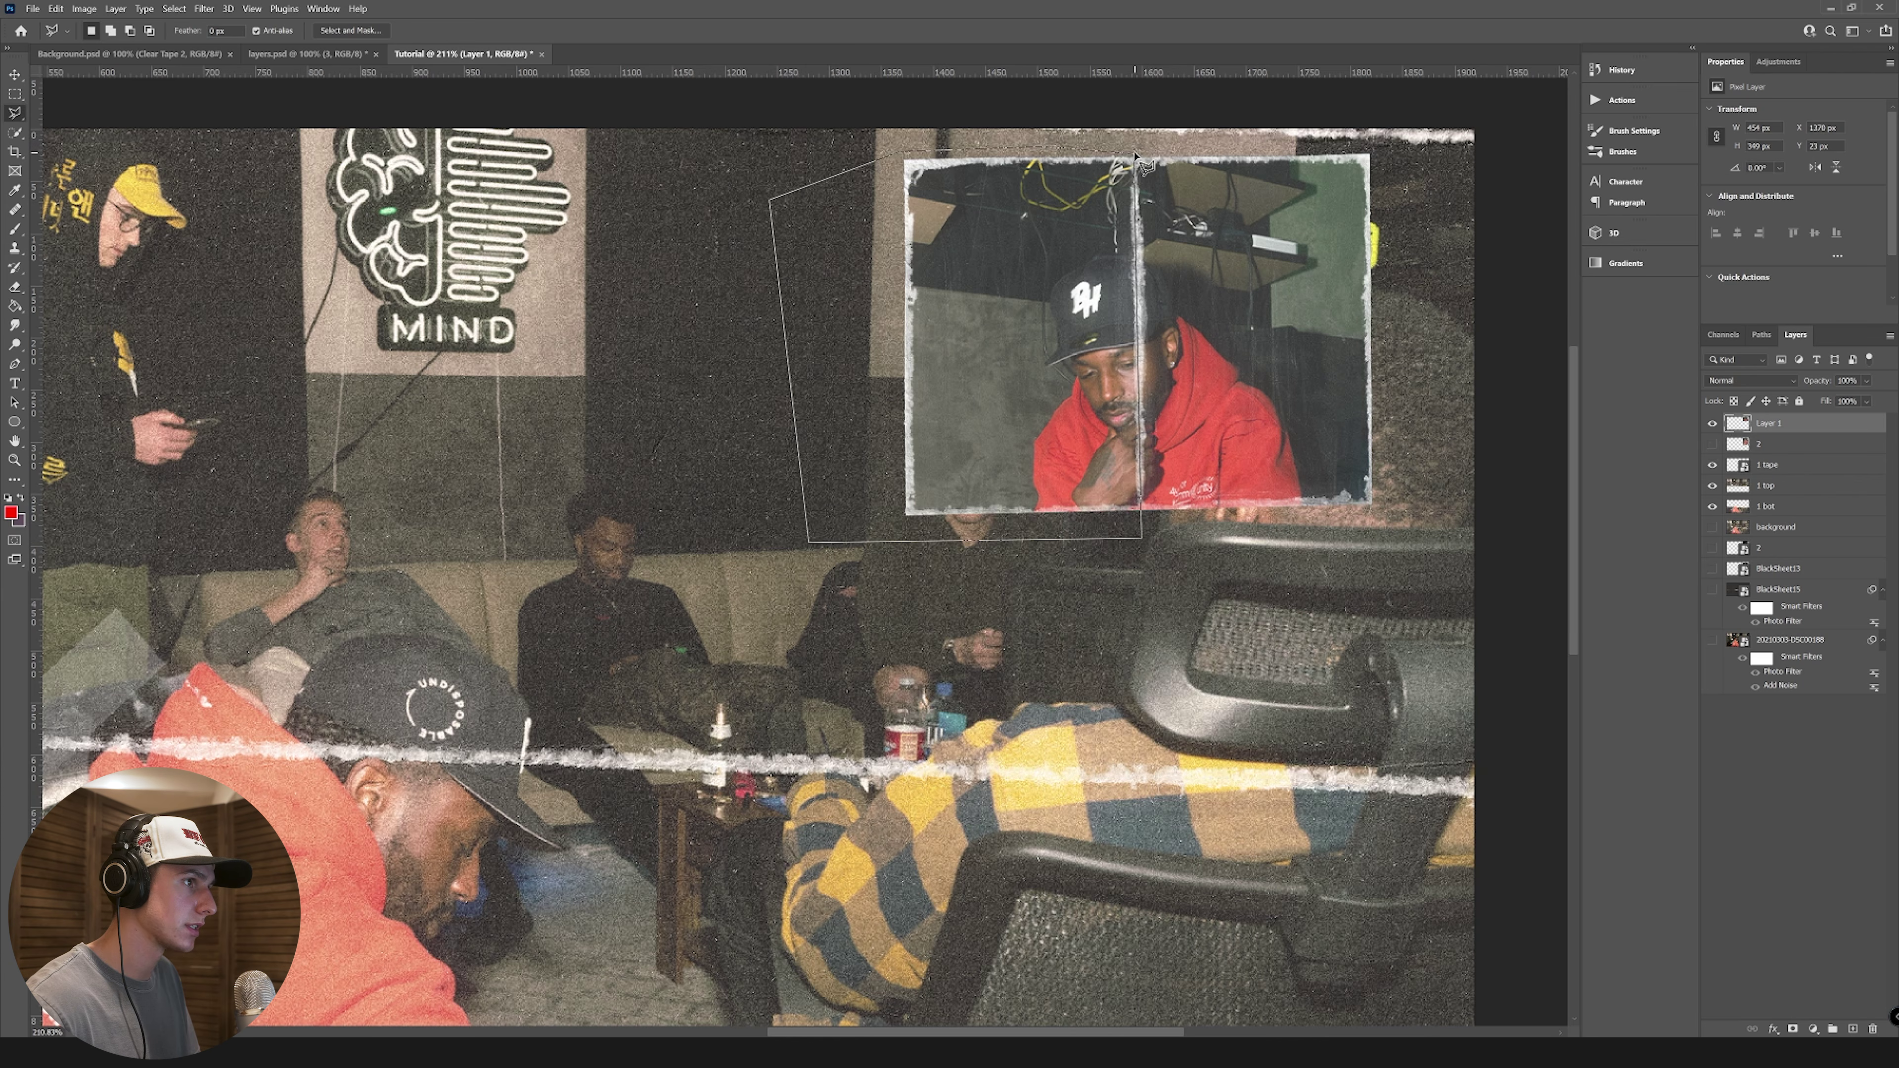
{"action": "left_click", "coordinate": [1136, 154]}
{"action": "key", "text": "ctrl+j"}
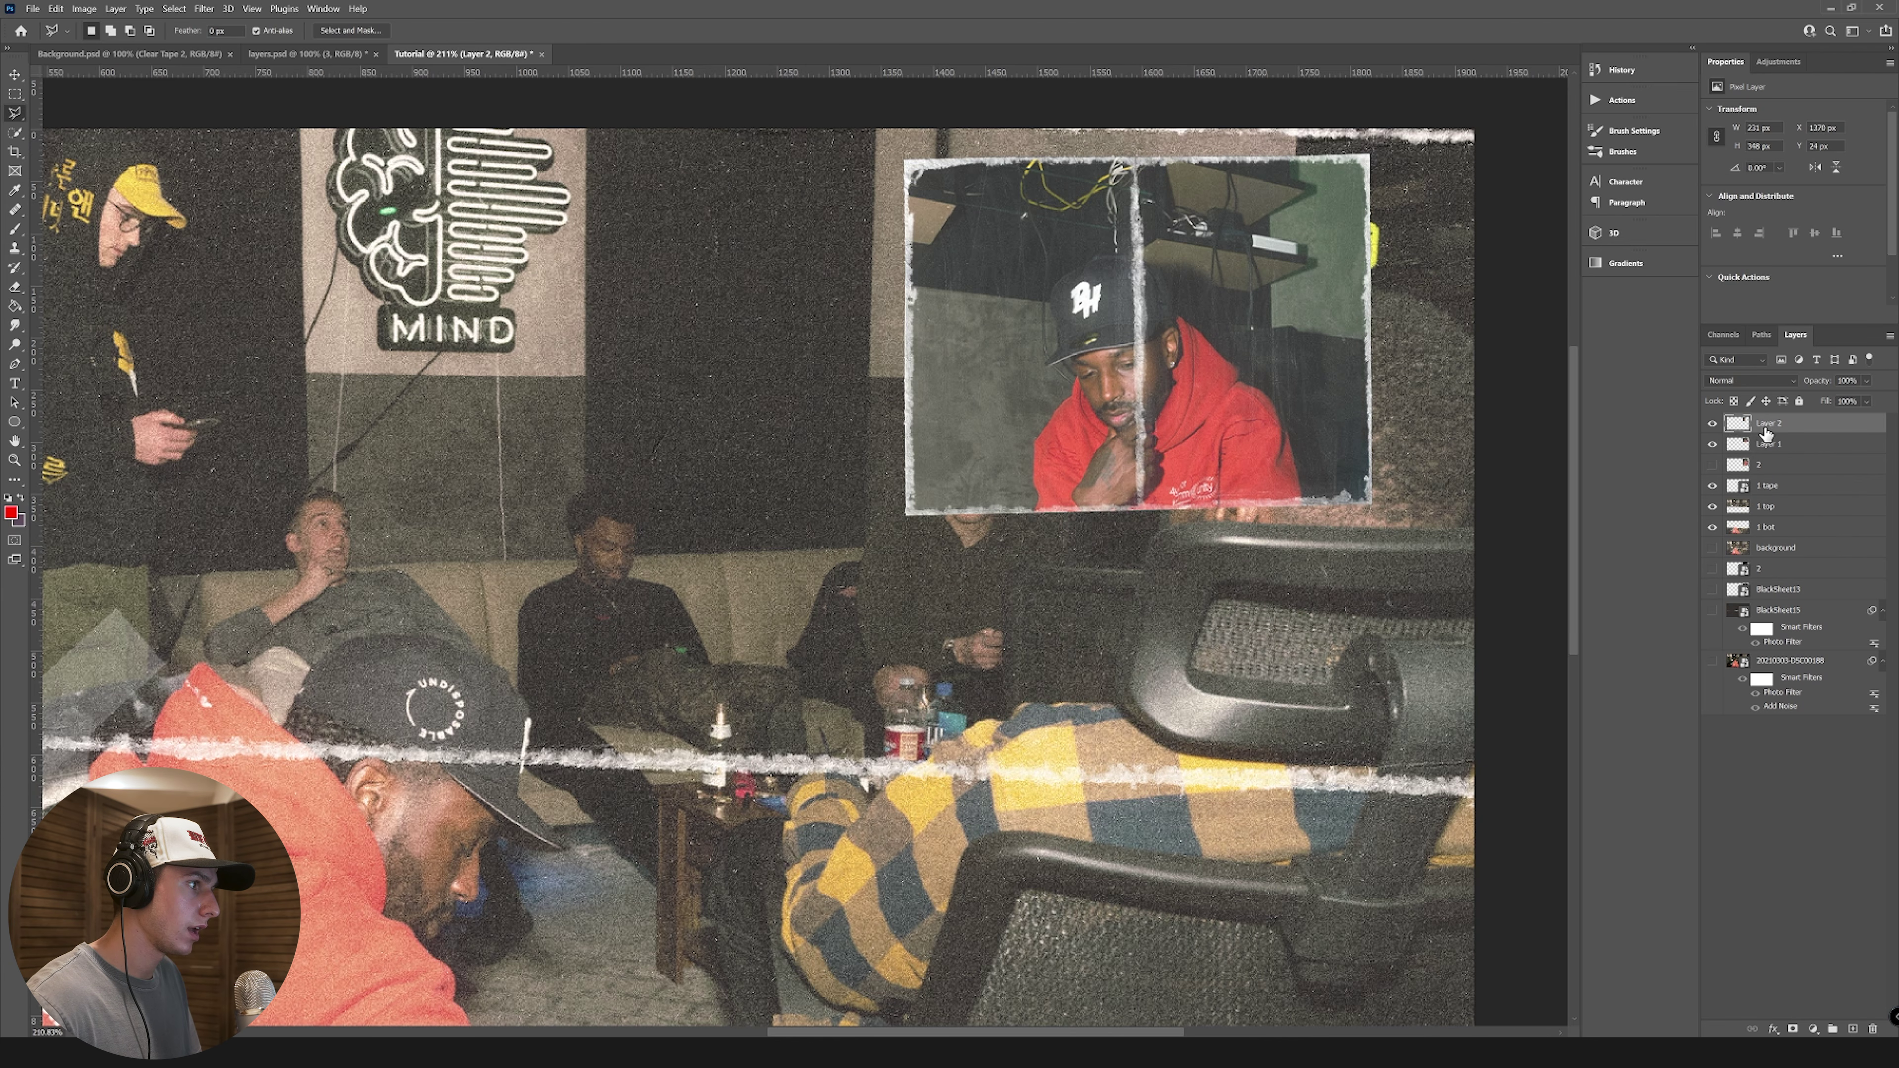
{"action": "left_click", "coordinate": [1711, 444]}
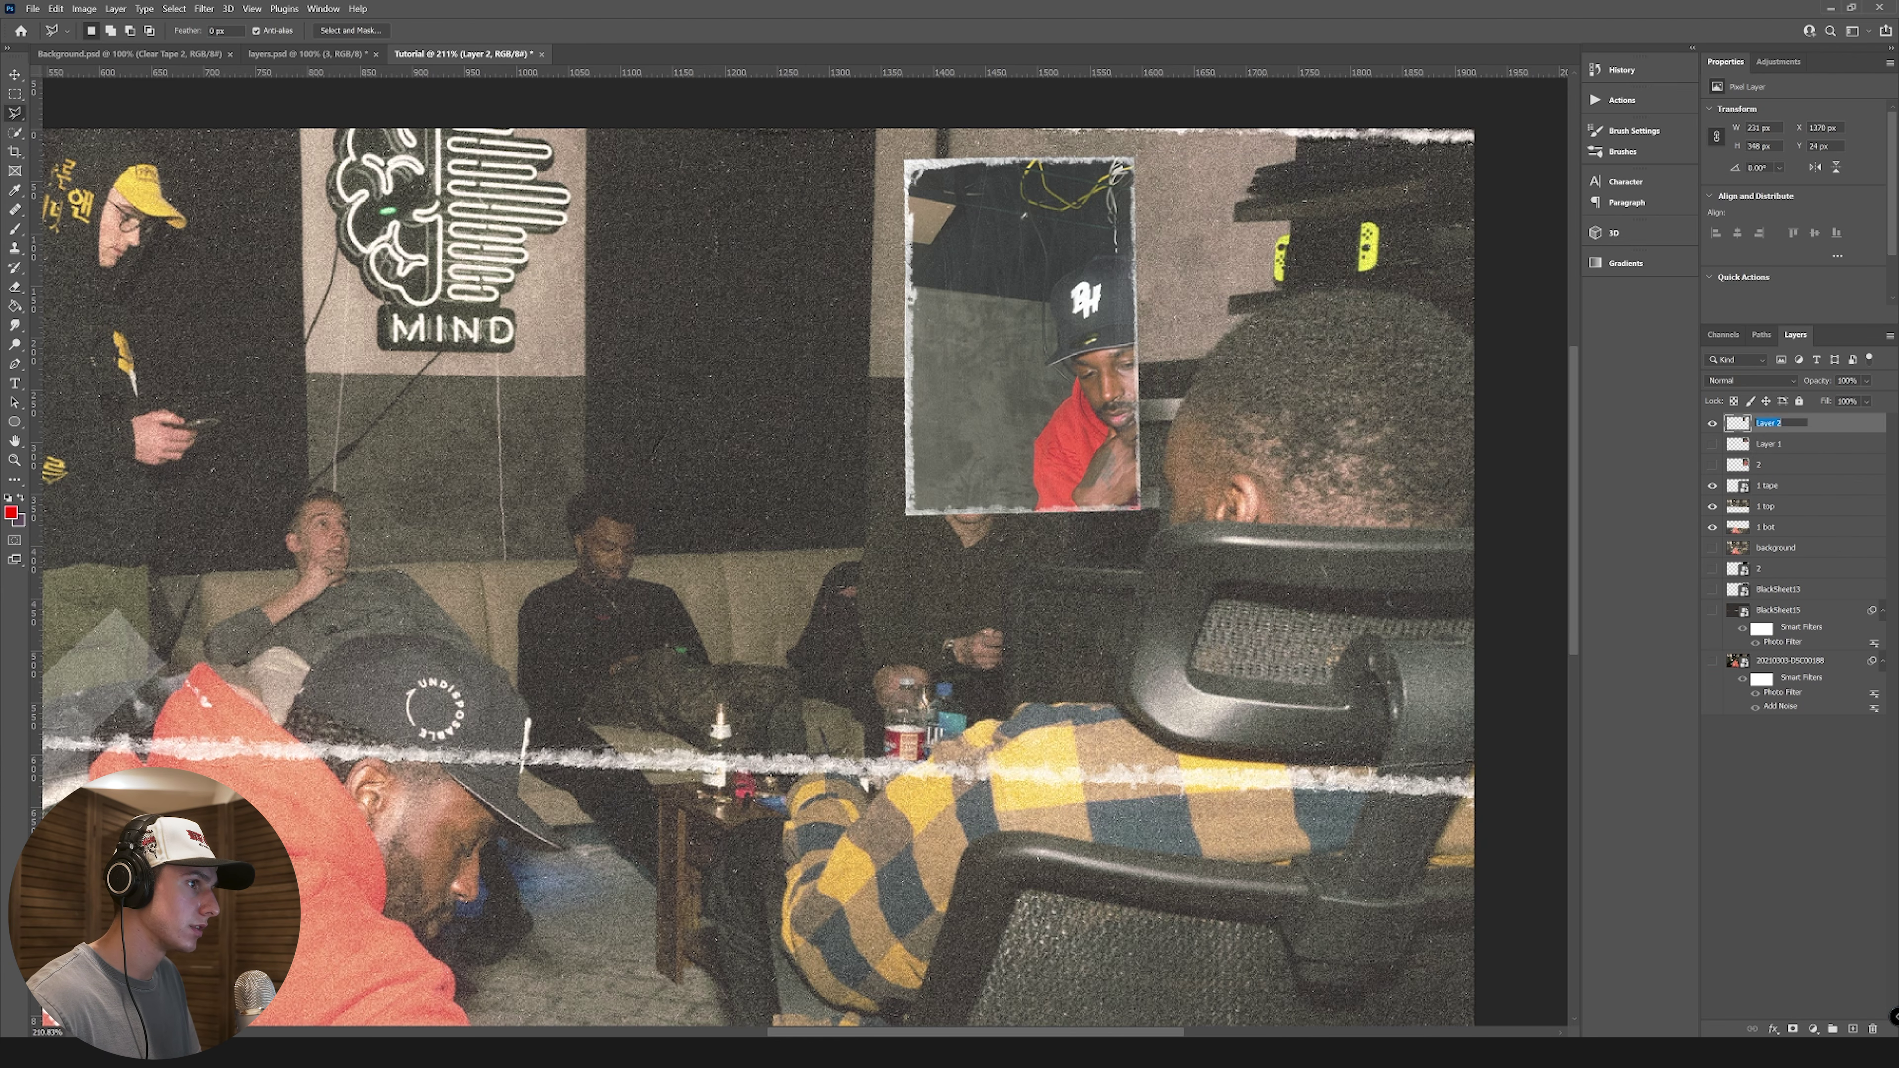
Step: Rename the new quarter-piece layer "2 top right"
{"action": "type", "text": "2 to"}
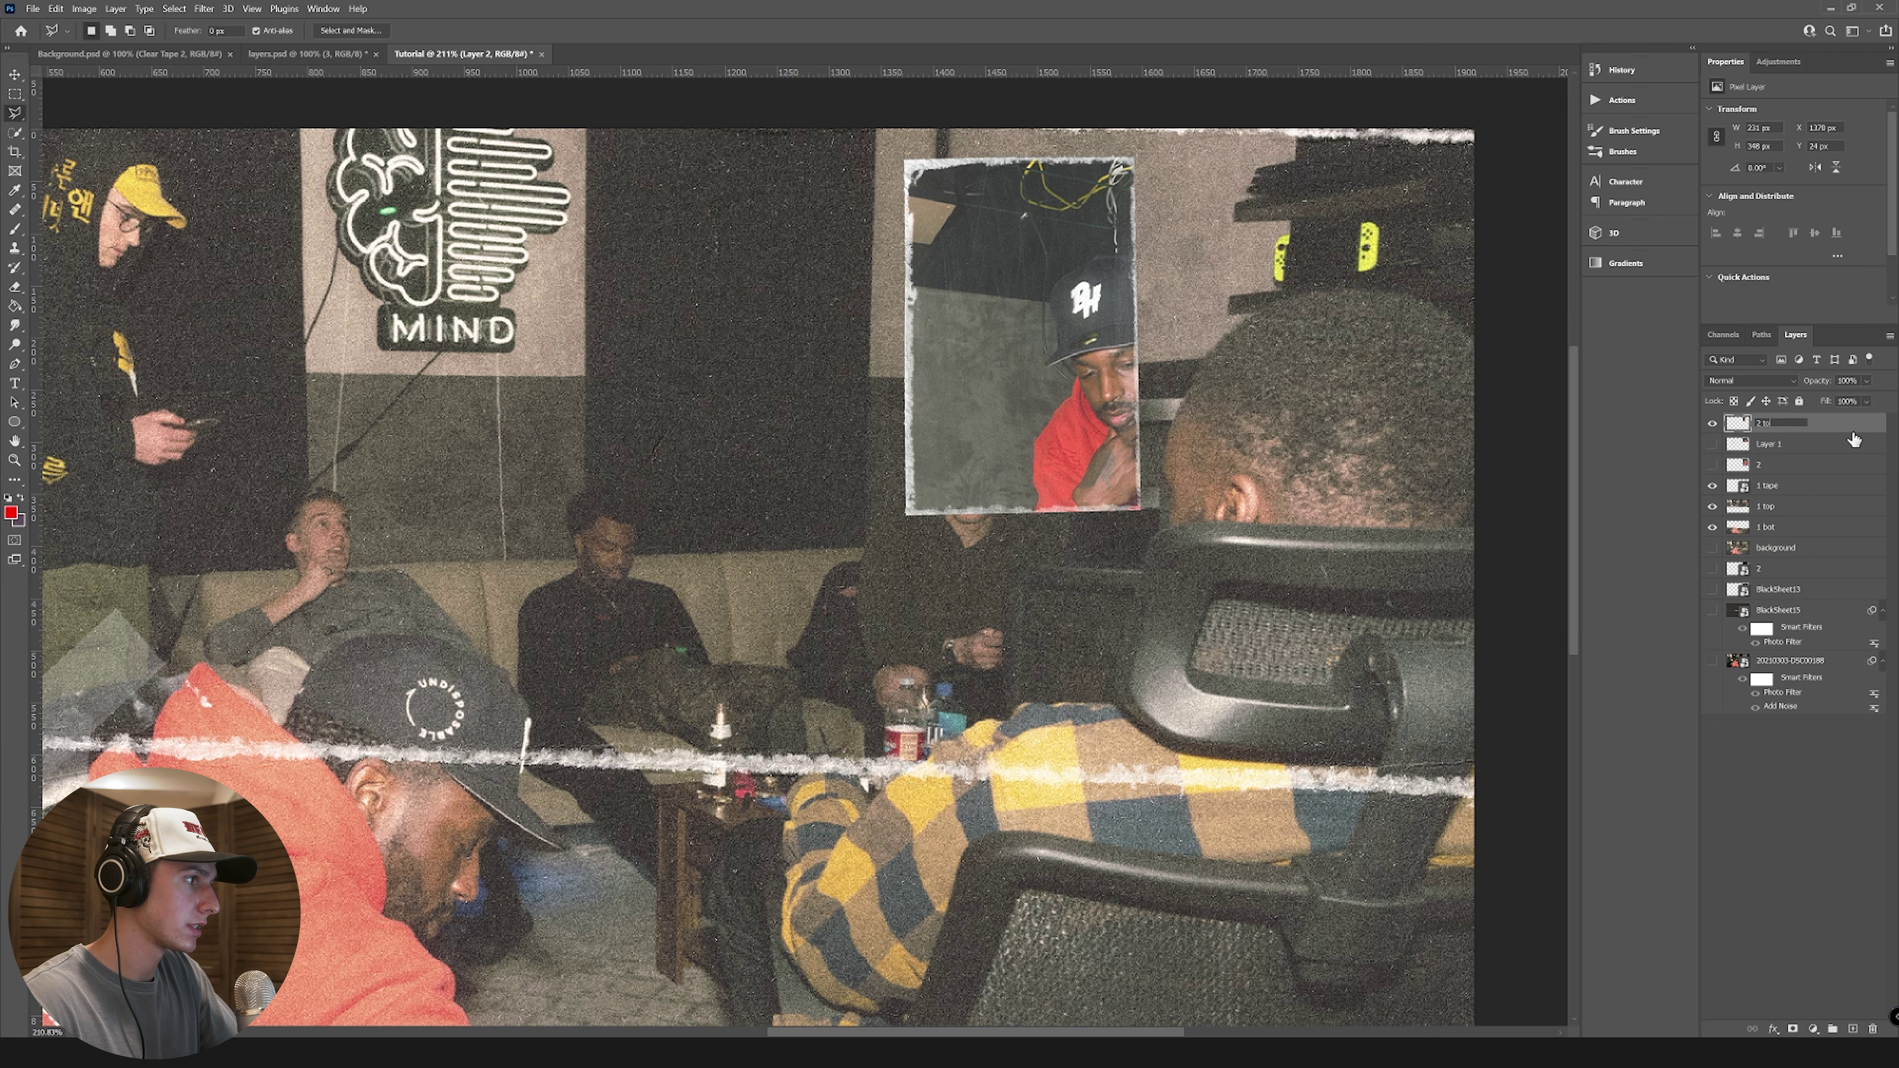
{"action": "type", "text": "p right"}
{"action": "key", "text": "Return"}
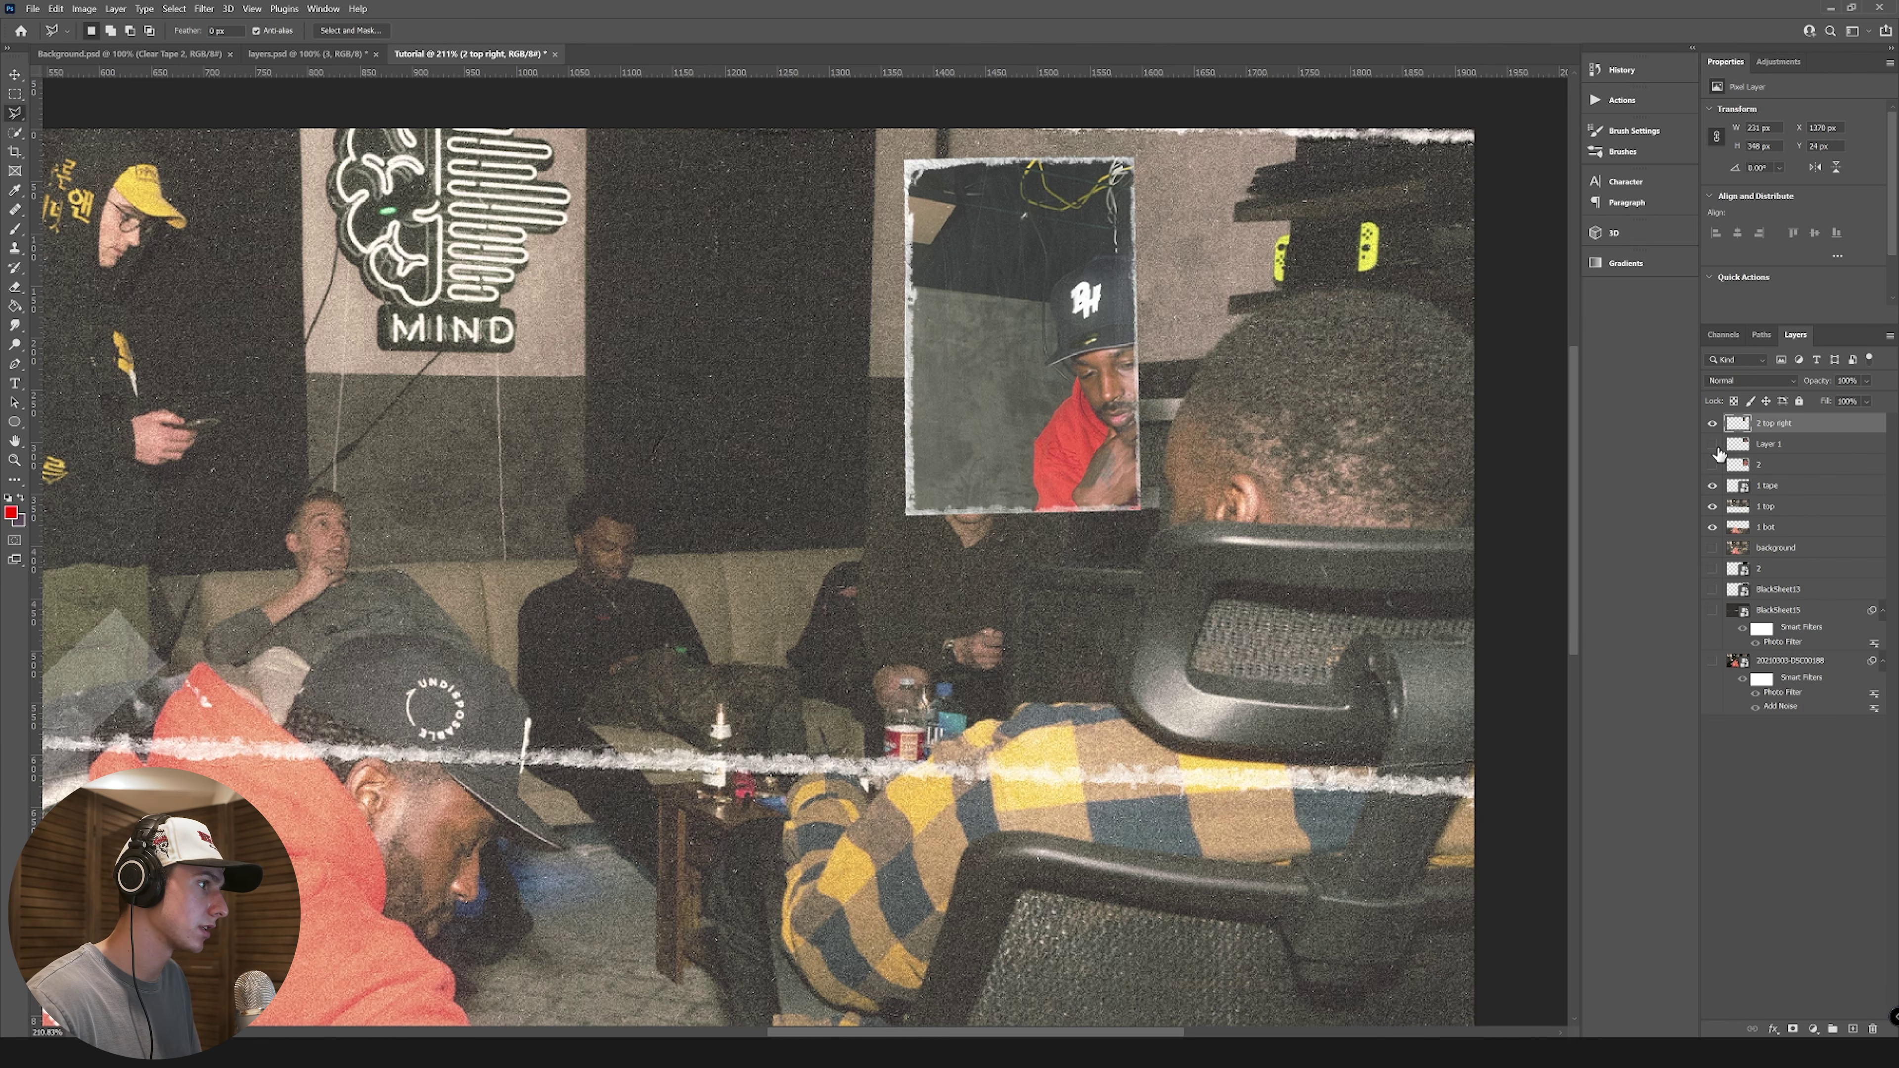
Step: Rename the upper-left quarter's layer "2 top left", then hide it and show Layer 1 with the full upper half
{"action": "left_click", "coordinate": [1711, 424]}
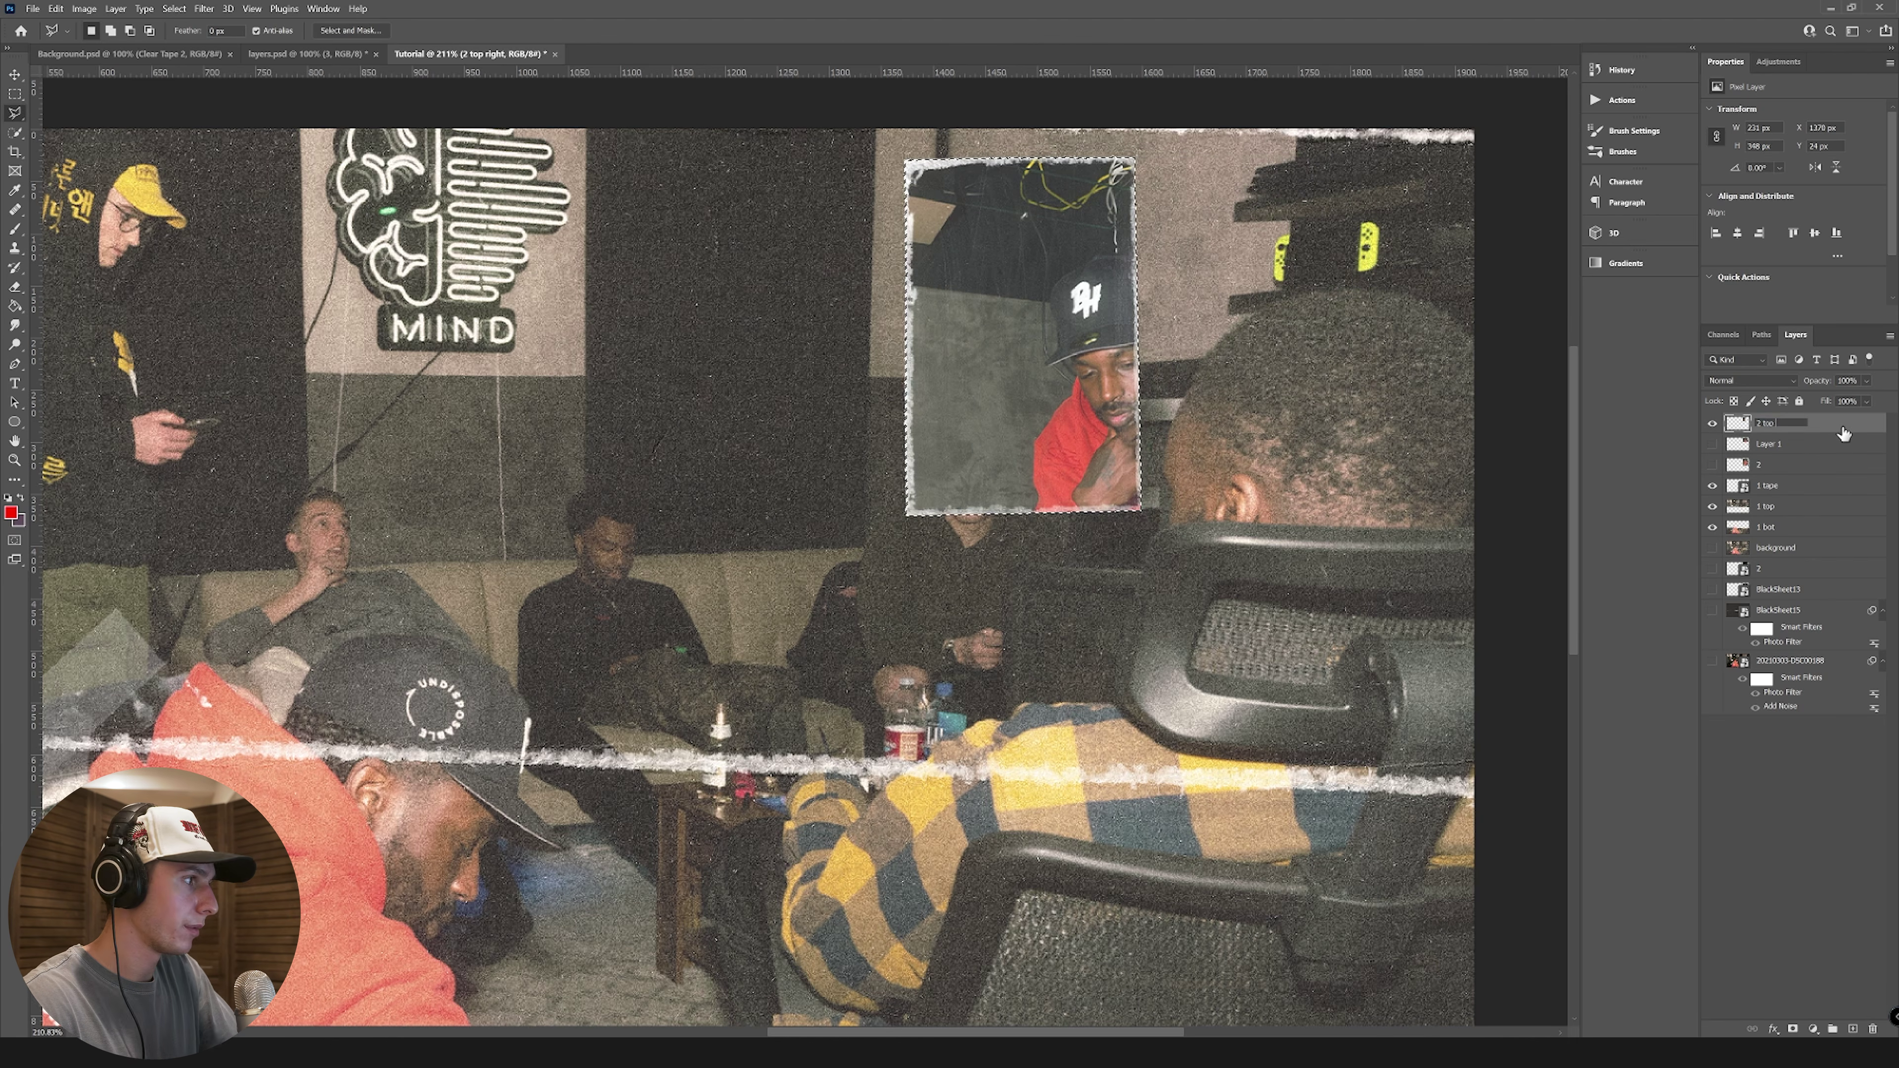
{"action": "type", "text": "2 top"}
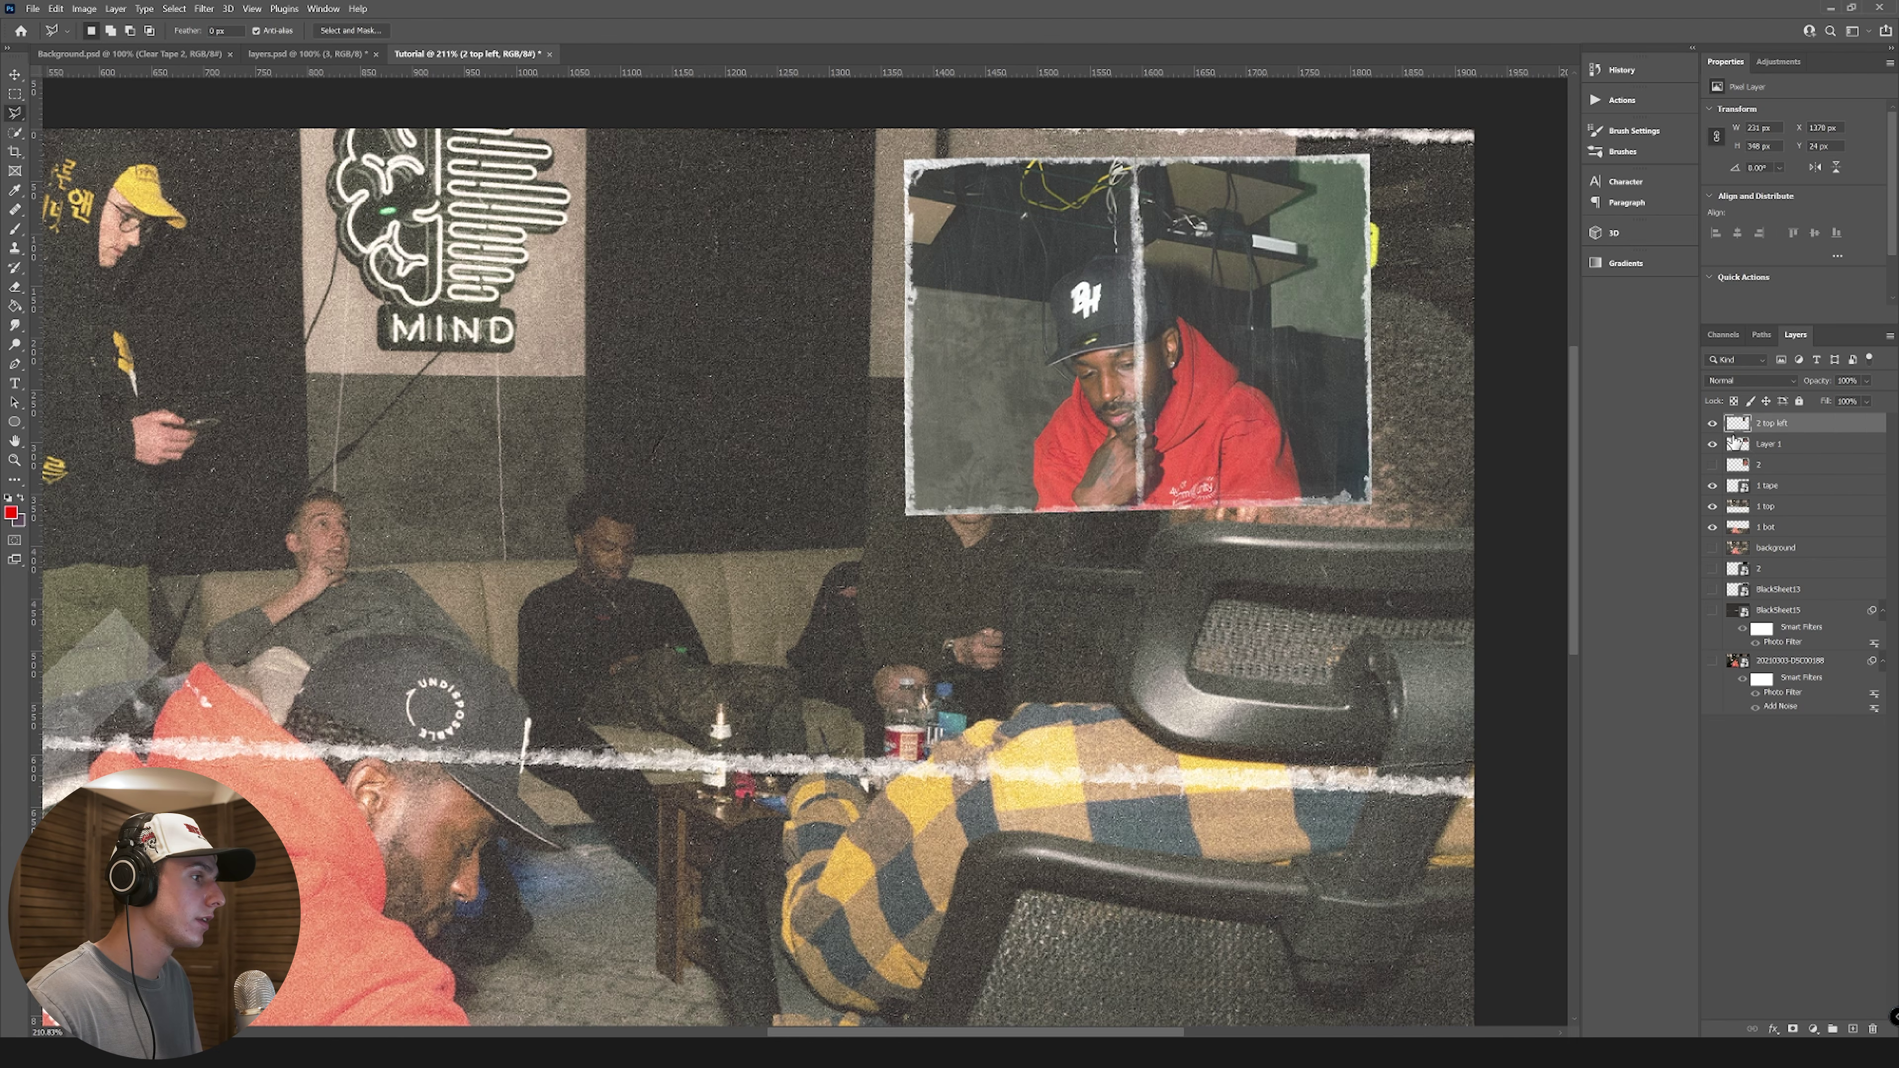
{"action": "left_click", "coordinate": [1712, 426]}
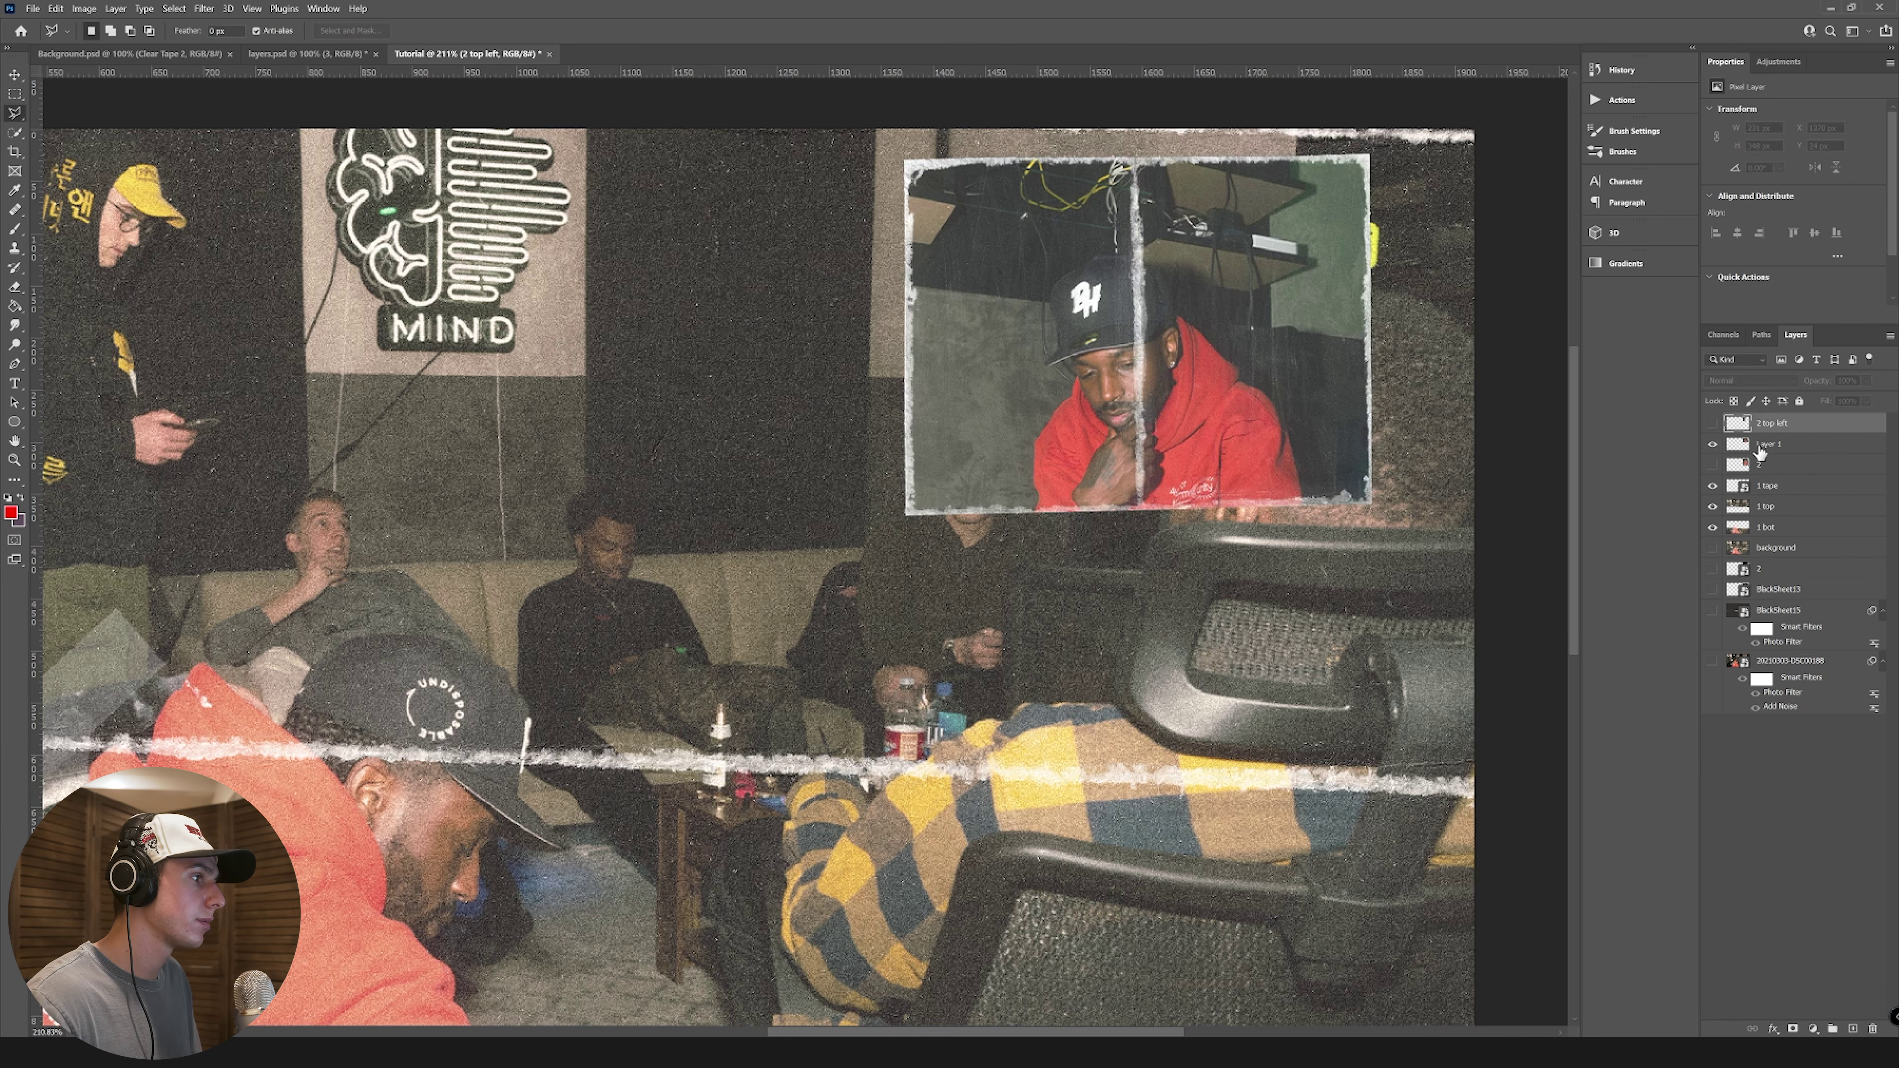
{"action": "left_click", "coordinate": [1712, 444]}
{"action": "left_click", "coordinate": [1712, 443]}
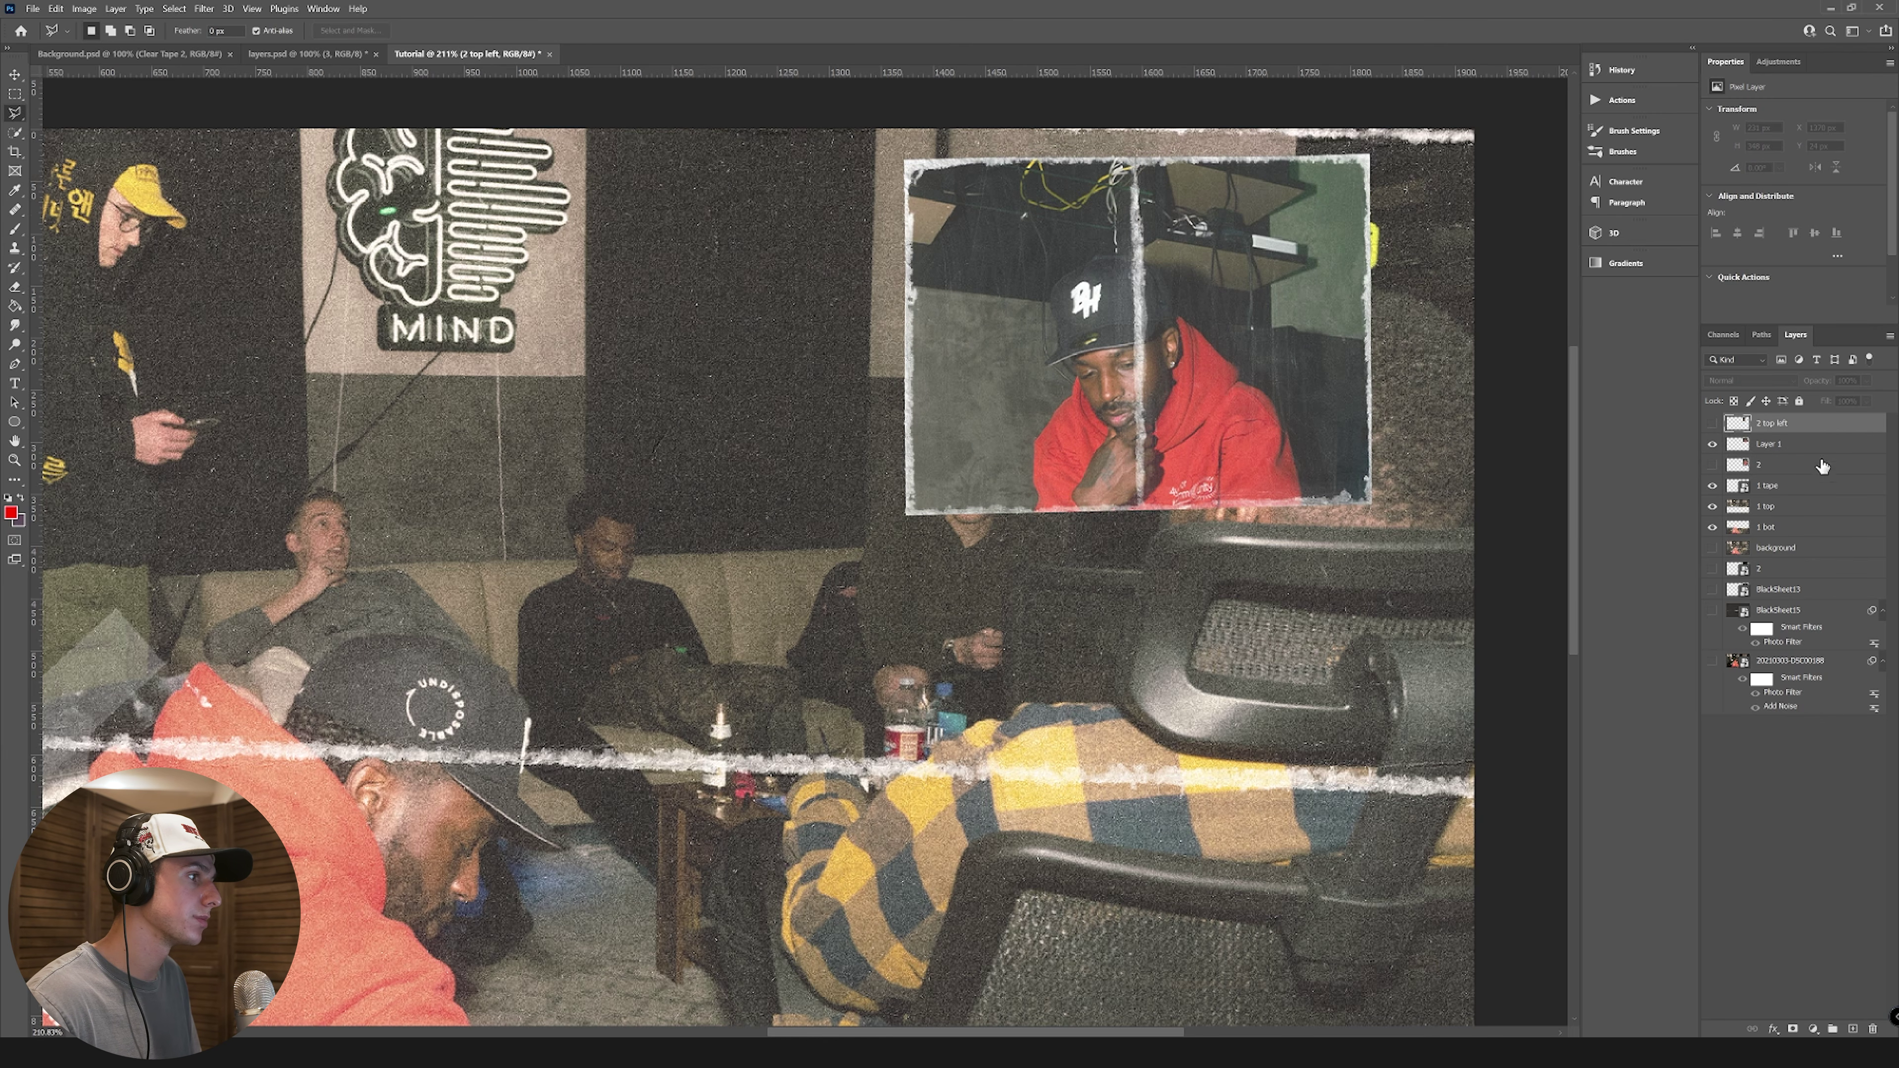
Step: Load the outline of "2 top left" as a selection and delete that area from Layer 1
{"action": "left_click", "coordinate": [1739, 423], "text": "ctrl"}
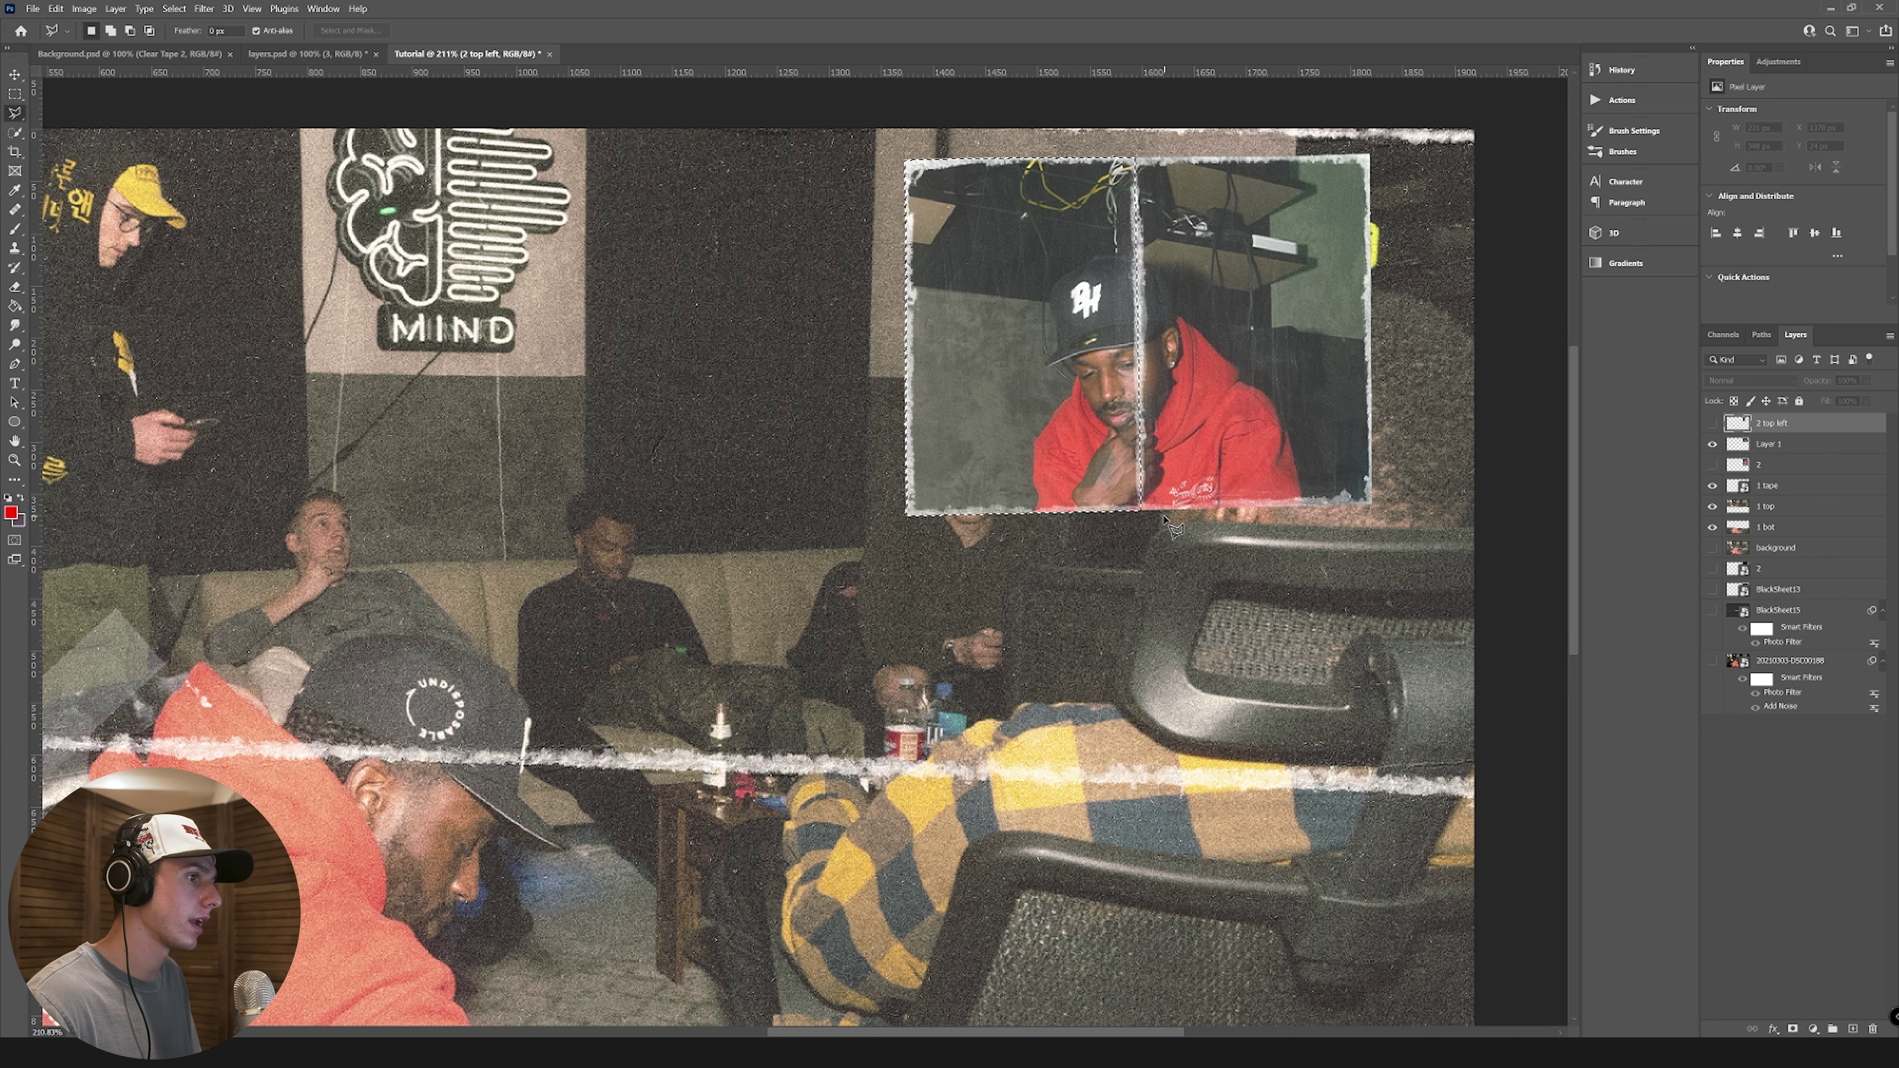
{"action": "left_click", "coordinate": [1745, 445]}
{"action": "left_click", "coordinate": [1713, 445]}
{"action": "left_click", "coordinate": [1713, 445]}
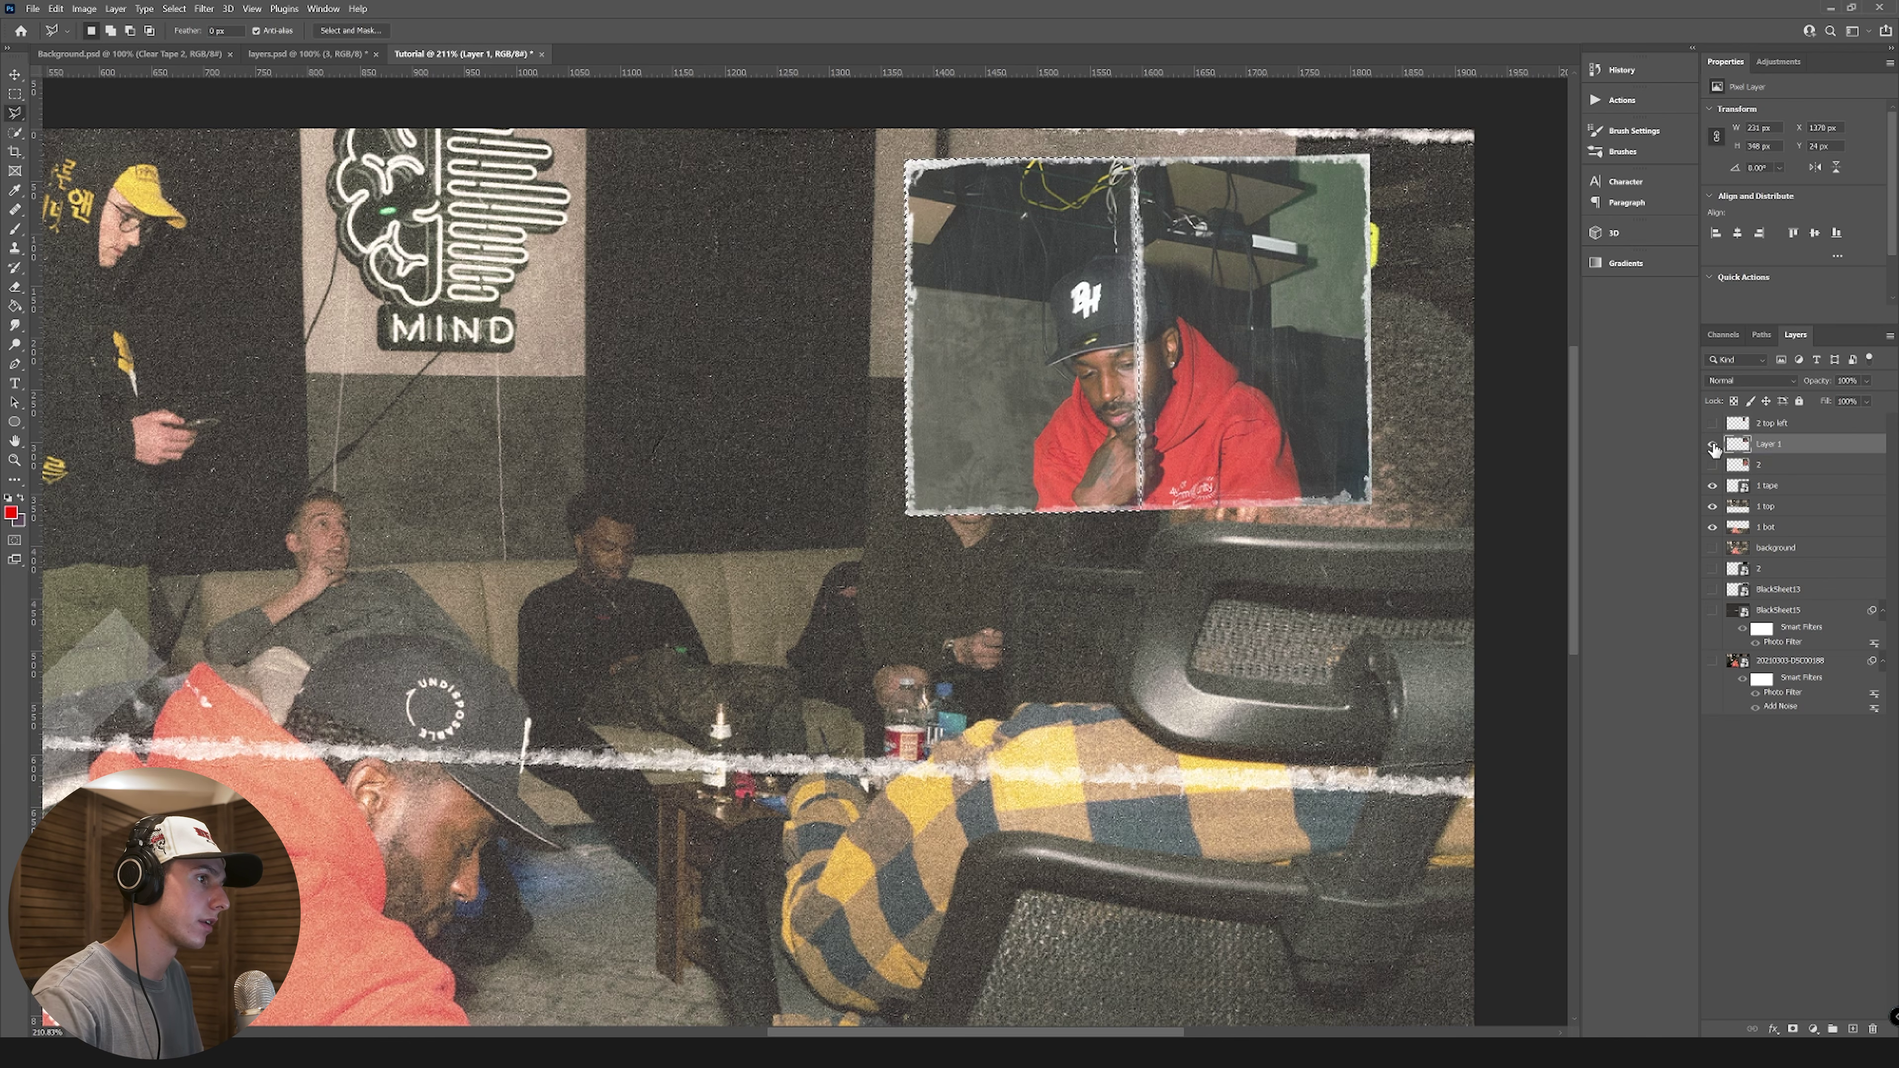
{"action": "key", "text": "Delete"}
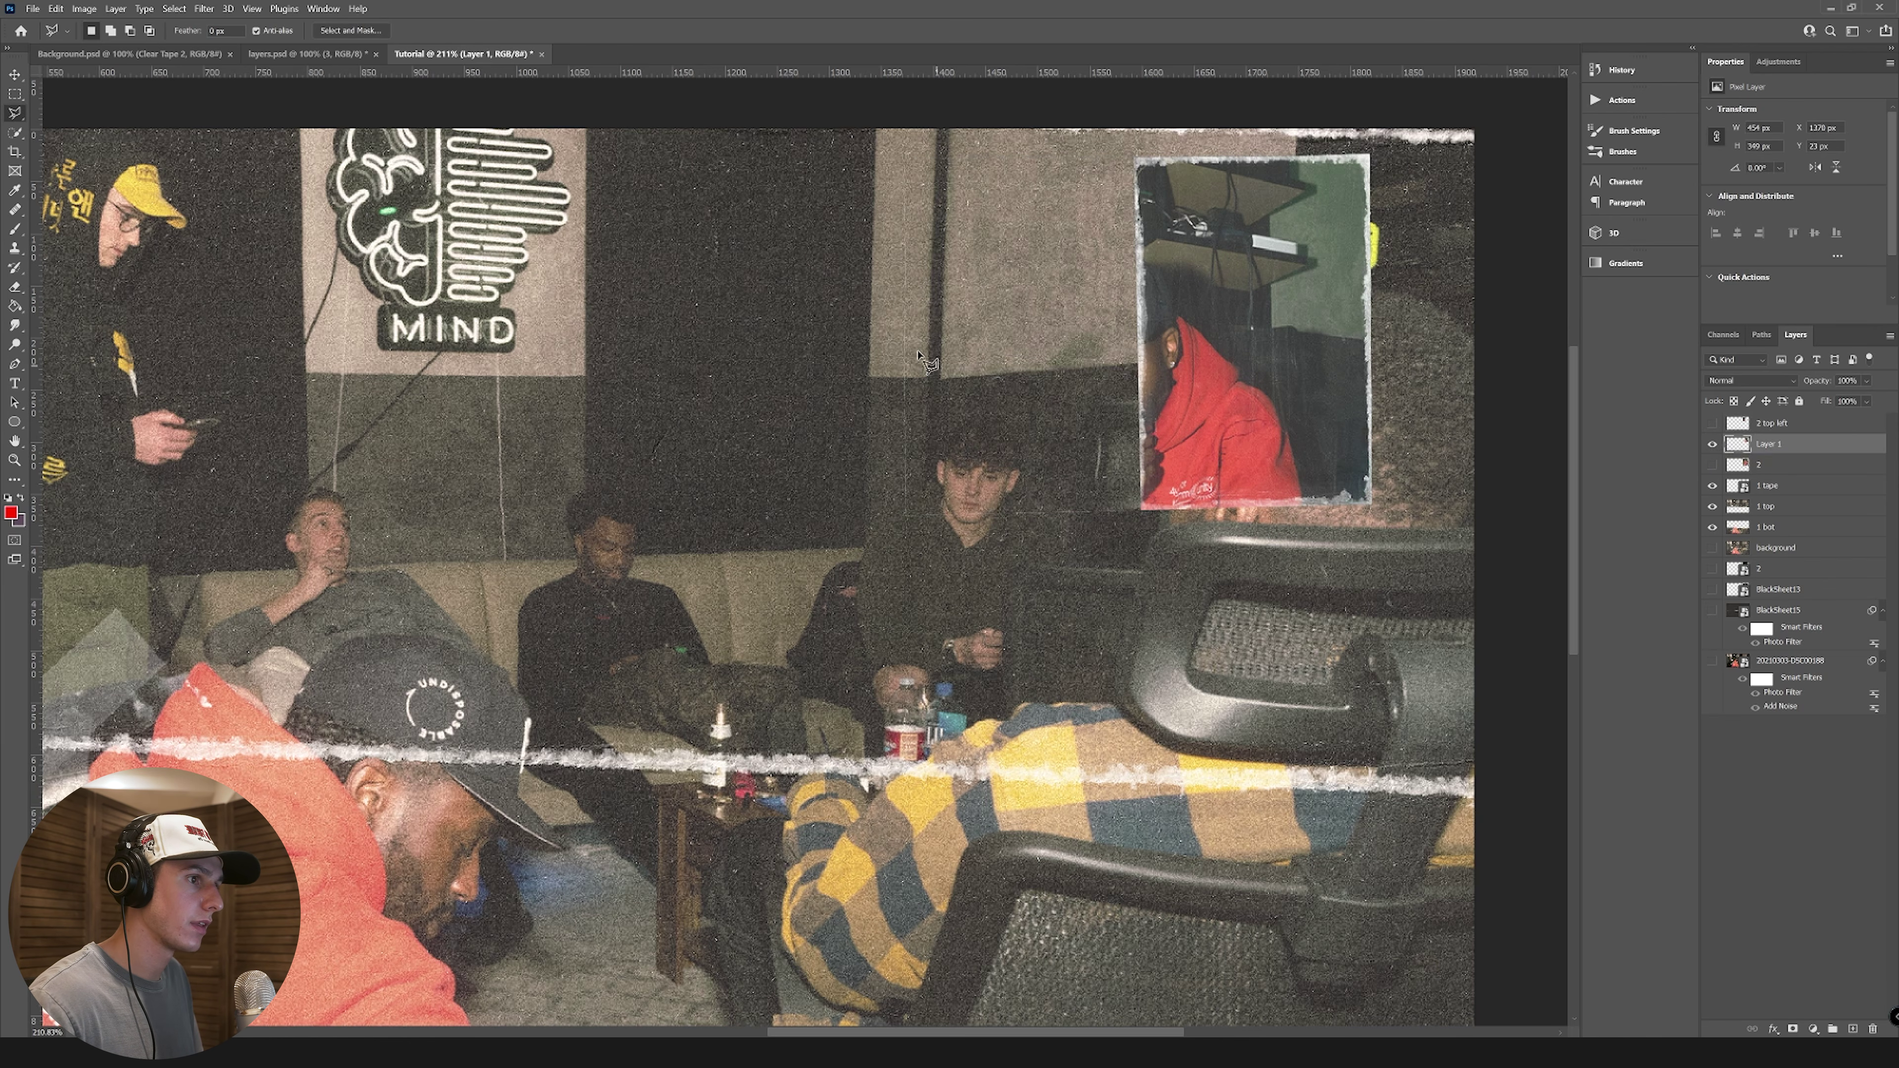
Step: Rename Layer 1, holding the upper-right quarter of the chess photo, "2 top right" and check its visibility
{"action": "left_click", "coordinate": [14, 286]}
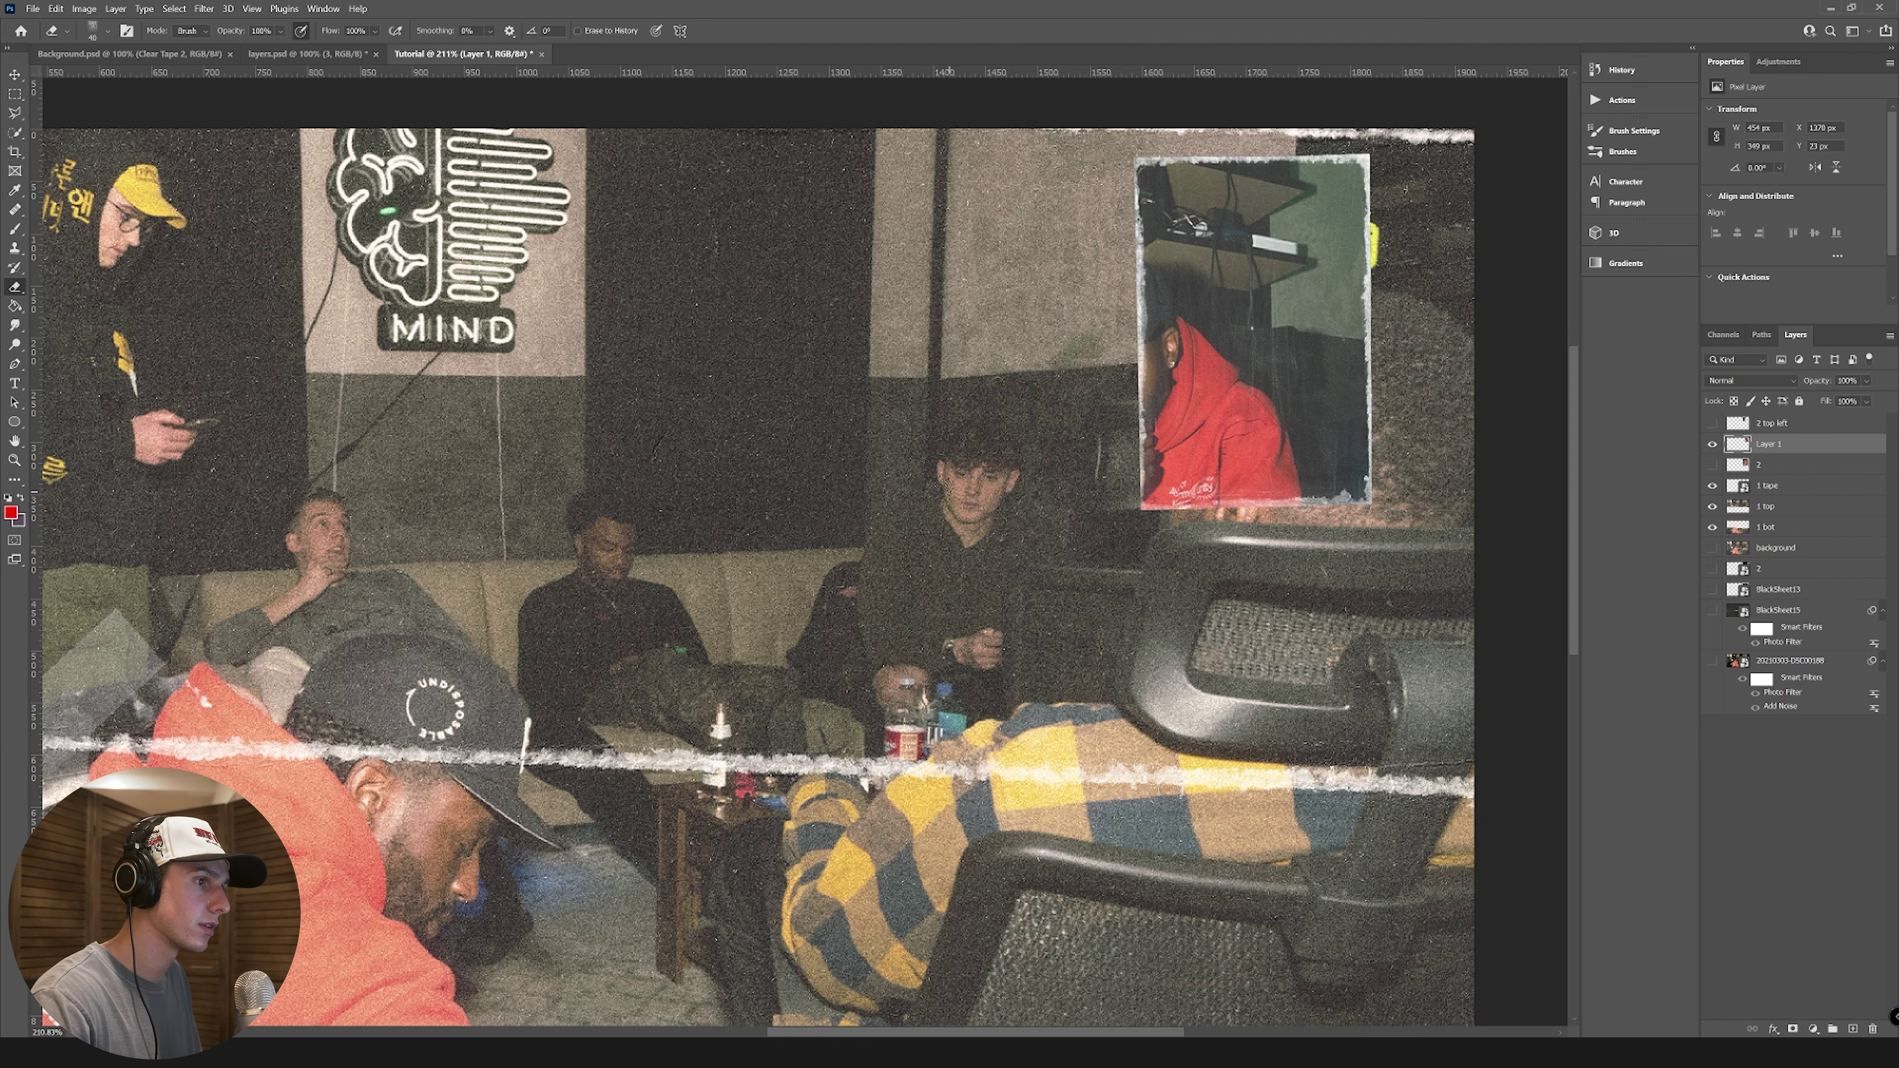
{"action": "double_click", "coordinate": [1779, 445]}
{"action": "type", "text": "2 t"}
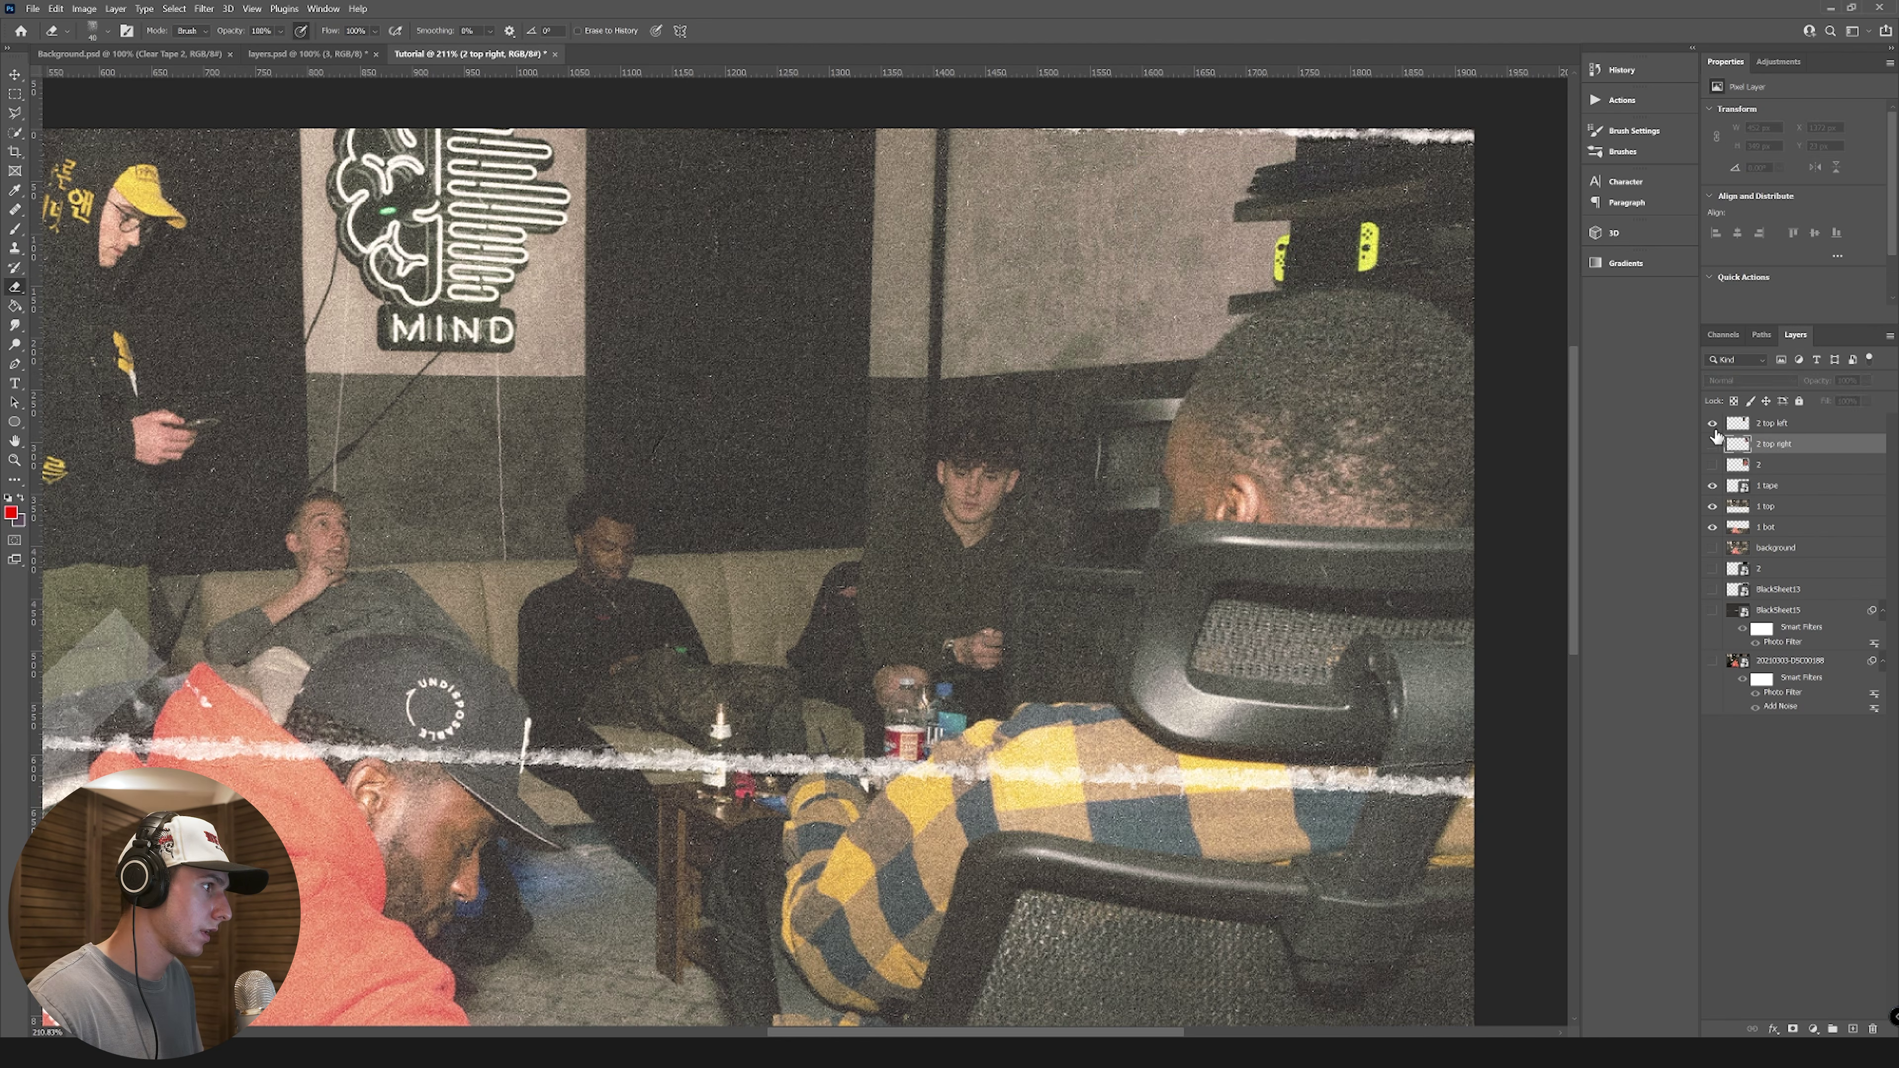
{"action": "type", "text": "op r"}
{"action": "left_click", "coordinate": [1712, 444]}
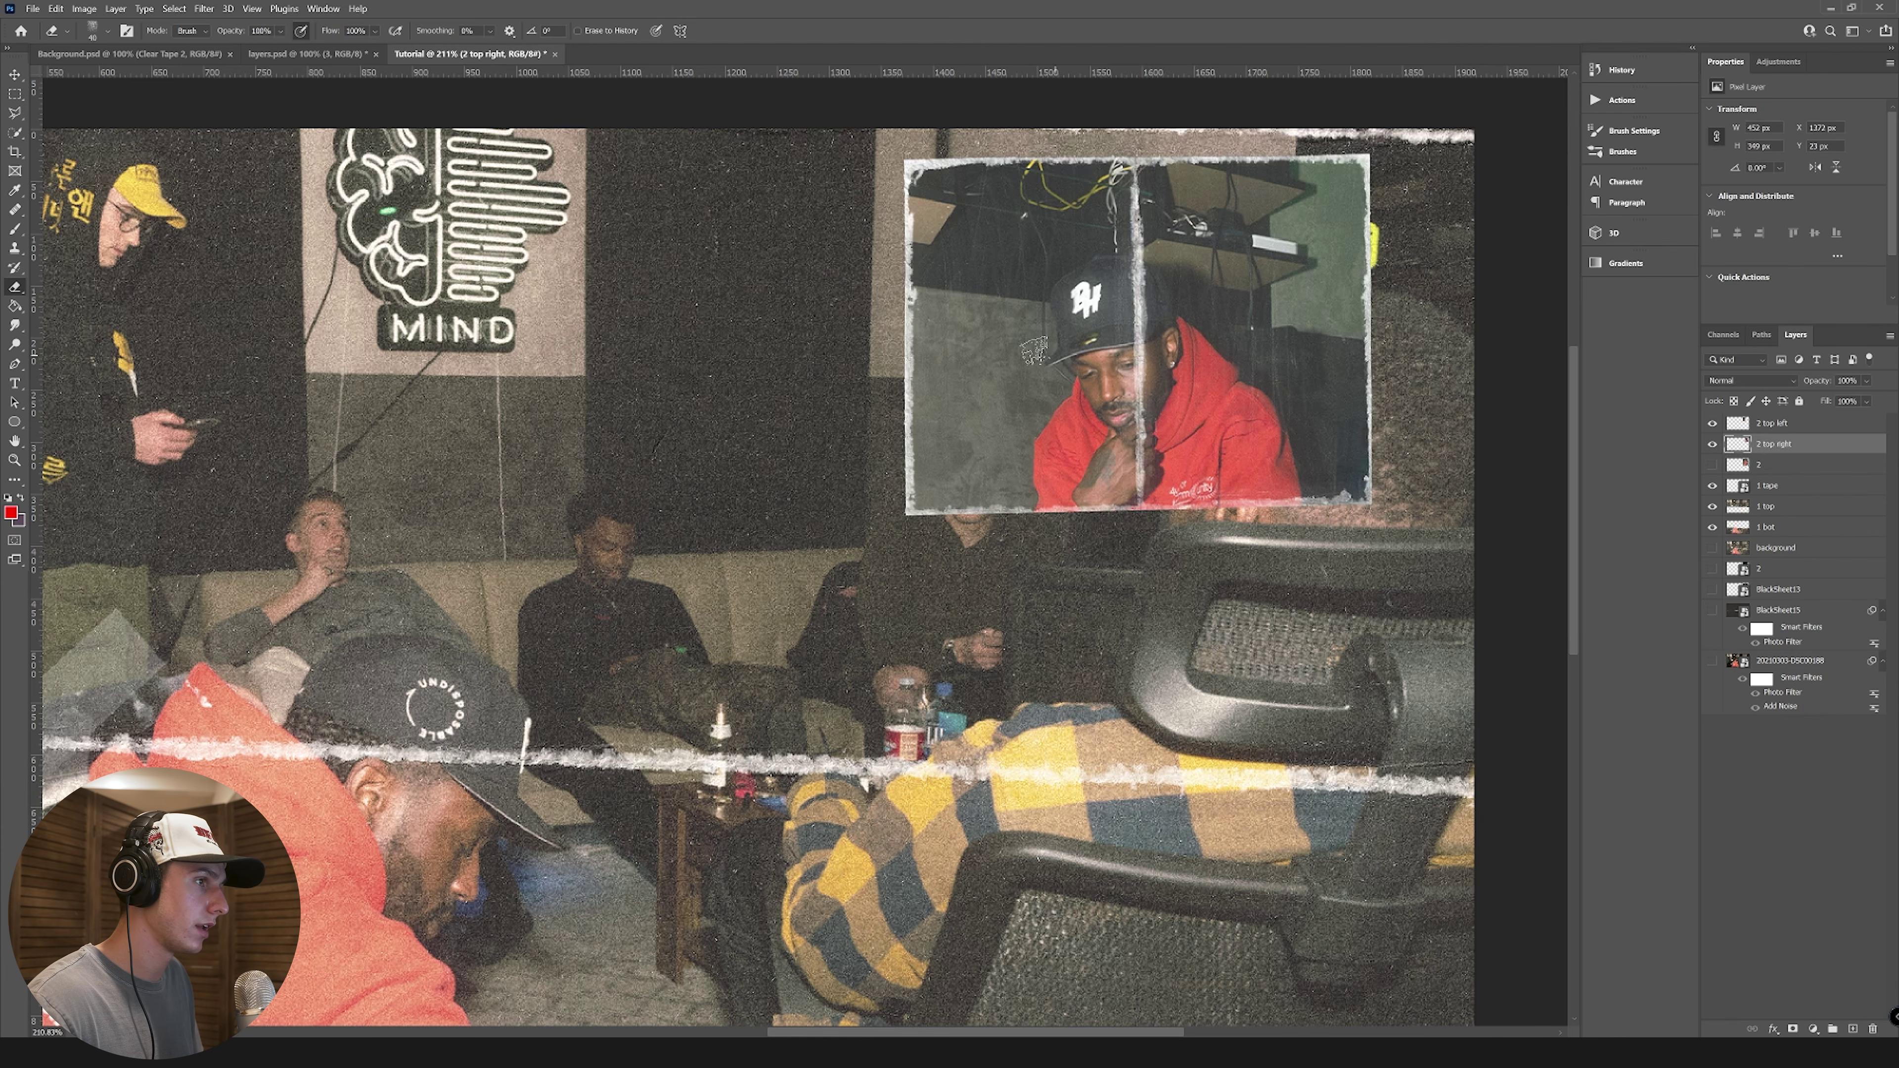
Step: Lasso the chess photo's area below the horizontal fold, copy it to a new layer and delete the merged layer "2"
{"action": "left_click", "coordinate": [1712, 465]}
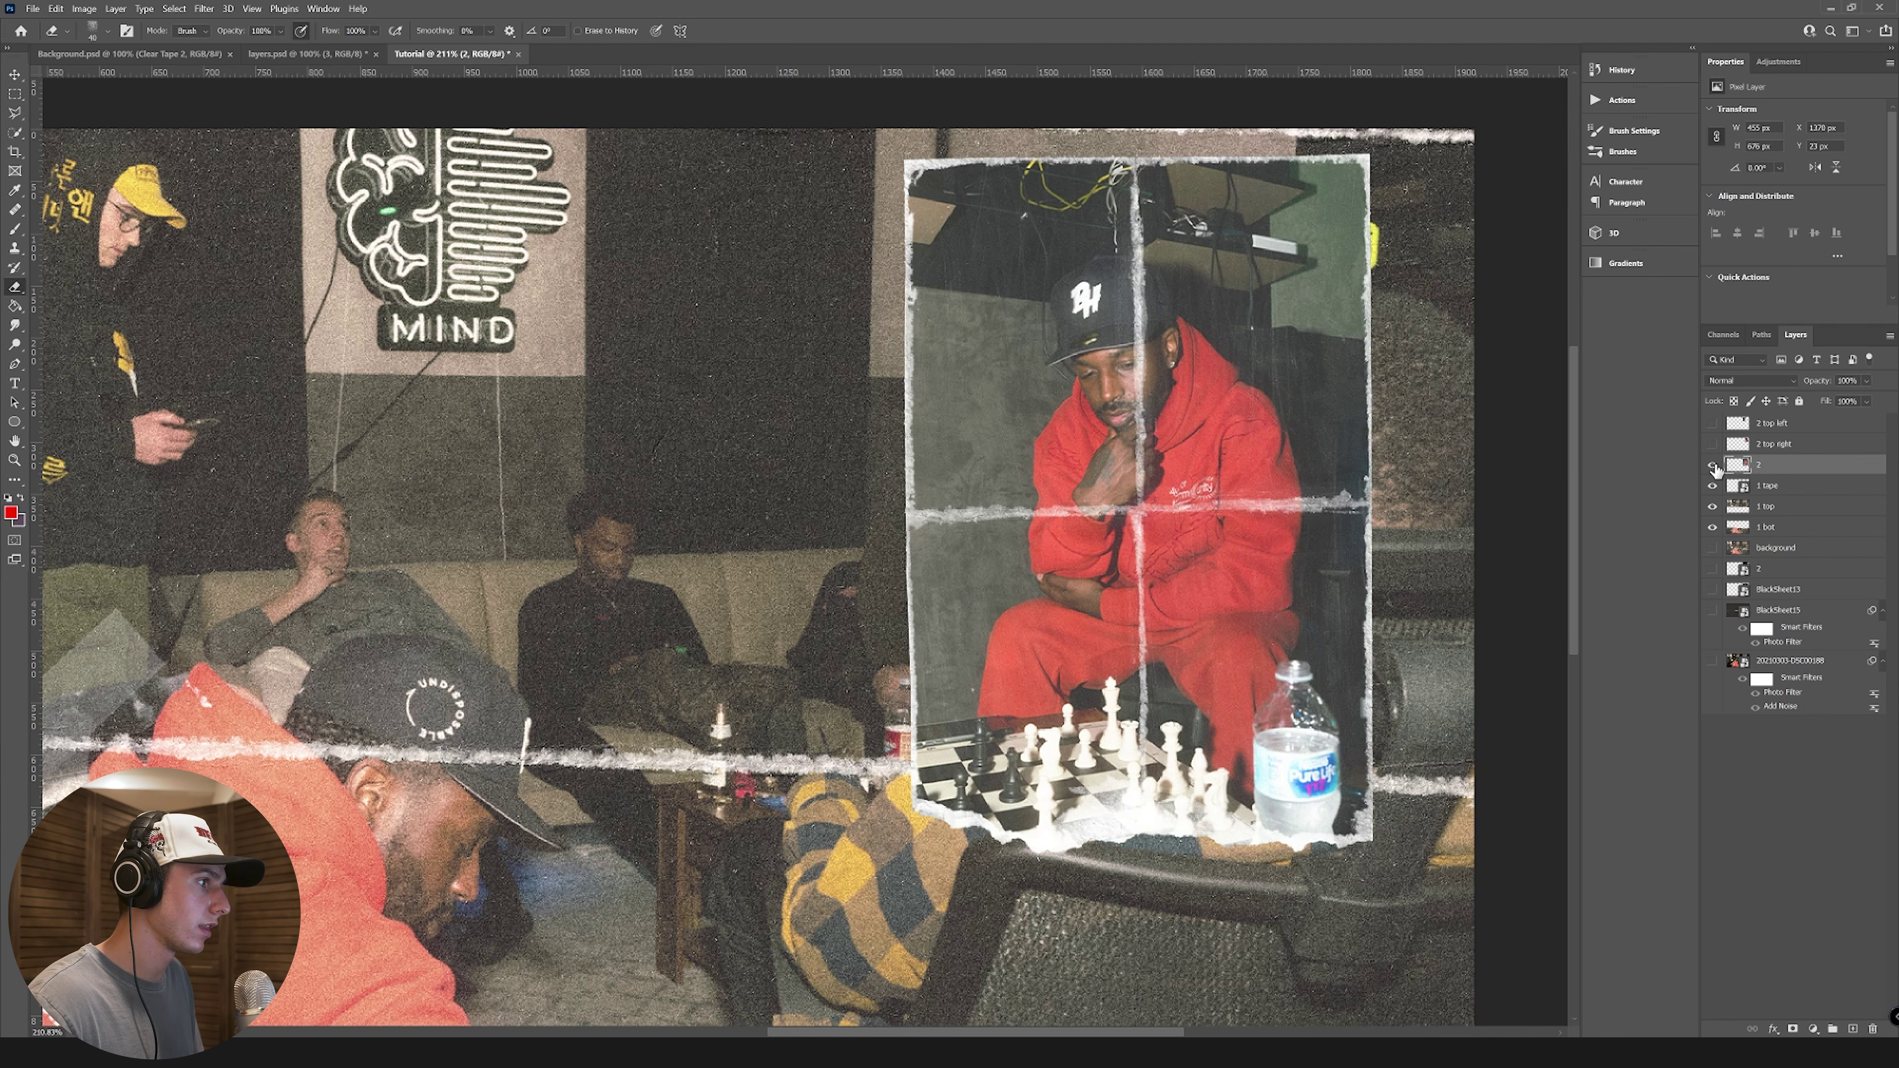
{"action": "left_click", "coordinate": [14, 112]}
{"action": "left_click", "coordinate": [894, 515]}
{"action": "left_click", "coordinate": [1405, 506]}
{"action": "left_click", "coordinate": [1501, 943]}
{"action": "left_click", "coordinate": [715, 880]}
{"action": "left_click", "coordinate": [850, 540]}
{"action": "left_click", "coordinate": [895, 515]}
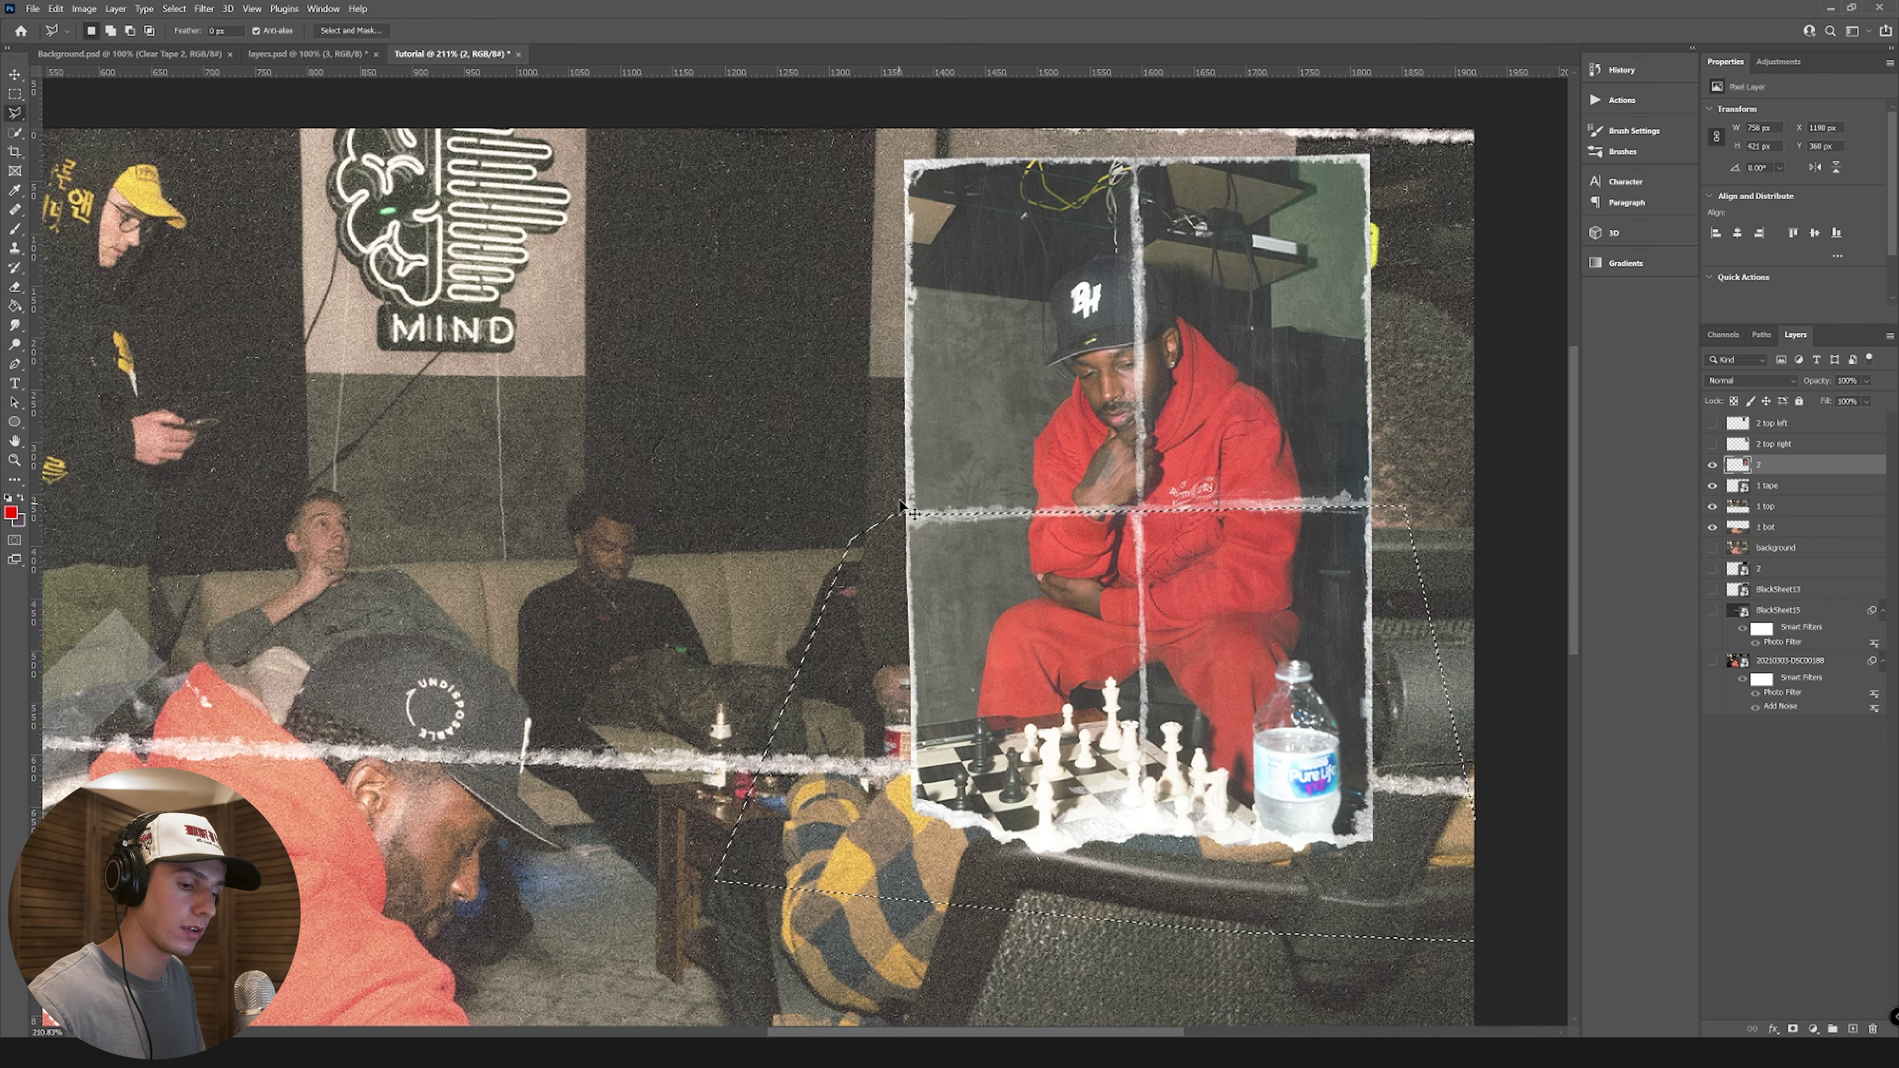
{"action": "key", "text": "ctrl+j"}
{"action": "left_click", "coordinate": [1762, 490]}
{"action": "key", "text": "Delete"}
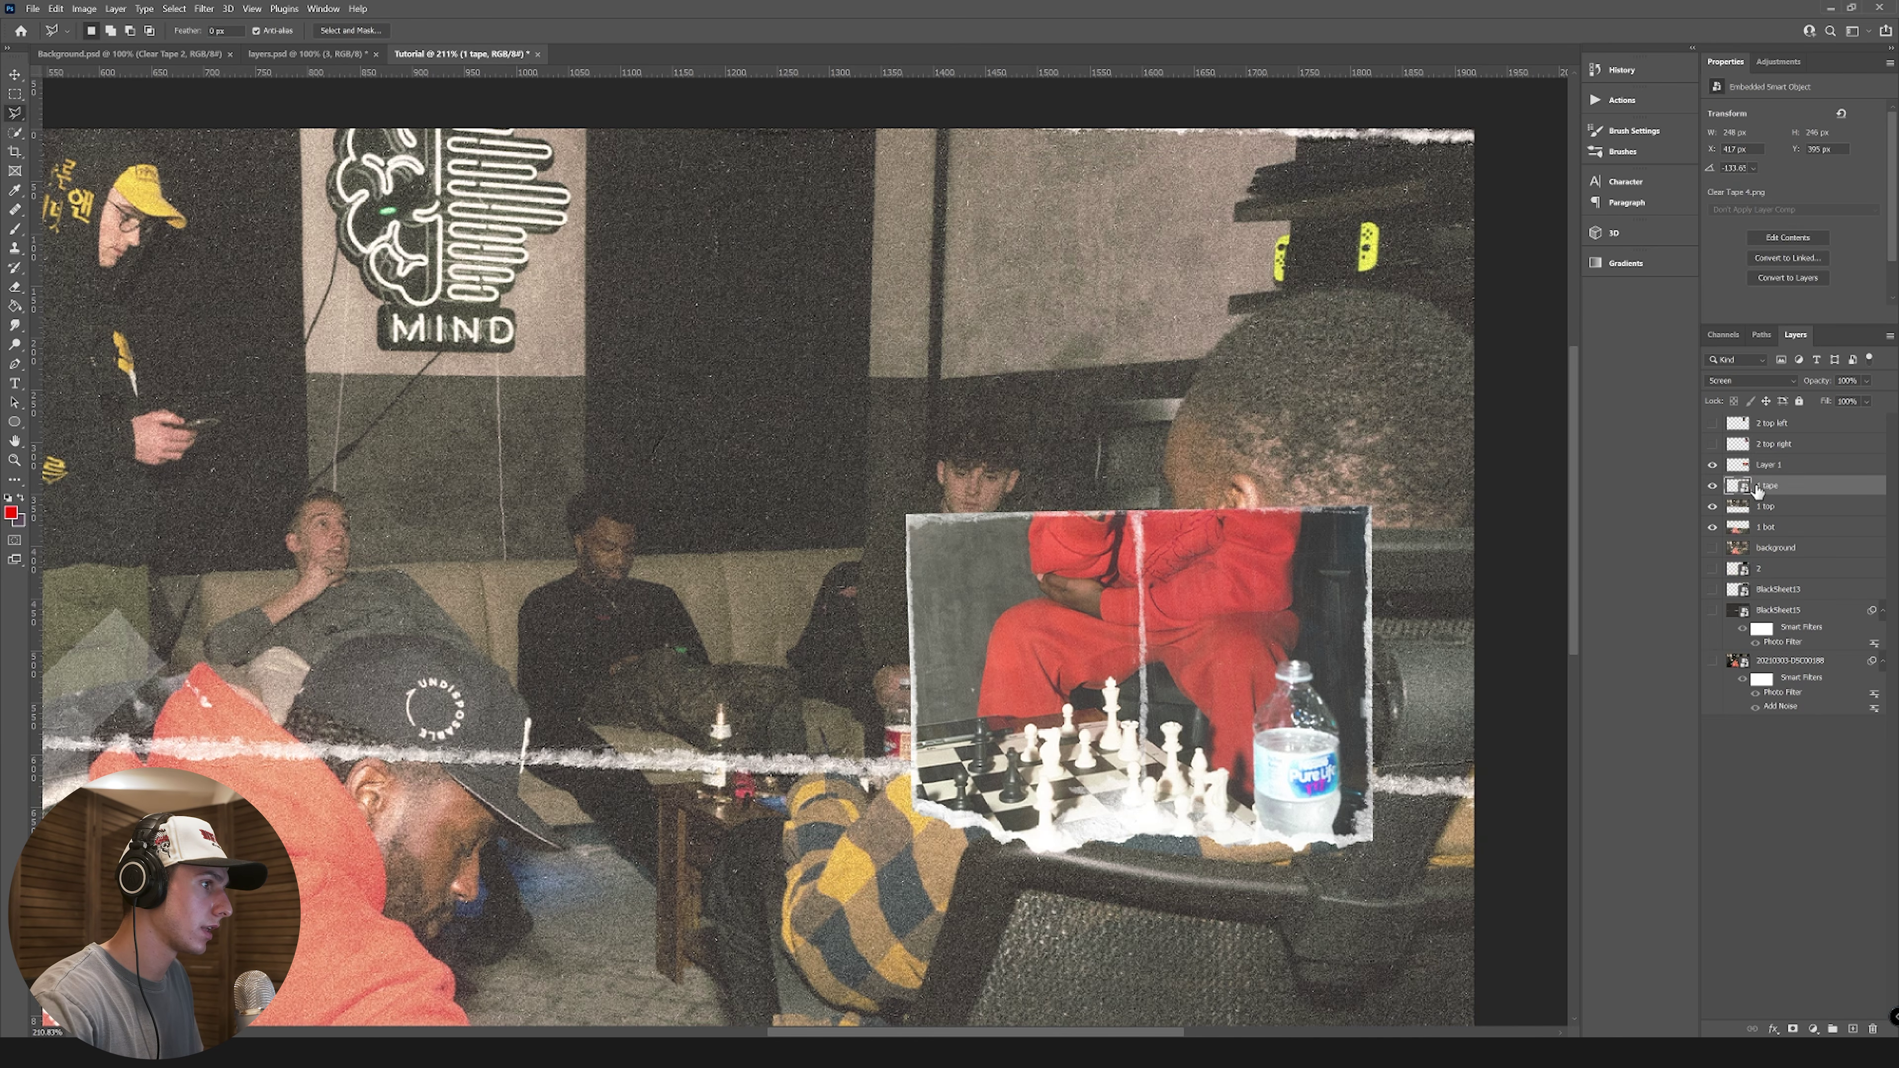
Step: Lasso the lower piece's left half along the vertical fold, copy it to a new layer and hide Layer 1
{"action": "left_click", "coordinate": [1776, 465]}
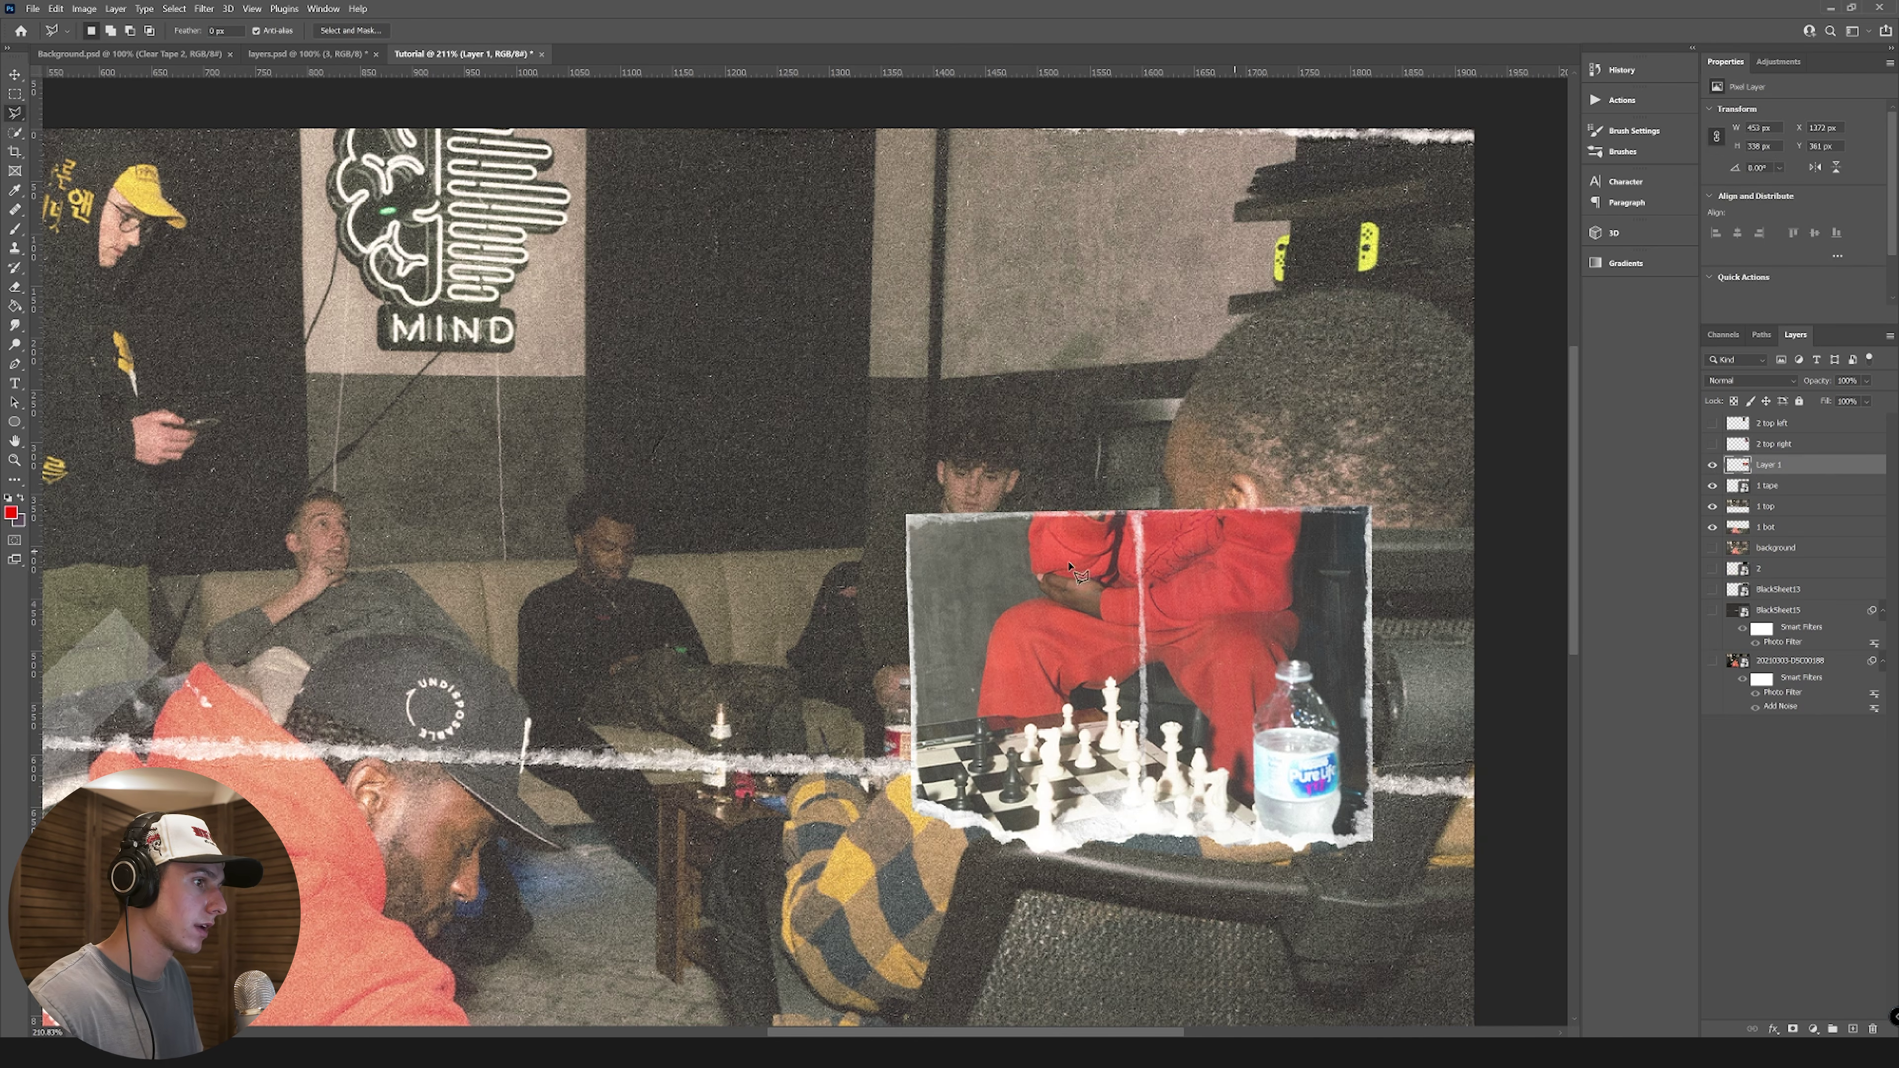
{"action": "left_click", "coordinate": [1133, 501]}
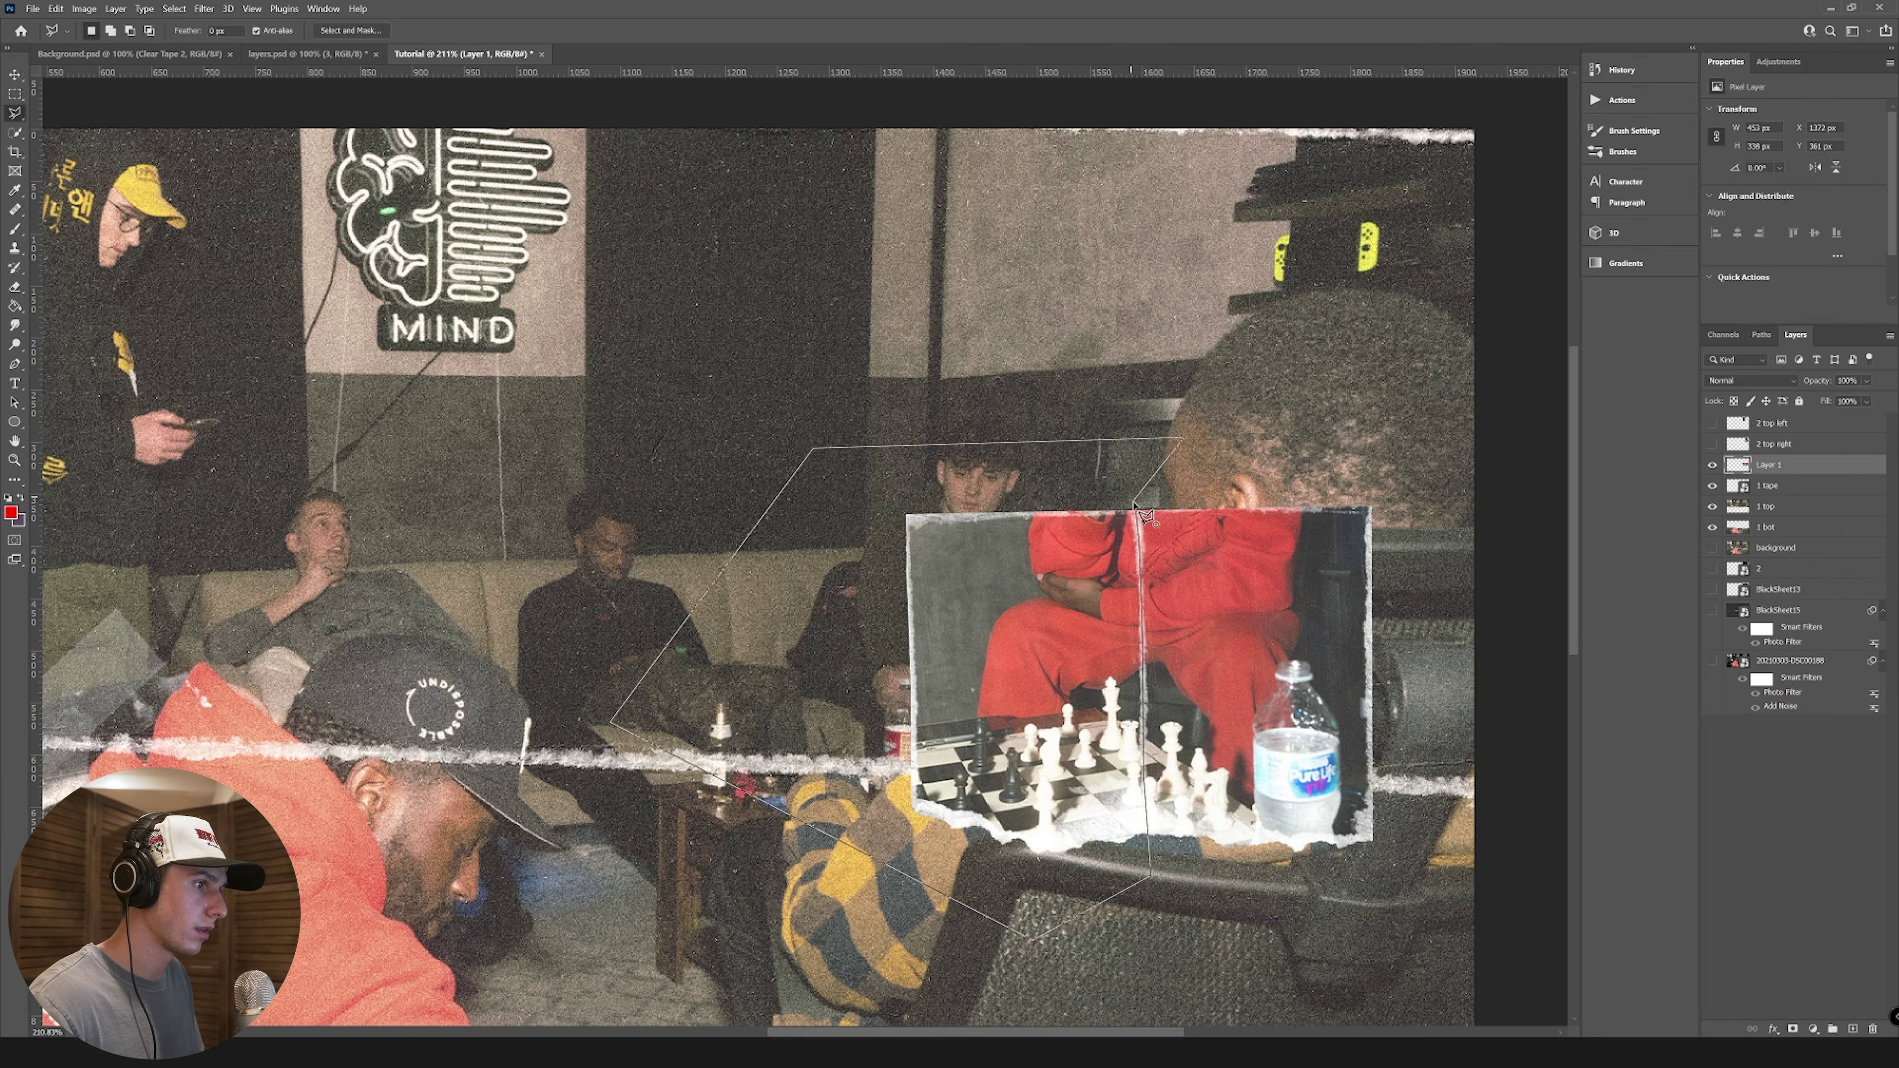
{"action": "left_click", "coordinate": [1136, 504]}
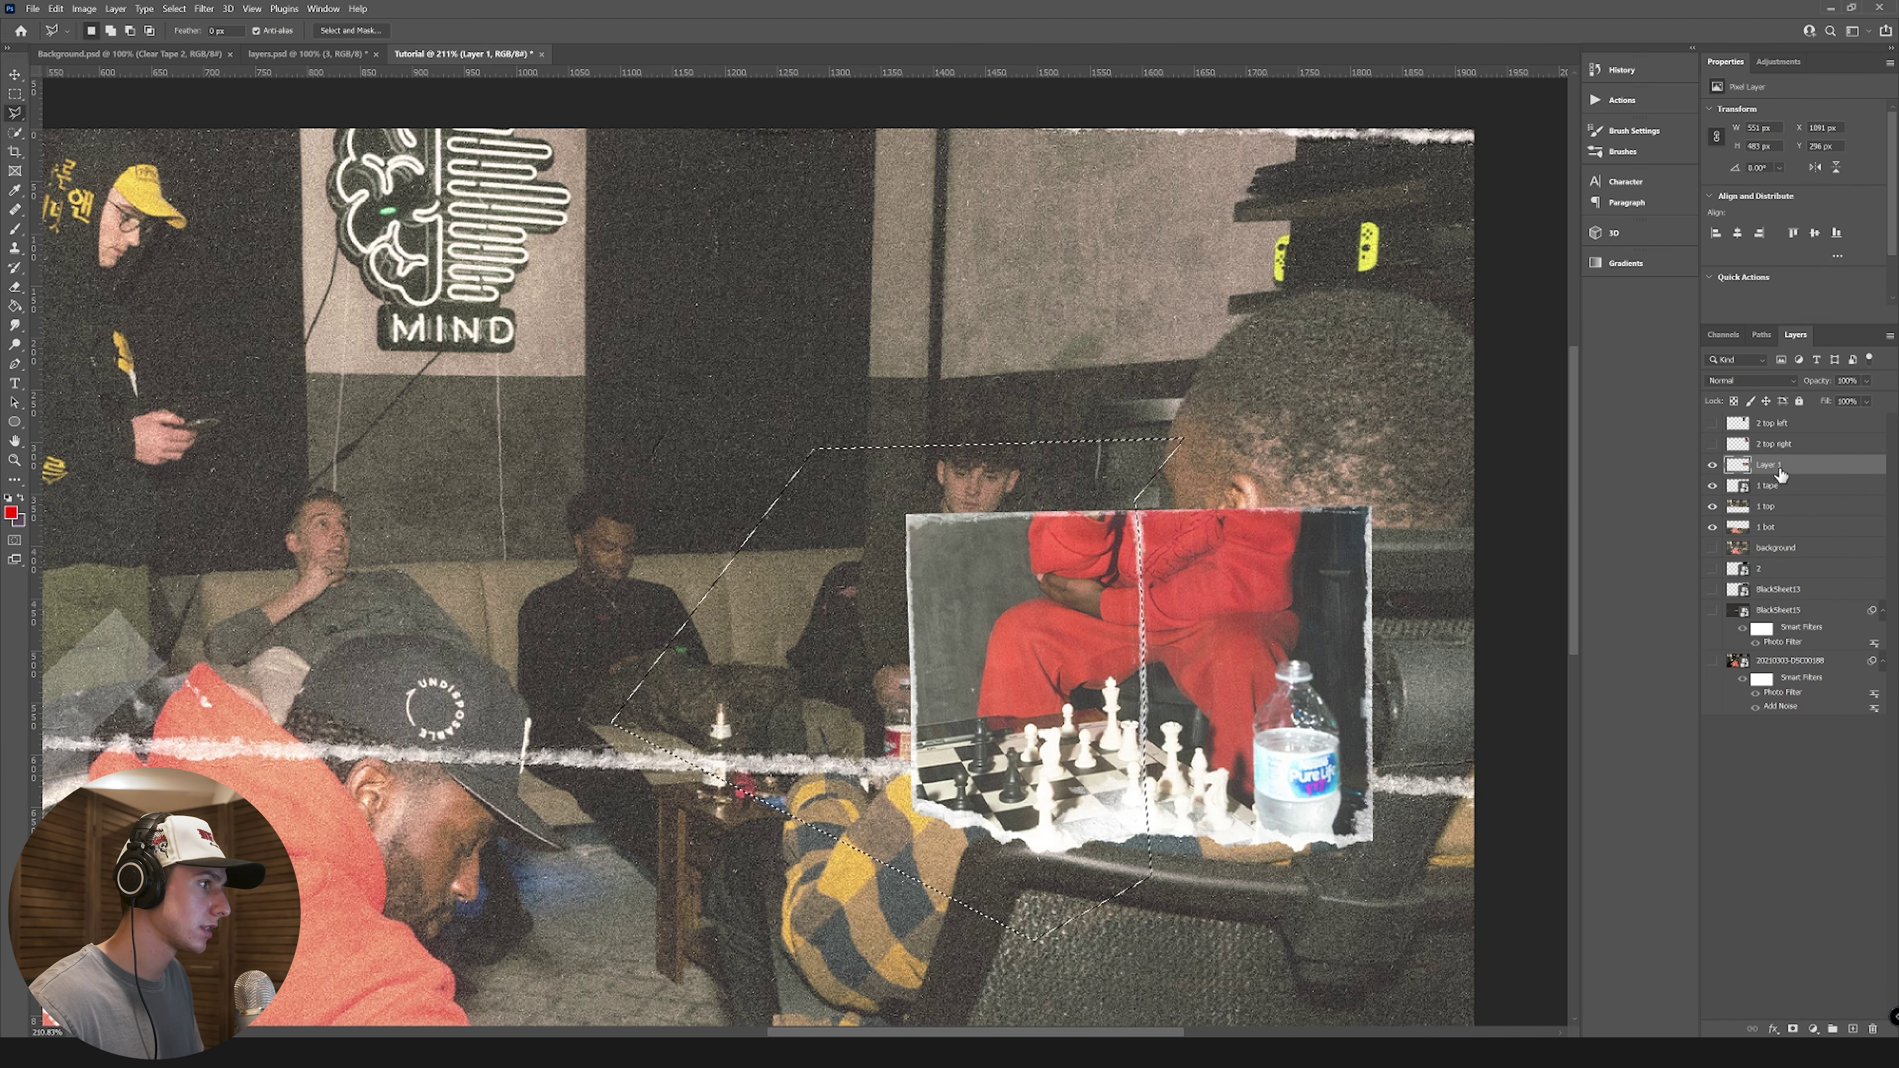
{"action": "key", "text": "ctrl+j"}
{"action": "left_click", "coordinate": [1713, 486]}
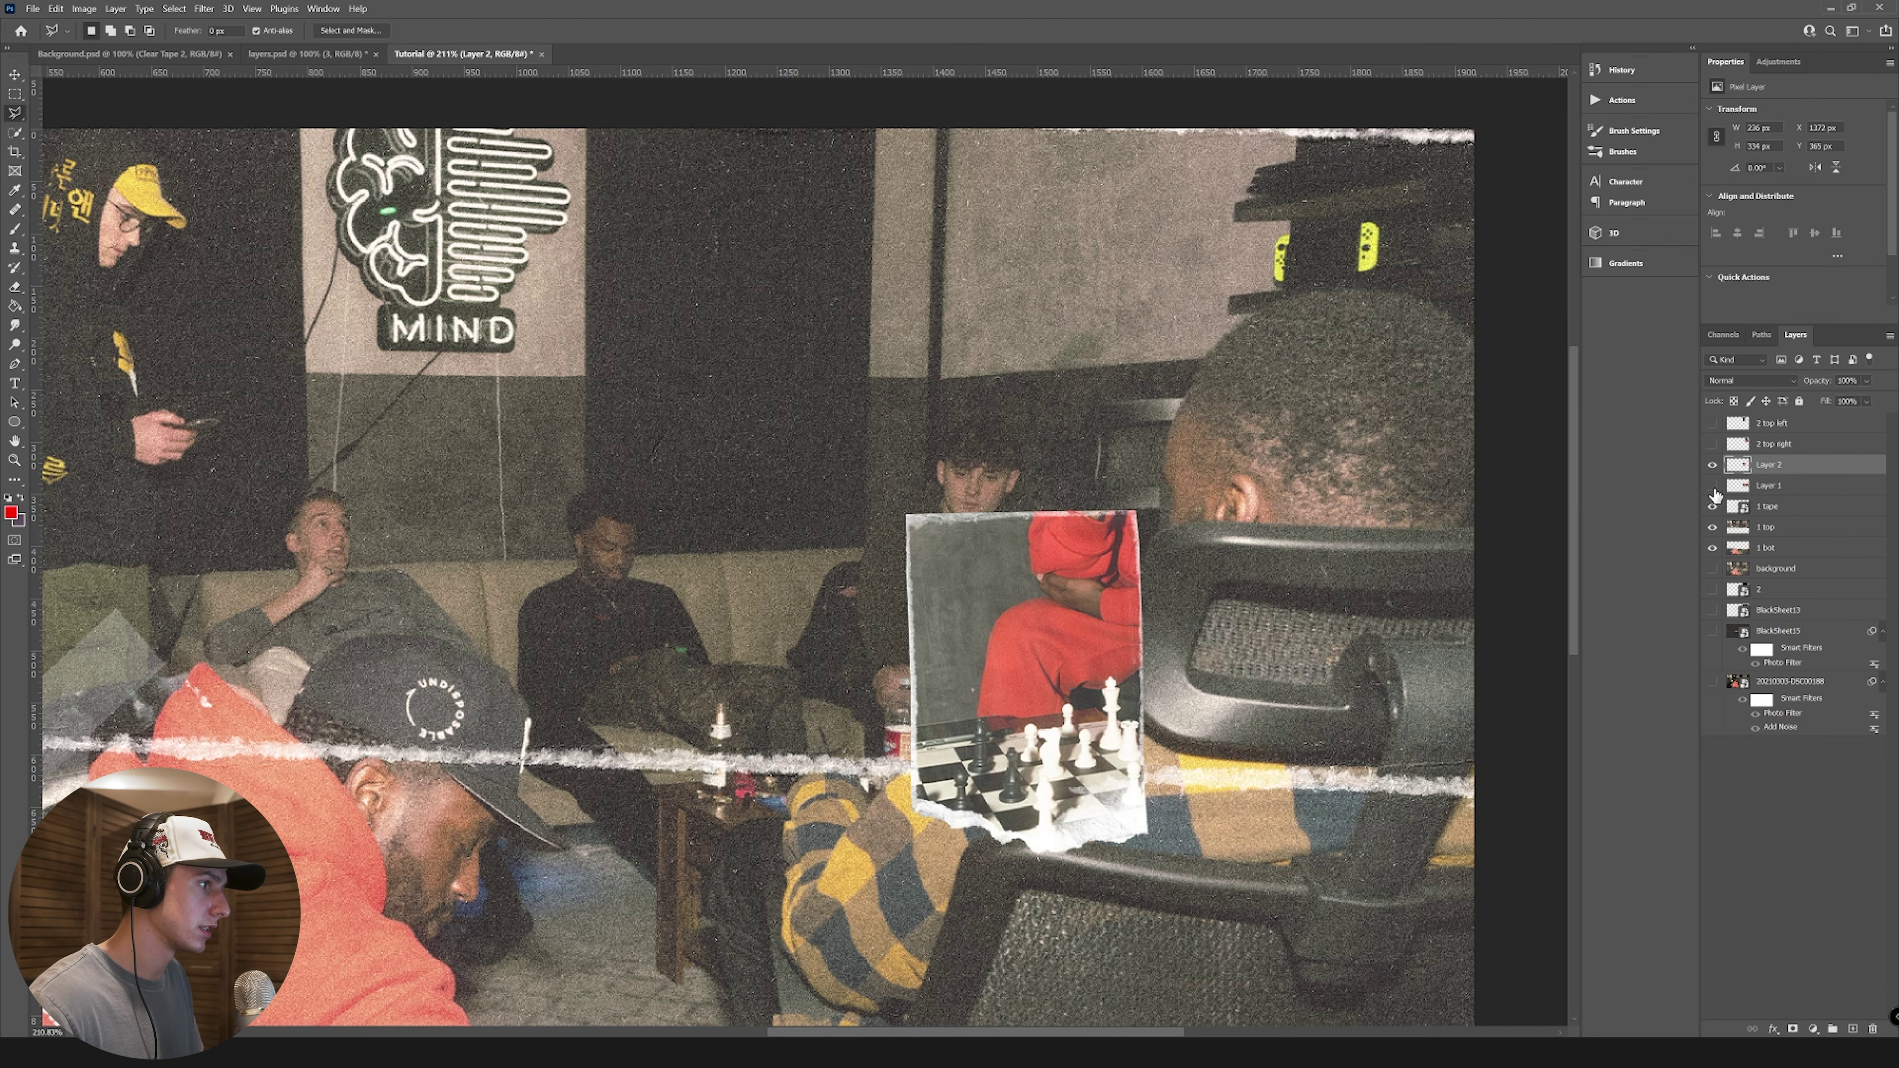
Step: Rename the lower-left quarter's layer "2 bot left"
{"action": "double_click", "coordinate": [1769, 464]}
{"action": "type", "text": "2 bot lef"}
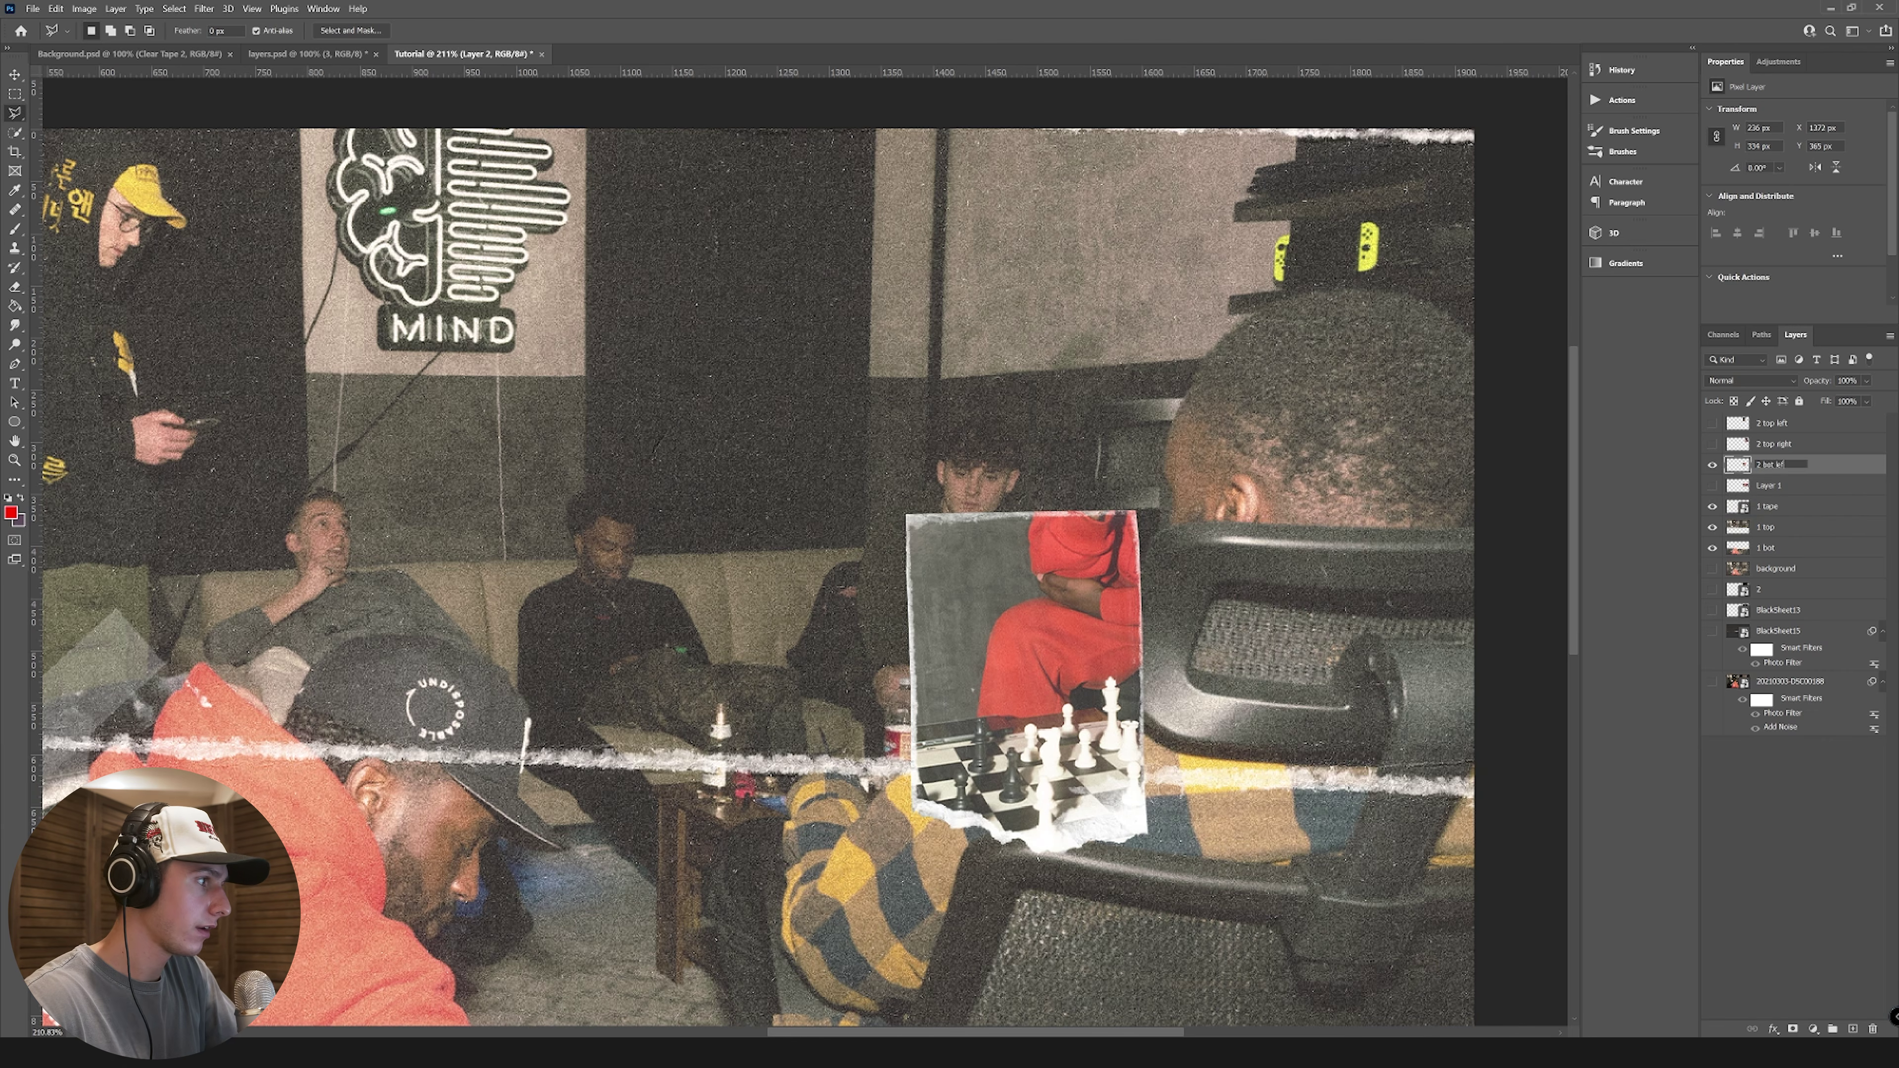
{"action": "type", "text": "t"}
{"action": "key", "text": "Return"}
Step: Show Layer 1 with "2 bot left" hidden, and remove the area matching the "2 bot left" outline from it
{"action": "left_click", "coordinate": [1713, 486]}
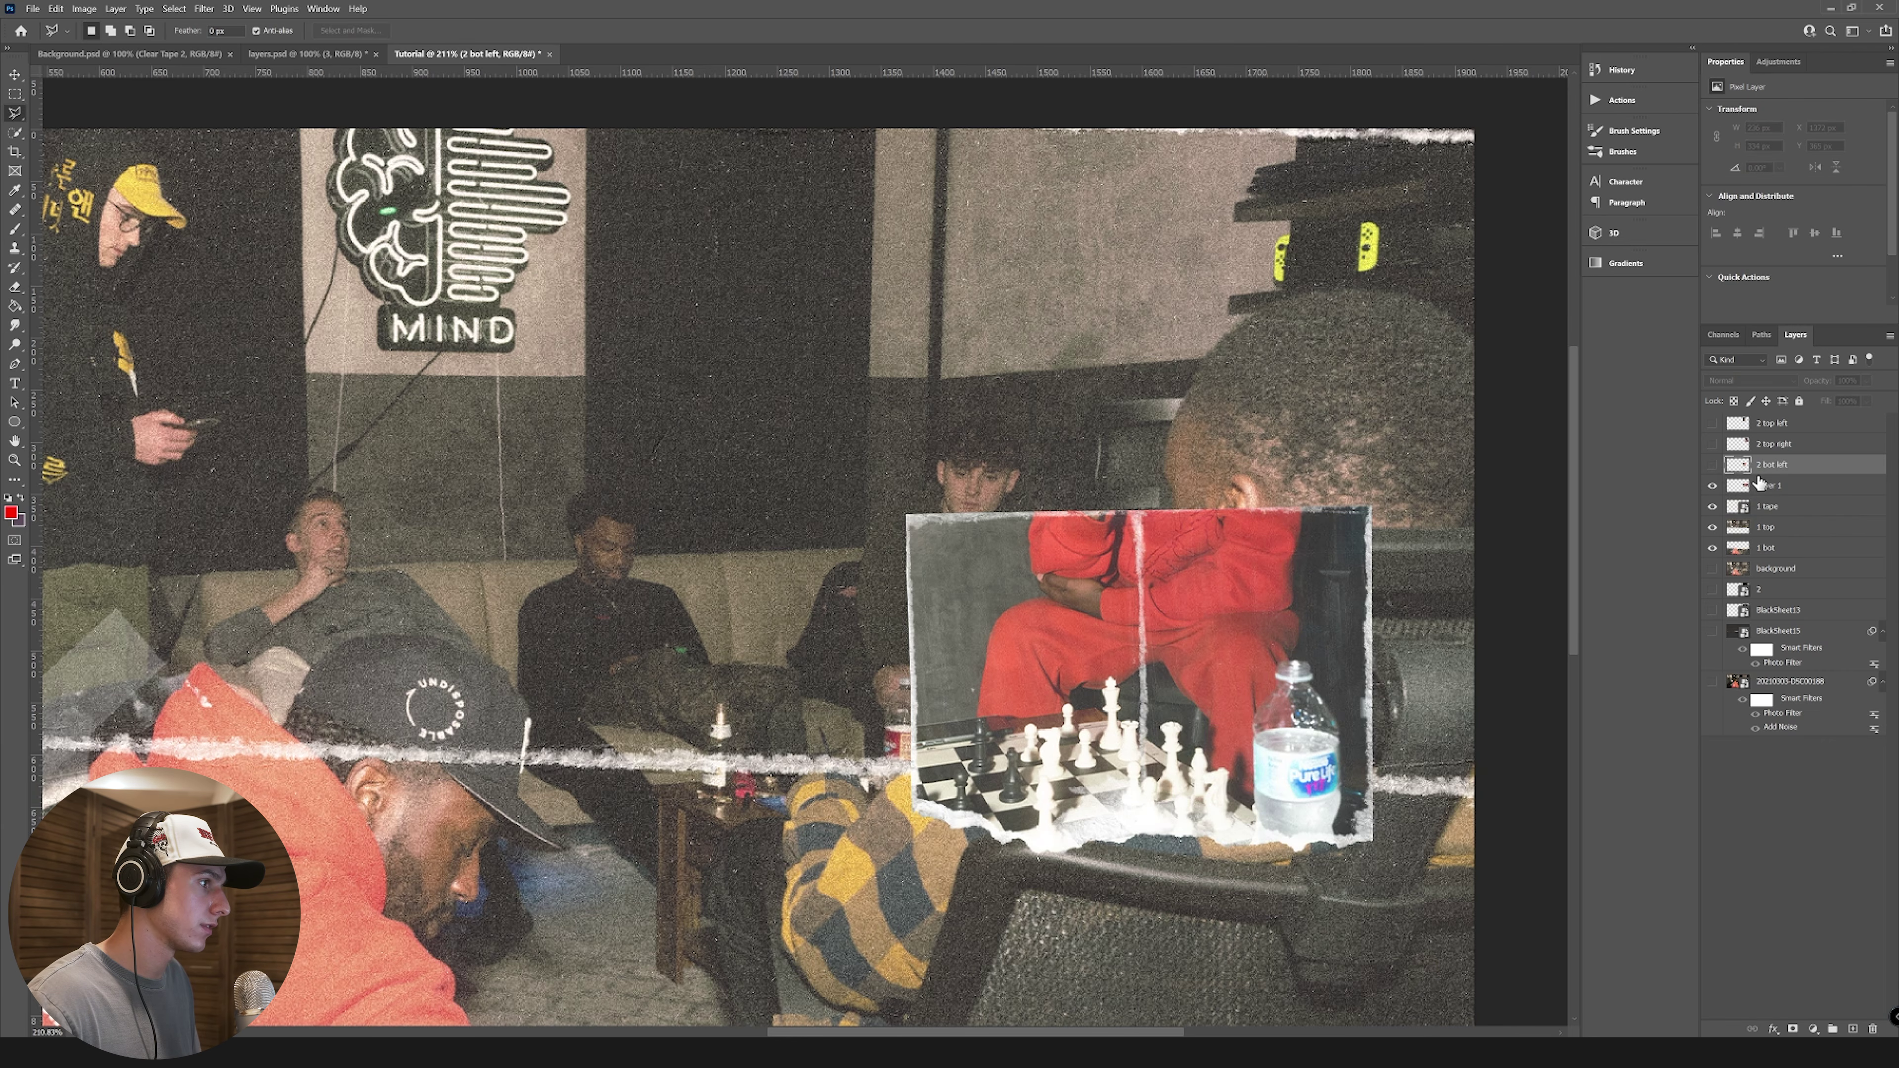
{"action": "left_click", "coordinate": [1742, 468], "text": "ctrl"}
{"action": "left_click", "coordinate": [1812, 490]}
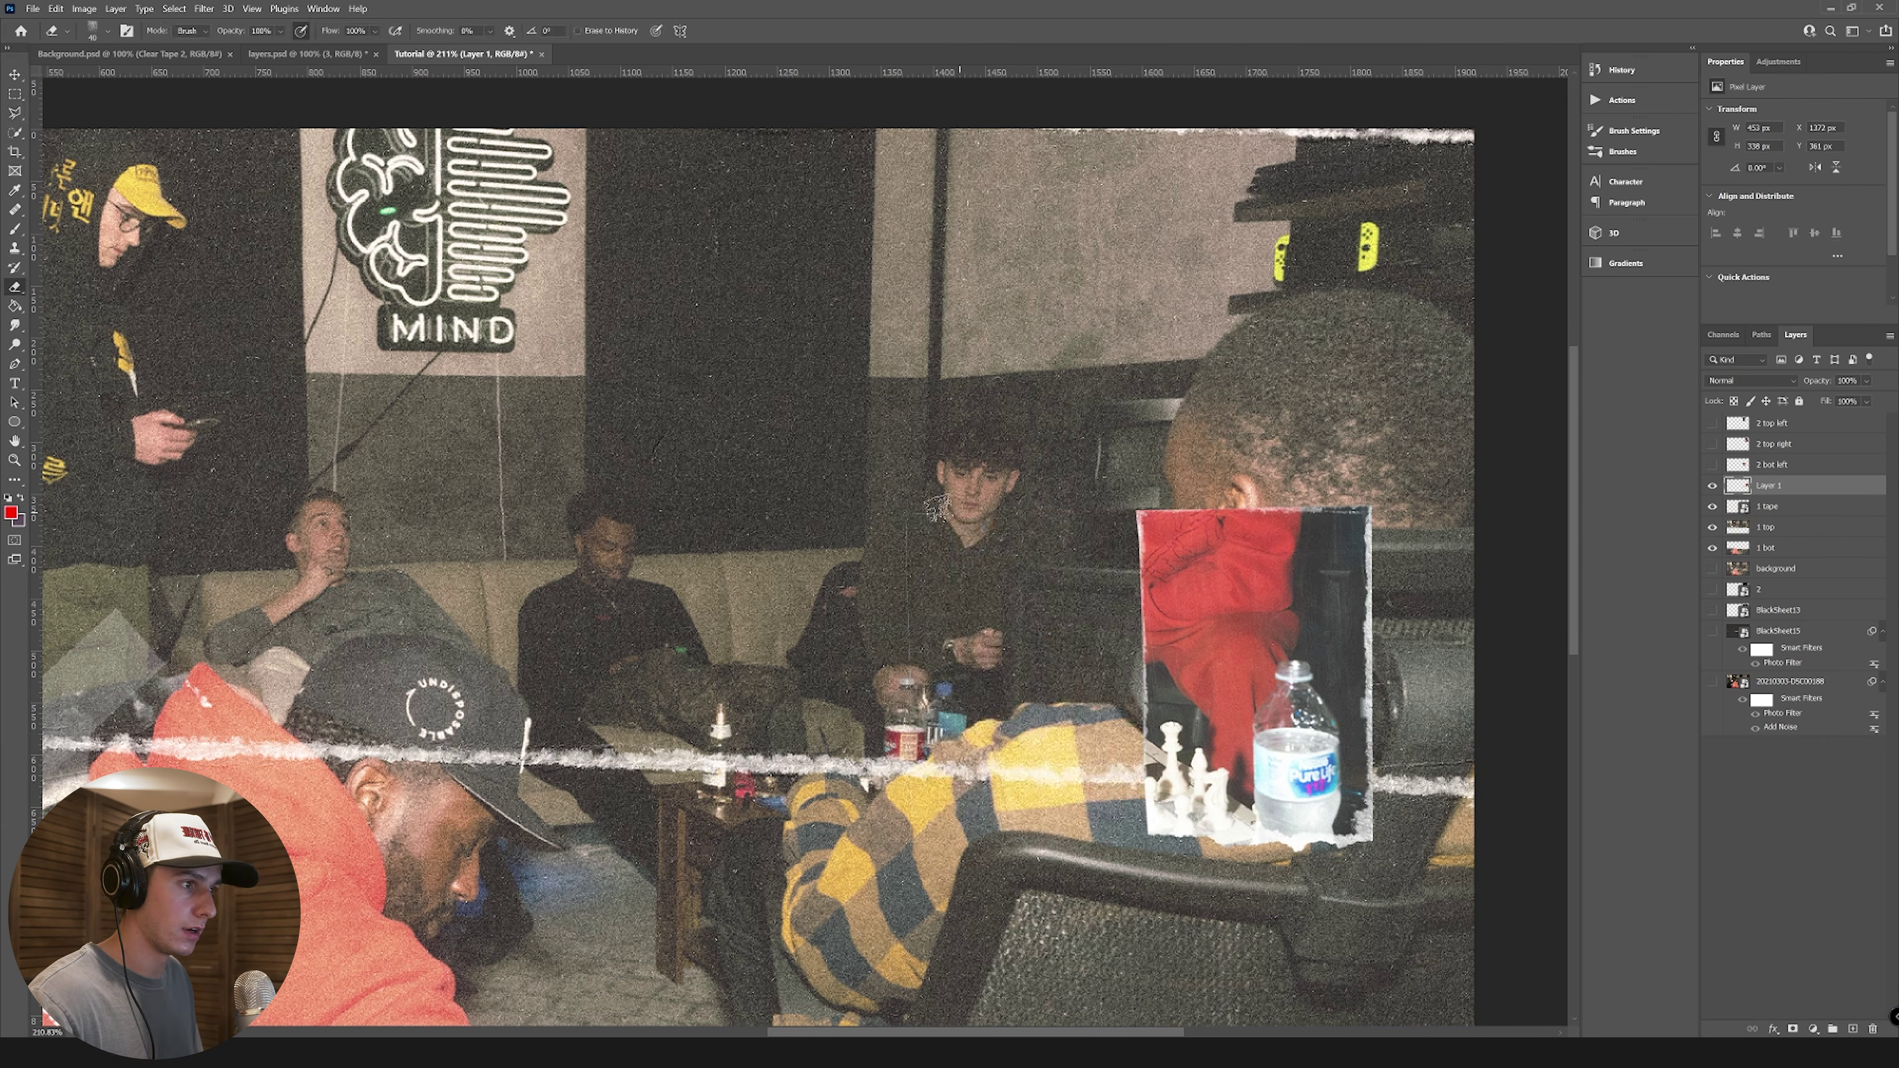
Step: Rename the lower-right quarter's layer "2 bot right" and make all four quarter layers visible
{"action": "double_click", "coordinate": [1769, 486]}
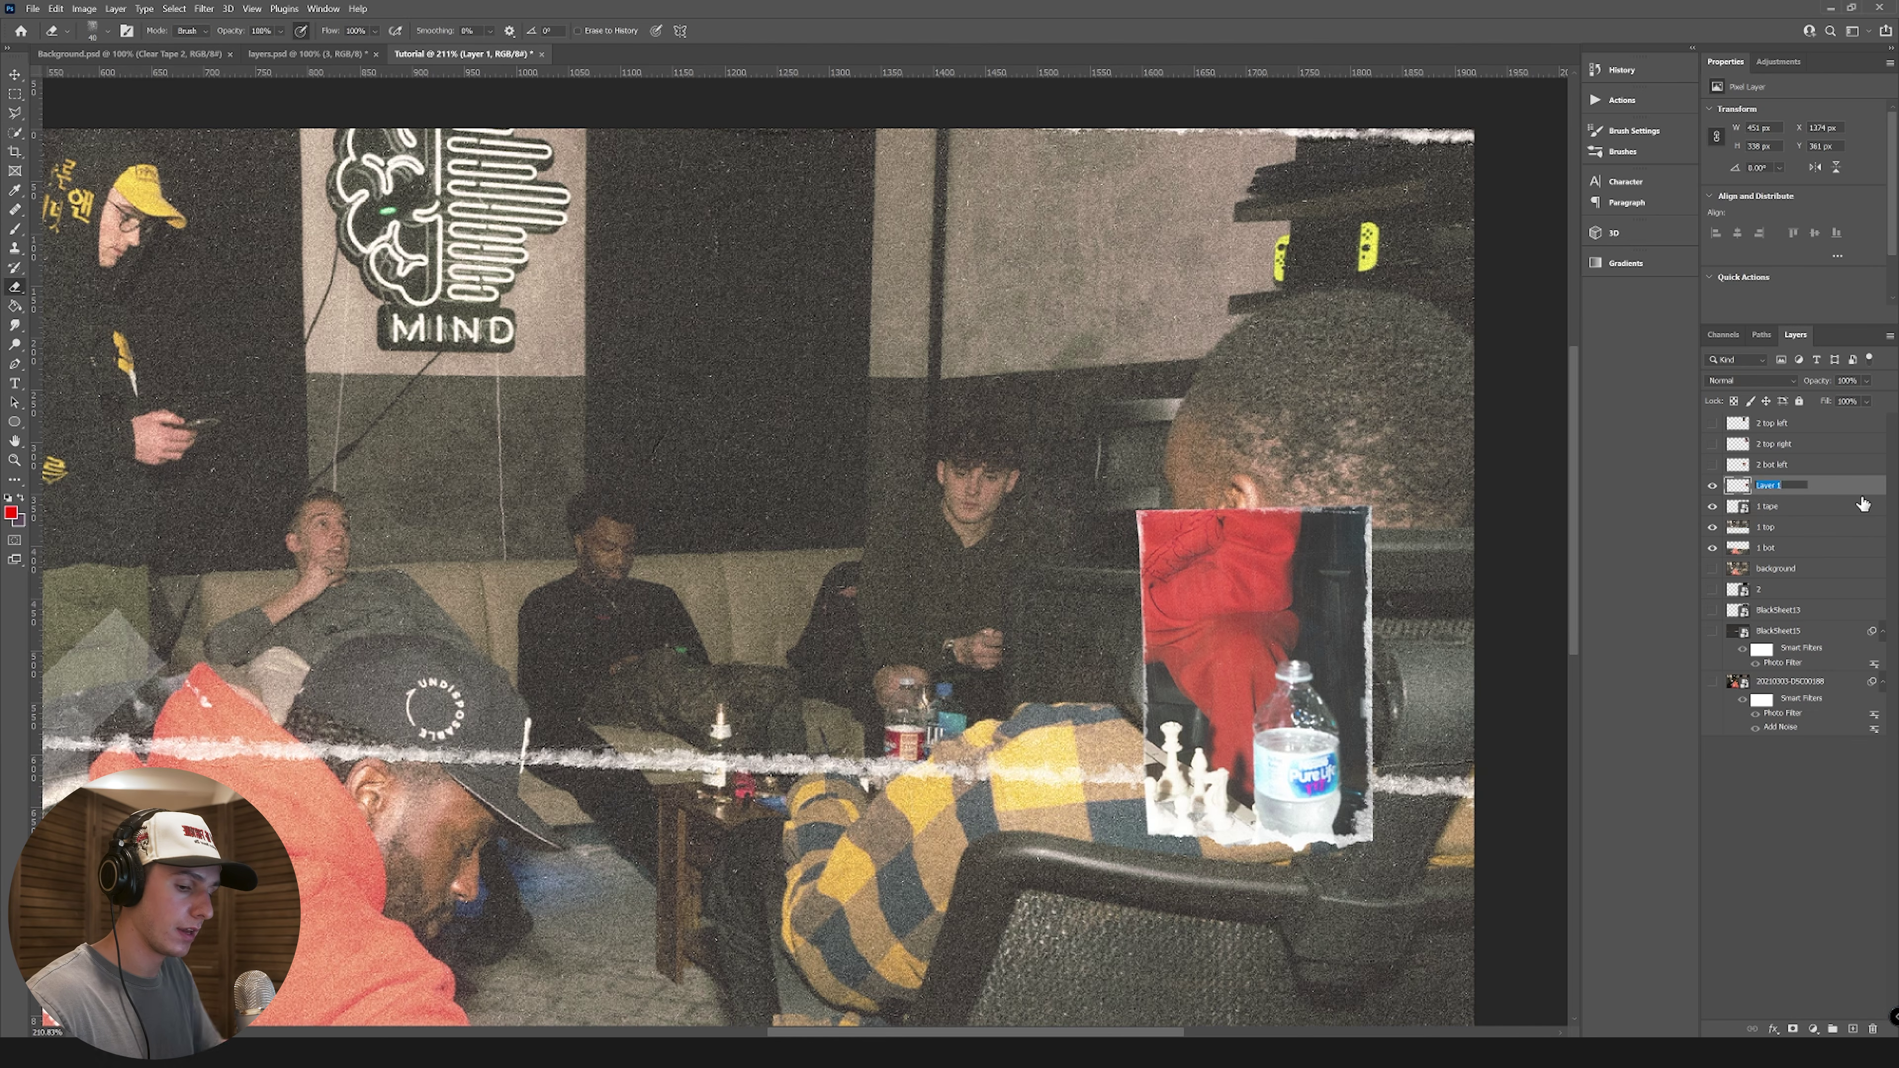
{"action": "type", "text": "2 bot right"}
{"action": "key", "text": "Return"}
{"action": "left_click_drag", "start_coordinate": [1712, 465], "coordinate": [1713, 423]}
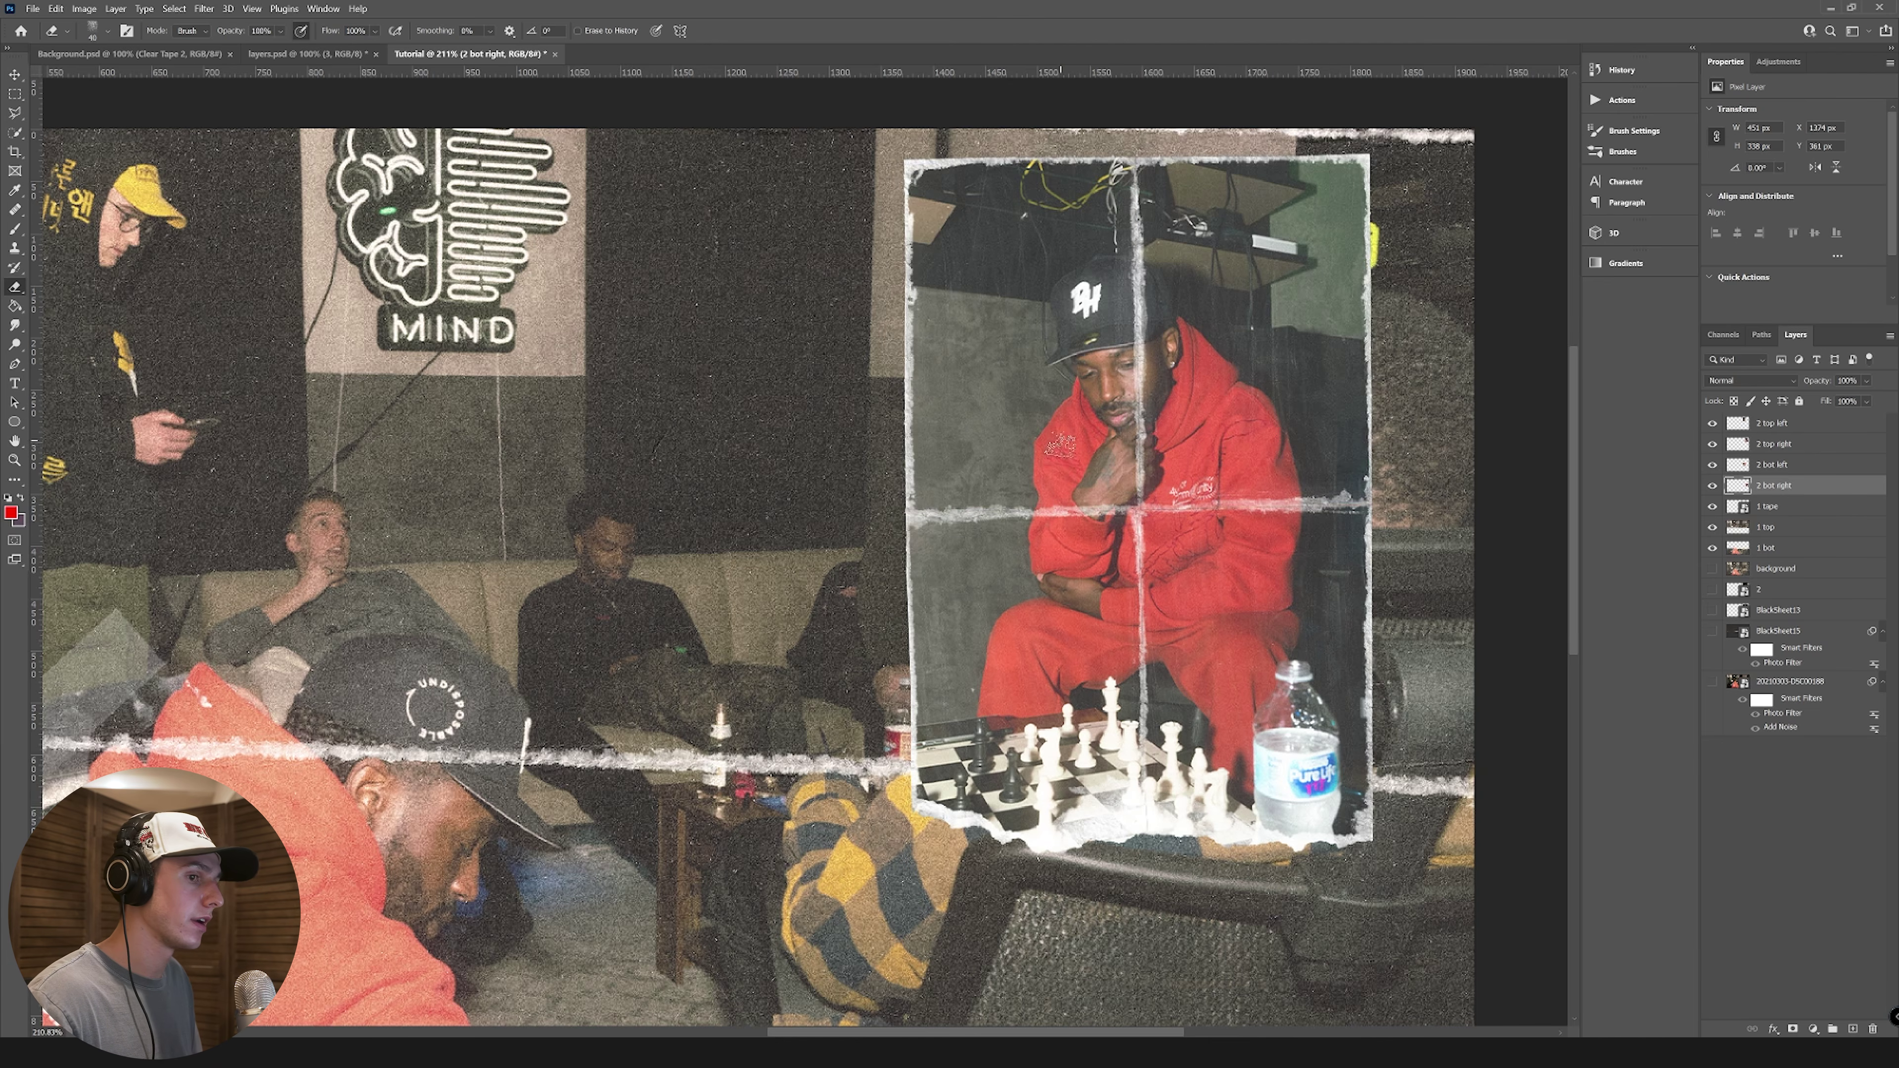
Step: Move the four quarters of the chess photo slightly apart so narrow gaps open along the folds
{"action": "scroll", "coordinate": [1487, 700], "scroll_direction": "up", "scroll_amount": 2}
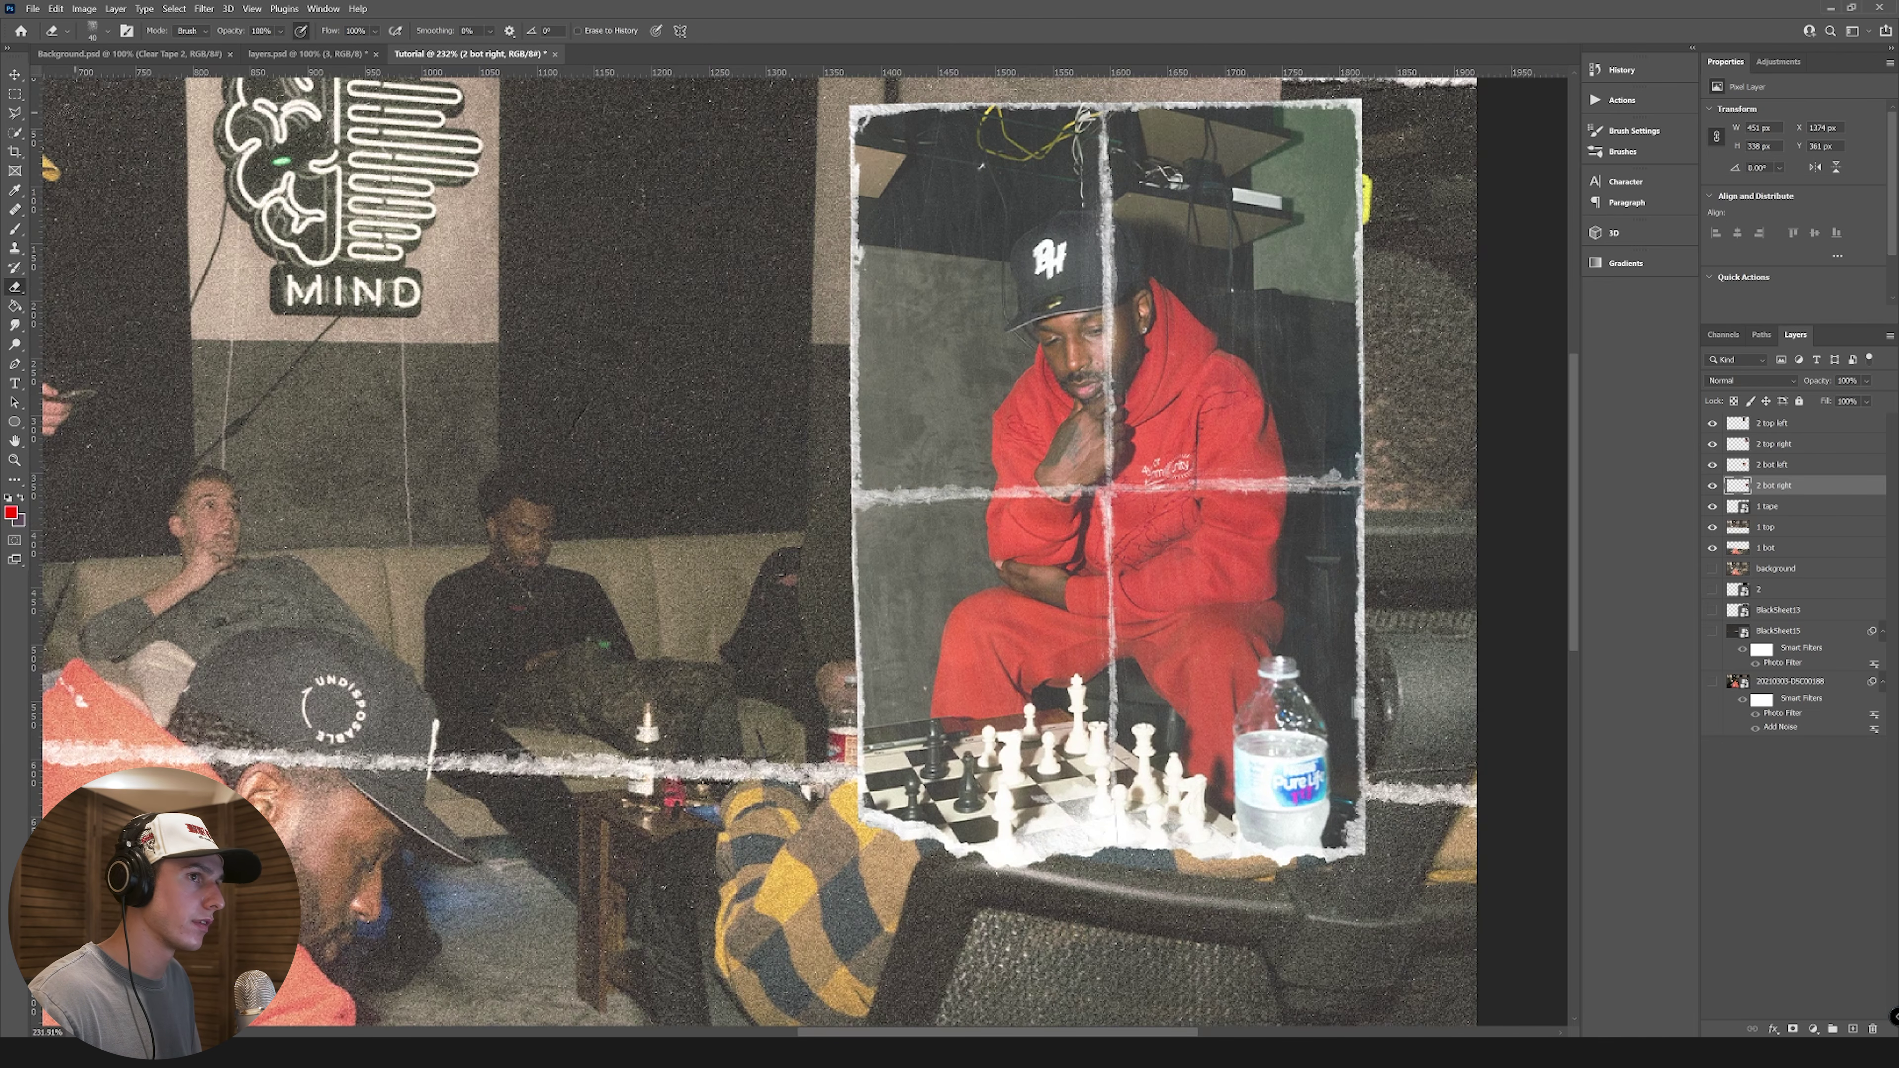
{"action": "left_click", "coordinate": [11, 79]}
{"action": "left_click_drag", "start_coordinate": [999, 265], "coordinate": [990, 257]}
{"action": "left_click_drag", "start_coordinate": [1233, 285], "coordinate": [1232, 275]}
{"action": "left_click_drag", "start_coordinate": [1224, 634], "coordinate": [1233, 630]}
{"action": "left_click_drag", "start_coordinate": [988, 621], "coordinate": [985, 623]}
{"action": "left_click", "coordinate": [1450, 527]}
{"action": "scroll", "coordinate": [1425, 545], "scroll_direction": "down", "scroll_amount": 8}
{"action": "scroll", "coordinate": [1230, 490], "scroll_direction": "up", "scroll_amount": 13}
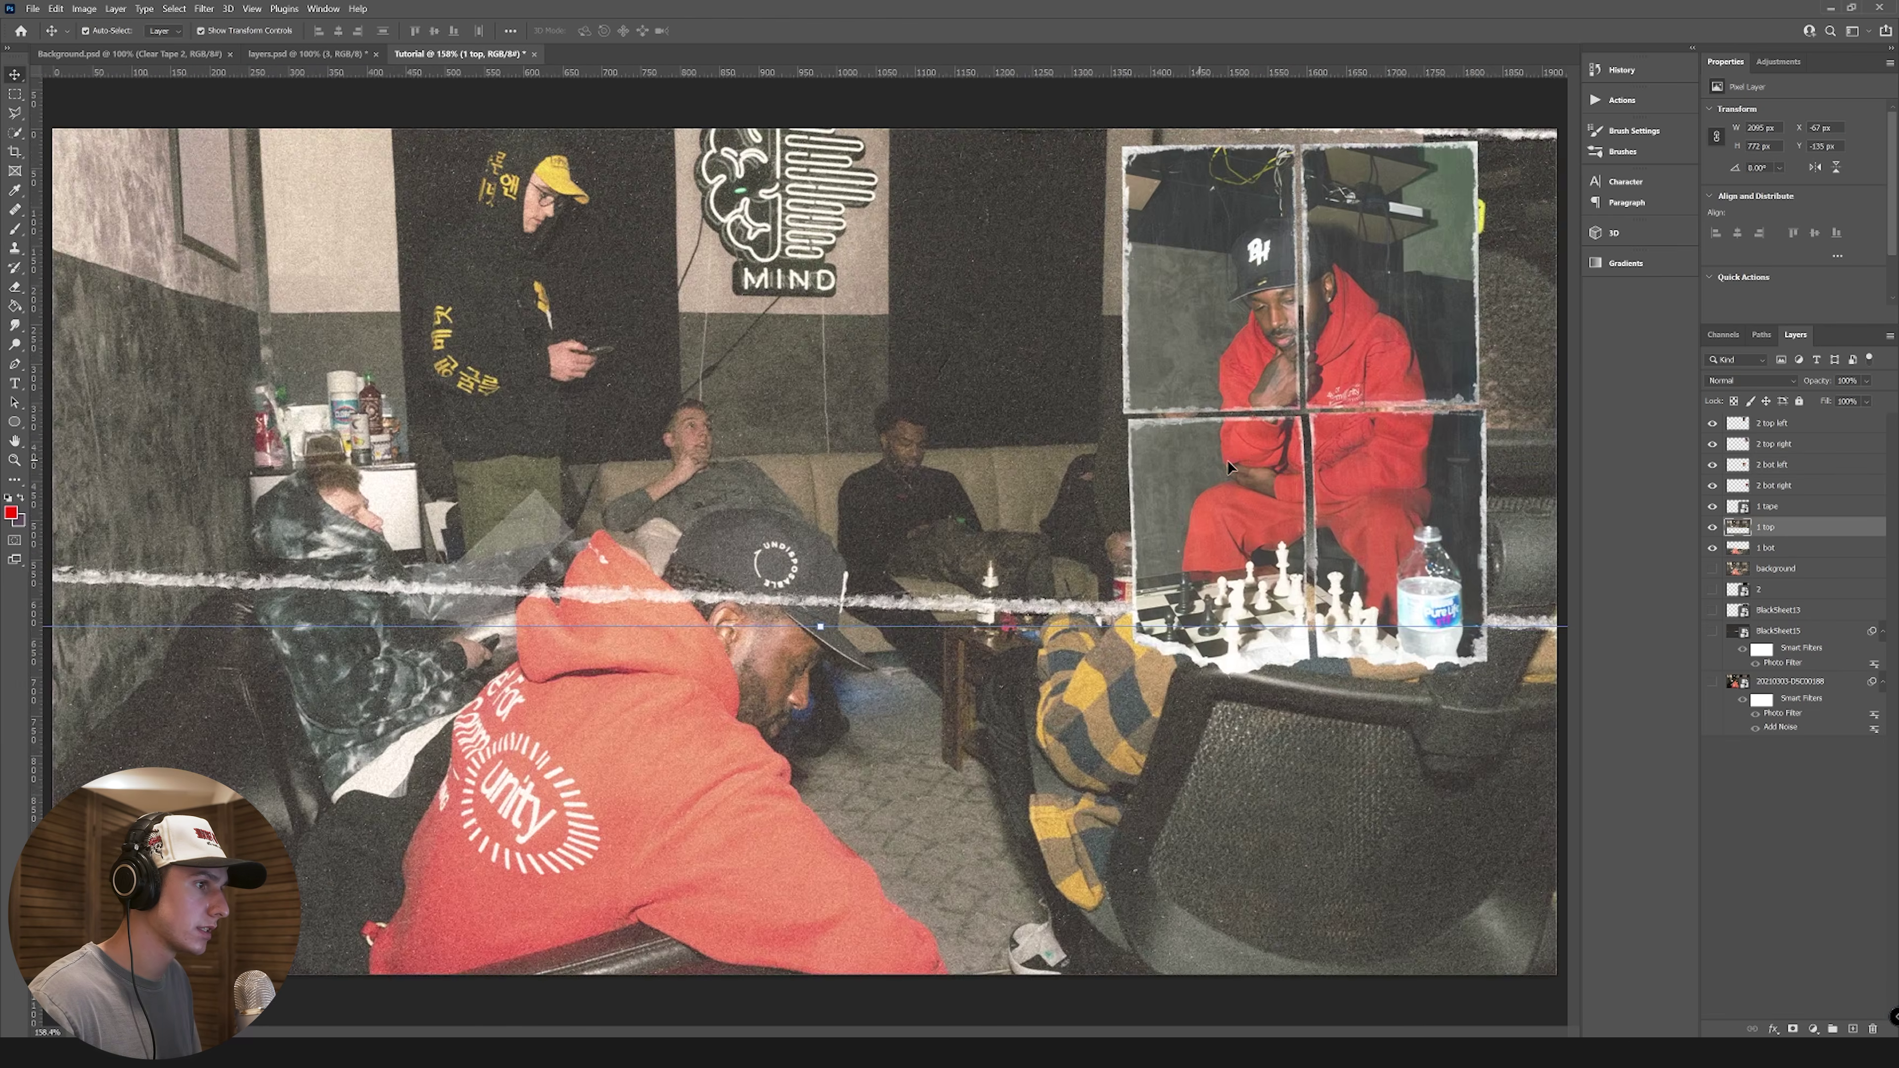
Step: Erase stray remnants along the inner fold edges of the "2 bot right" piece with a much smaller Eraser brush
{"action": "left_click", "coordinate": [1176, 432]}
{"action": "left_click", "coordinate": [15, 286]}
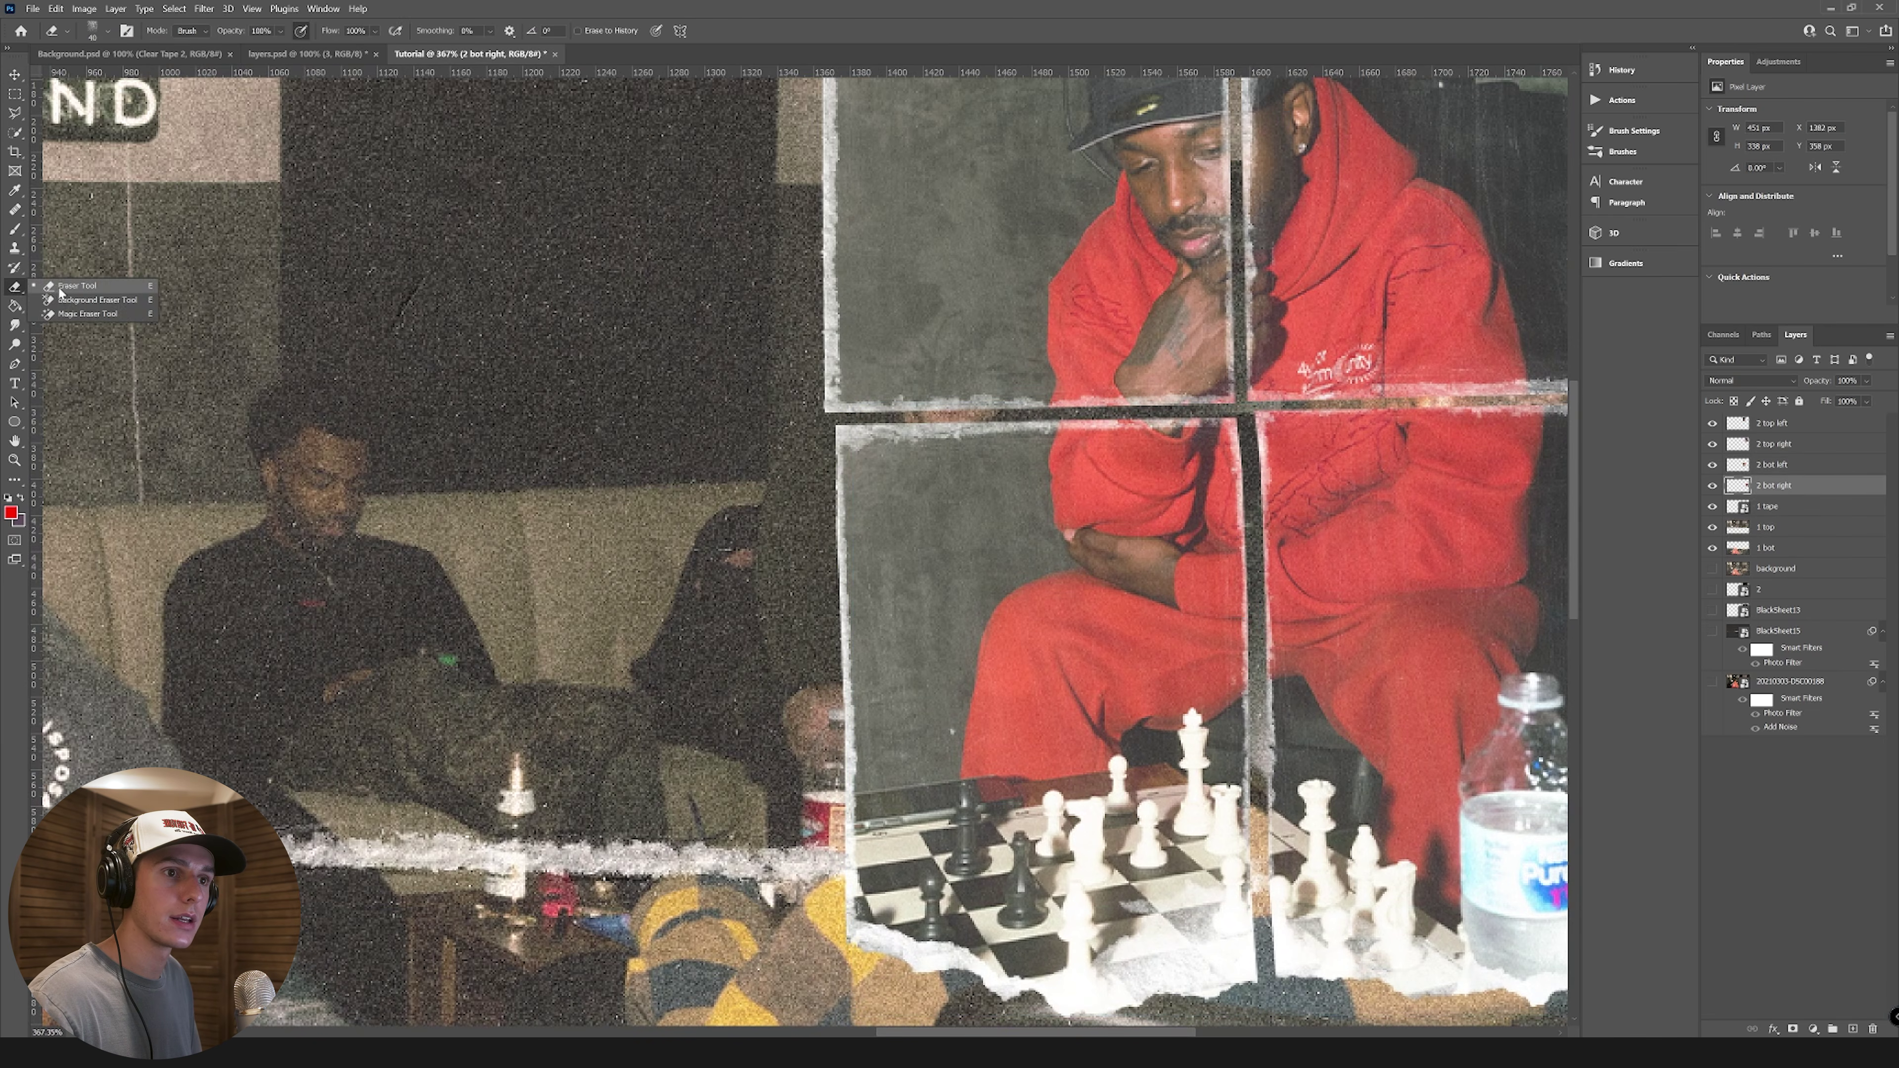
{"action": "scroll", "coordinate": [859, 389], "scroll_direction": "up", "scroll_amount": 2}
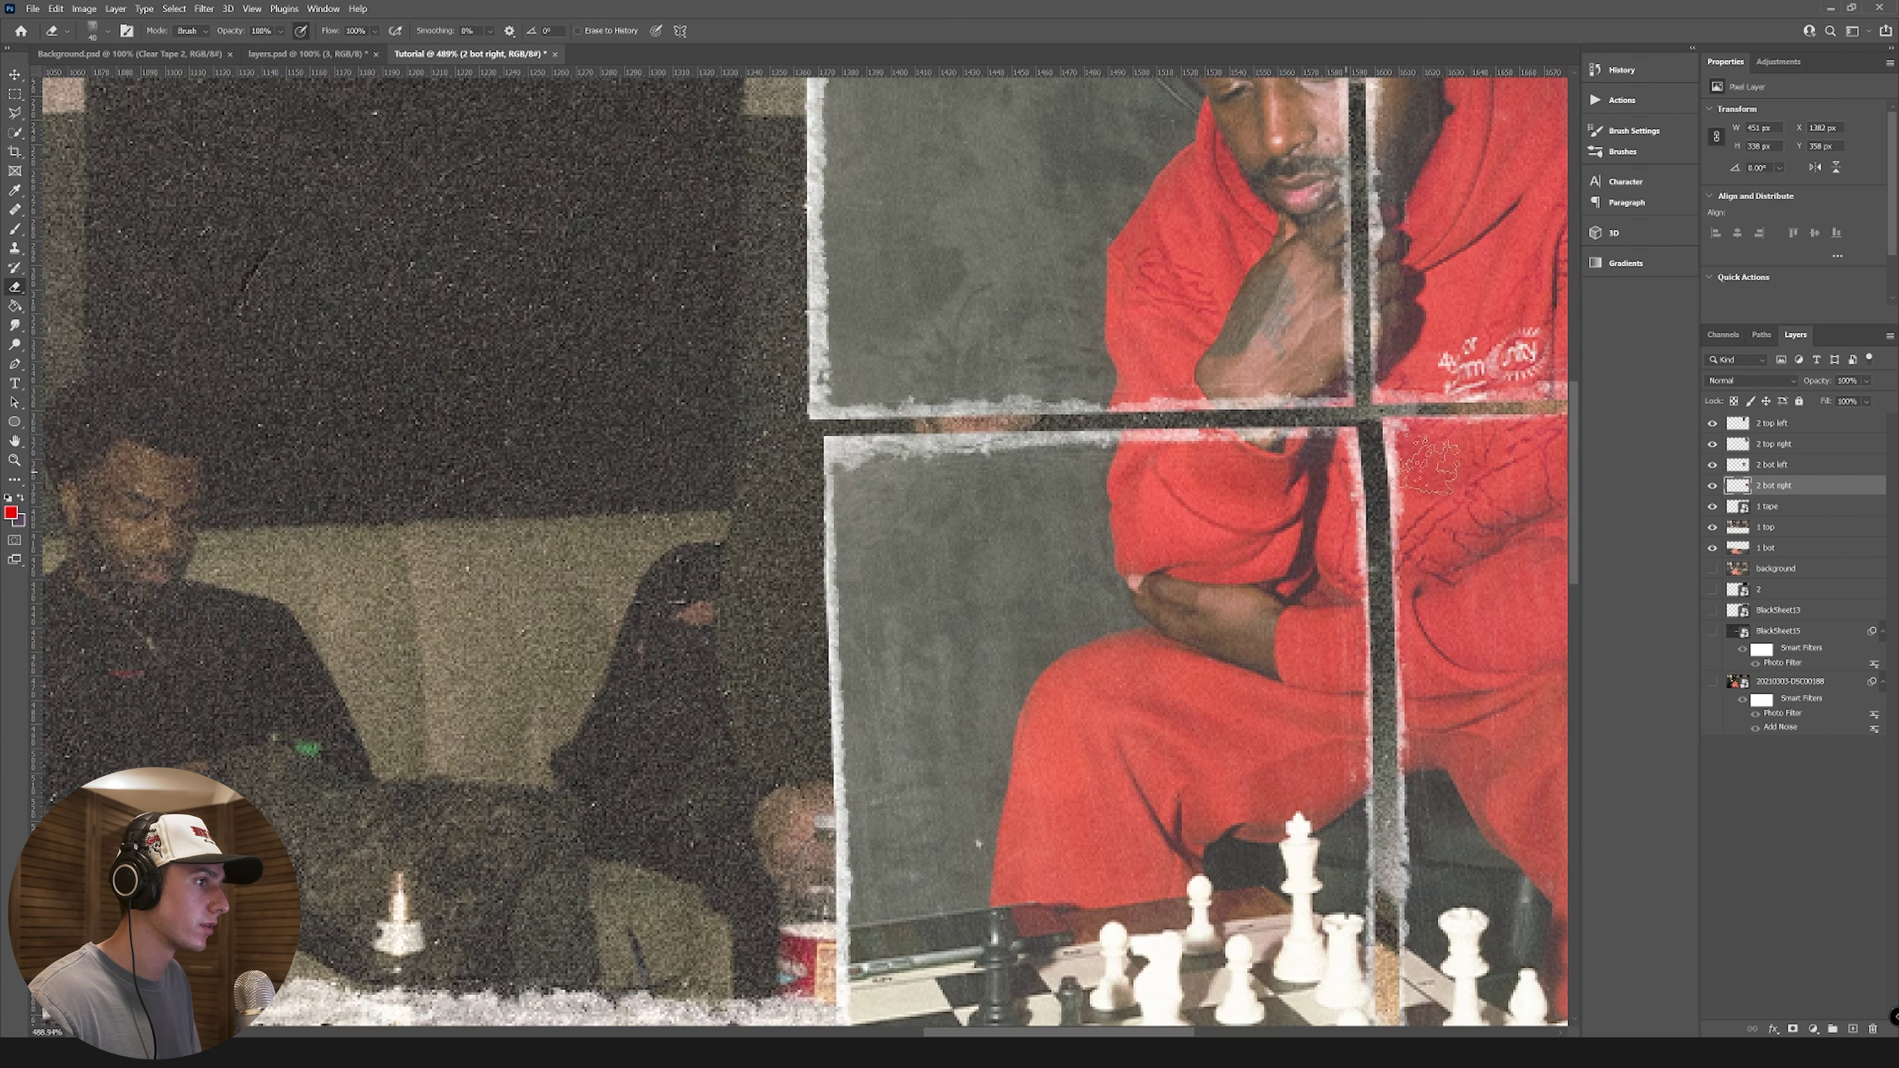
{"action": "scroll", "coordinate": [1420, 673], "scroll_direction": "down", "scroll_amount": 3}
{"action": "scroll", "coordinate": [1424, 681], "scroll_direction": "up", "scroll_amount": 1}
{"action": "key", "text": "bracketleft"}
{"action": "key", "text": "bracketleft"}
{"action": "key", "text": "bracketleft"}
{"action": "key", "text": "bracketleft"}
{"action": "key", "text": "bracketleft"}
{"action": "key", "text": "bracketleft"}
{"action": "key", "text": "bracketleft"}
{"action": "key", "text": "bracketleft"}
{"action": "left_click_drag", "start_coordinate": [1372, 569], "coordinate": [1354, 126]}
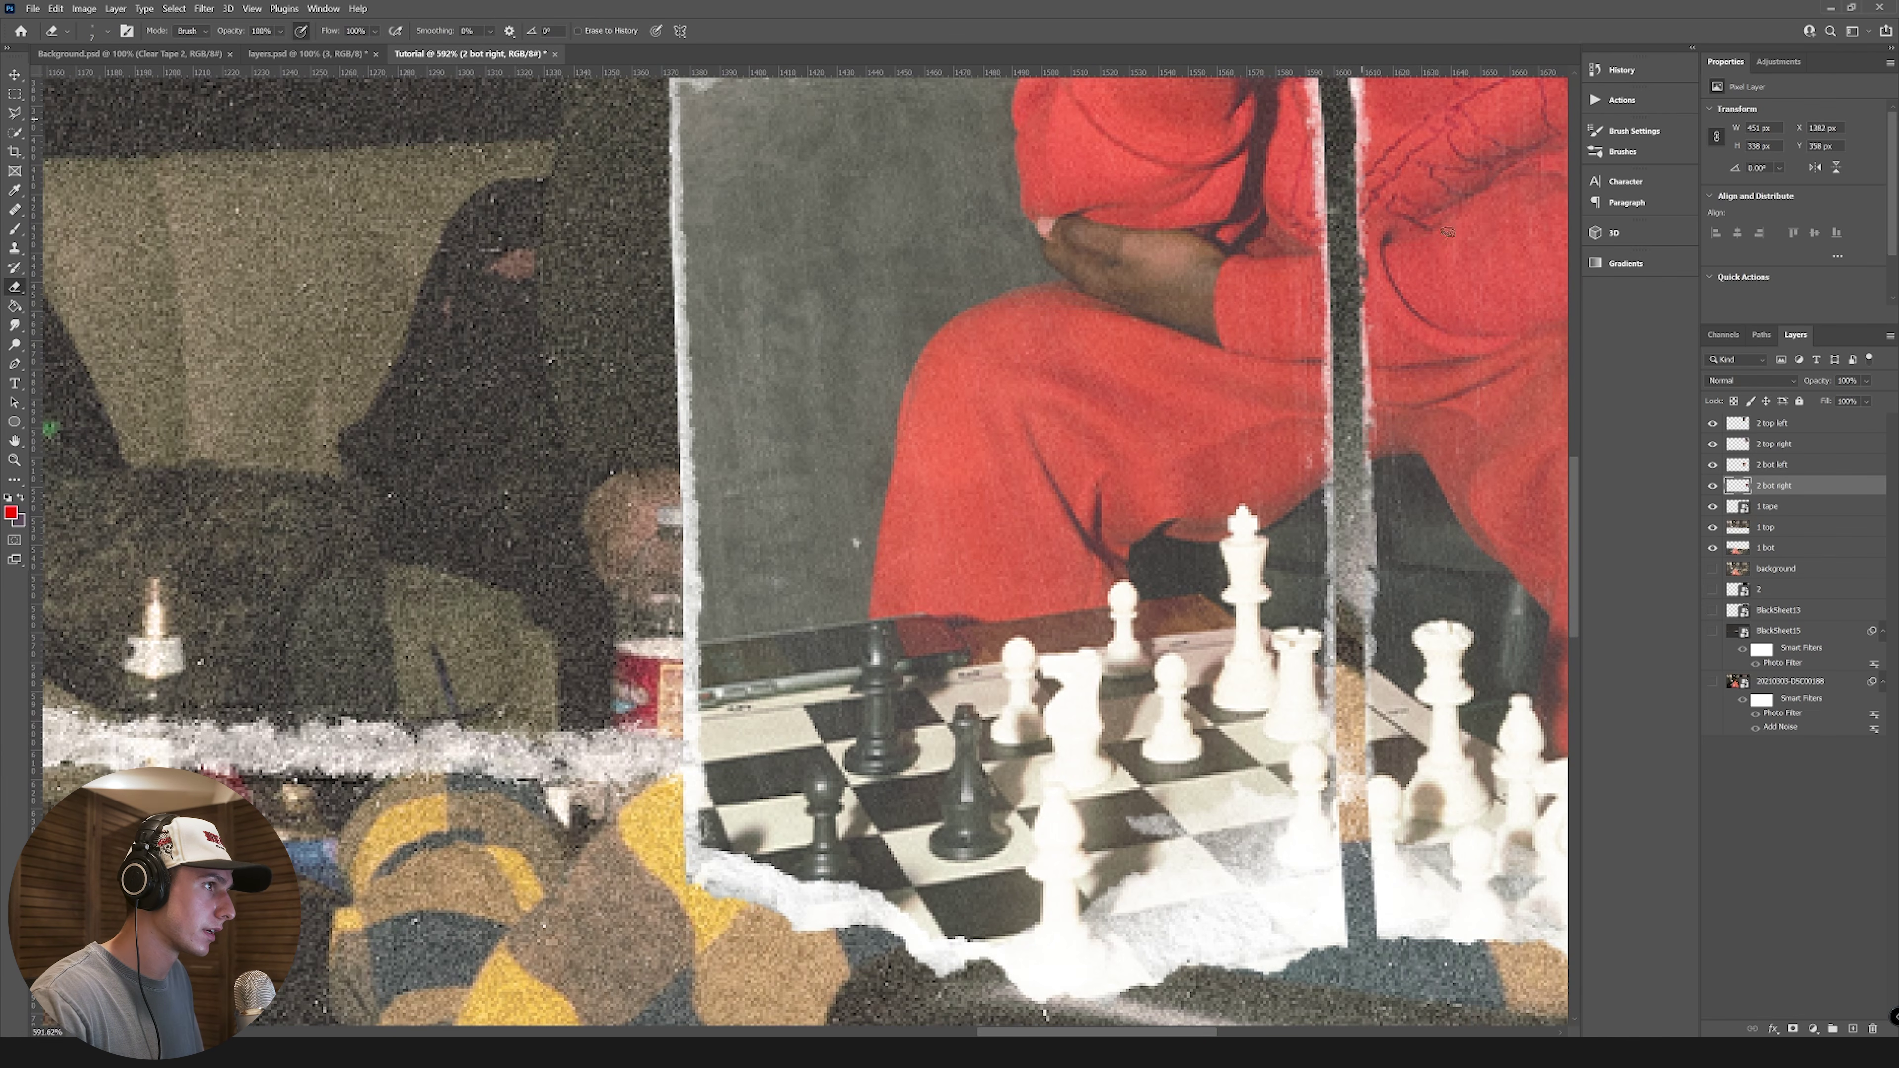
{"action": "scroll", "coordinate": [1383, 148], "scroll_direction": "up", "scroll_amount": 3}
{"action": "scroll", "coordinate": [1271, 224], "scroll_direction": "right", "scroll_amount": 8}
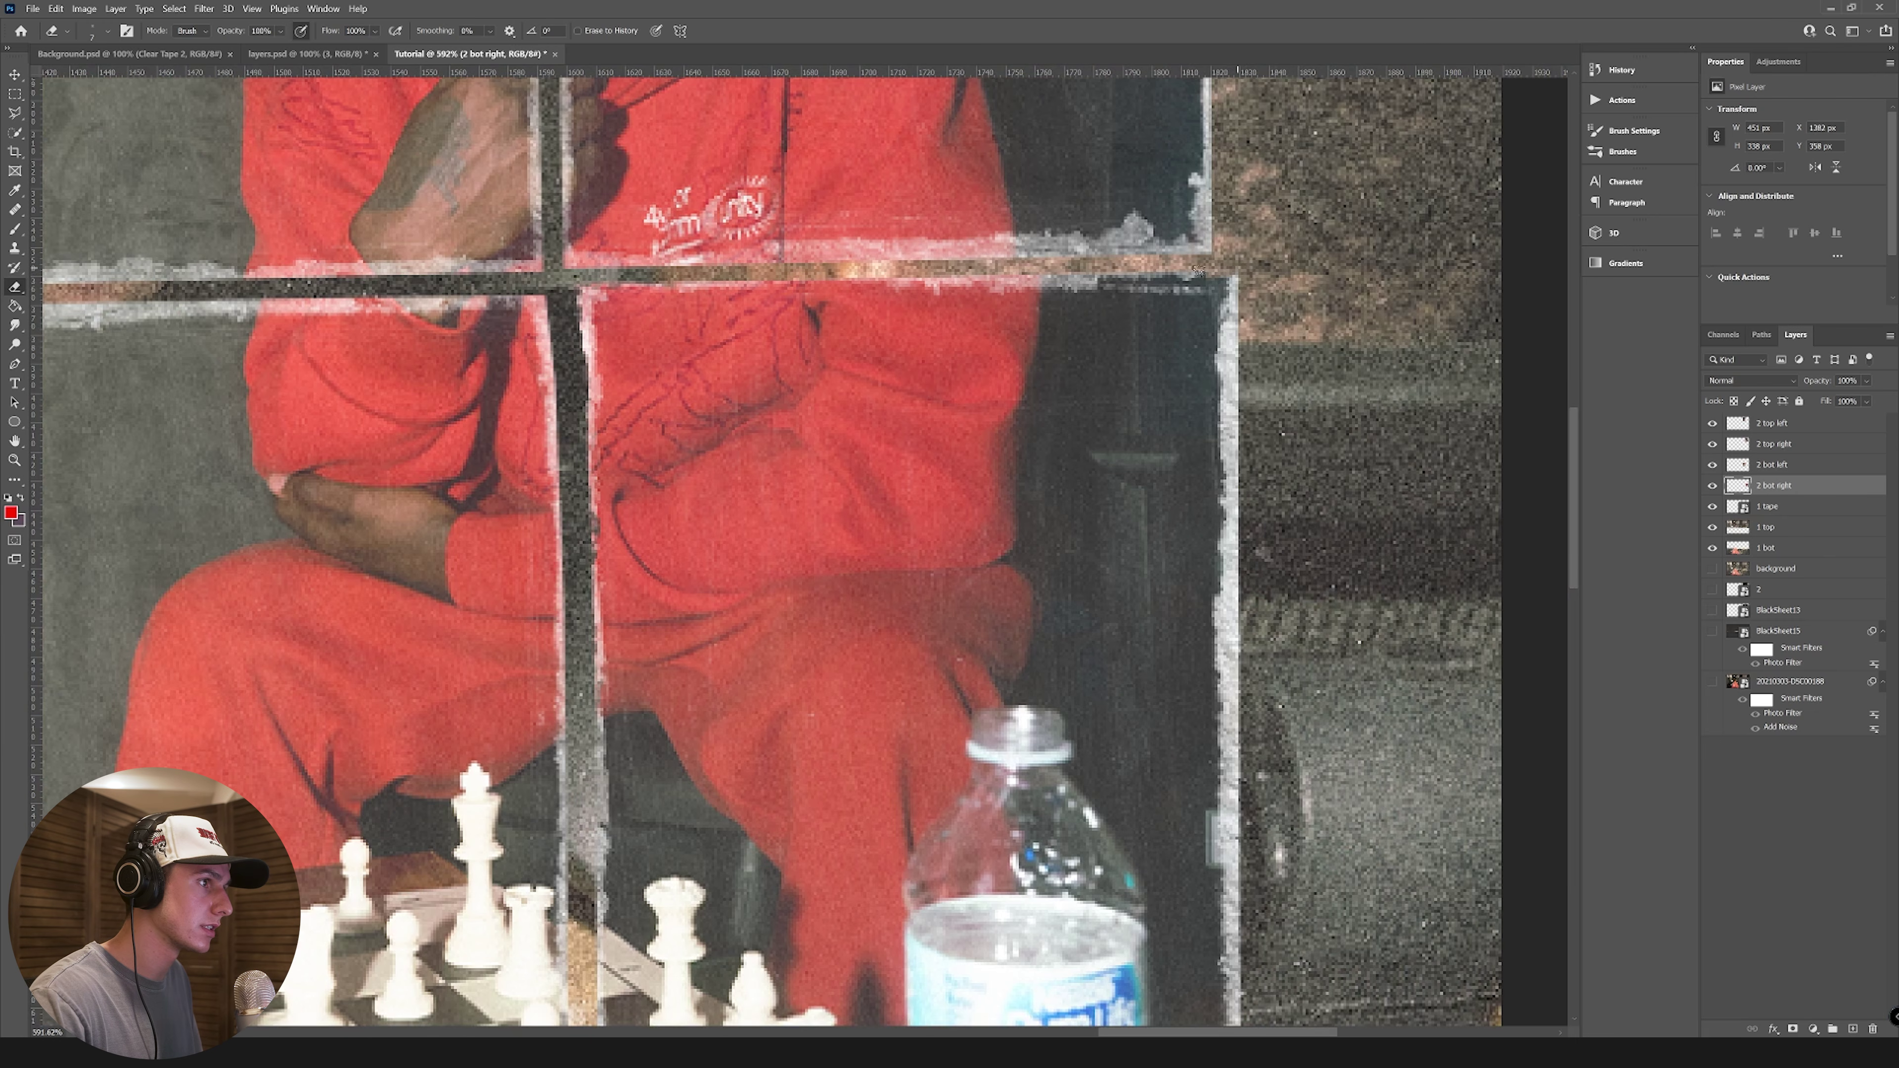
Step: Erase stray remnants along the upper and inner vertical fold edges of the "2 bot left" piece
{"action": "left_click", "coordinate": [1770, 465]}
{"action": "left_click_drag", "start_coordinate": [1123, 1035], "coordinate": [1041, 1034]}
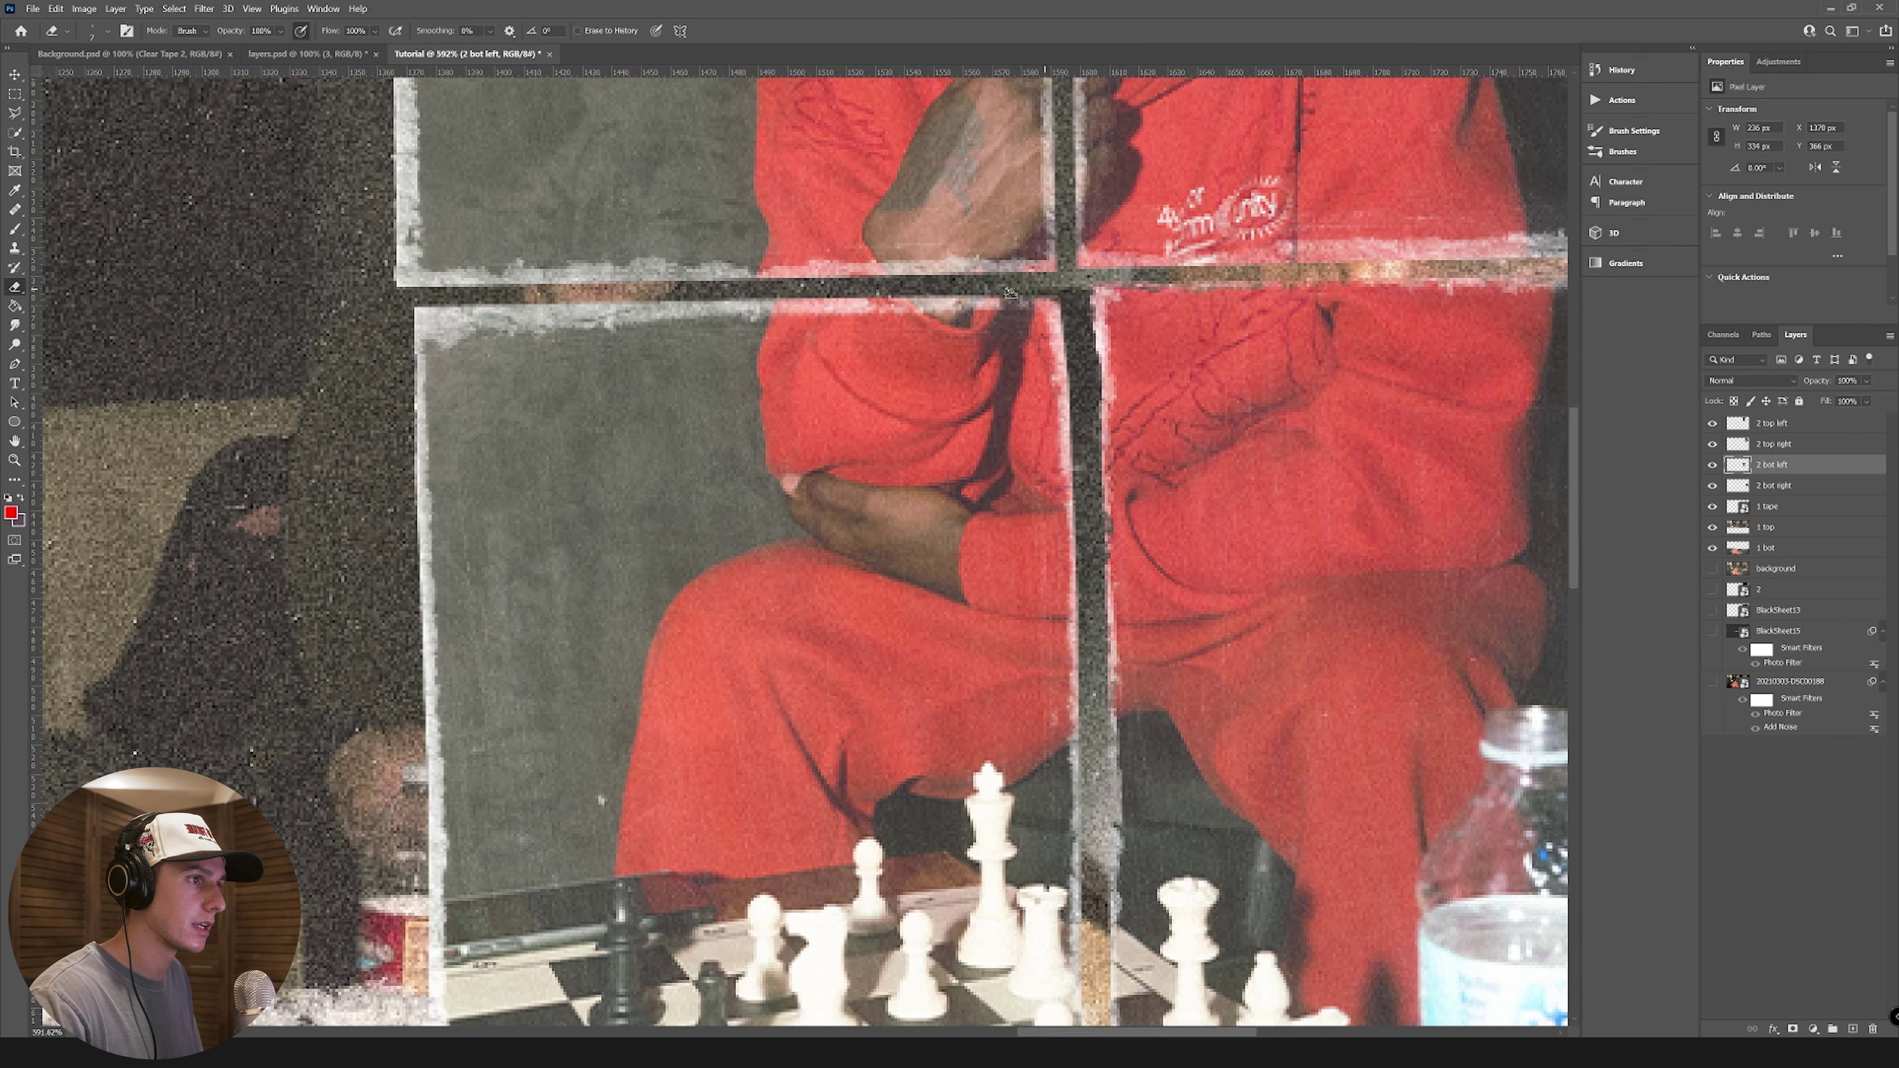
{"action": "left_click_drag", "start_coordinate": [963, 293], "coordinate": [407, 307]}
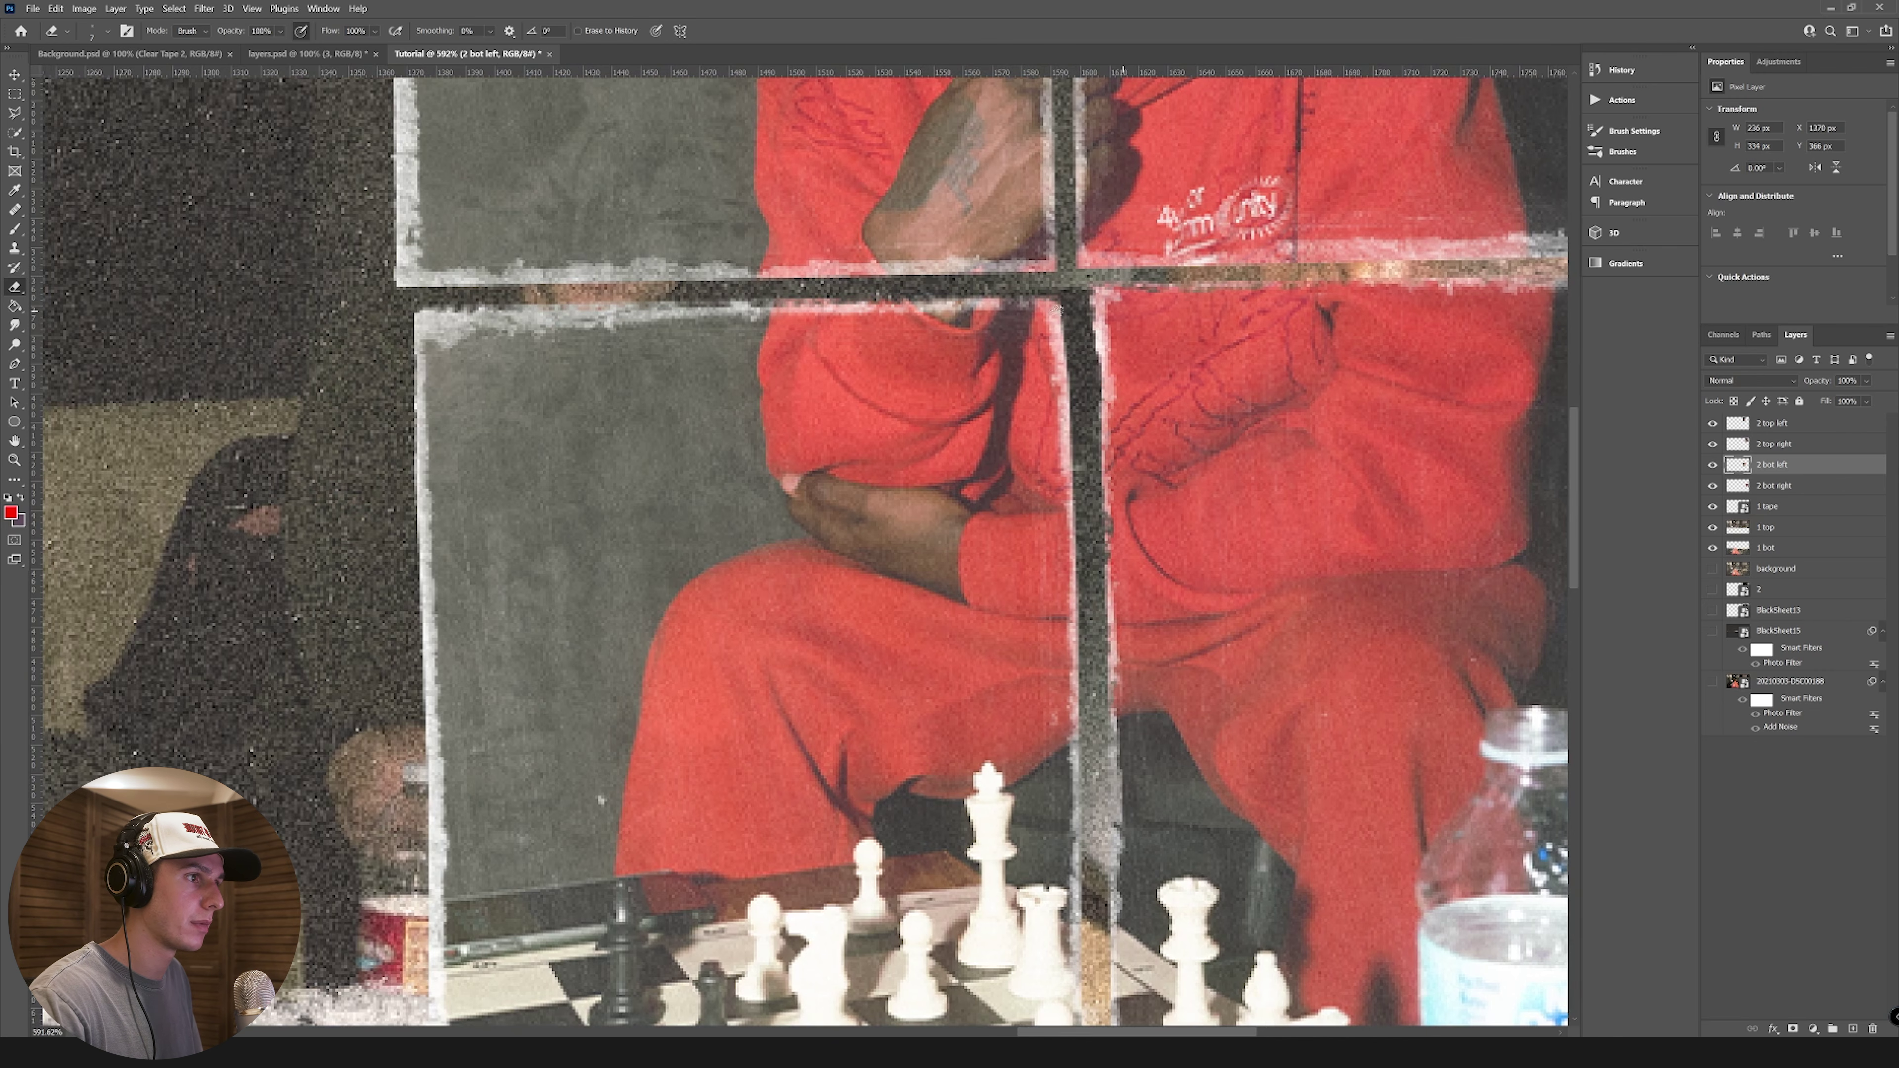
{"action": "left_click_drag", "start_coordinate": [1065, 365], "coordinate": [1086, 826]}
{"action": "scroll", "coordinate": [1136, 849], "scroll_direction": "down", "scroll_amount": 5}
{"action": "left_click_drag", "start_coordinate": [1081, 288], "coordinate": [1086, 561]}
{"action": "left_click_drag", "start_coordinate": [1092, 764], "coordinate": [1098, 866]}
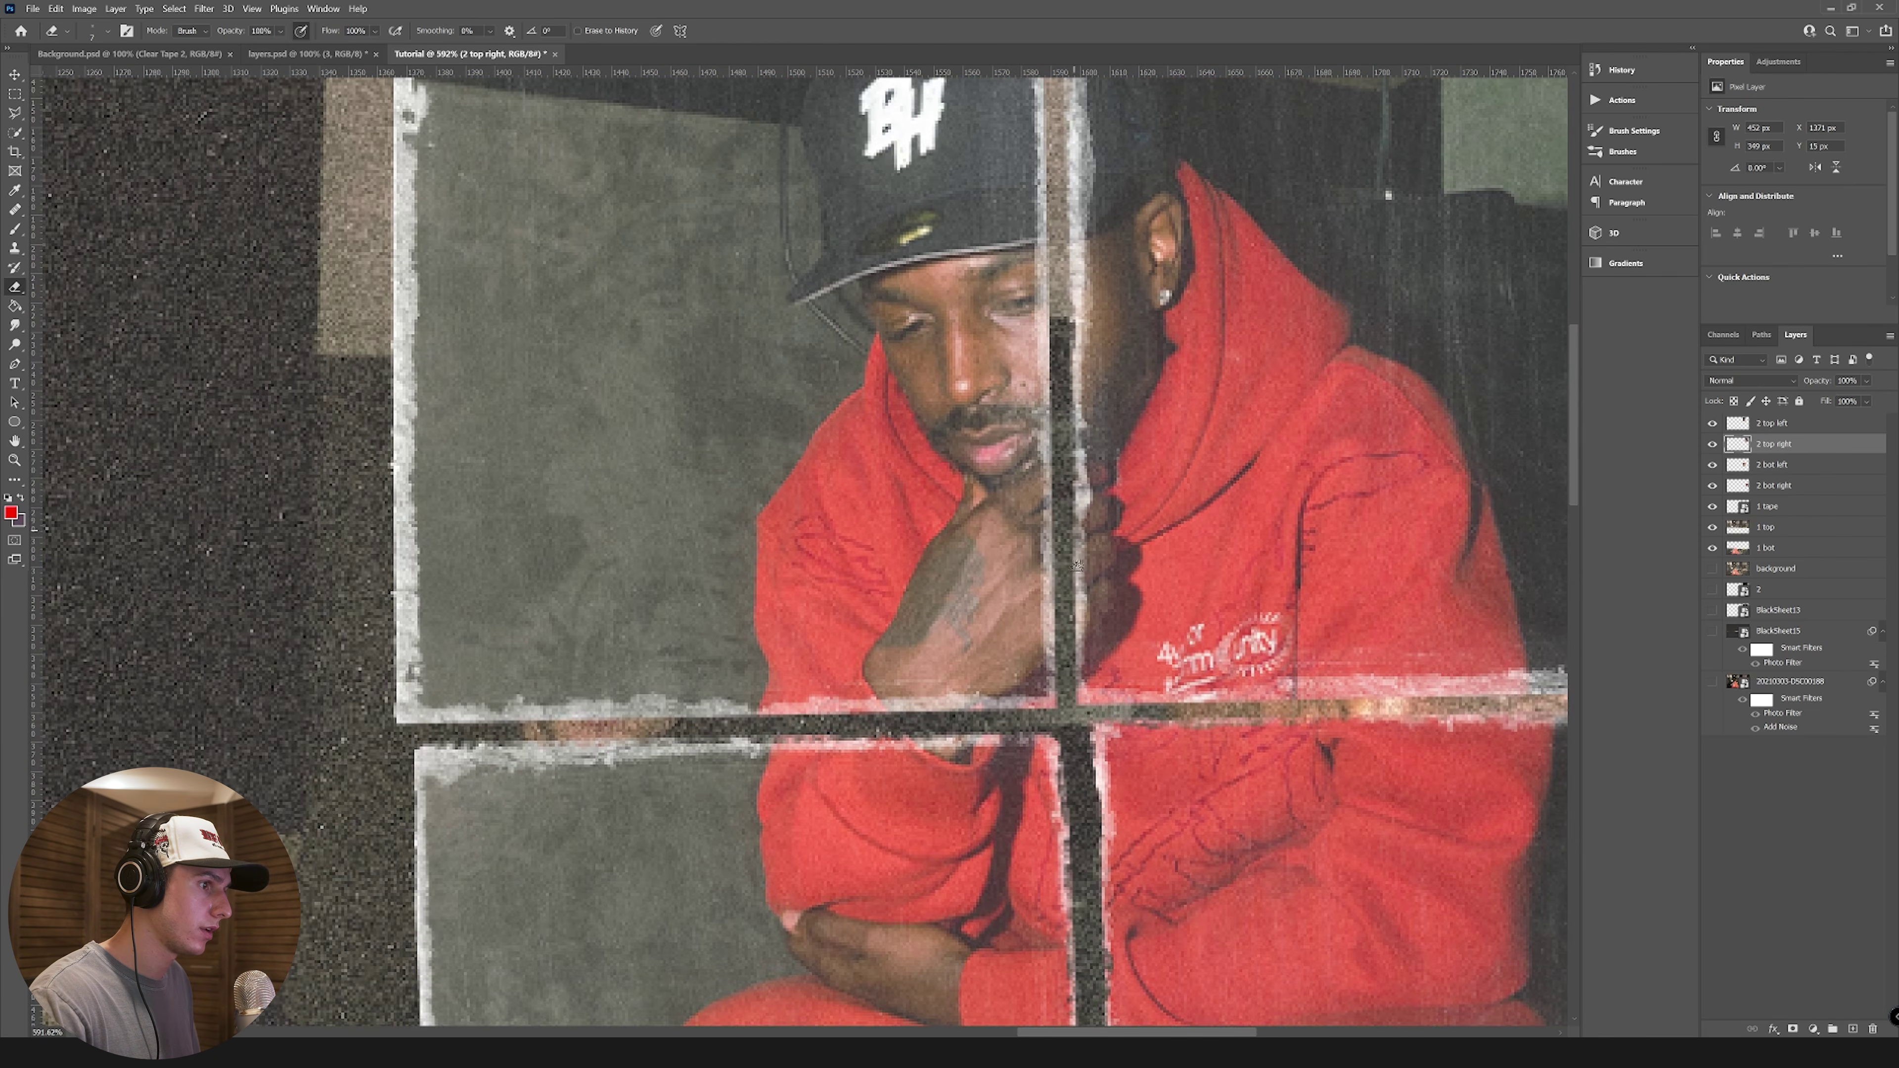
Step: Erase stray remnants along the inner vertical and lower fold edges of the "2 top right" piece
{"action": "mouse_move", "coordinate": [1077, 557]}
{"action": "left_mouse_down"}
{"action": "mouse_move", "coordinate": [1078, 711]}
{"action": "mouse_move", "coordinate": [1528, 694]}
{"action": "left_mouse_up"}
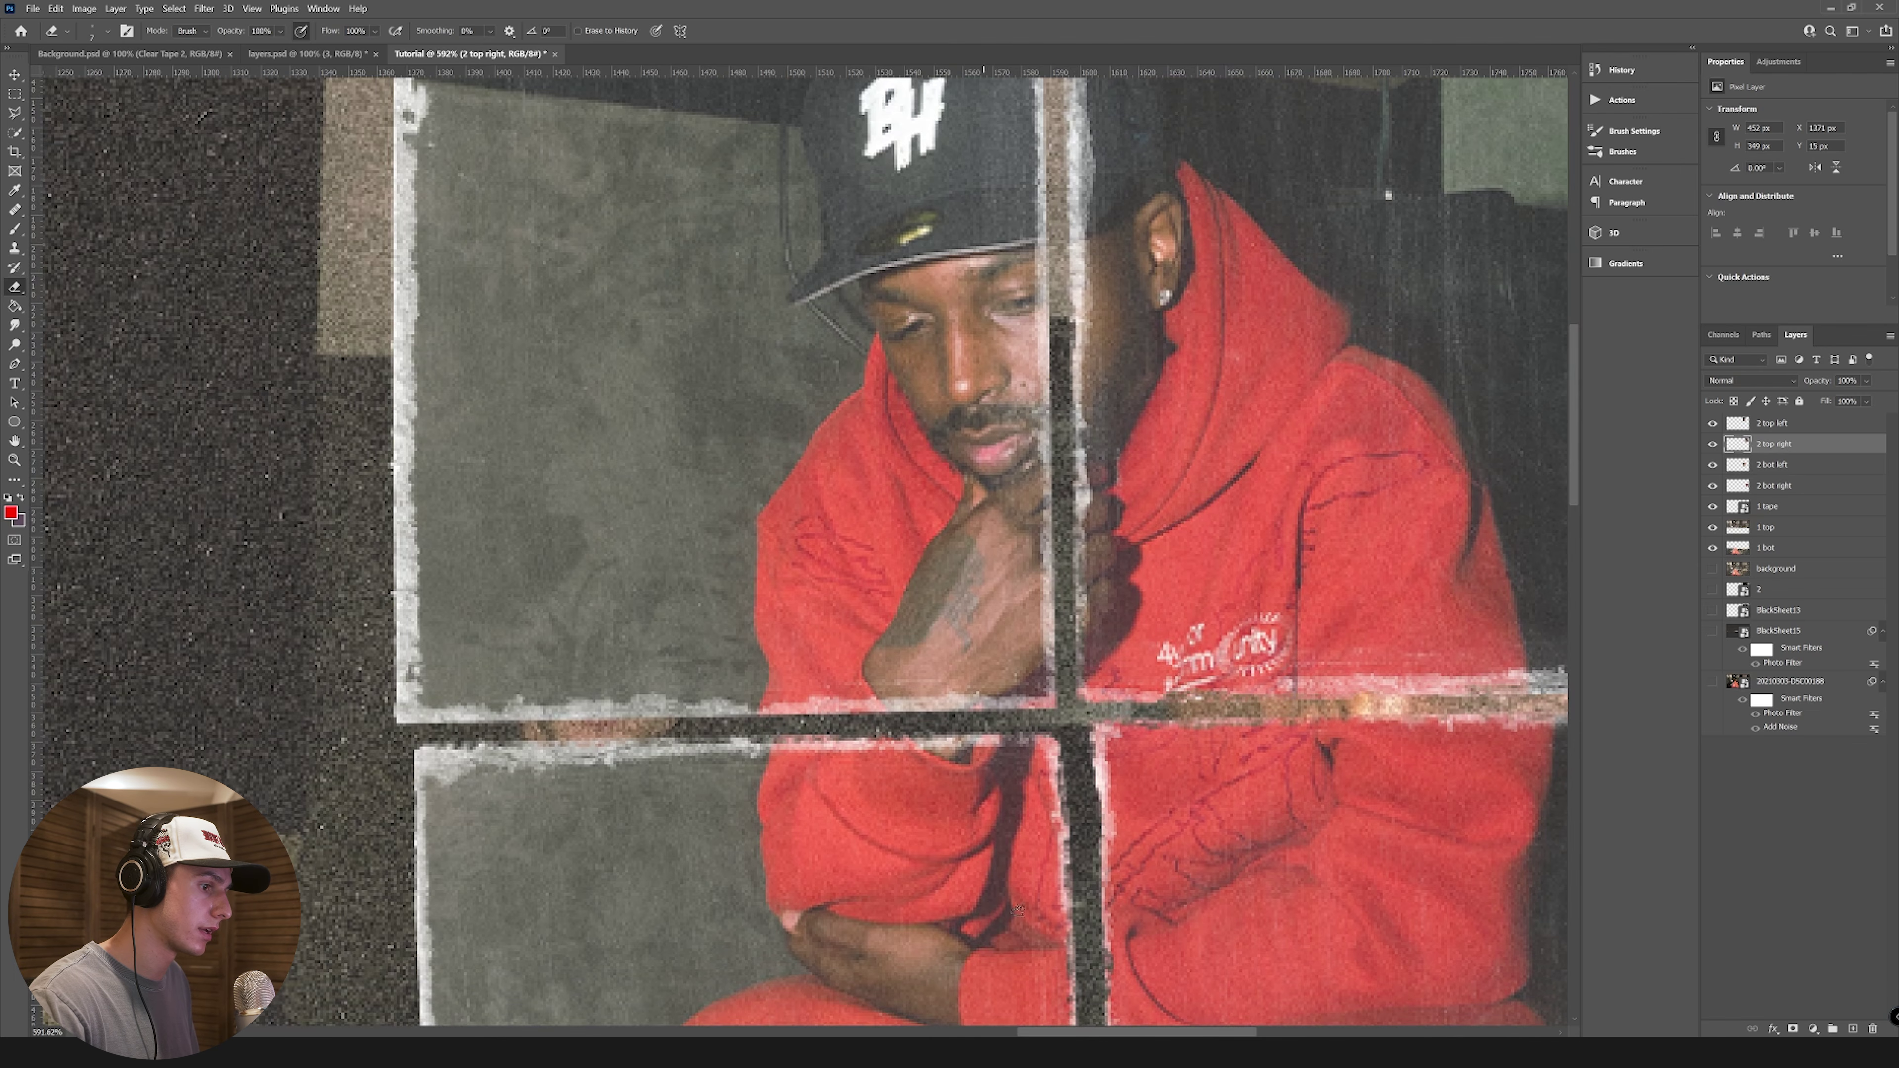
{"action": "scroll", "coordinate": [634, 650], "scroll_direction": "down", "scroll_amount": 8}
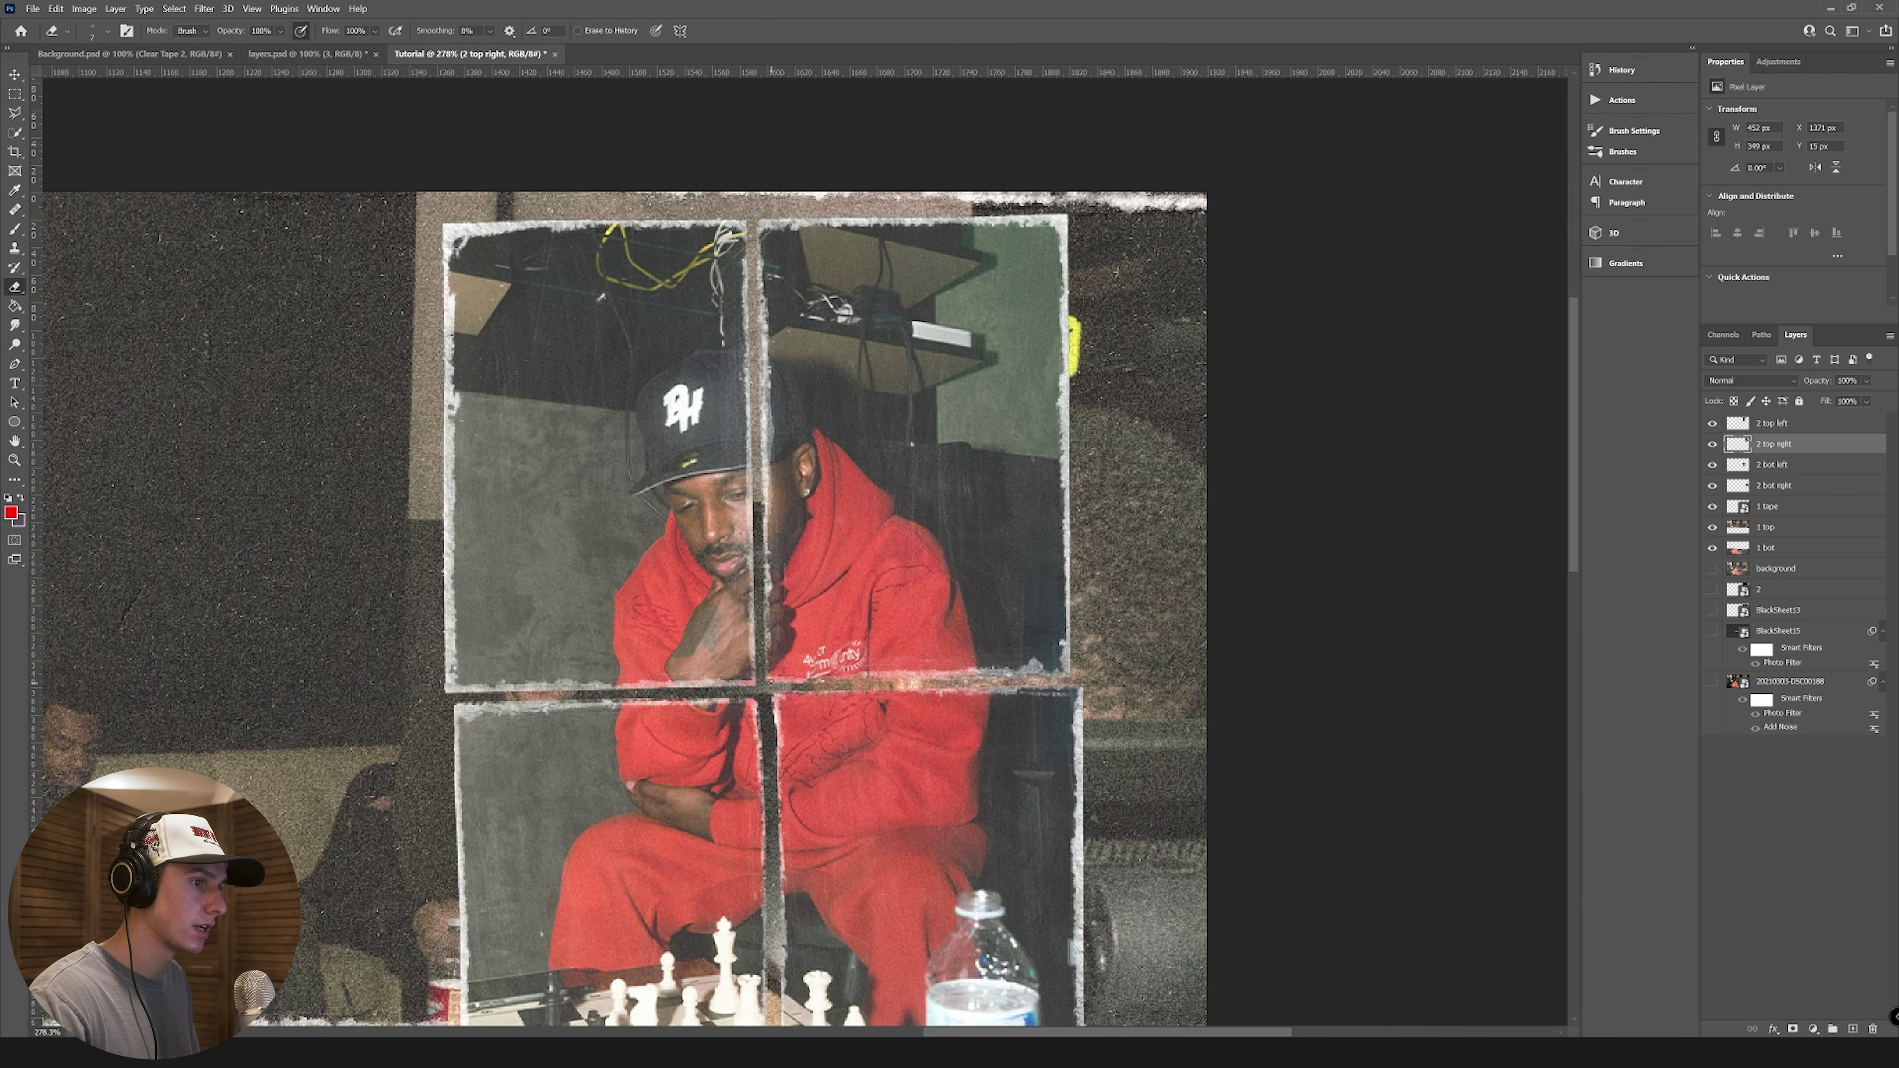
{"action": "scroll", "coordinate": [634, 651], "scroll_direction": "up", "scroll_amount": 4}
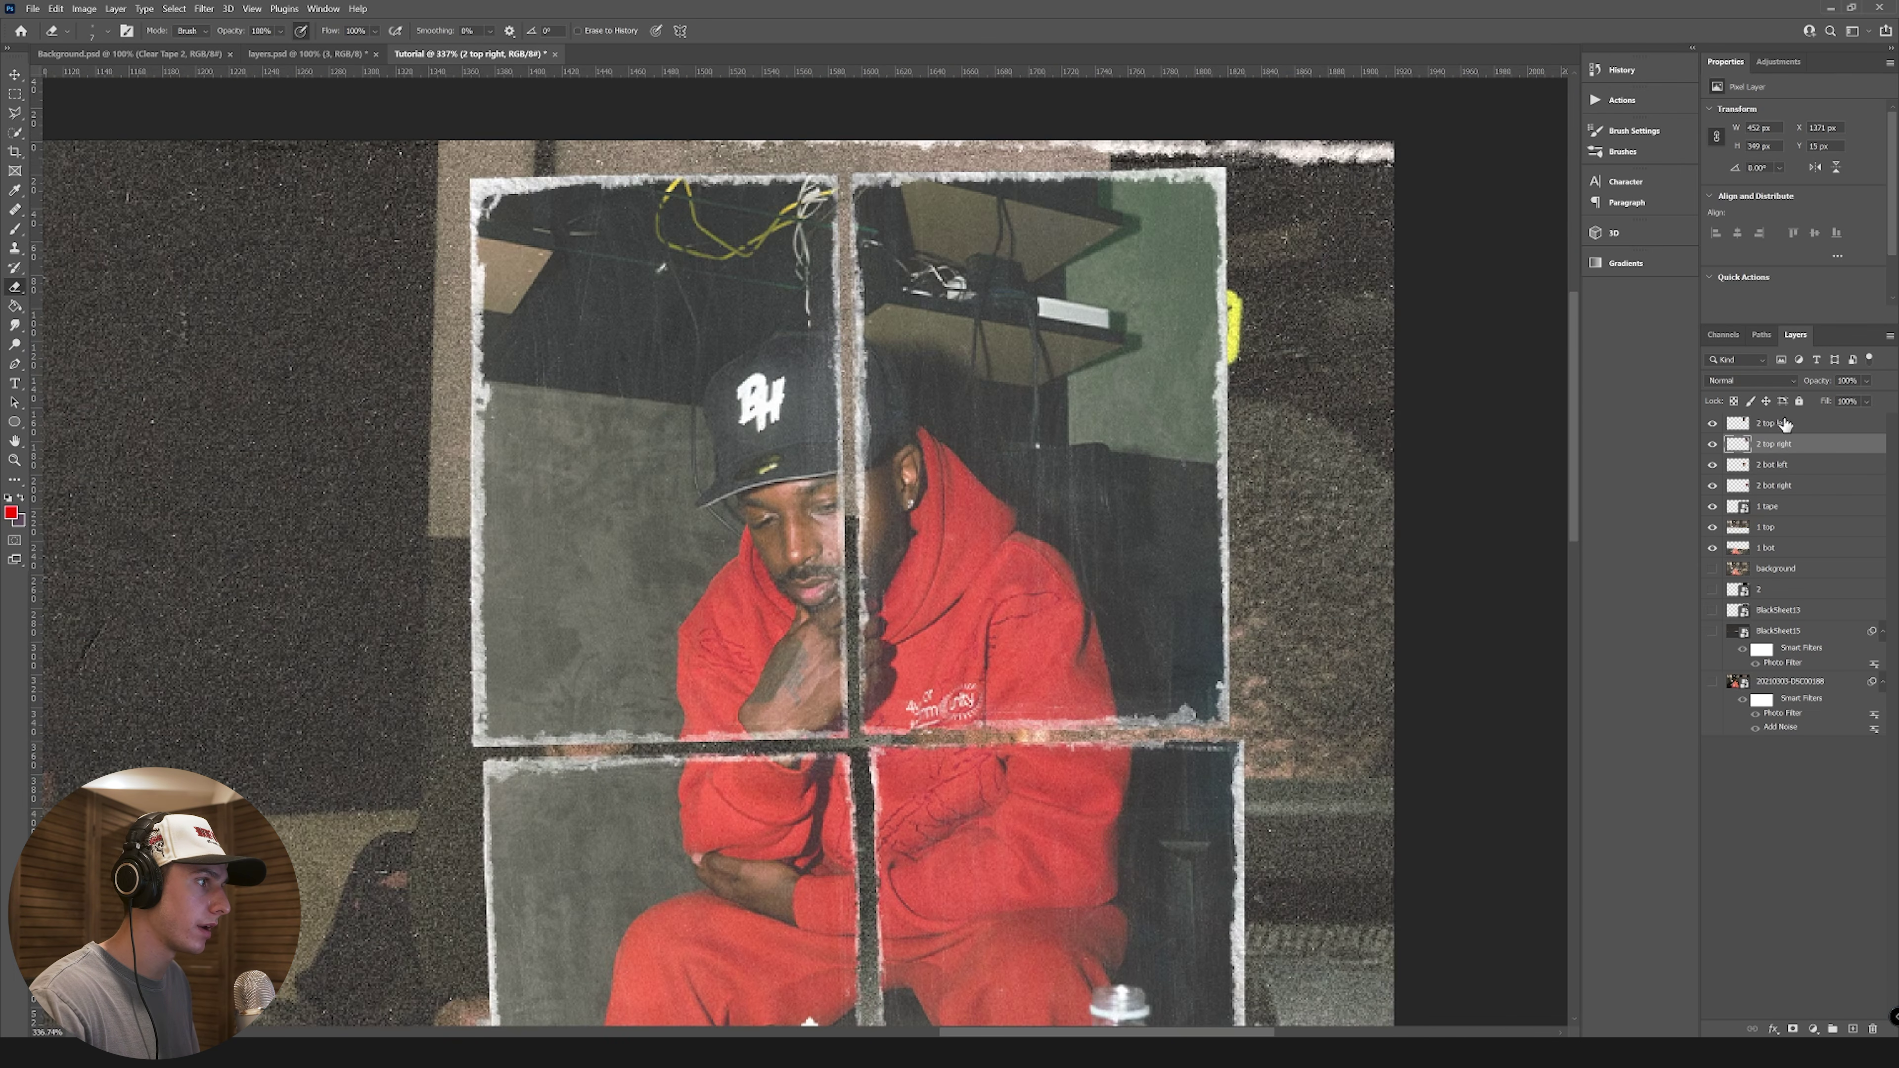
Step: Erase stray remnants along the inner vertical and lower fold edges of the "2 top left" piece
{"action": "left_click", "coordinate": [1785, 424]}
{"action": "scroll", "coordinate": [822, 162], "scroll_direction": "up", "scroll_amount": 2}
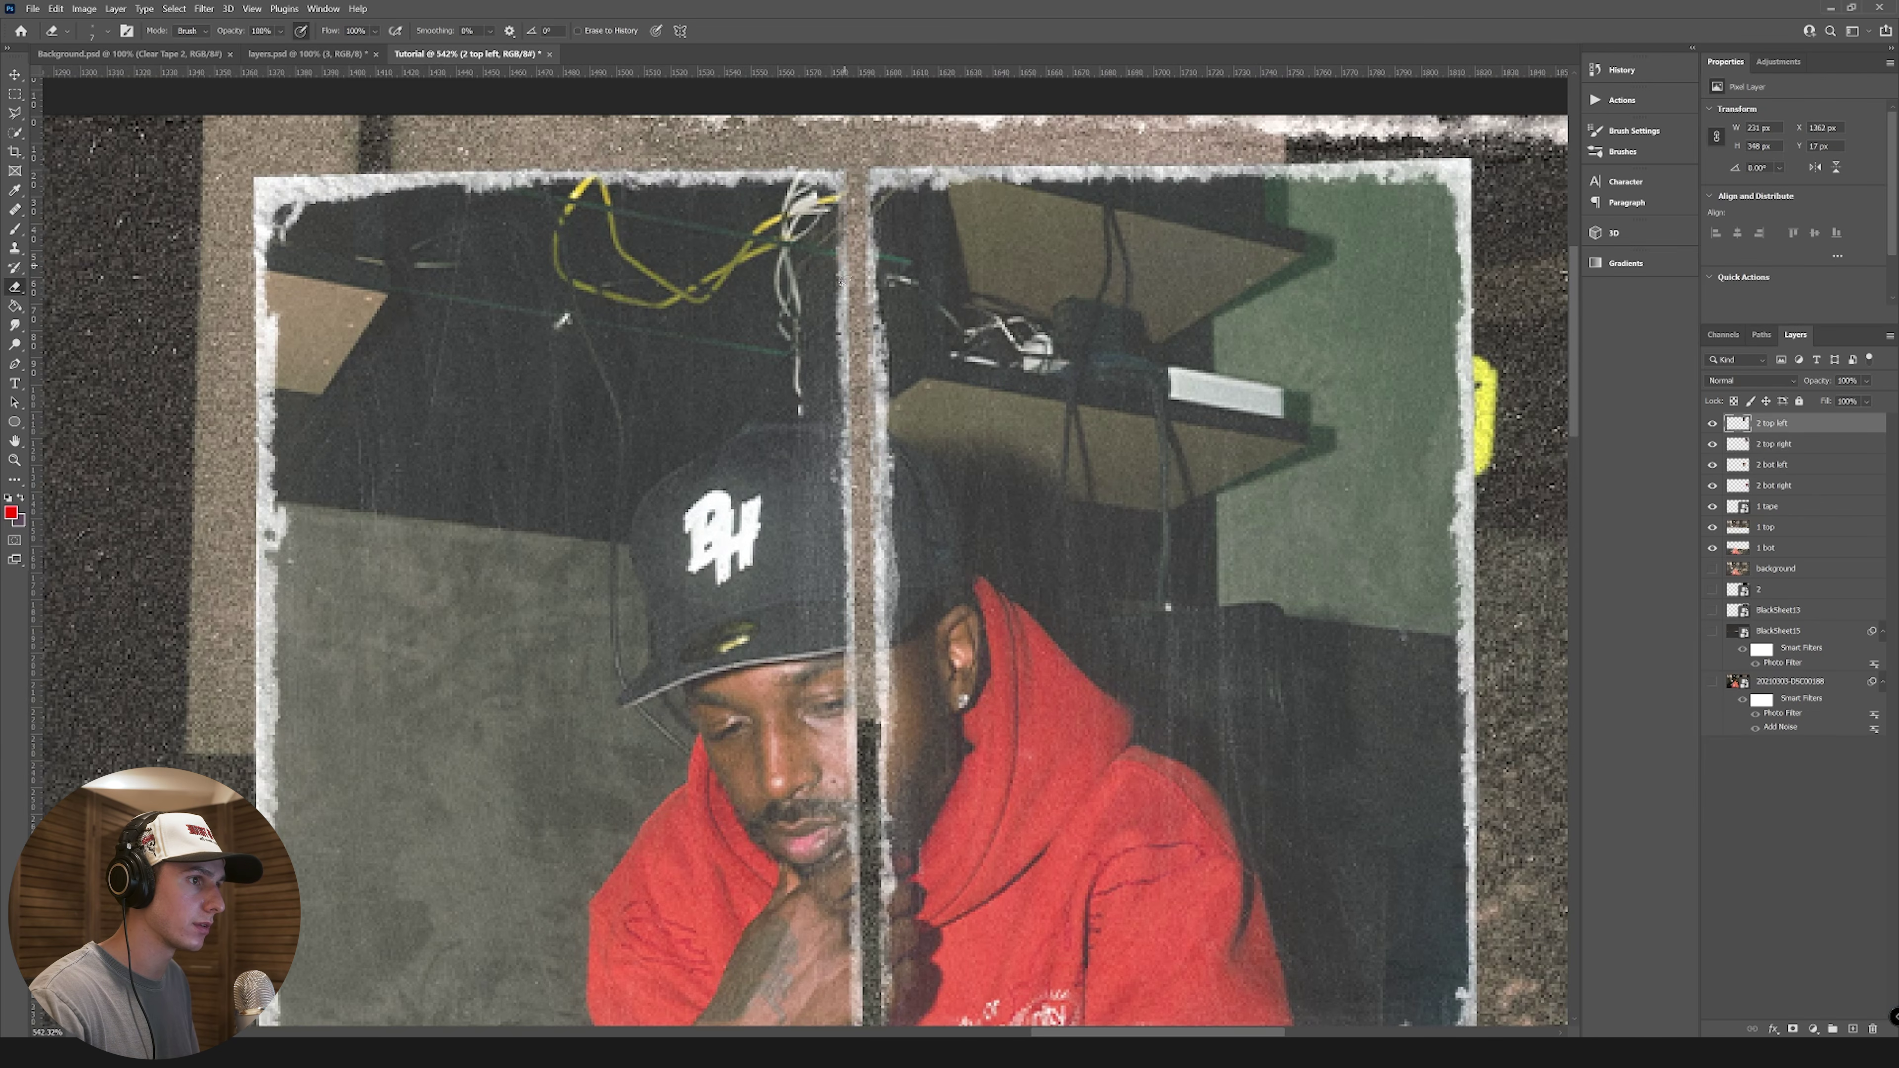
{"action": "left_click_drag", "start_coordinate": [850, 537], "coordinate": [854, 609]}
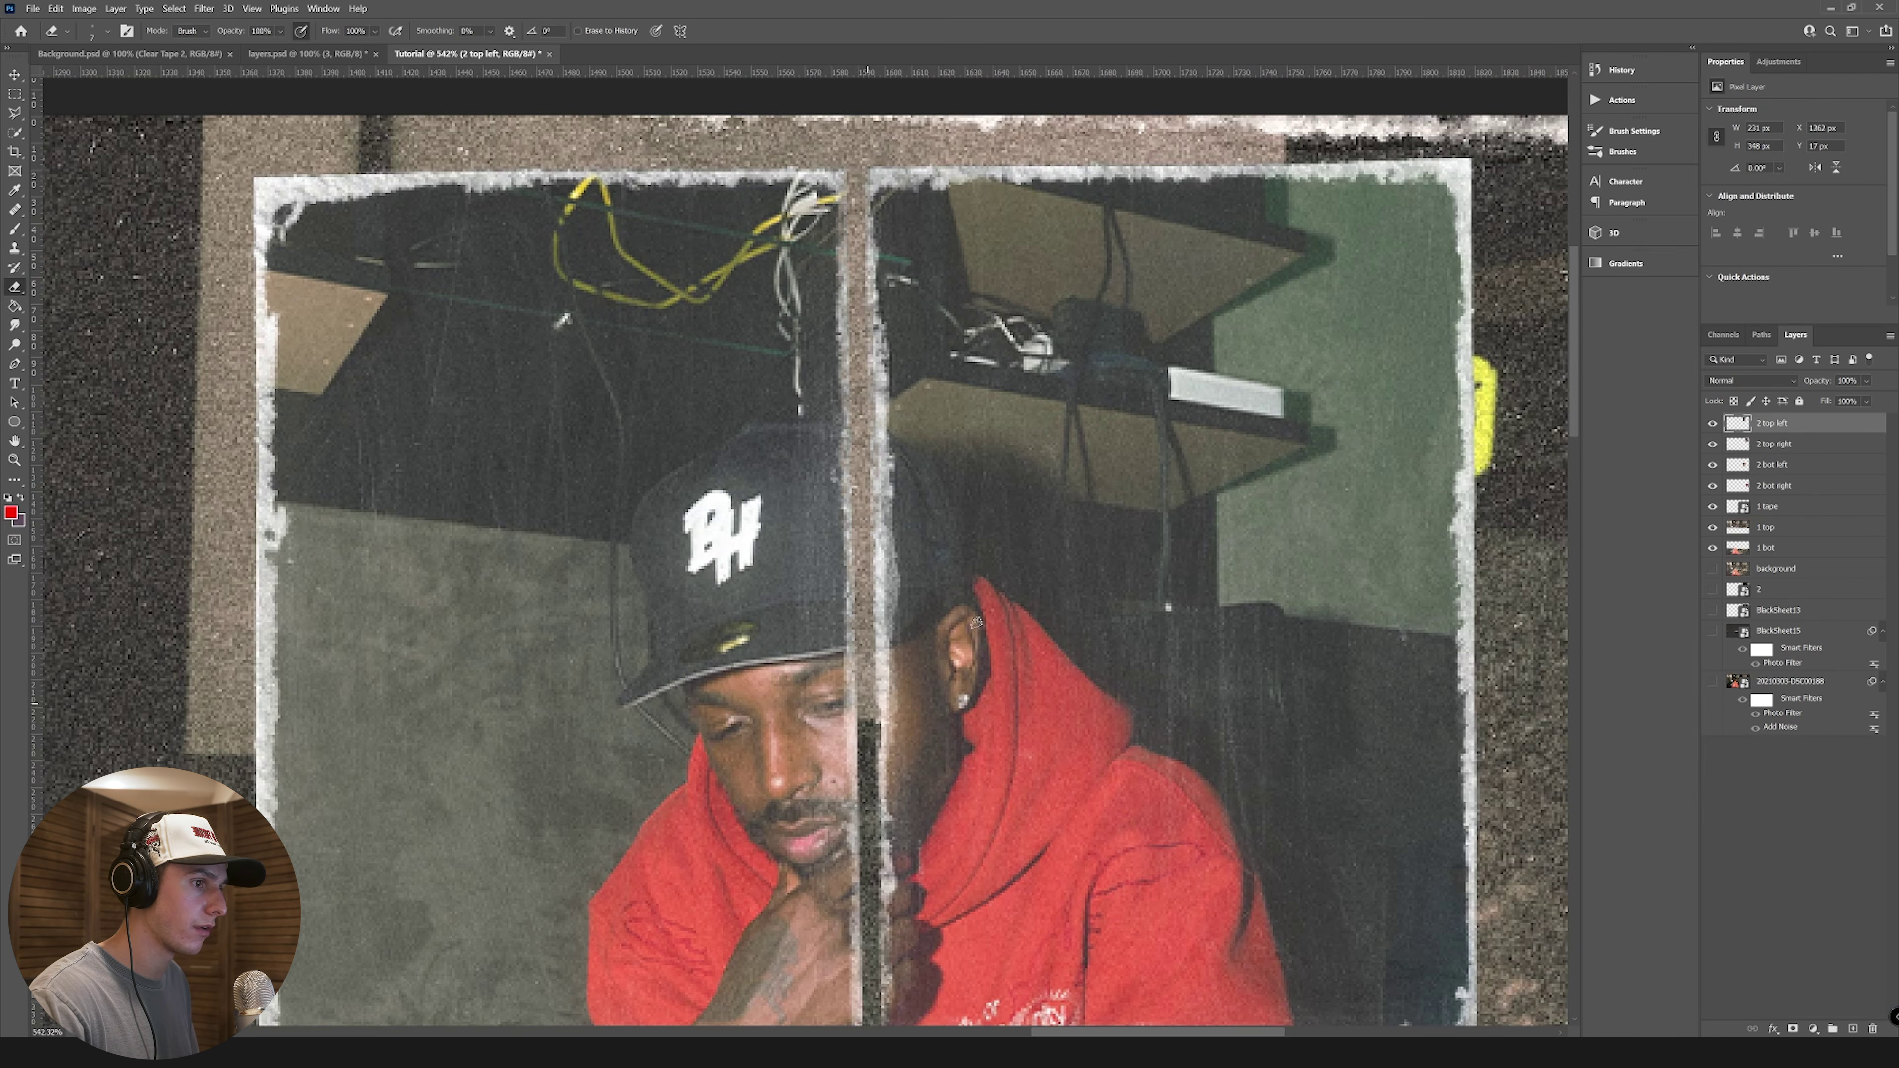
{"action": "scroll", "coordinate": [852, 523], "scroll_direction": "down", "scroll_amount": 3}
{"action": "left_click_drag", "start_coordinate": [852, 395], "coordinate": [859, 740]}
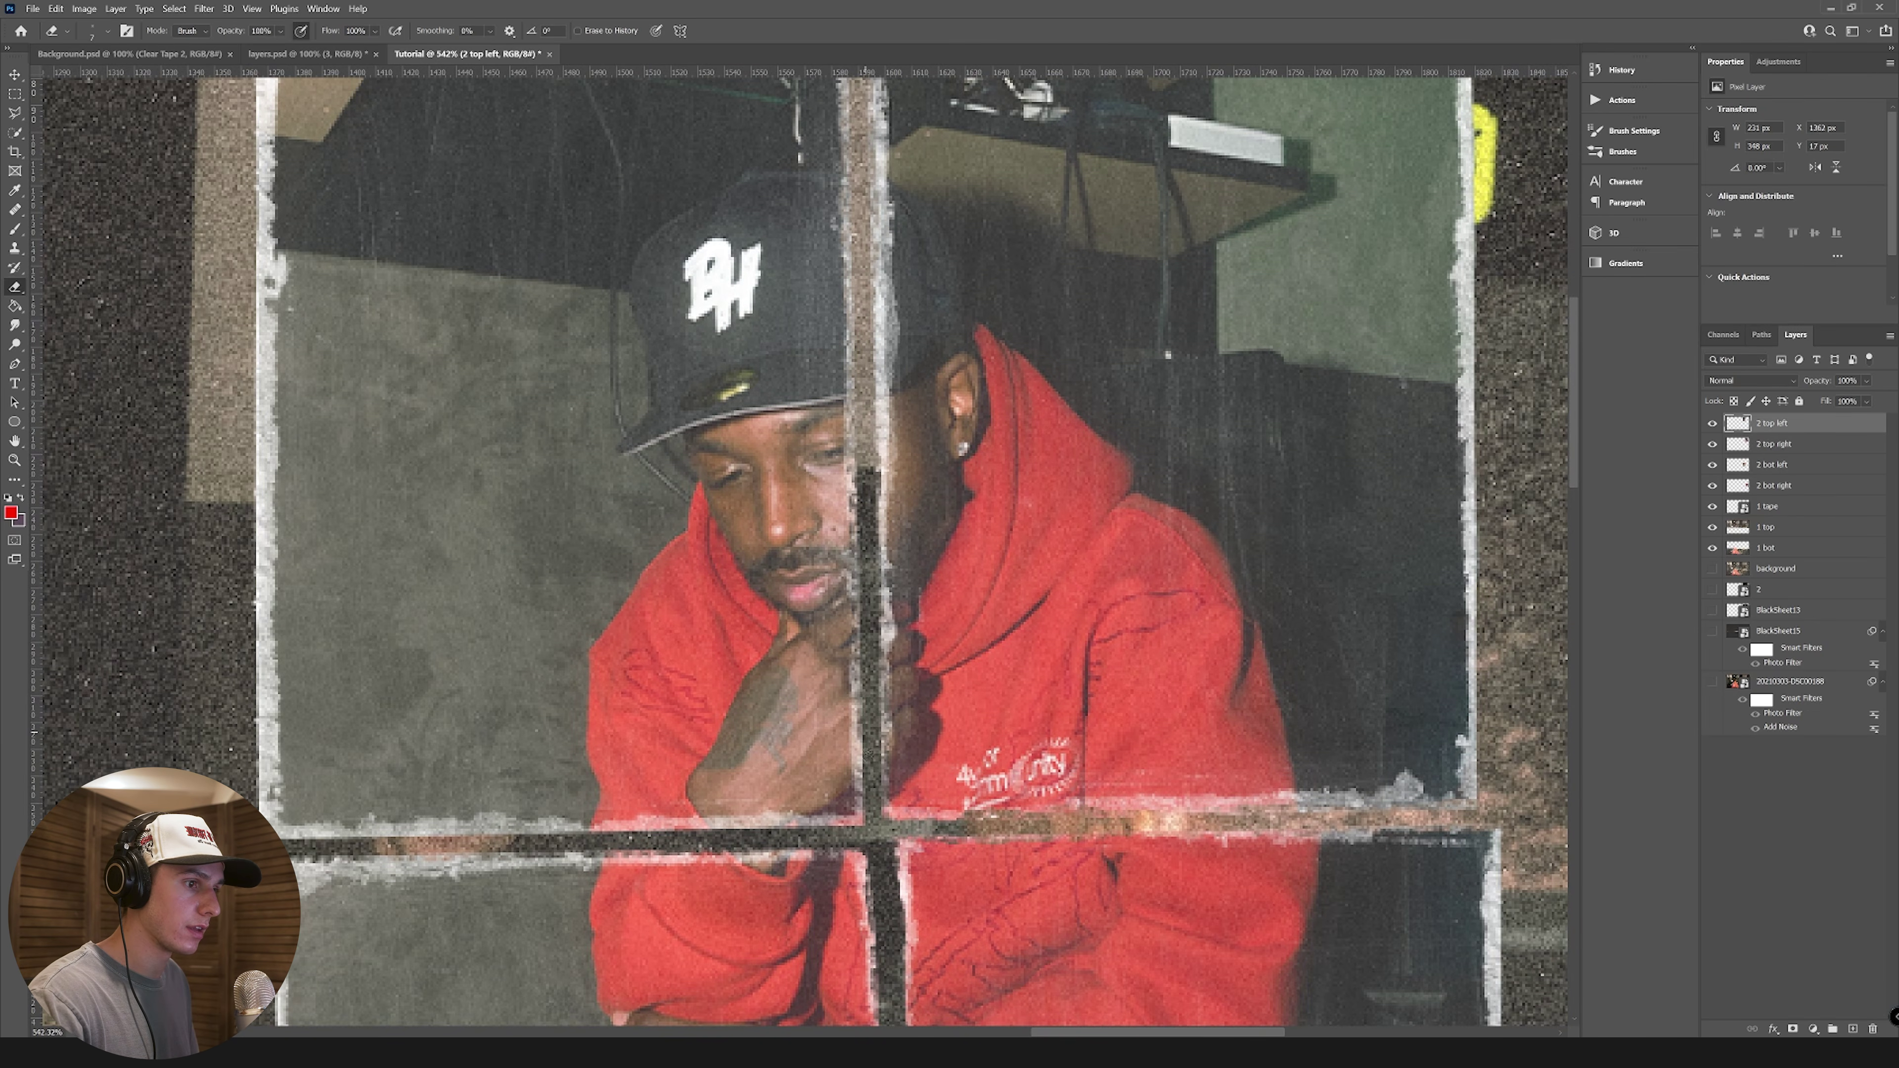
{"action": "left_click_drag", "start_coordinate": [849, 841], "coordinate": [587, 834]}
{"action": "scroll", "coordinate": [662, 844], "scroll_direction": "down", "scroll_amount": 6}
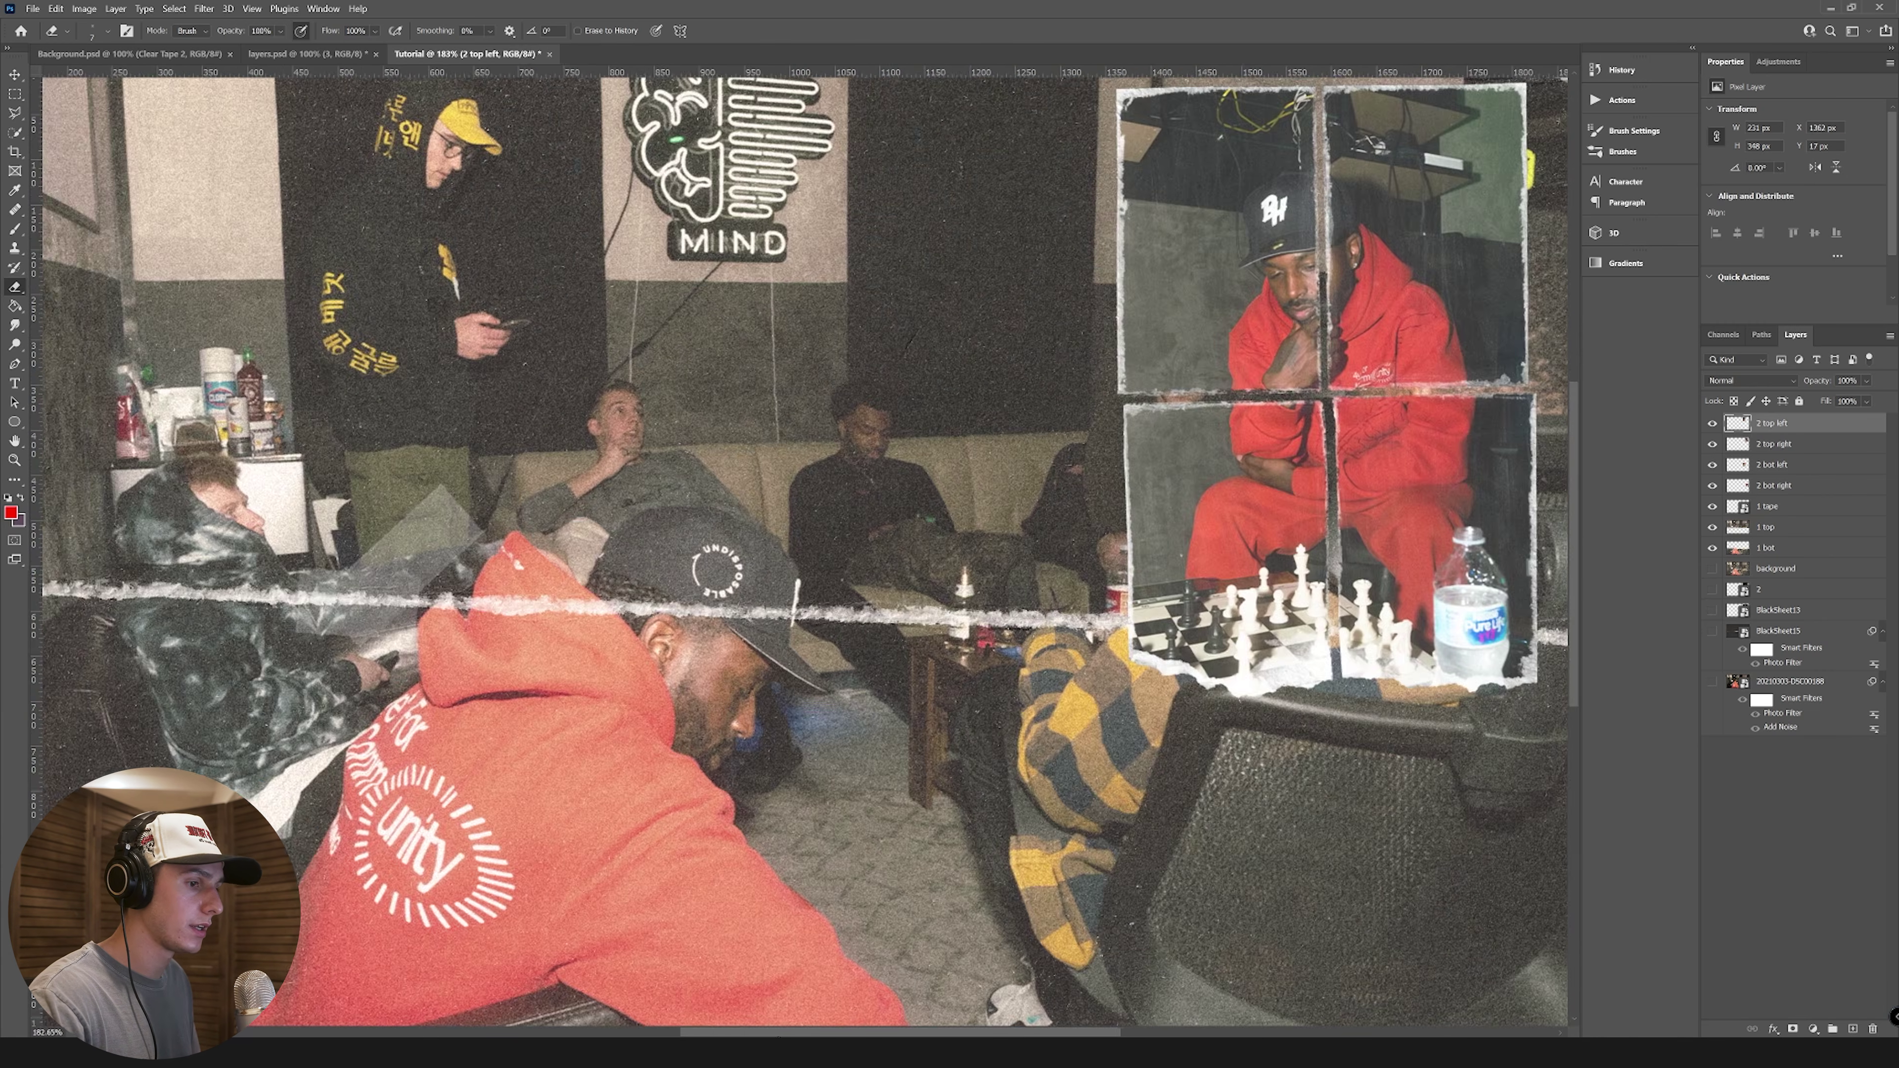
Step: Place Masking5 from the Masking Tape folder of MY PACK into the image and scale it down to a small piece
{"action": "scroll", "coordinate": [805, 553], "scroll_direction": "right", "scroll_amount": 6}
{"action": "scroll", "coordinate": [805, 553], "scroll_direction": "left", "scroll_amount": 2}
{"action": "scroll", "coordinate": [1578, 437], "scroll_direction": "up", "scroll_amount": 2}
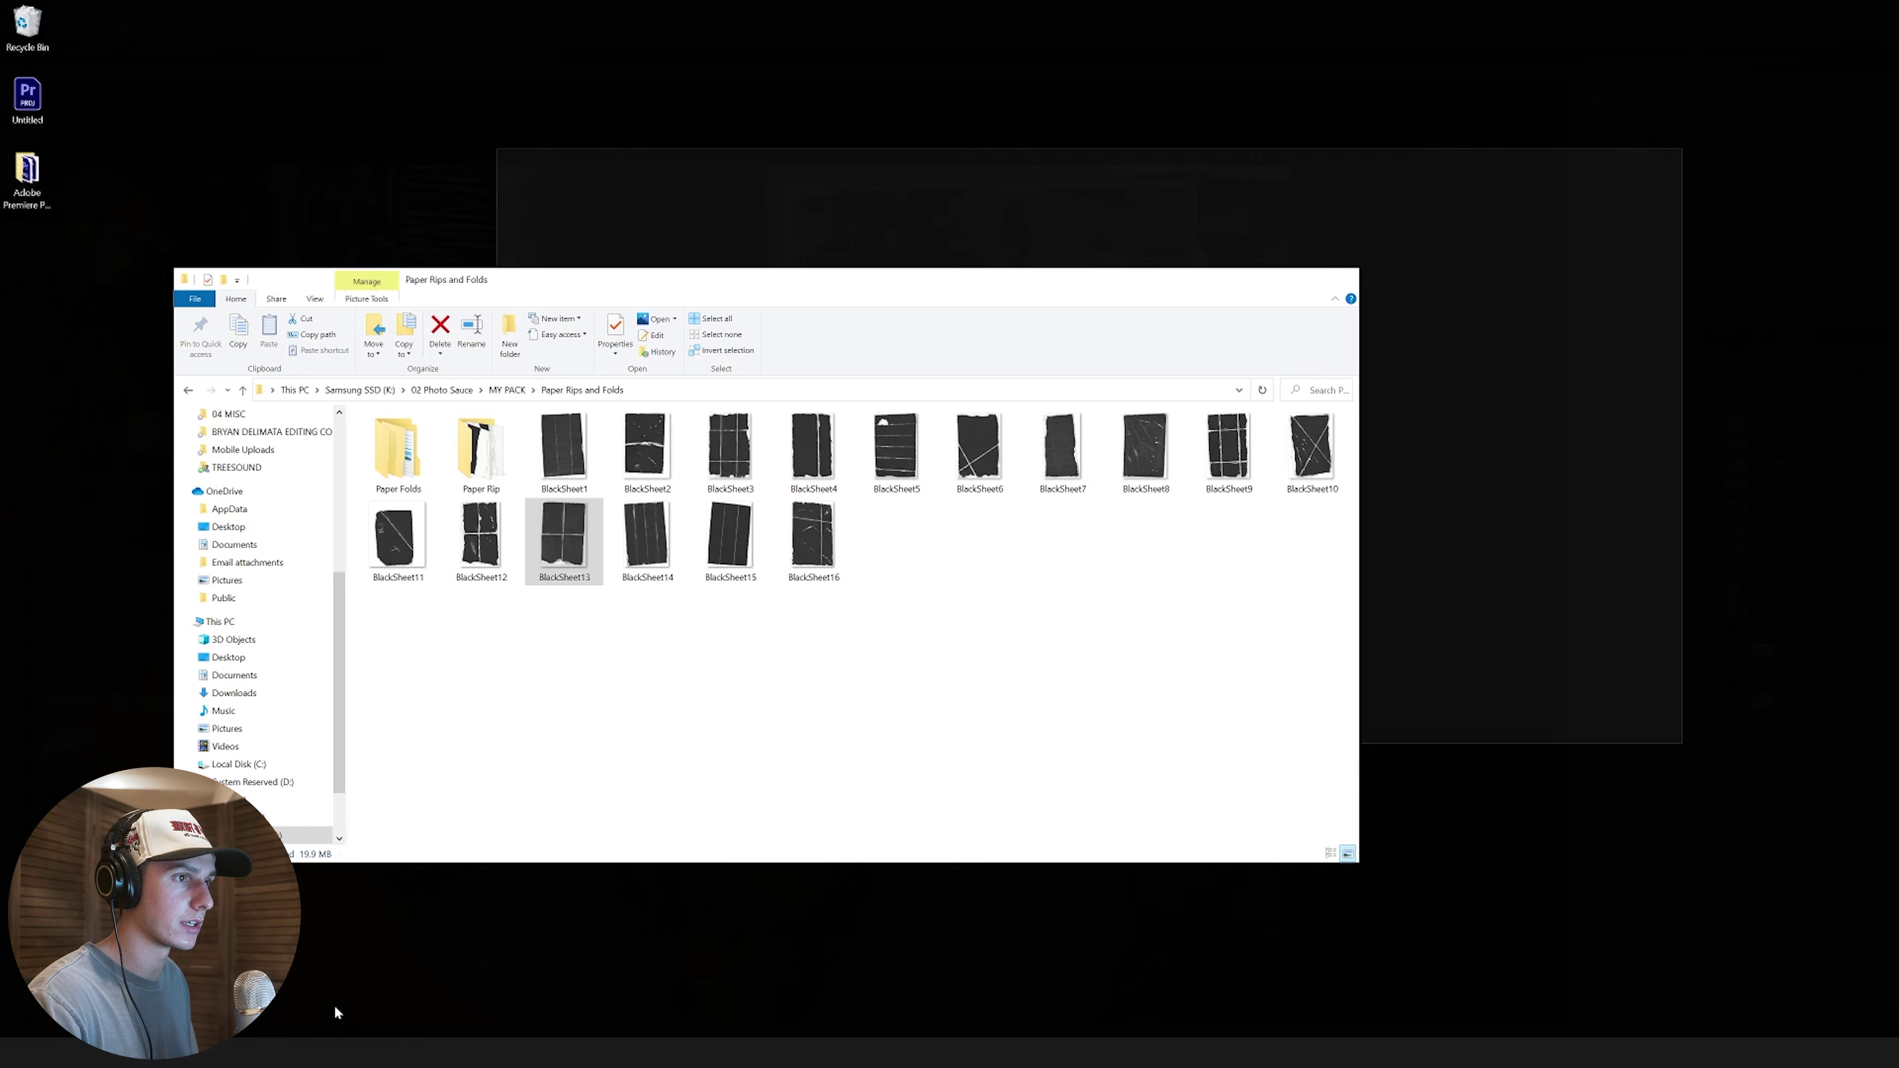
{"action": "left_click", "coordinate": [338, 1014]}
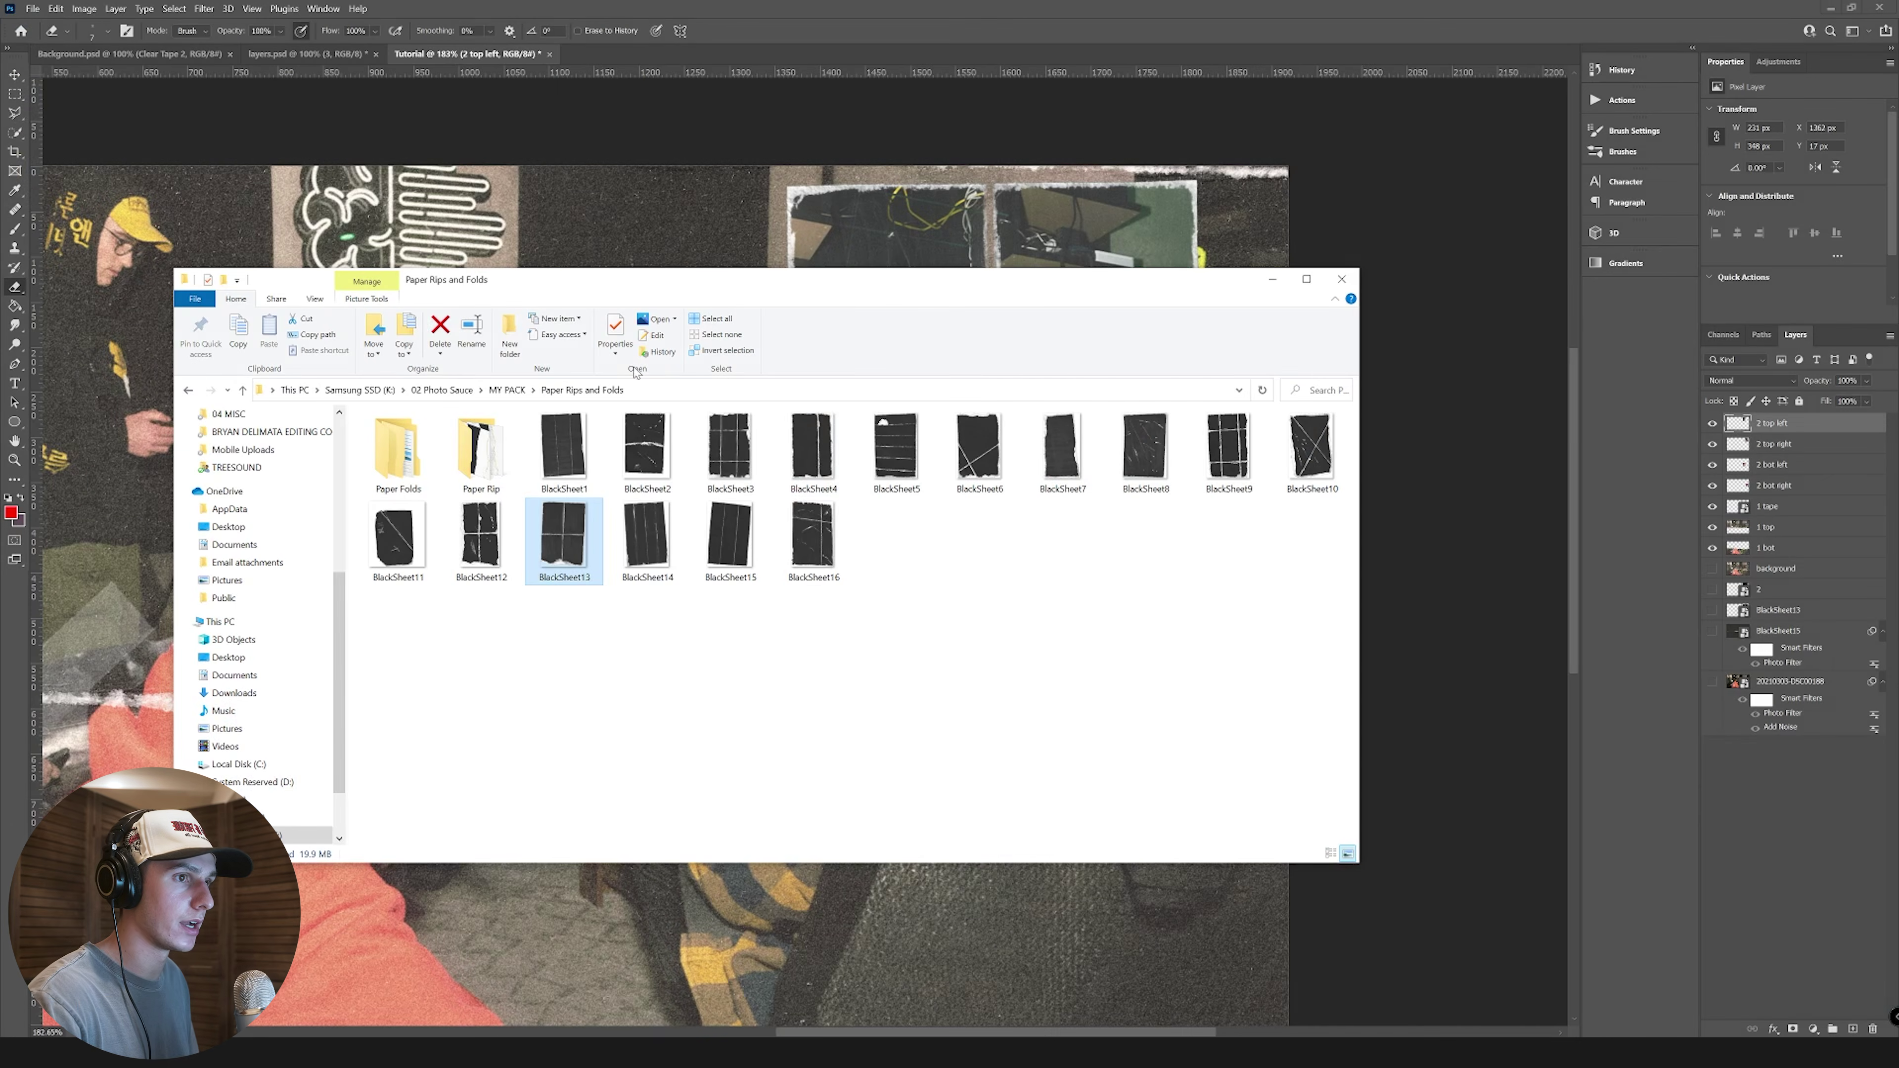
{"action": "left_click", "coordinate": [506, 390]}
{"action": "double_click", "coordinate": [408, 464]}
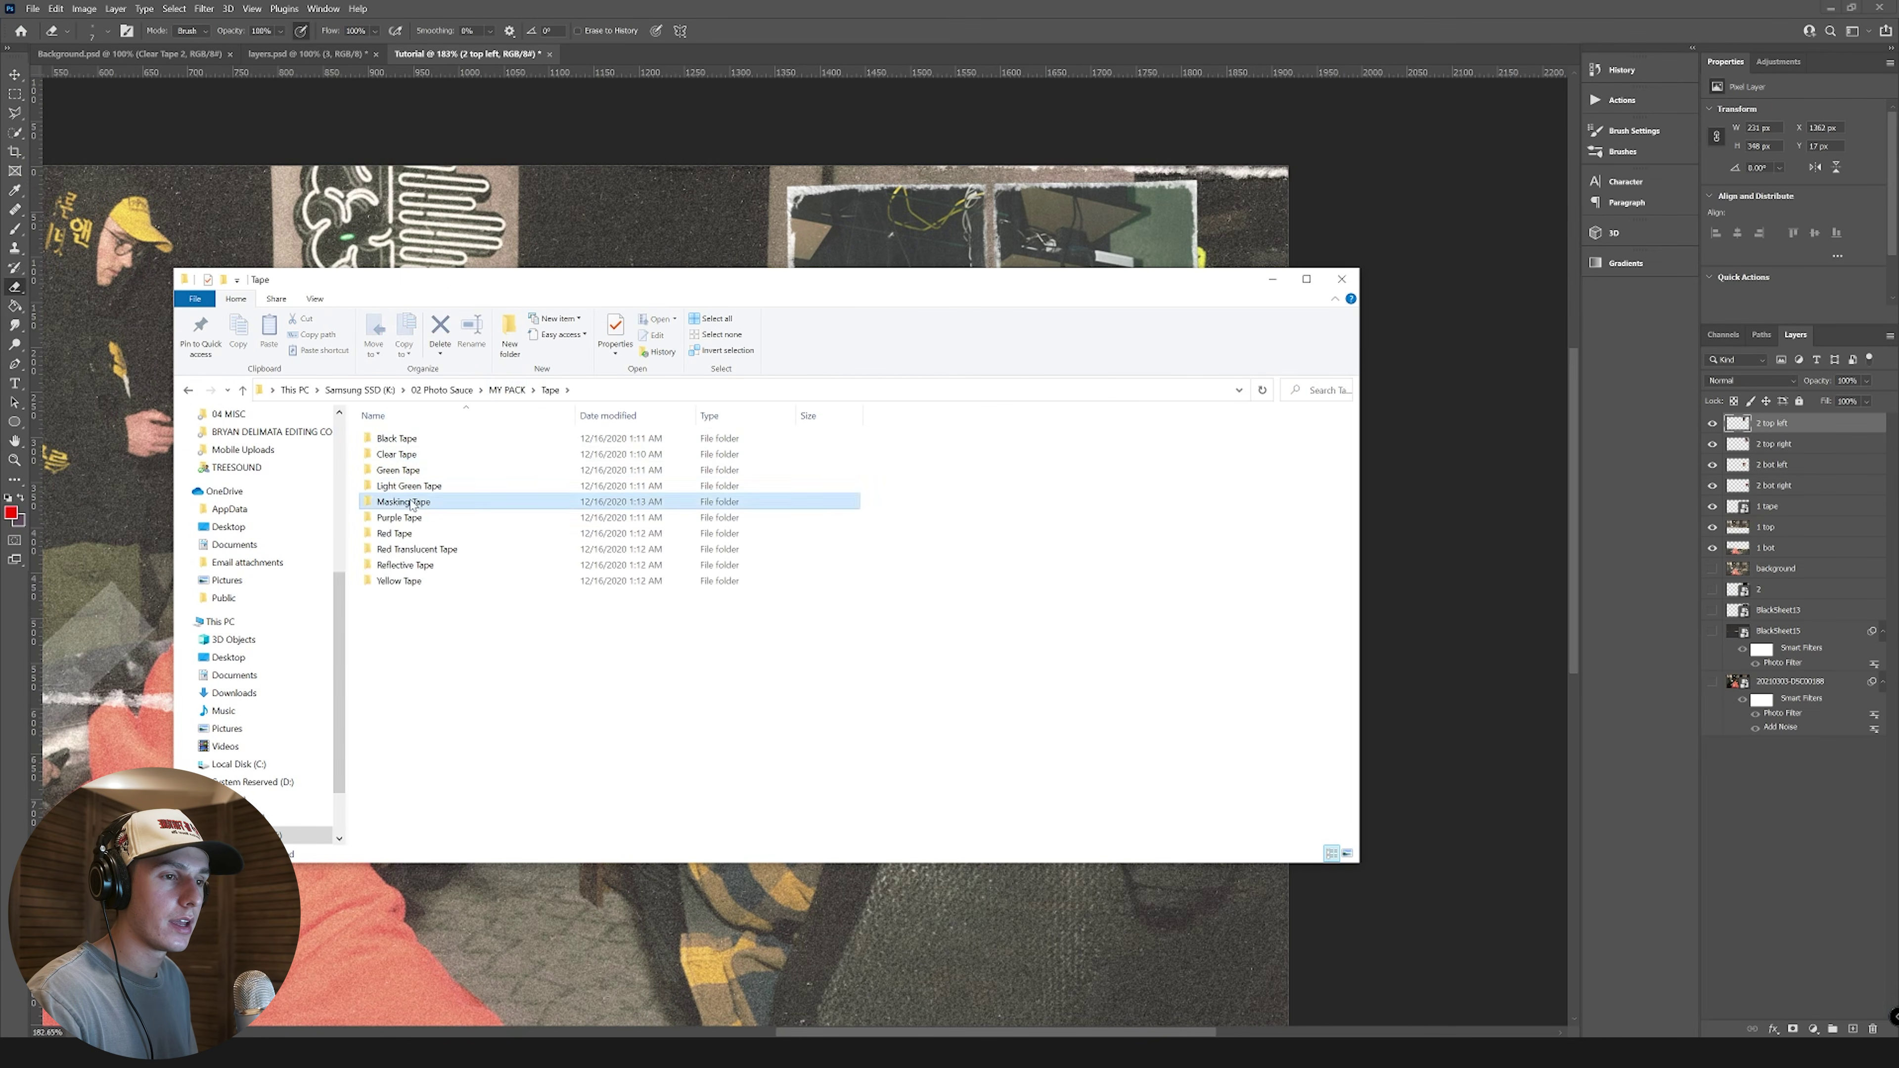
{"action": "double_click", "coordinate": [412, 502]}
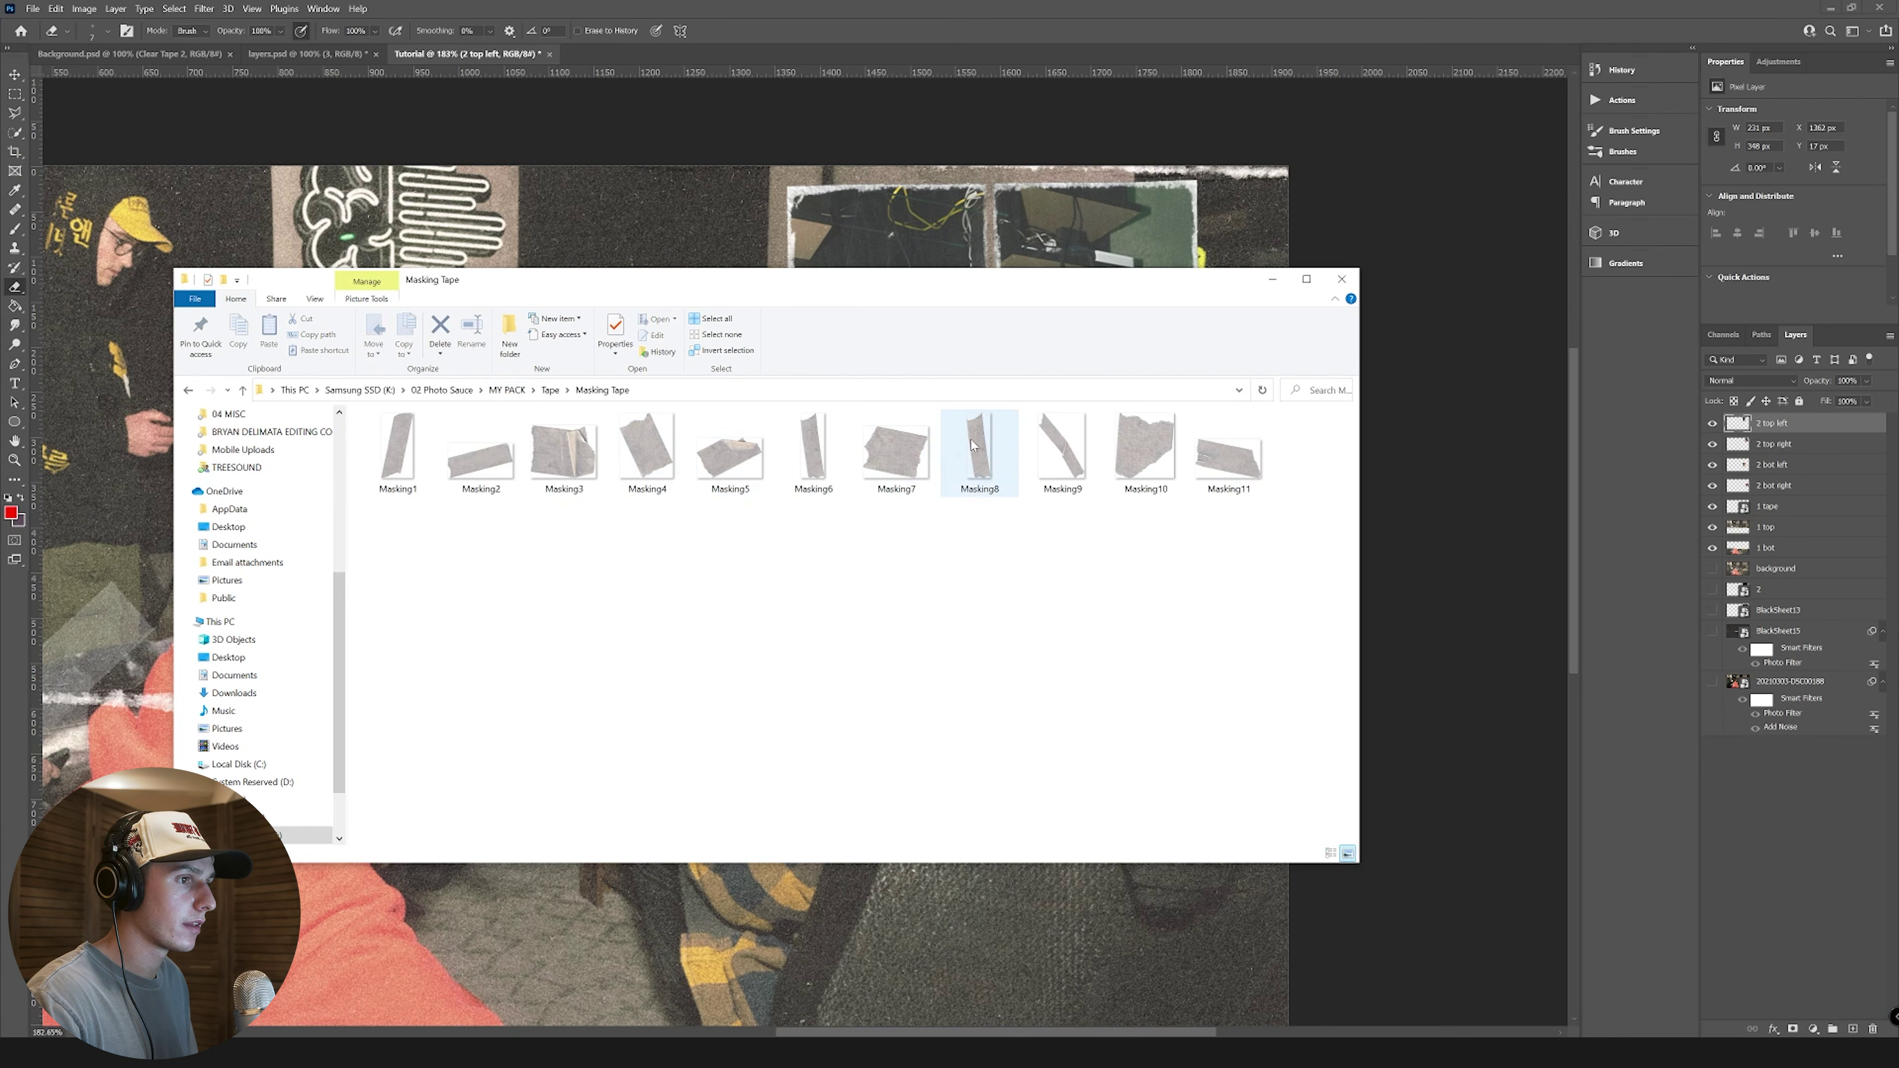
{"action": "left_click_drag", "start_coordinate": [730, 451], "coordinate": [999, 371]}
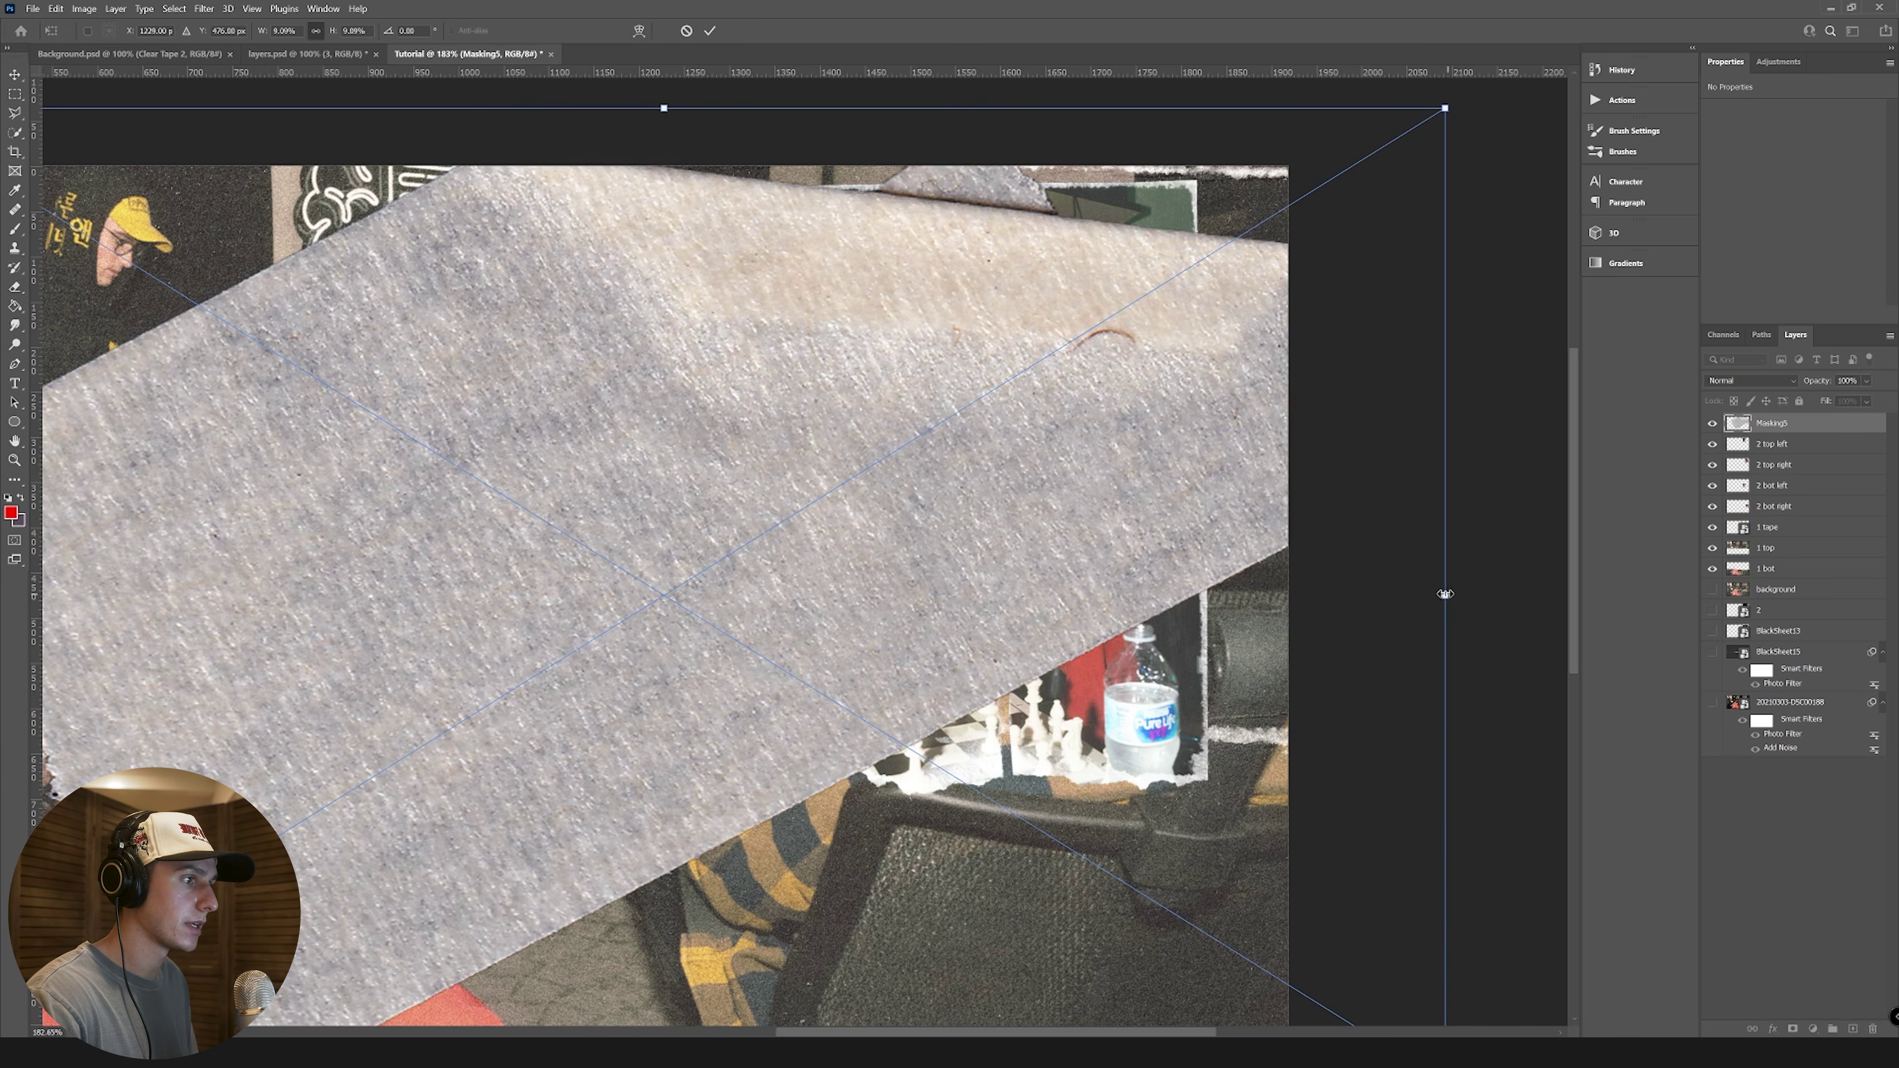
{"action": "left_click_drag", "start_coordinate": [1448, 594], "coordinate": [584, 564]}
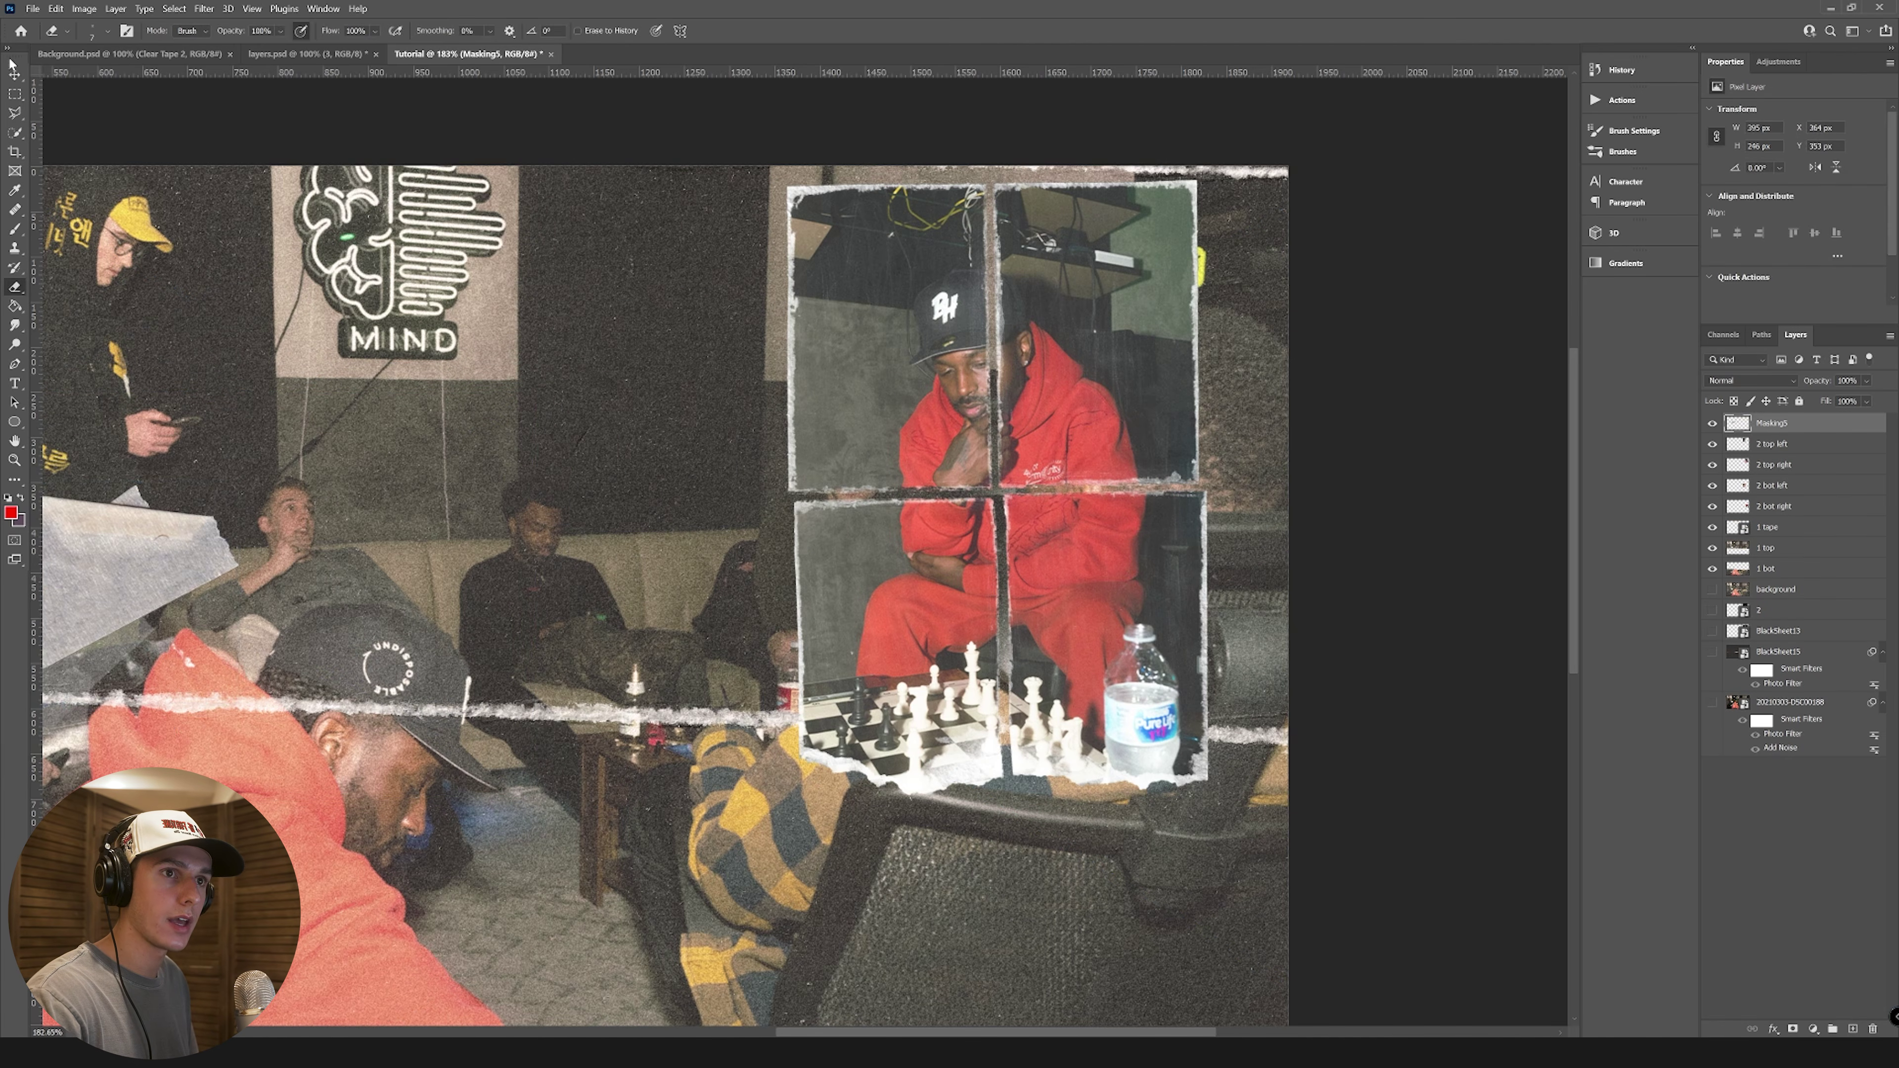
Step: Shrink the masking tape onto the horizontal fold at the chess photo's right edge and rename its layer "2 tape"
{"action": "left_click", "coordinate": [15, 74]}
{"action": "left_click_drag", "start_coordinate": [215, 550], "coordinate": [832, 567]}
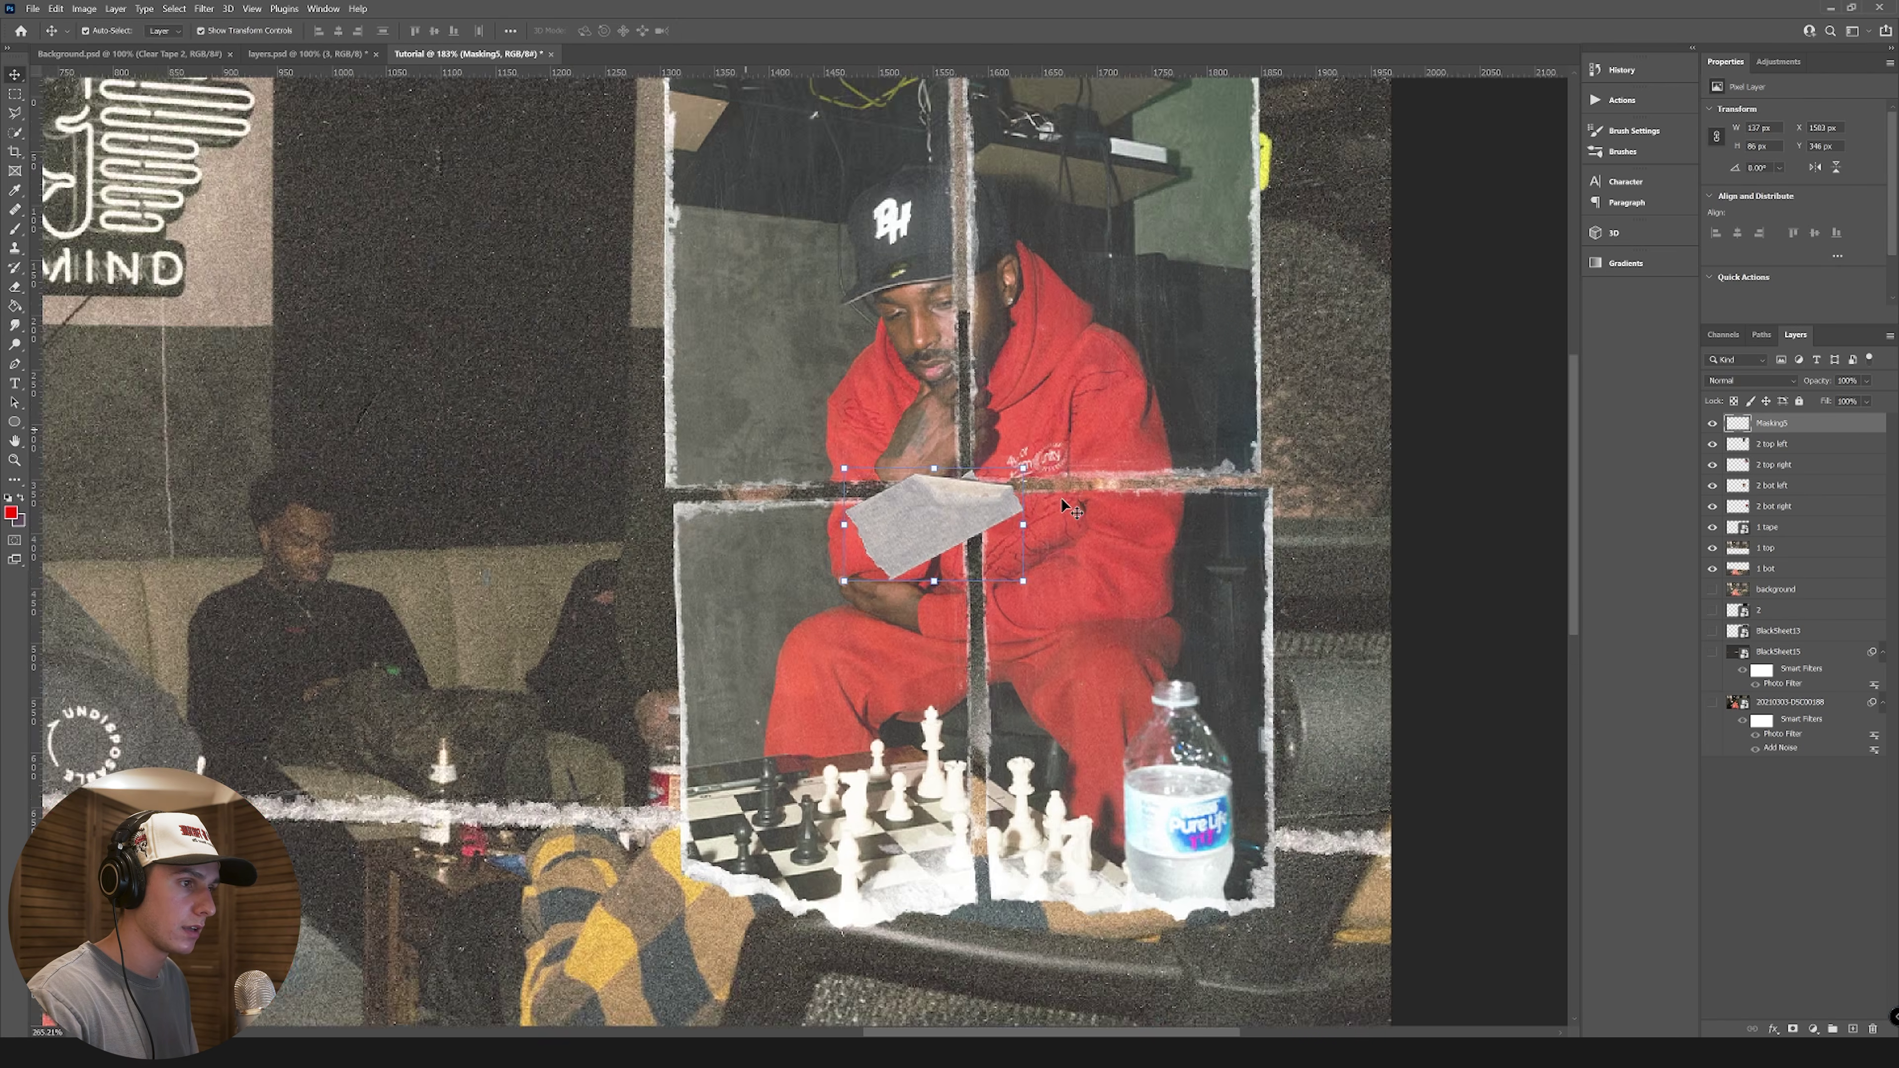
{"action": "scroll", "coordinate": [1021, 540], "scroll_direction": "up", "scroll_amount": 5}
{"action": "left_click_drag", "start_coordinate": [1017, 537], "coordinate": [868, 471]}
{"action": "left_click", "coordinate": [1080, 494]}
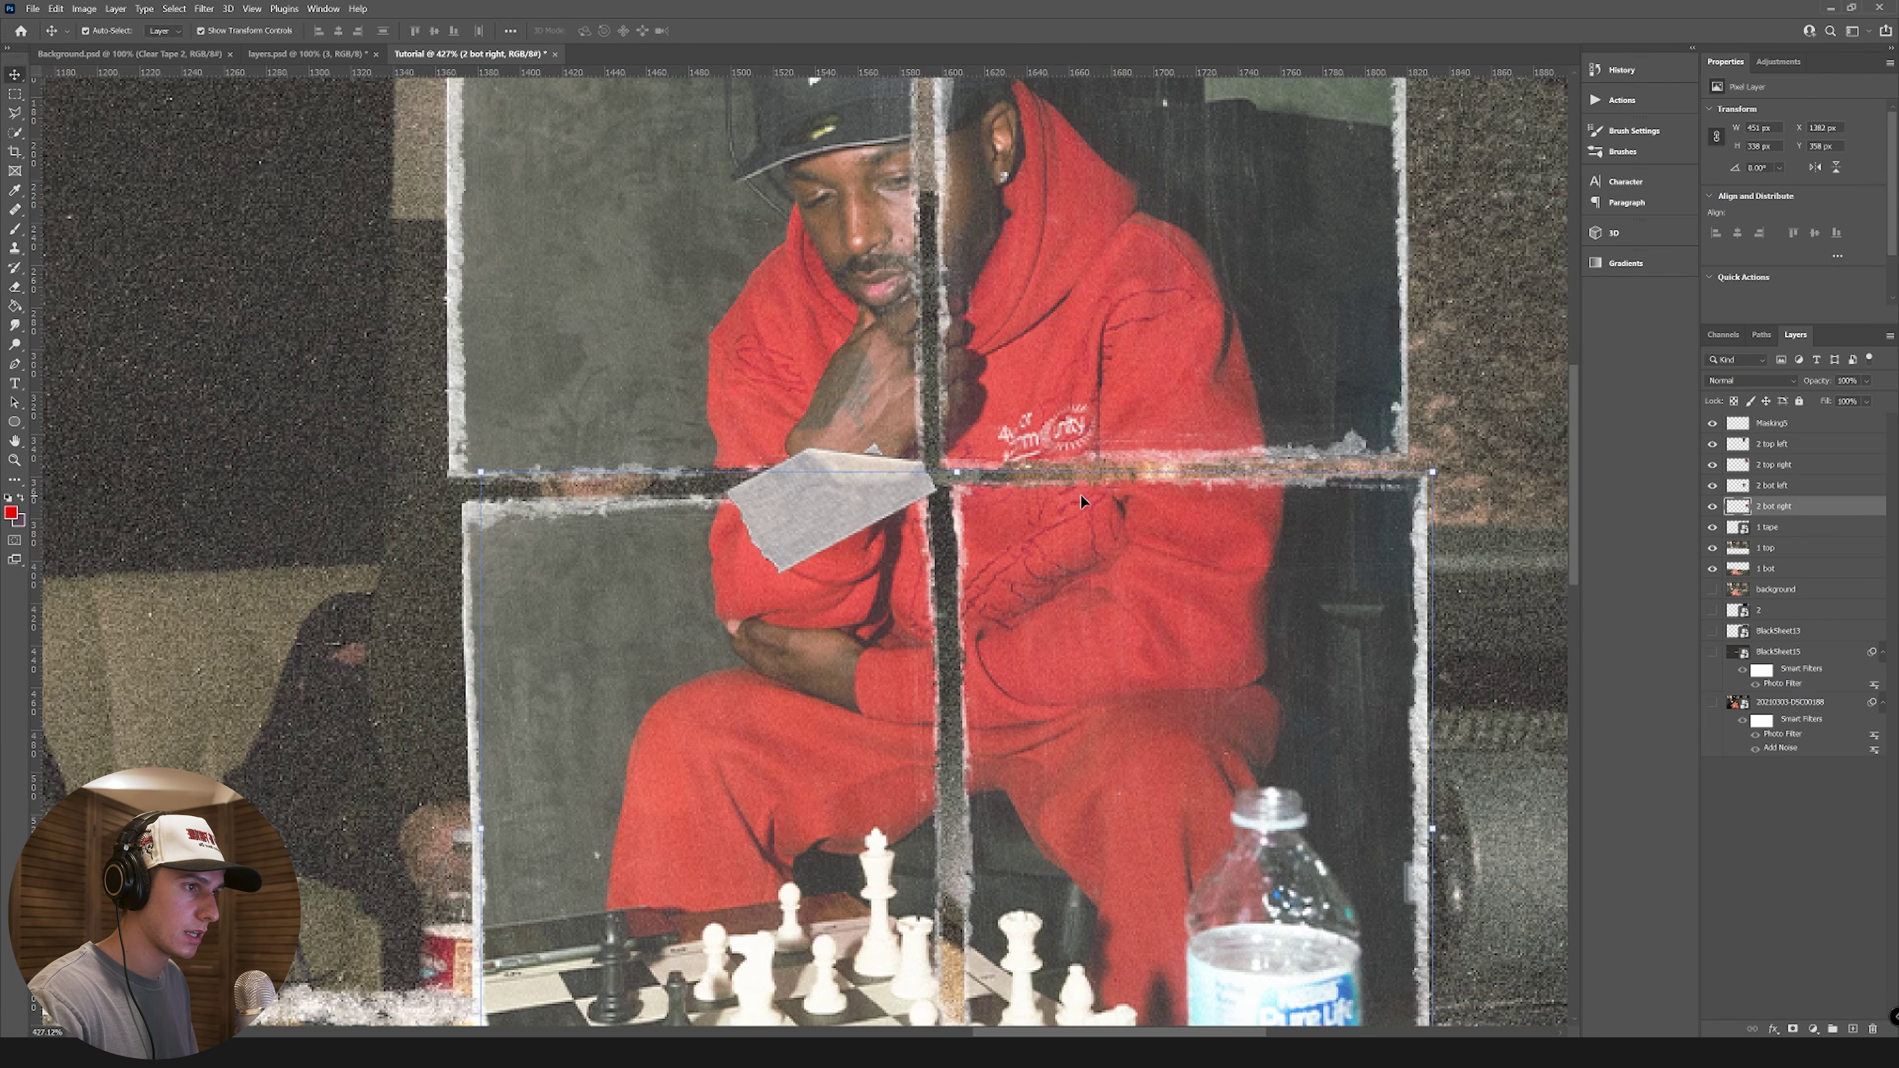
{"action": "scroll", "coordinate": [1081, 494], "scroll_direction": "down", "scroll_amount": 3}
{"action": "double_click", "coordinate": [1772, 424]}
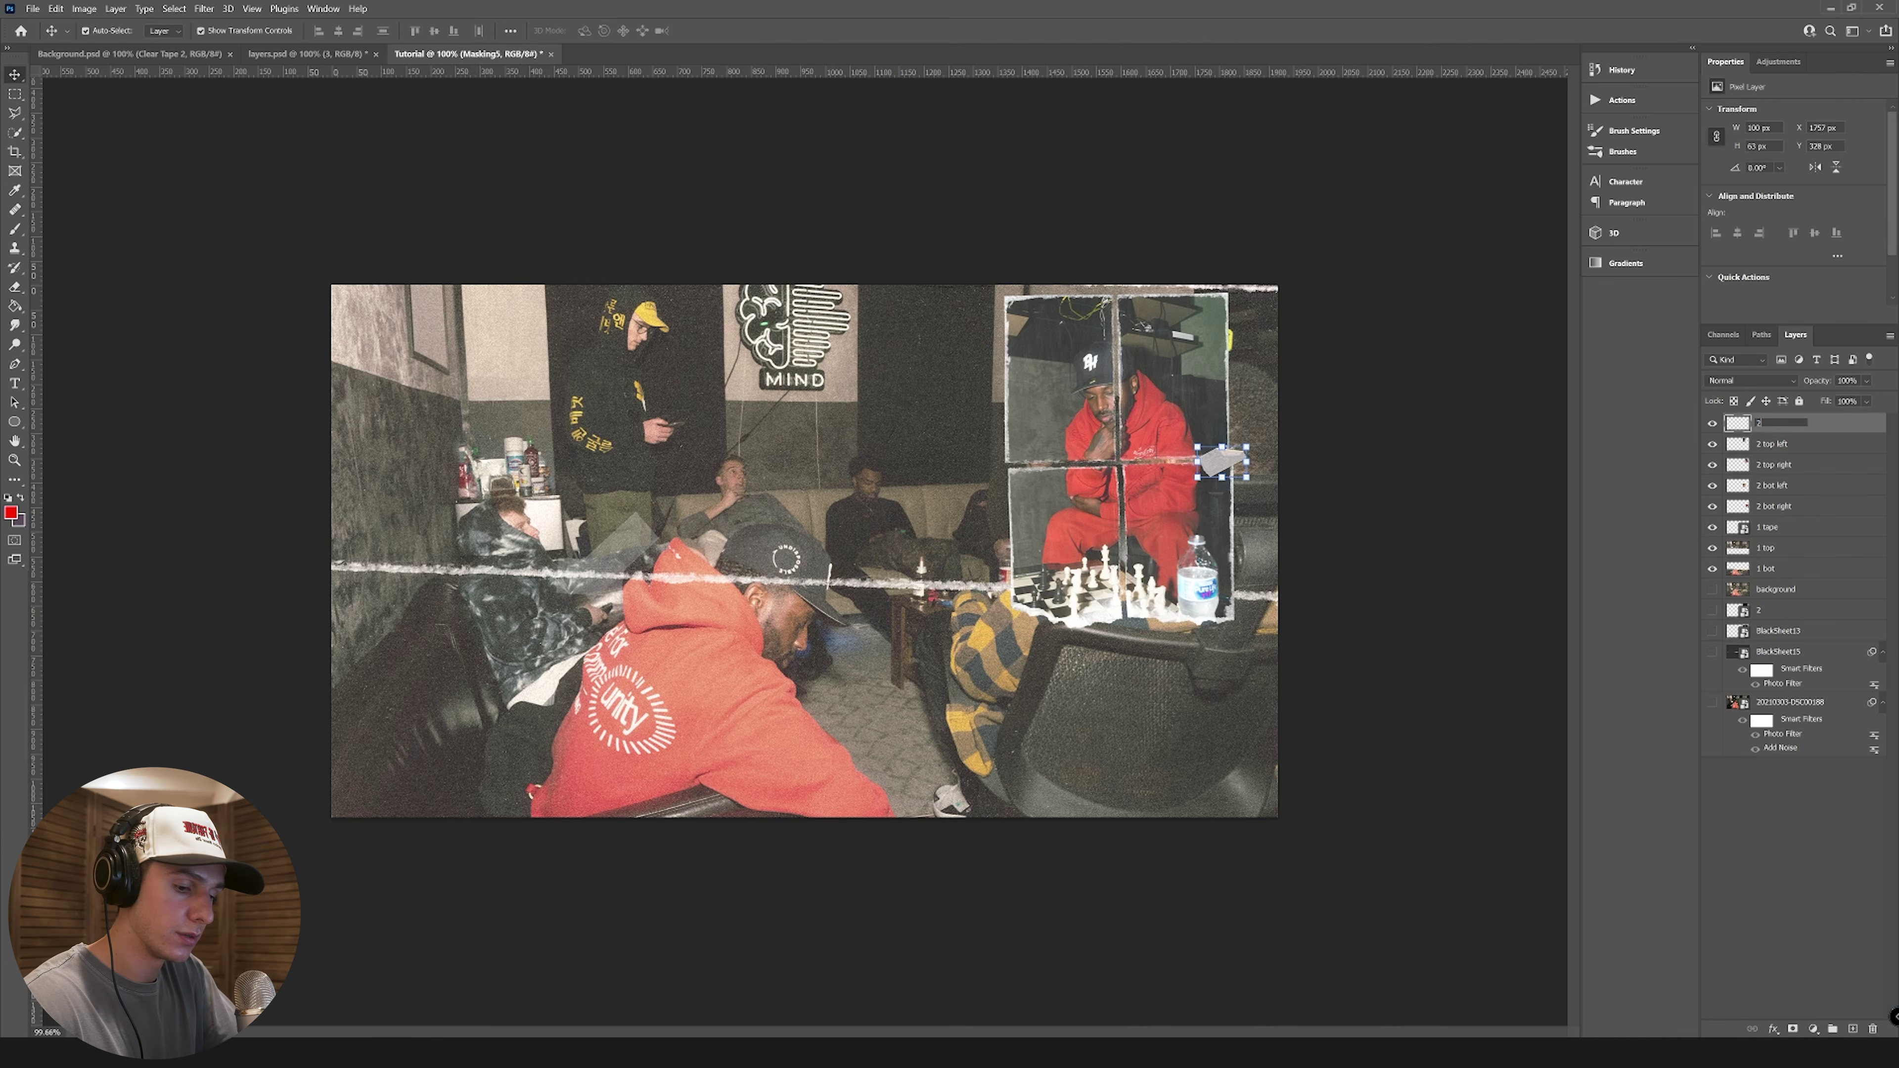
{"action": "type", "text": "pe"}
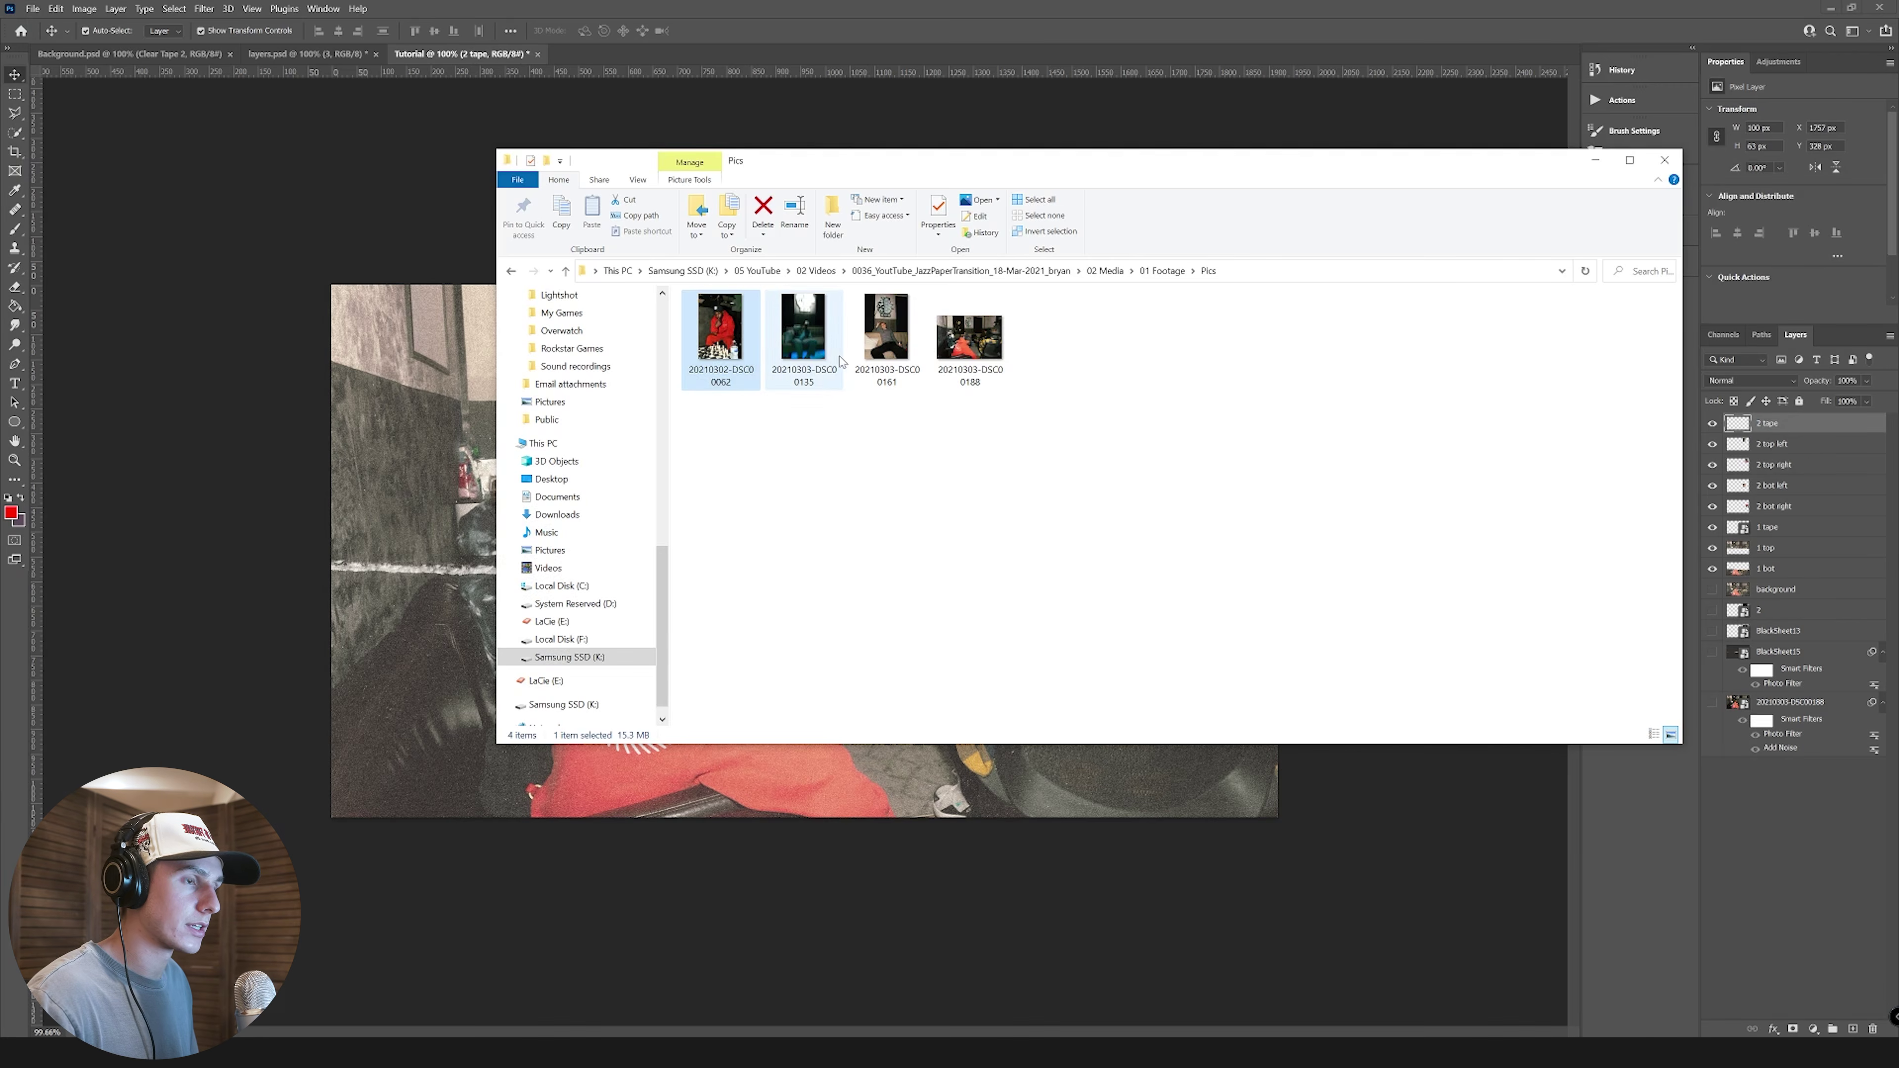
Step: Place the photo 20210303-DSC00135, rotated -90° and enlarged, over the upper-left part of the scene
{"action": "left_click_drag", "start_coordinate": [803, 333], "coordinate": [321, 442]}
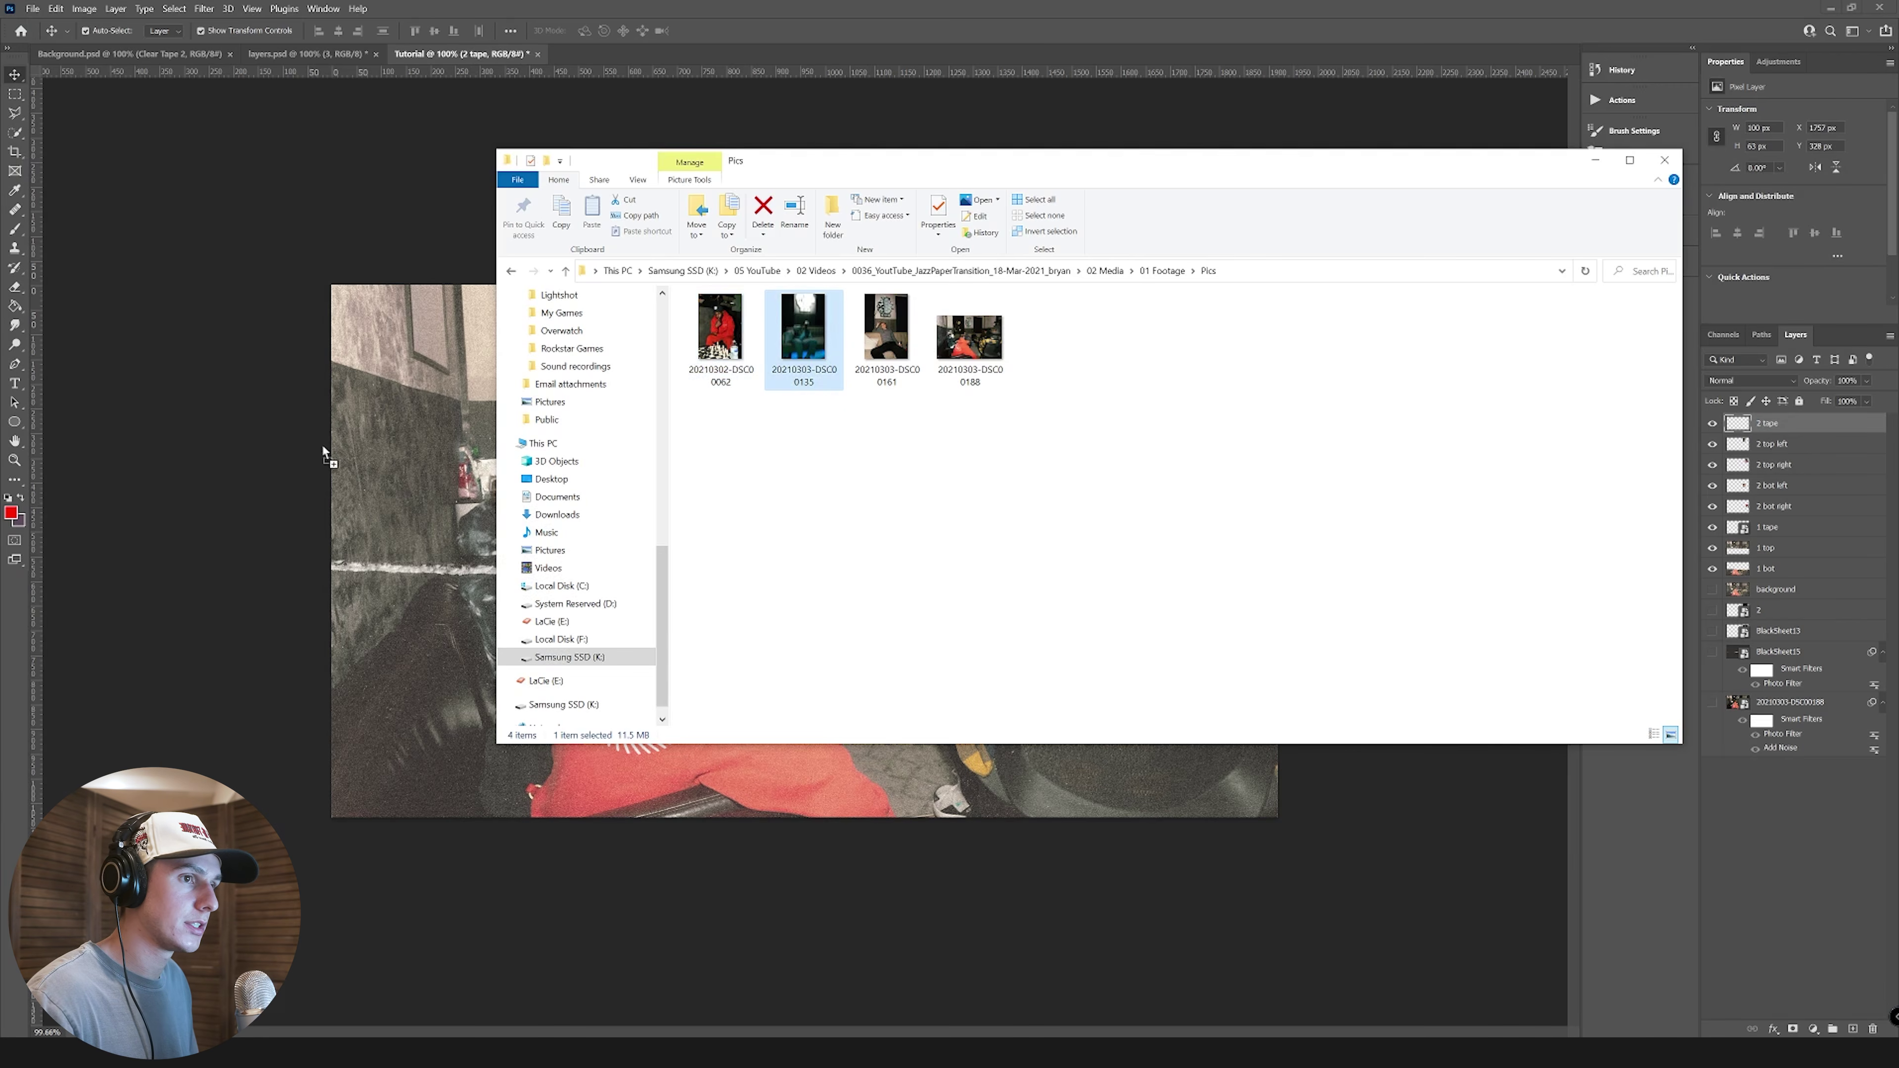
{"action": "left_click_drag", "start_coordinate": [320, 442], "coordinate": [314, 444]}
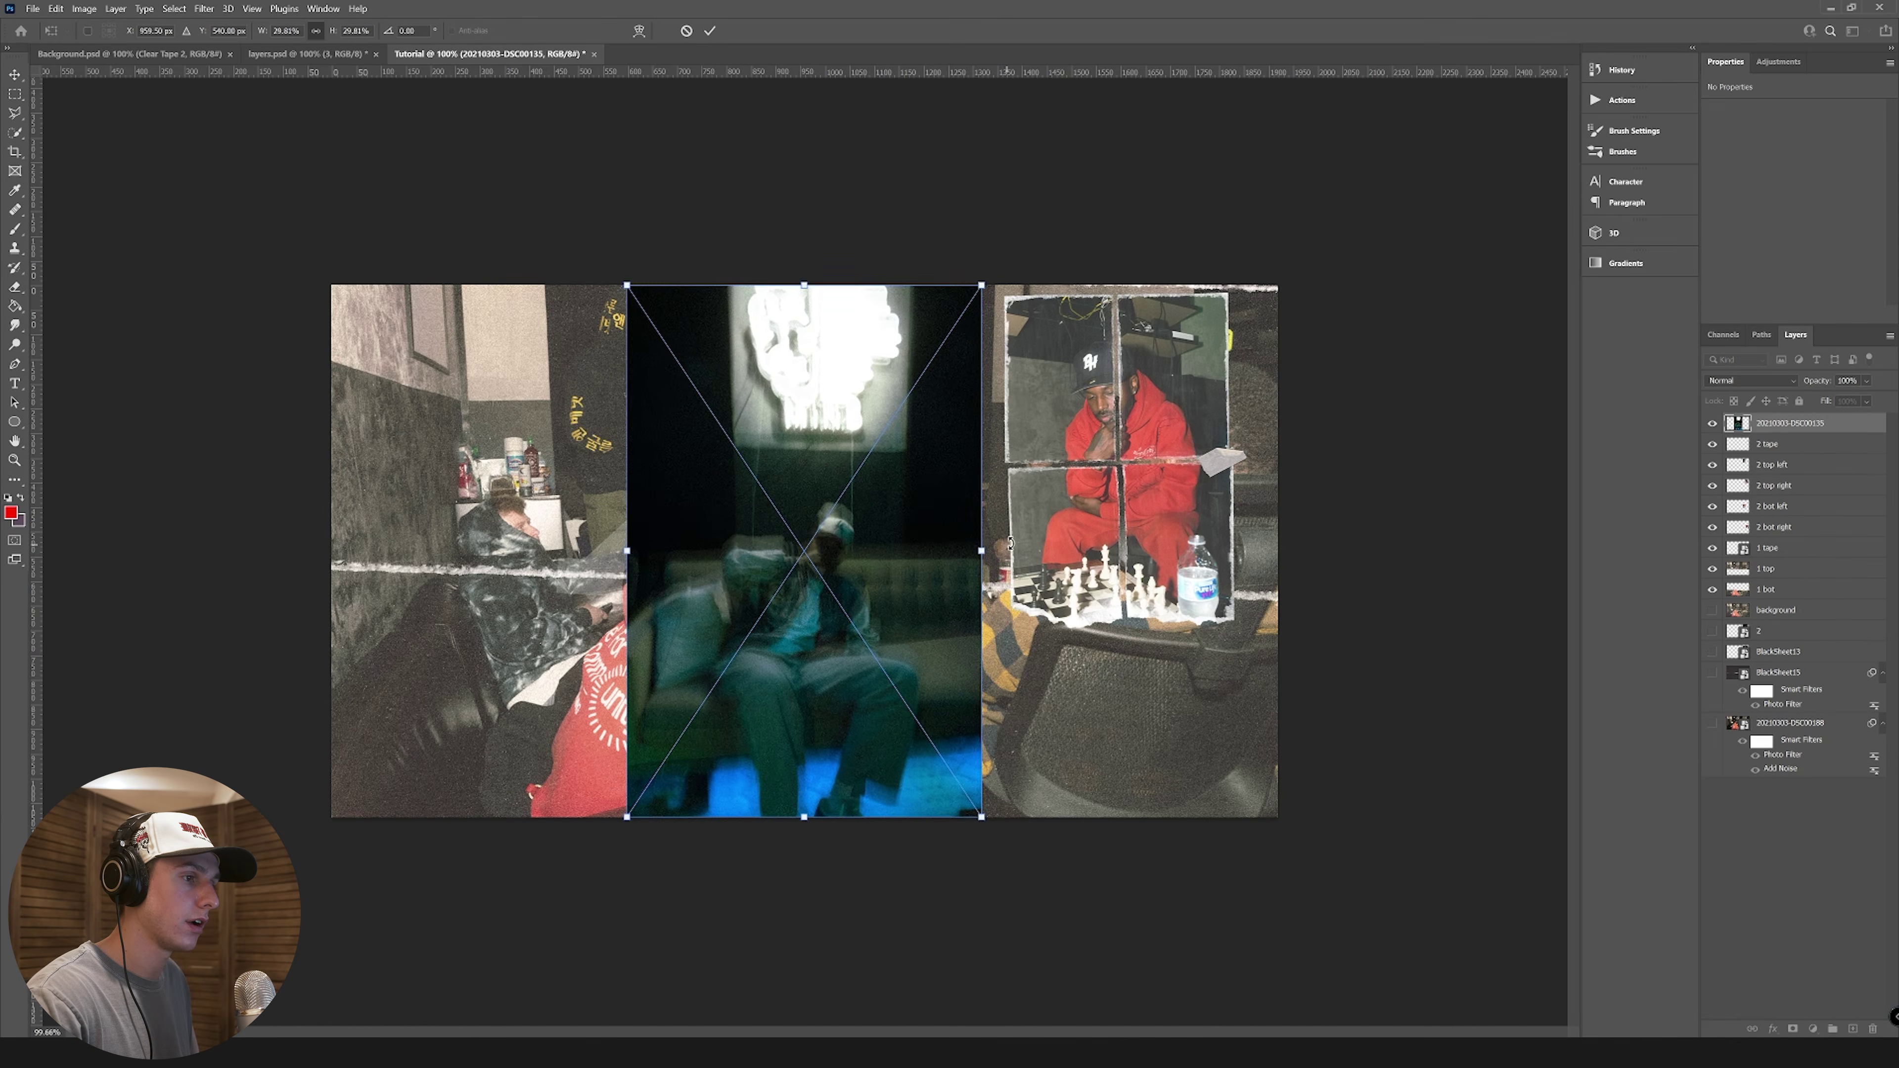
{"action": "left_click_drag", "start_coordinate": [1009, 542], "coordinate": [802, 350]}
{"action": "left_click_drag", "start_coordinate": [1074, 543], "coordinate": [827, 403]}
{"action": "key", "text": "Return"}
{"action": "key", "text": "ctrl+plus"}
{"action": "left_click_drag", "start_coordinate": [746, 407], "coordinate": [886, 427]}
{"action": "key", "text": "Return"}
{"action": "scroll", "coordinate": [862, 439], "scroll_direction": "down", "scroll_amount": 2}
{"action": "left_click", "coordinate": [866, 451]}
{"action": "left_click", "coordinate": [795, 442]}
{"action": "left_click_drag", "start_coordinate": [843, 428], "coordinate": [824, 443]}
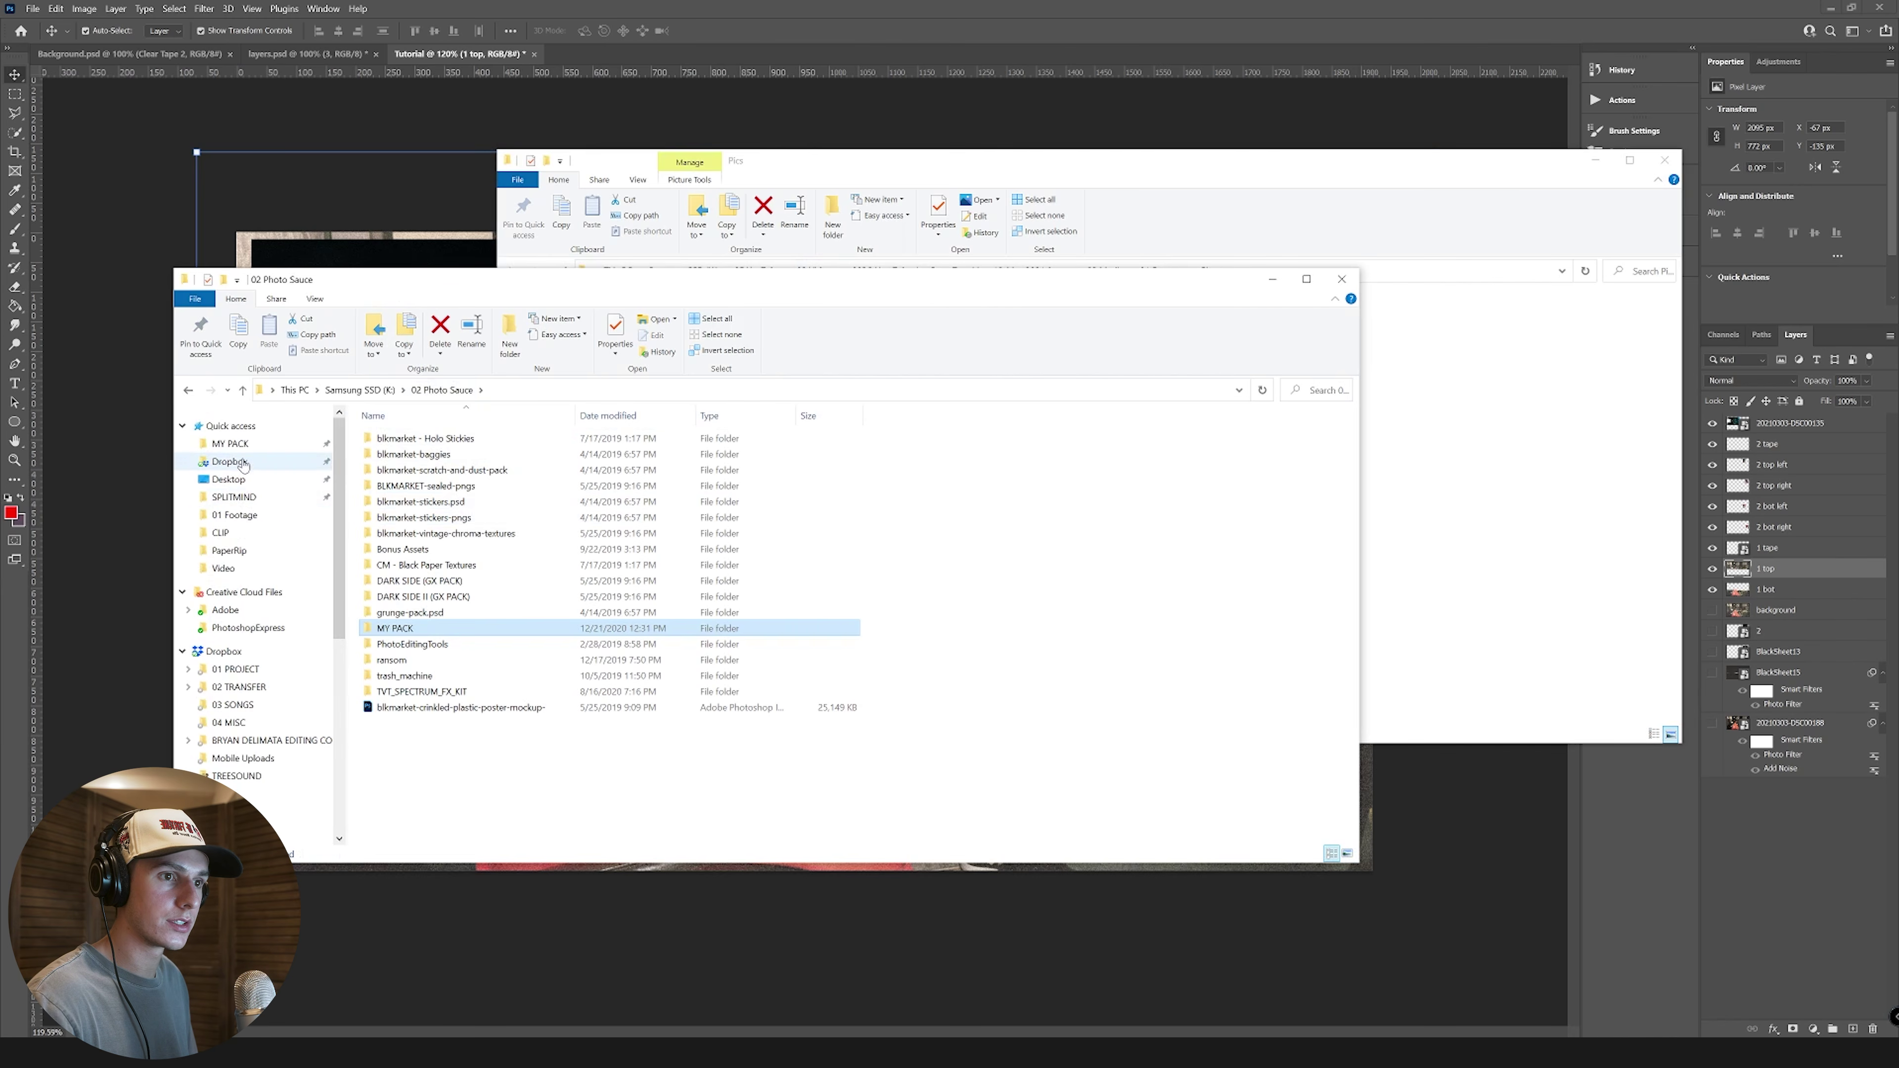
Step: Place BlackSheet1 from the Paper Rips and Folds folder, rotate it to landscape and fit it behind the dark blue photo
{"action": "left_click", "coordinate": [231, 444]}
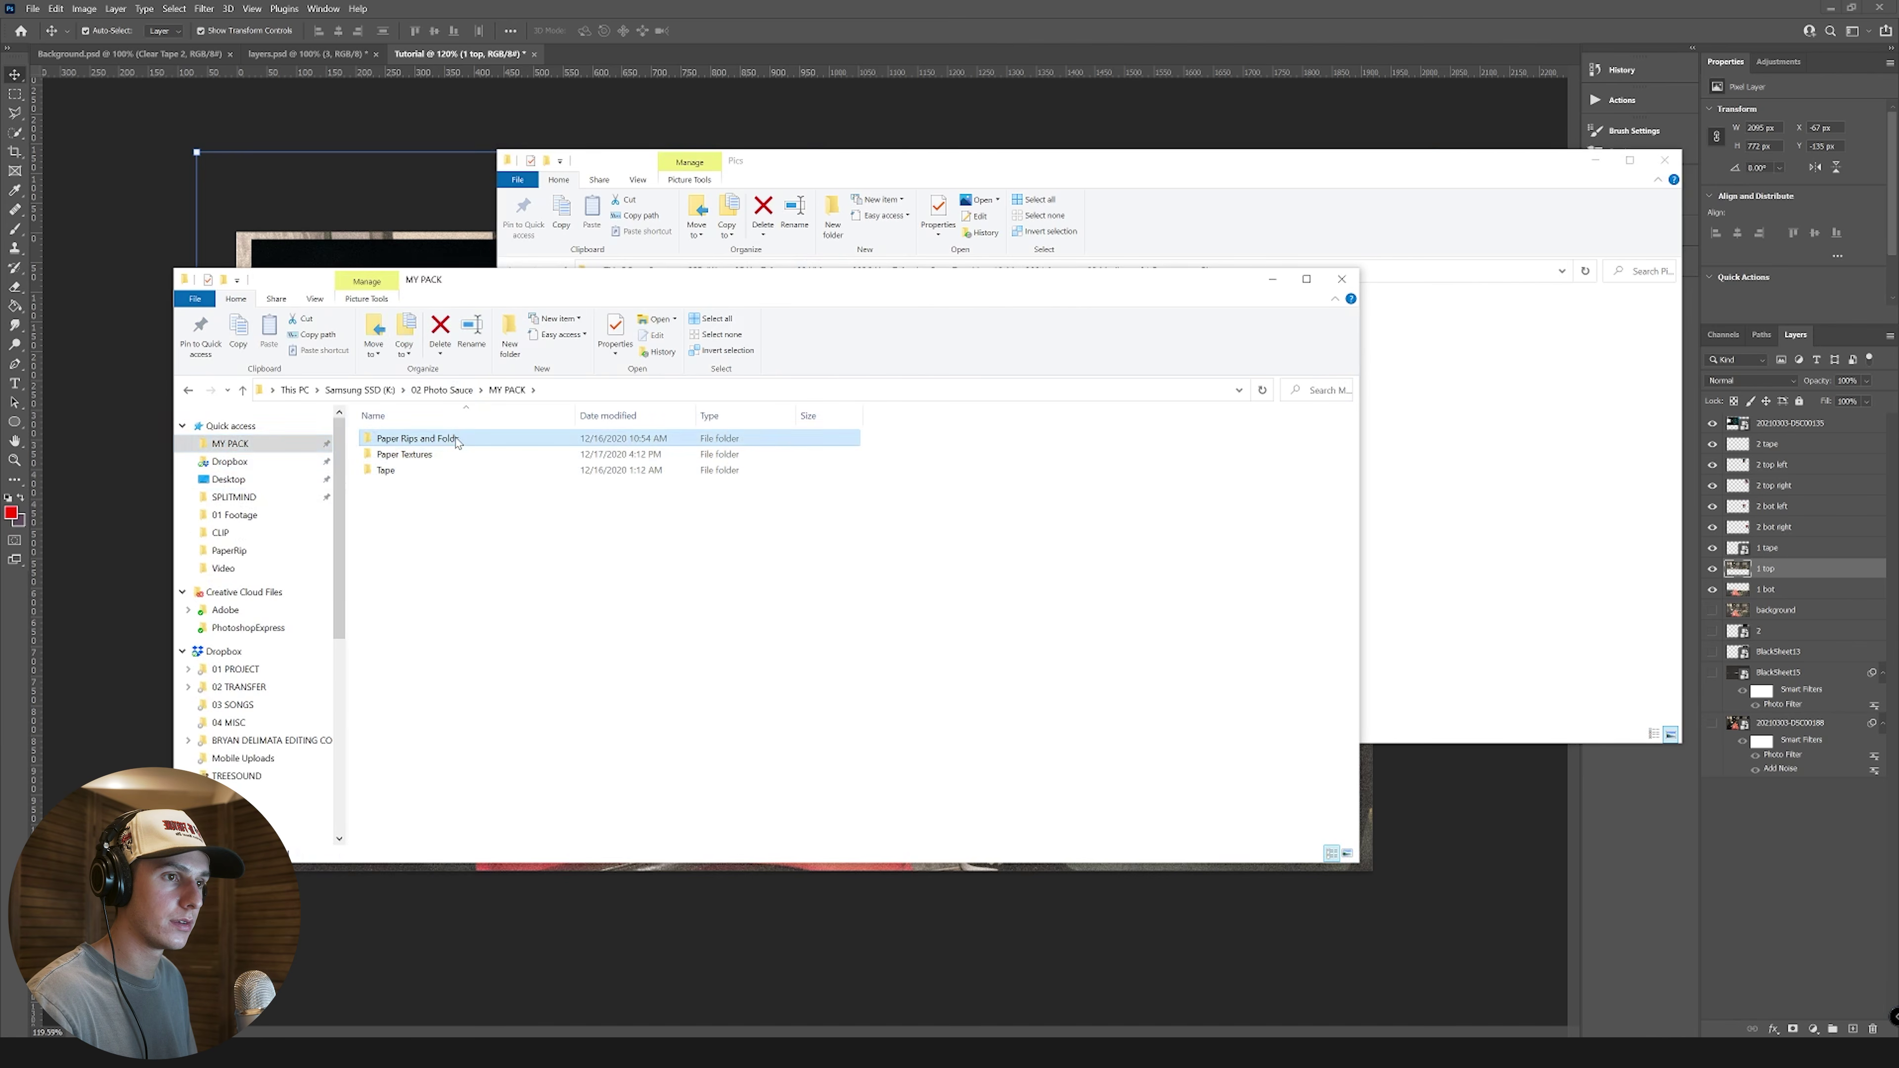
{"action": "double_click", "coordinate": [419, 438]}
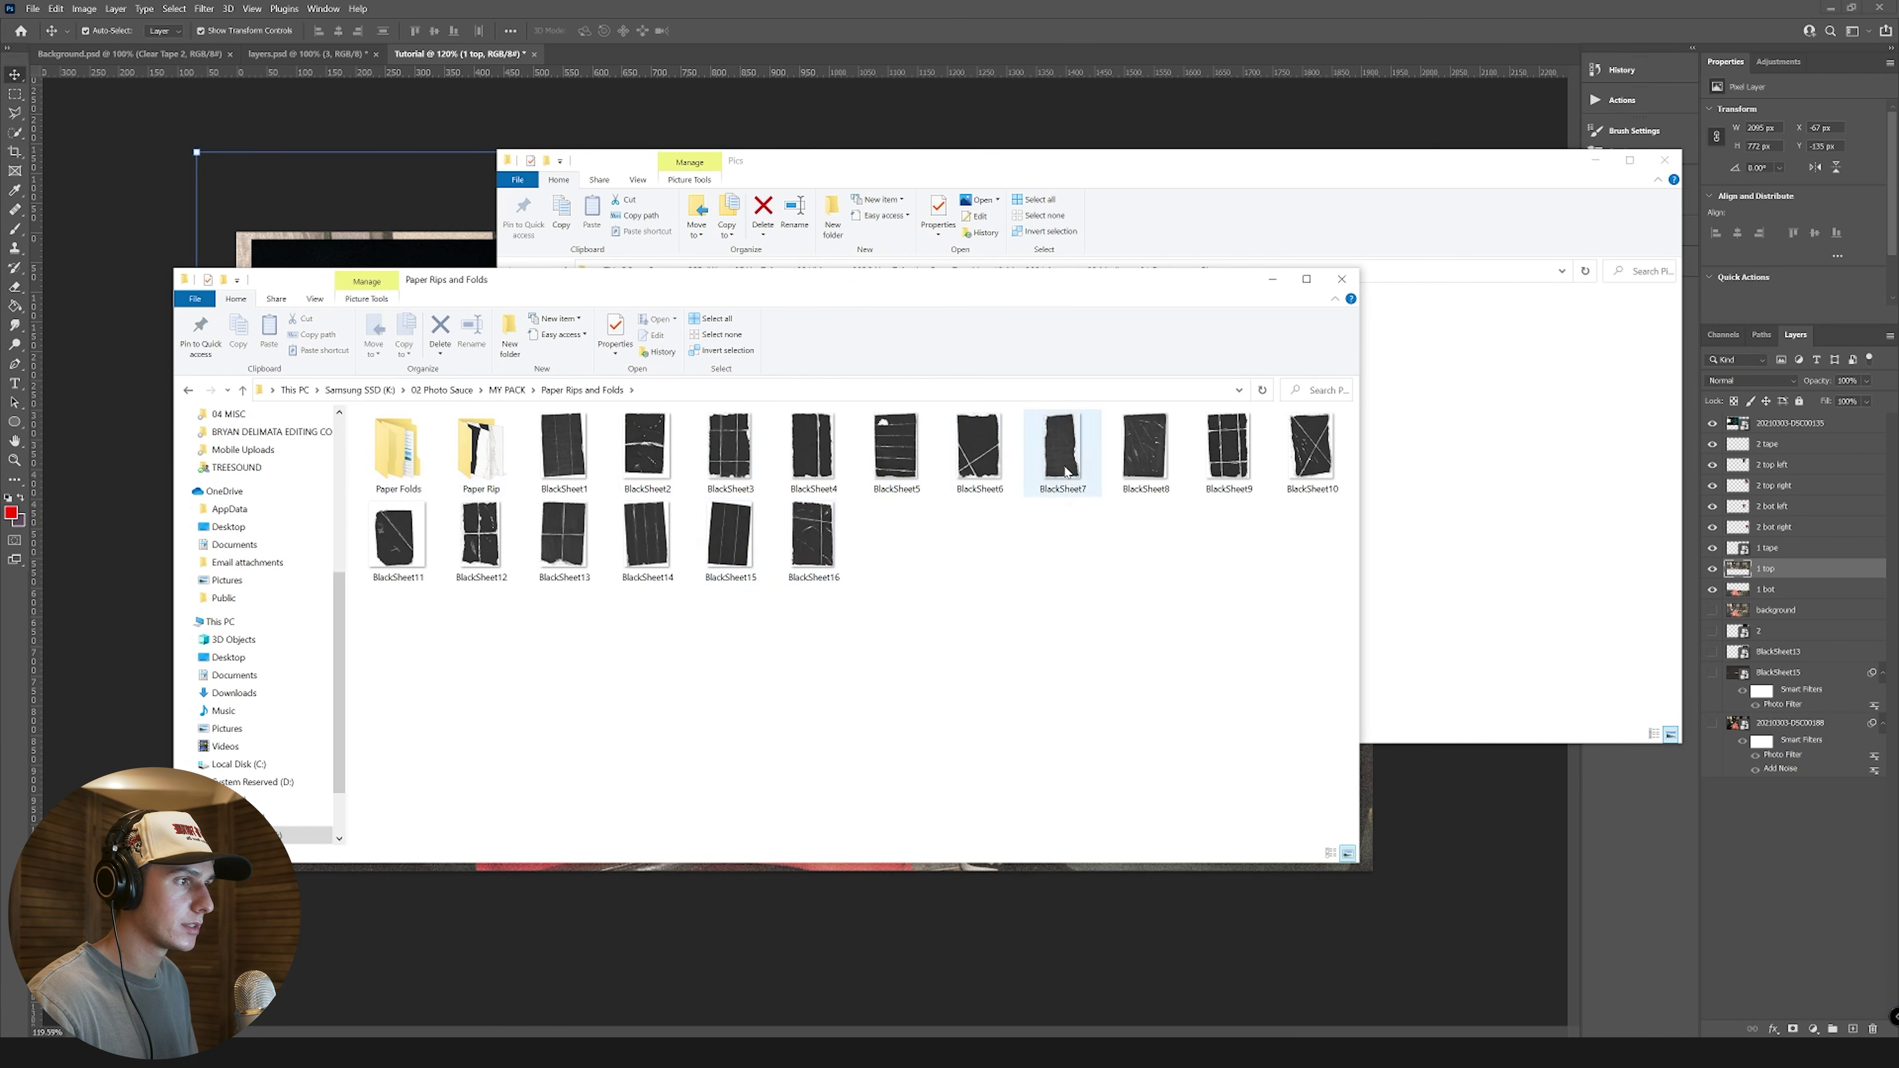
{"action": "left_click_drag", "start_coordinate": [566, 463], "coordinate": [453, 244]}
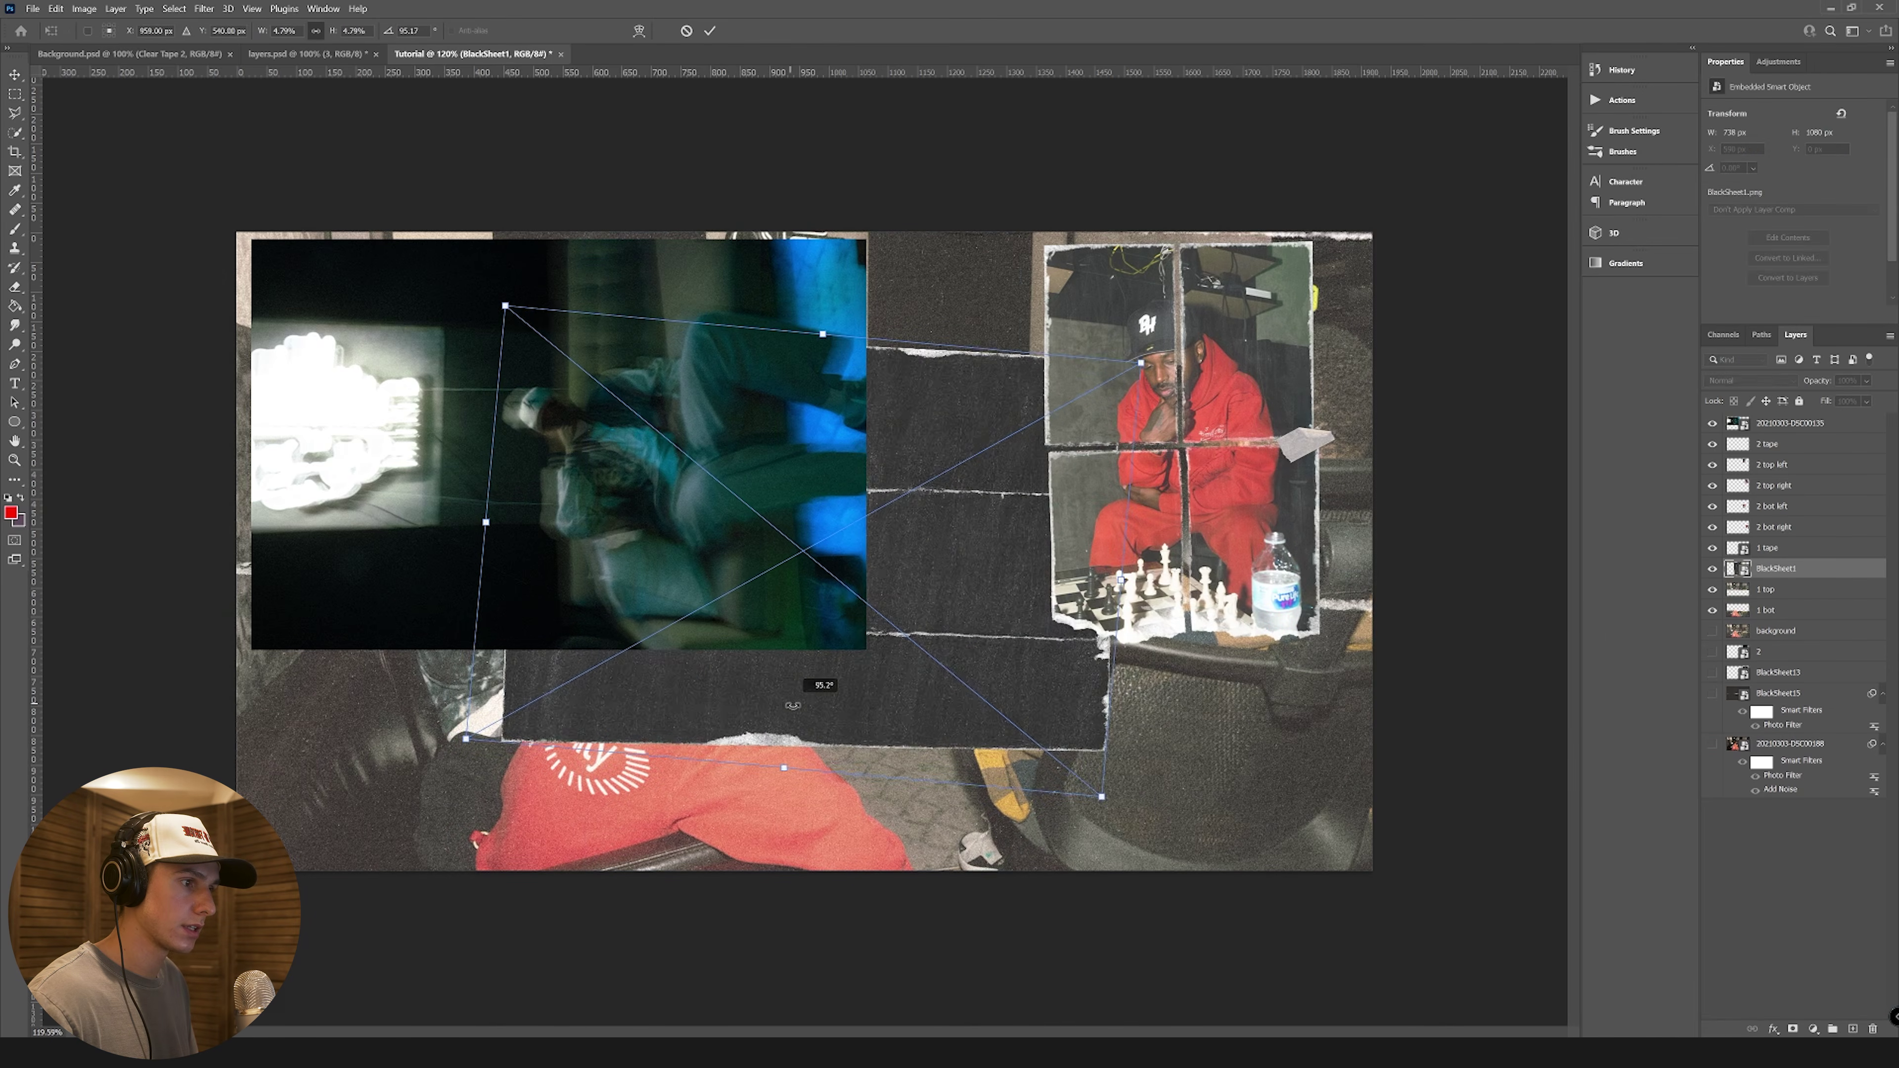
{"action": "left_click_drag", "start_coordinate": [1114, 565], "coordinate": [901, 436]}
{"action": "key", "text": "Return"}
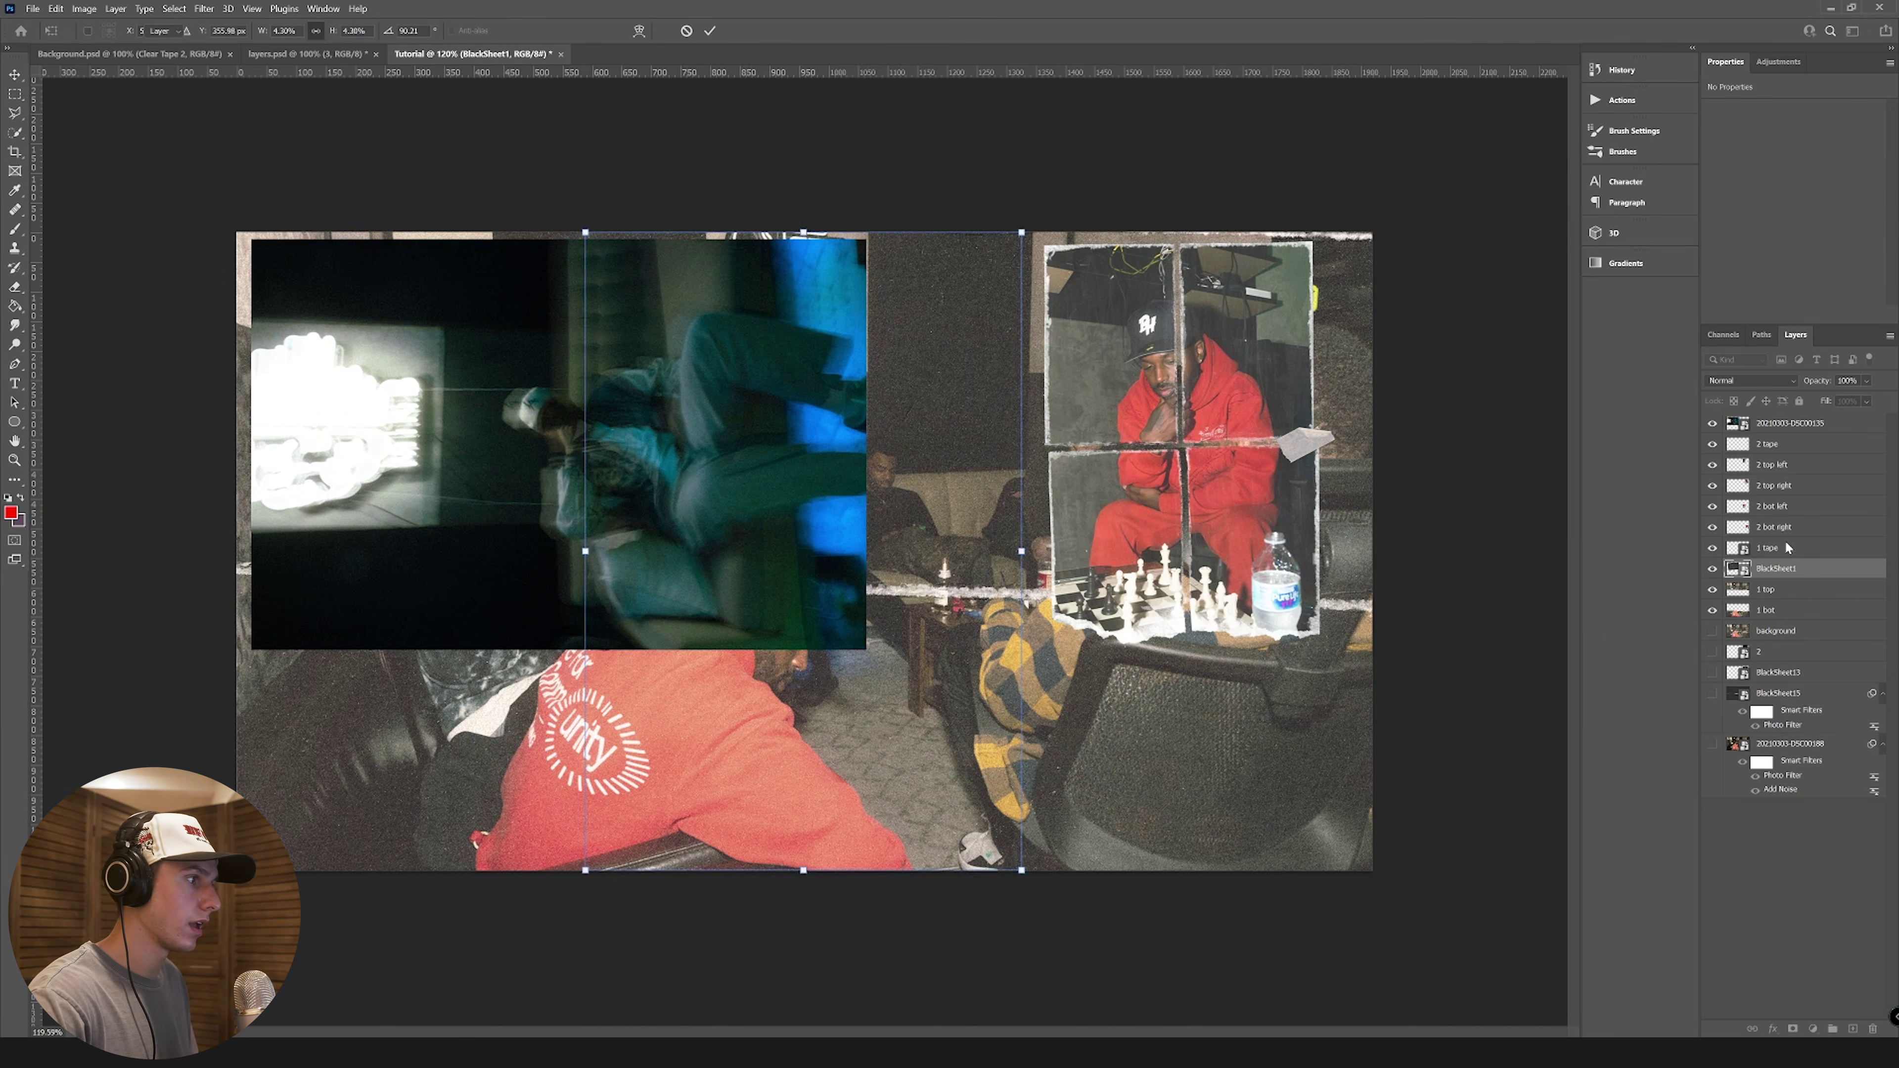
Step: Clip the 20210303-DSC00135 photo to BlackSheet1 directly beneath it and set the photo's blend mode to Screen
{"action": "left_click_drag", "start_coordinate": [1779, 571], "coordinate": [1773, 435]}
{"action": "left_click", "coordinate": [1794, 423]}
{"action": "right_click", "coordinate": [1809, 424]}
{"action": "left_click", "coordinate": [1697, 725]}
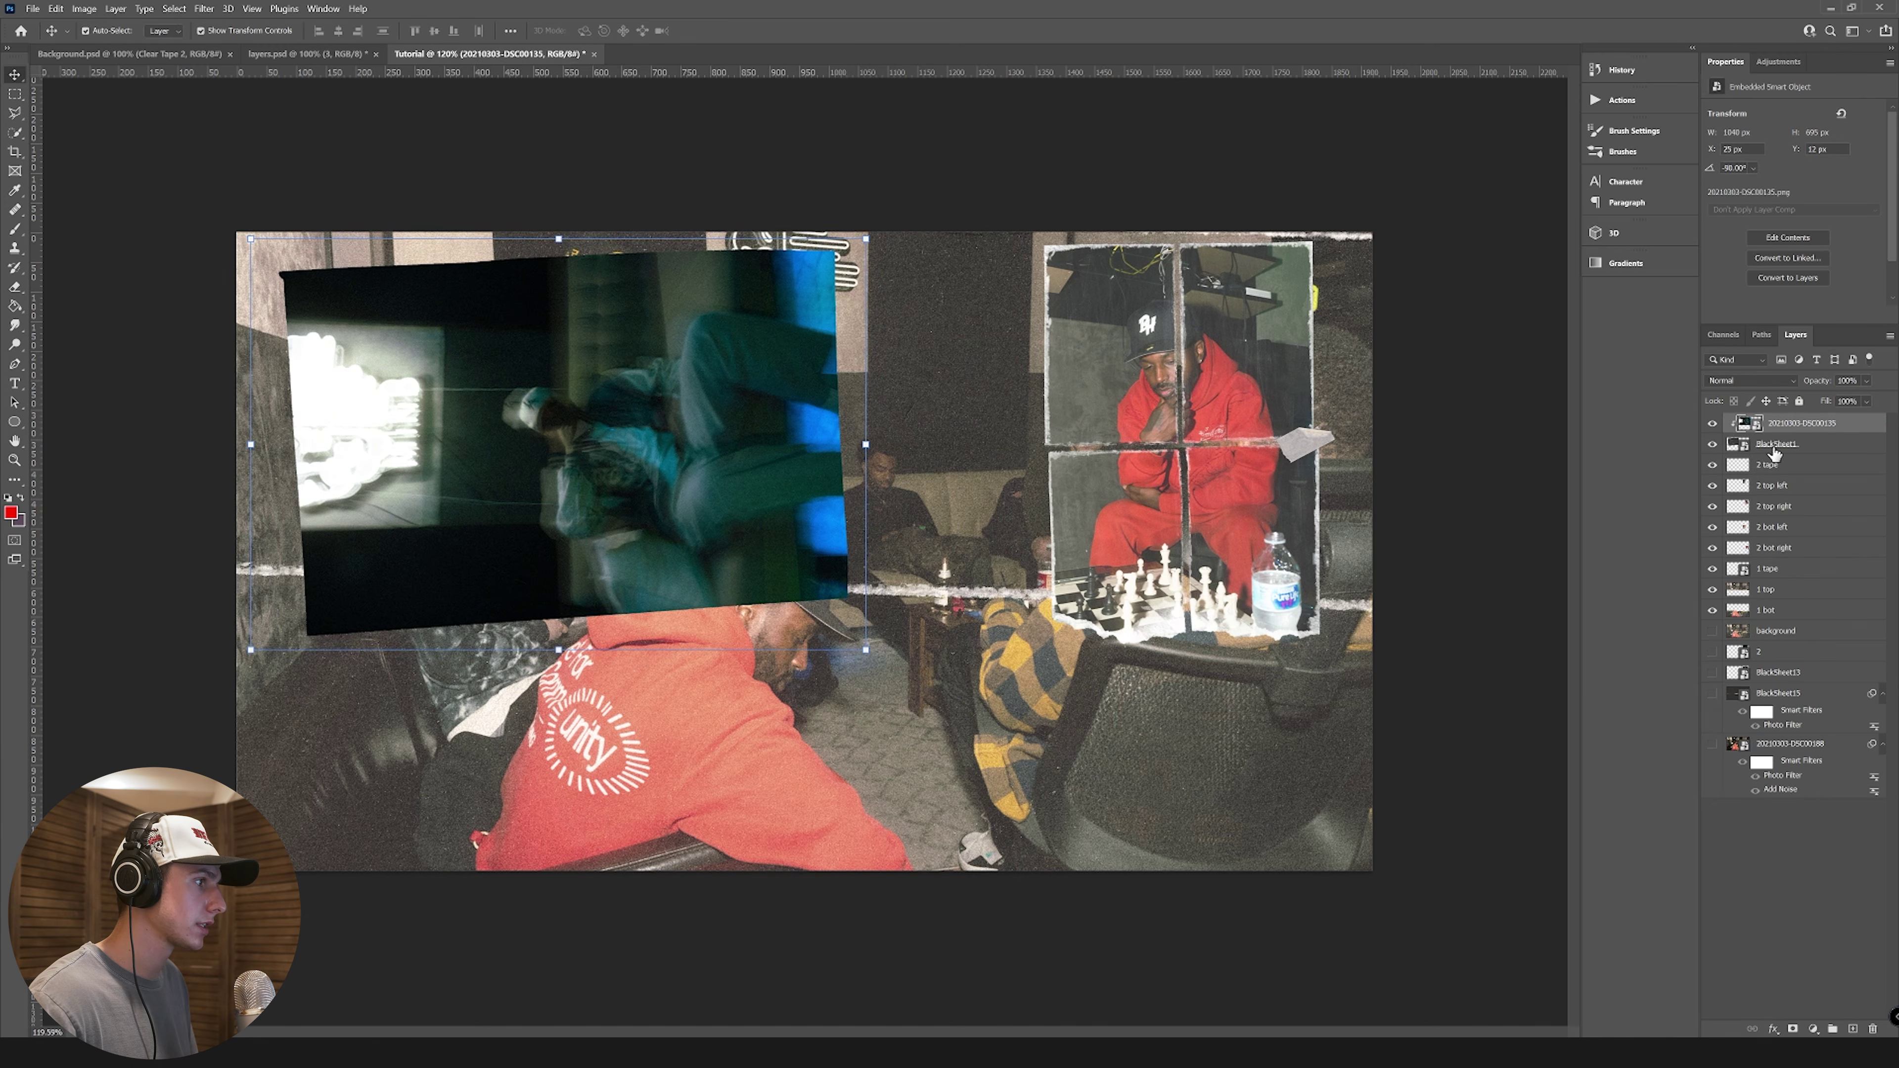
{"action": "left_click", "coordinate": [1749, 380]}
{"action": "left_click", "coordinate": [1724, 509]}
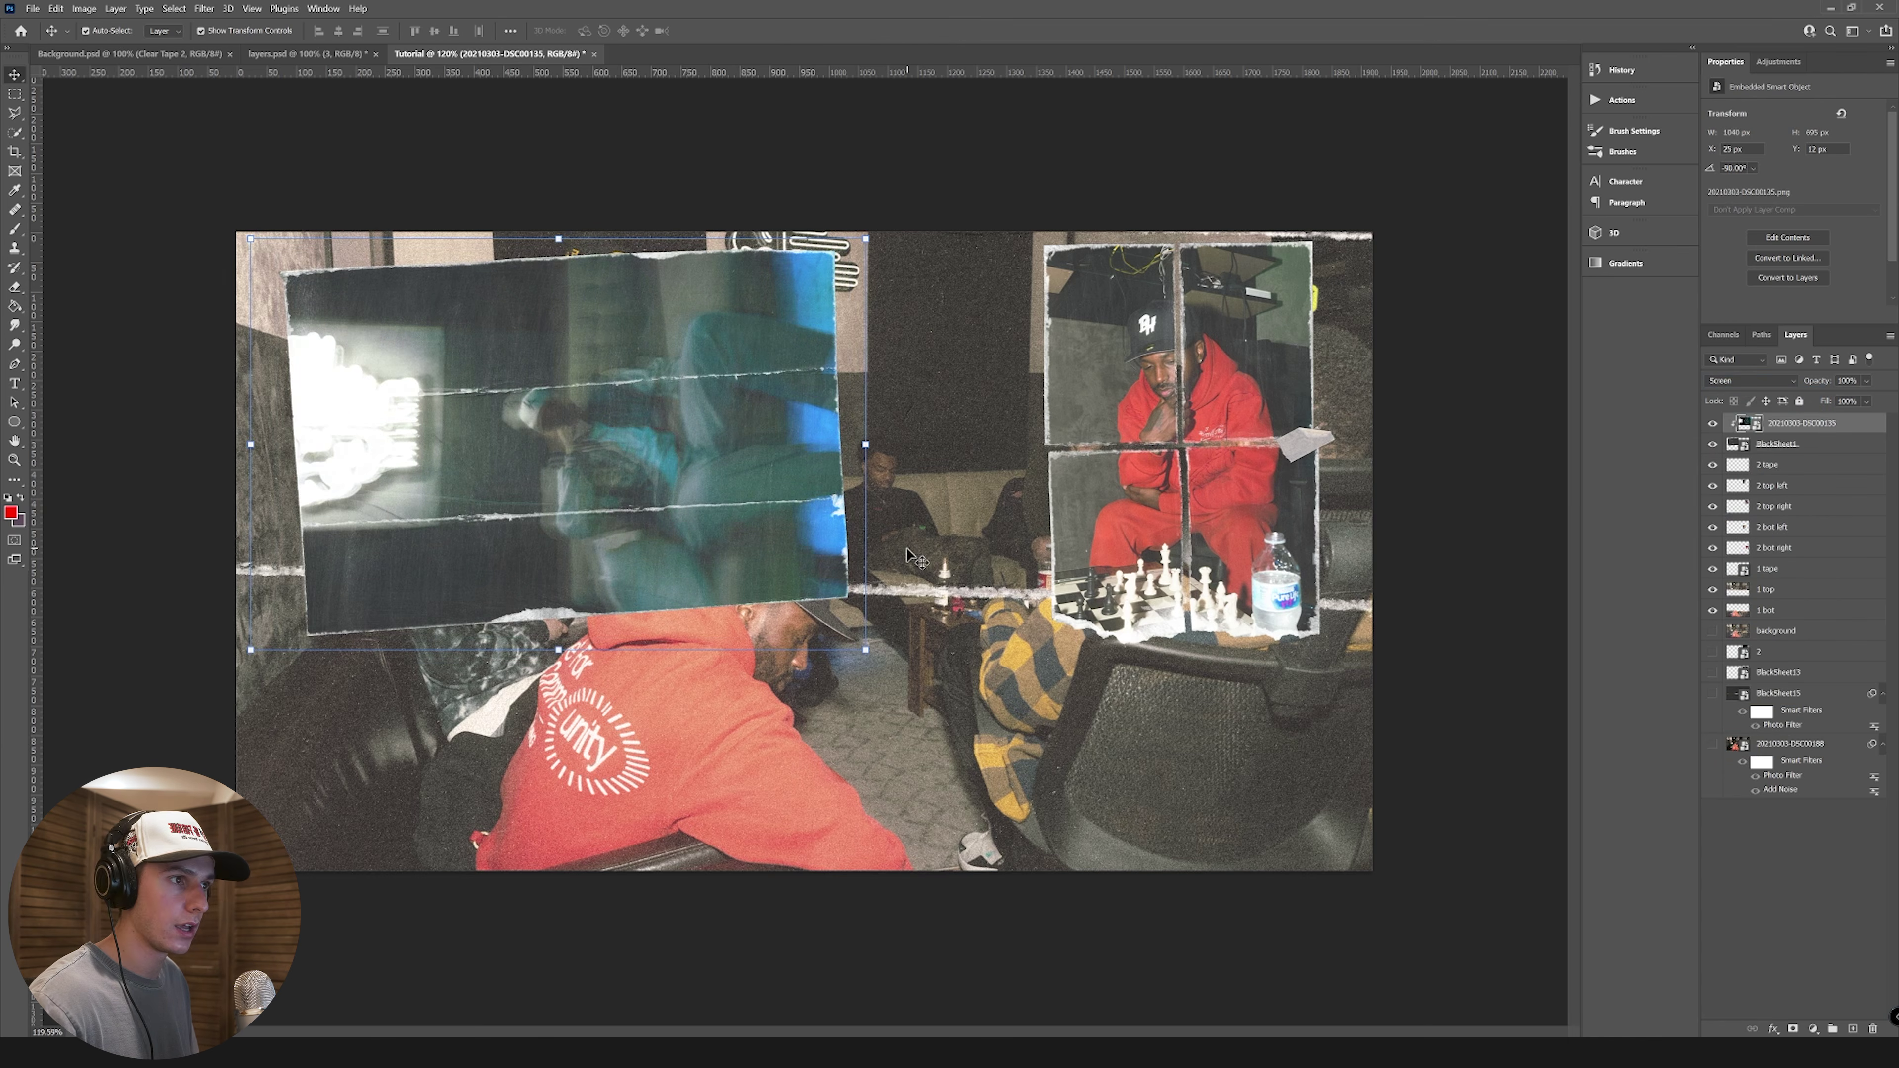
Step: Rotate the blue photo and BlackSheet1 together slightly to level them, and shift both towards the scene's upper-left corner
{"action": "left_click", "coordinate": [1804, 447], "text": "shift"}
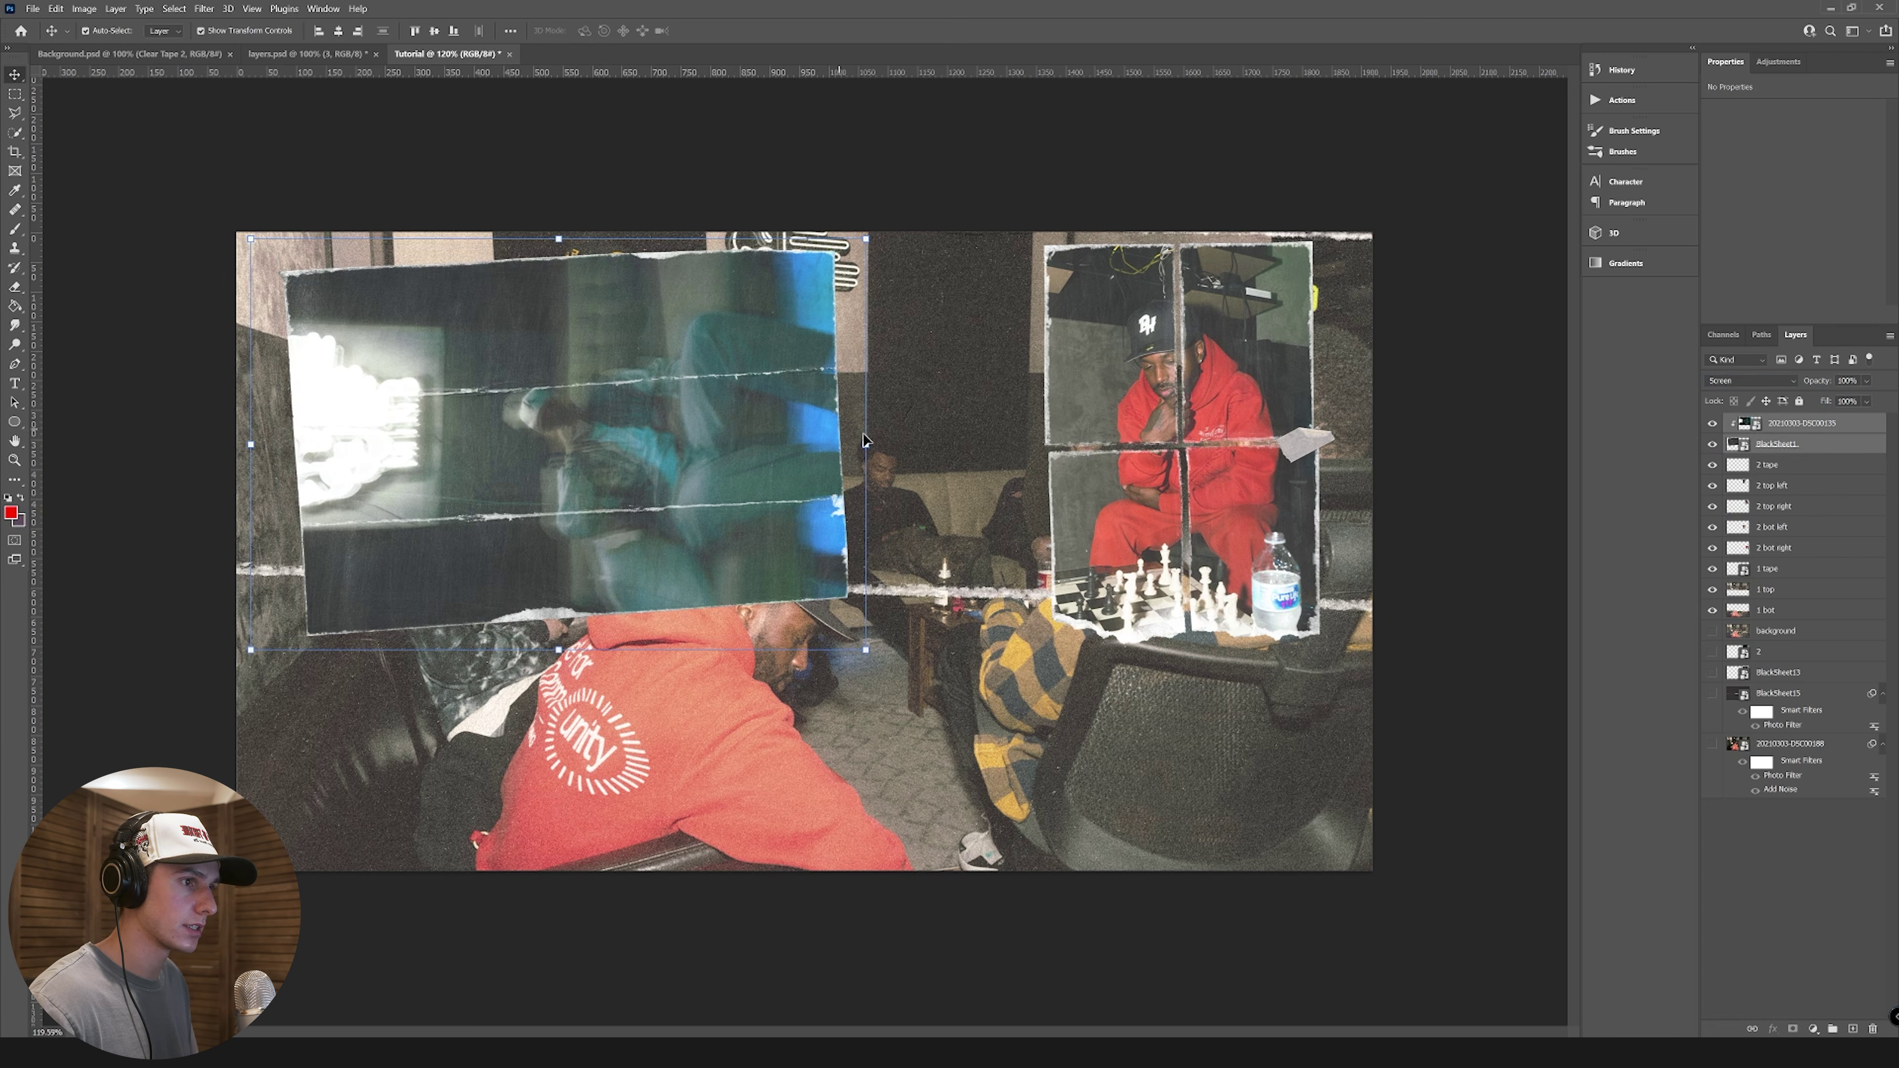
{"action": "left_click_drag", "start_coordinate": [885, 442], "coordinate": [754, 429]}
{"action": "key", "text": "Return"}
{"action": "scroll", "coordinate": [393, 435], "scroll_direction": "up", "scroll_amount": 5}
{"action": "scroll", "coordinate": [433, 440], "scroll_direction": "down", "scroll_amount": 3}
{"action": "scroll", "coordinate": [413, 449], "scroll_direction": "down", "scroll_amount": 1}
{"action": "scroll", "coordinate": [234, 421], "scroll_direction": "up", "scroll_amount": 2}
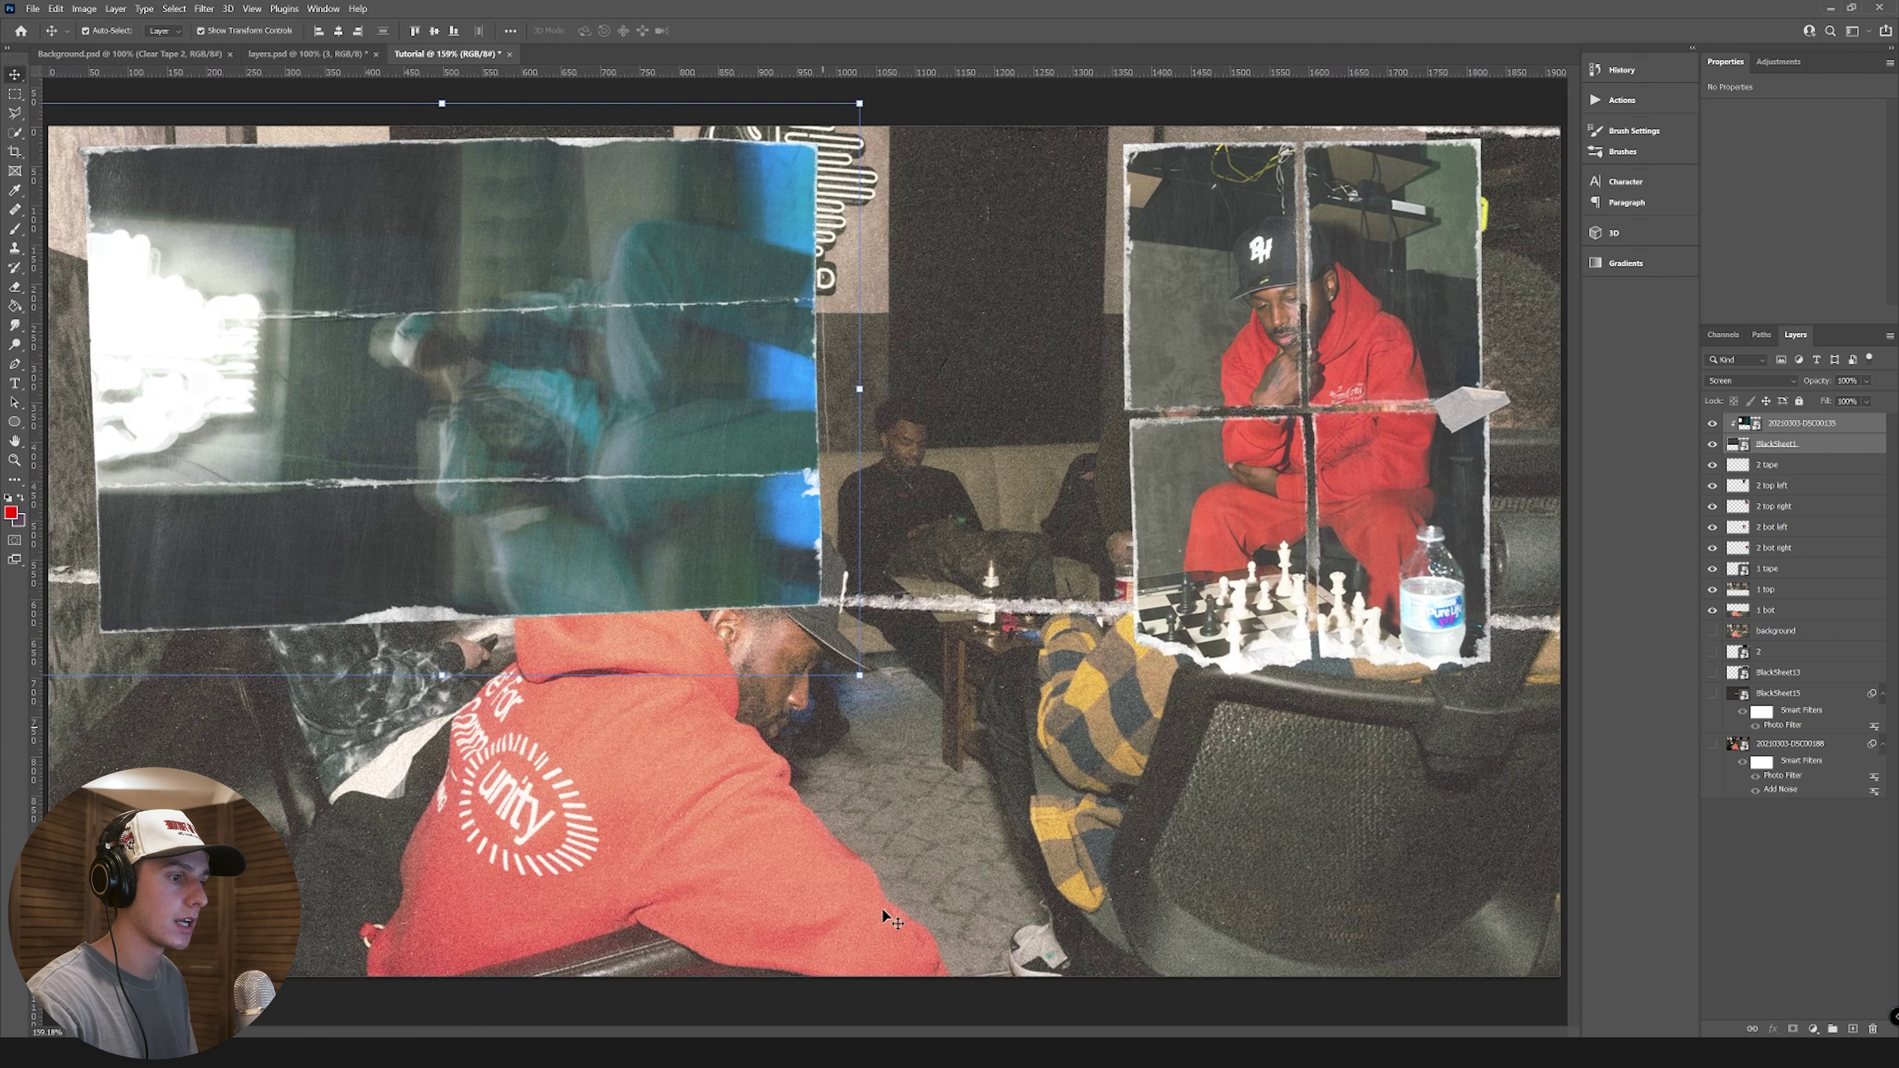
{"action": "scroll", "coordinate": [491, 439], "scroll_direction": "up", "scroll_amount": 2}
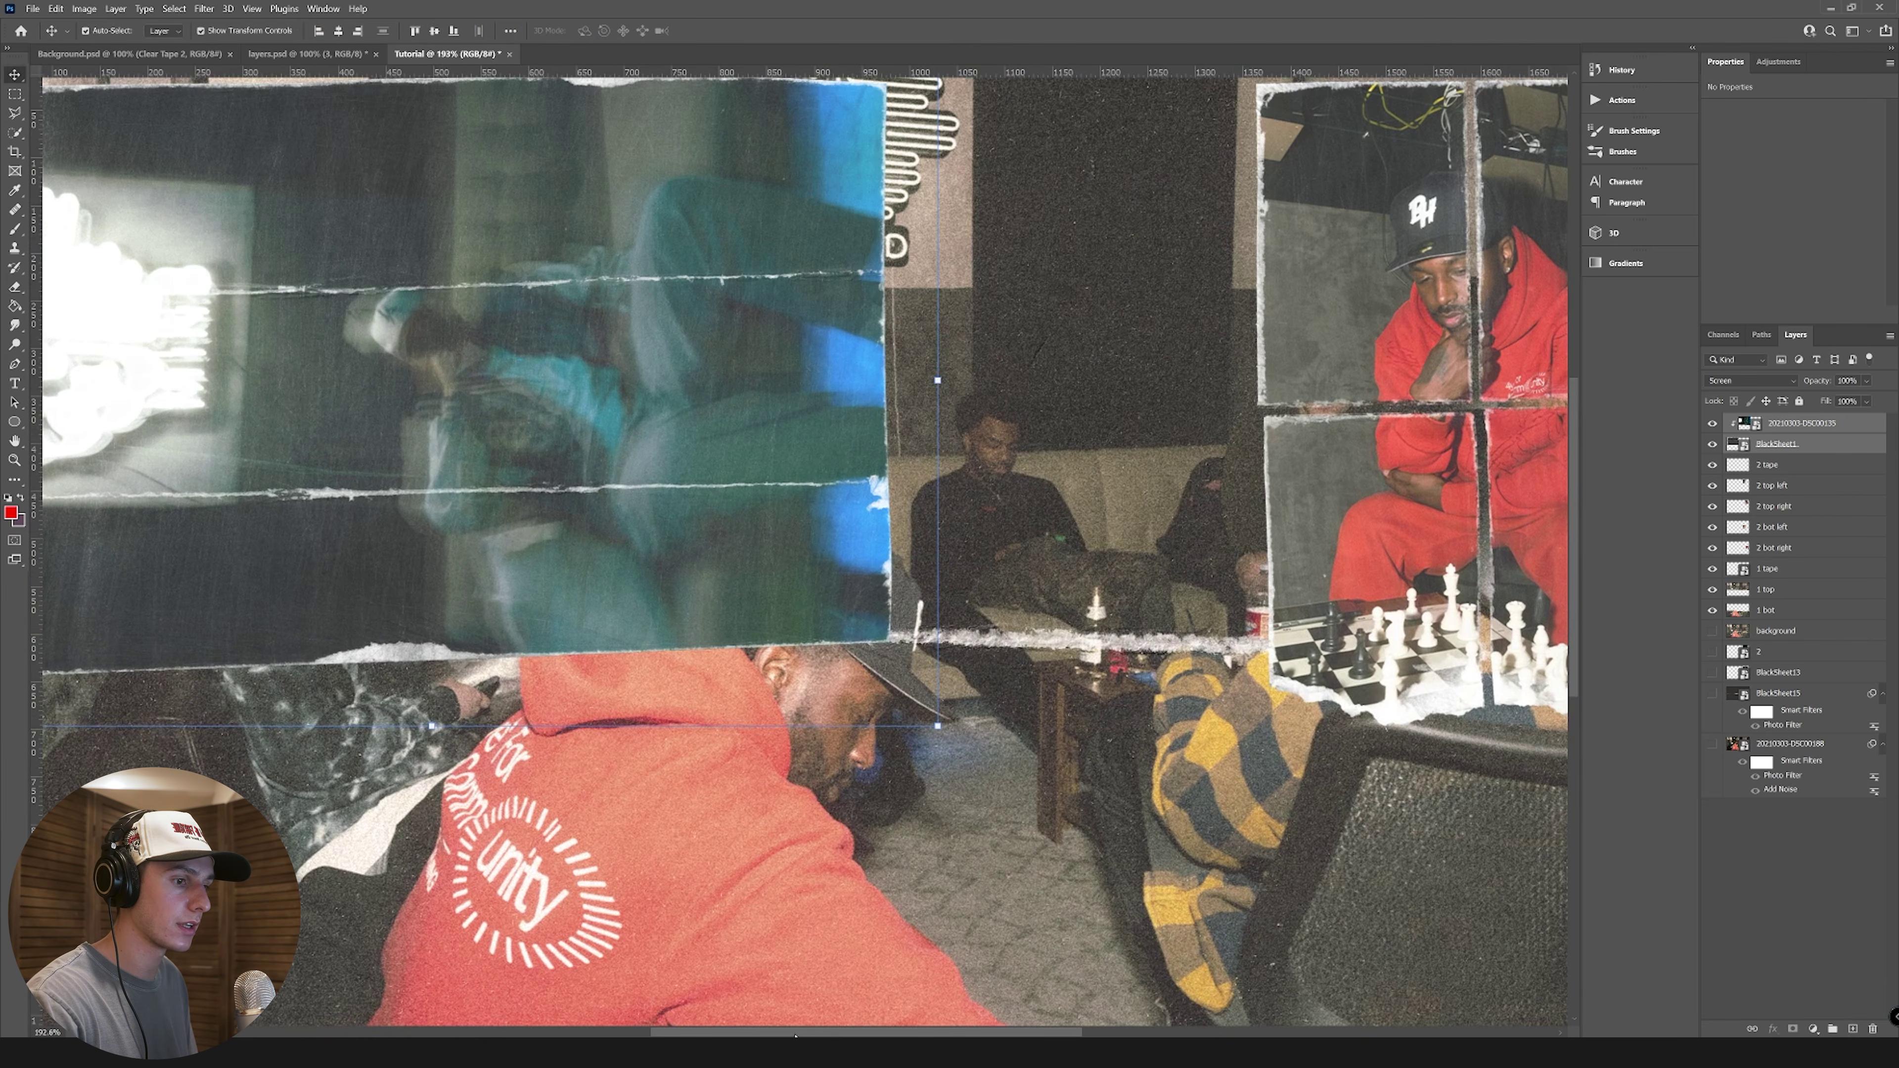
{"action": "left_click_drag", "start_coordinate": [796, 1035], "coordinate": [710, 1035]}
{"action": "left_click_drag", "start_coordinate": [1574, 447], "coordinate": [1574, 424]}
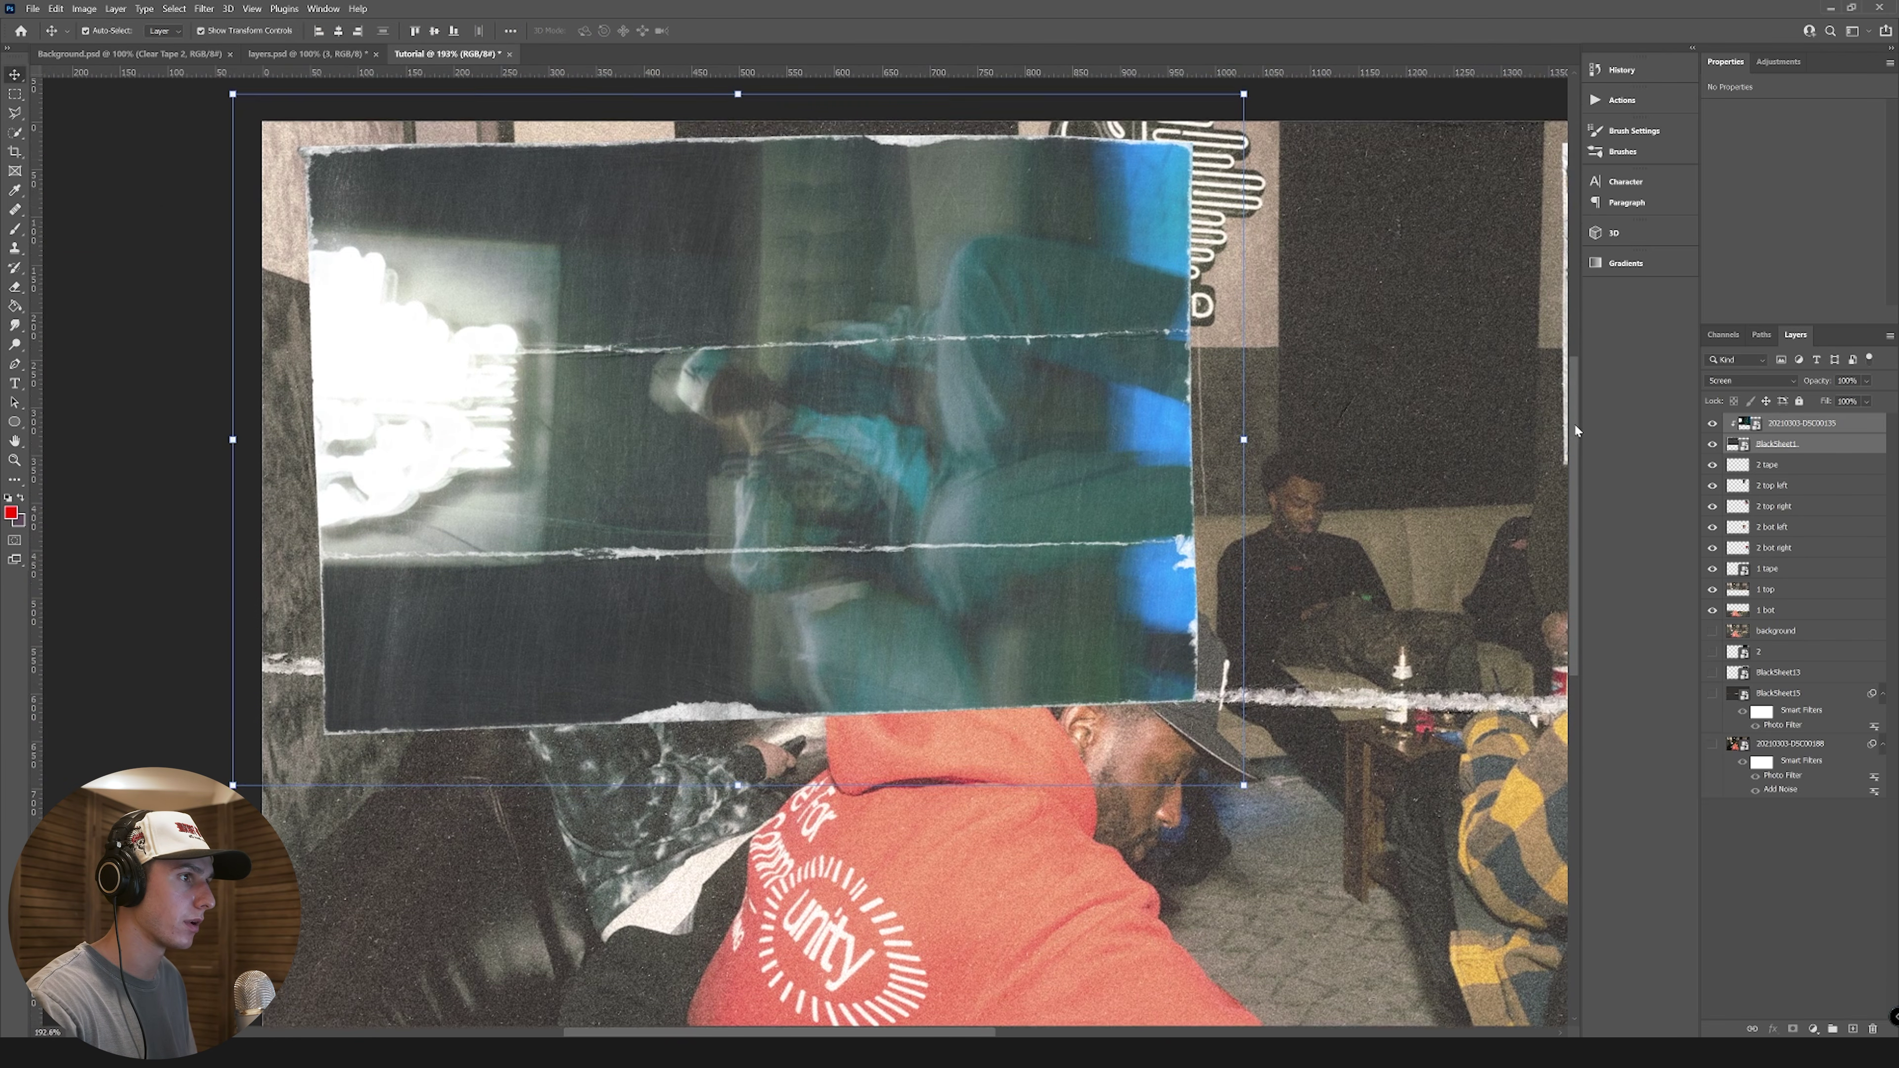
Step: Keep hidden copies of the blue photo and BlackSheet1 lower in the layer stack, and merge the originals into one layer named "3"
{"action": "left_click_drag", "start_coordinate": [1818, 425], "coordinate": [1711, 715]}
{"action": "left_click", "coordinate": [1809, 423]}
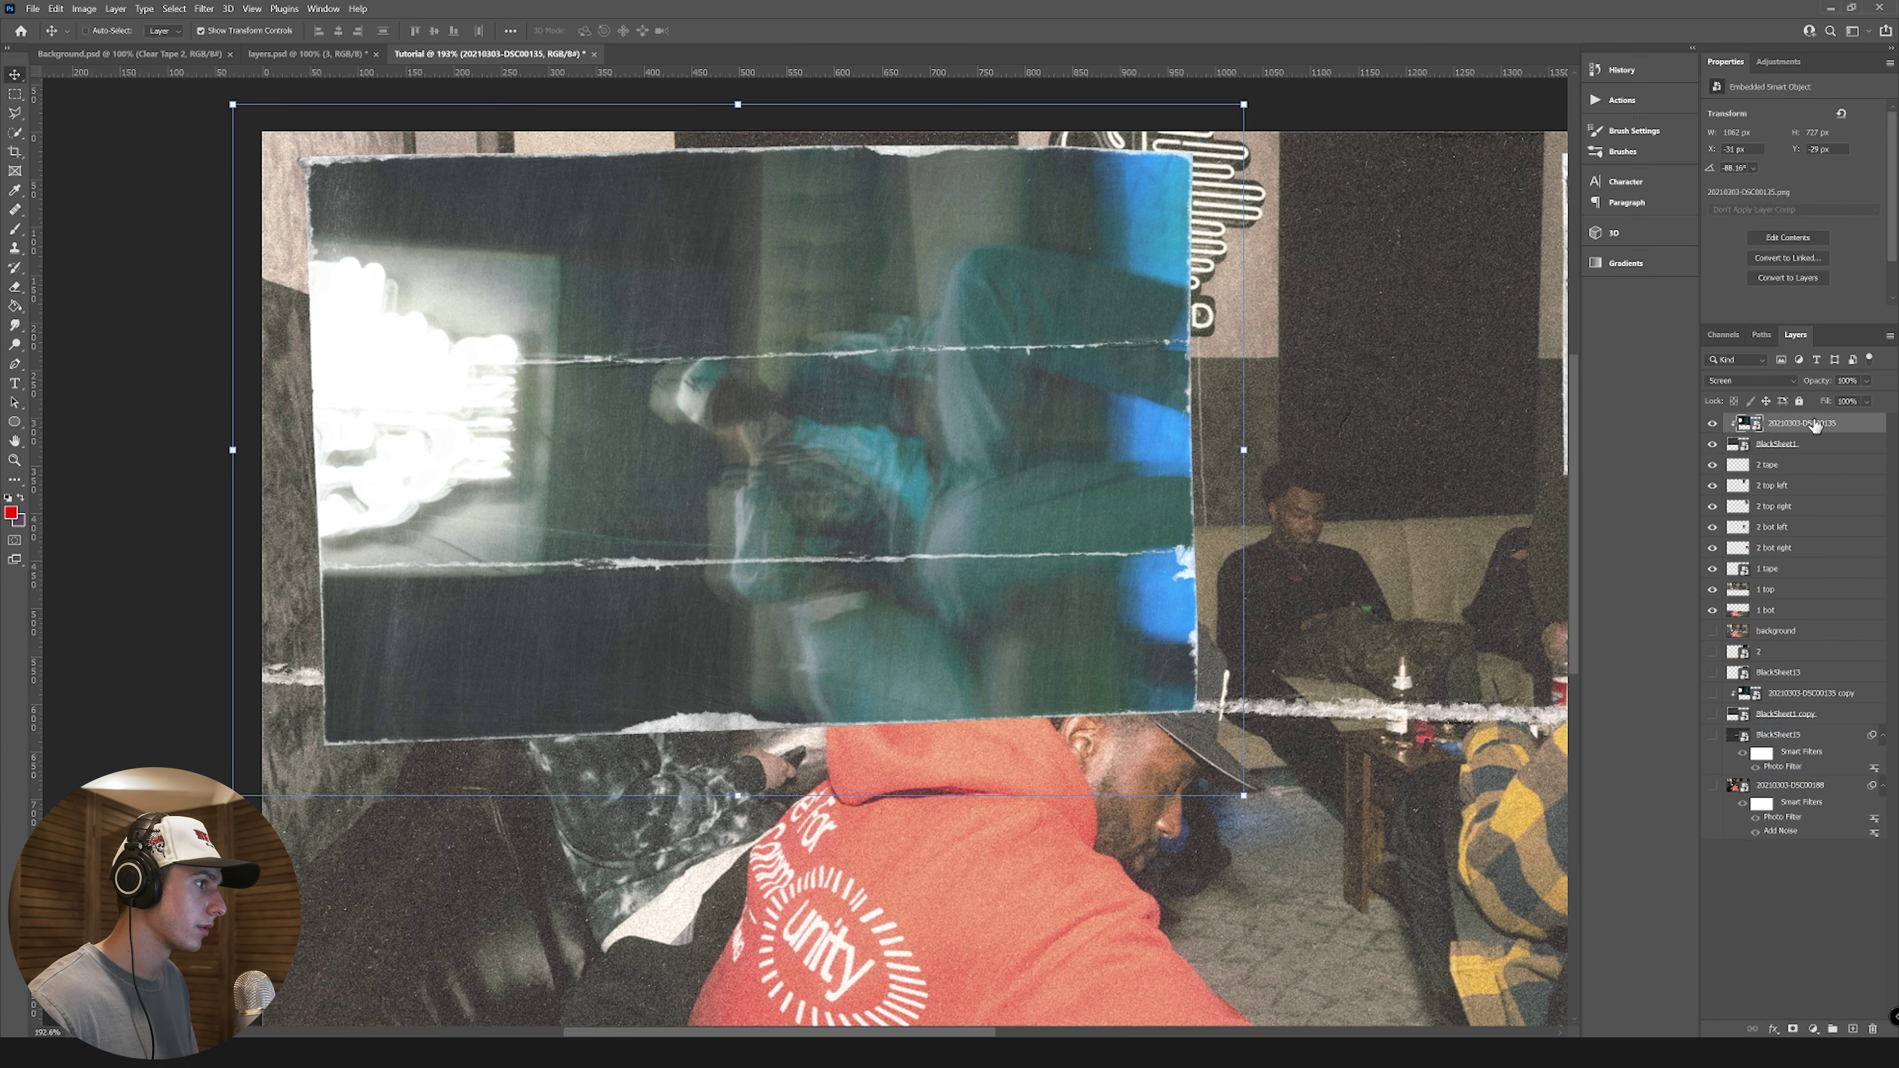
{"action": "right_click", "coordinate": [1818, 447]}
{"action": "left_click", "coordinate": [1667, 847]}
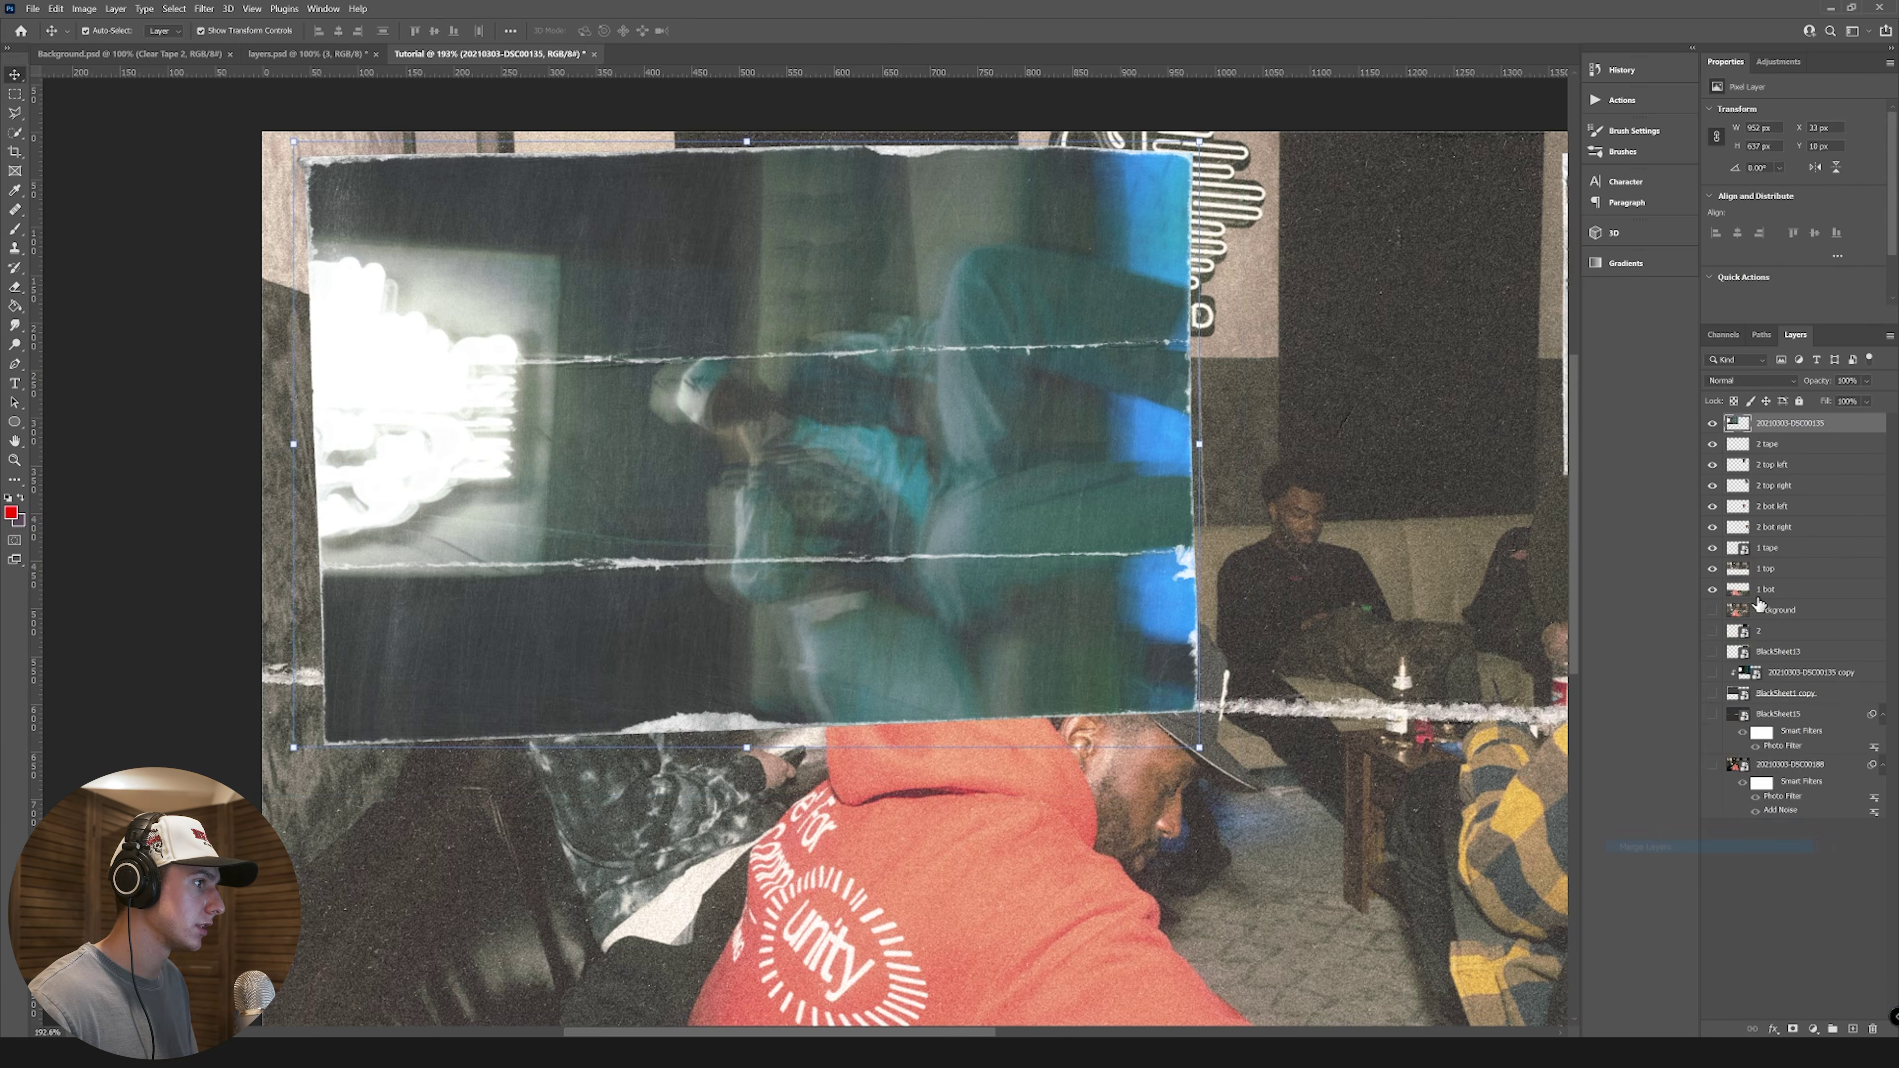
{"action": "type", "text": "3"}
{"action": "key", "text": "Return"}
Step: Copy the strip above the upper fold of layer "3" to its own hidden layer and delete that strip from "3"
{"action": "key", "text": "l"}
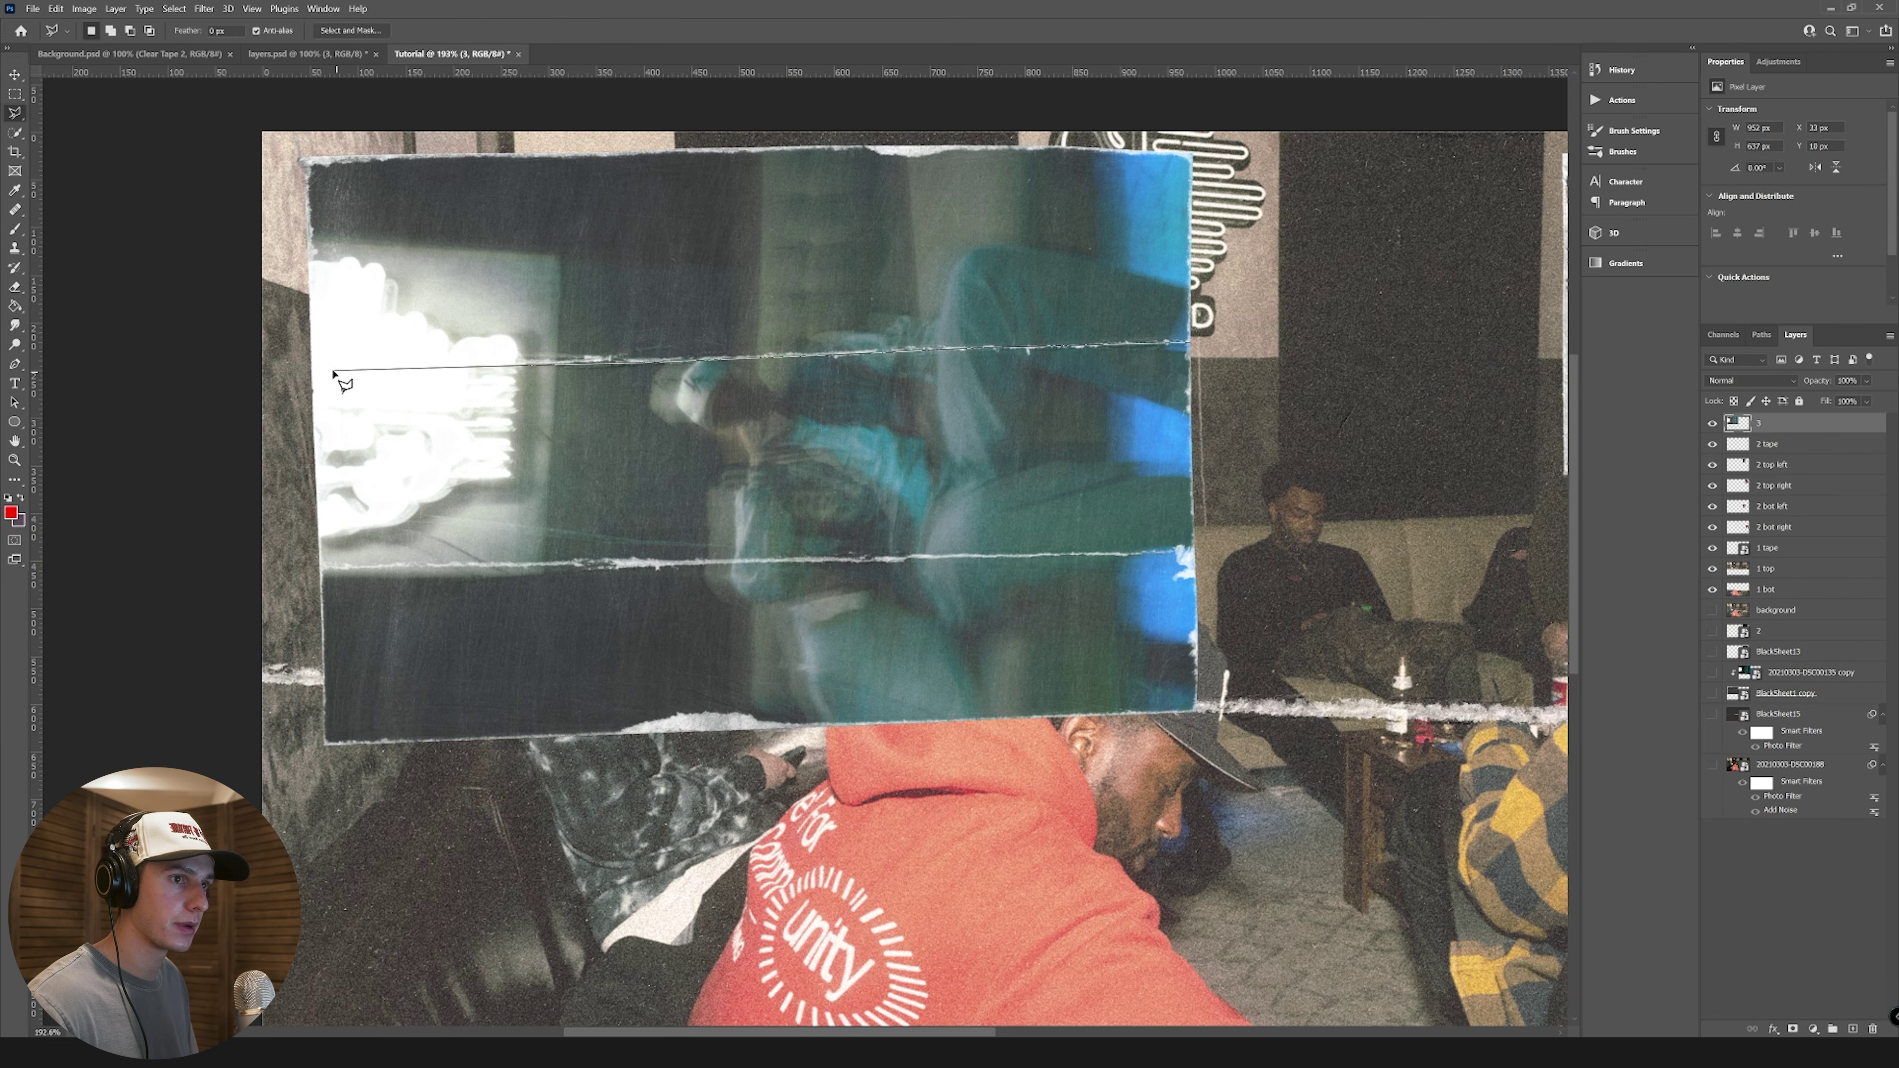
{"action": "double_click", "coordinate": [426, 126]}
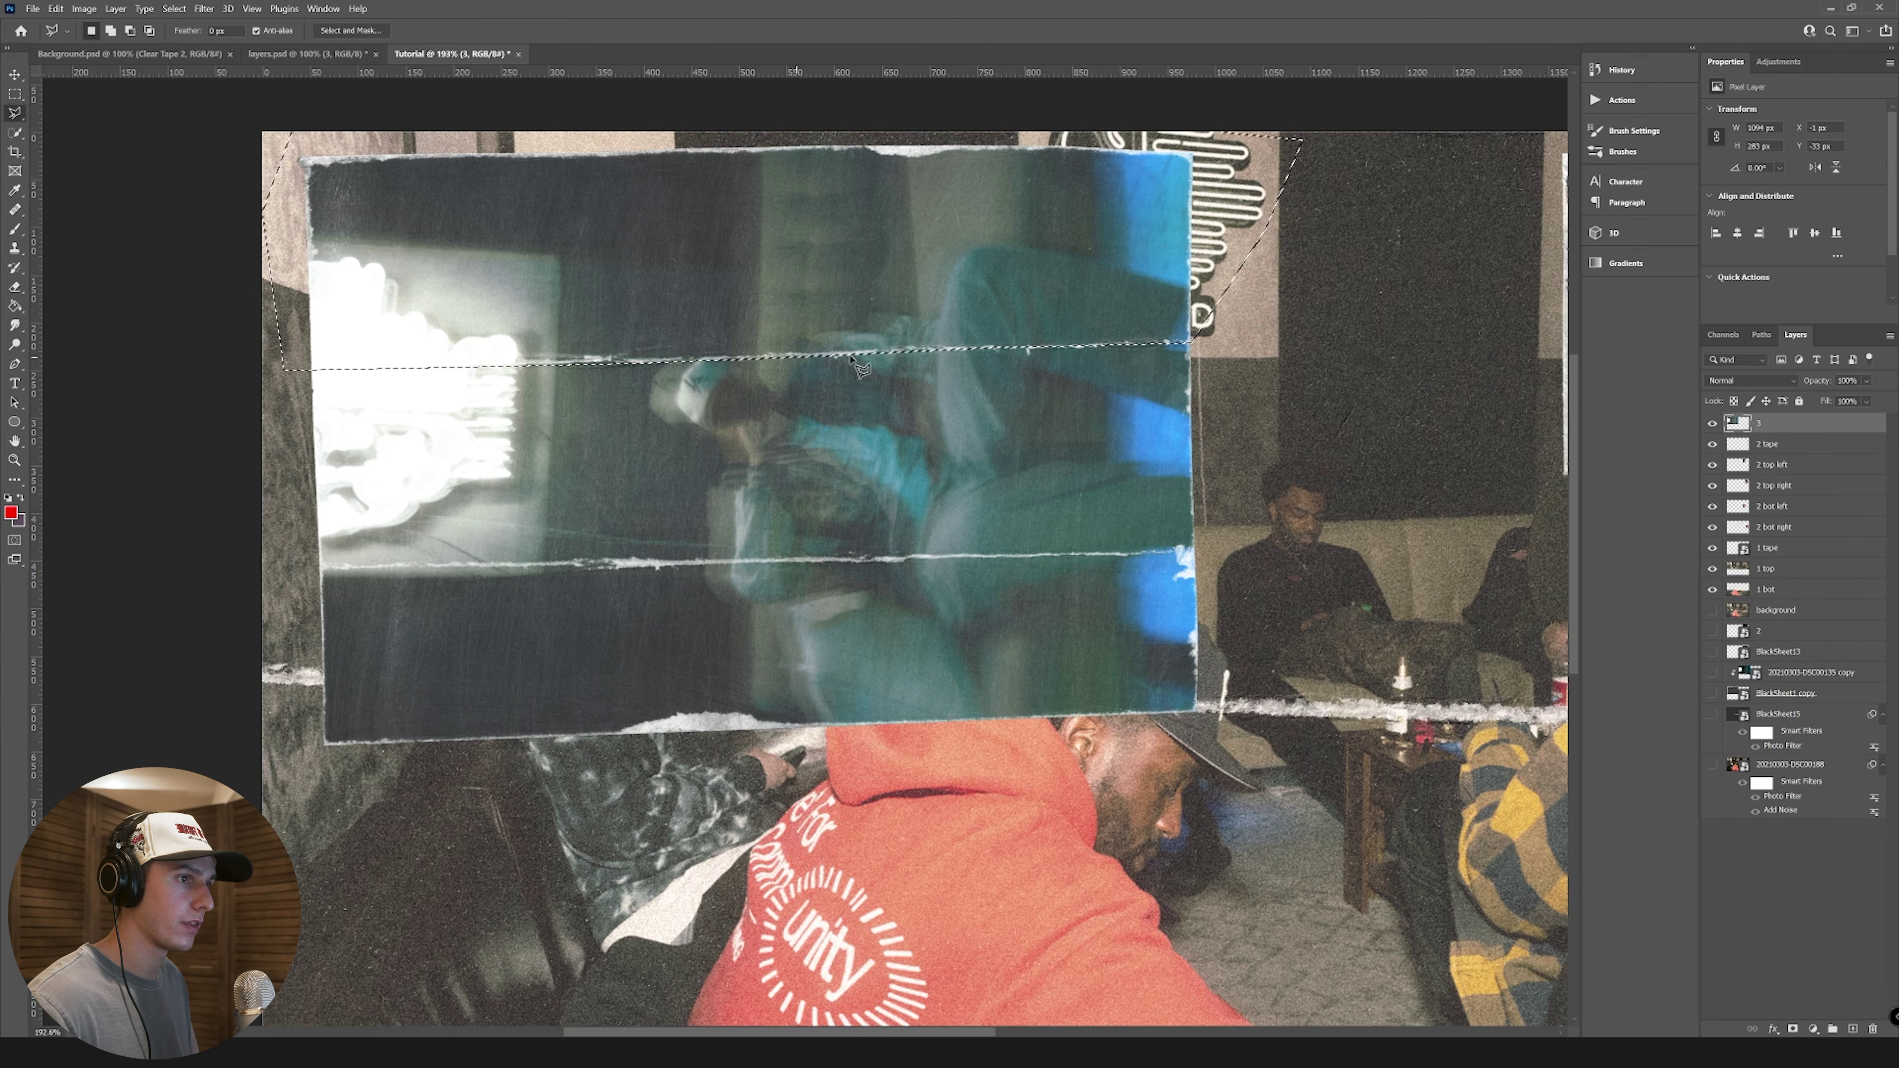
{"action": "key", "text": "ctrl+j"}
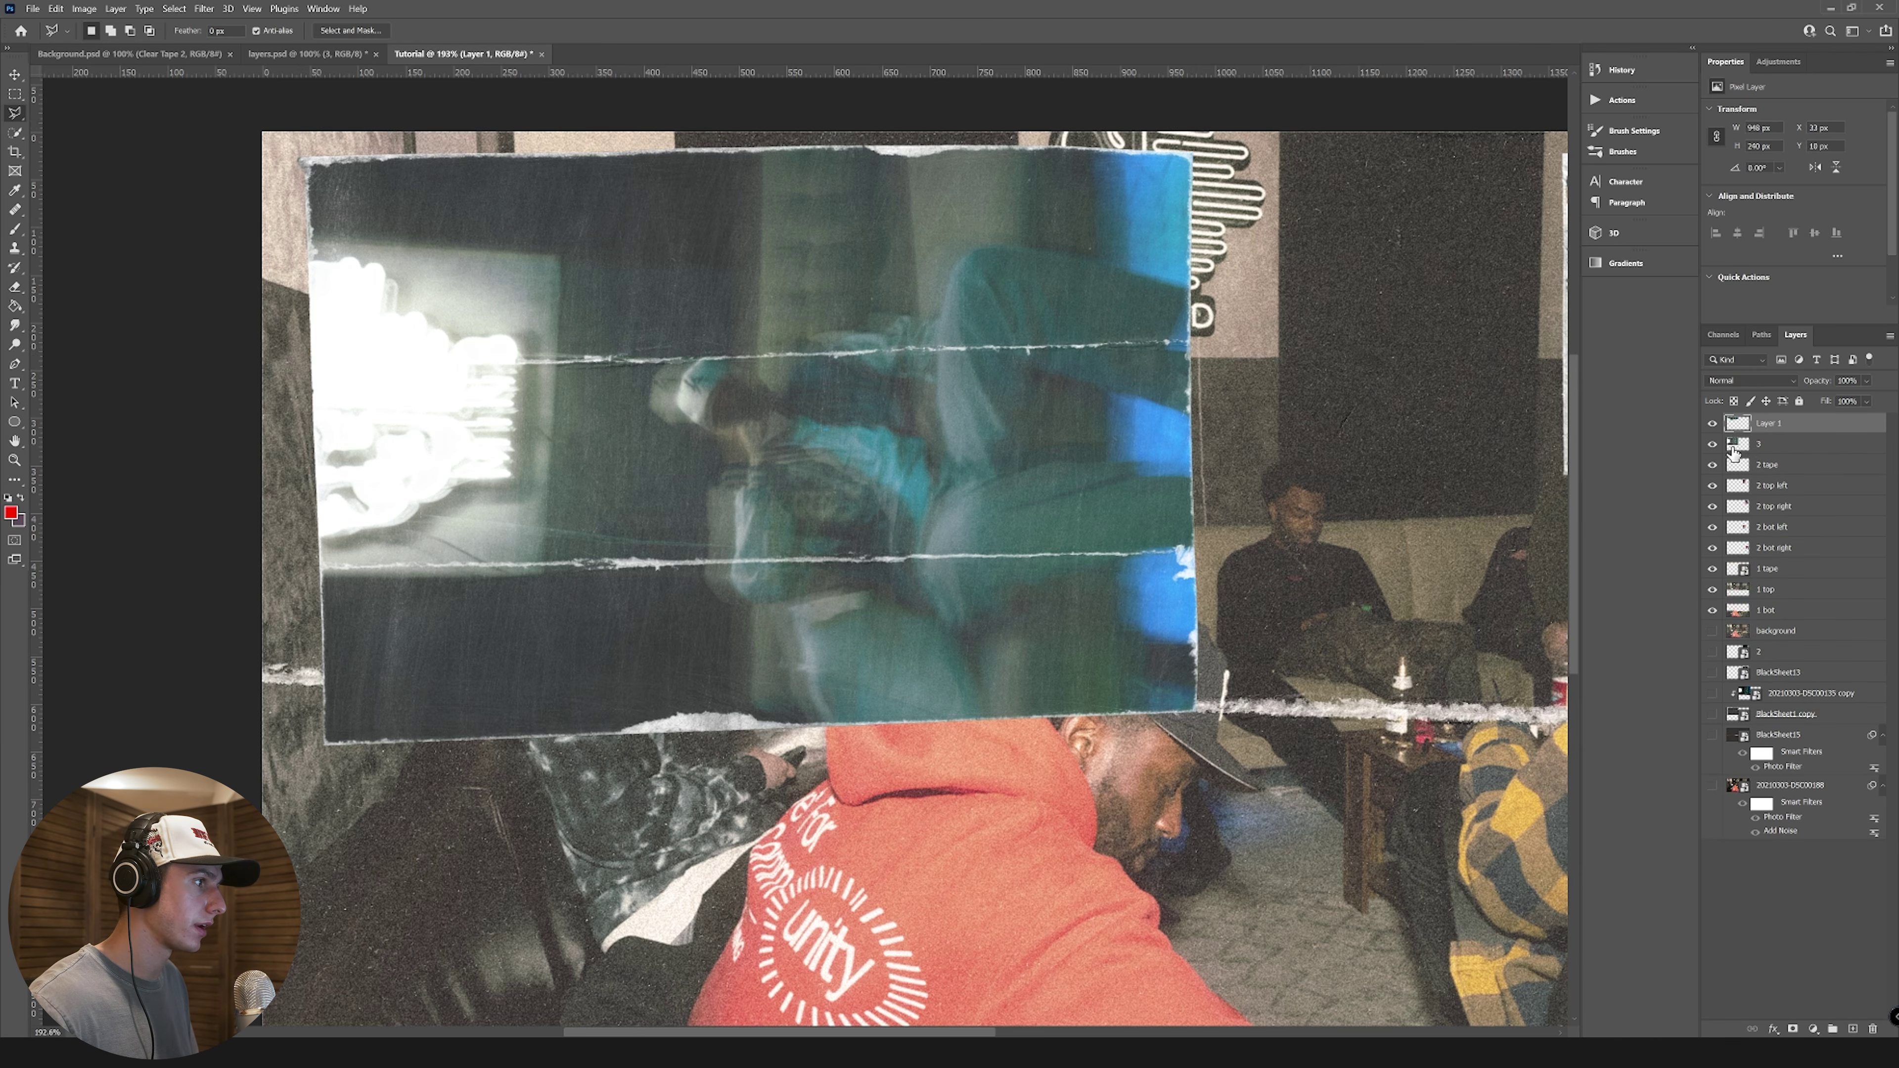
{"action": "left_click", "coordinate": [1713, 446]}
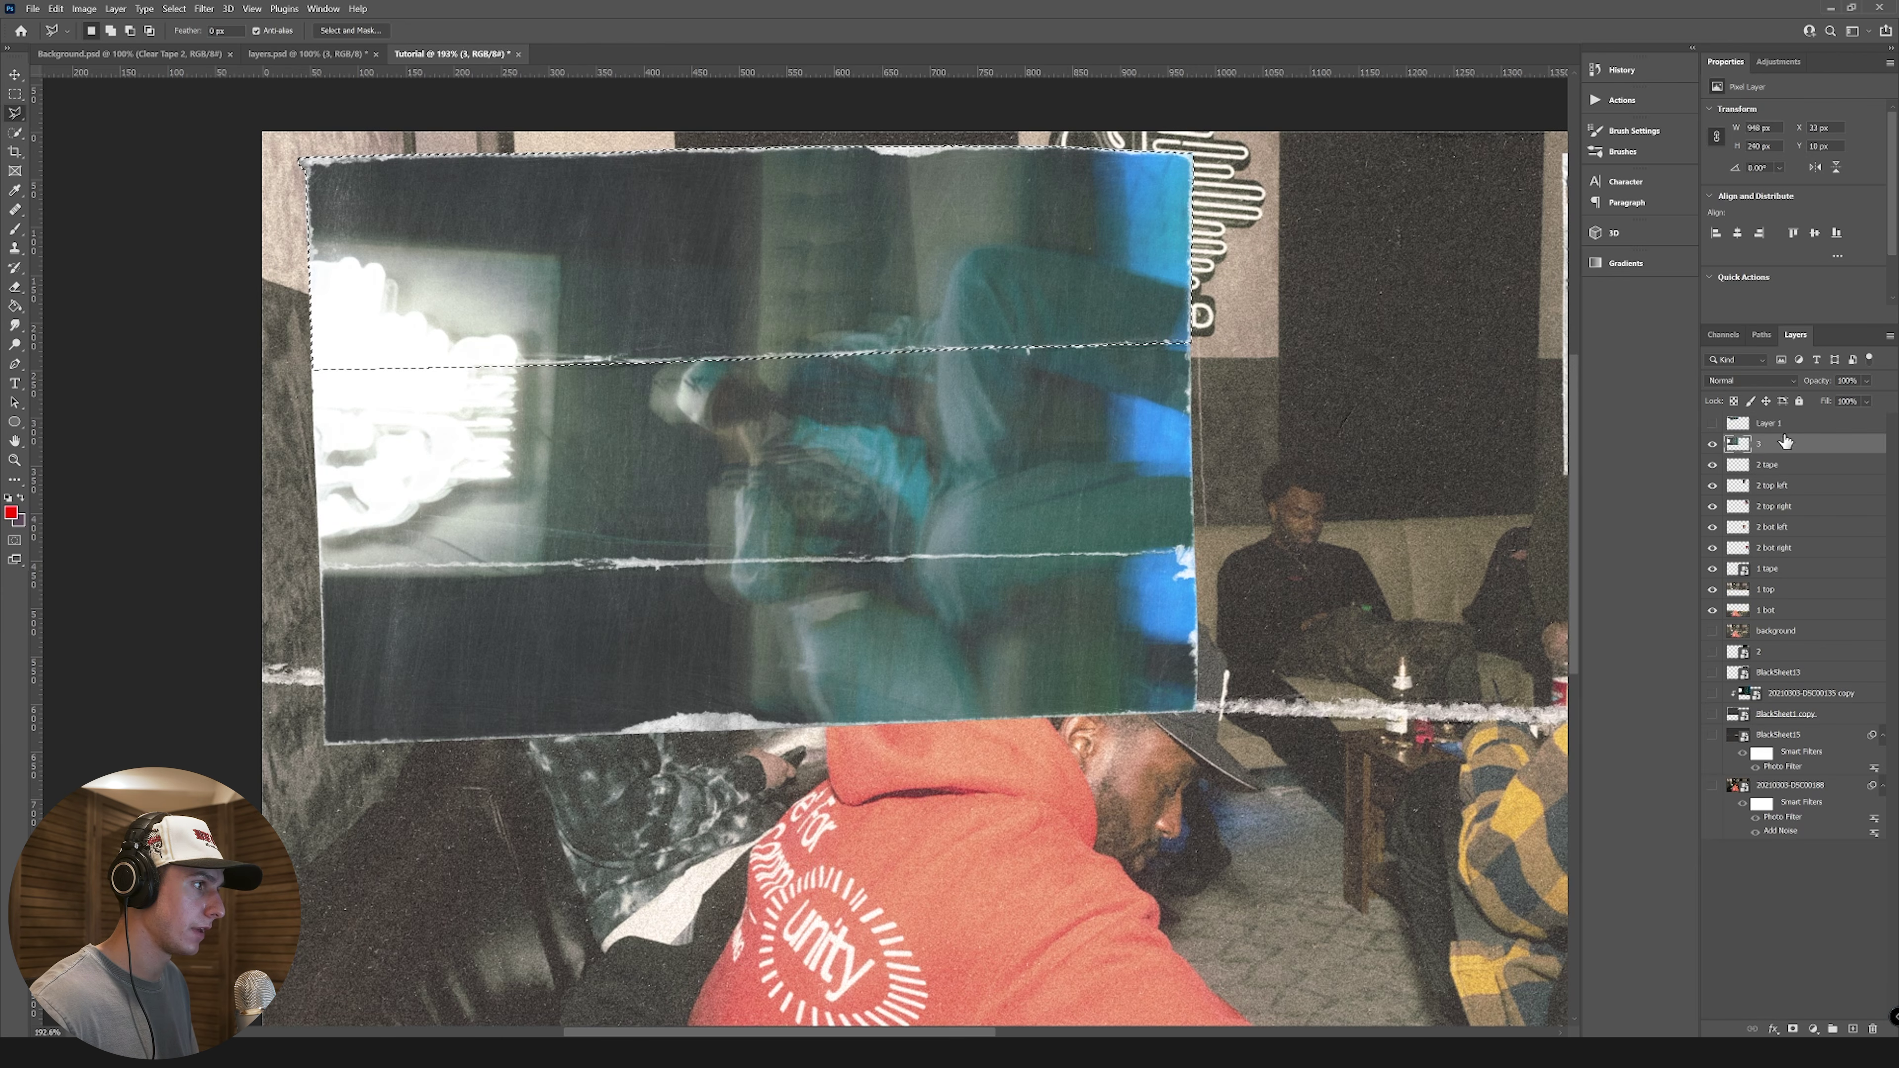
{"action": "left_click", "coordinate": [1740, 425]}
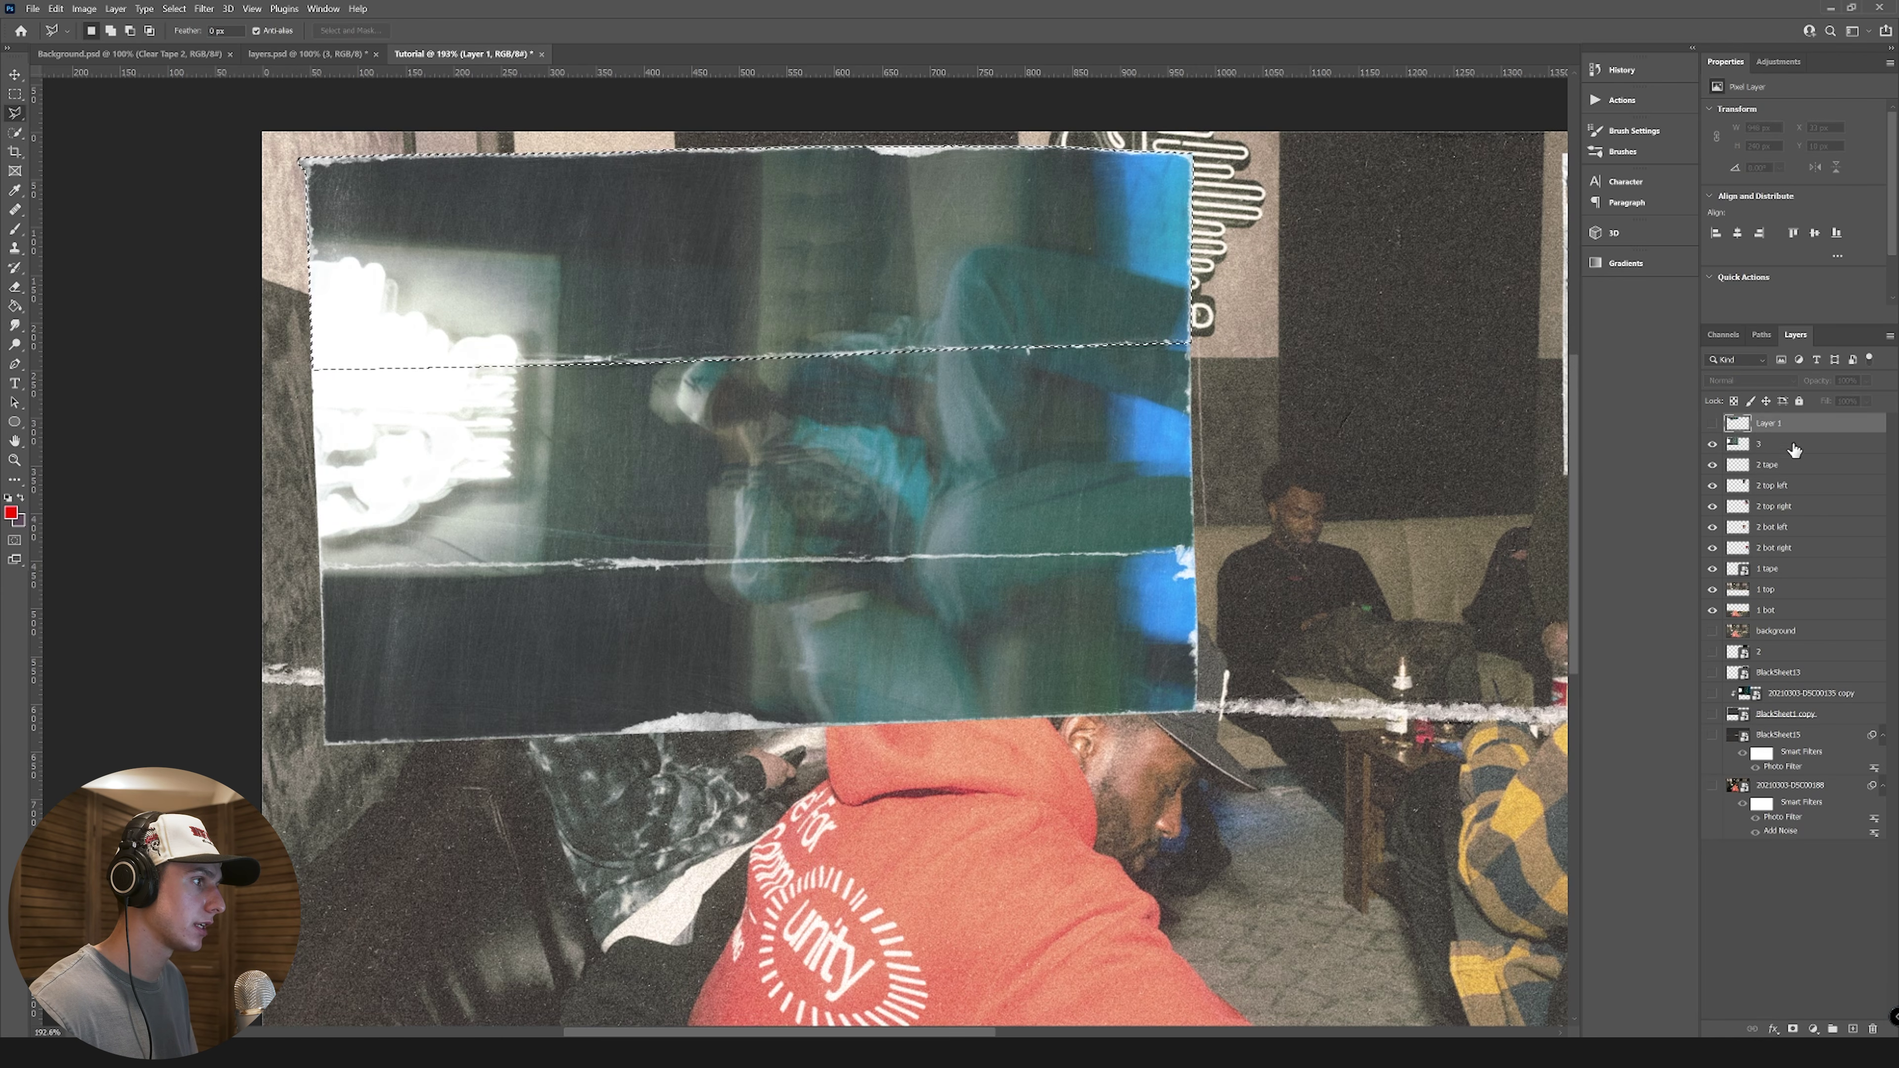
{"action": "left_click", "coordinate": [1757, 444]}
{"action": "key", "text": "Delete"}
{"action": "key", "text": "ctrl+d"}
Step: Select the strip between the two folds of layer "3" and copy it to its own layer
{"action": "left_click", "coordinate": [322, 567]}
{"action": "left_click", "coordinate": [1195, 550]}
{"action": "left_click", "coordinate": [1338, 495]}
{"action": "left_click", "coordinate": [1224, 287]}
{"action": "left_click", "coordinate": [286, 351]}
{"action": "key", "text": "ctrl+j"}
Step: Hide the copied middle strip, delete that strip from layer "3", and clear the selection
{"action": "left_click", "coordinate": [1711, 464]}
{"action": "left_click", "coordinate": [1738, 445], "text": "ctrl"}
{"action": "left_click", "coordinate": [1711, 444]}
{"action": "left_click", "coordinate": [1711, 464]}
{"action": "left_click", "coordinate": [1765, 469]}
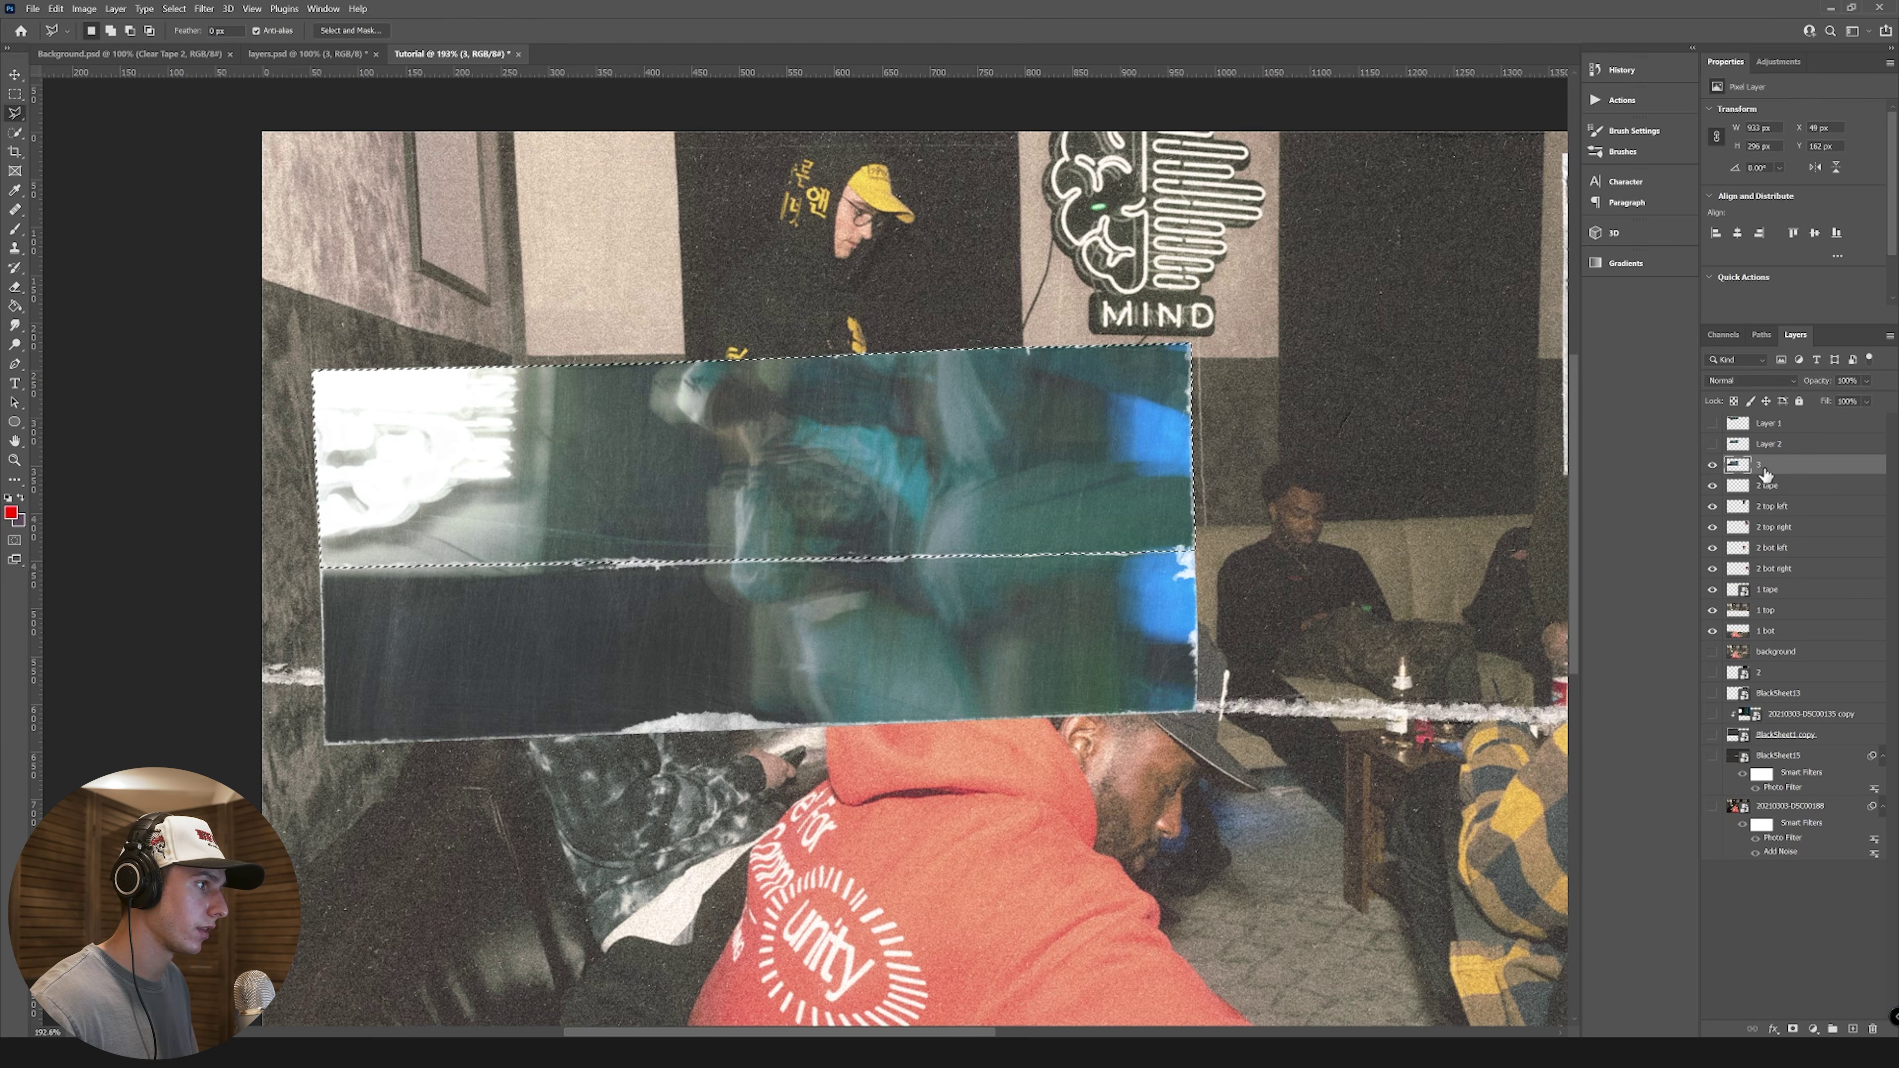
{"action": "key", "text": "Delete"}
{"action": "key", "text": "ctrl+d"}
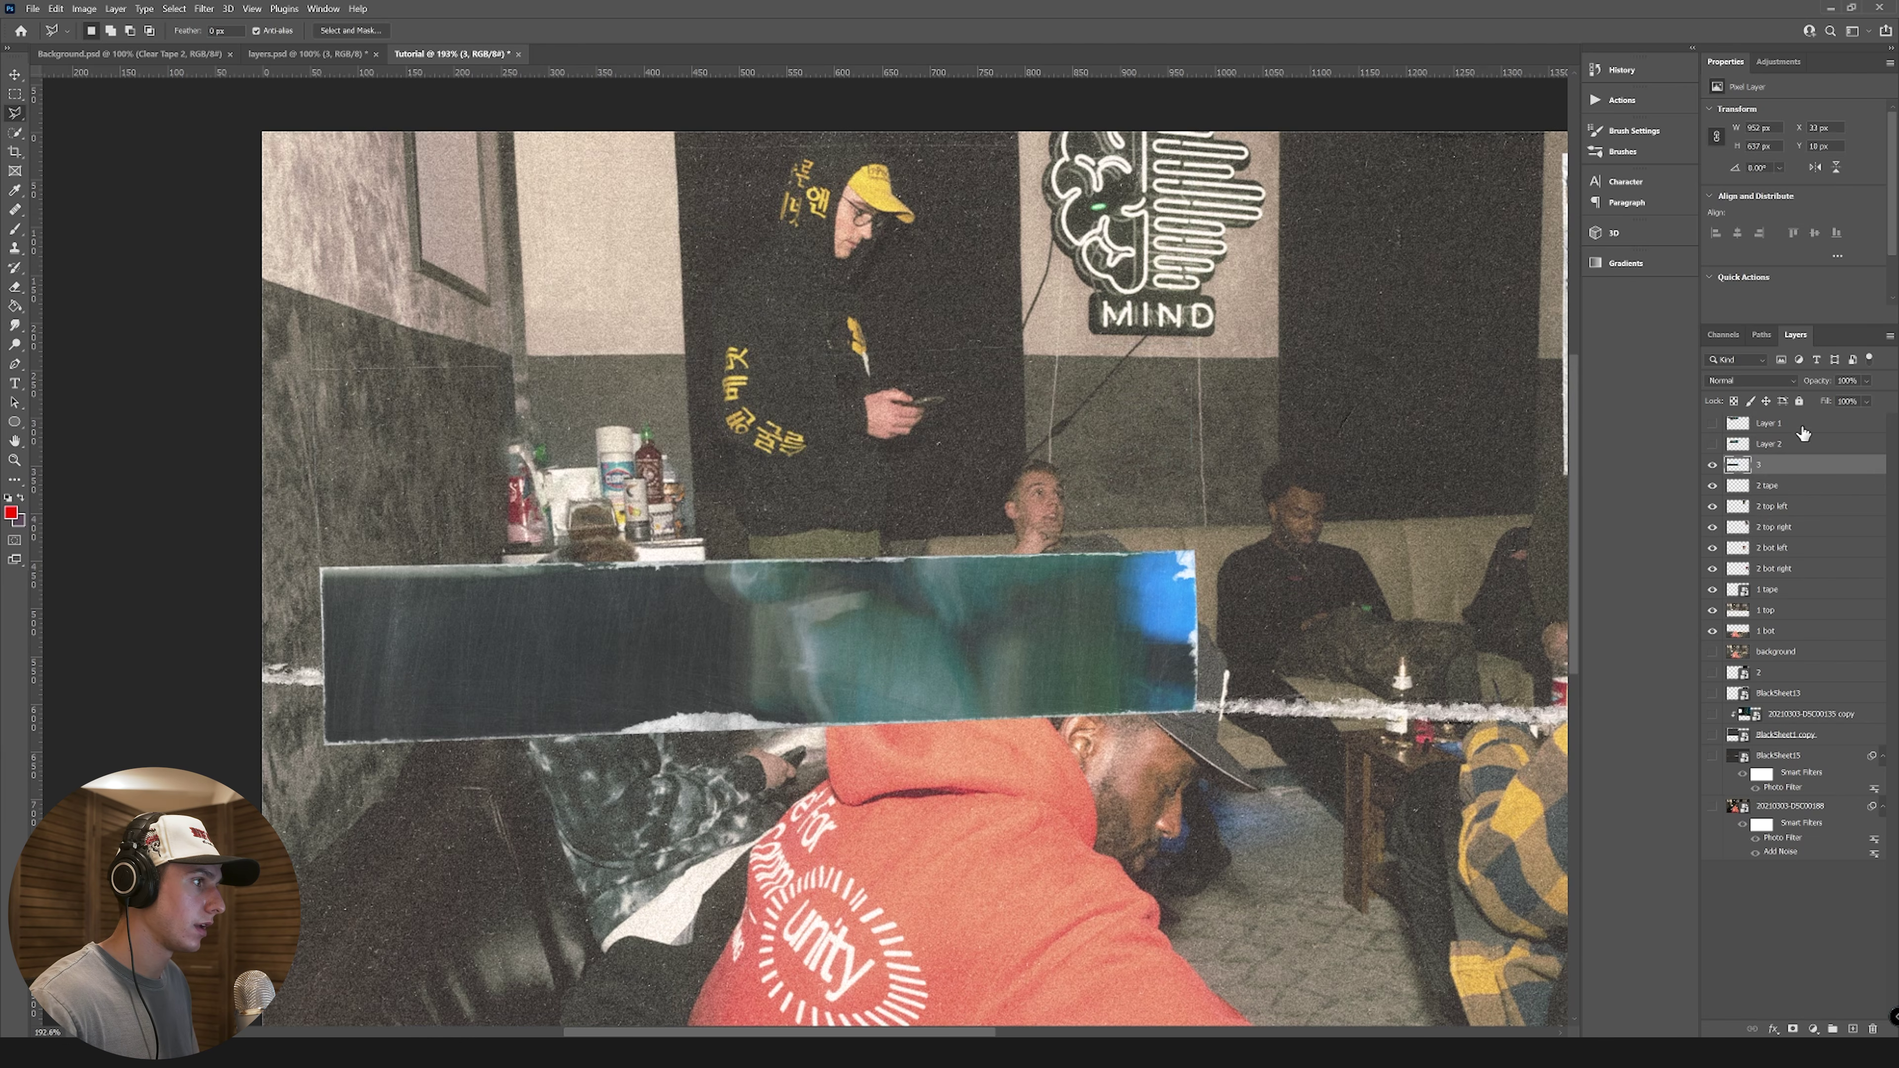
Step: Rename the blue photo's three strip layers as "3 top", "3 mid" and "3 bot", and show them all
{"action": "left_click", "coordinate": [1779, 425]}
{"action": "type", "text": "3 top"}
{"action": "key", "text": "Tab"}
{"action": "type", "text": "3"}
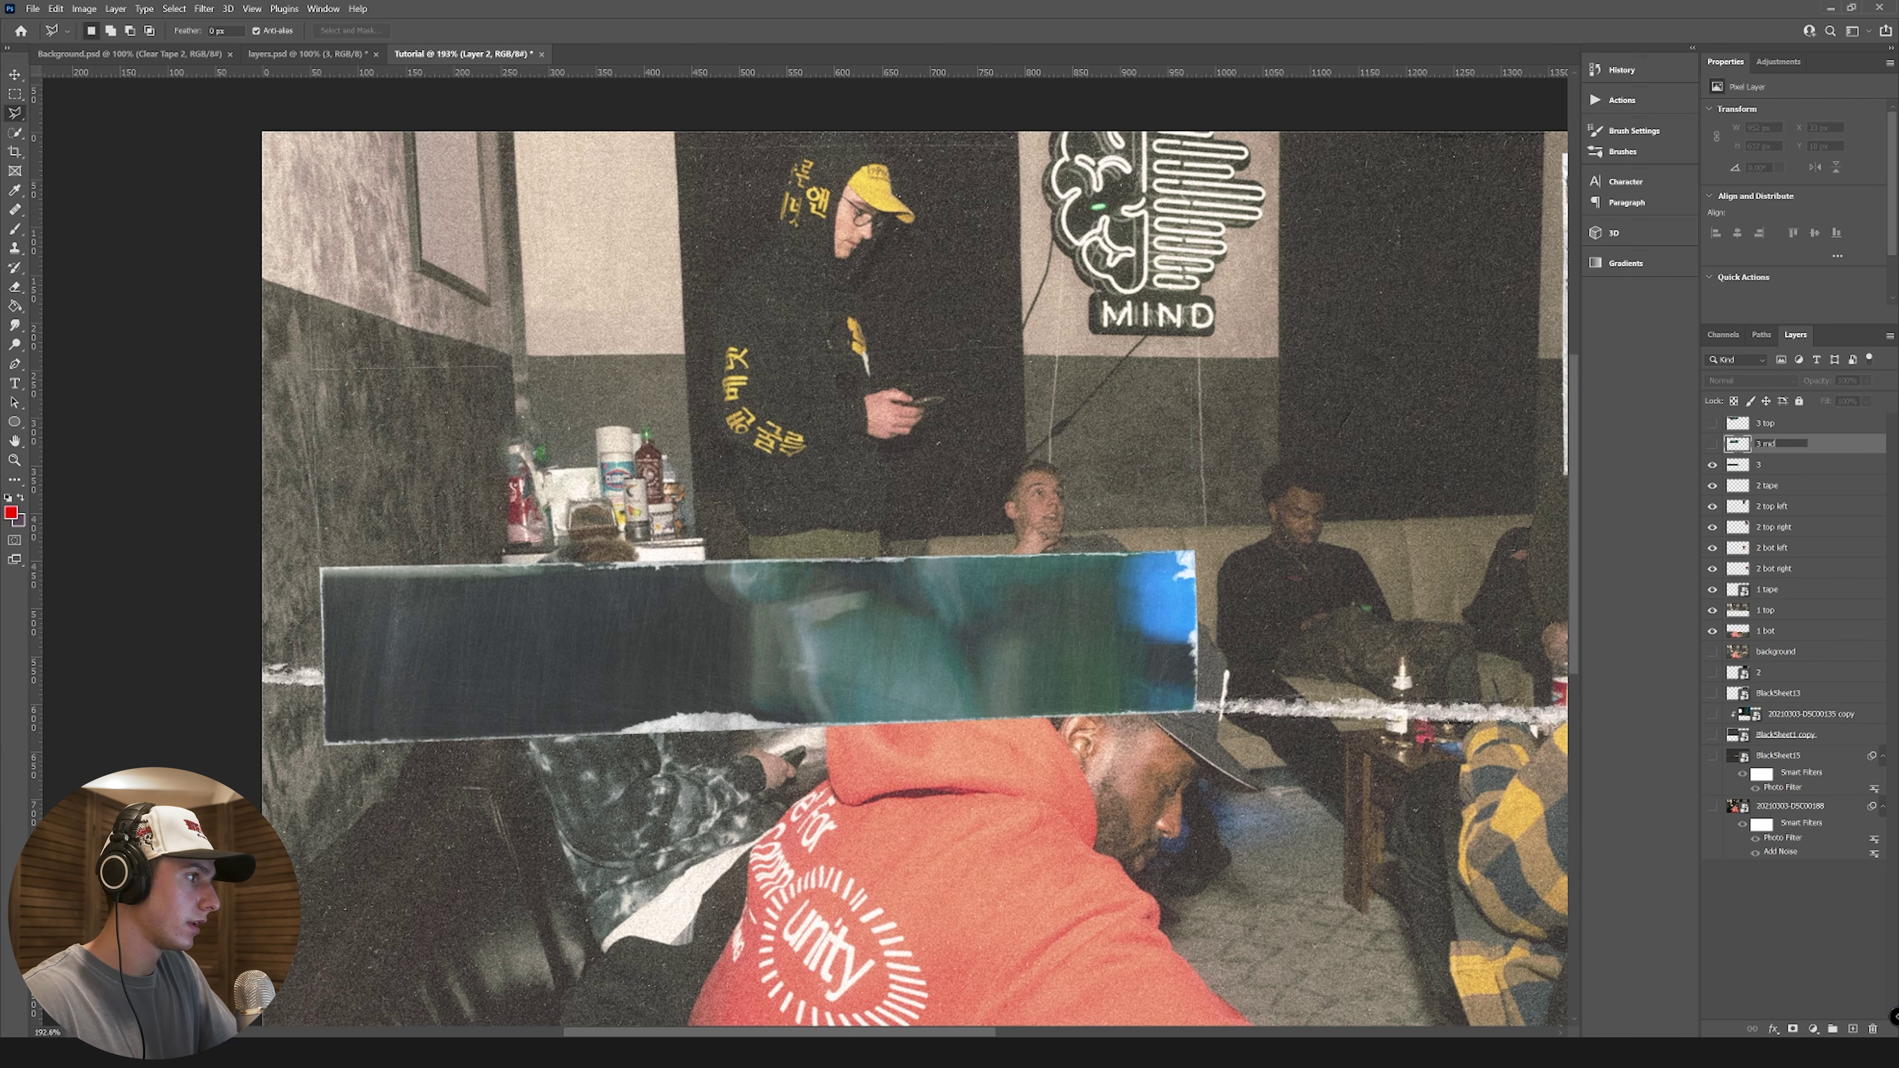
{"action": "key", "text": "Tab"}
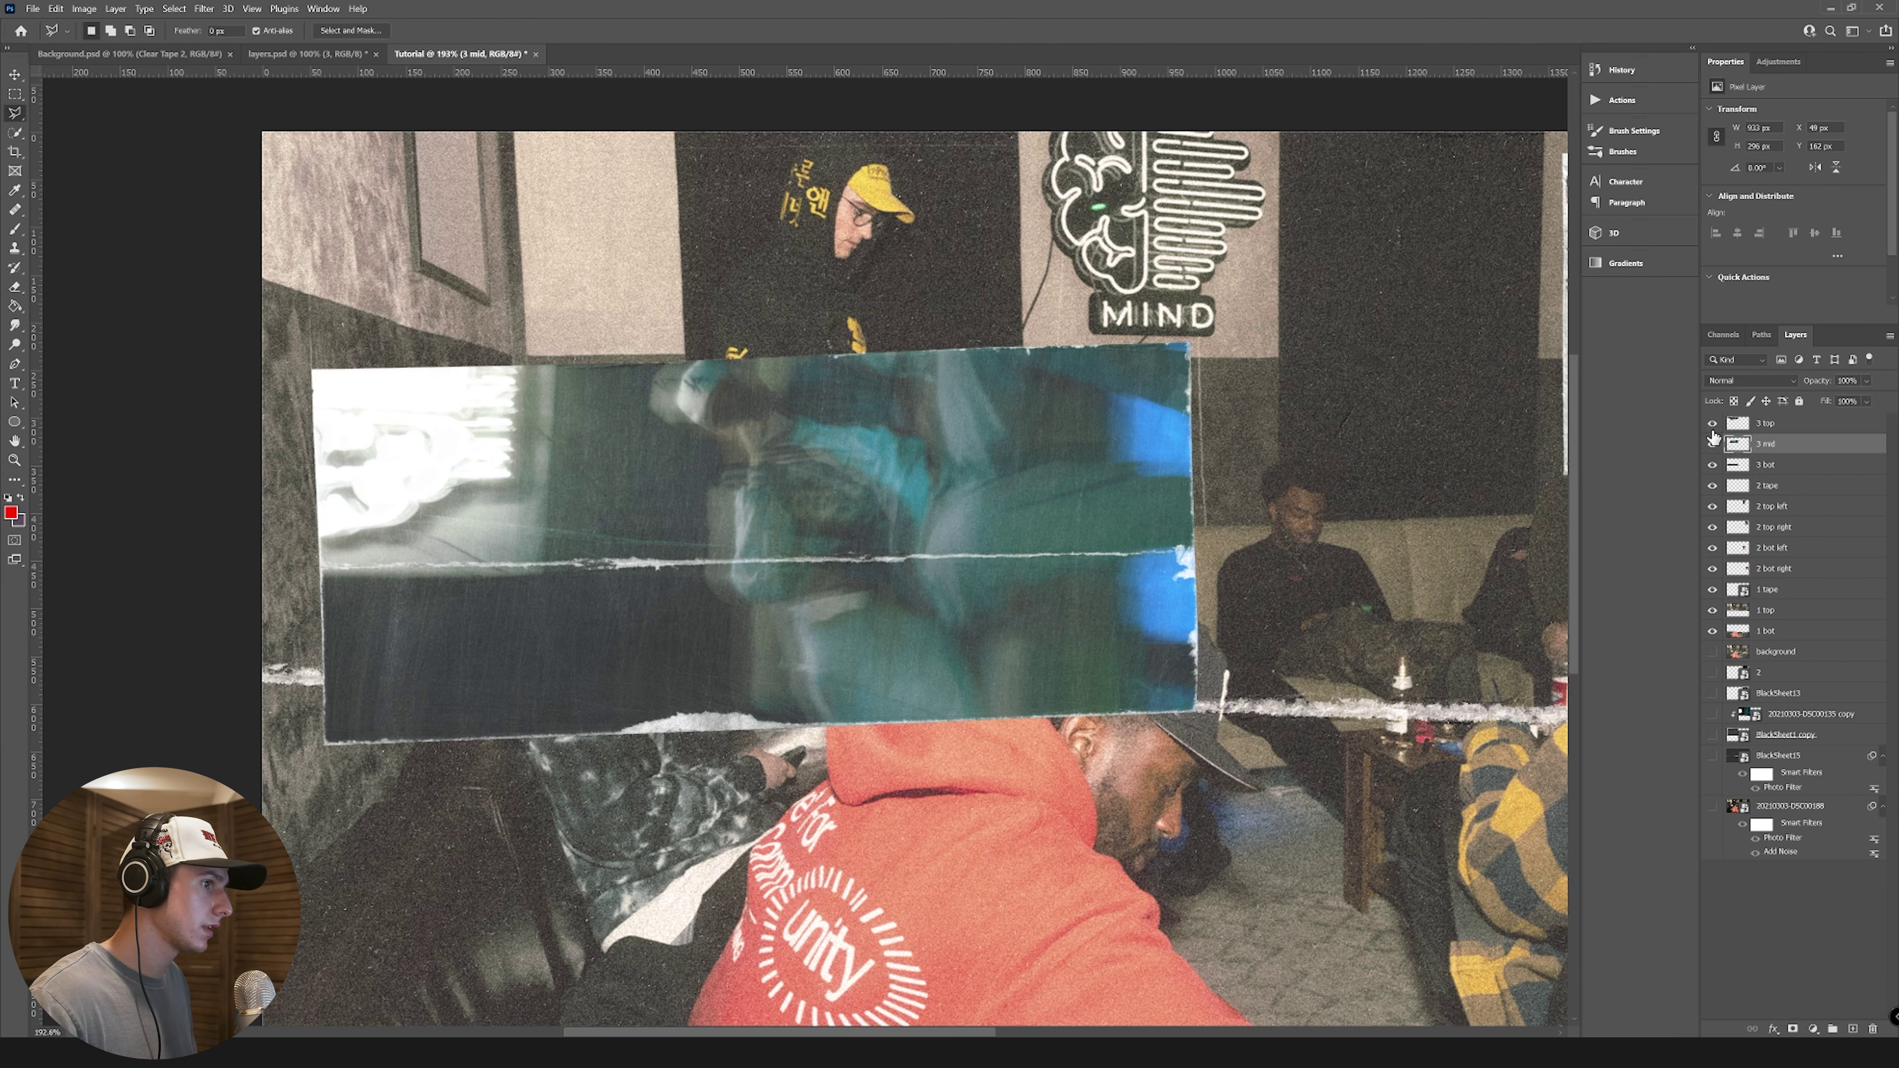
{"action": "left_click", "coordinate": [1711, 425]}
Step: Nudge the blue photo's three strips slightly apart to open narrow gaps along both folds
{"action": "left_click", "coordinate": [15, 74]}
{"action": "left_click_drag", "start_coordinate": [619, 251], "coordinate": [618, 240]}
{"action": "left_click_drag", "start_coordinate": [822, 401], "coordinate": [818, 397]}
{"action": "left_click_drag", "start_coordinate": [857, 583], "coordinate": [863, 580]}
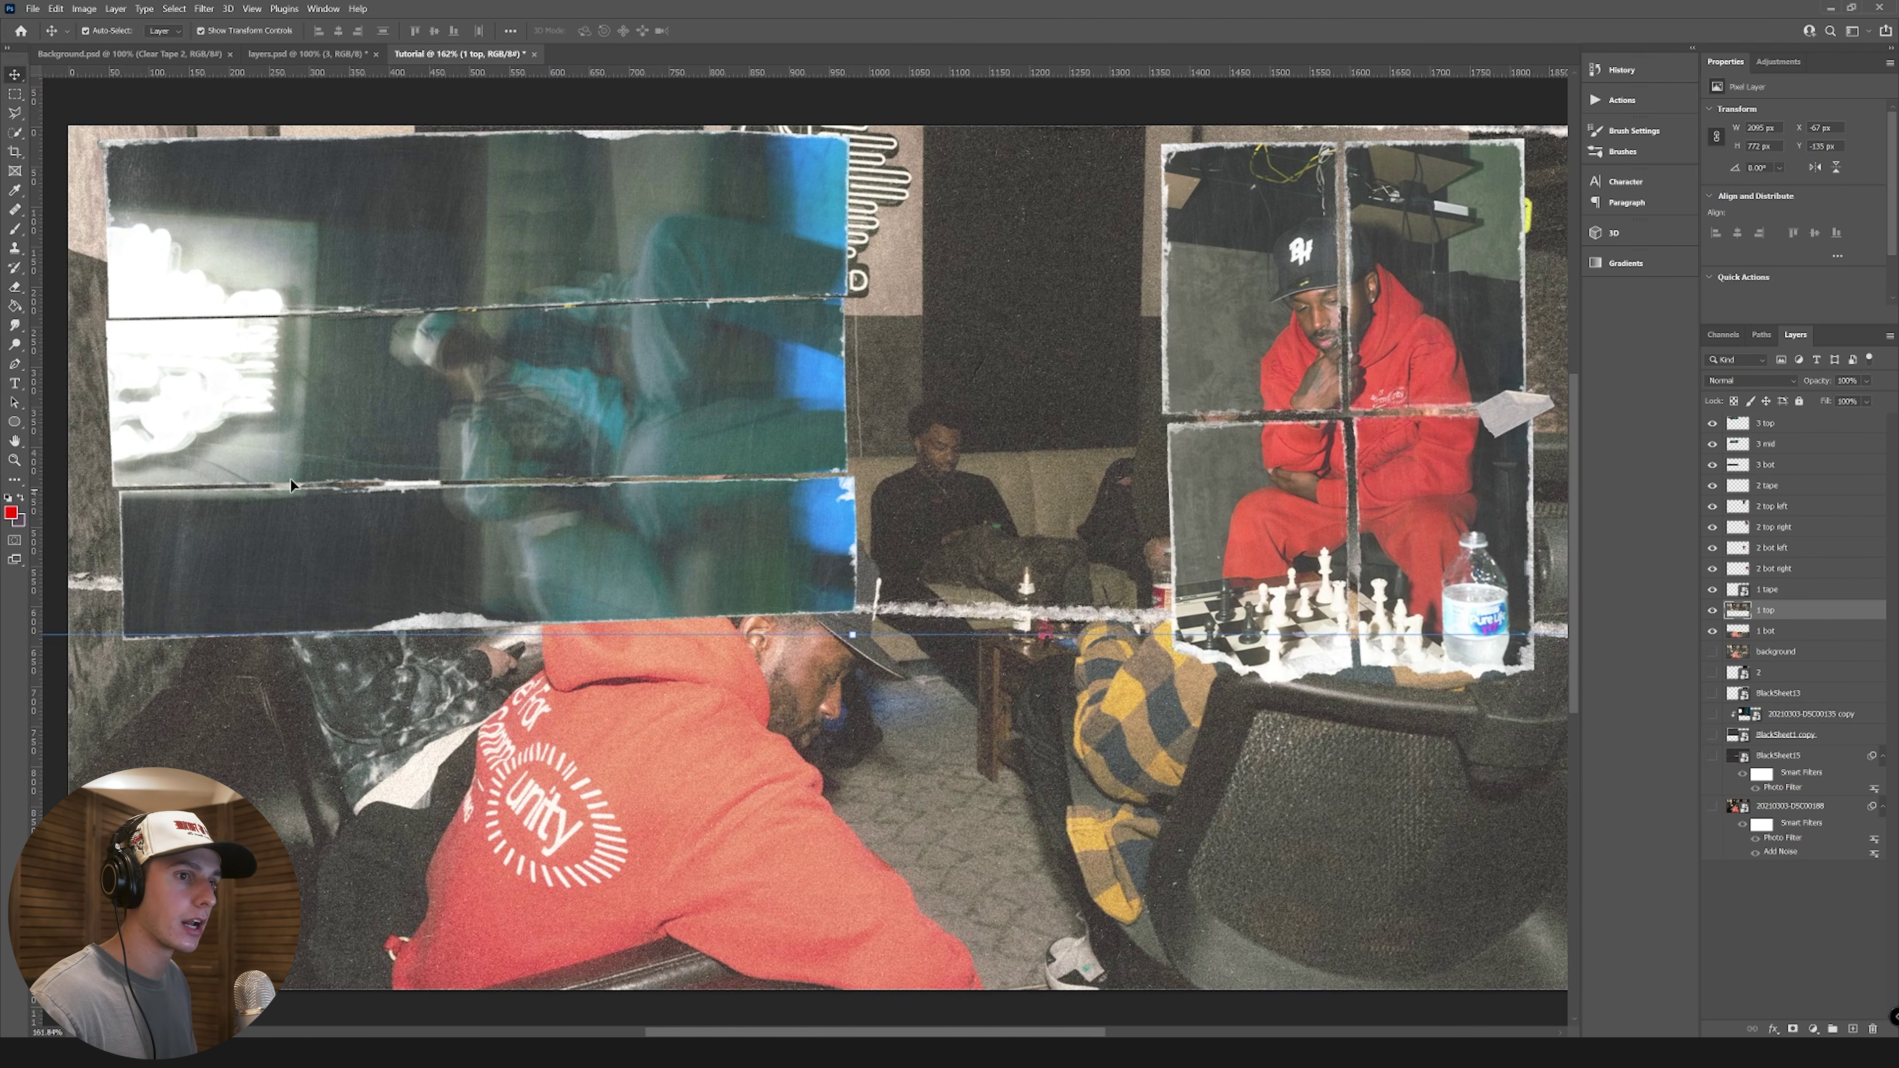
Step: Place Reflective Tape5 from the pack's Reflective Tape folder in File Explorer into the document, above all other layers
{"action": "scroll", "coordinate": [174, 288], "scroll_direction": "up", "scroll_amount": 2}
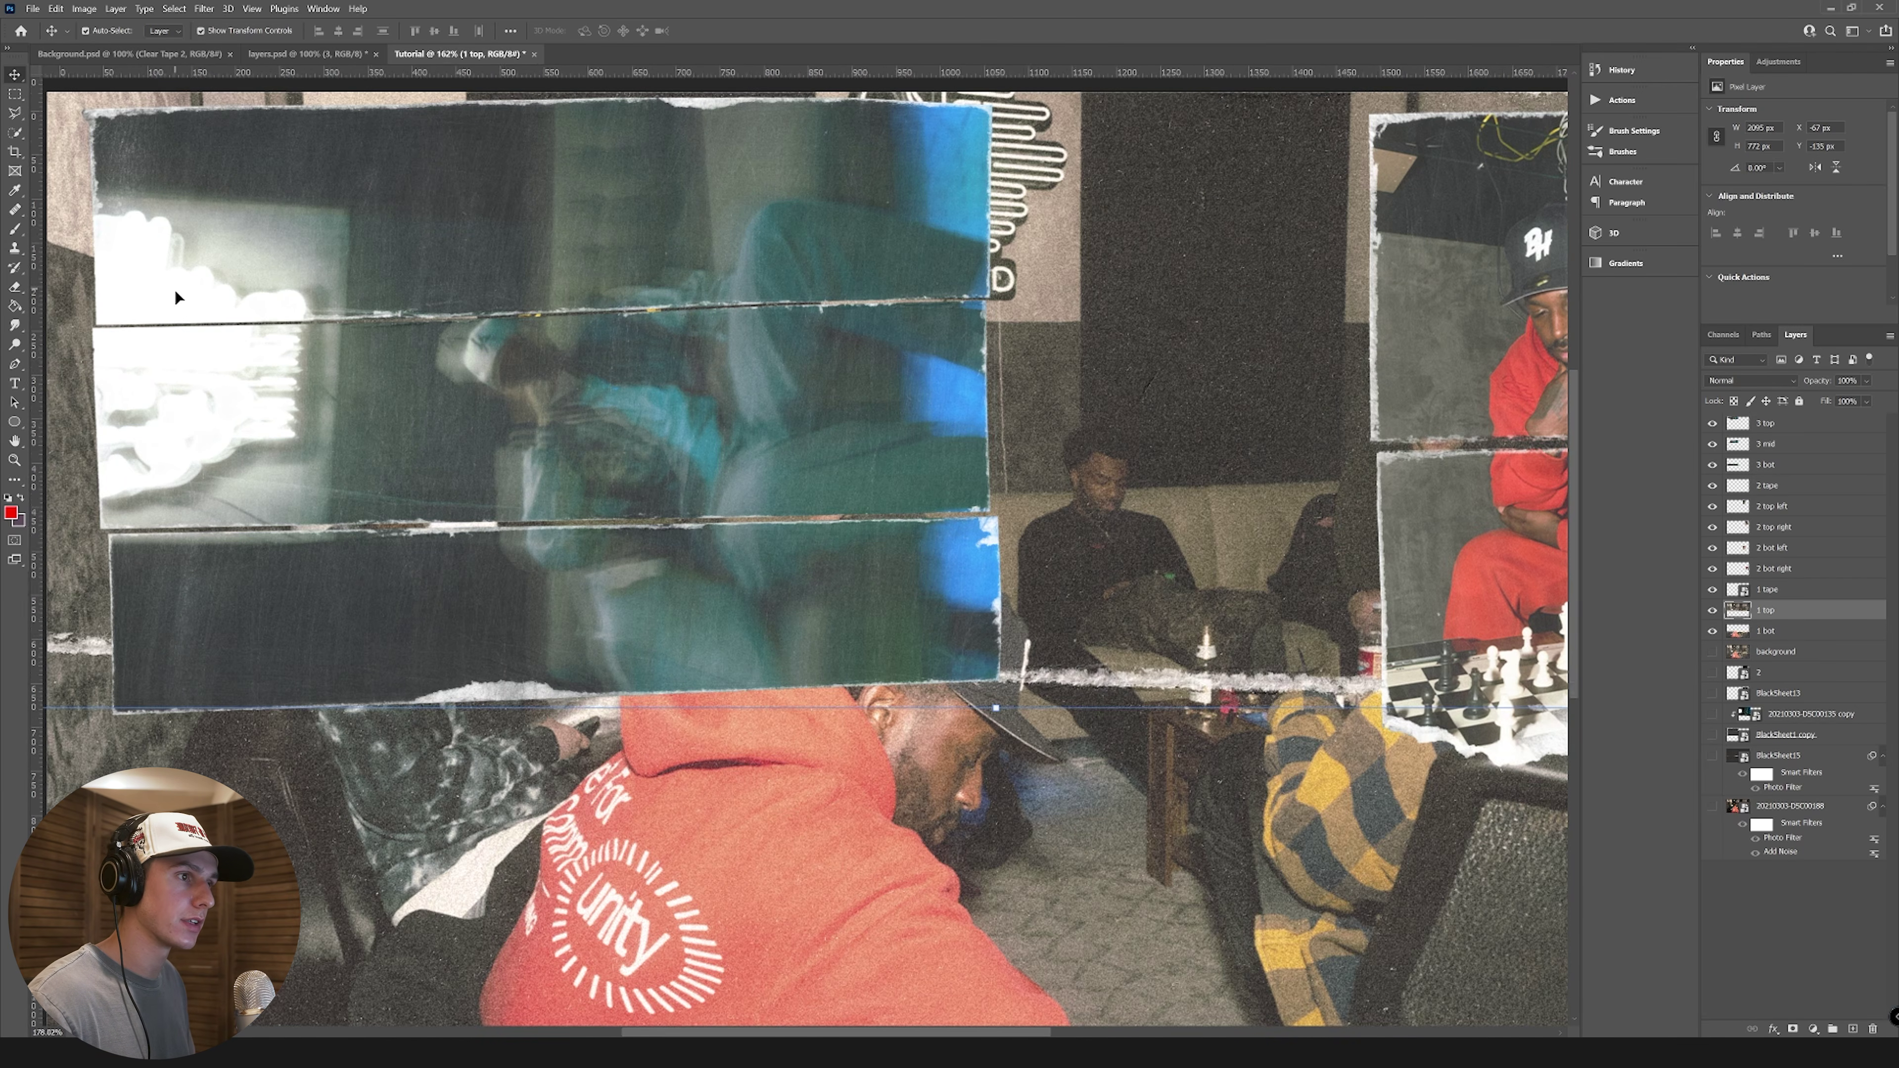
{"action": "left_click", "coordinate": [338, 1022]}
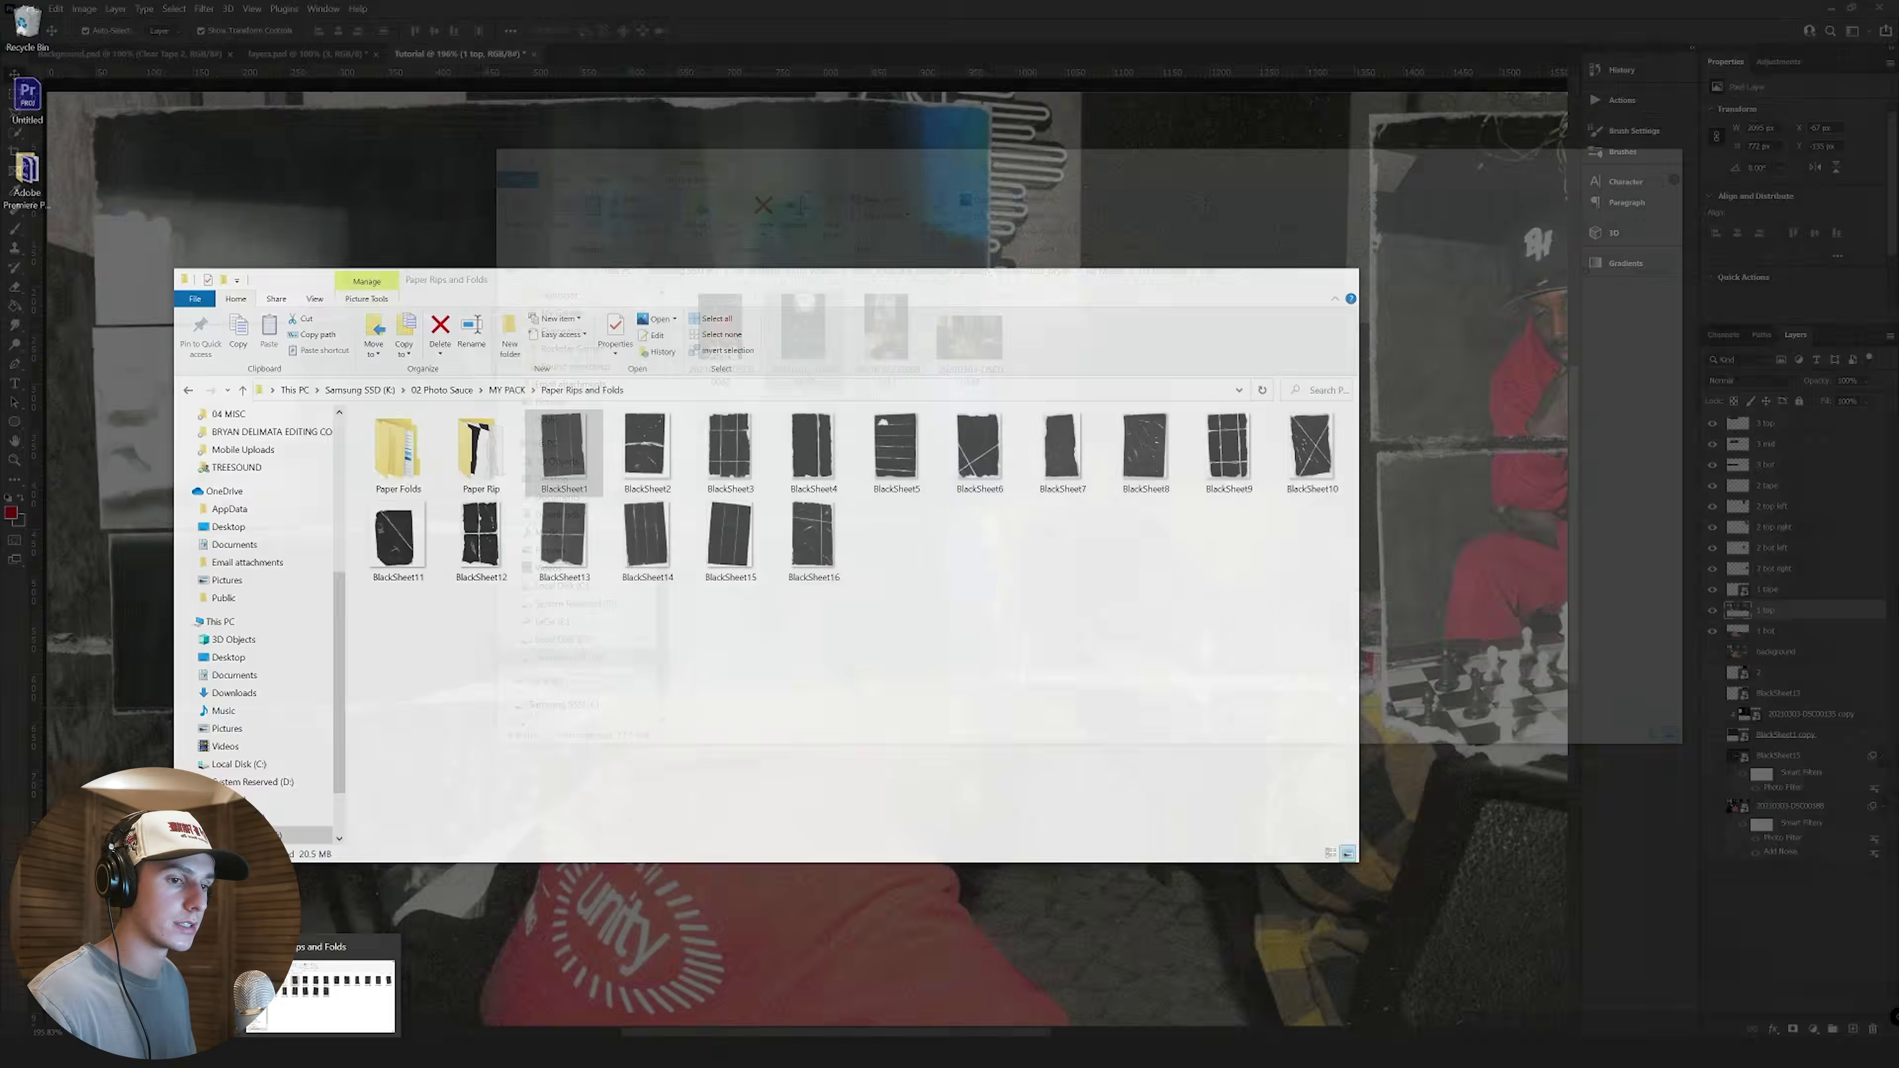
{"action": "double_click", "coordinate": [417, 471]}
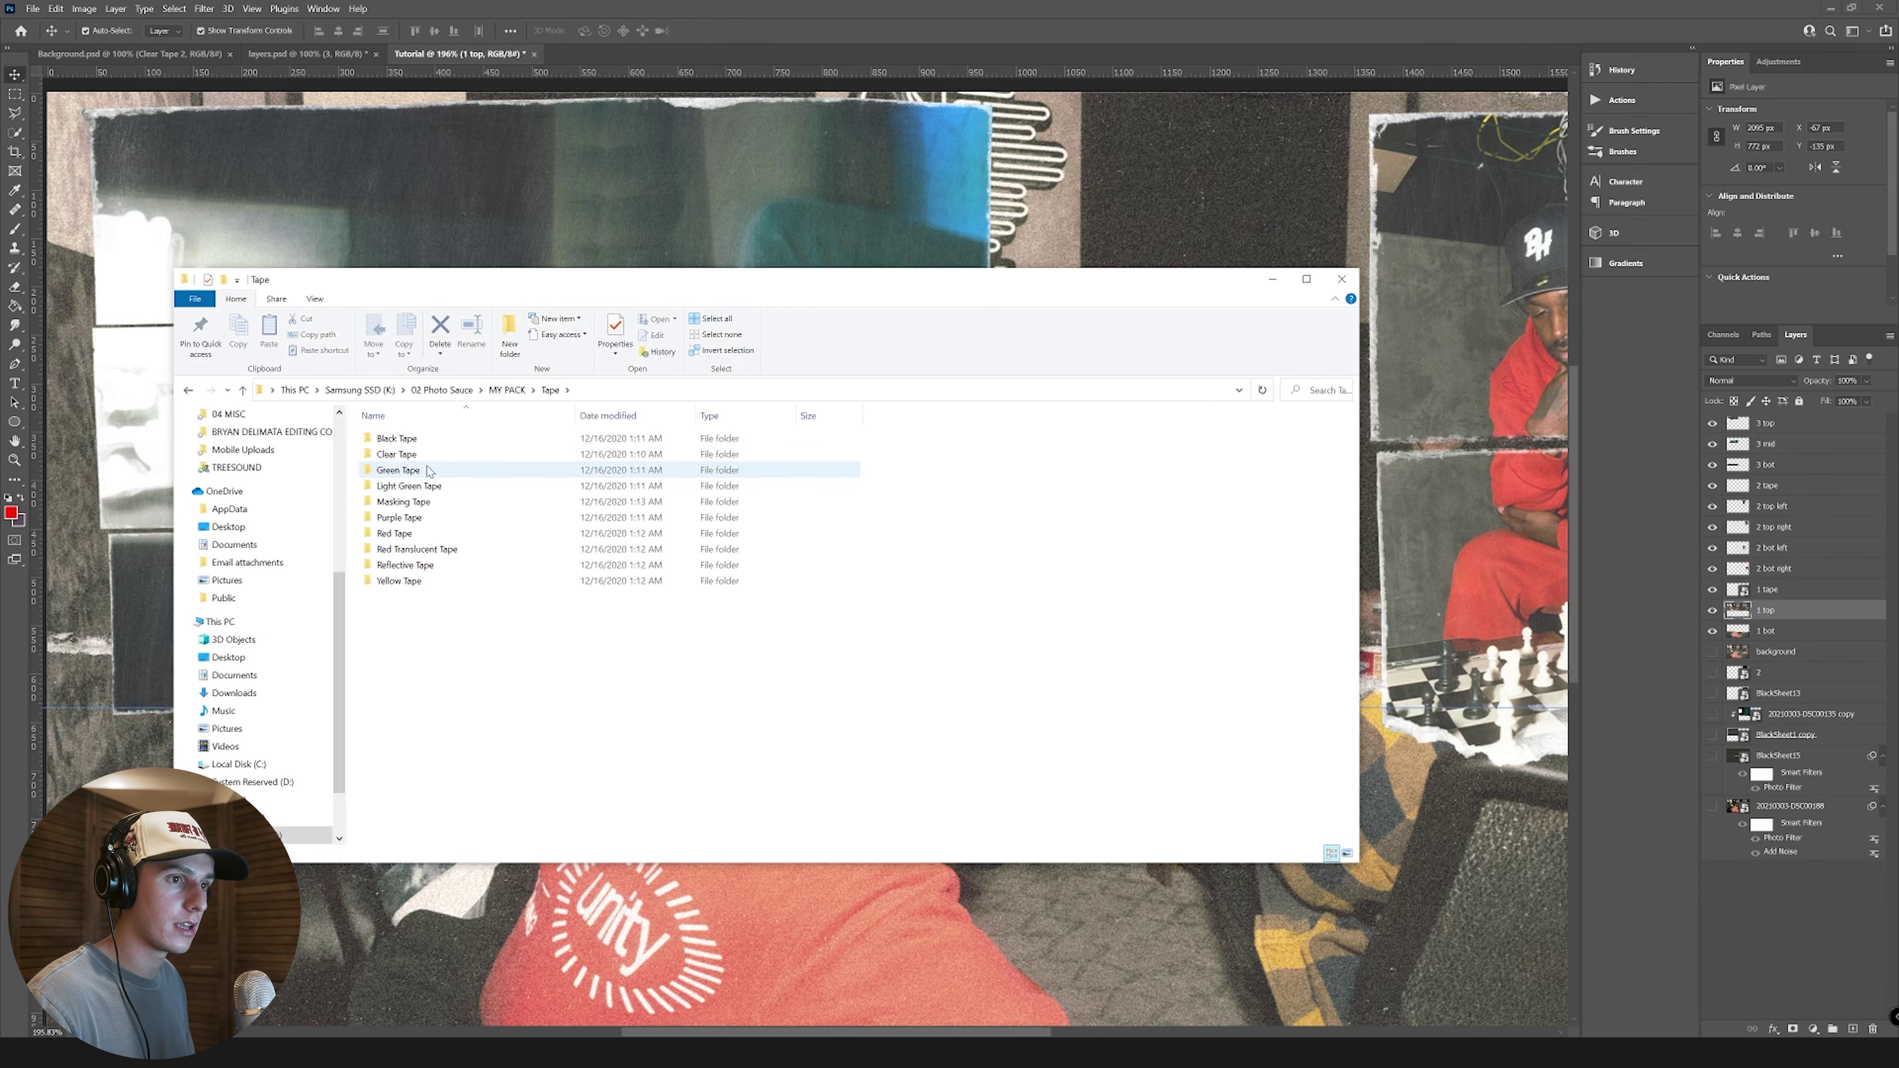
{"action": "double_click", "coordinate": [404, 565]}
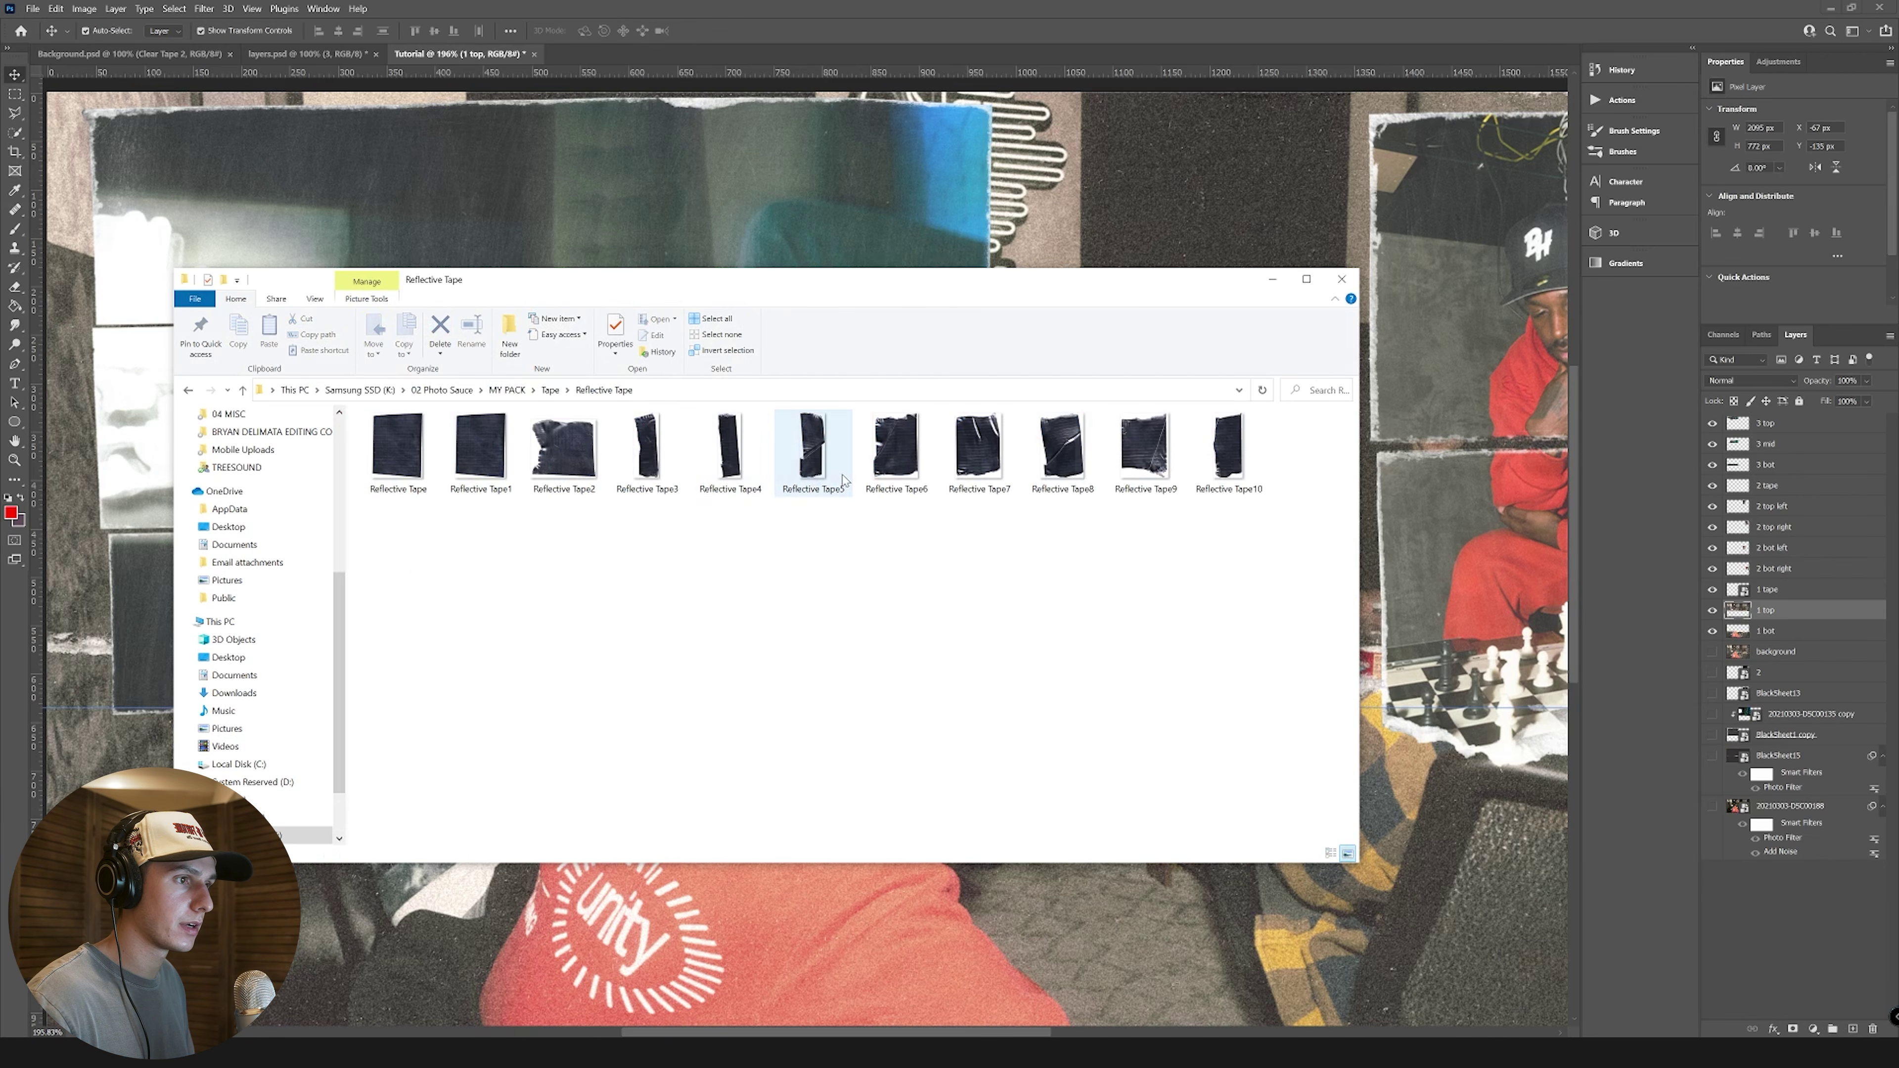
{"action": "left_click_drag", "start_coordinate": [842, 453], "coordinate": [698, 251]}
{"action": "left_click_drag", "start_coordinate": [1795, 417], "coordinate": [1794, 417]}
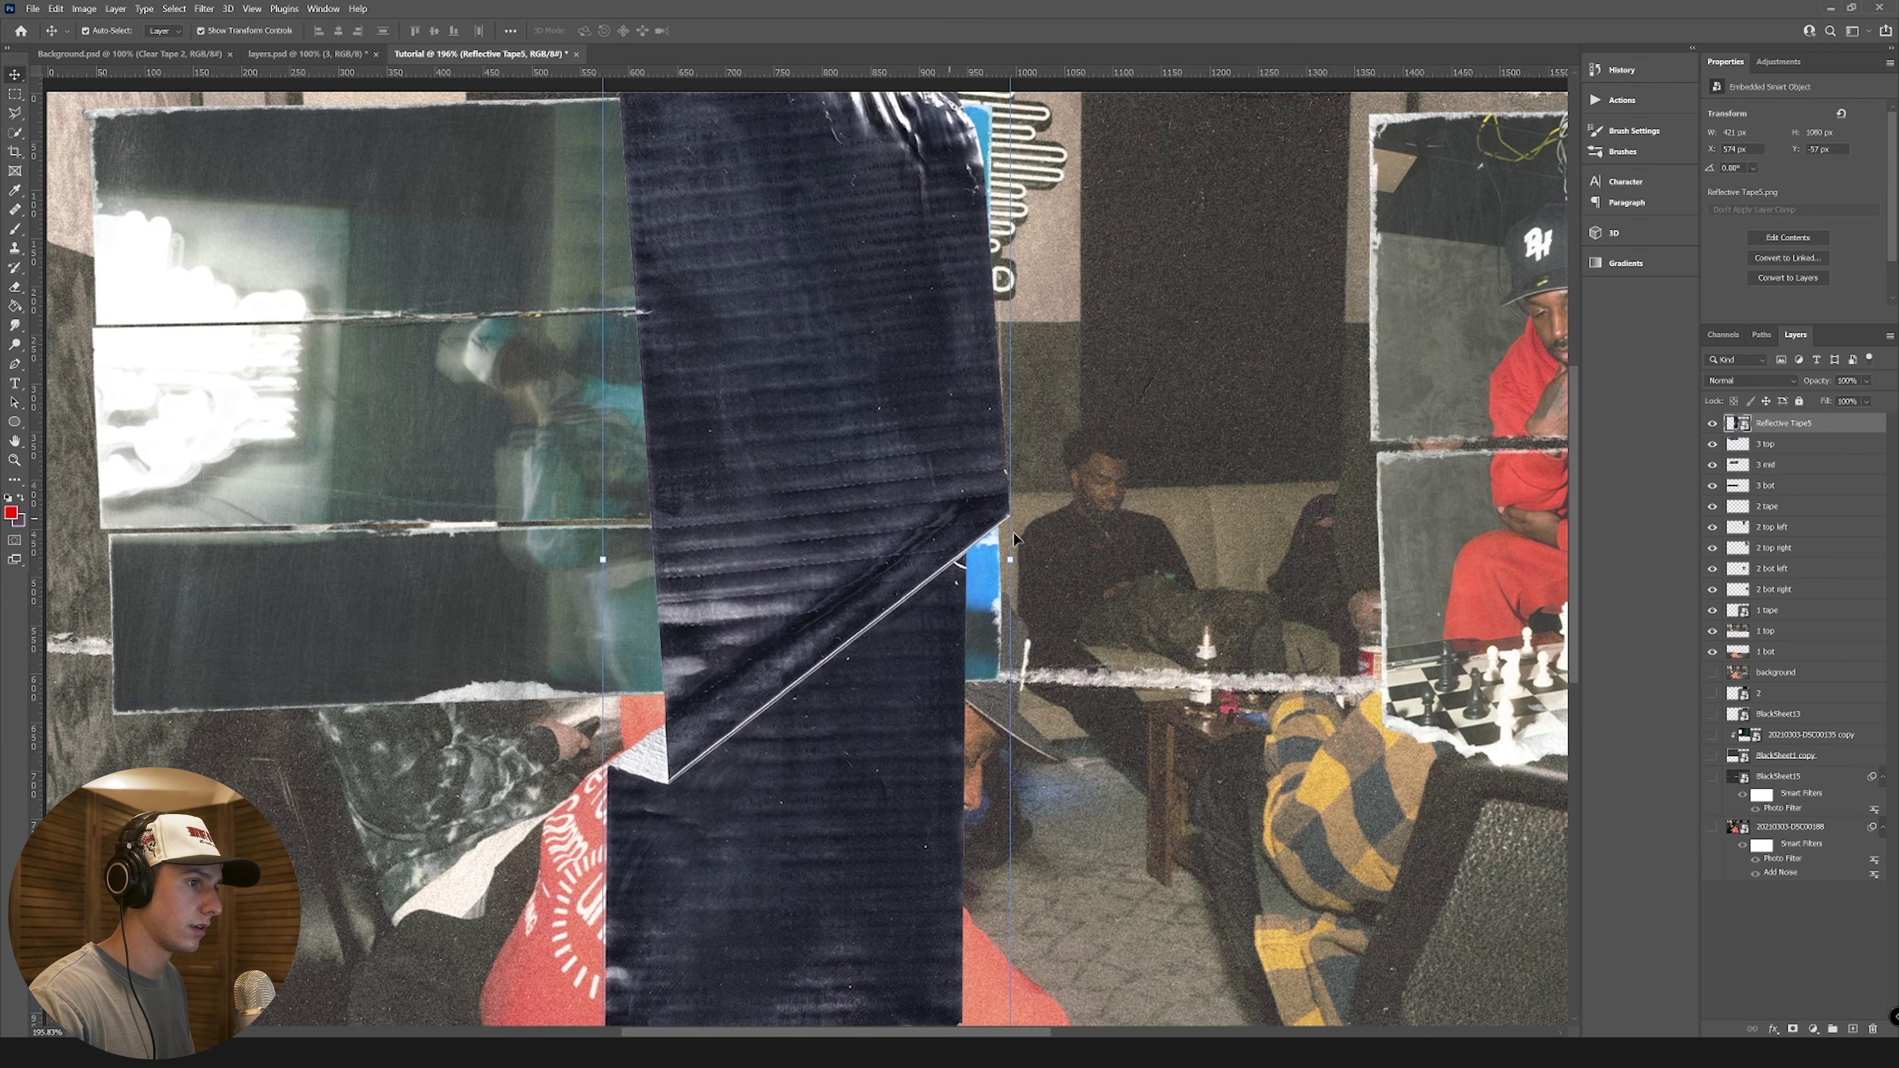
Step: Shrink the reflective tape to 128 px wide, tilt it, and lay it across the blue photo's upper fold near its right edge
{"action": "left_click_drag", "start_coordinate": [1009, 559], "coordinate": [674, 559]}
{"action": "left_click_drag", "start_coordinate": [690, 470], "coordinate": [740, 621]}
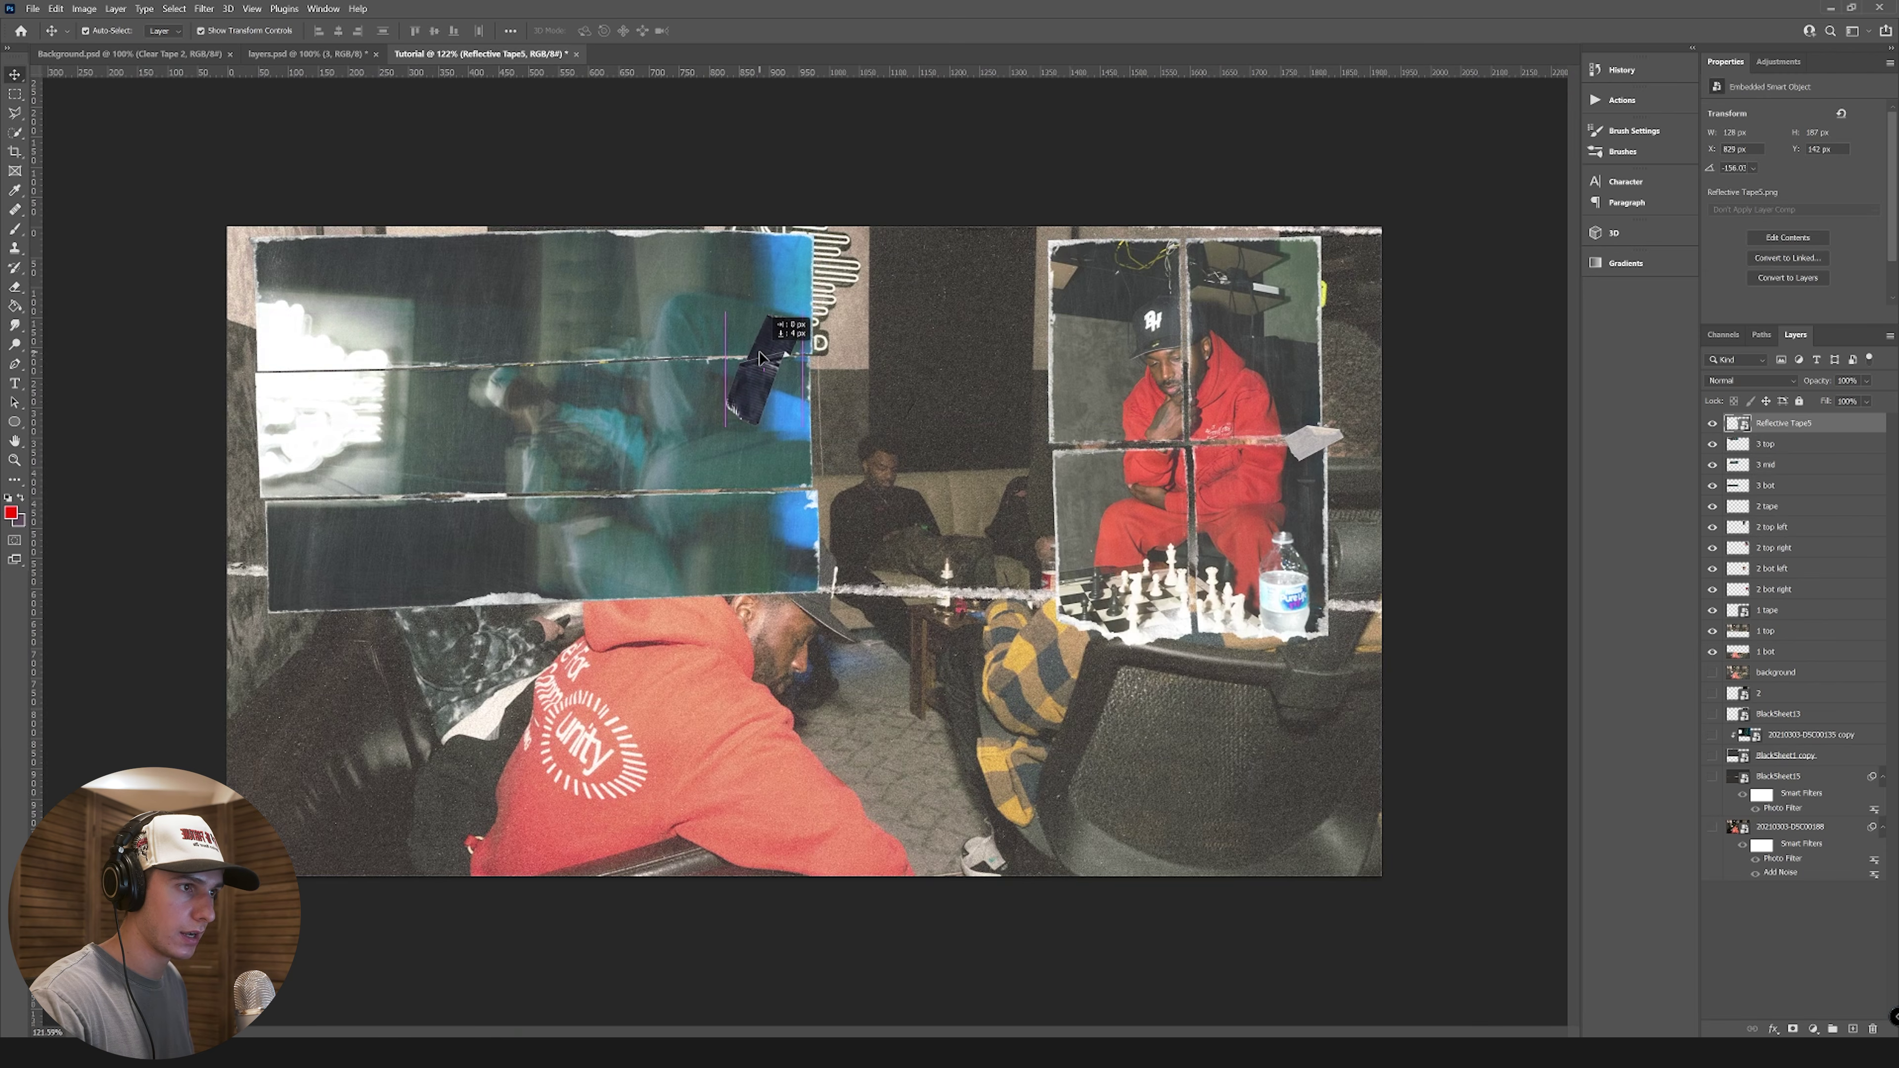
{"action": "left_click_drag", "start_coordinate": [759, 352], "coordinate": [760, 352]}
{"action": "left_click", "coordinate": [874, 449]}
{"action": "scroll", "coordinate": [759, 710], "scroll_direction": "up", "scroll_amount": 1}
{"action": "left_click", "coordinate": [760, 710]}
Step: Place the 20210303-DSC00161 photo from File Explorer above all layers, and rename the Reflective Tape5 layer as "3 tape"
{"action": "mouse_move", "coordinate": [320, 1052]}
{"action": "left_click", "coordinate": [275, 1001]}
{"action": "left_click_drag", "start_coordinate": [900, 344], "coordinate": [1035, 602]}
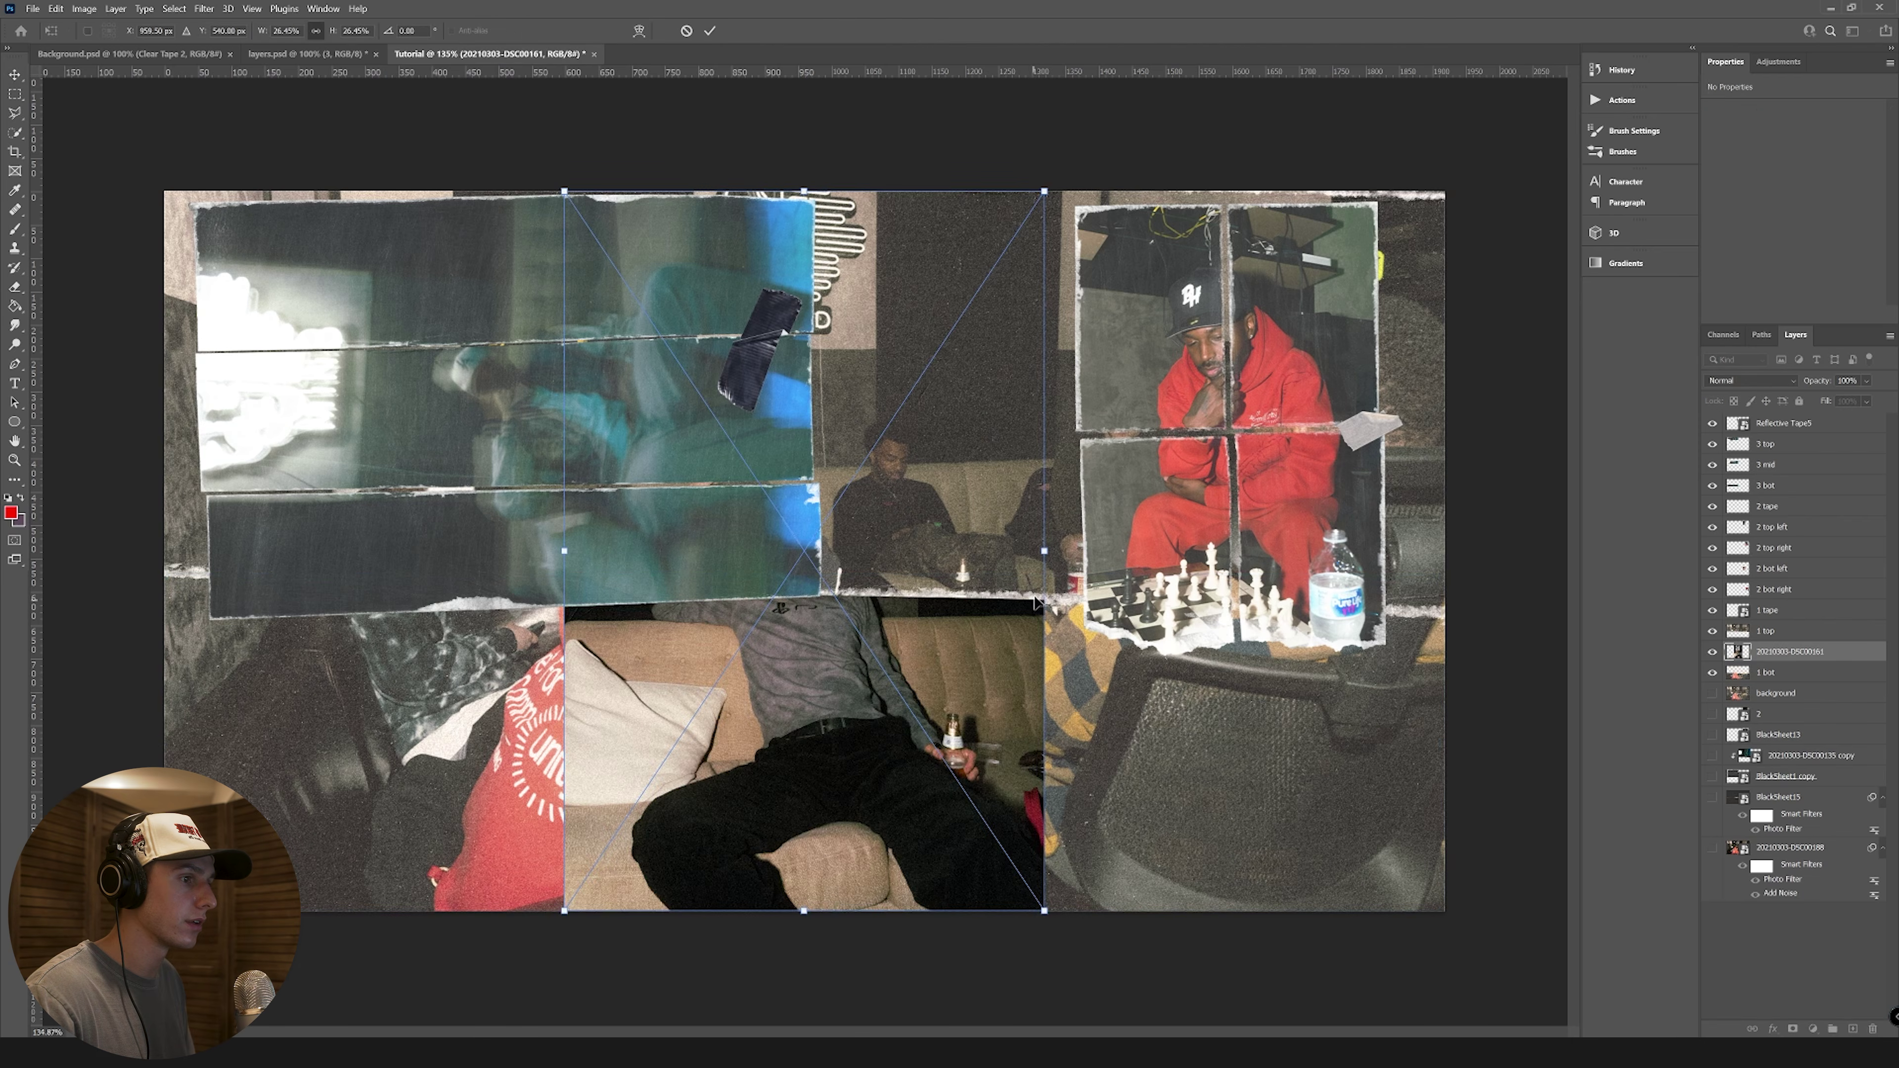
{"action": "left_click_drag", "start_coordinate": [1755, 706], "coordinate": [1787, 430]}
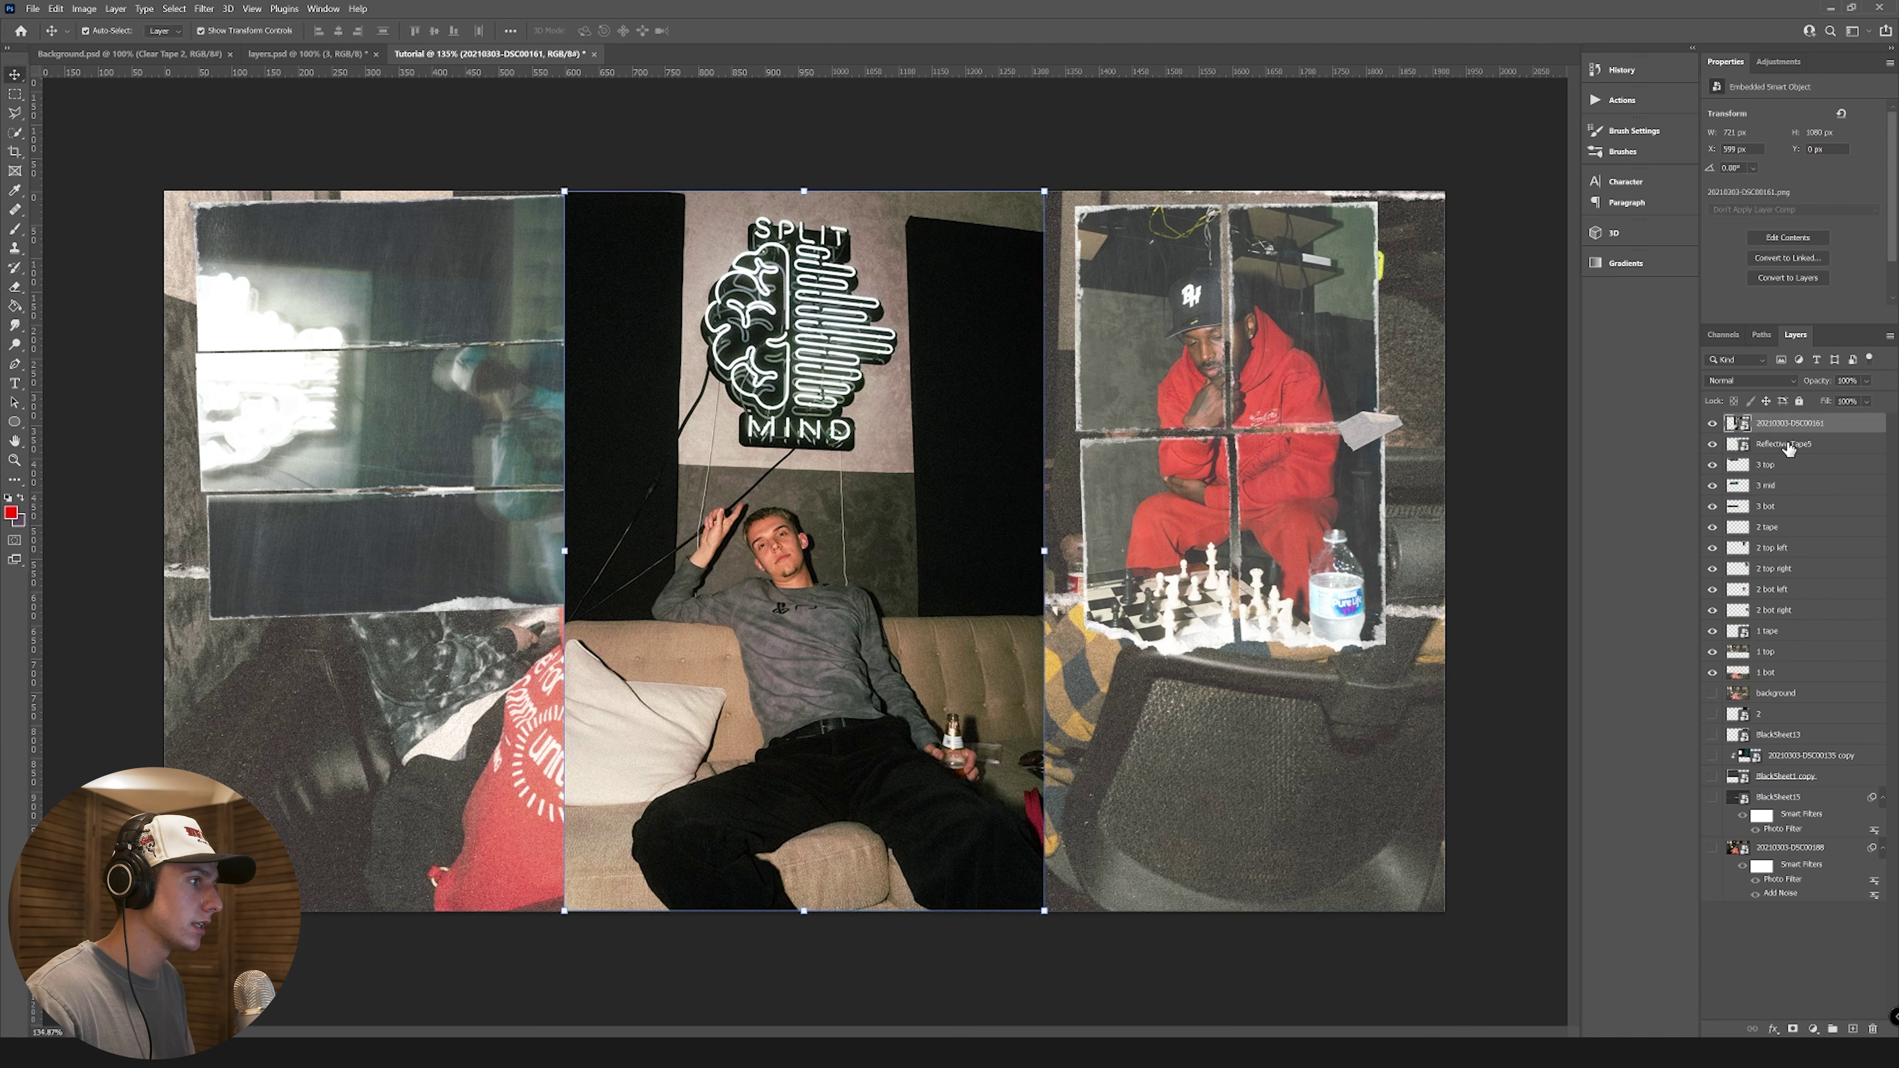
{"action": "left_click", "coordinate": [1786, 446]}
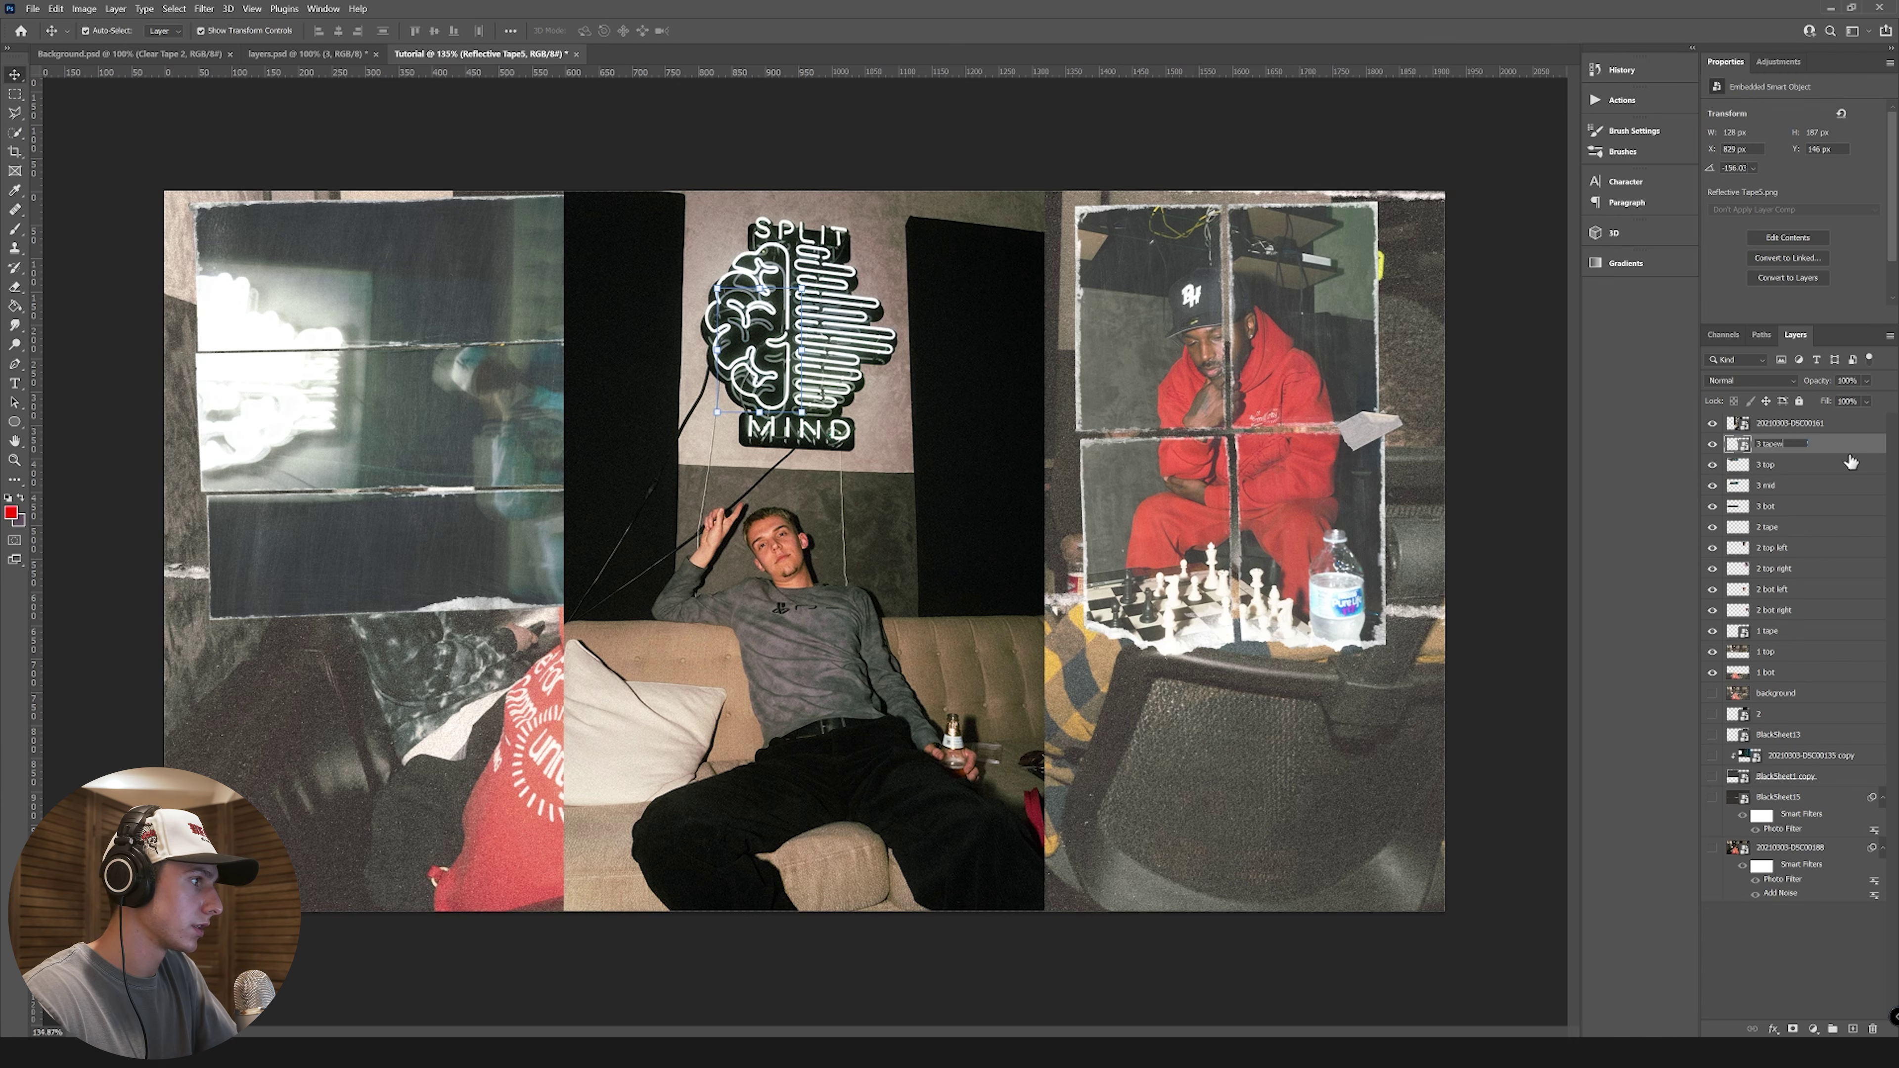
Step: Scale the couch photo down to about 461 px wide and position it in the lower middle of the scene
{"action": "left_click", "coordinate": [984, 557]}
{"action": "left_click_drag", "start_coordinate": [1050, 554], "coordinate": [993, 680]}
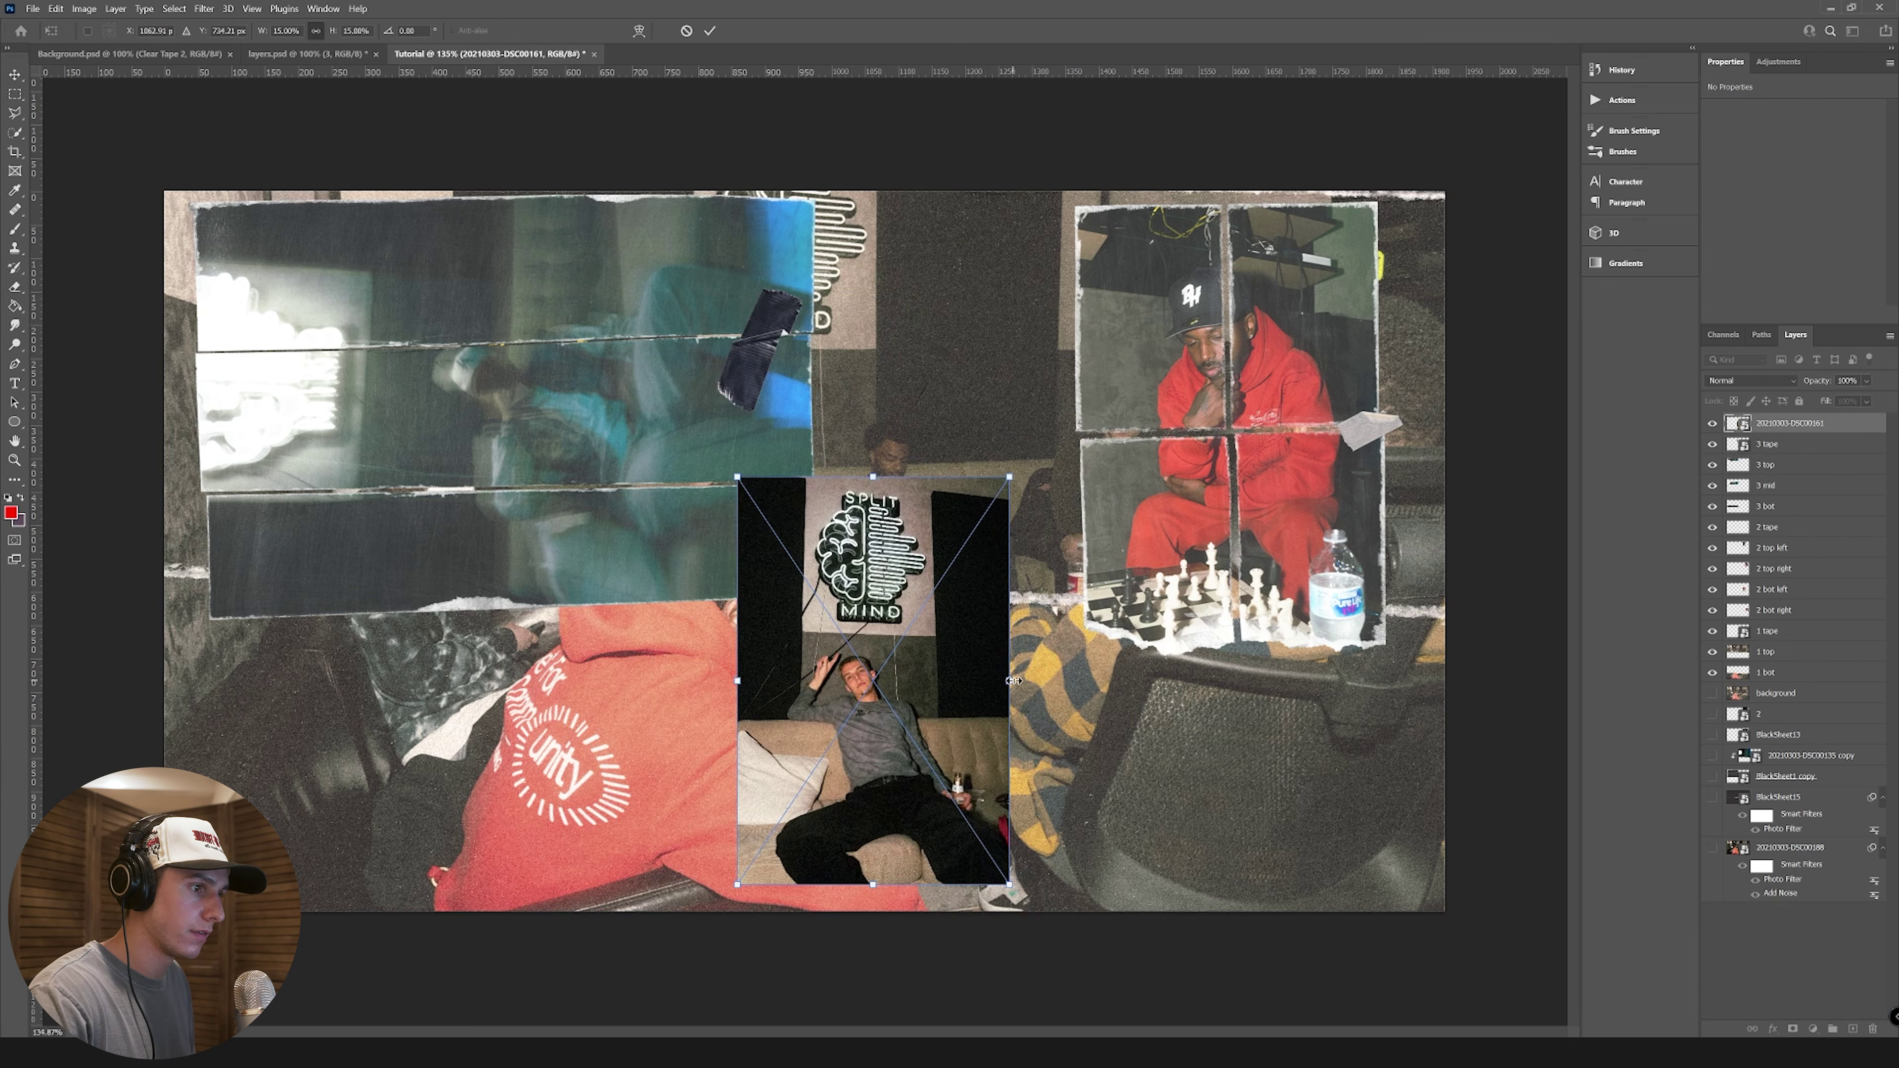
{"action": "left_click_drag", "start_coordinate": [1010, 680], "coordinate": [1047, 682]}
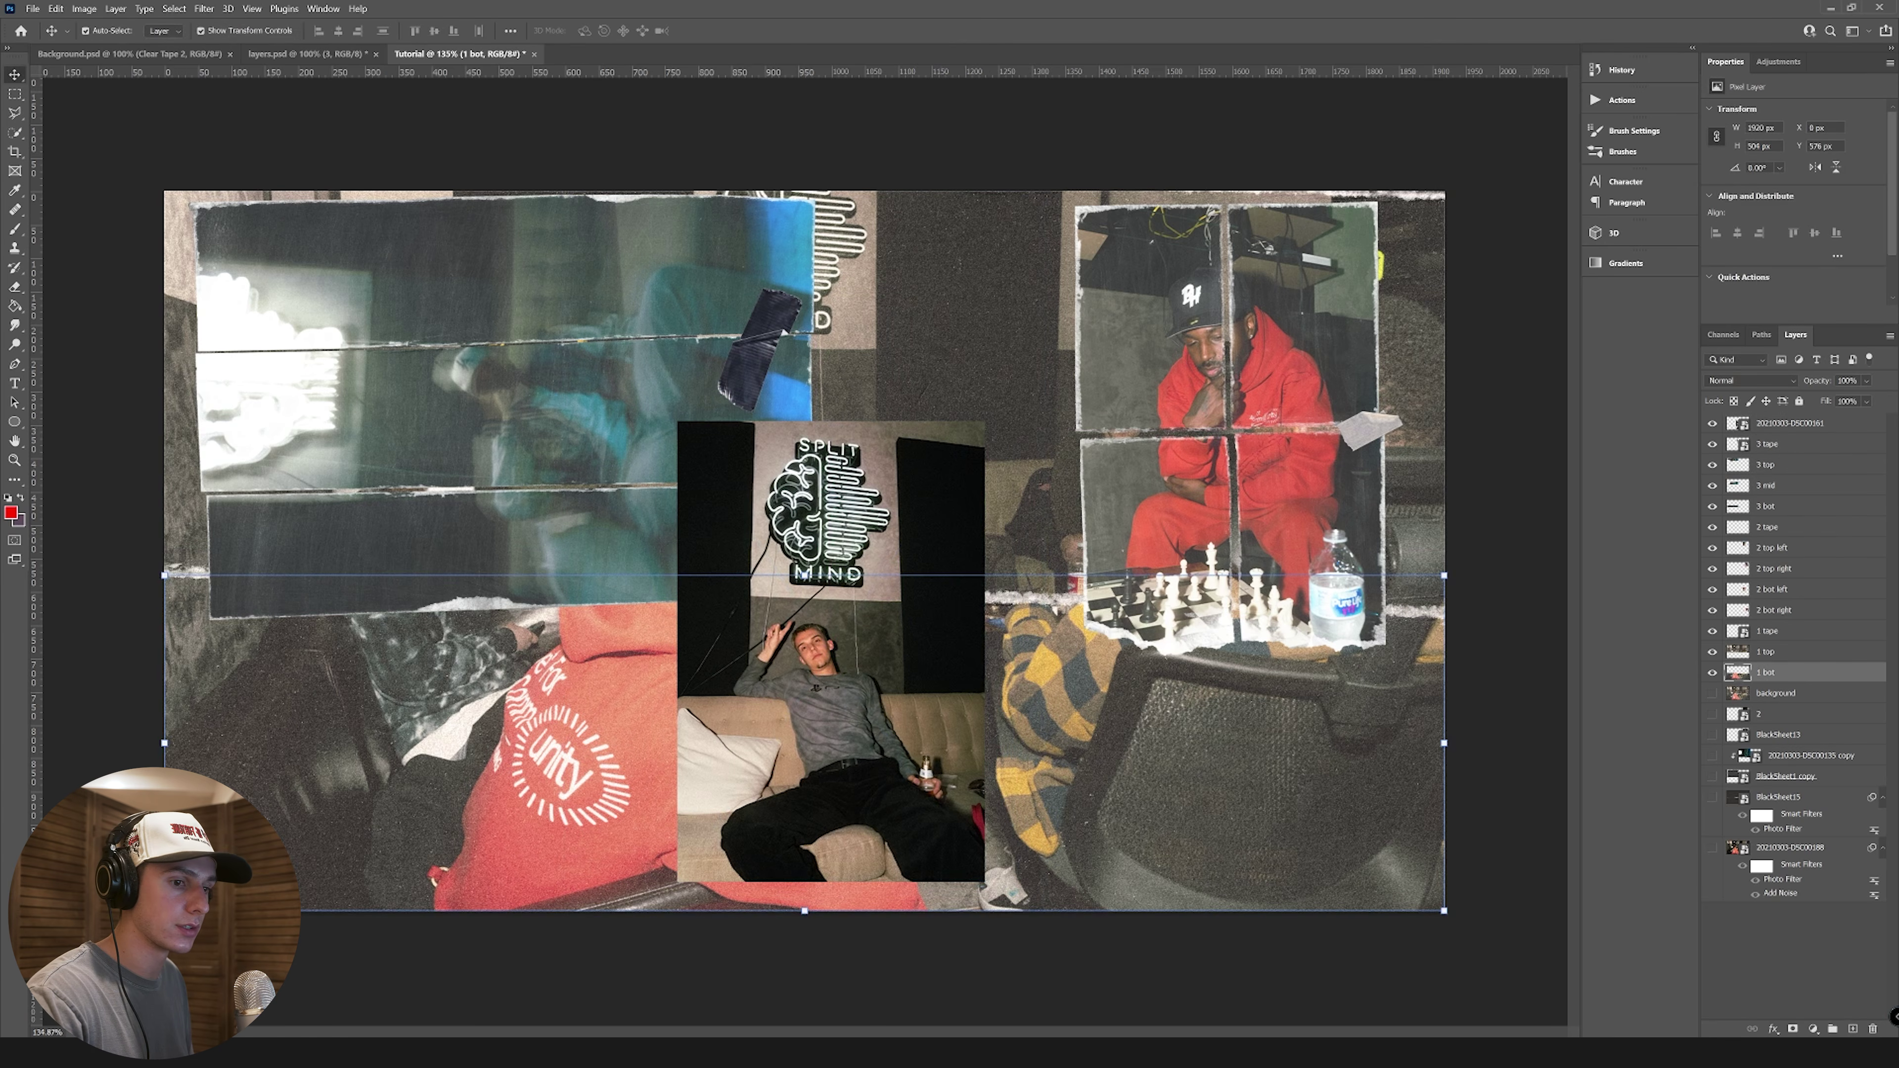
Step: Place BlackSheet2 from the Paper Rips and Folds folder on top of the layer stack and scale it to cover the couch photo
{"action": "left_click", "coordinate": [321, 1053]}
{"action": "left_click", "coordinate": [441, 391]}
{"action": "double_click", "coordinate": [397, 629]}
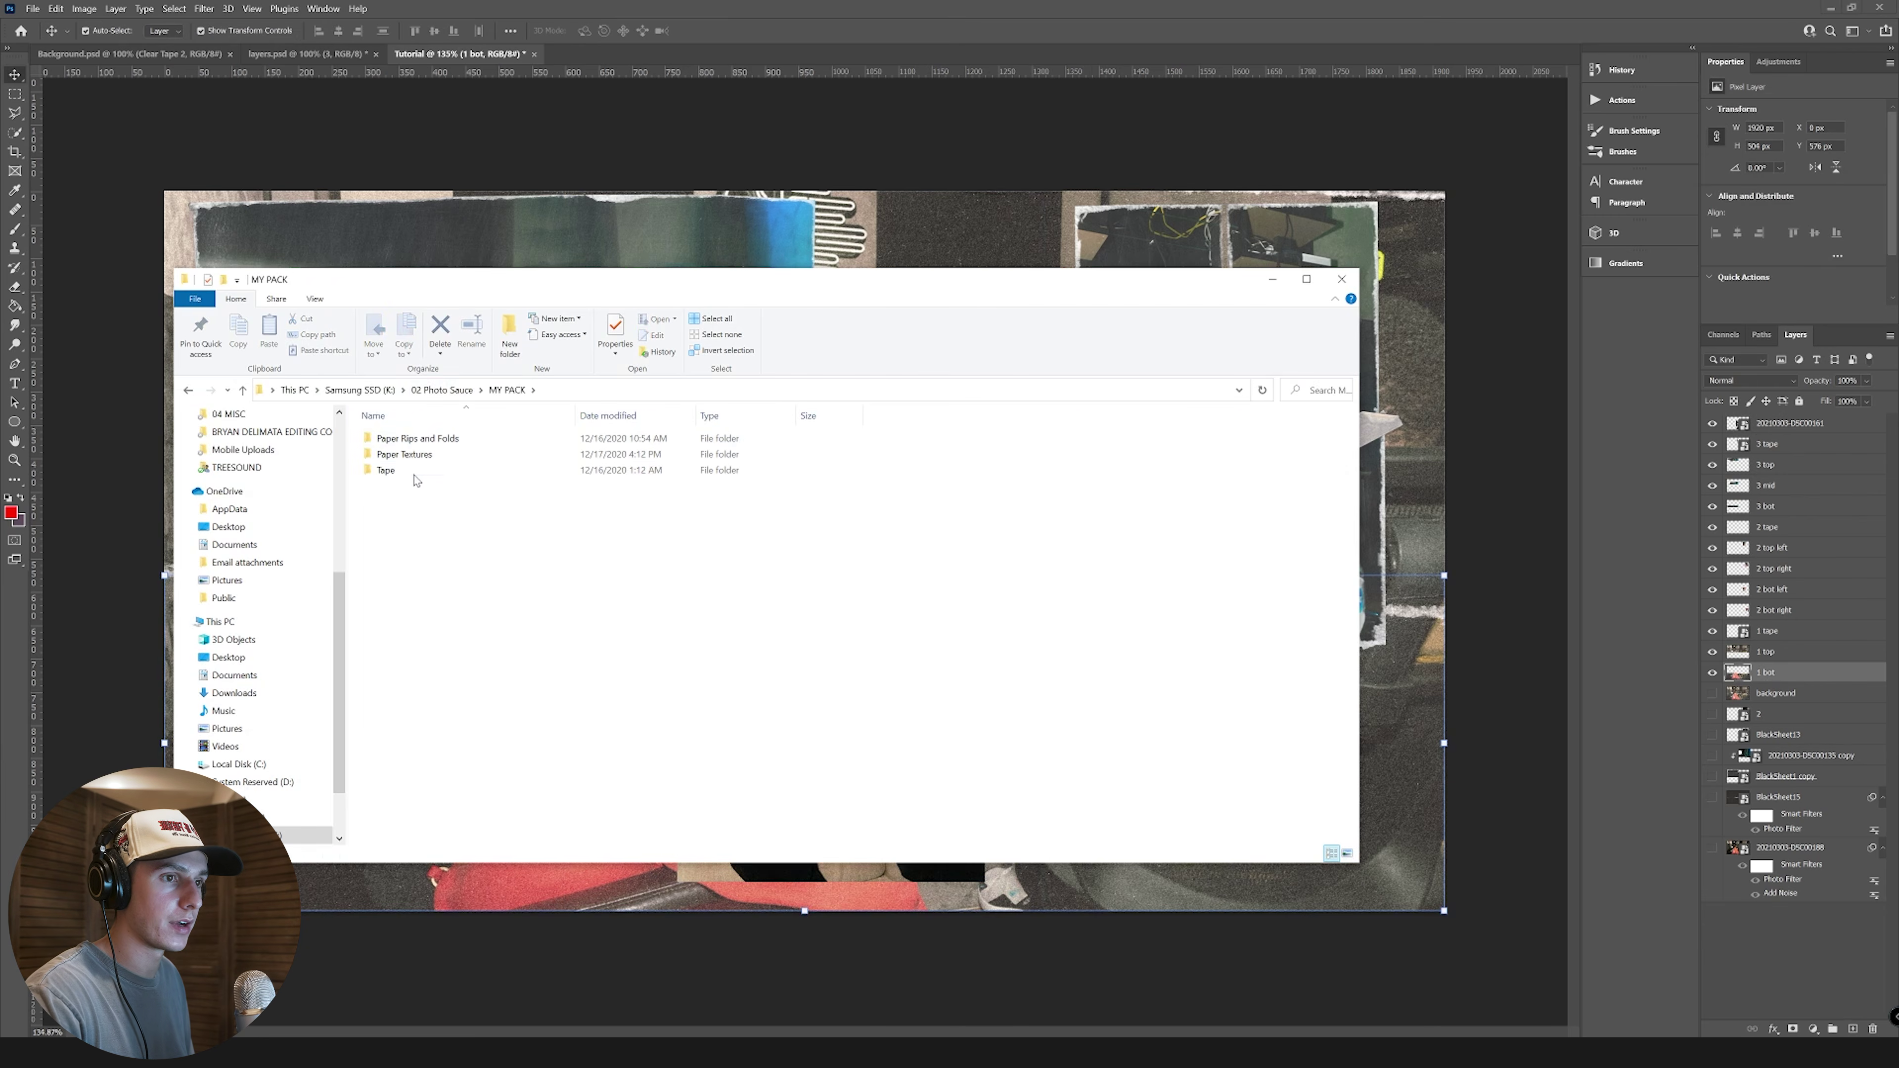
{"action": "double_click", "coordinate": [417, 437]}
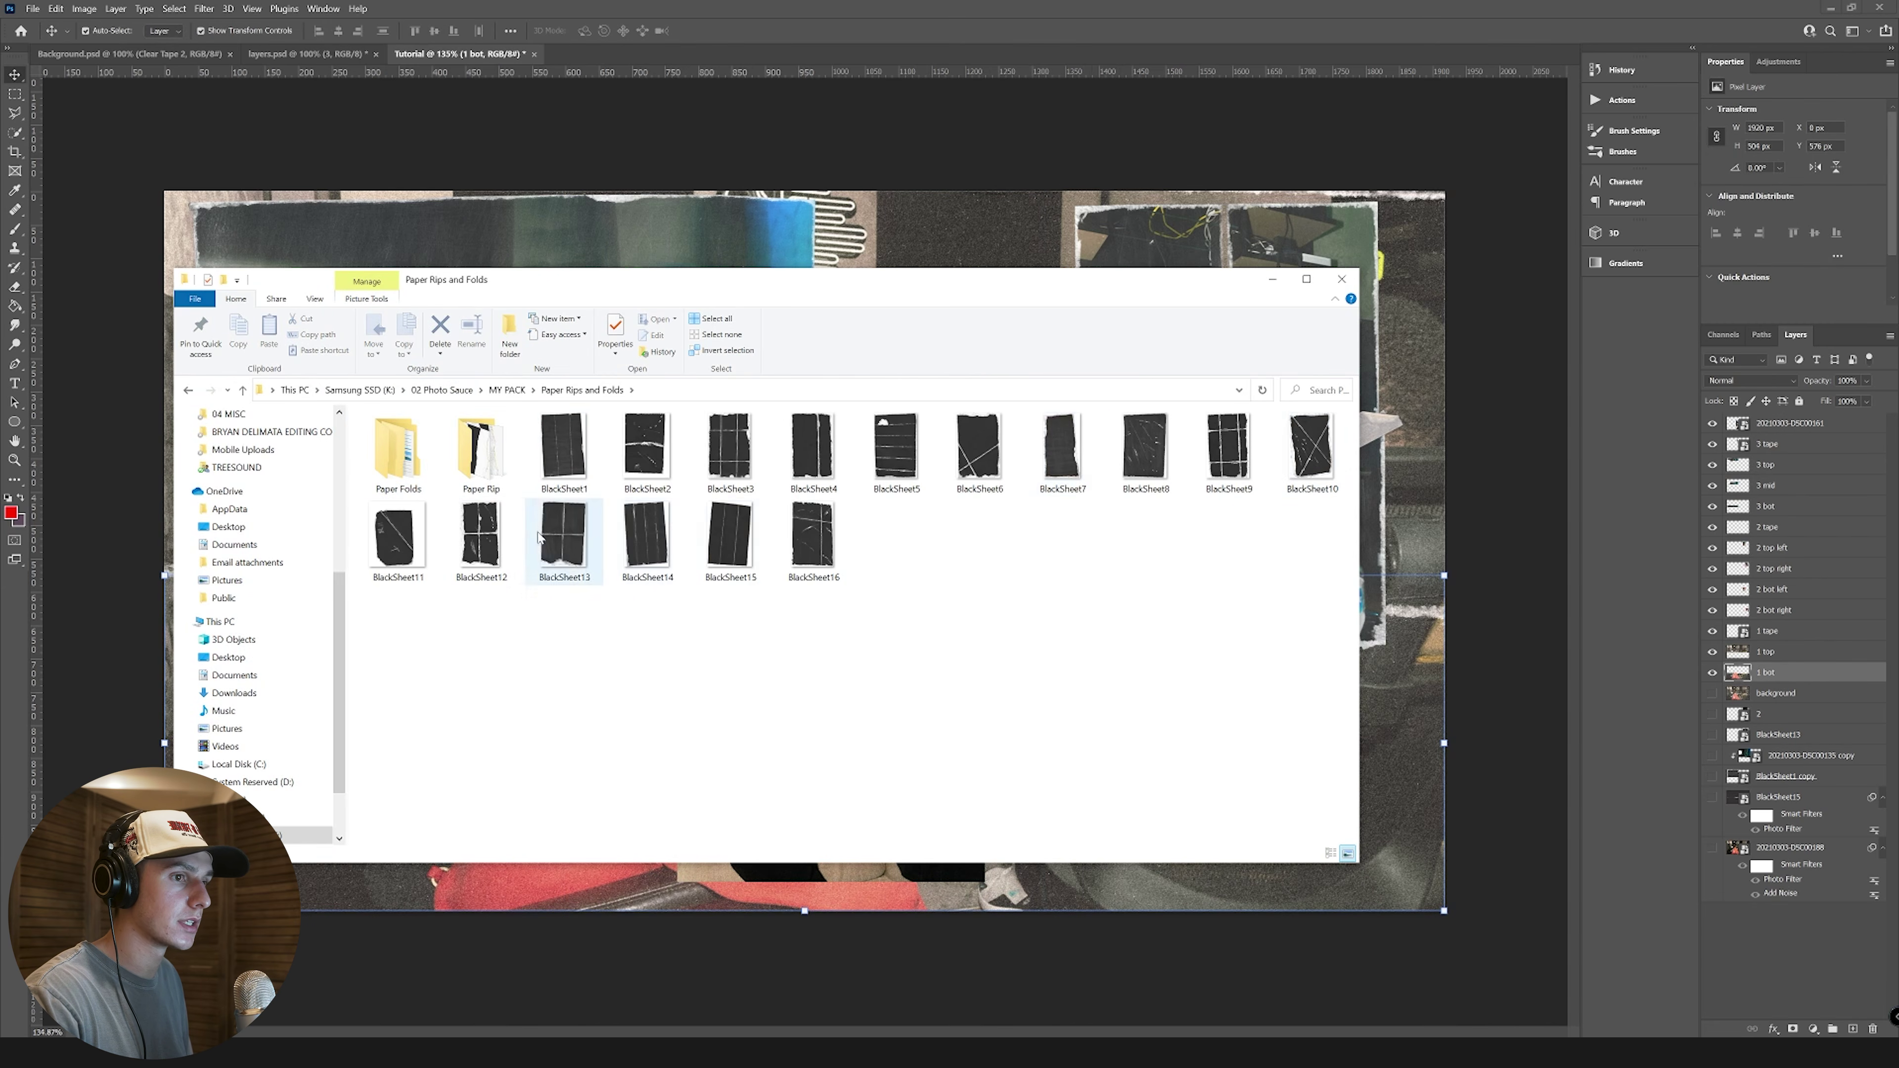
{"action": "key", "text": "Return"}
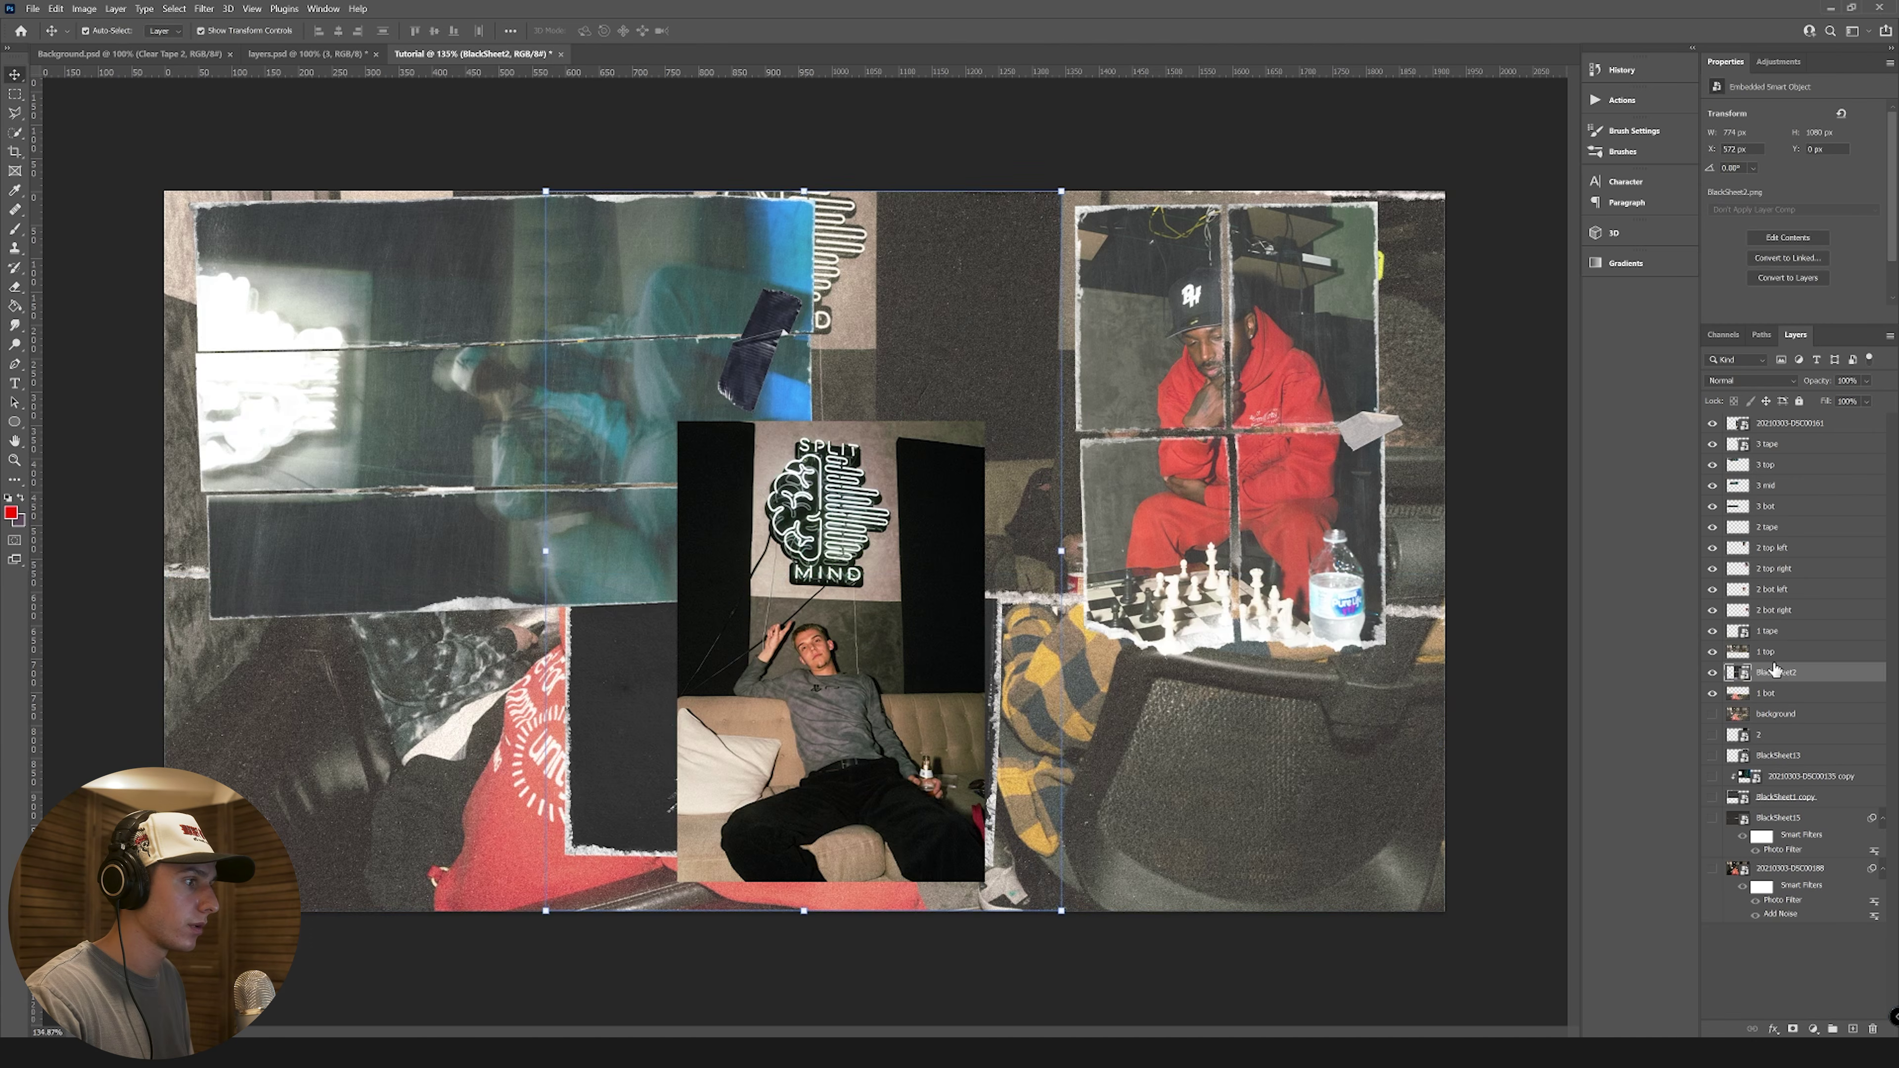
{"action": "left_click_drag", "start_coordinate": [1774, 672], "coordinate": [1776, 449]}
{"action": "left_click_drag", "start_coordinate": [1776, 449], "coordinate": [1776, 420]}
{"action": "left_click_drag", "start_coordinate": [1061, 551], "coordinate": [1035, 665]}
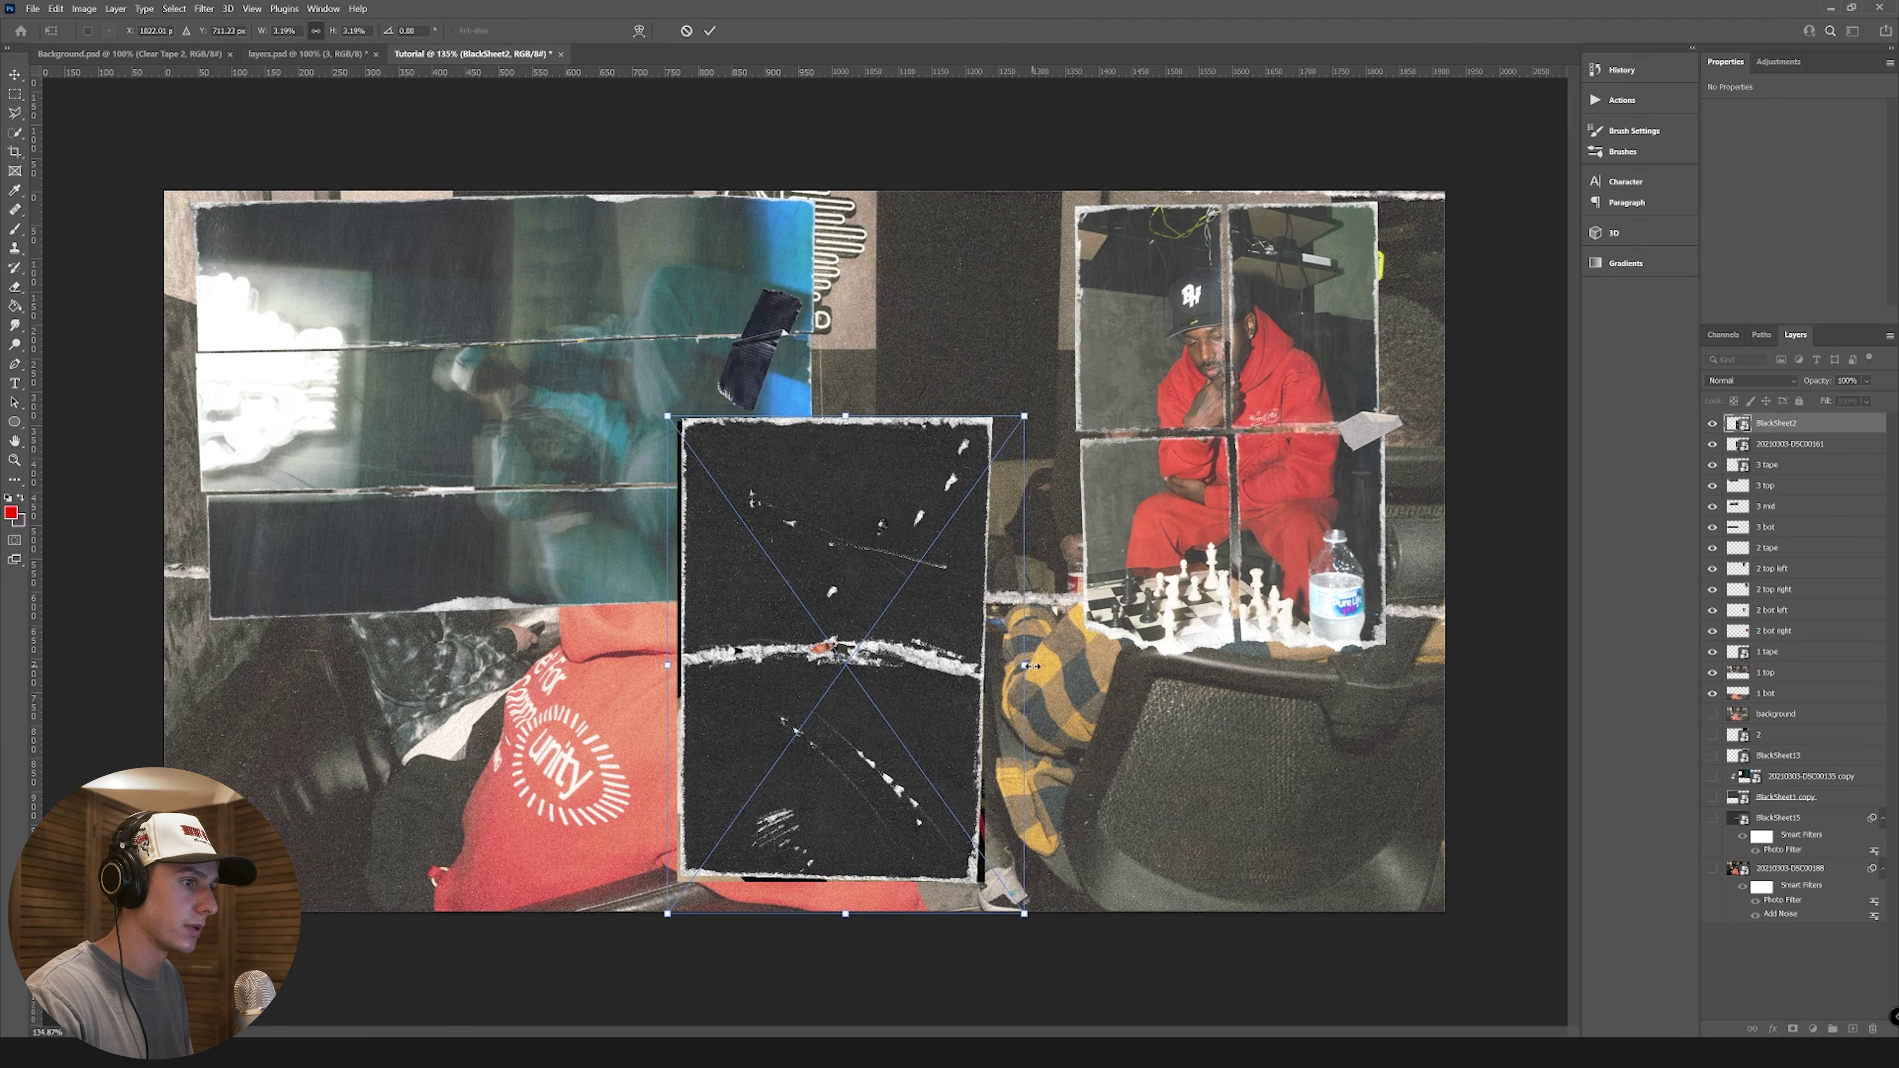
{"action": "key", "text": "Return"}
Step: Move BlackSheet2 beneath the couch photo, clip the photo to it, and enlarge the photo to fill the sheet
{"action": "left_click_drag", "start_coordinate": [1800, 421], "coordinate": [1805, 456]}
{"action": "right_click", "coordinate": [1813, 424]}
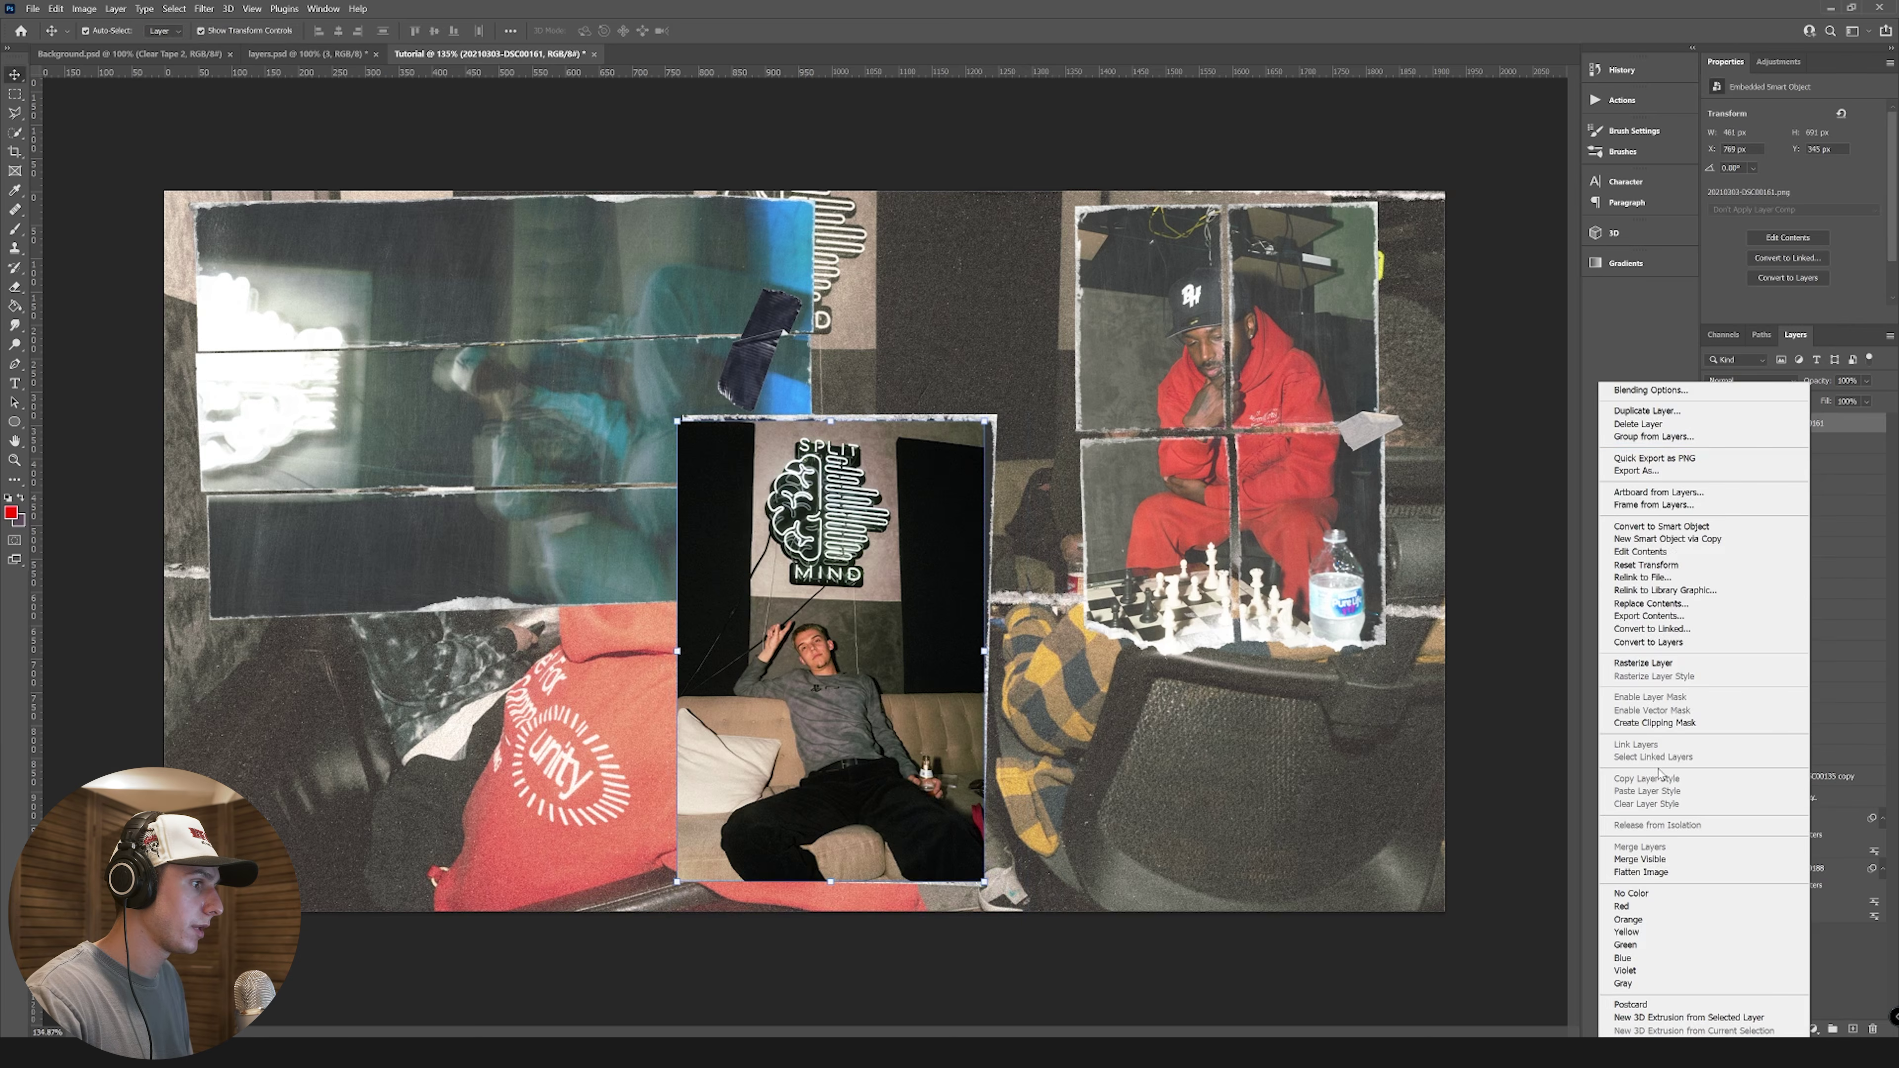
{"action": "left_click", "coordinate": [1712, 723]}
{"action": "left_click_drag", "start_coordinate": [993, 656], "coordinate": [948, 652]}
{"action": "key", "text": "Return"}
Step: Set the couch photo's blend mode to Screen
{"action": "left_click", "coordinate": [1749, 380]}
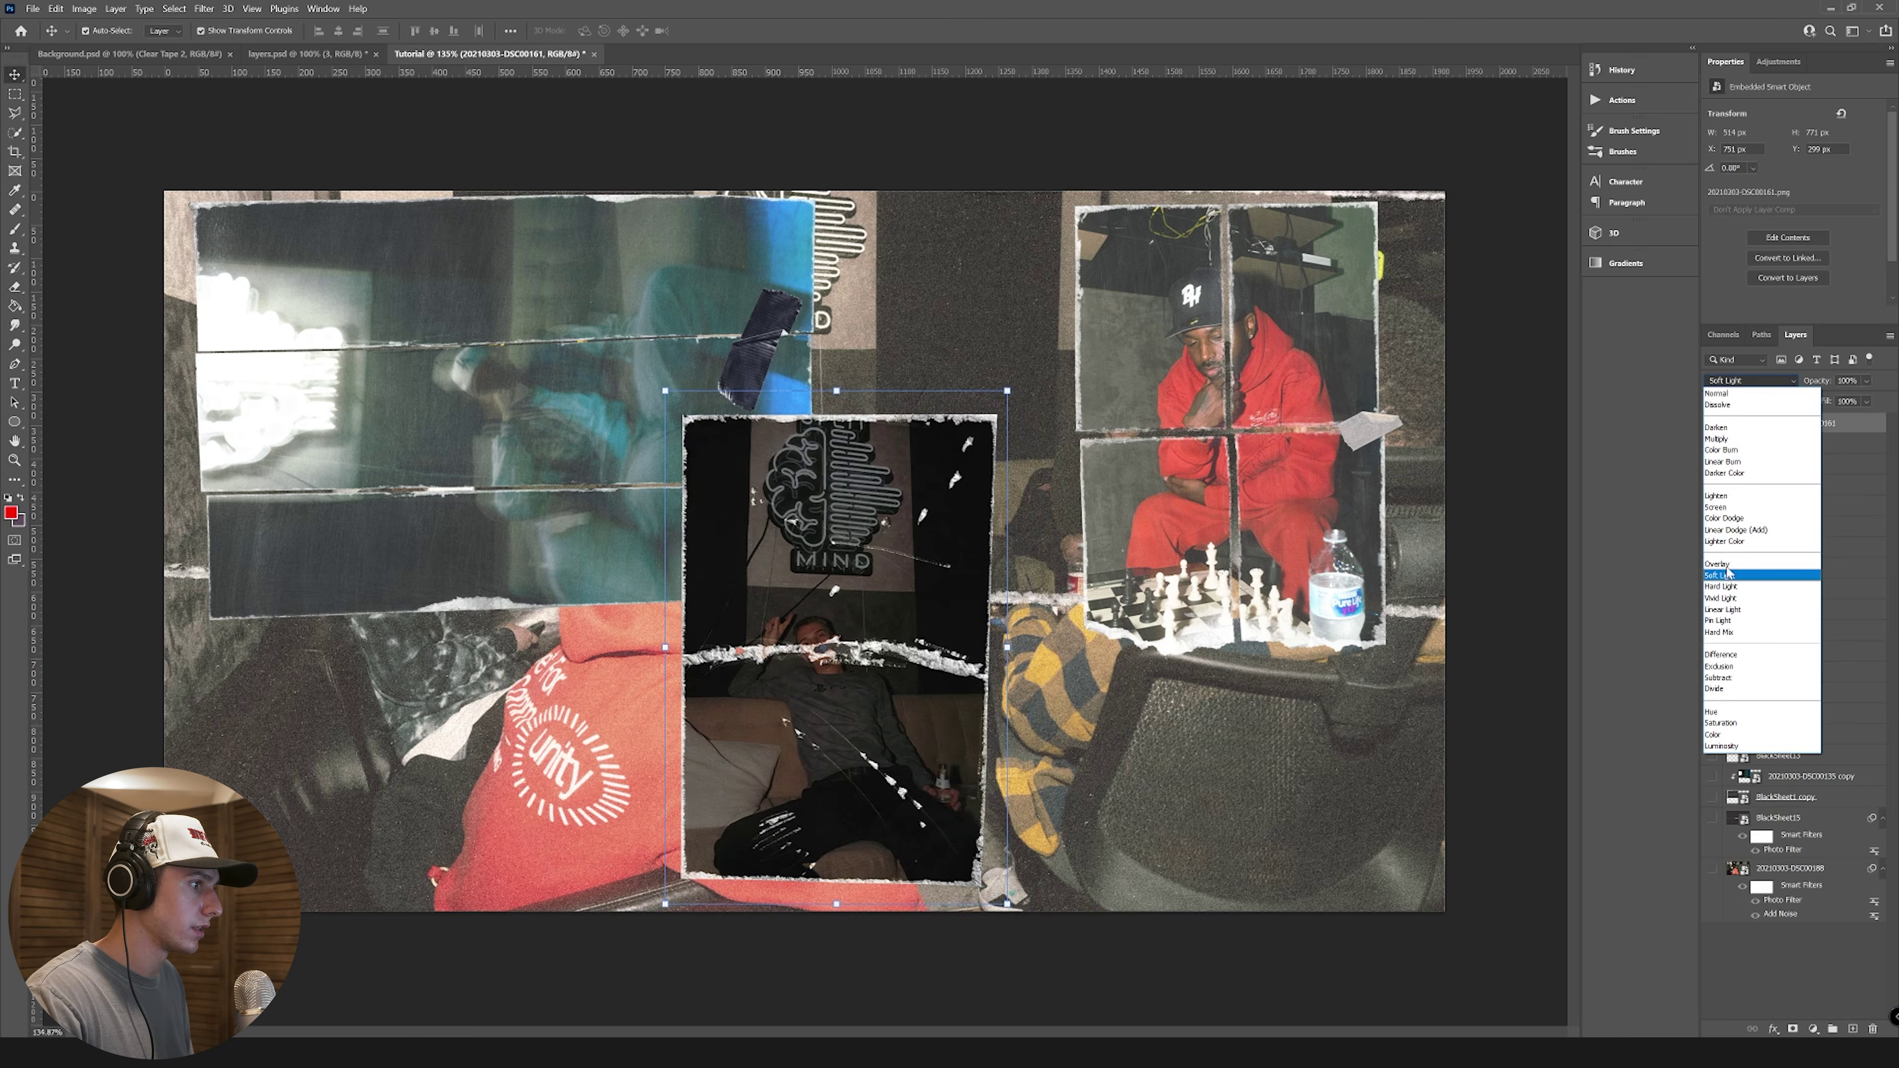
{"action": "left_click", "coordinate": [1731, 517]}
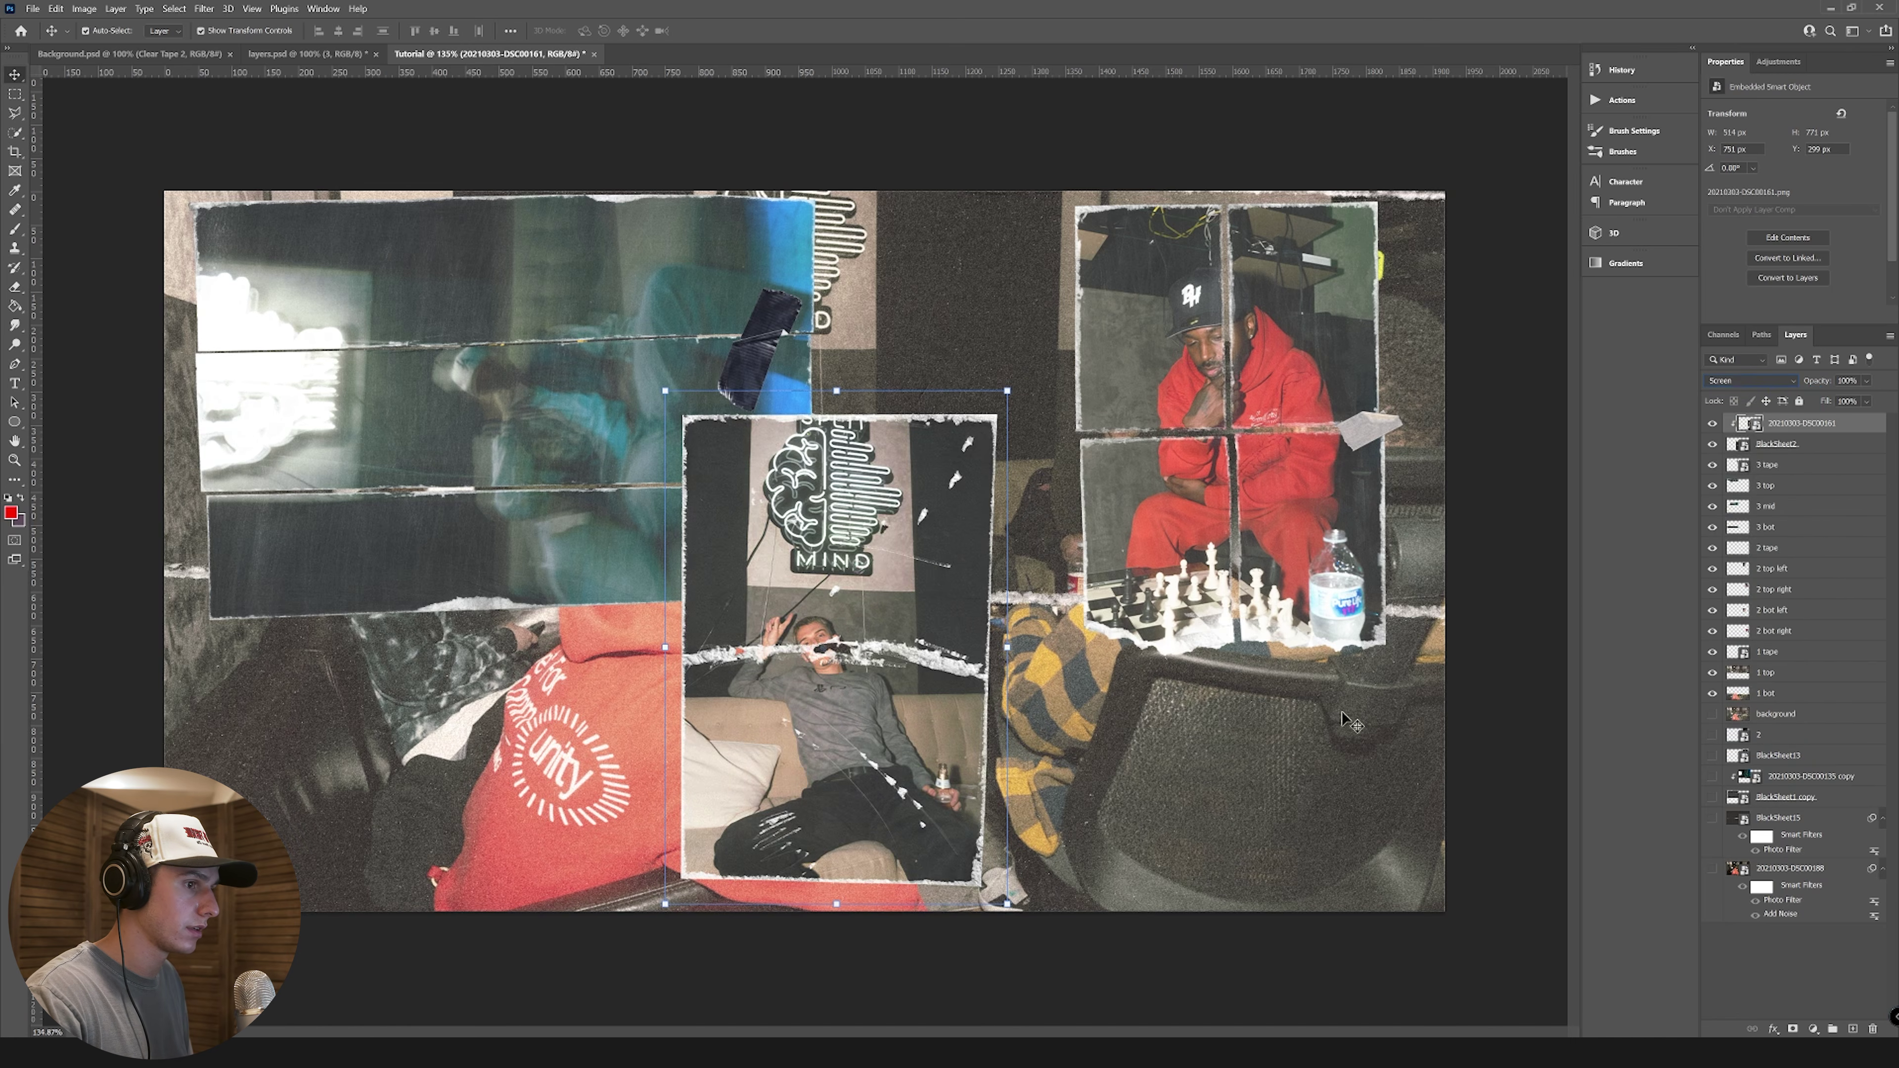
{"action": "left_click", "coordinate": [1076, 785]}
Step: Duplicate the couch photo and BlackSheet2, move the copies lower in the layer stack, and hide them
{"action": "scroll", "coordinate": [892, 826], "scroll_direction": "up", "scroll_amount": 5}
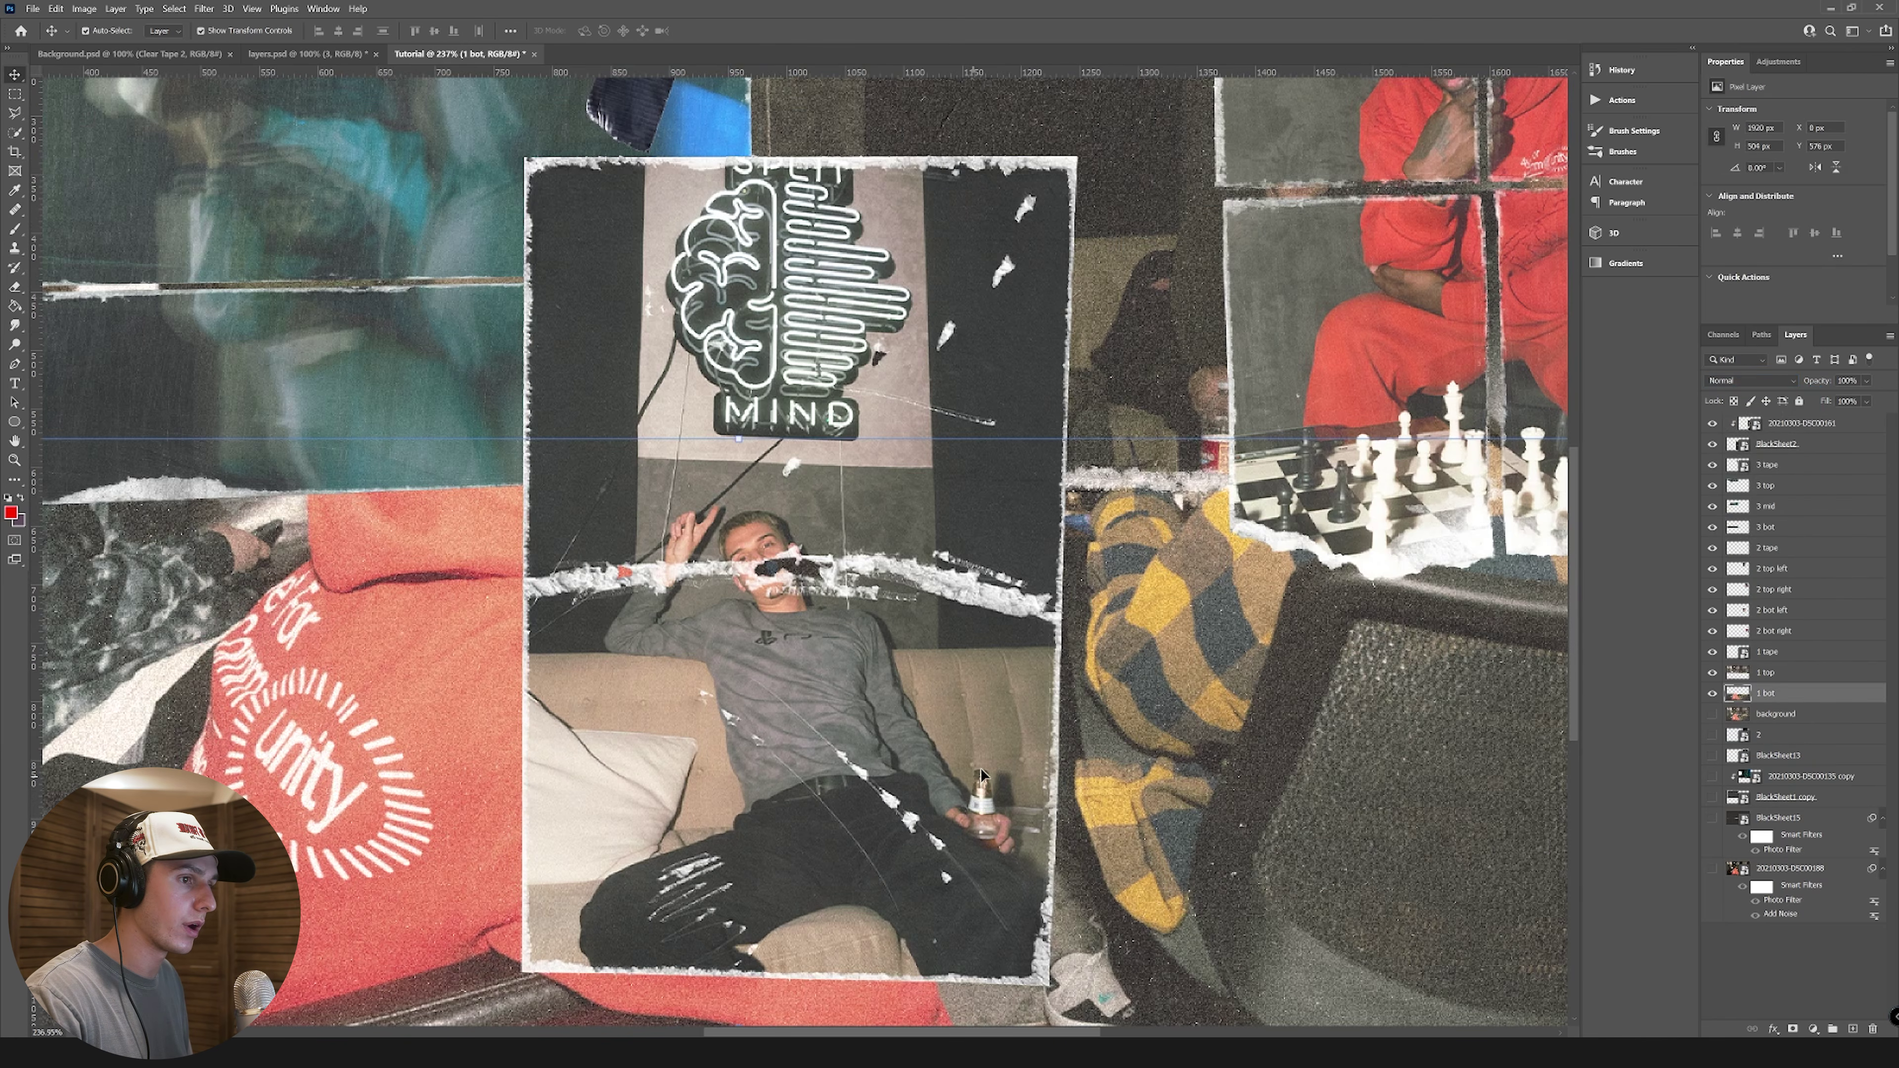
{"action": "left_click", "coordinate": [1817, 448]}
{"action": "left_click", "coordinate": [1817, 427], "text": "shift"}
{"action": "key", "text": "ctrl+j"}
{"action": "left_click_drag", "start_coordinate": [1817, 432], "coordinate": [1737, 826]}
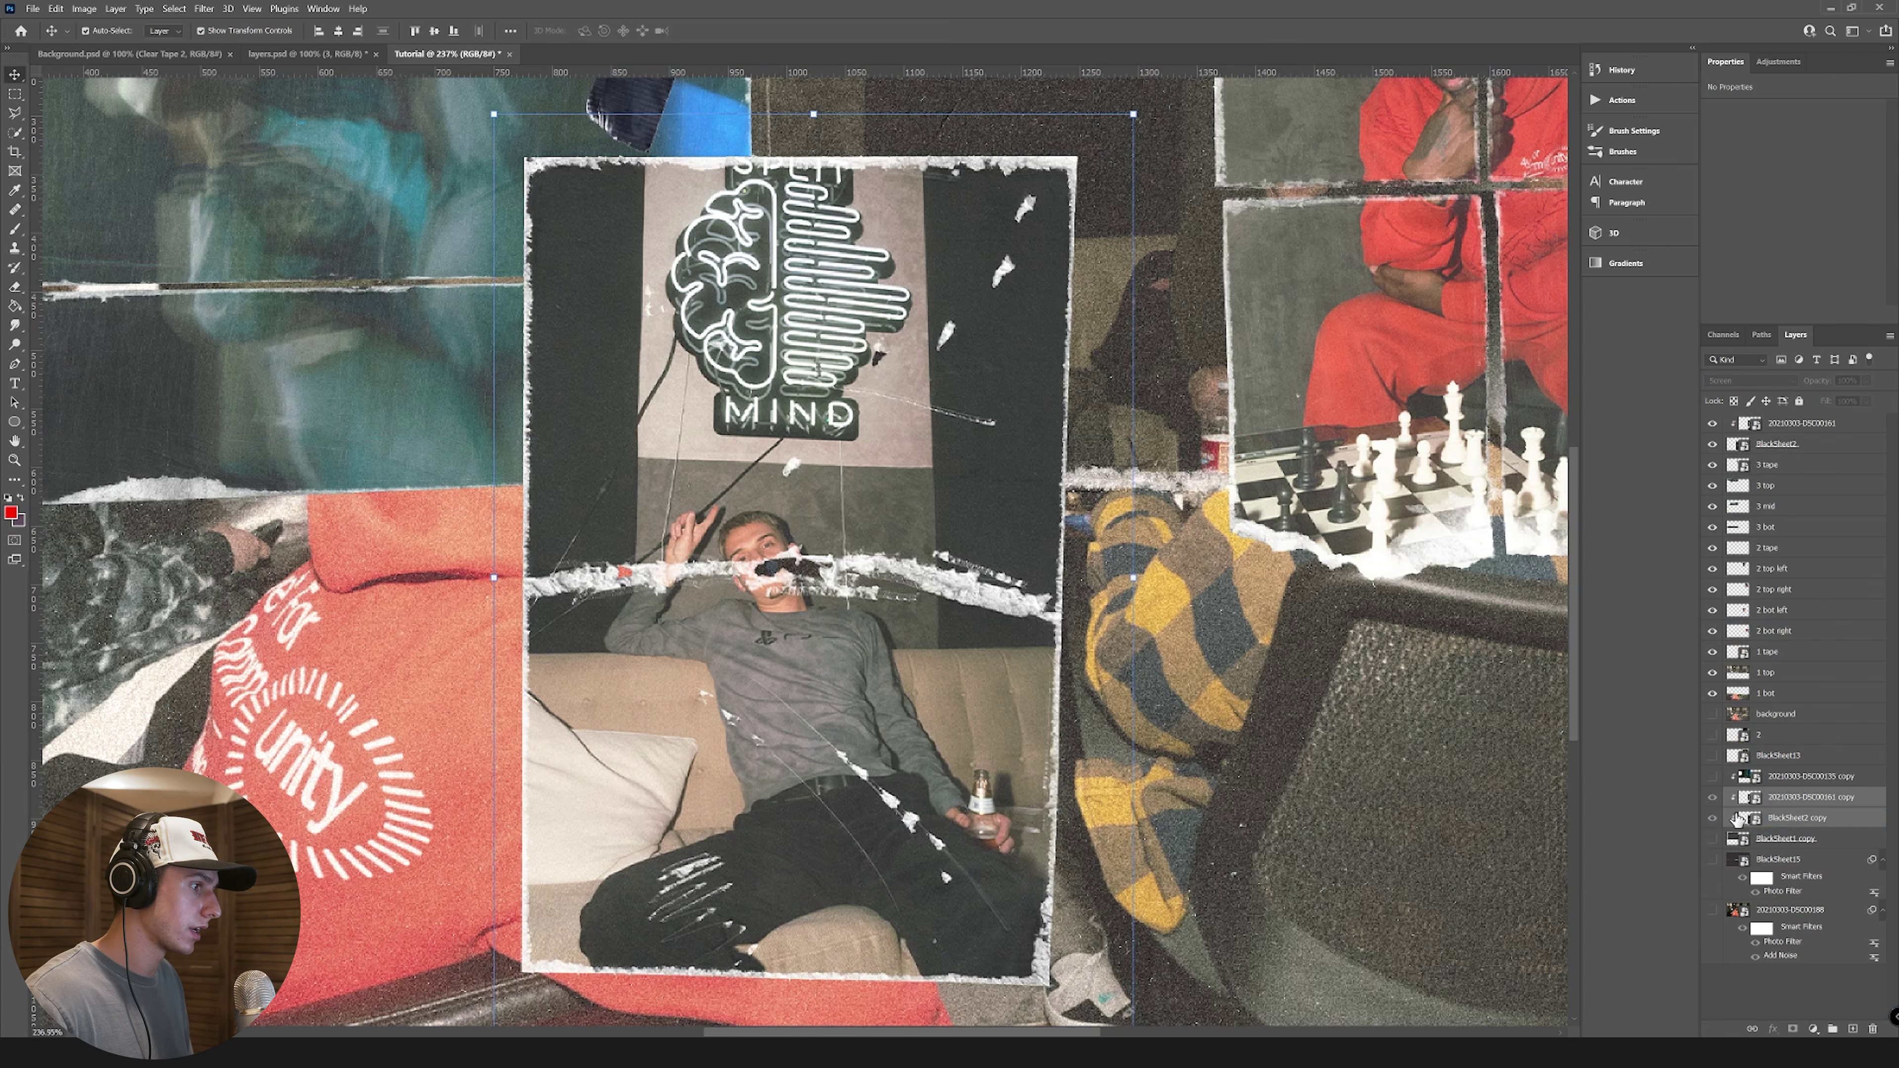
{"action": "left_click", "coordinate": [1712, 817]}
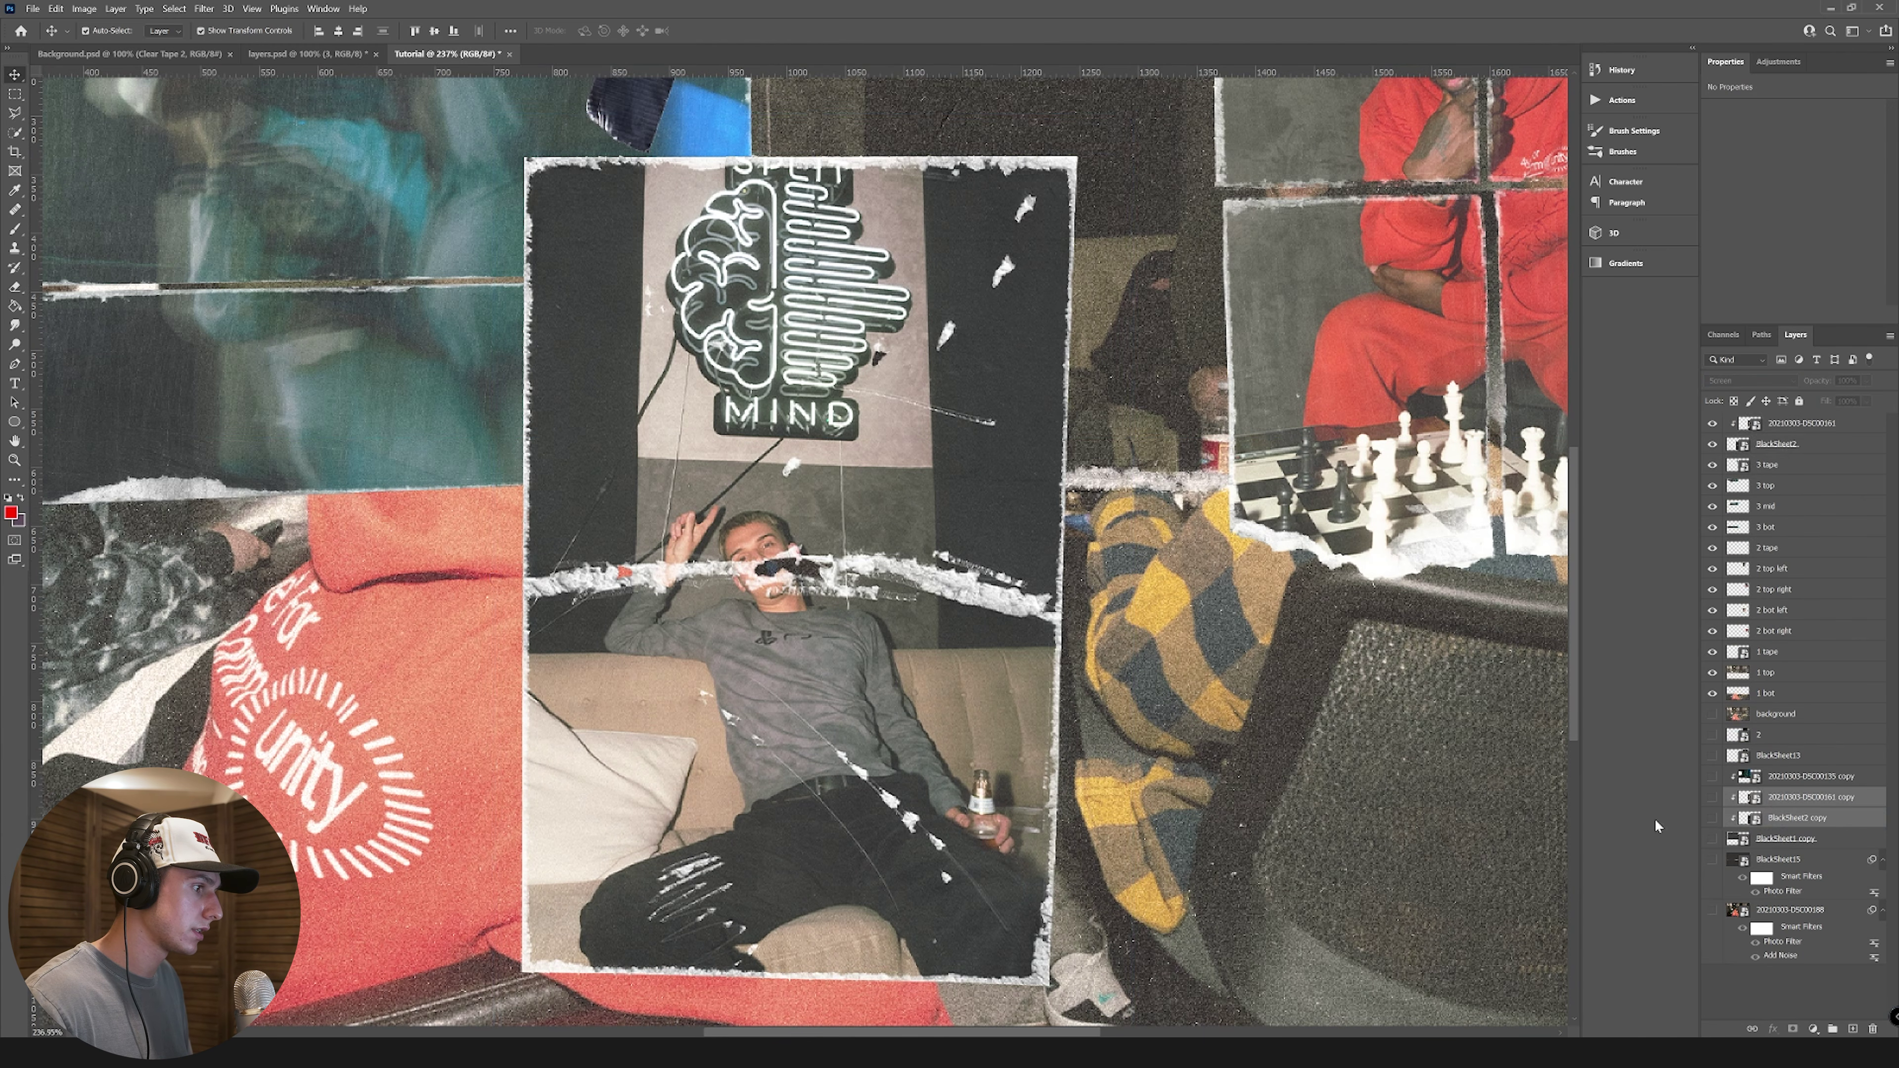
Step: Merge the original couch photo and BlackSheet2 into one layer named "4"
{"action": "left_click", "coordinate": [1824, 446]}
{"action": "left_click", "coordinate": [1825, 428], "text": "shift"}
{"action": "key", "text": "ctrl+e"}
{"action": "type", "text": "4"}
{"action": "key", "text": "Return"}
Step: Outline the part of layer "4" above its horizontal tear with the Polygonal Lasso and copy it to a new layer
{"action": "key", "text": "l"}
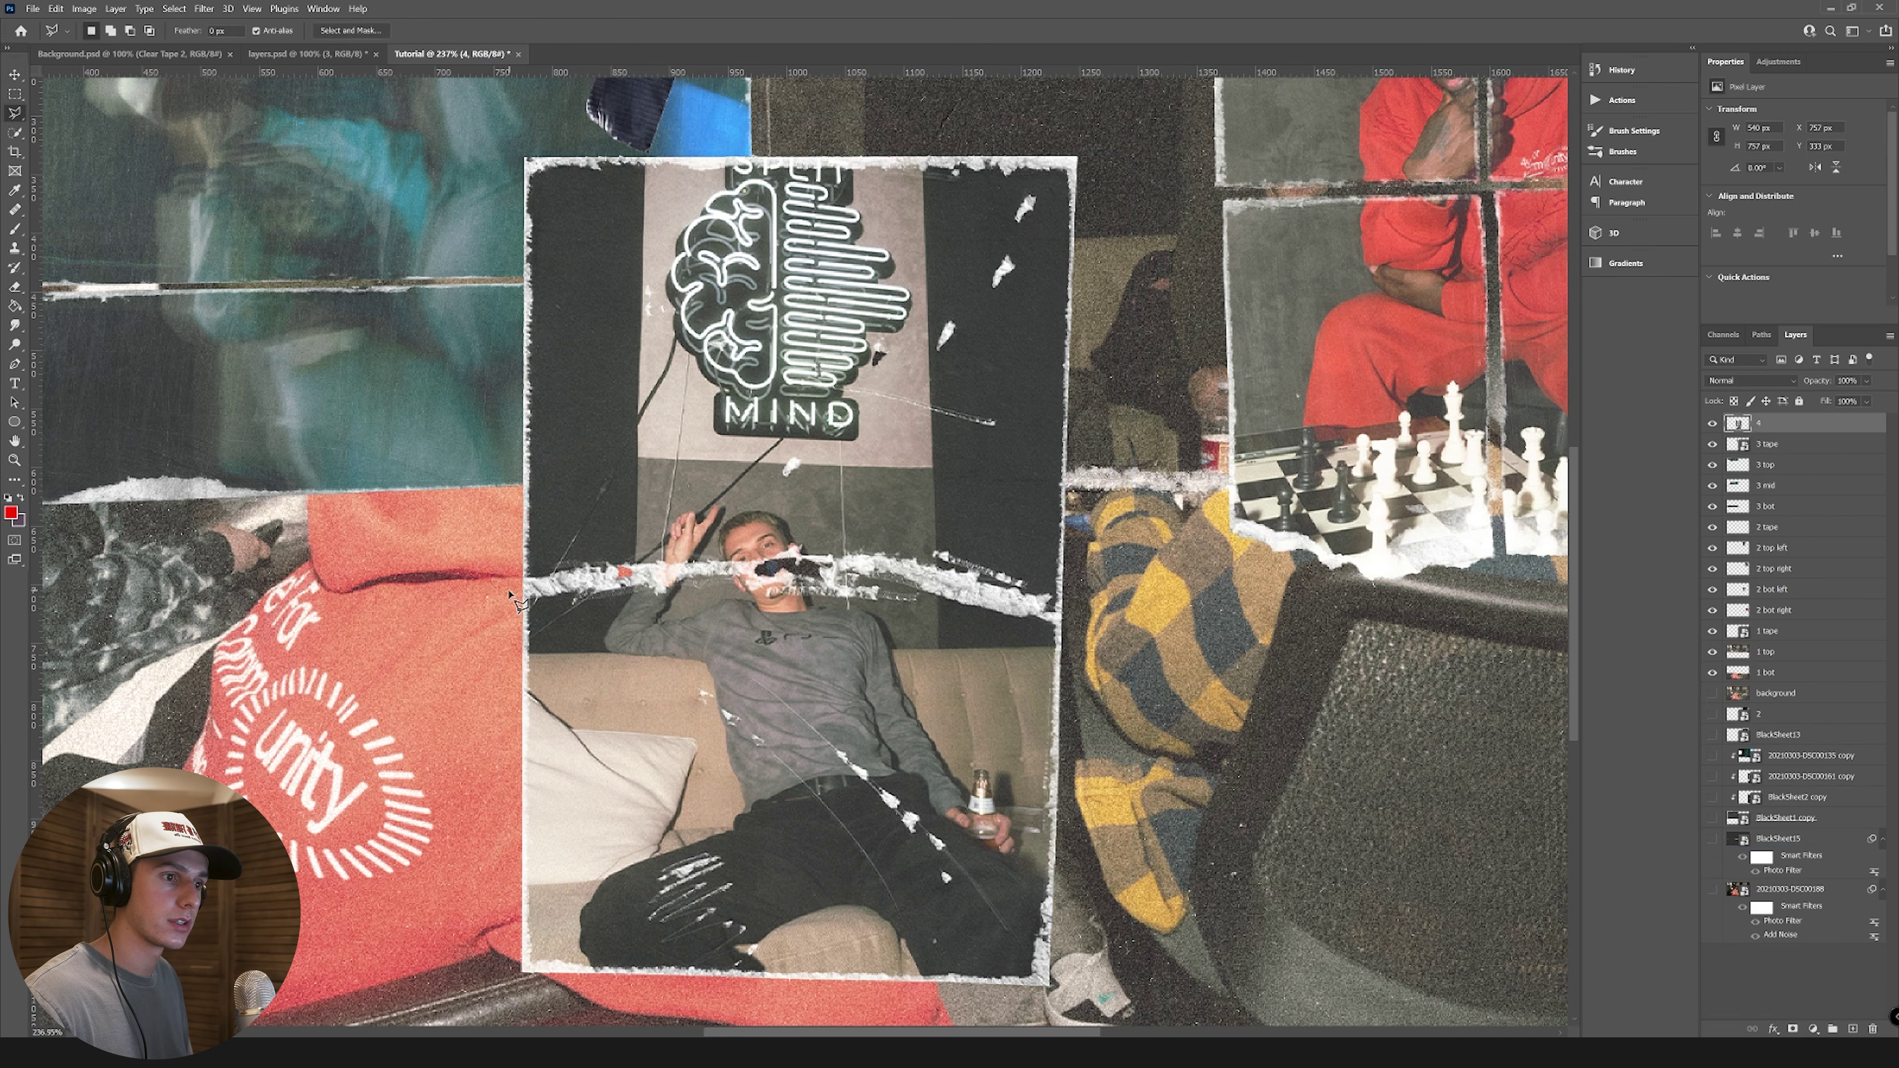
{"action": "left_click", "coordinate": [666, 573]}
{"action": "left_click", "coordinate": [882, 571]}
{"action": "left_click", "coordinate": [1071, 618]}
{"action": "left_click", "coordinate": [1126, 449]}
{"action": "left_click", "coordinate": [1151, 166]}
{"action": "left_click", "coordinate": [869, 124]}
{"action": "left_click", "coordinate": [435, 155]}
{"action": "left_click", "coordinate": [337, 293]}
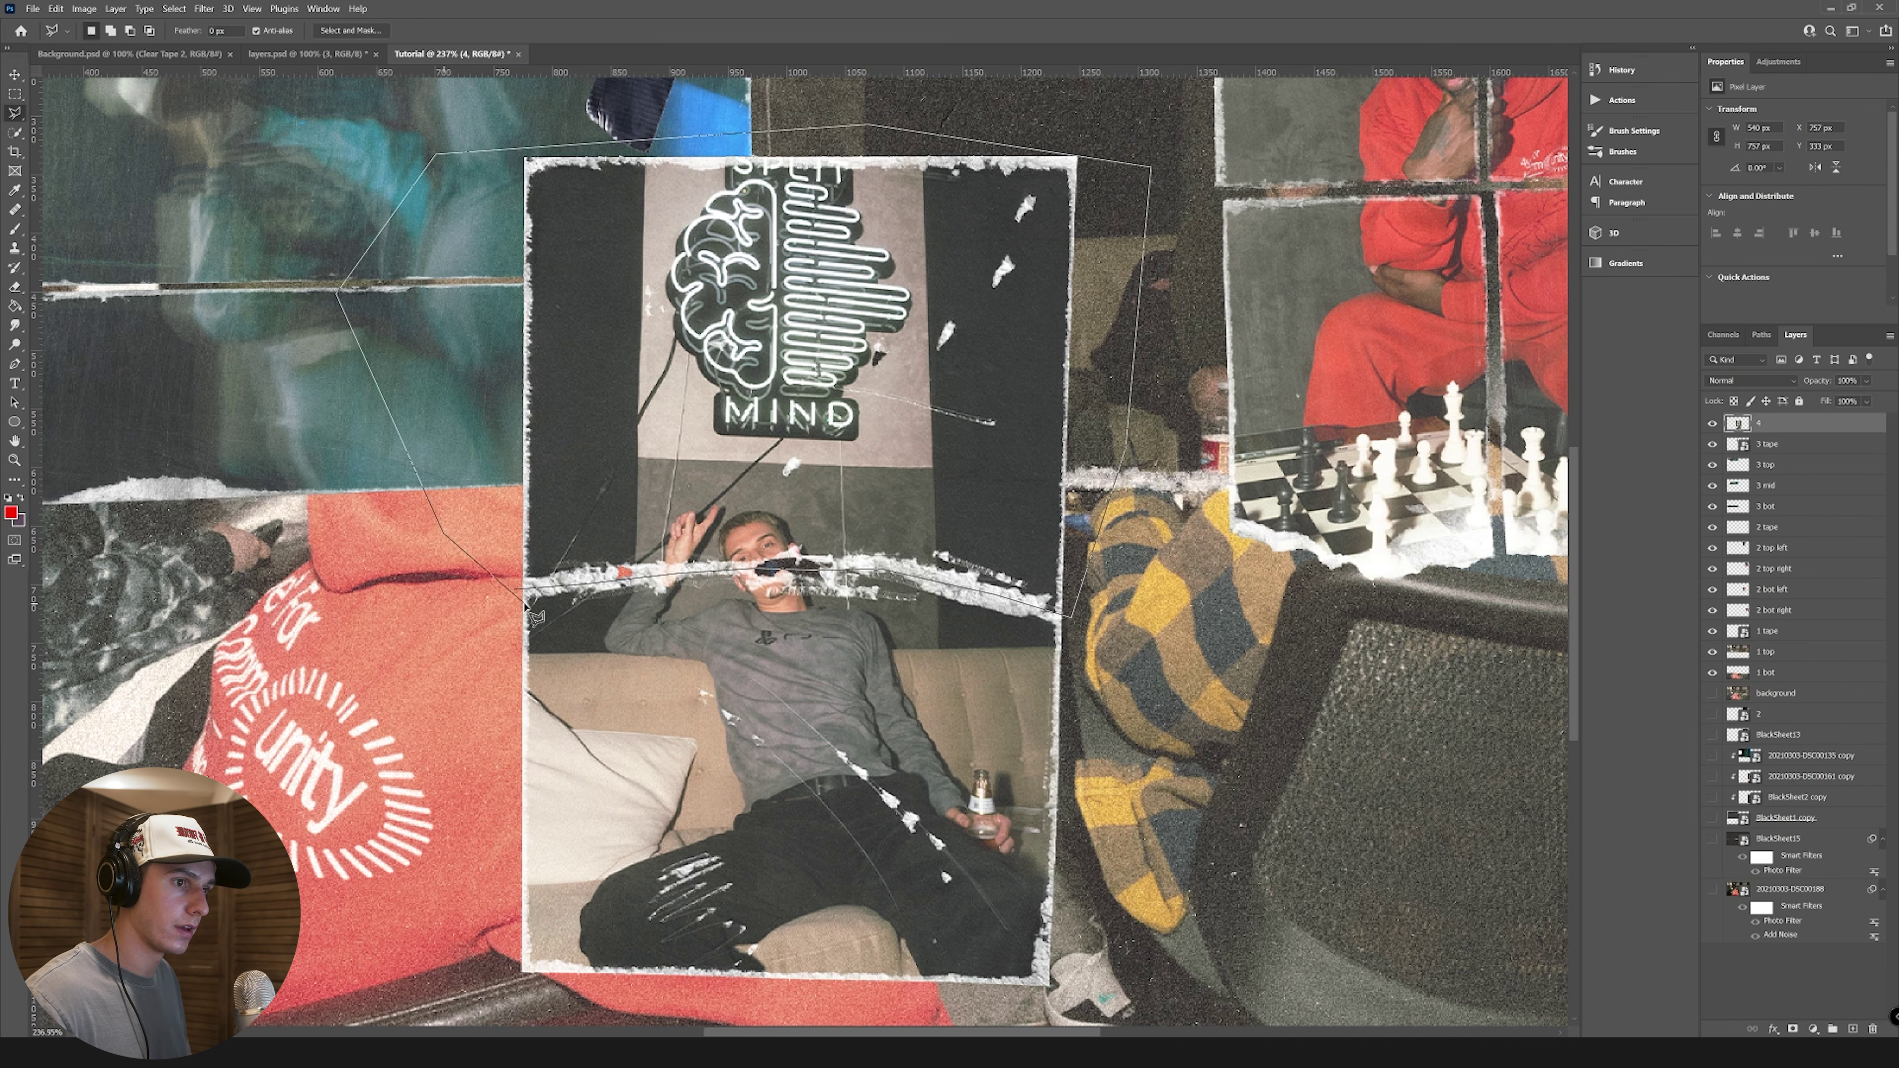
{"action": "left_click", "coordinate": [535, 616]}
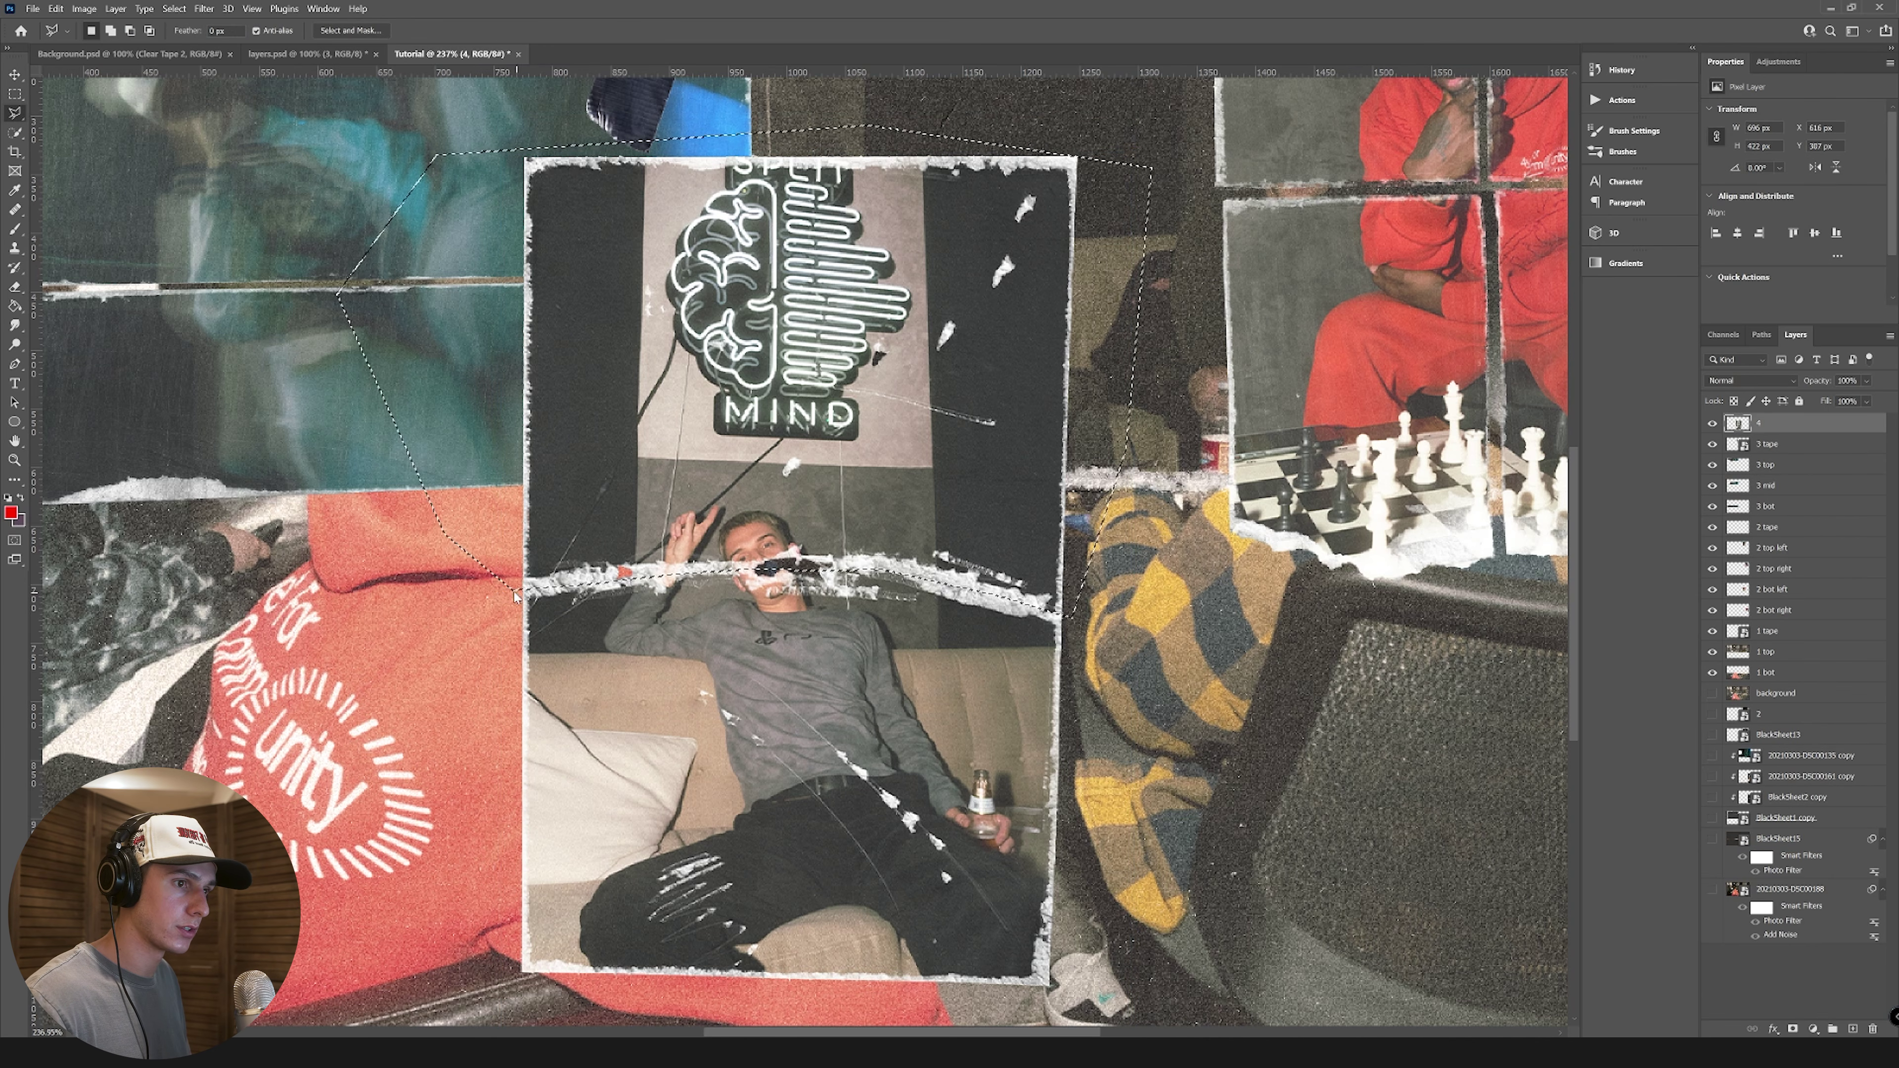
{"action": "key", "text": "ctrl+j"}
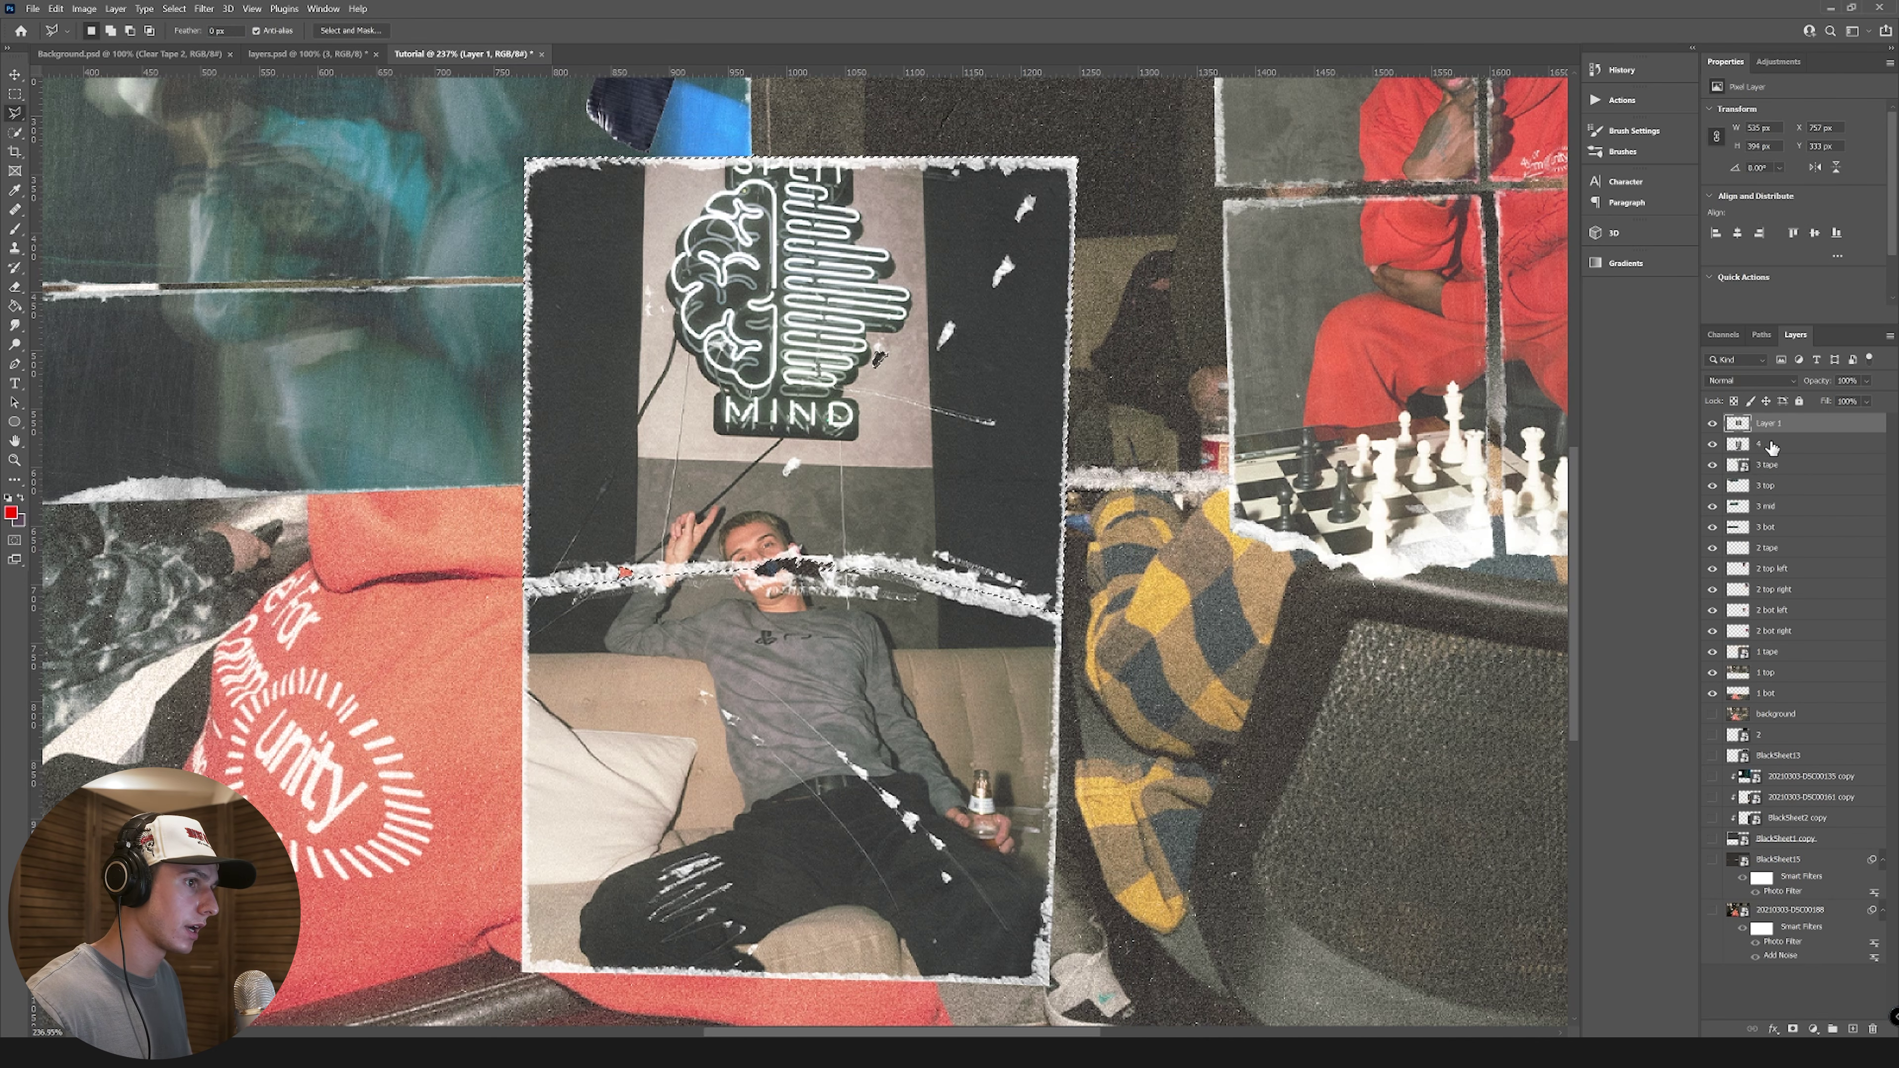
Step: Delete the upper part from layer "4", and rename the two pieces as "4top" and "4bot"
{"action": "left_click", "coordinate": [1776, 445]}
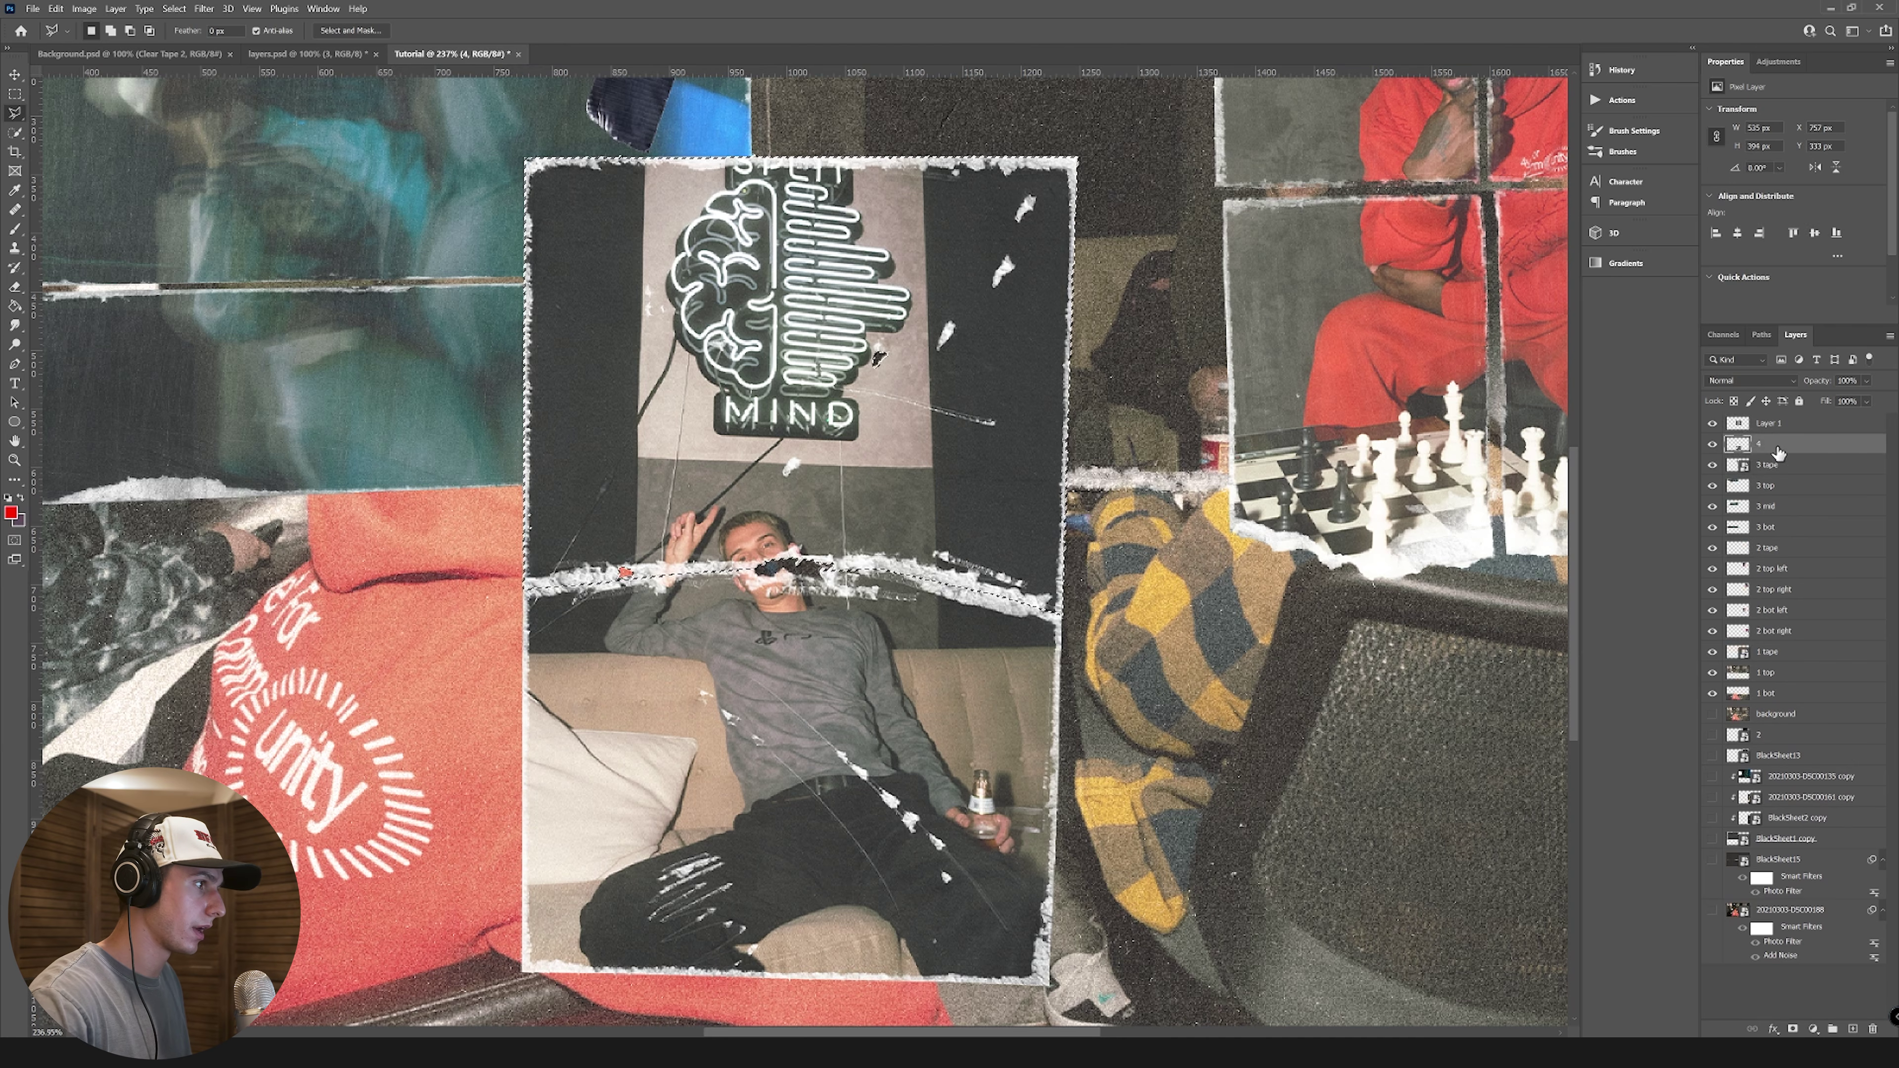
{"action": "double_click", "coordinate": [1768, 423]}
{"action": "type", "text": "4top"}
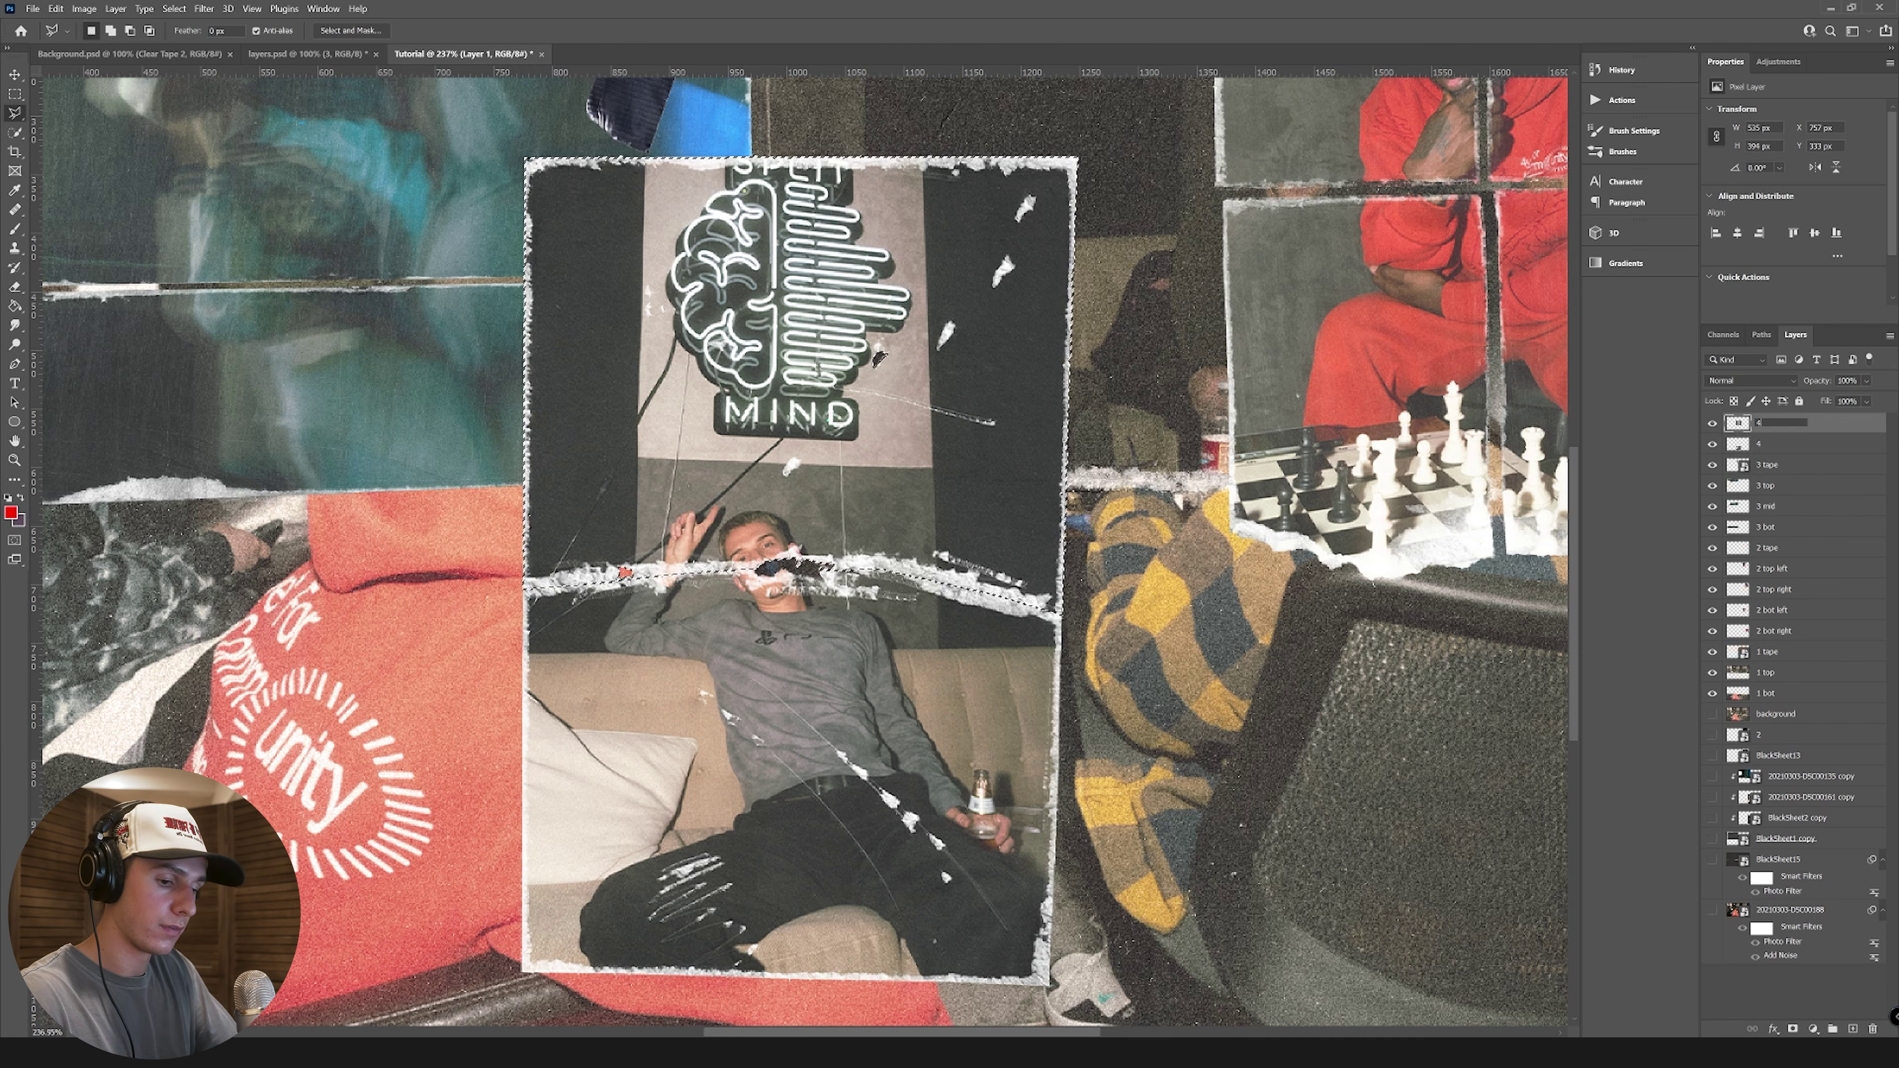
{"action": "key", "text": "Tab"}
{"action": "type", "text": "4bot"}
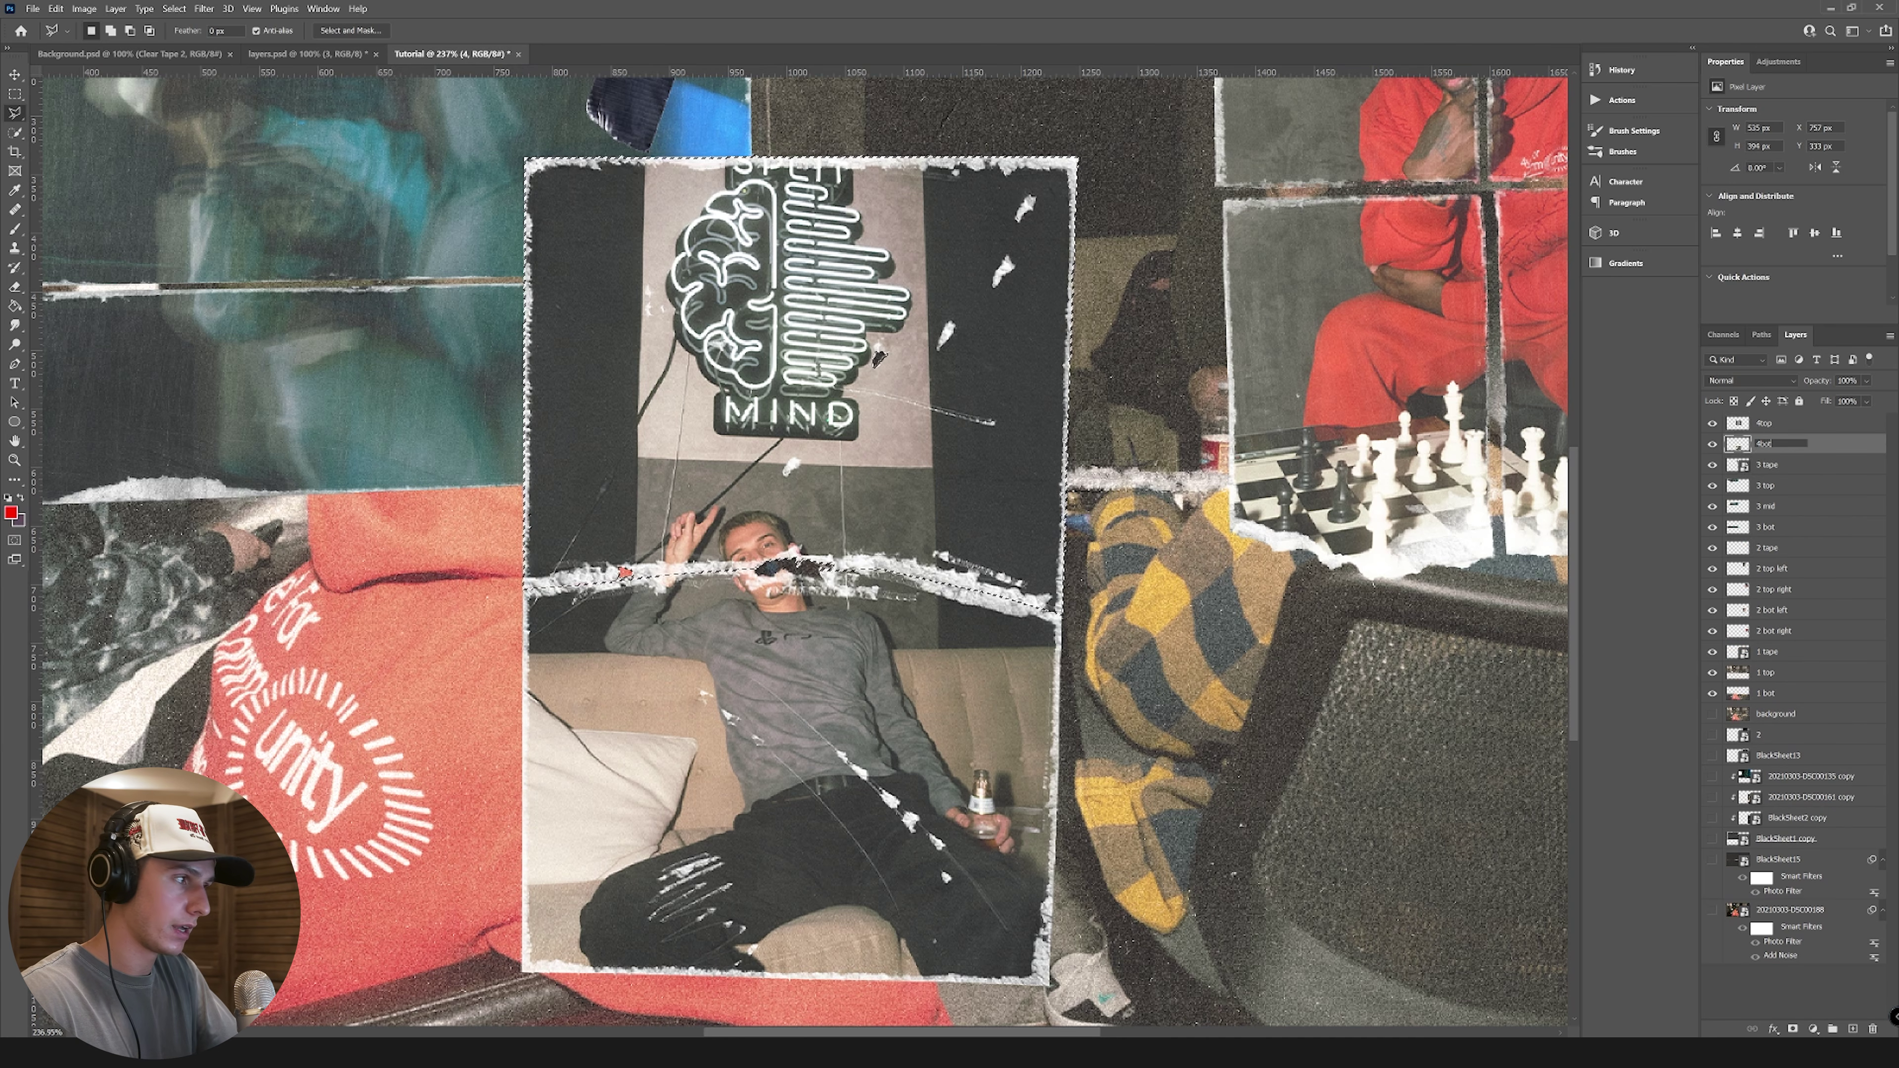
{"action": "key", "text": "Return"}
{"action": "left_click", "coordinate": [1713, 444]}
{"action": "left_click", "coordinate": [1713, 444]}
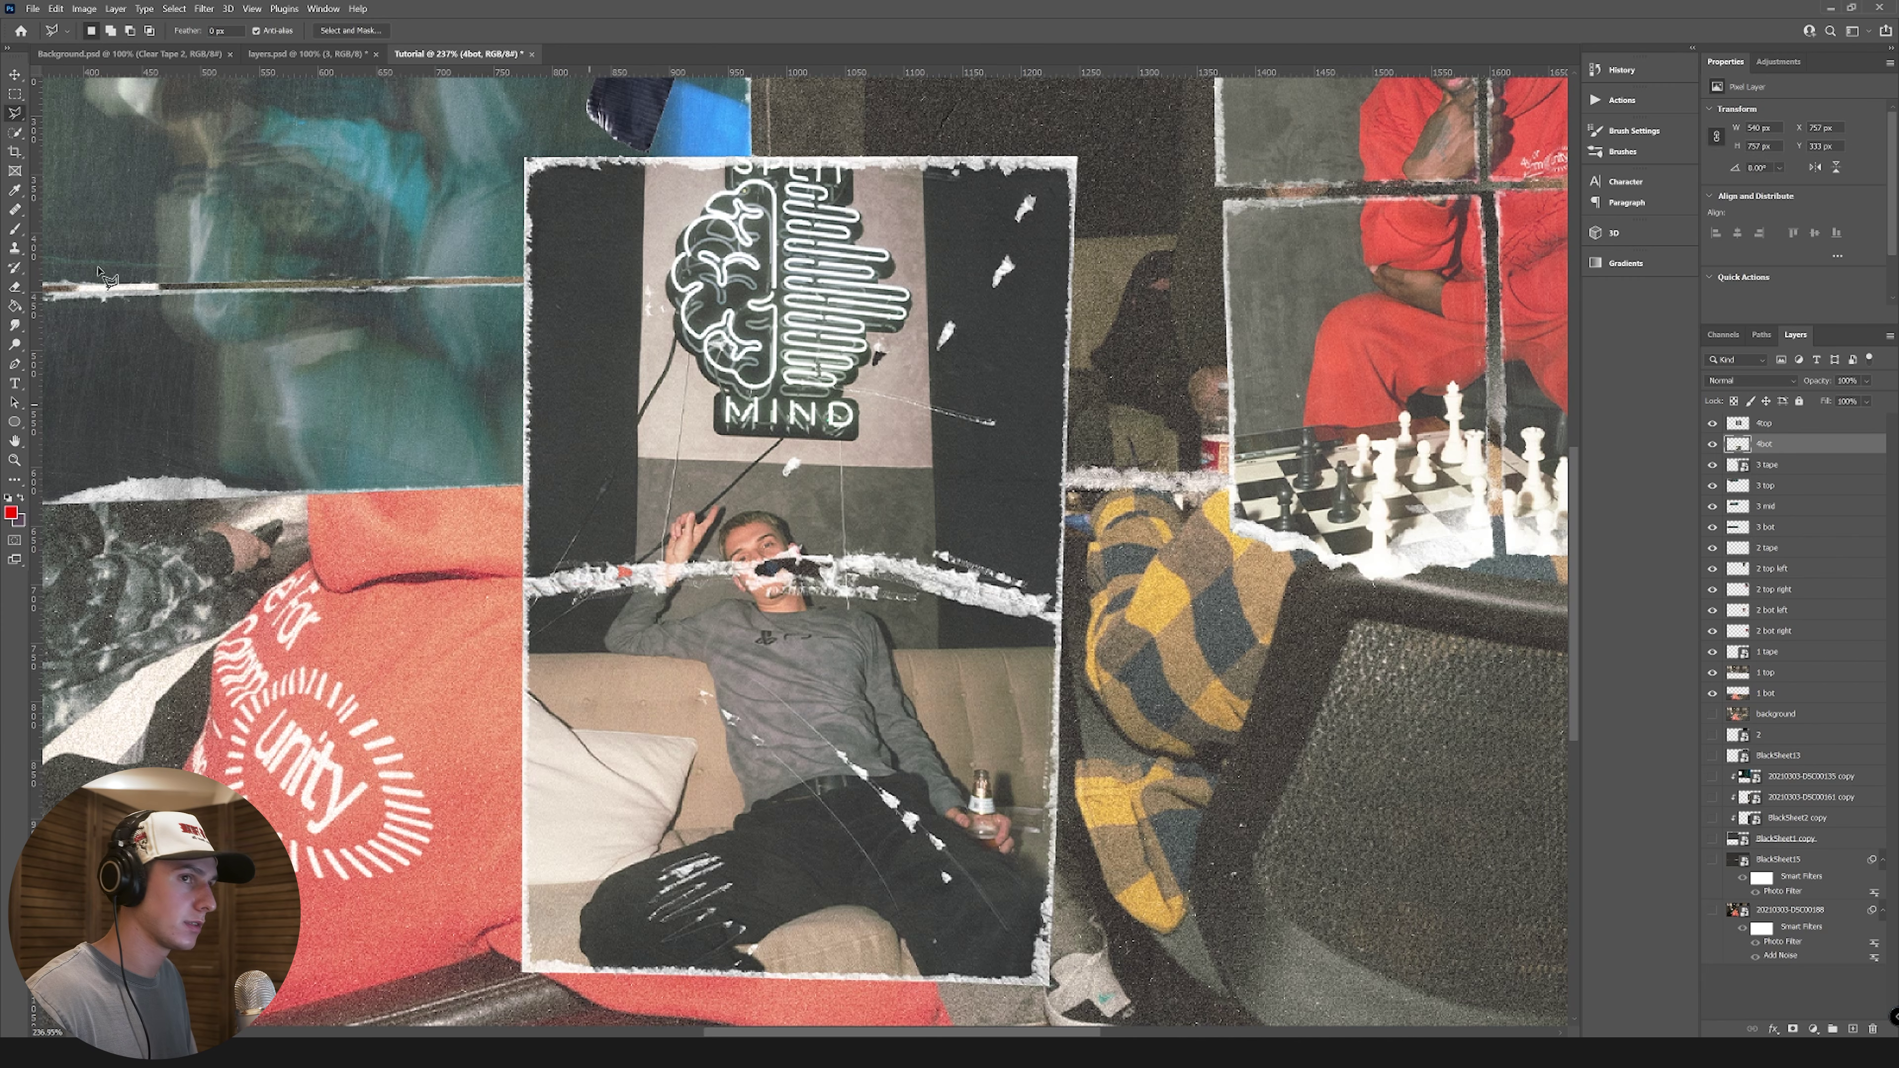
Step: Reposition and slightly rotate layer "4bot" along the tear, and place it above "4top" in the layer stack
{"action": "left_click", "coordinate": [16, 77]}
{"action": "left_click_drag", "start_coordinate": [851, 607], "coordinate": [840, 640]}
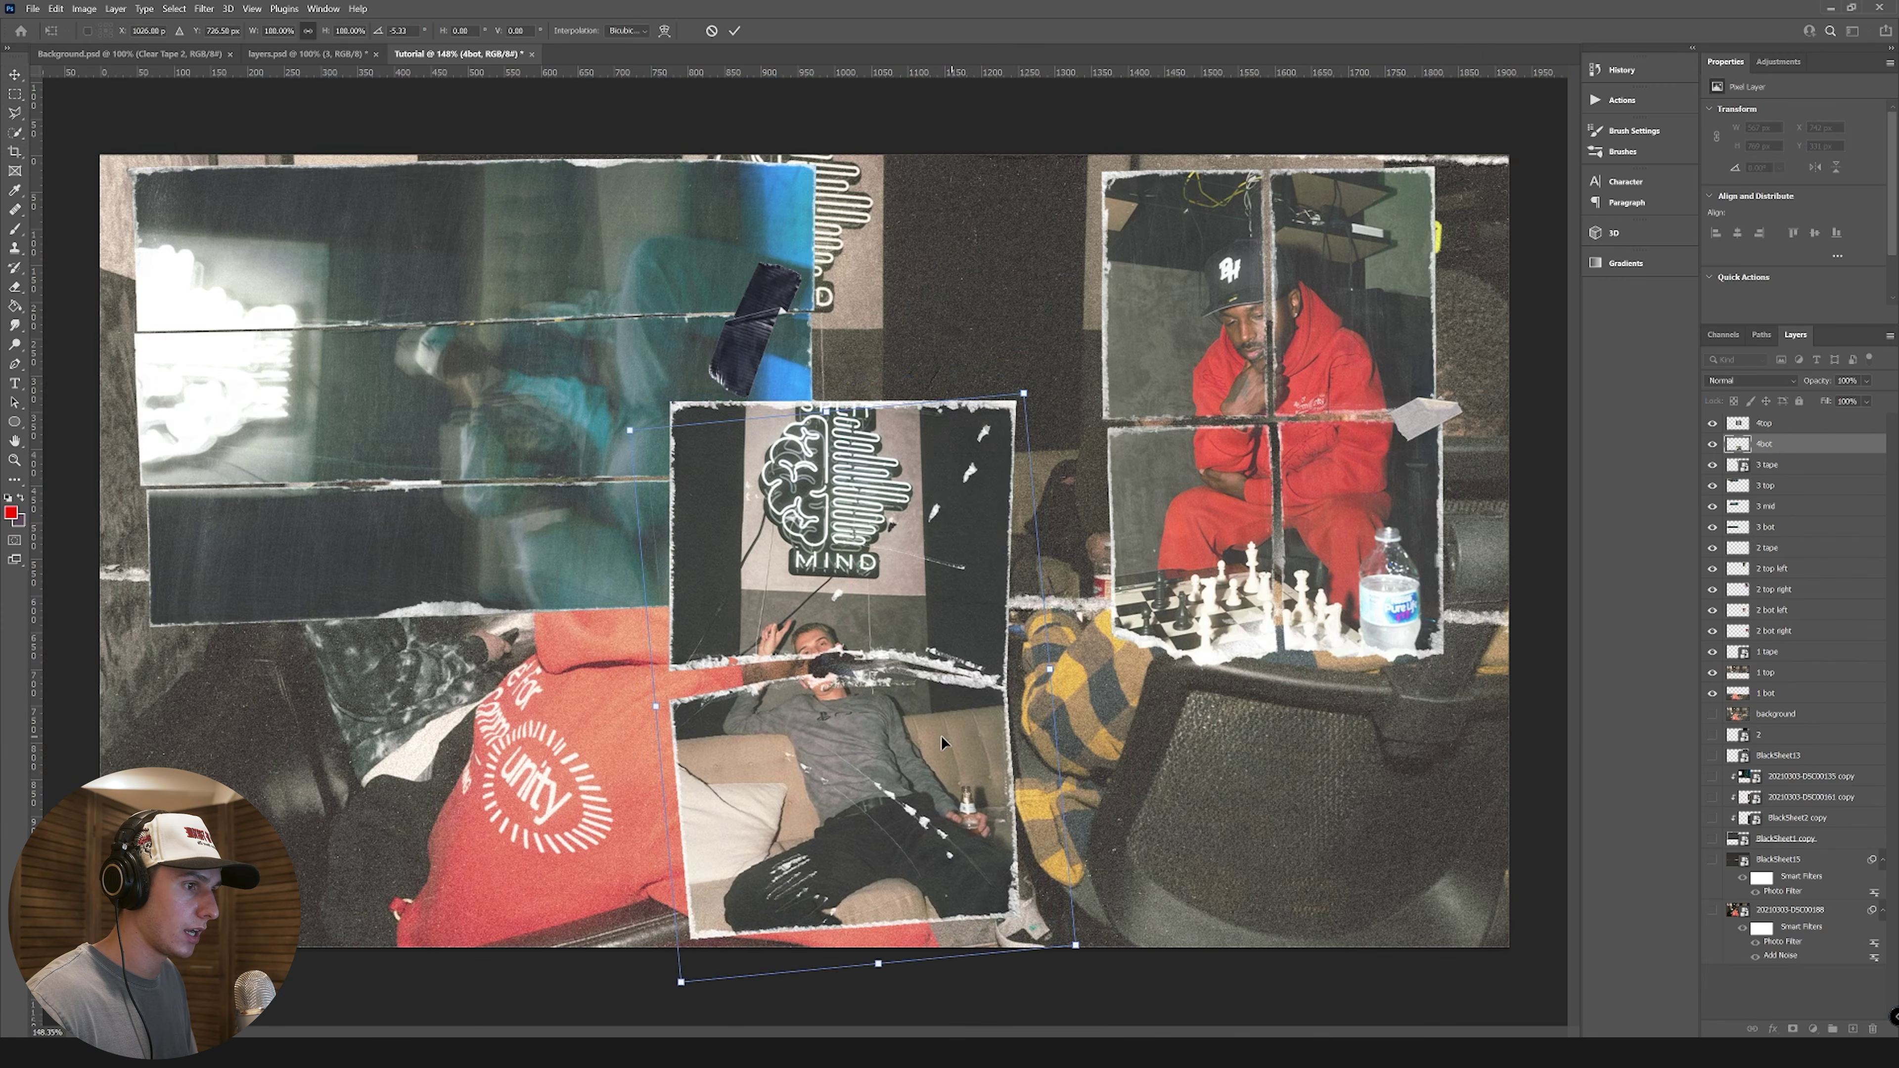
{"action": "left_click_drag", "start_coordinate": [940, 736], "coordinate": [940, 711]}
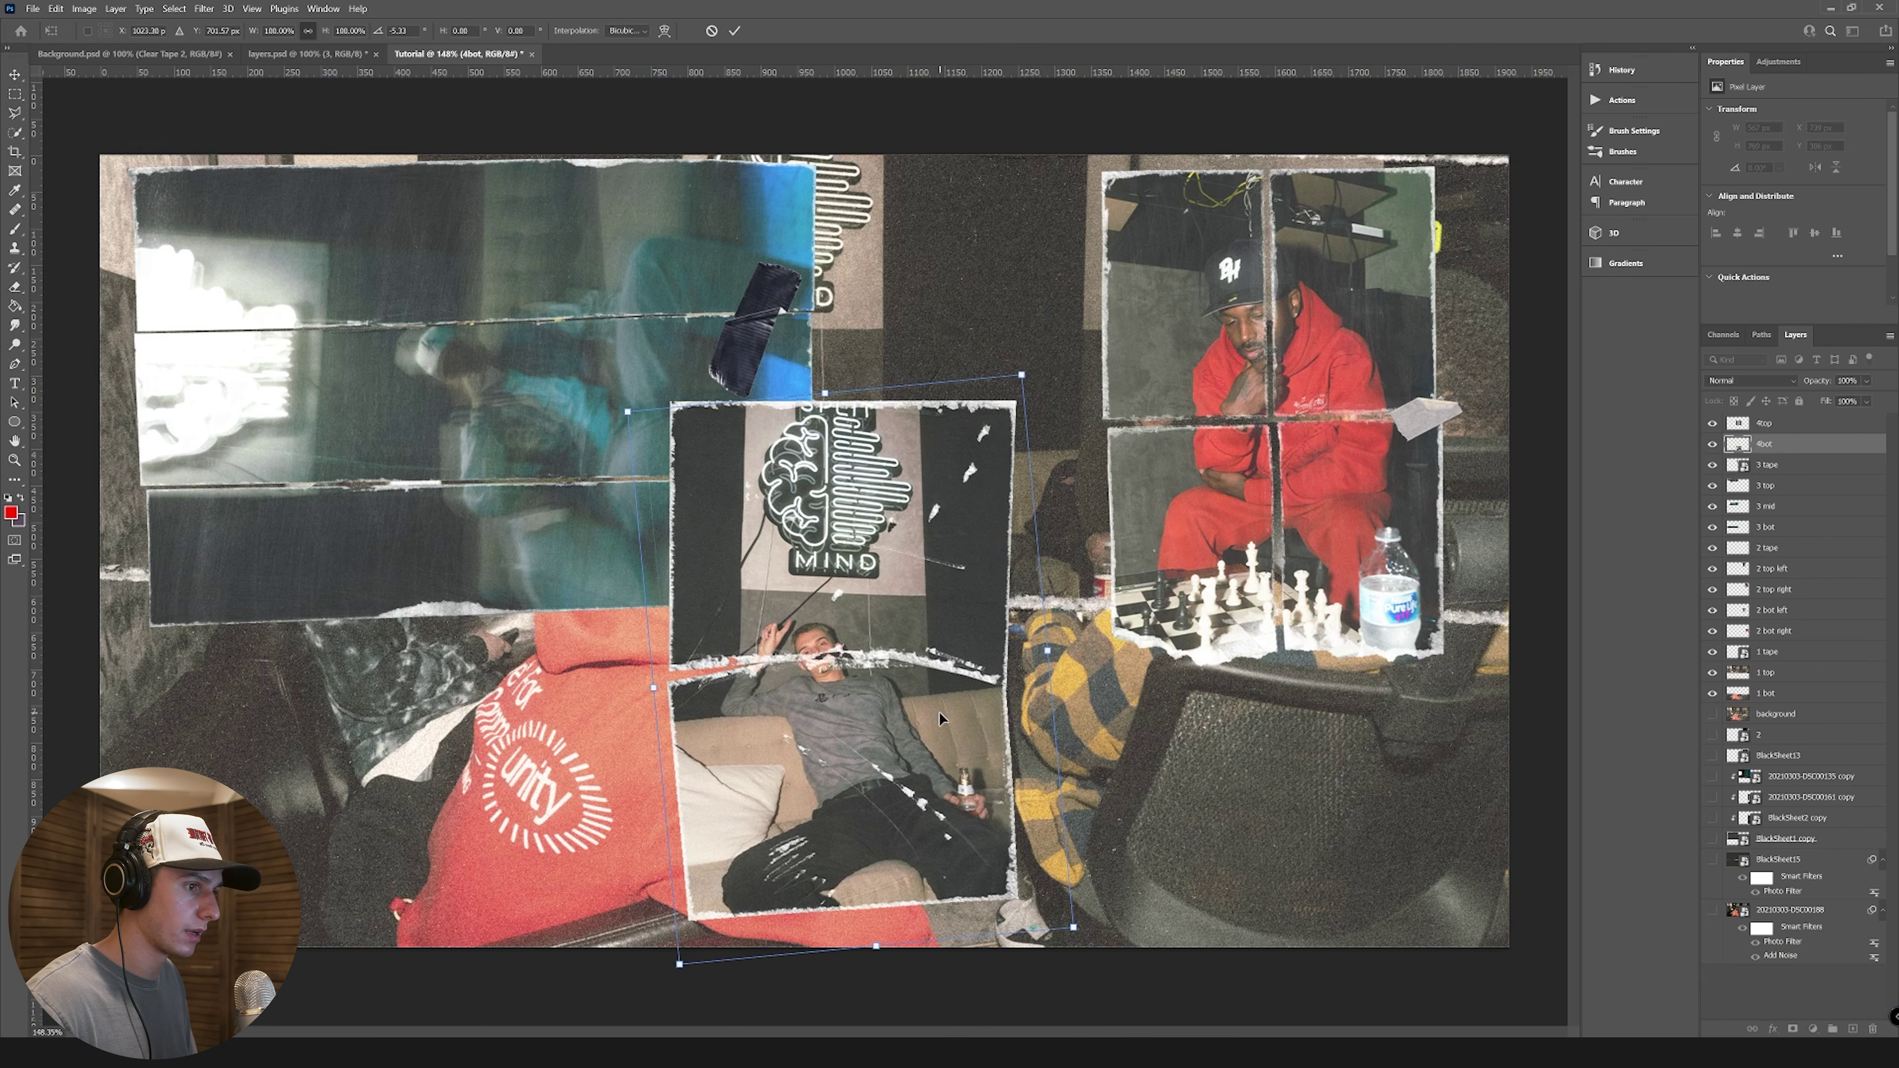
{"action": "left_click_drag", "start_coordinate": [1771, 448], "coordinate": [1776, 415]}
{"action": "left_click_drag", "start_coordinate": [905, 720], "coordinate": [910, 744]}
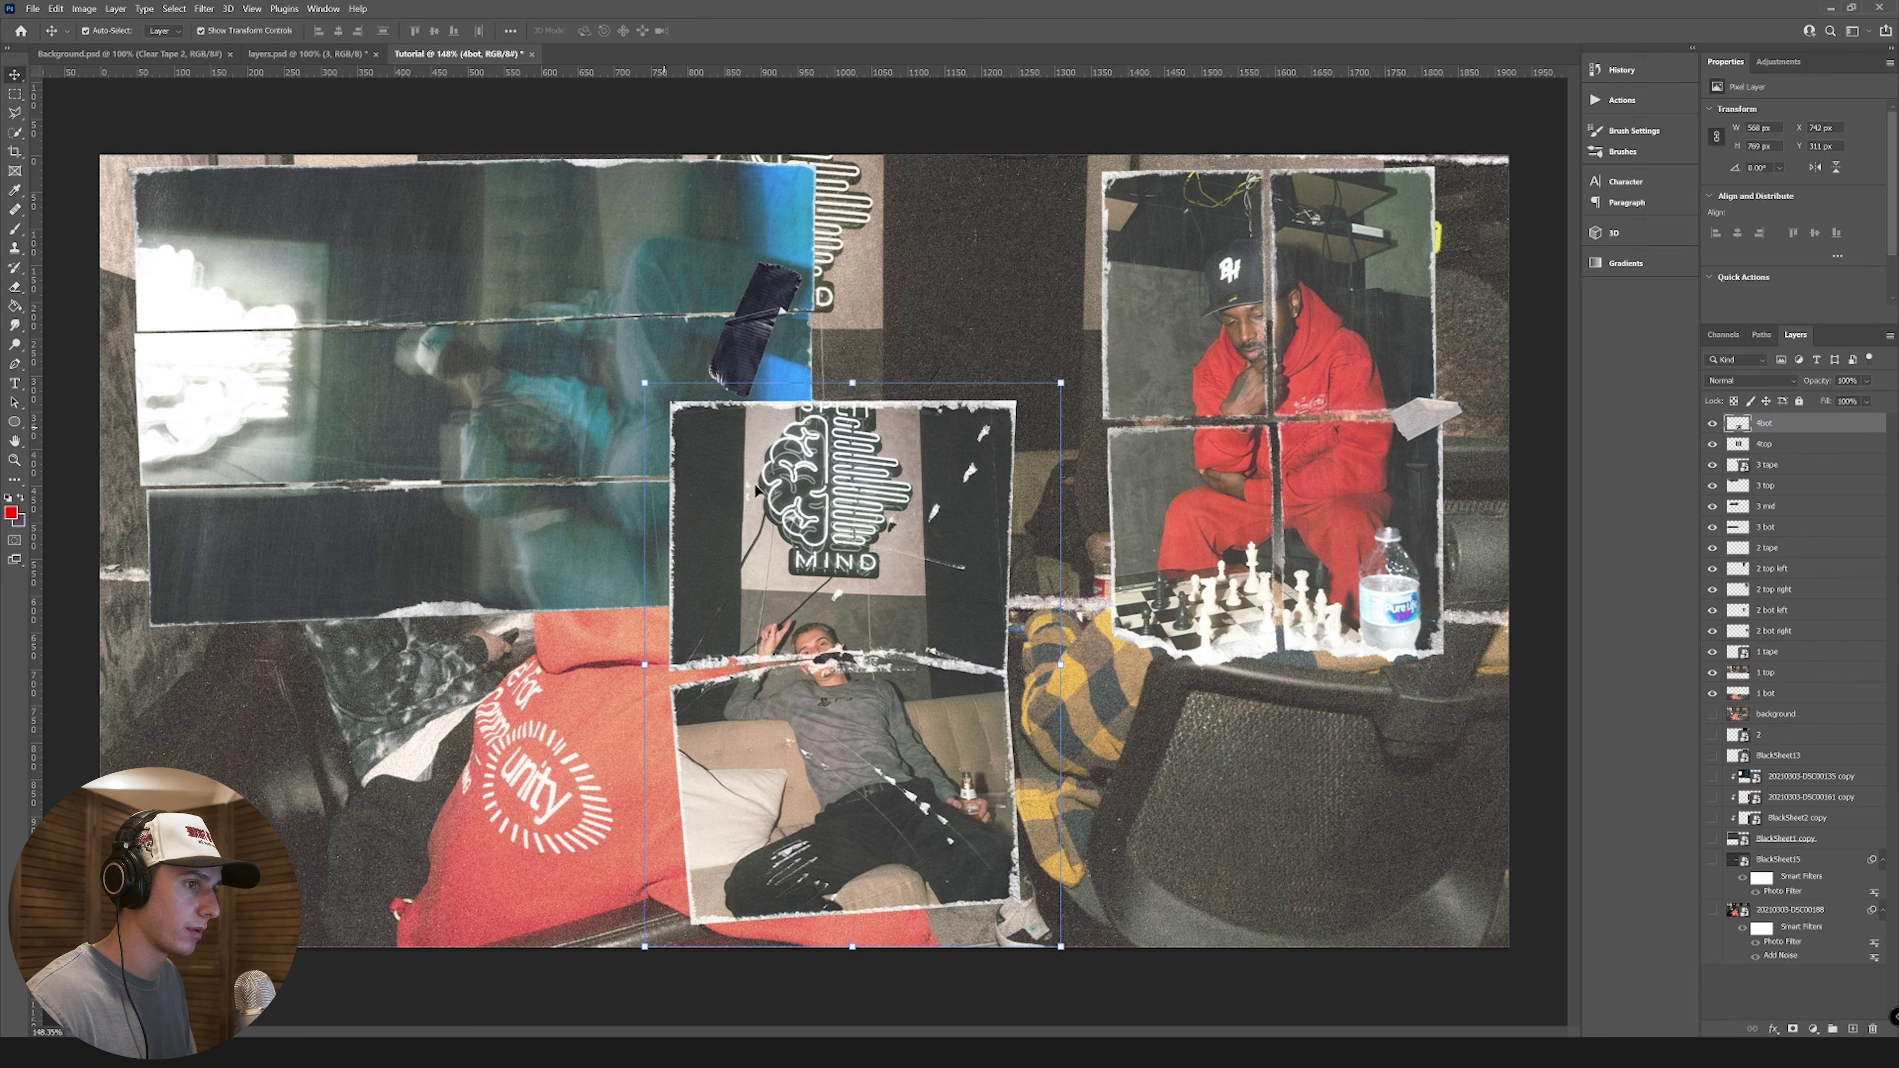
{"action": "left_click_drag", "start_coordinate": [900, 708], "coordinate": [901, 708]}
{"action": "left_click_drag", "start_coordinate": [1080, 670], "coordinate": [1077, 660]}
{"action": "key", "text": "Return"}
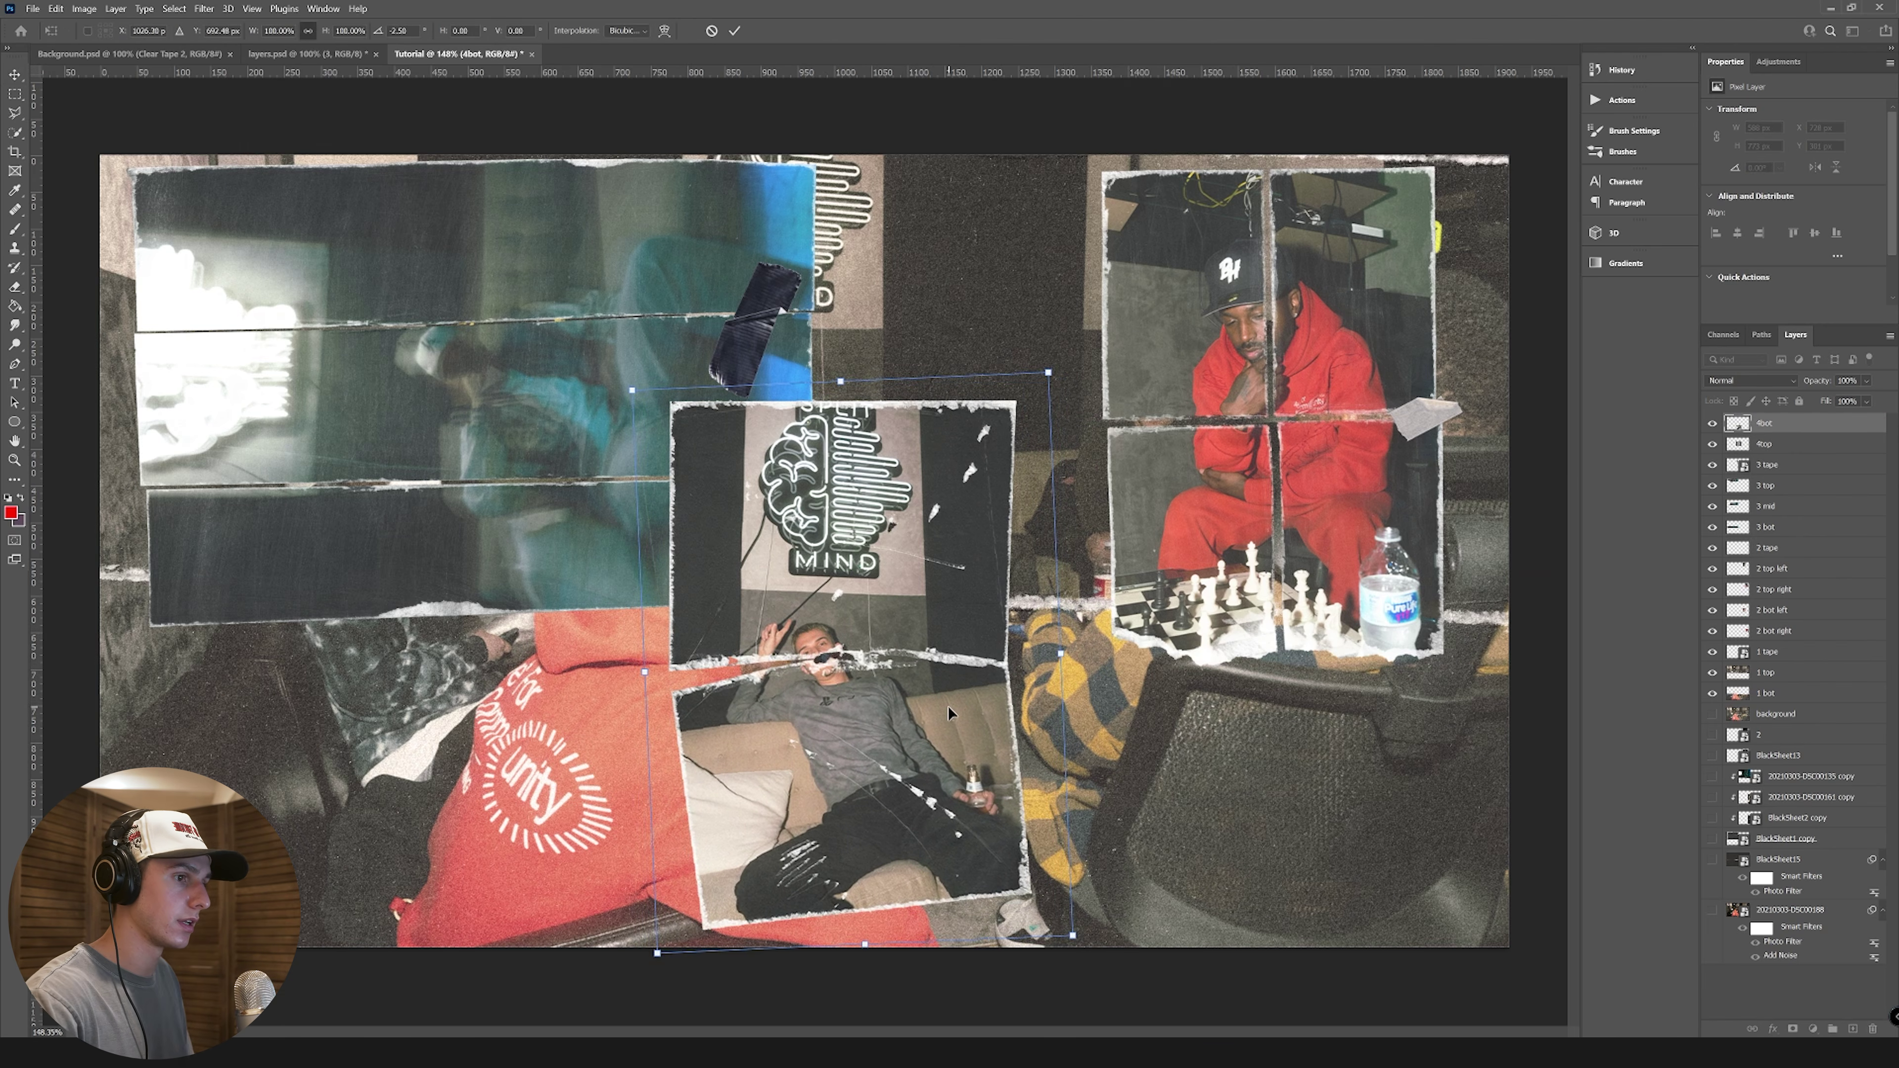
Step: Place the Clear Tape 9 image from the Clear Tape folder over the couch photo's tear
{"action": "scroll", "coordinate": [814, 724], "scroll_direction": "up", "scroll_amount": 4}
{"action": "scroll", "coordinate": [814, 724], "scroll_direction": "up", "scroll_amount": 1}
{"action": "left_click", "coordinate": [281, 1032]}
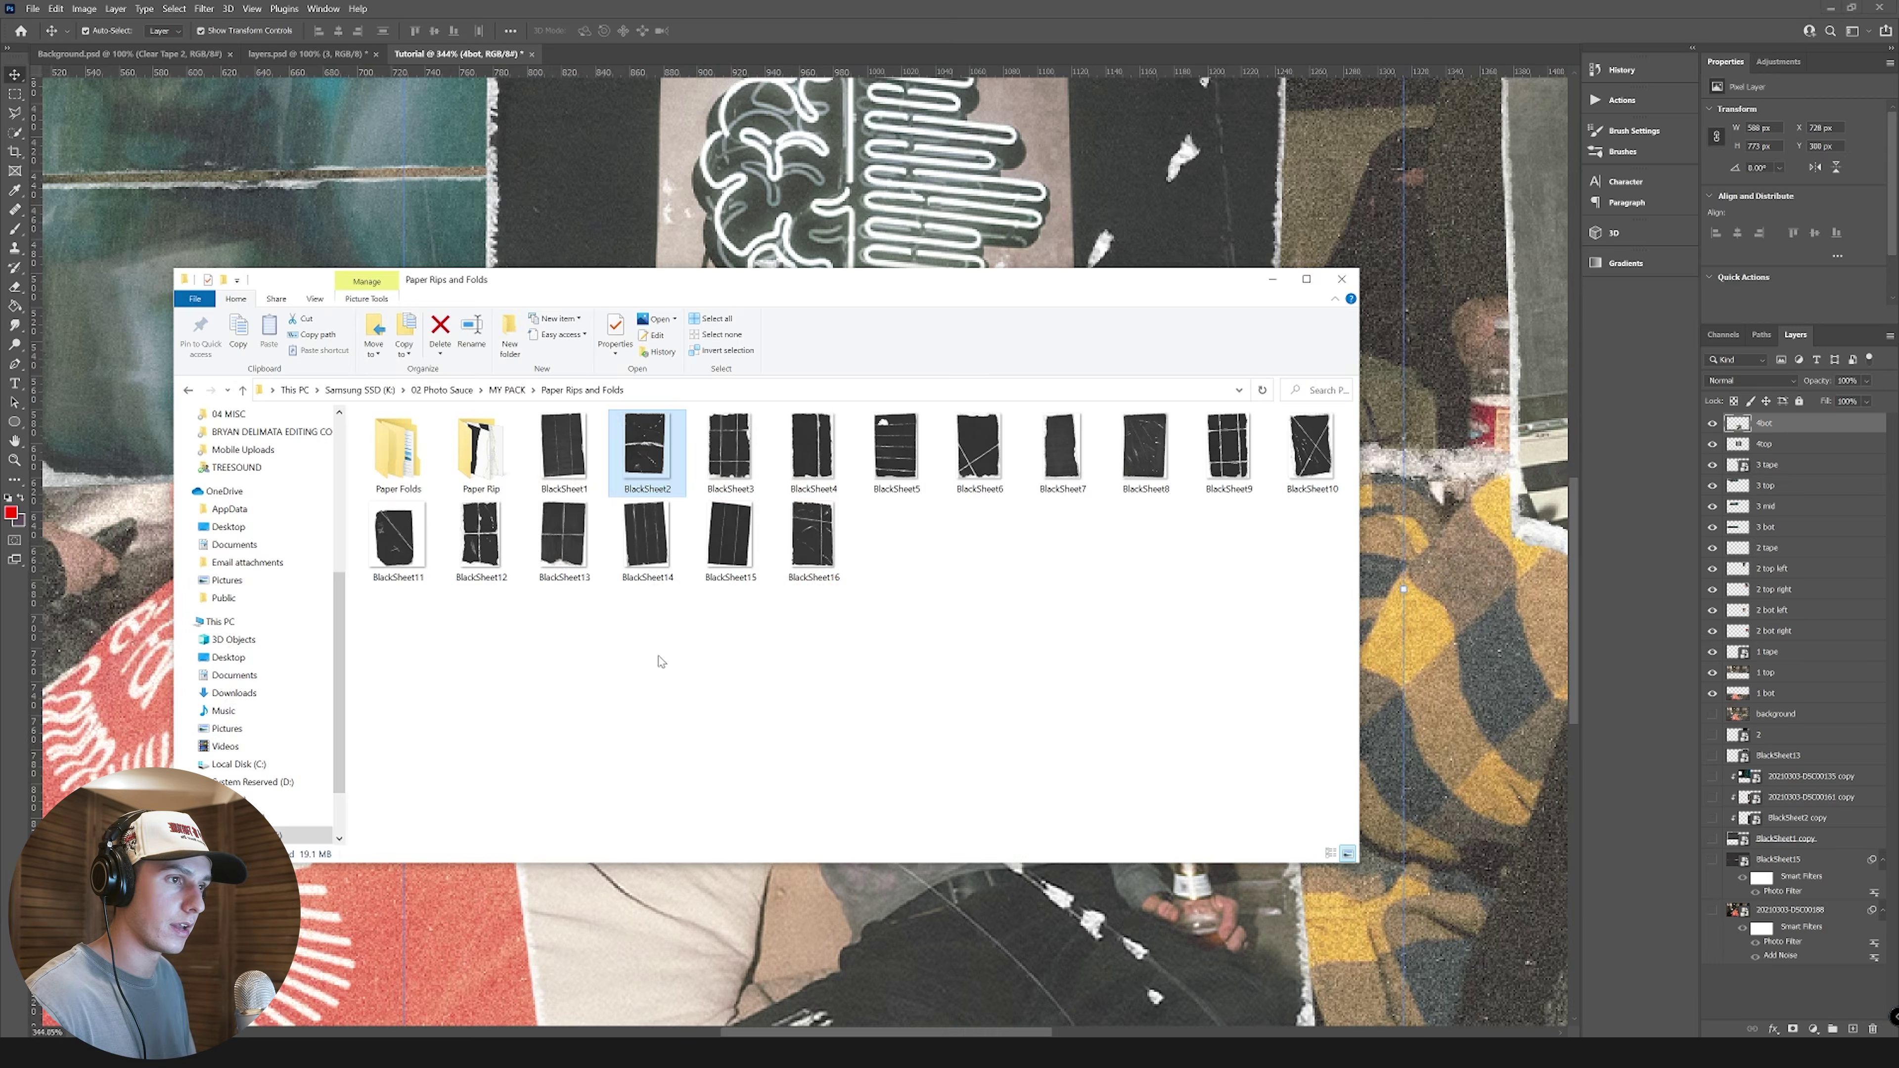
{"action": "left_click", "coordinate": [507, 389]}
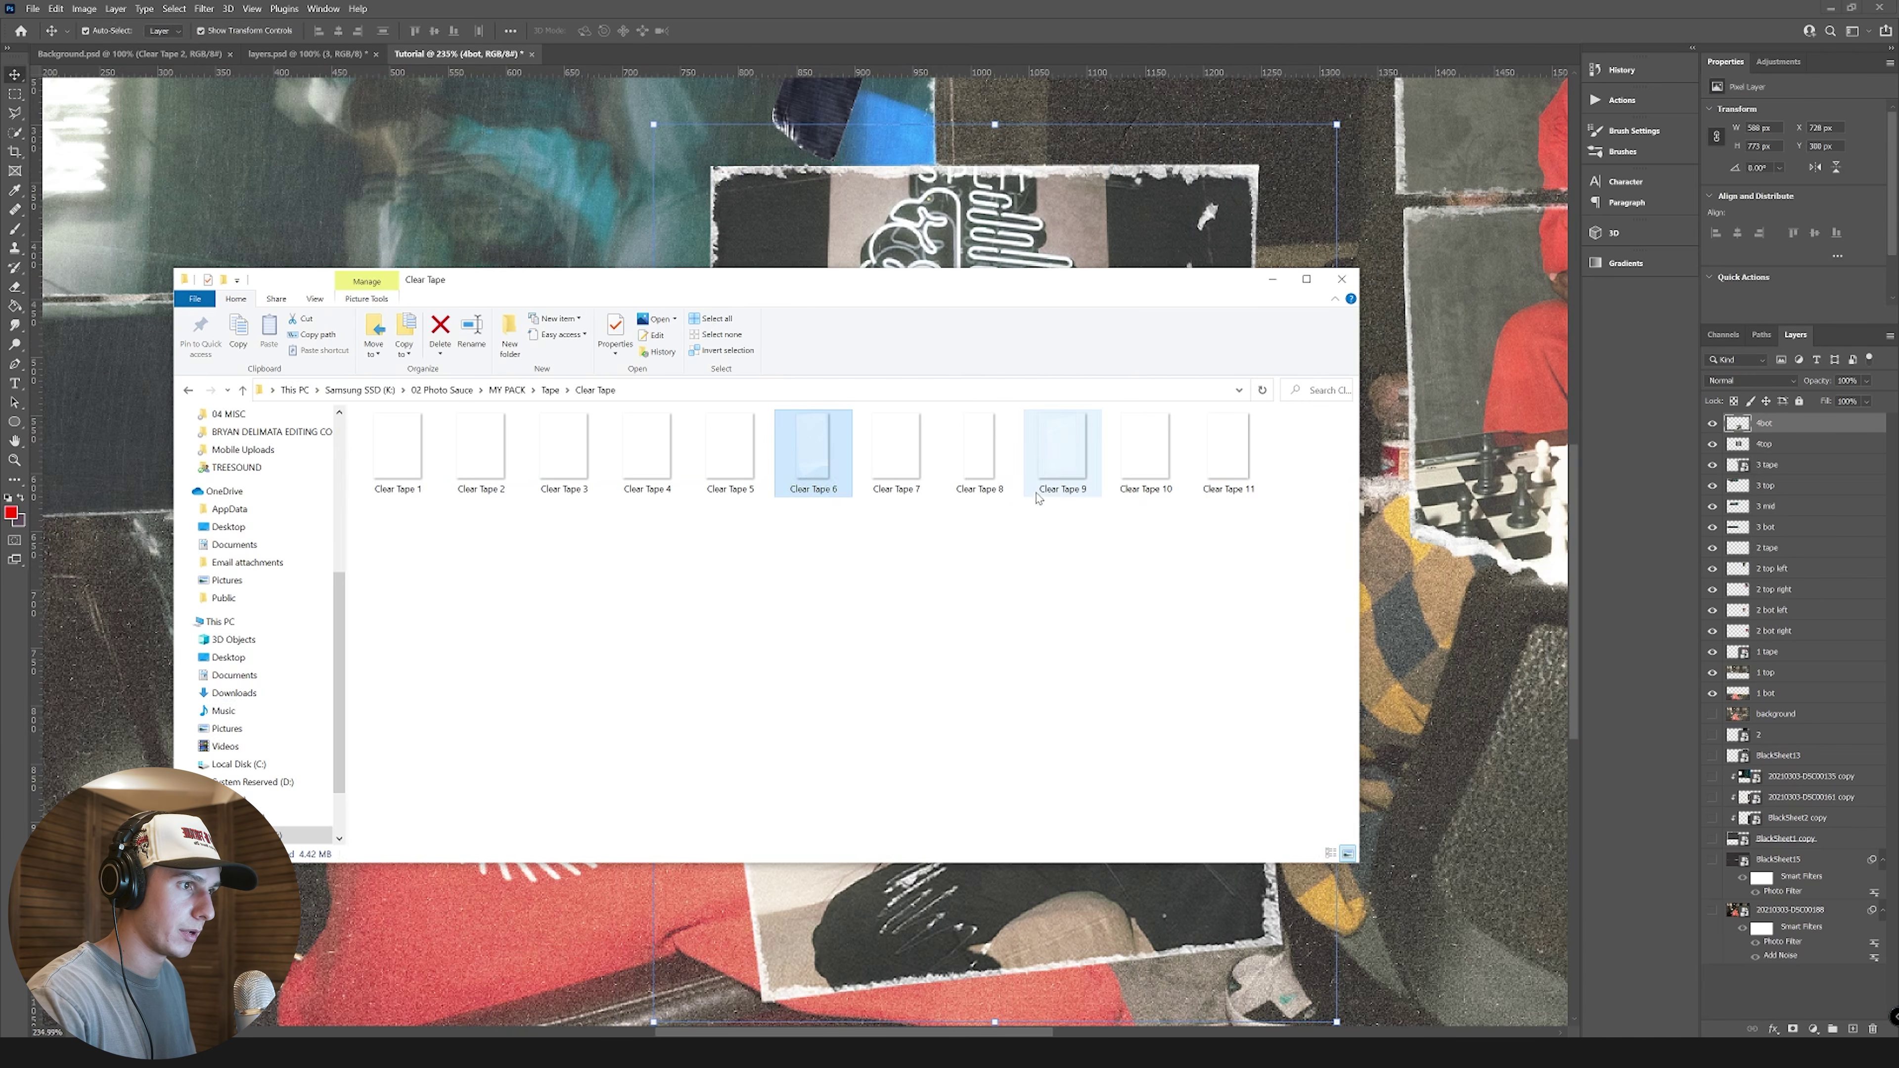
{"action": "left_click", "coordinate": [1052, 465]}
{"action": "left_click_drag", "start_coordinate": [1072, 465], "coordinate": [1039, 250]}
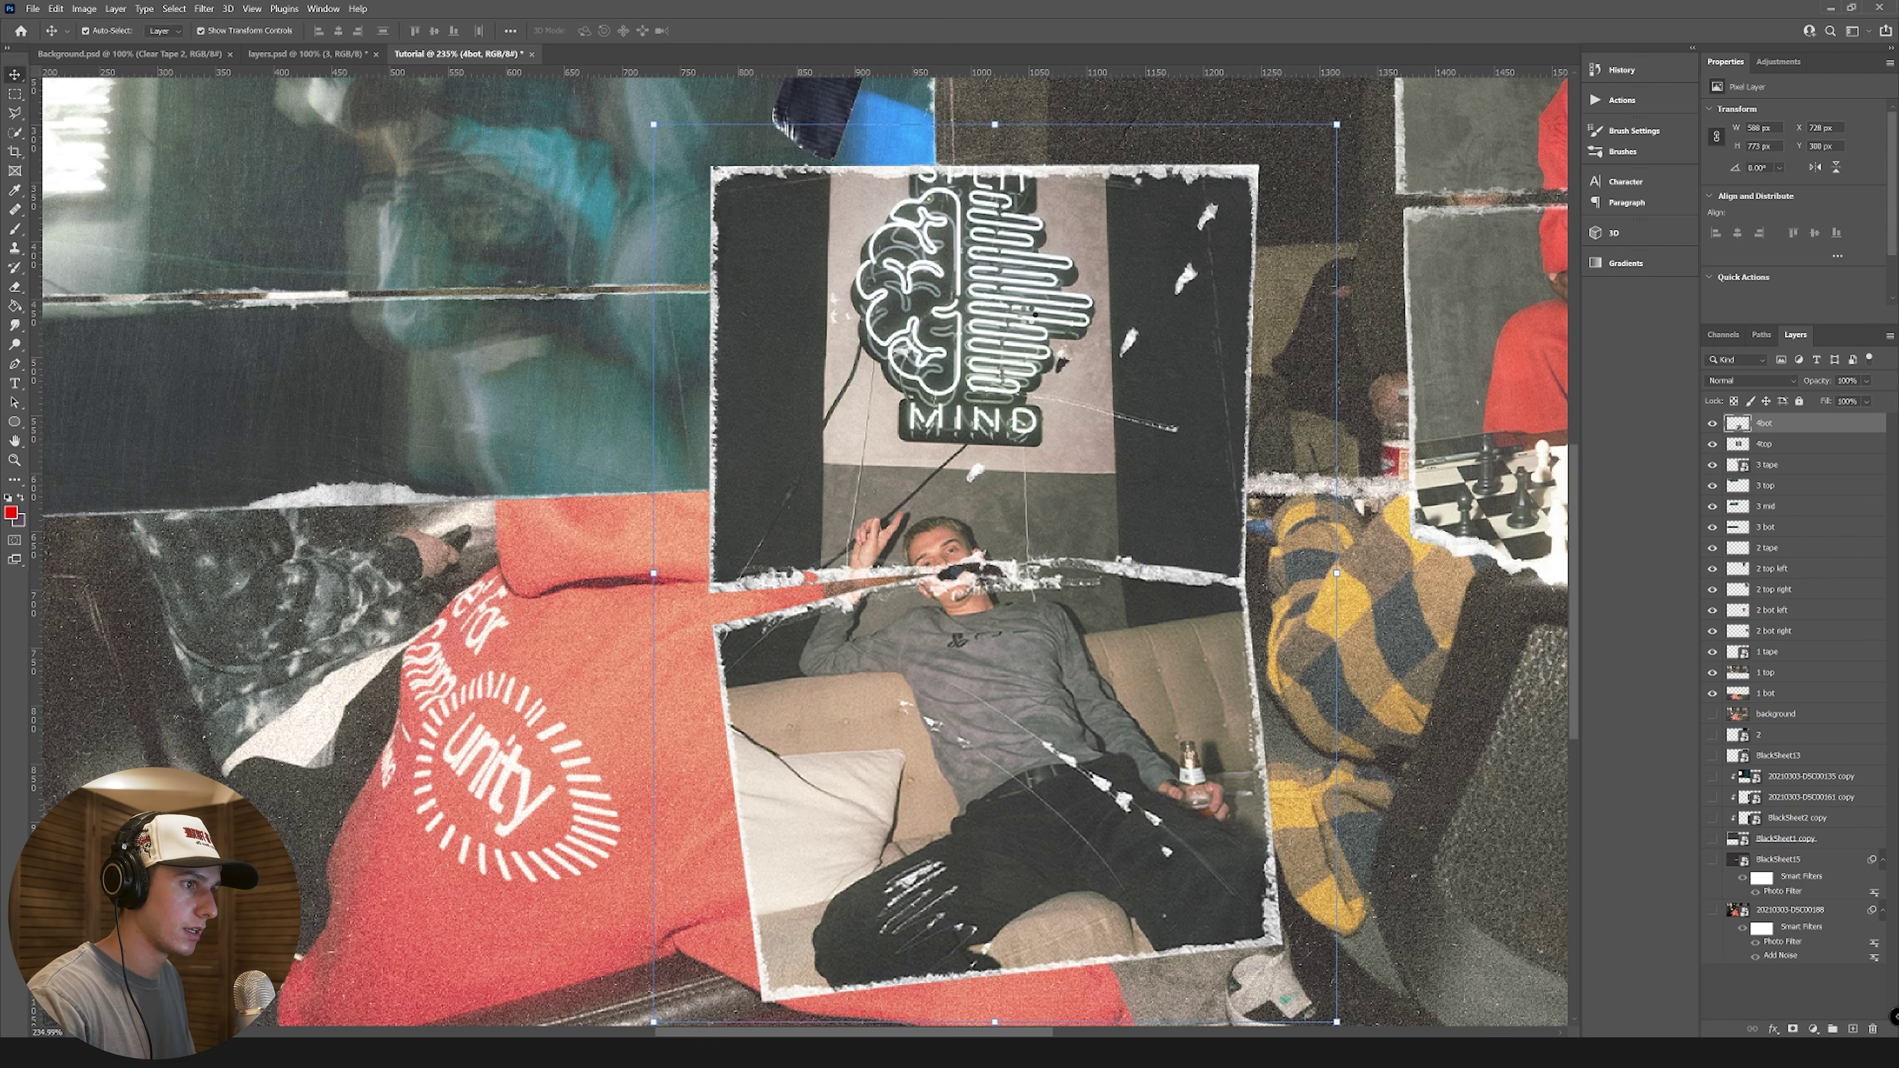
Step: Rename the new tape layer as "4 tape" and set its blend mode to Screen
{"action": "type", "text": "4 ta"}
{"action": "type", "text": "pe"}
{"action": "key", "text": "Return"}
{"action": "left_click", "coordinate": [1750, 380]}
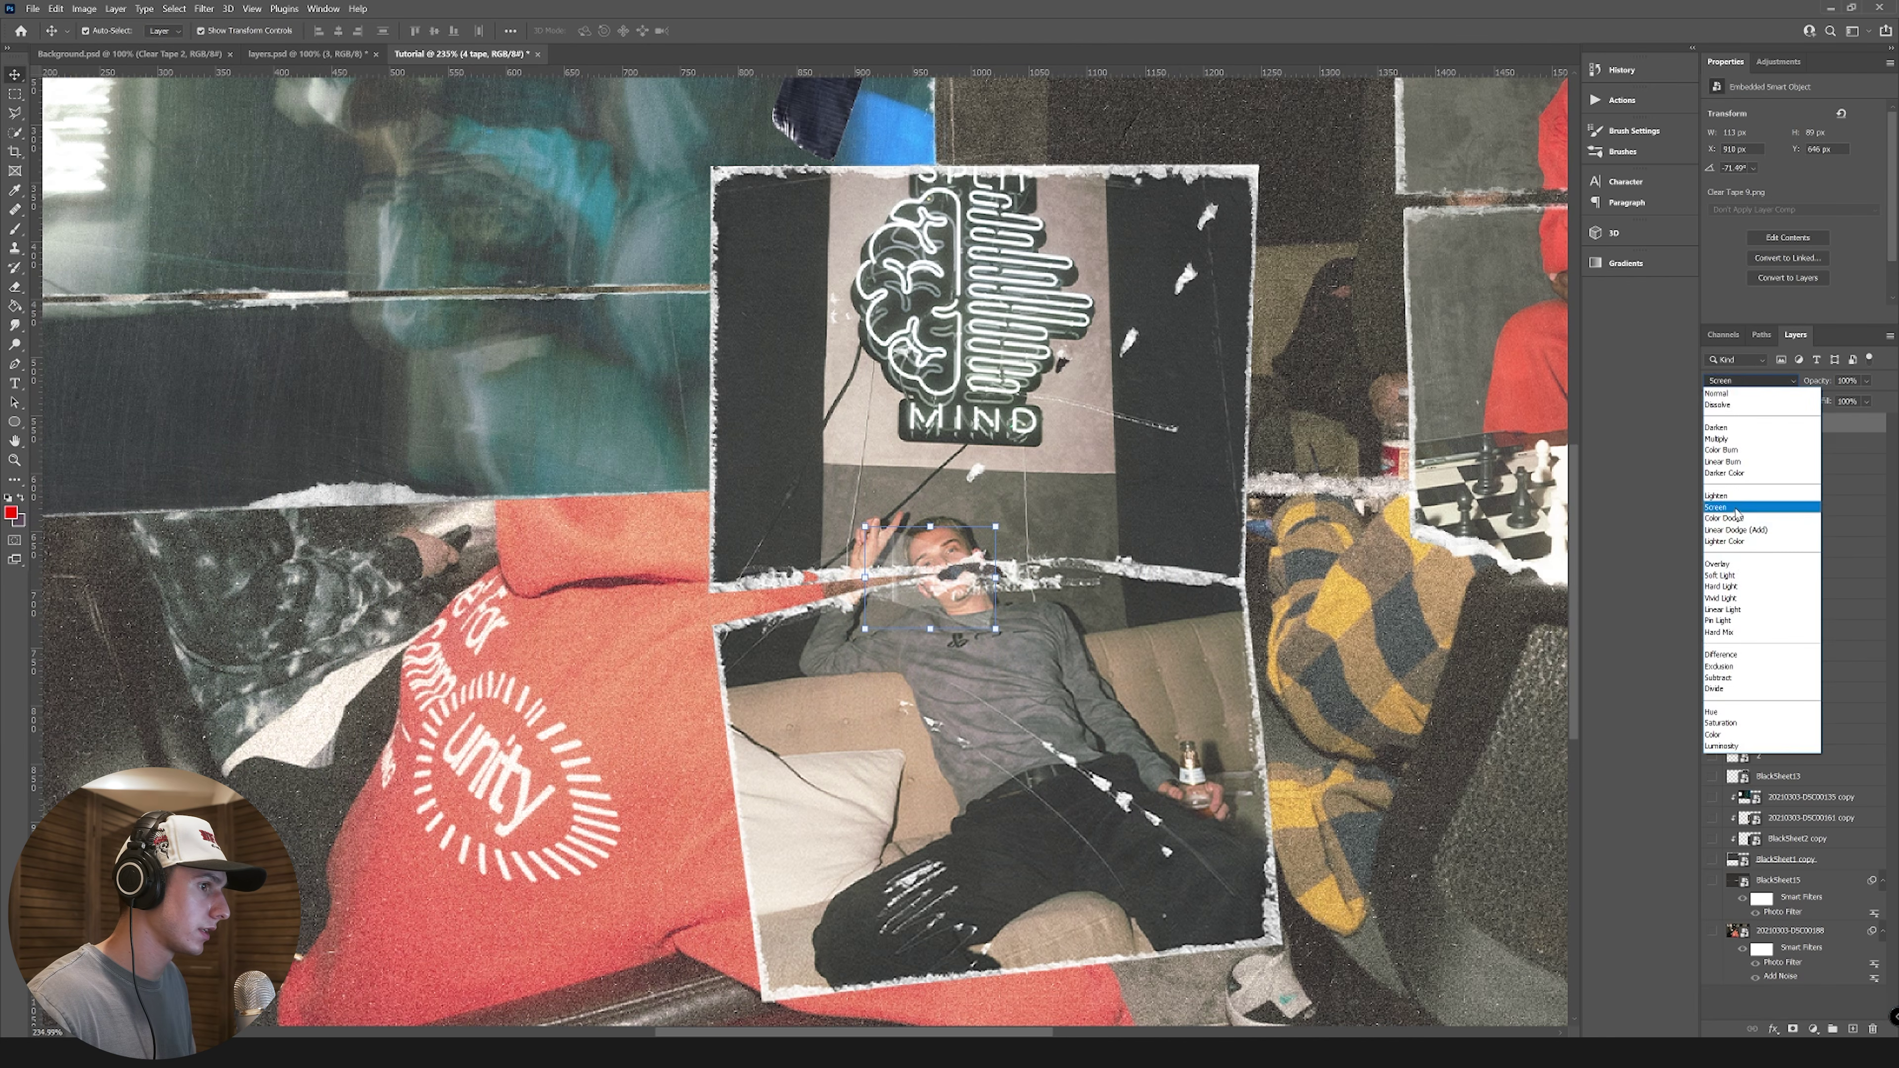
{"action": "left_click", "coordinate": [1738, 506]}
{"action": "left_click", "coordinate": [1430, 595]}
{"action": "scroll", "coordinate": [1058, 593], "scroll_direction": "down", "scroll_amount": 5}
{"action": "left_click", "coordinate": [834, 738]}
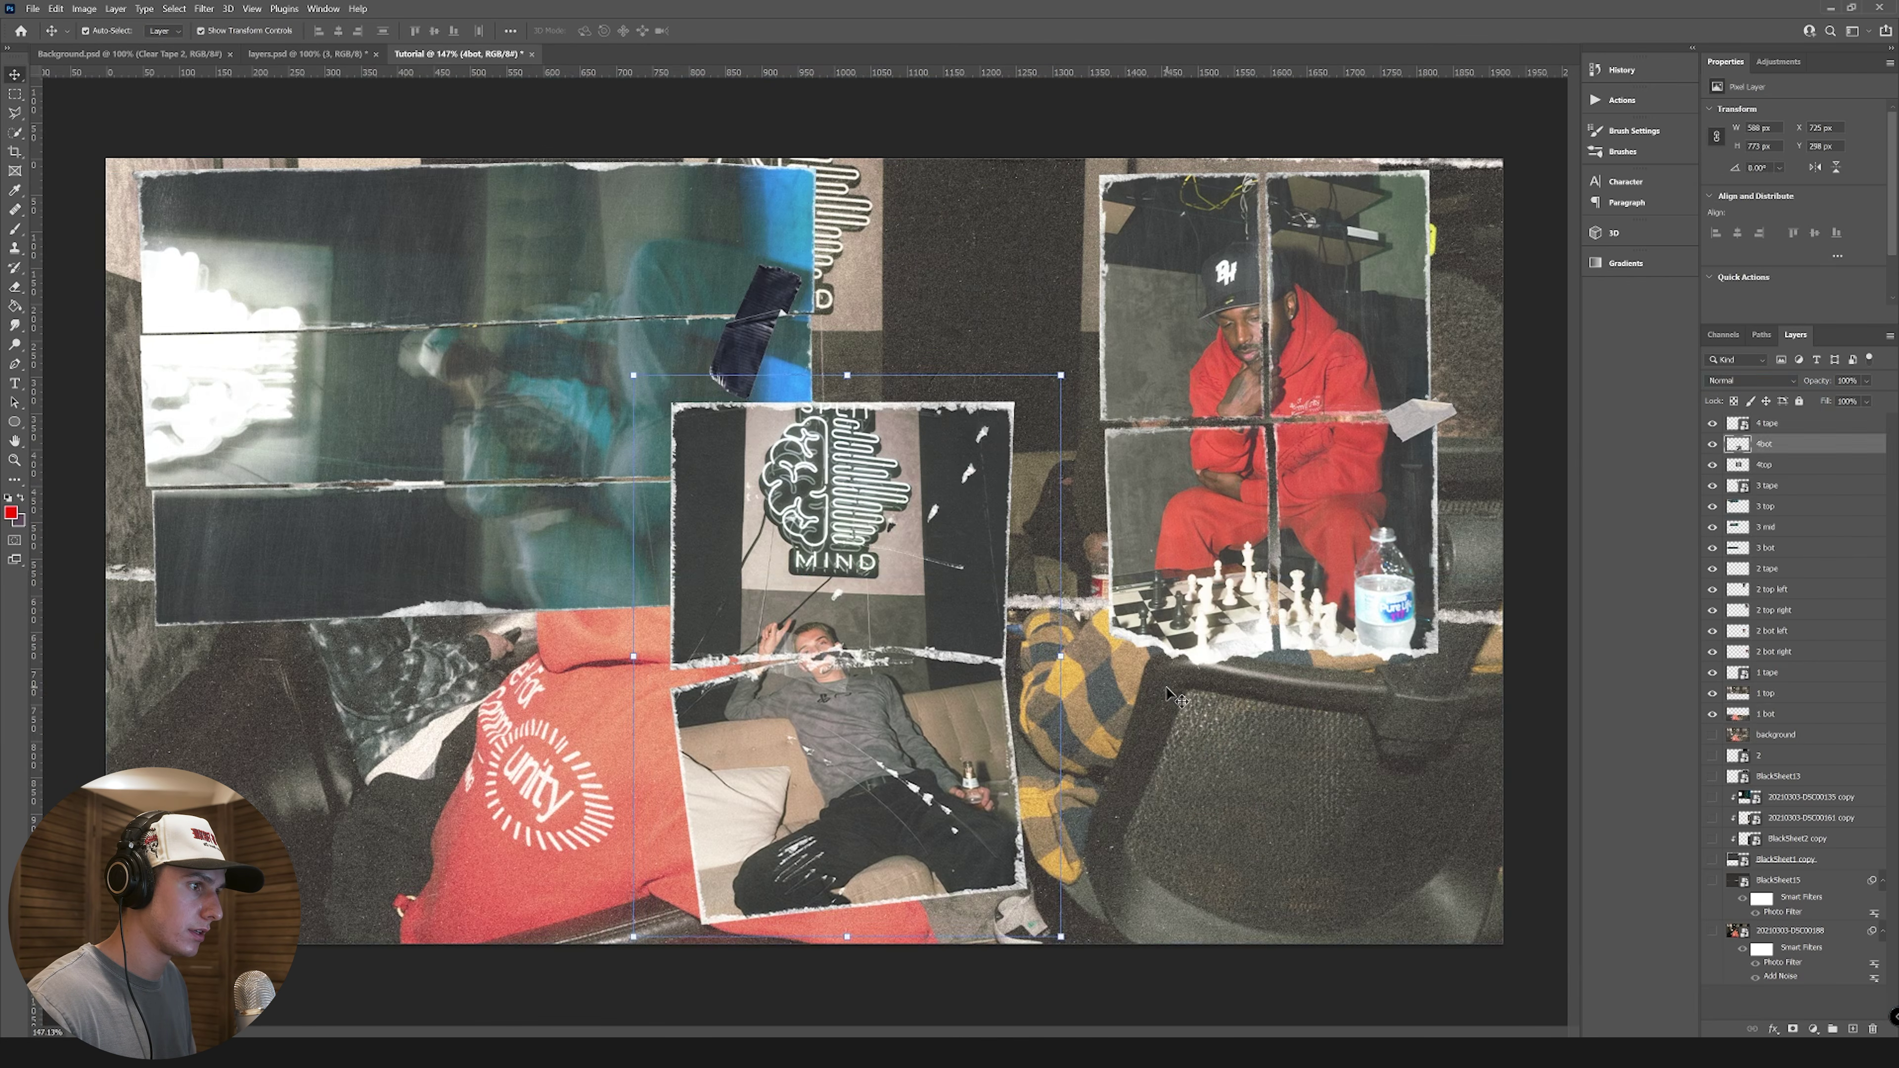
{"action": "left_click", "coordinate": [1166, 685]}
{"action": "scroll", "coordinate": [1166, 686], "scroll_direction": "down", "scroll_amount": 1}
{"action": "scroll", "coordinate": [1228, 715], "scroll_direction": "down", "scroll_amount": 3}
{"action": "left_click", "coordinate": [1018, 916]}
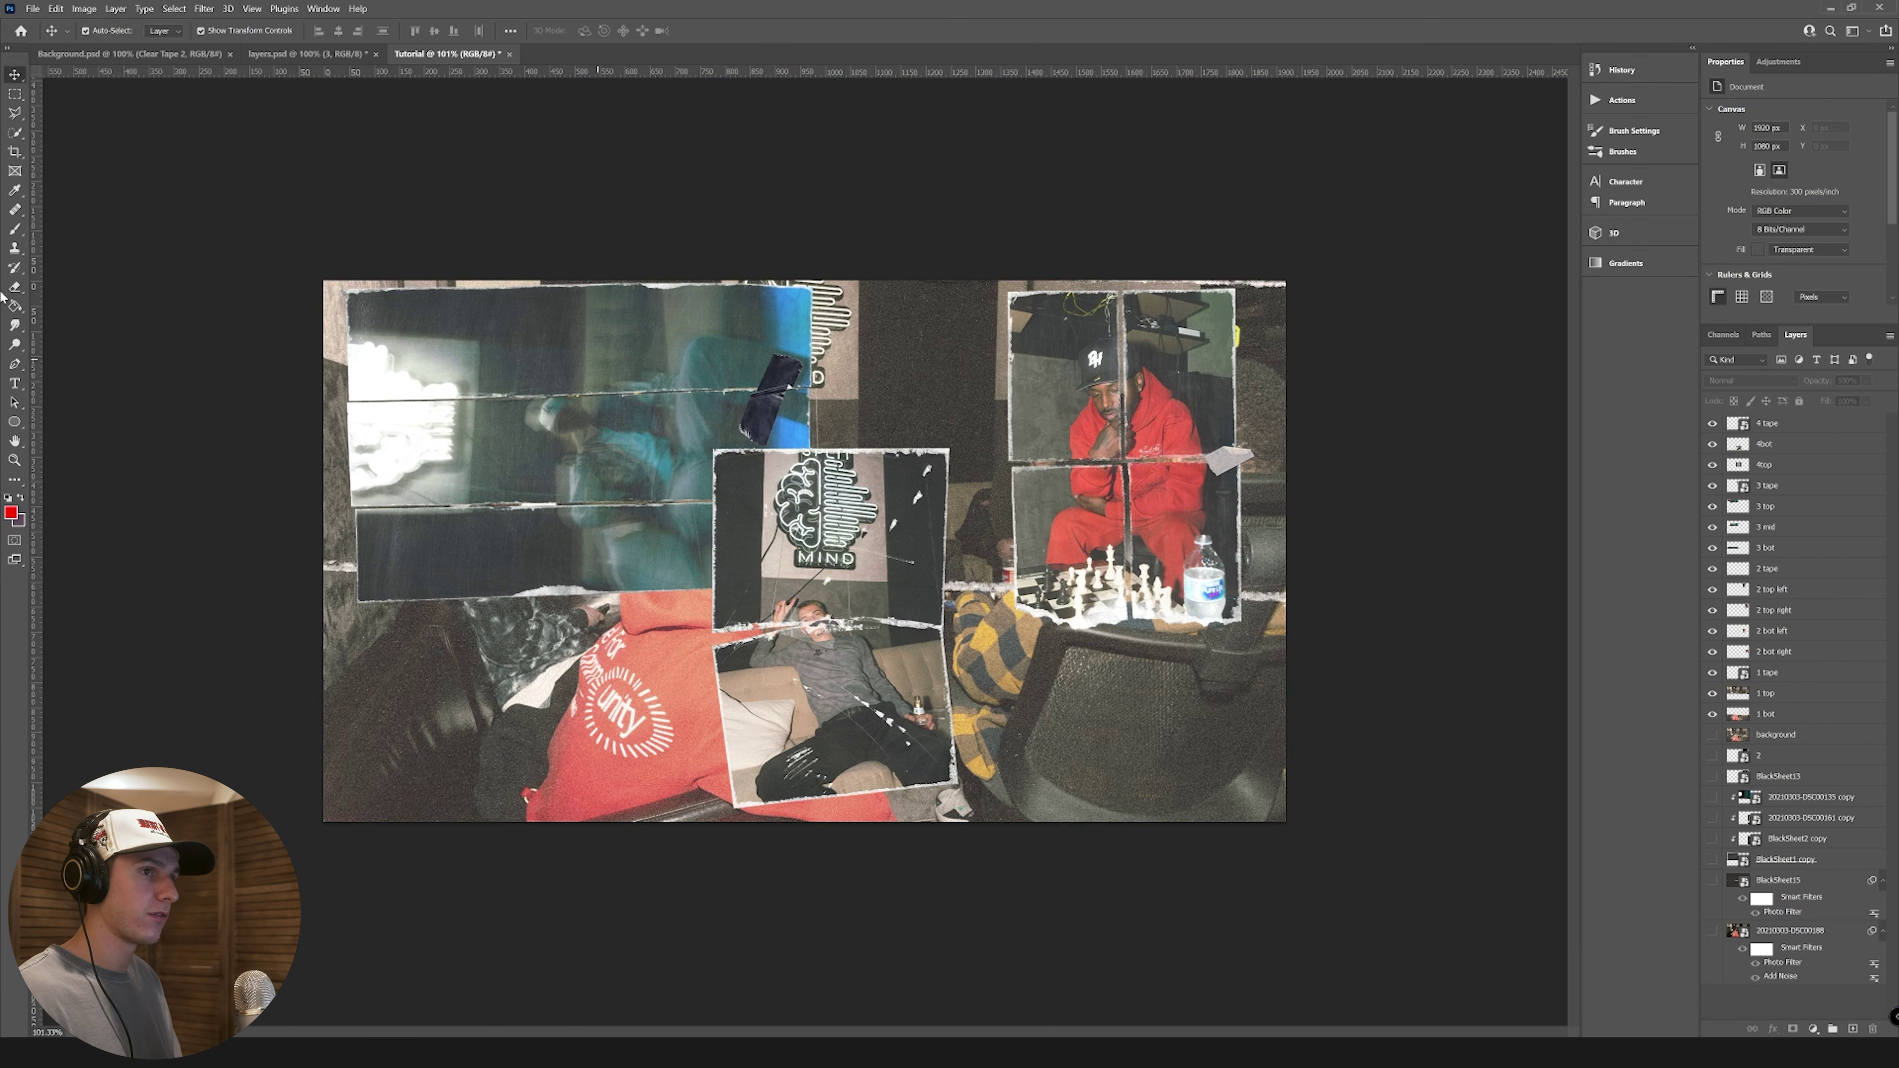
Step: Save the document as a layered Photoshop file named "PaperLayers" in the project's Pics folder
{"action": "left_click", "coordinate": [33, 9]}
{"action": "left_click", "coordinate": [74, 182]}
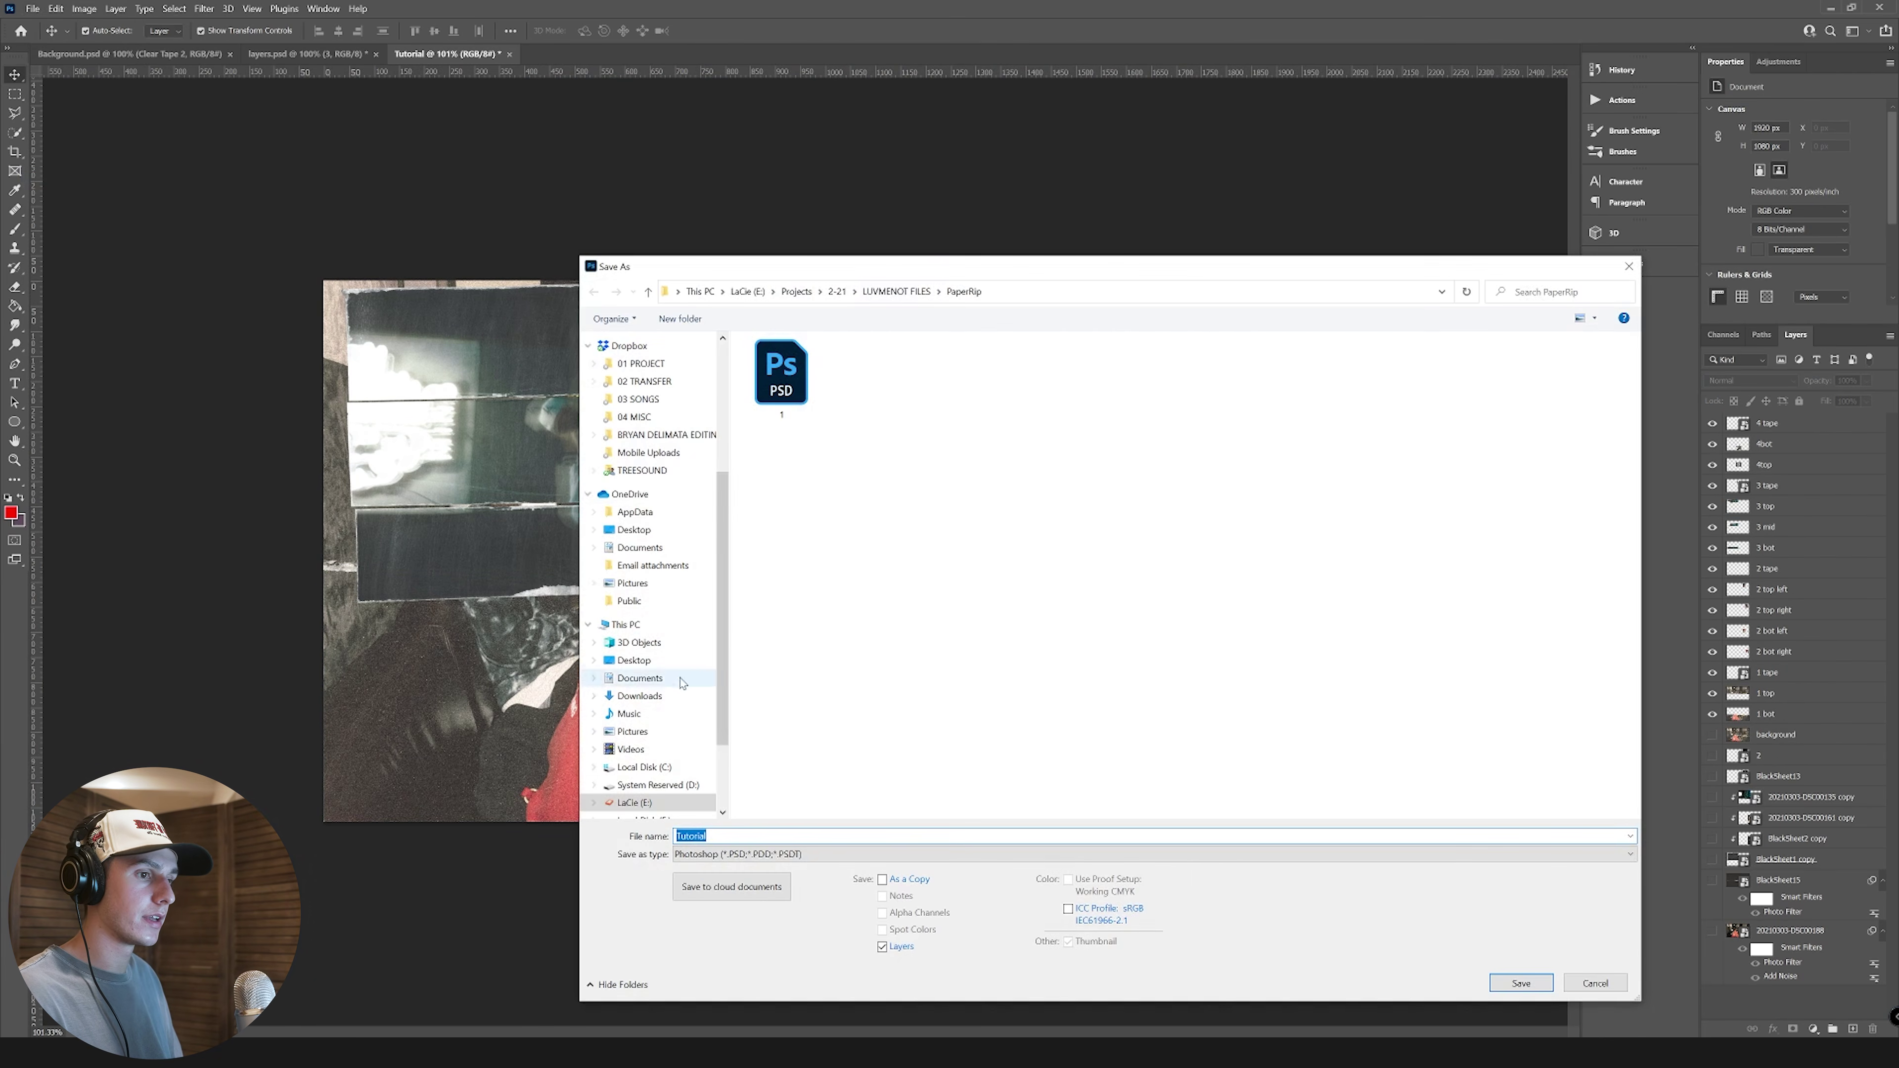
{"action": "scroll", "coordinate": [682, 682], "scroll_direction": "down", "scroll_amount": 3}
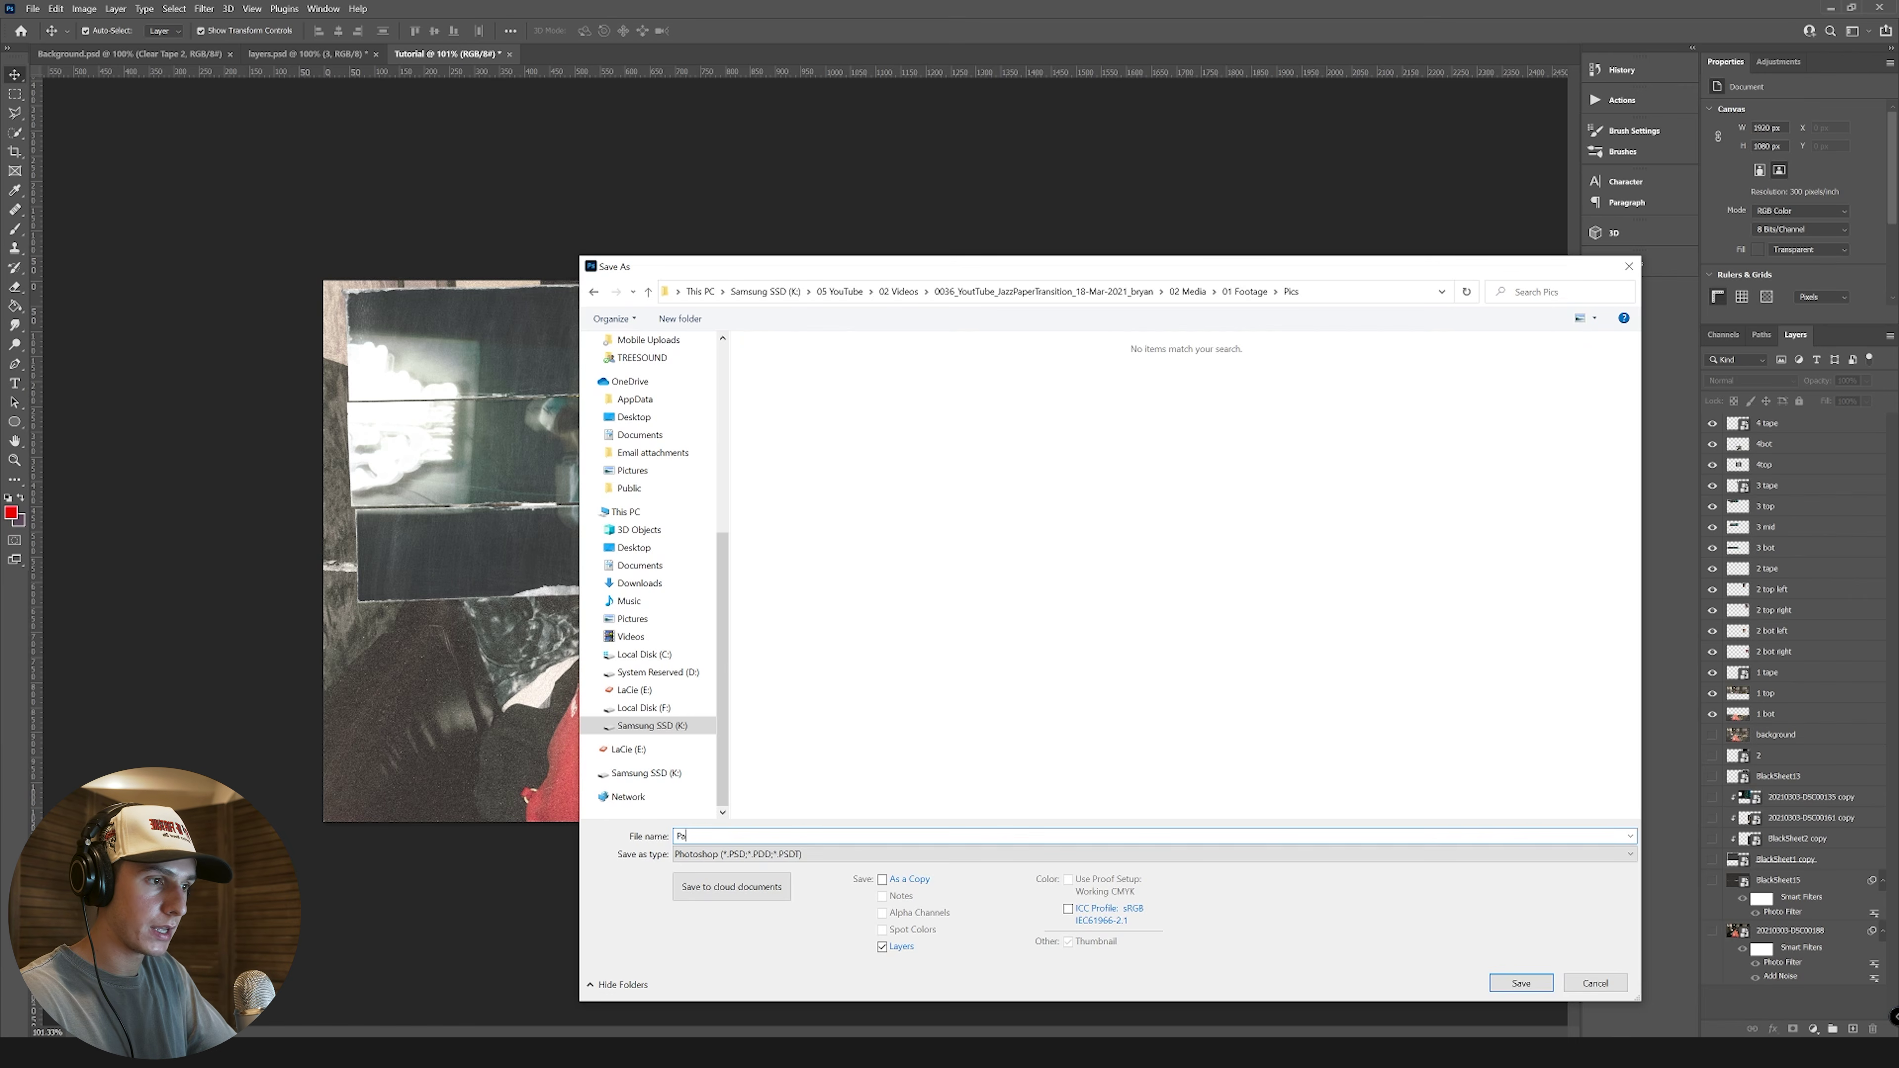
{"action": "type", "text": "PaperLayers"}
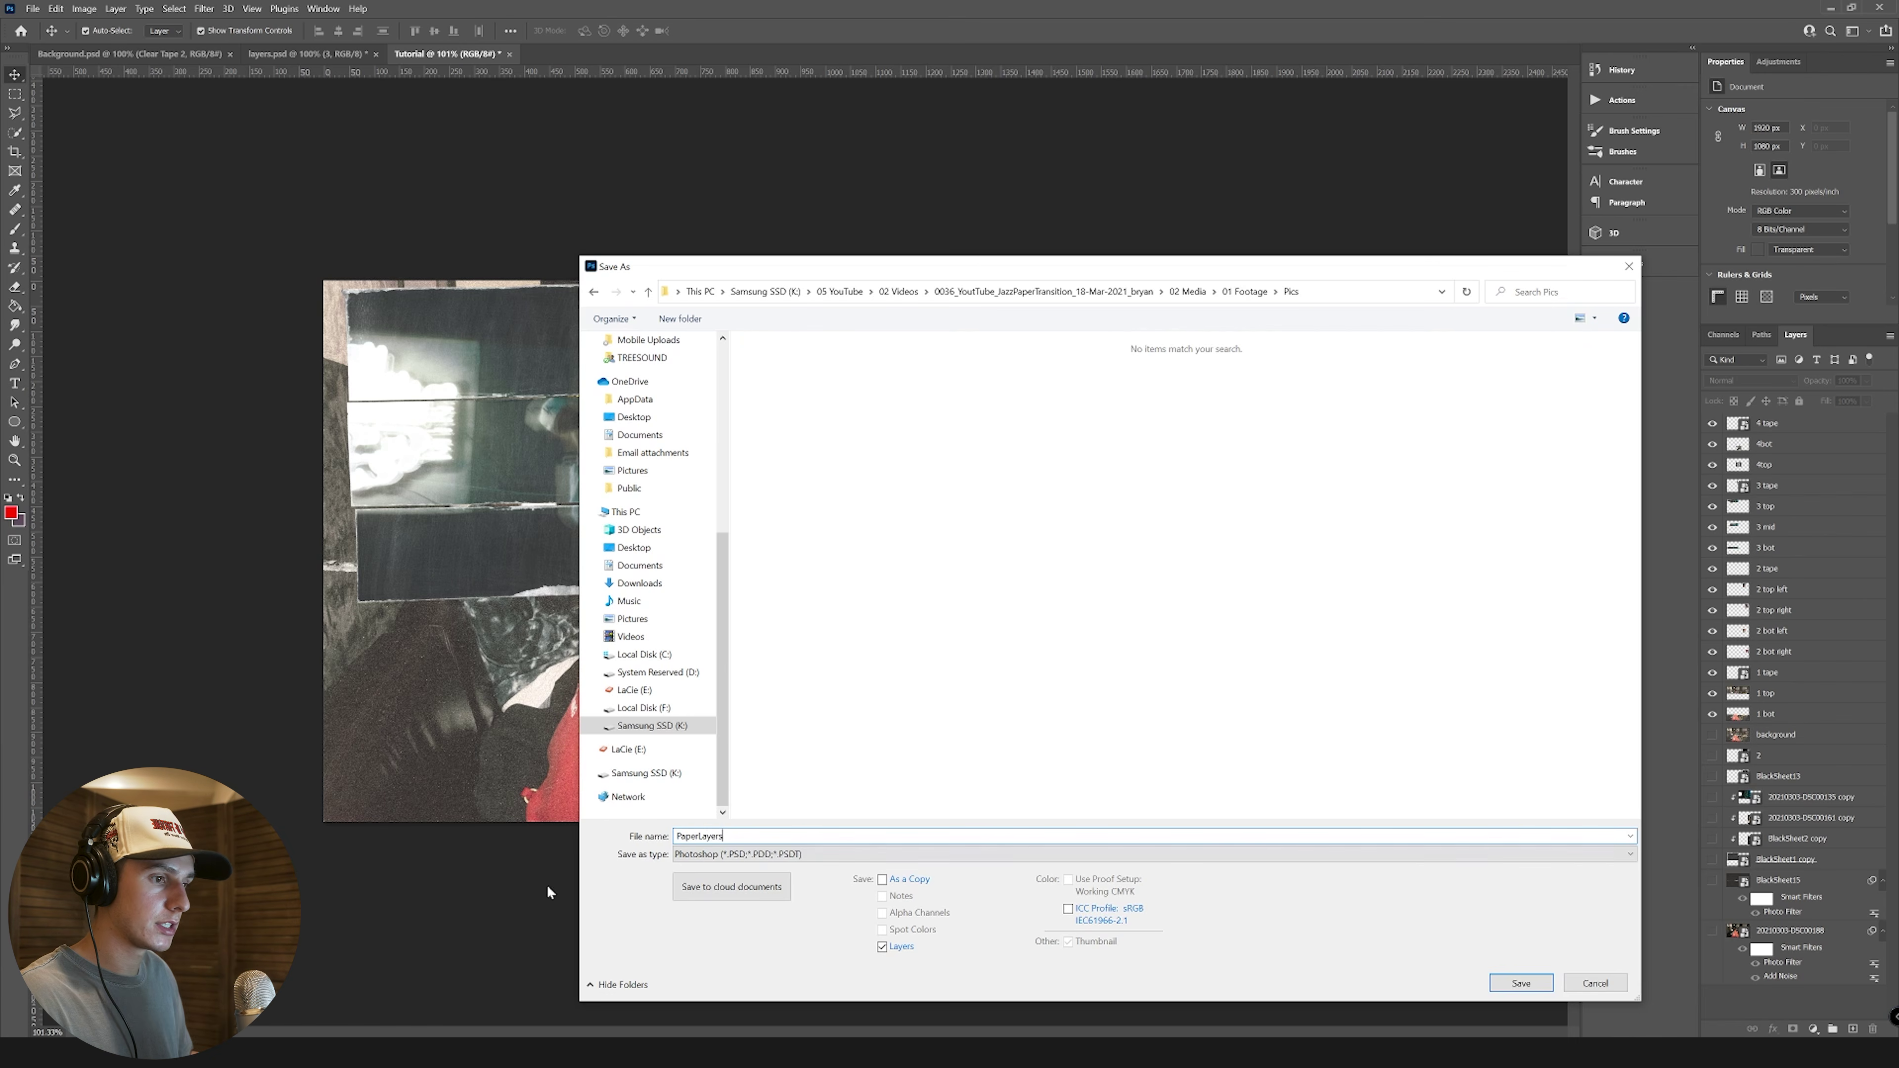
{"action": "left_click", "coordinate": [1518, 983]}
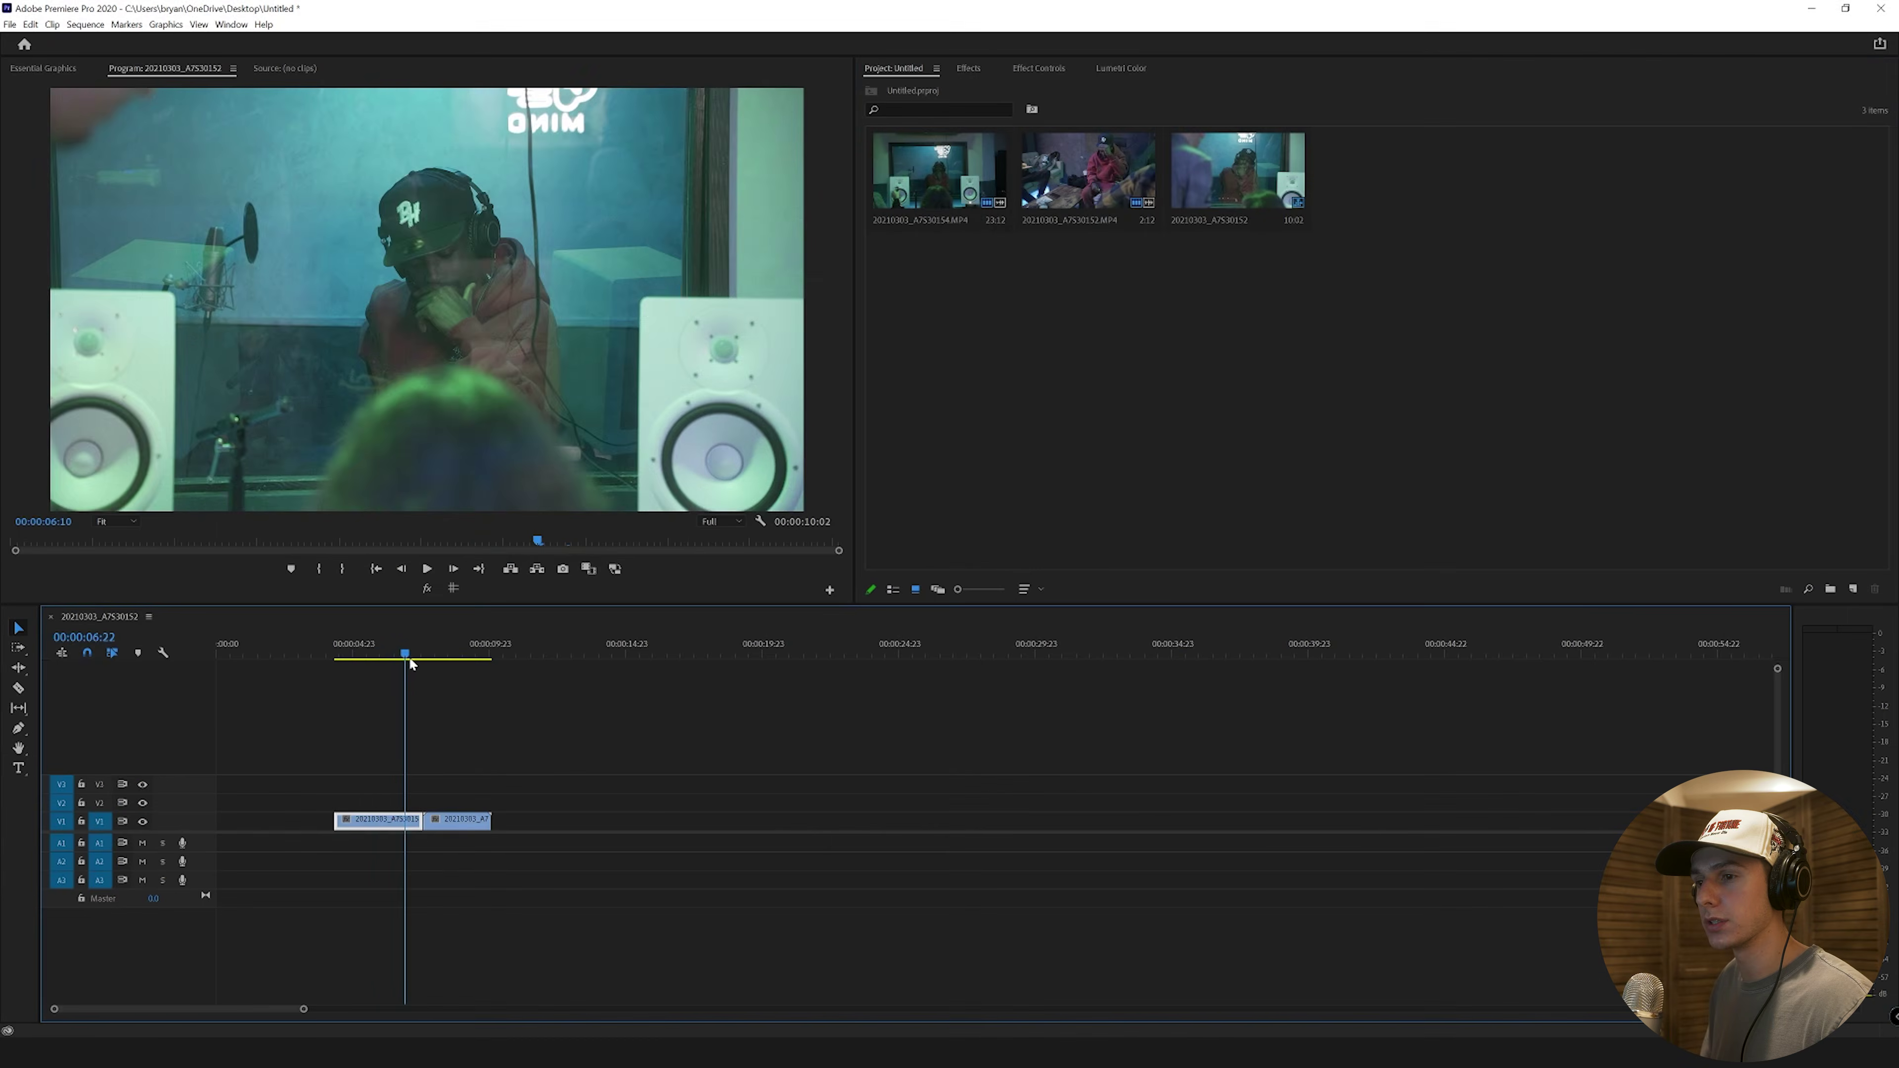
Step: Switch to Premiere Pro and choose the PaperLayers PSD from the project's Pics folder for import
{"action": "mouse_move", "coordinate": [406, 657]}
{"action": "left_mouse_down"}
{"action": "mouse_move", "coordinate": [440, 661]}
{"action": "mouse_move", "coordinate": [395, 660]}
{"action": "mouse_move", "coordinate": [422, 665]}
{"action": "left_mouse_up"}
{"action": "double_click", "coordinate": [1174, 466]}
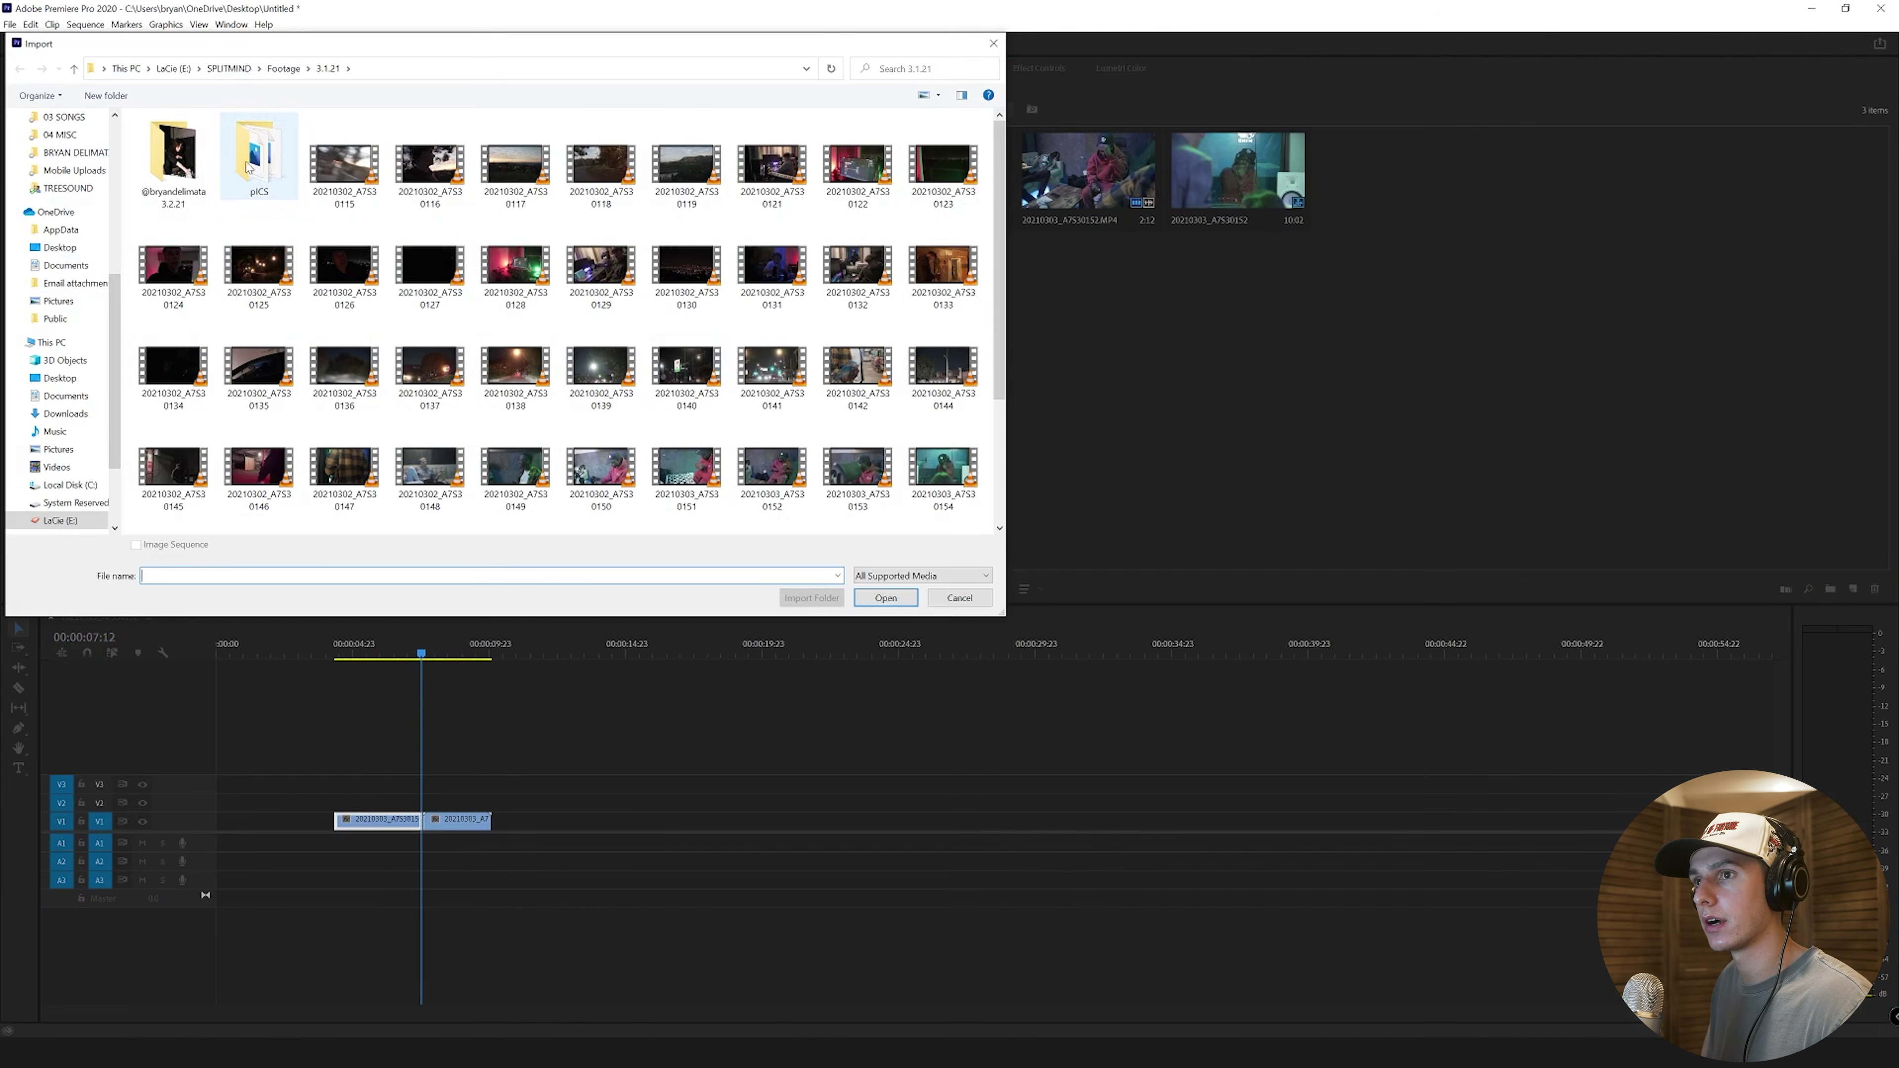
{"action": "scroll", "coordinate": [79, 419], "scroll_direction": "down", "scroll_amount": 2}
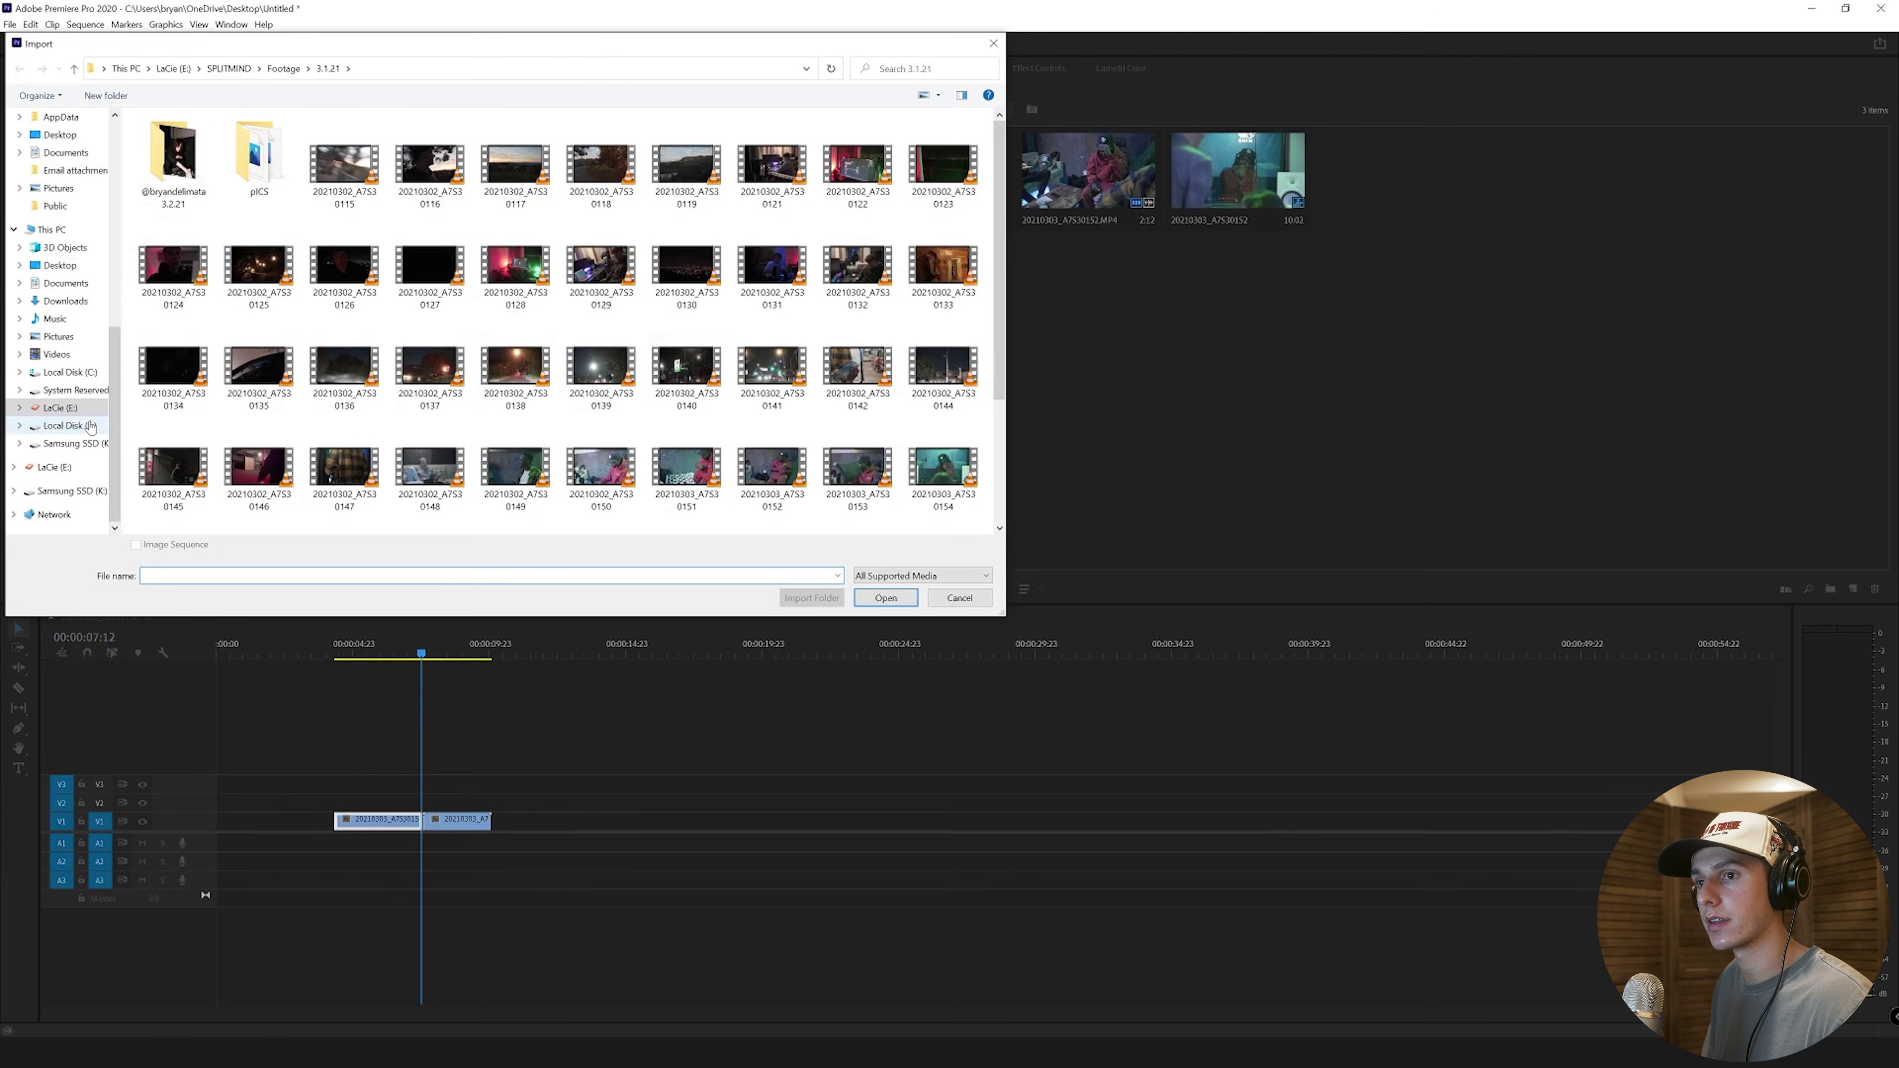
{"action": "left_click", "coordinate": [71, 443]}
{"action": "double_click", "coordinate": [180, 196]}
{"action": "double_click", "coordinate": [172, 158]}
{"action": "double_click", "coordinate": [172, 157]}
{"action": "double_click", "coordinate": [172, 157]}
{"action": "double_click", "coordinate": [164, 140]}
{"action": "double_click", "coordinate": [165, 140]}
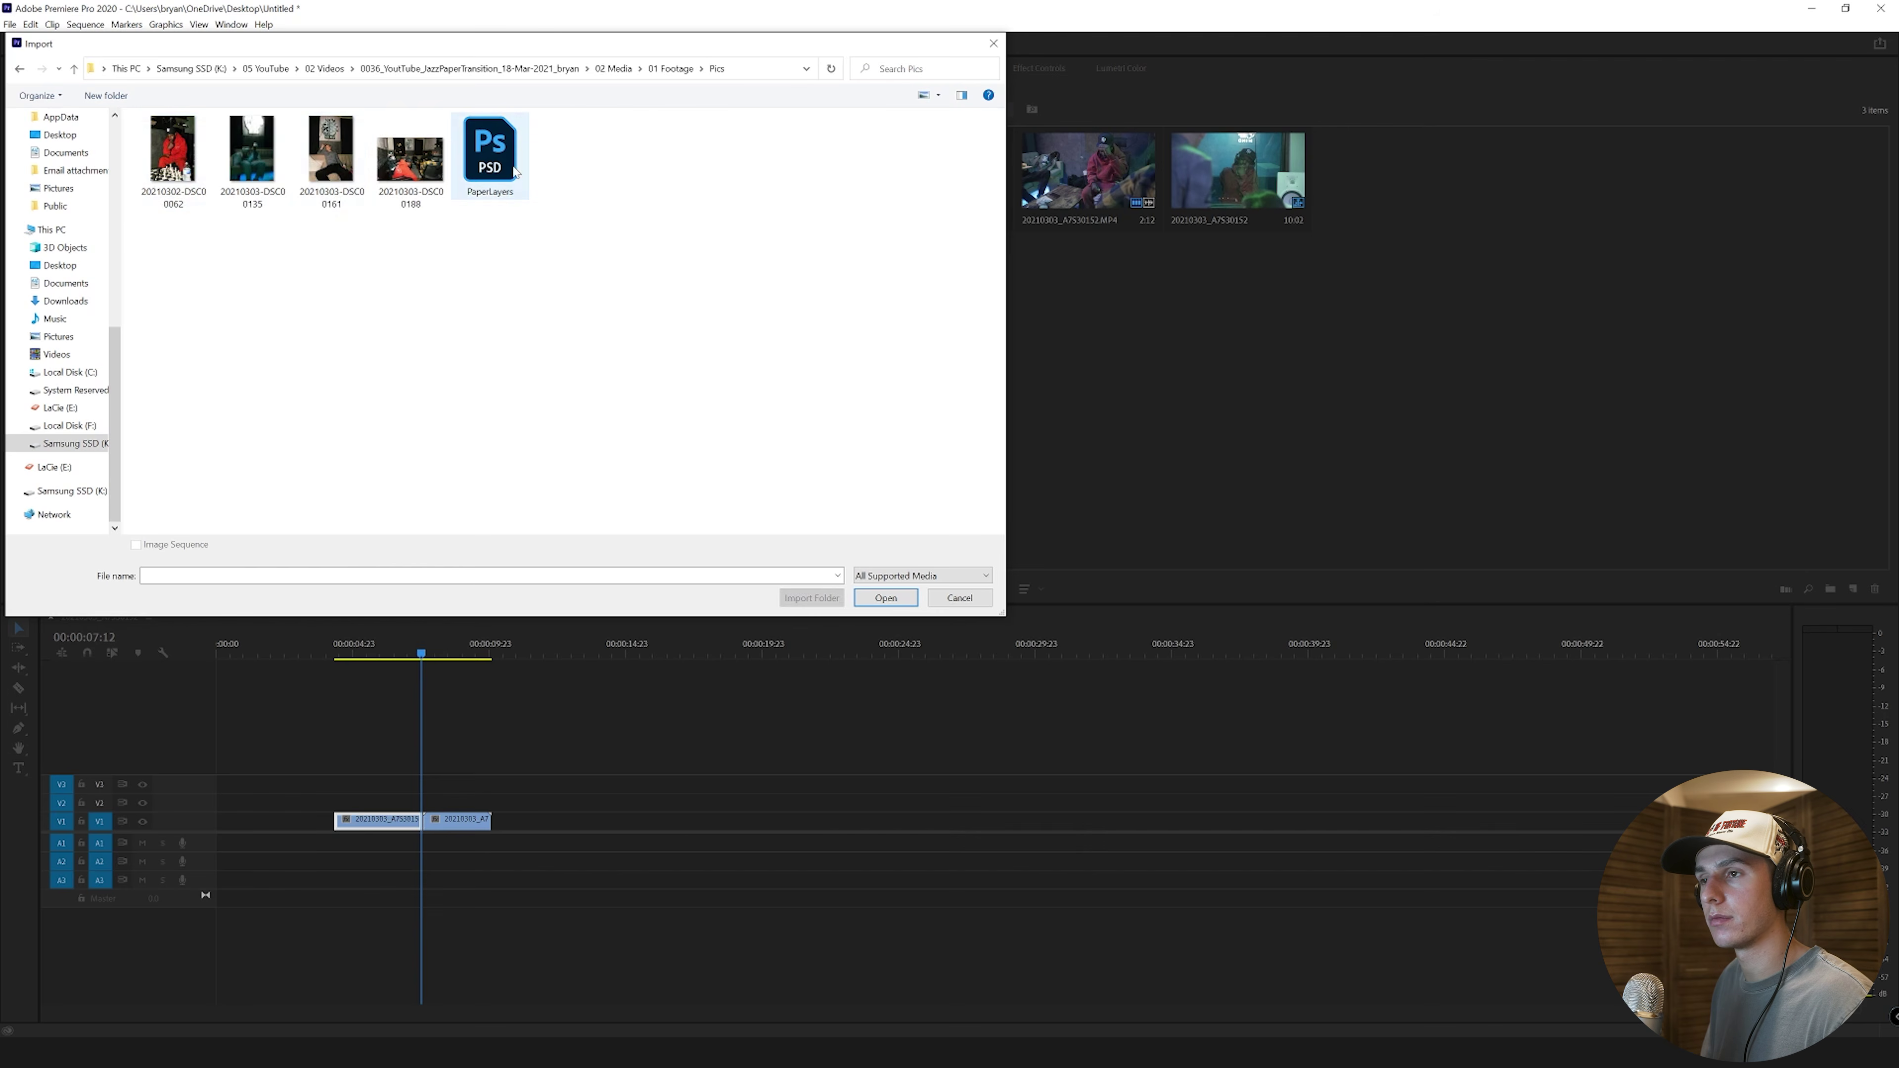
{"action": "double_click", "coordinate": [487, 169]}
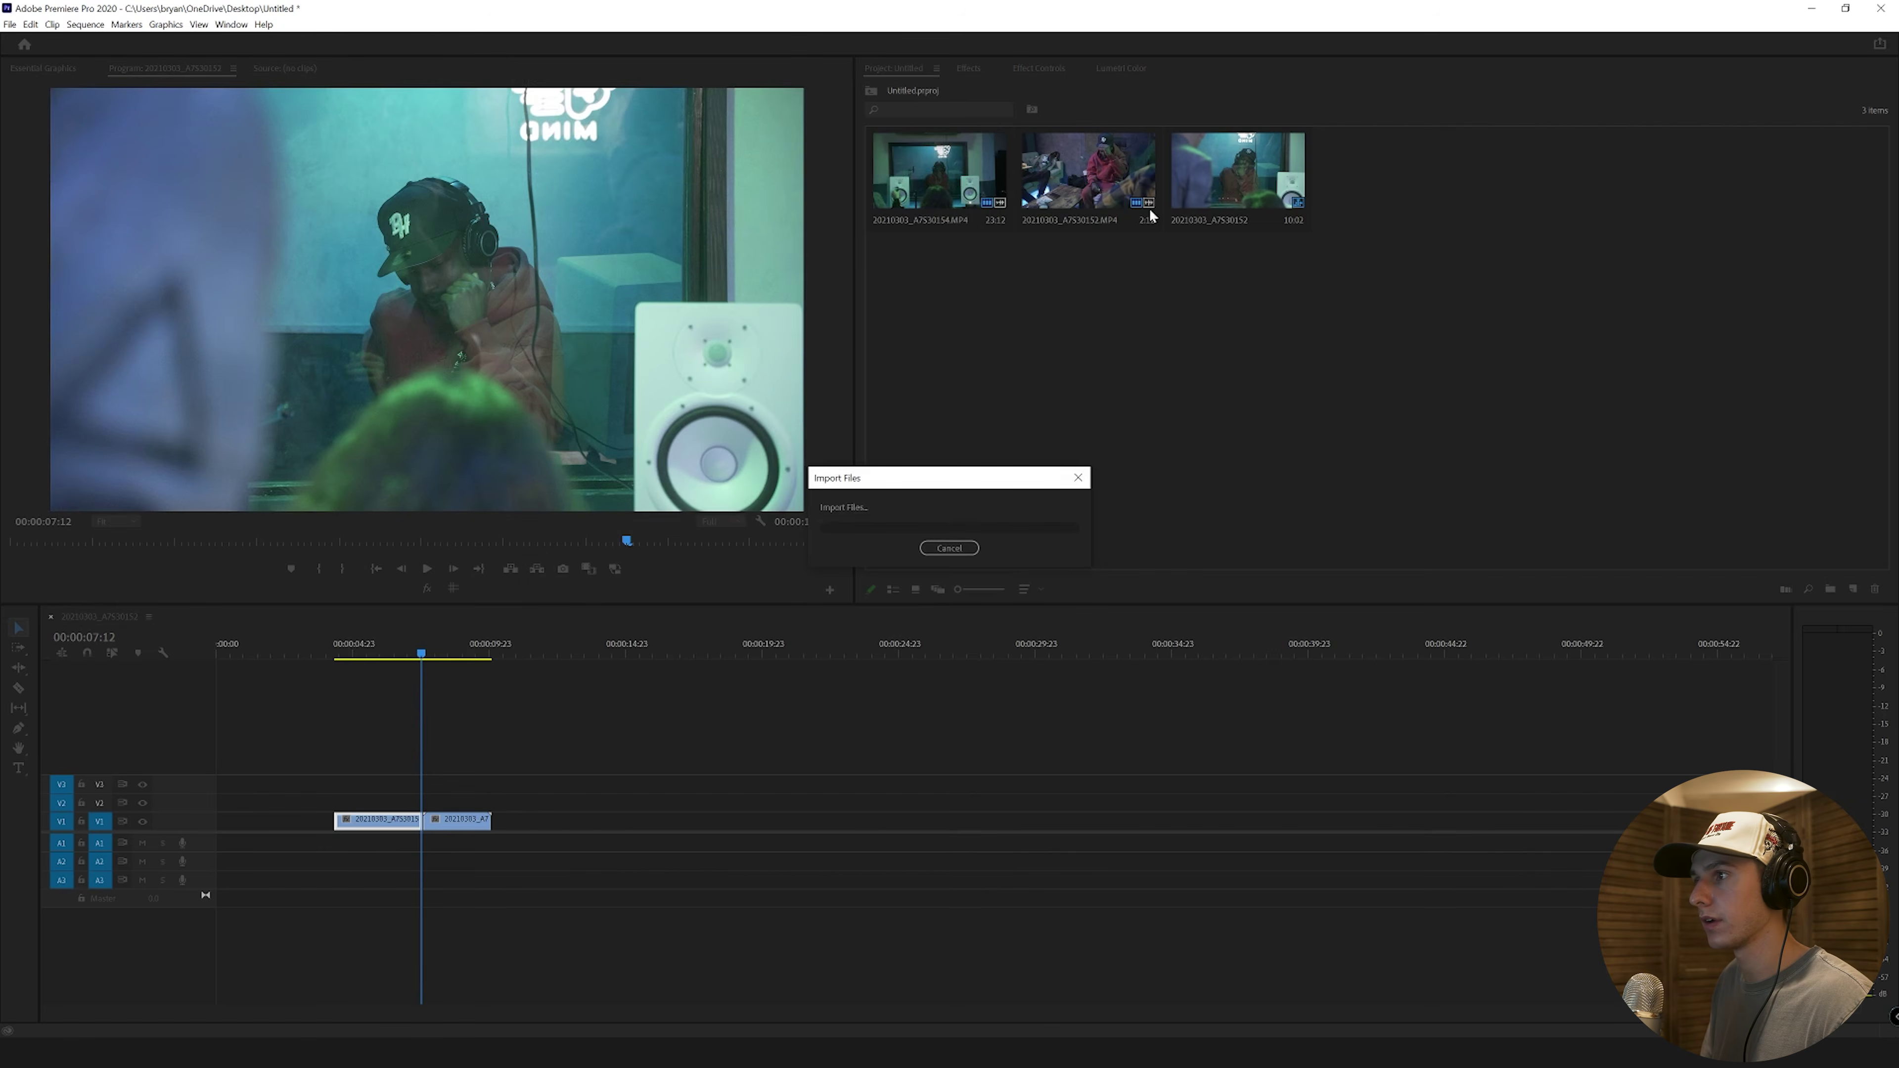
Step: Import the PaperLayers file as individual layers at document size, with only the finished paper and tape layers included
{"action": "left_click", "coordinate": [832, 398]}
{"action": "left_click", "coordinate": [835, 451]}
{"action": "scroll", "coordinate": [882, 493], "scroll_direction": "down", "scroll_amount": 3}
{"action": "scroll", "coordinate": [1037, 507], "scroll_direction": "down", "scroll_amount": 3}
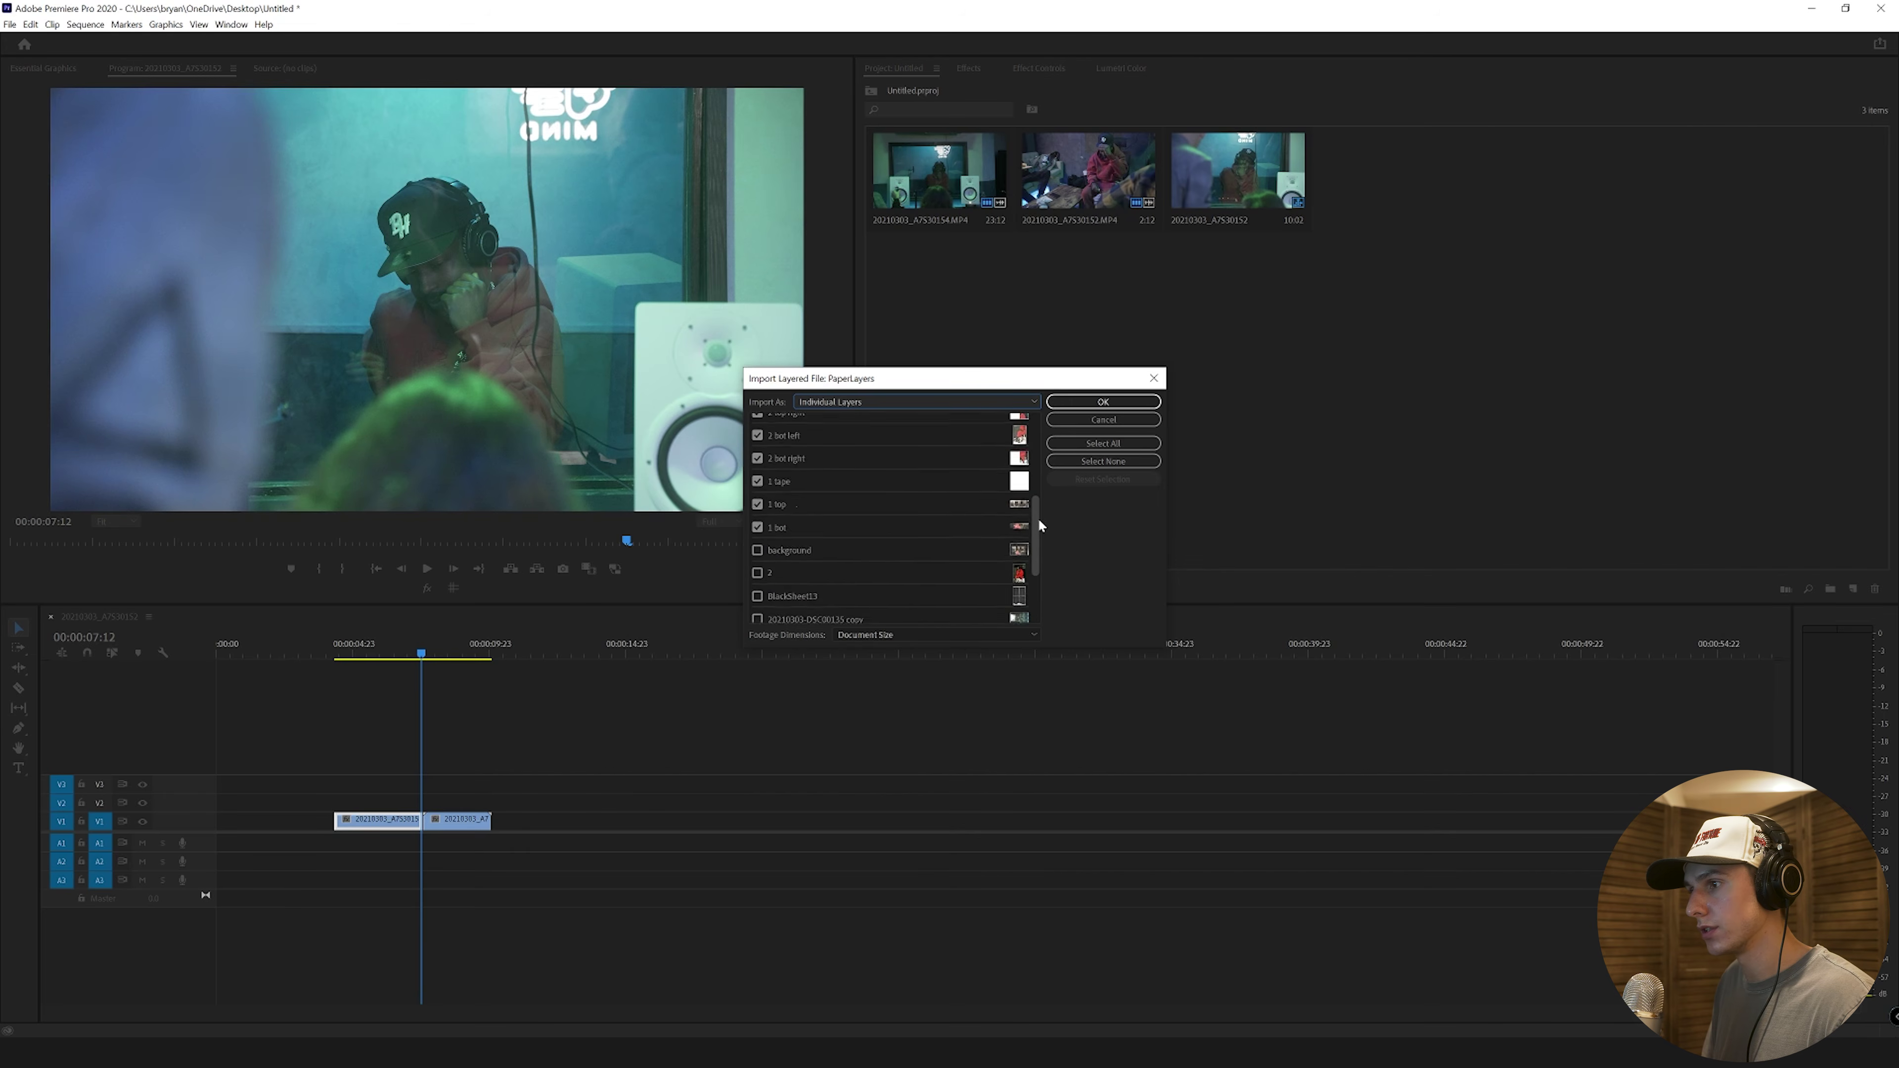
{"action": "scroll", "coordinate": [1032, 547], "scroll_direction": "down", "scroll_amount": 3}
{"action": "left_click_drag", "start_coordinate": [1031, 545], "coordinate": [1037, 433]}
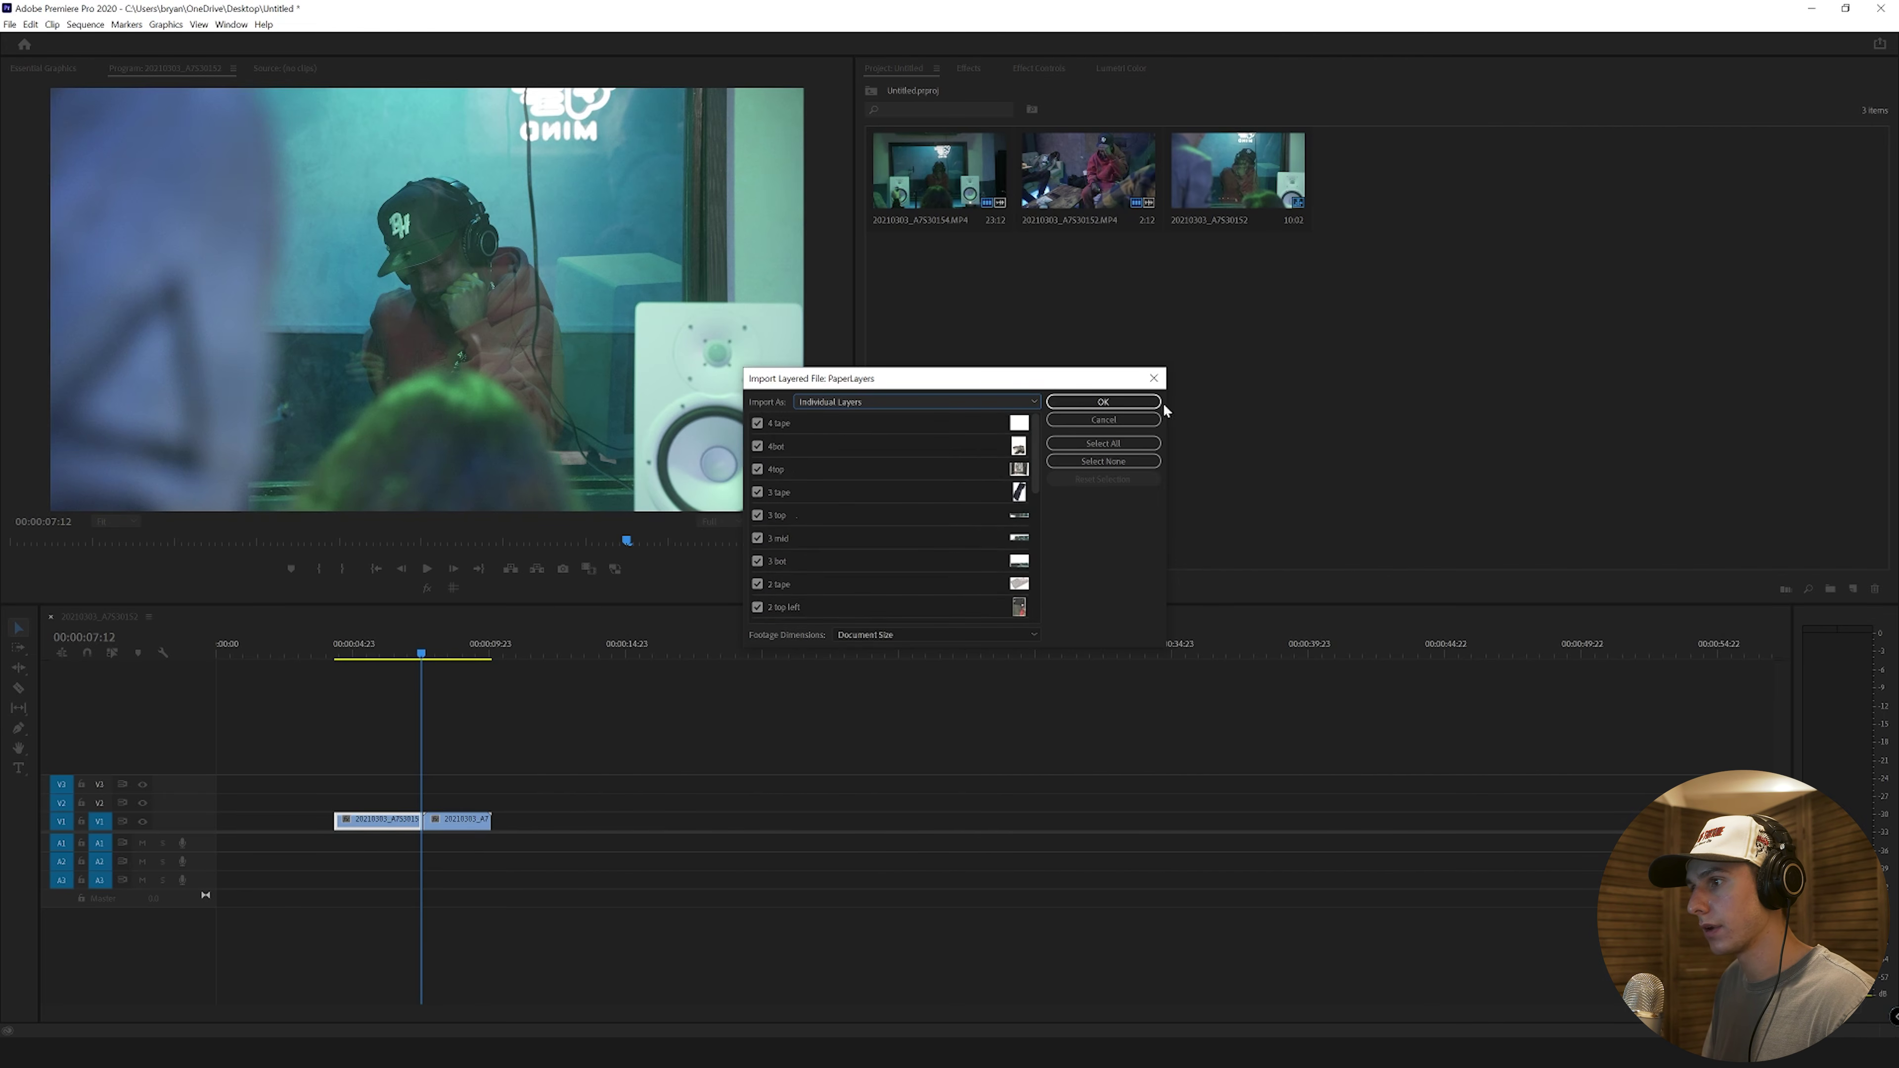
{"action": "left_click", "coordinate": [1103, 404]}
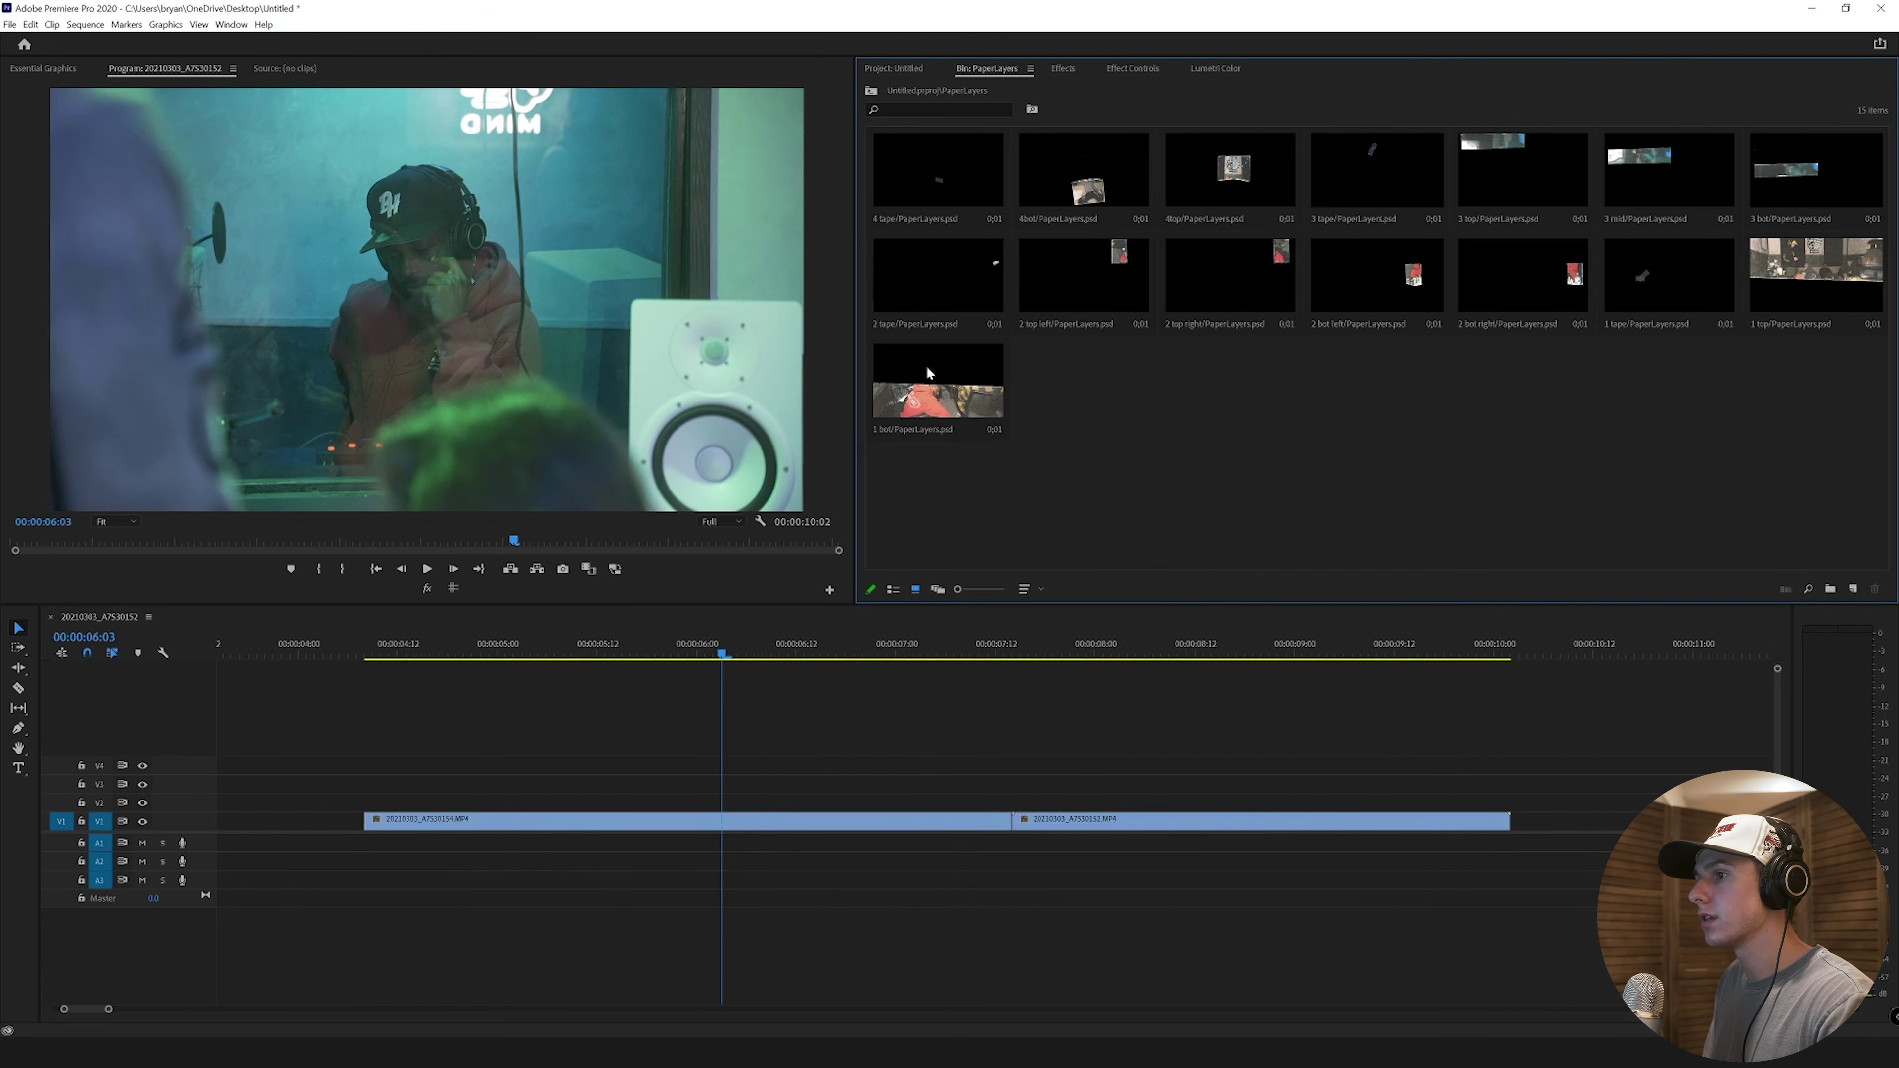
Step: Place the "1 bot" layer above the footage at 00:00:05:20 and extend it to the cut between the two clips
{"action": "left_click_drag", "start_coordinate": [927, 372], "coordinate": [667, 802]}
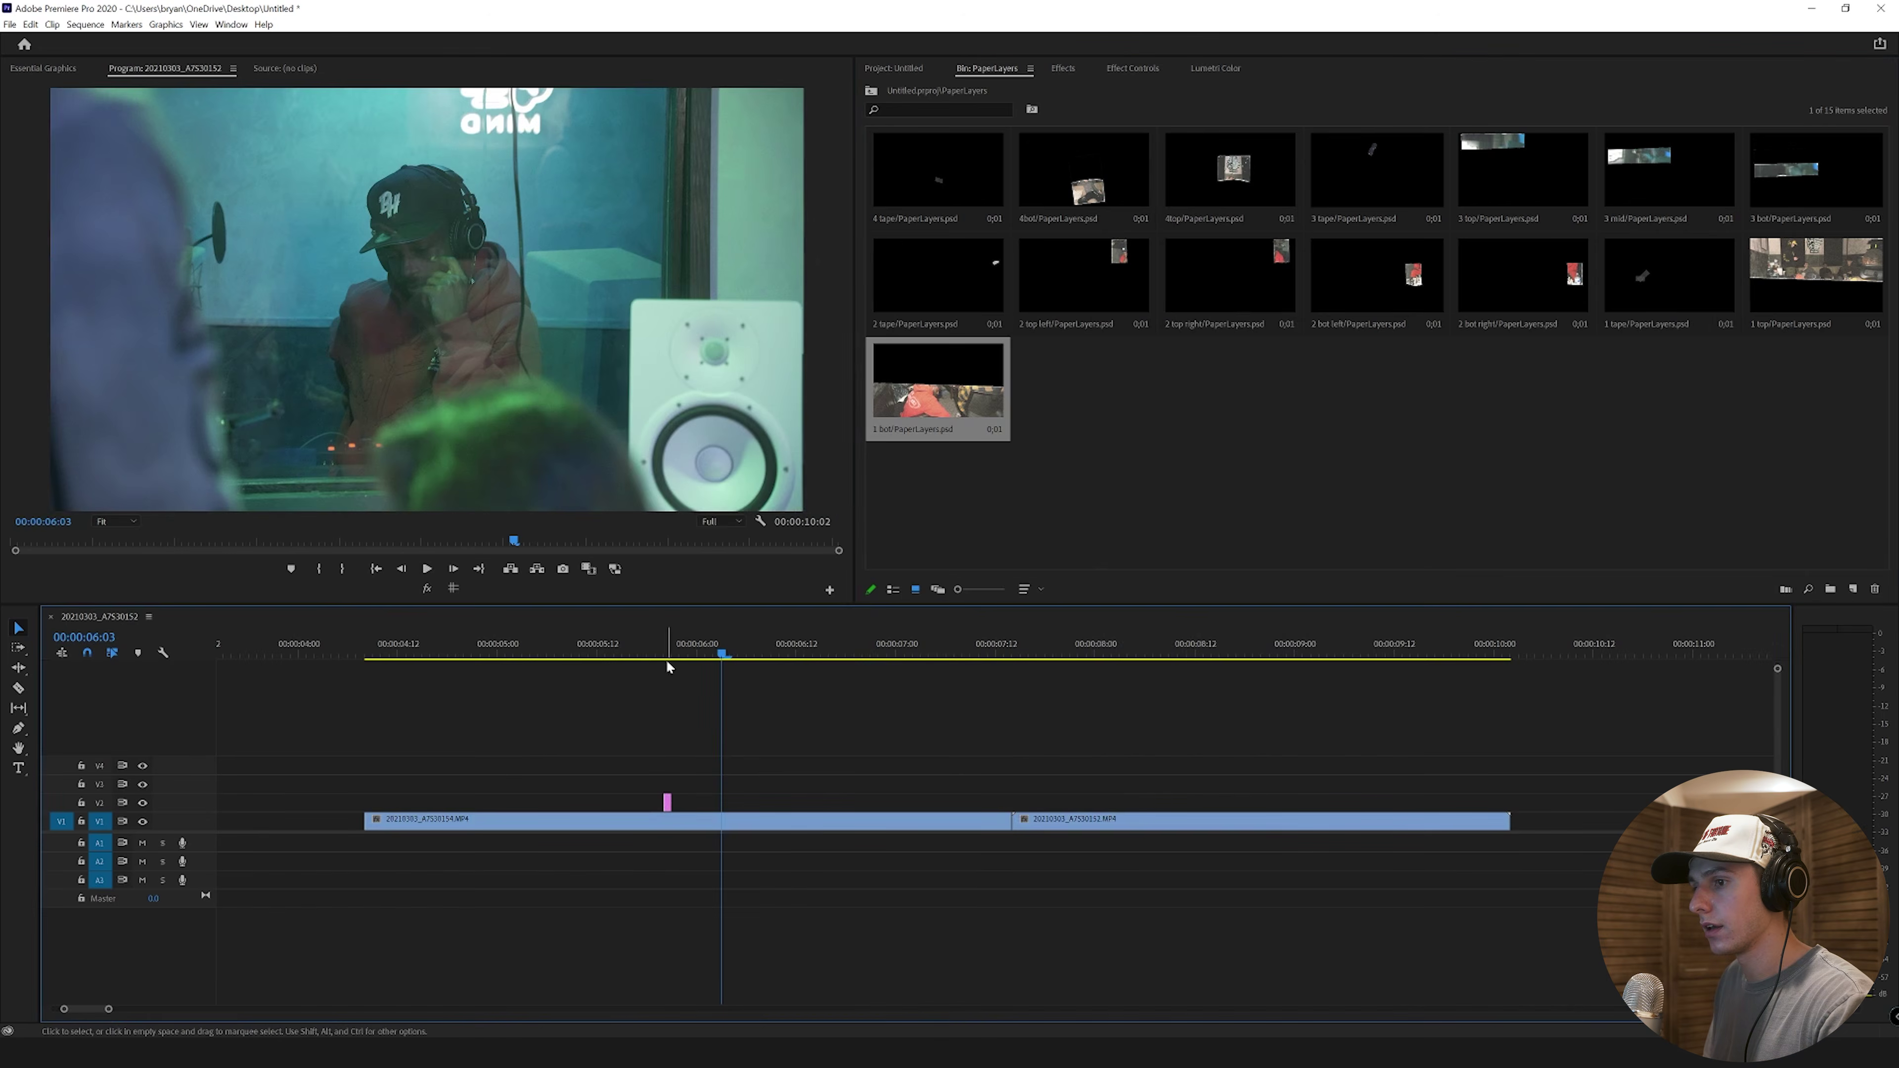
{"action": "left_click", "coordinate": [668, 666]}
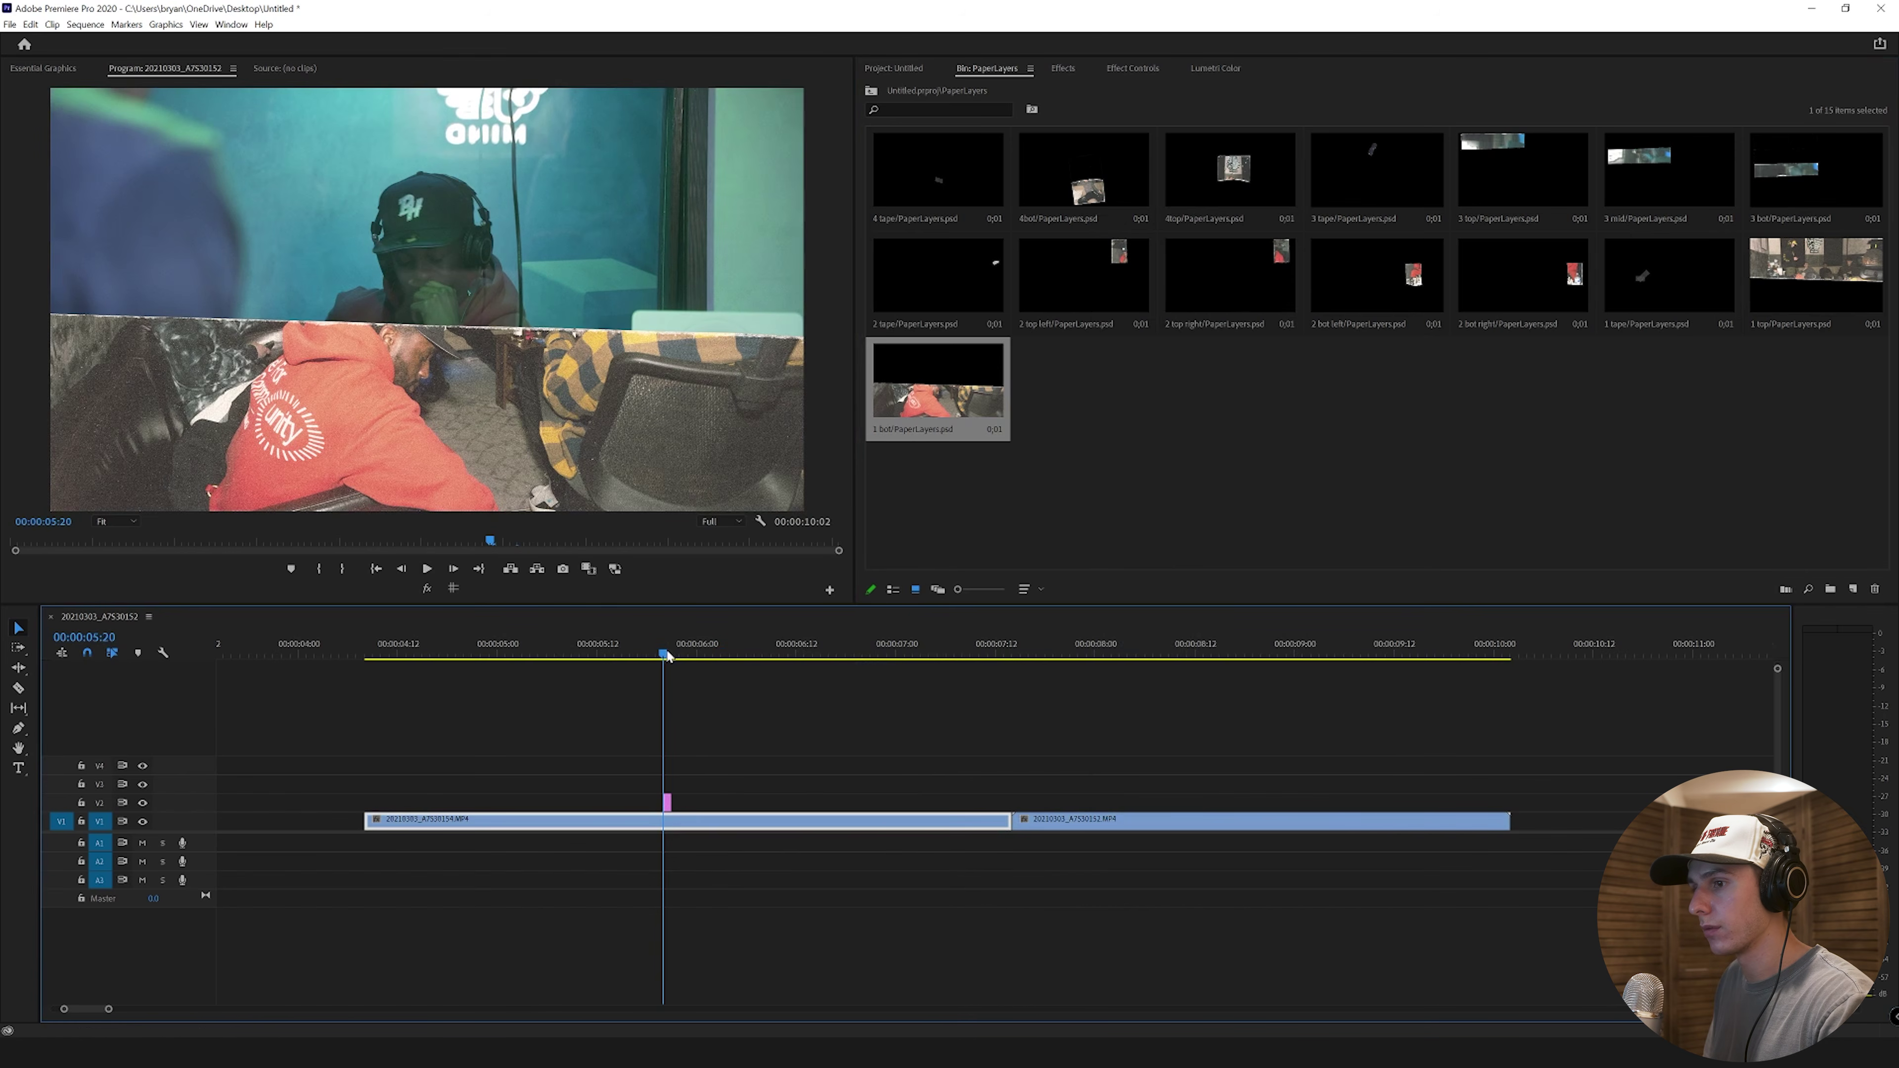
{"action": "left_click", "coordinate": [453, 569]}
{"action": "left_click", "coordinate": [453, 569]}
{"action": "left_click", "coordinate": [453, 568]}
{"action": "left_click_drag", "start_coordinate": [676, 801], "coordinate": [1011, 800]}
Step: Stack the "1 top" and "1 tape" layers on new tracks from 00:00:05:23 to the cut
{"action": "left_click_drag", "start_coordinate": [1828, 280], "coordinate": [1011, 782]}
{"action": "left_click", "coordinate": [452, 568]}
{"action": "left_click", "coordinate": [453, 569]}
{"action": "left_click", "coordinate": [453, 568]}
{"action": "left_click_drag", "start_coordinate": [1660, 294], "coordinate": [1012, 764]}
{"action": "mouse_move", "coordinate": [710, 658]}
{"action": "left_mouse_down"}
{"action": "mouse_move", "coordinate": [670, 658]}
{"action": "mouse_move", "coordinate": [695, 665]}
{"action": "left_mouse_up"}
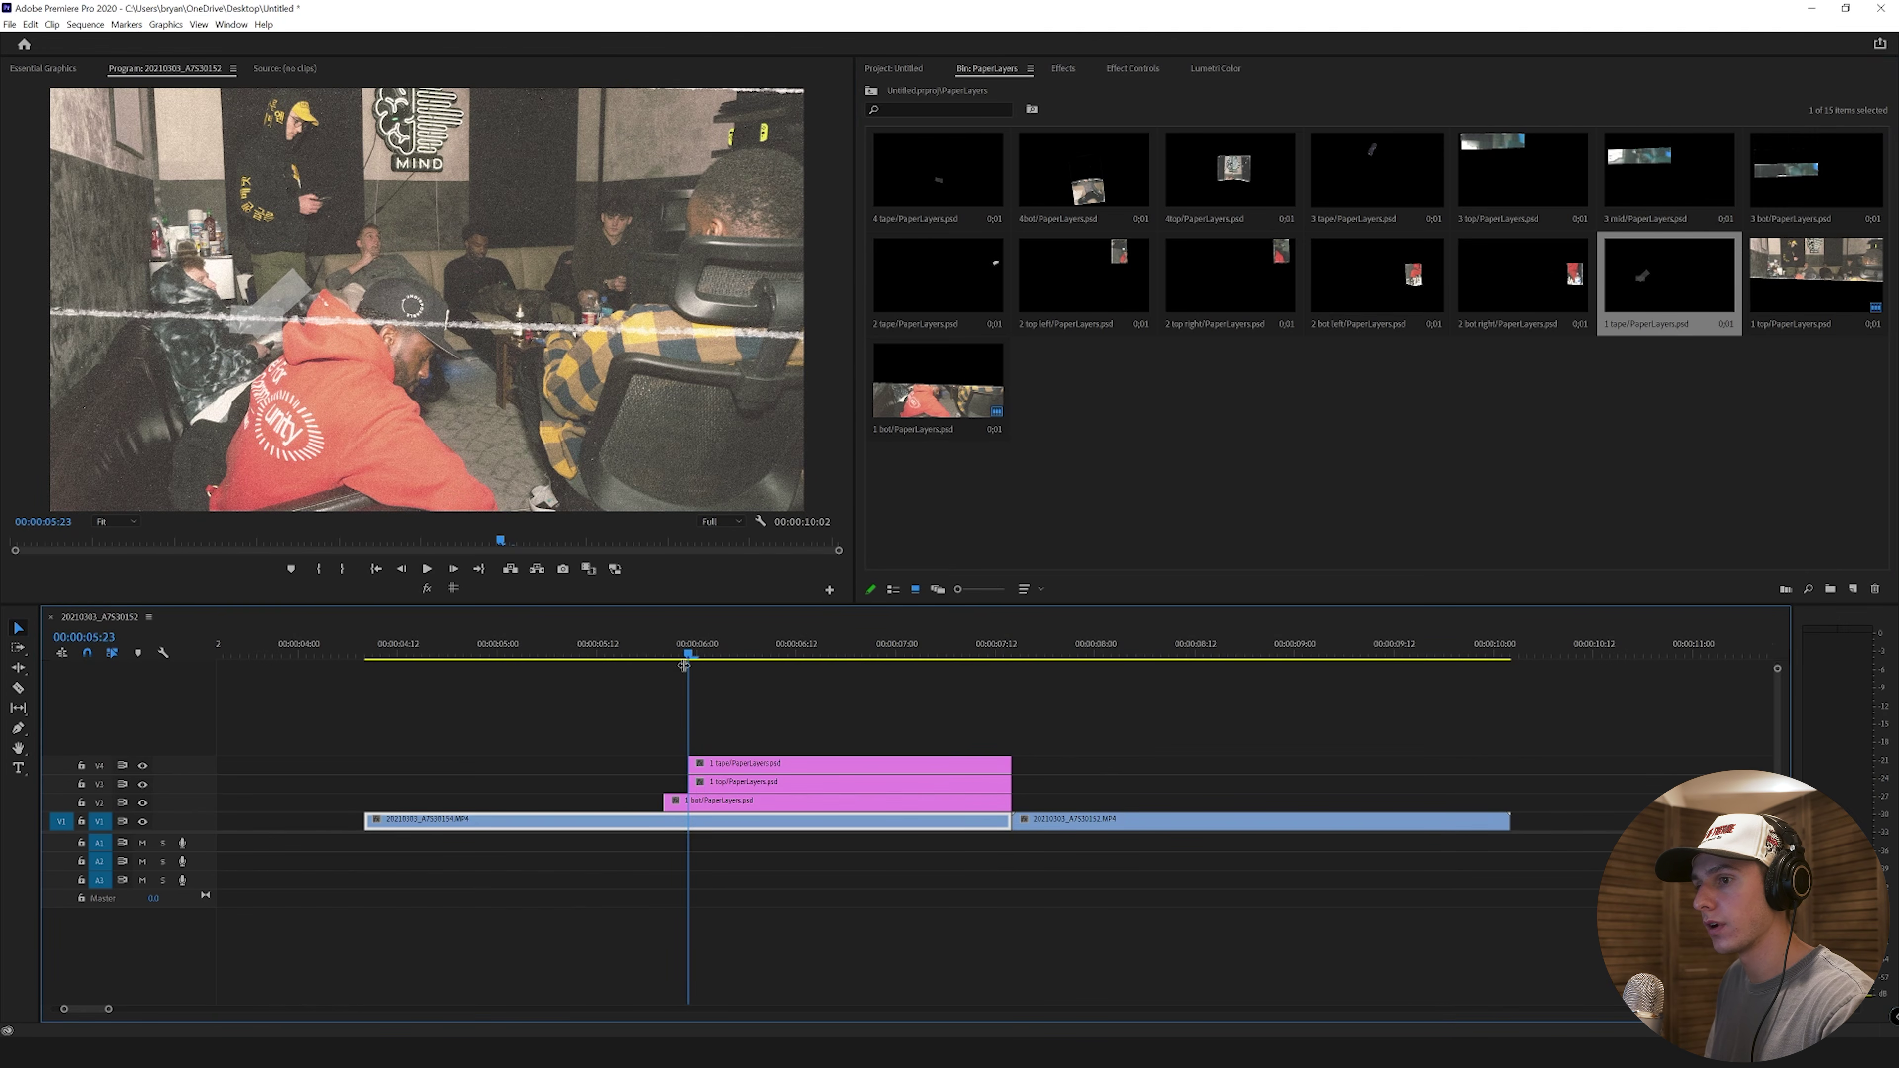
Step: Try a later start for the "1 tape" clip and undo the change
{"action": "left_click", "coordinate": [452, 569]}
{"action": "left_click_drag", "start_coordinate": [685, 767], "coordinate": [704, 766]}
{"action": "mouse_move", "coordinate": [659, 658]}
{"action": "left_mouse_down"}
{"action": "mouse_move", "coordinate": [711, 663]}
{"action": "mouse_move", "coordinate": [688, 665]}
{"action": "left_mouse_up"}
{"action": "key", "text": "ctrl+z"}
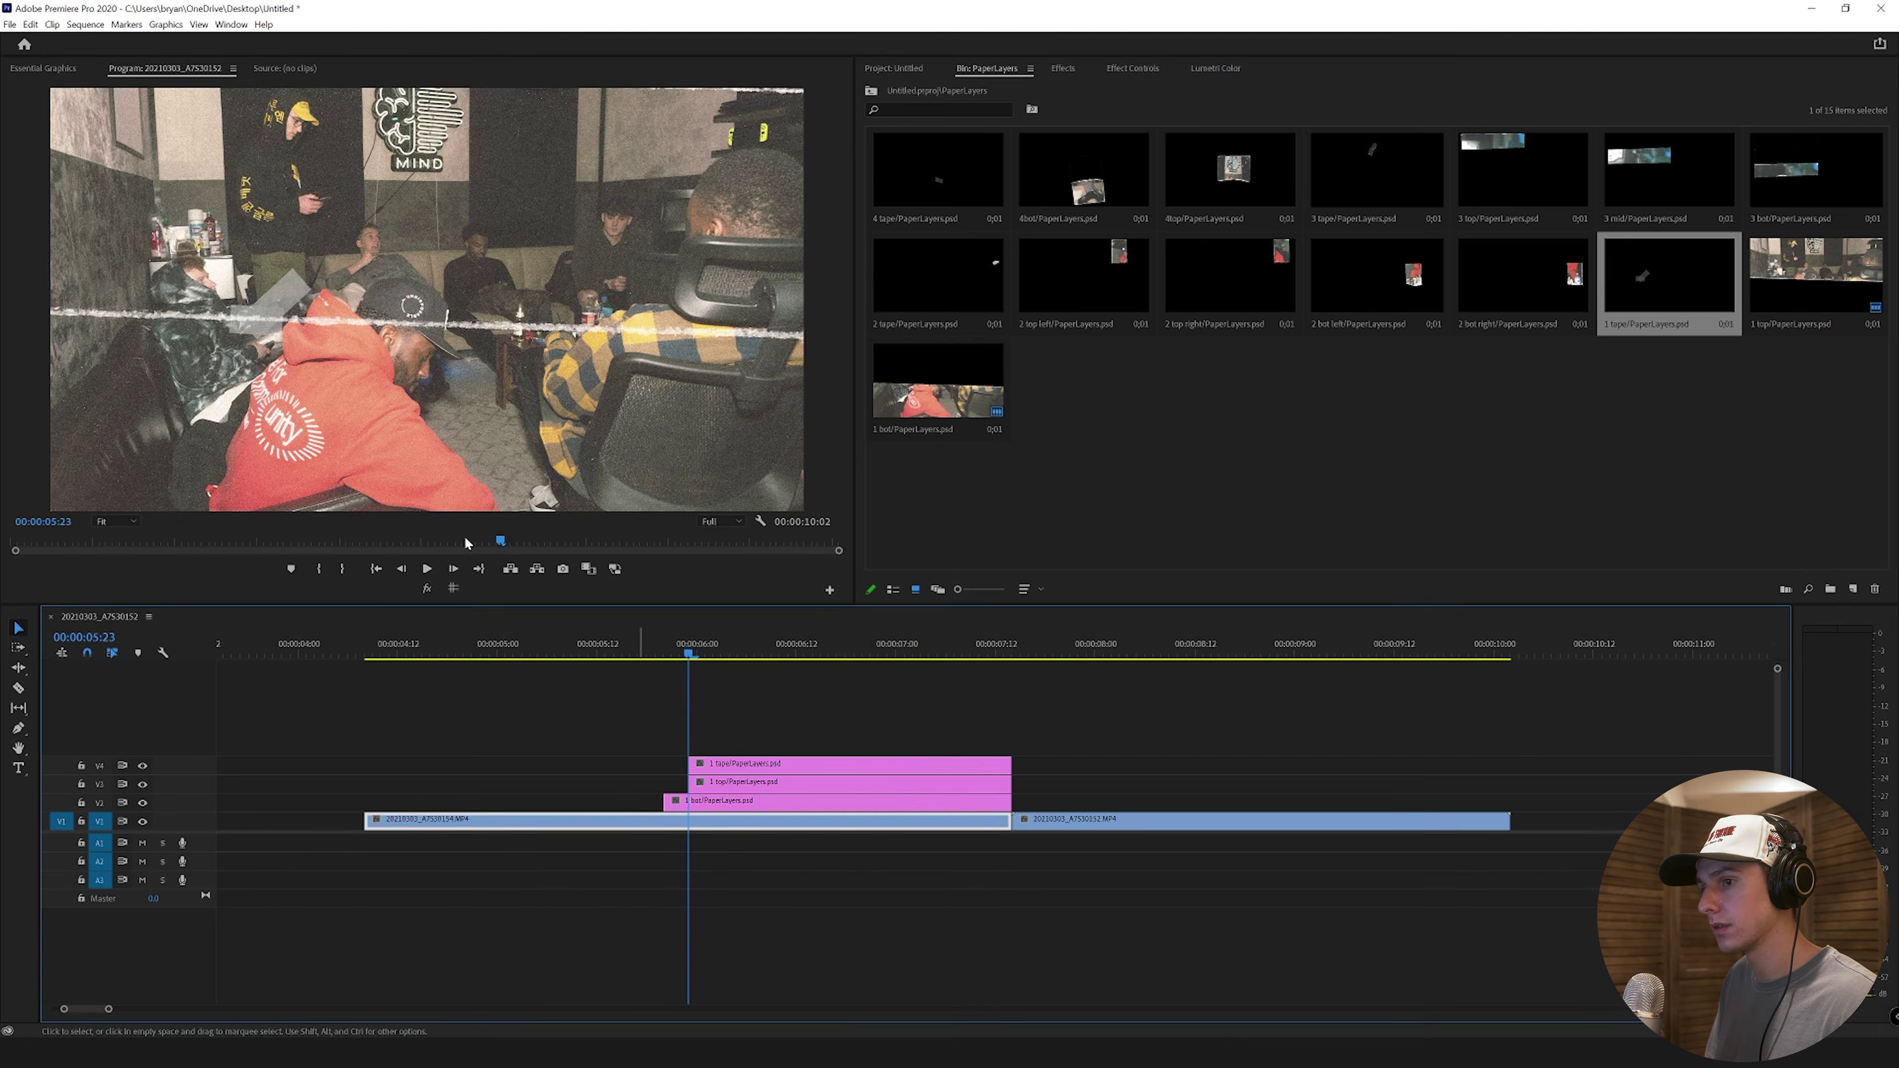
Step: Stack "2 bot right" from 00:00:06:02 and "2 bot left" from 00:00:06:04 on new tracks, both extended to the cut
{"action": "left_click", "coordinate": [456, 569]}
{"action": "left_click", "coordinate": [456, 569]}
{"action": "left_click", "coordinate": [456, 569]}
{"action": "left_click_drag", "start_coordinate": [1538, 275], "coordinate": [722, 744]}
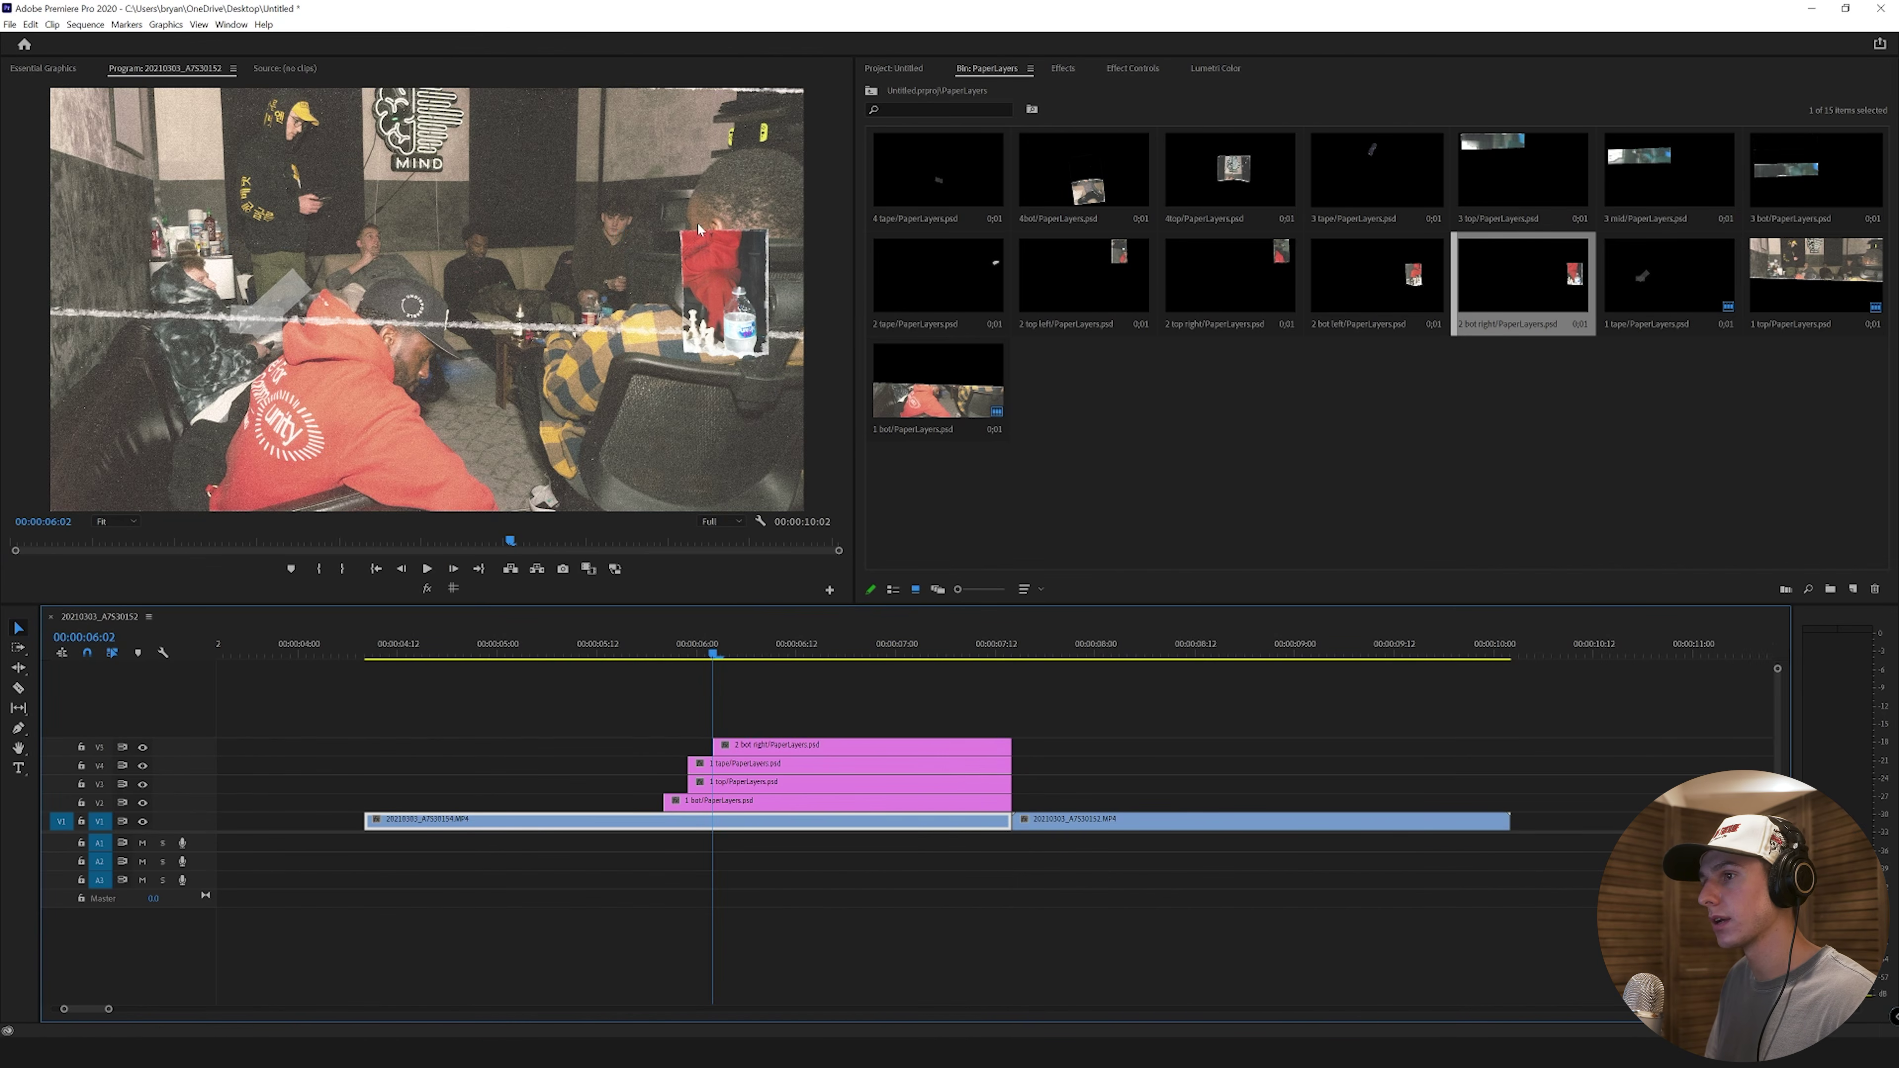
{"action": "key", "text": "Right"}
{"action": "key", "text": "Right"}
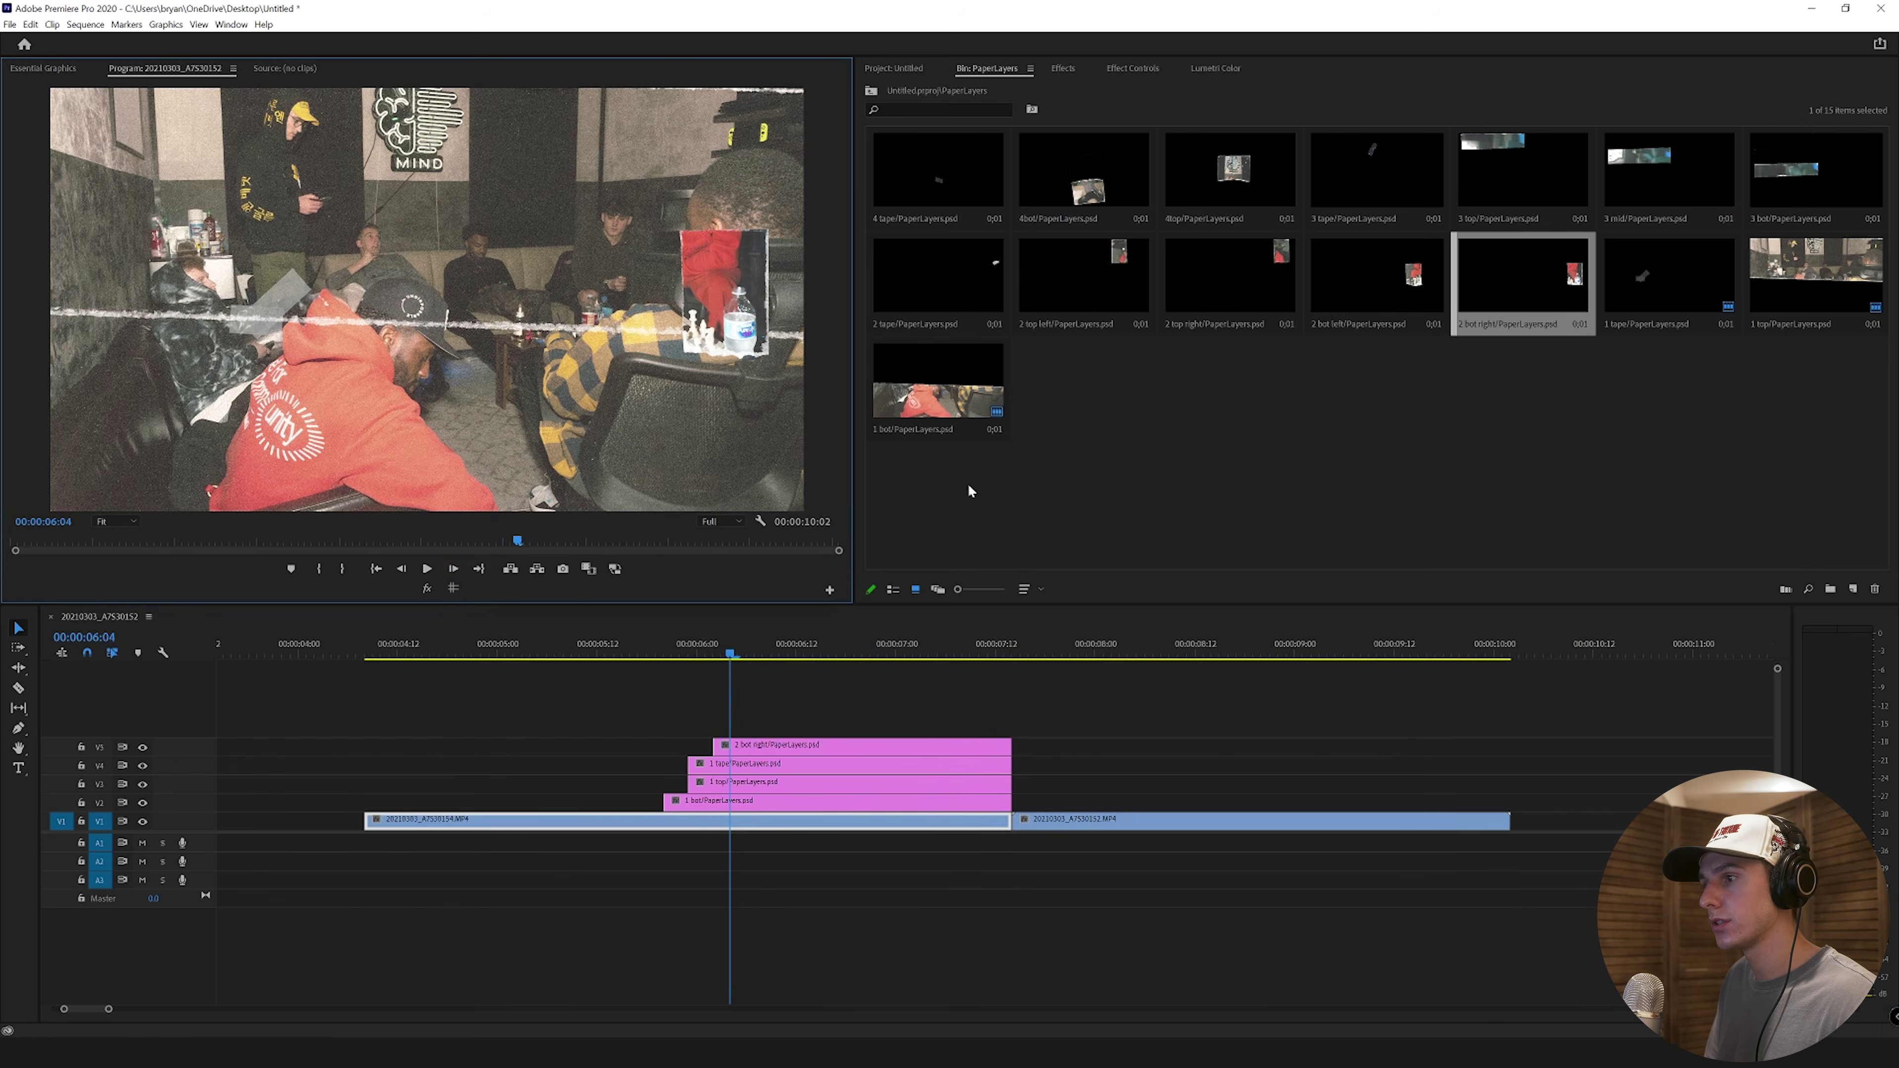
{"action": "left_click_drag", "start_coordinate": [1394, 295], "coordinate": [737, 728]}
{"action": "left_click_drag", "start_coordinate": [1012, 729], "coordinate": [1012, 730]}
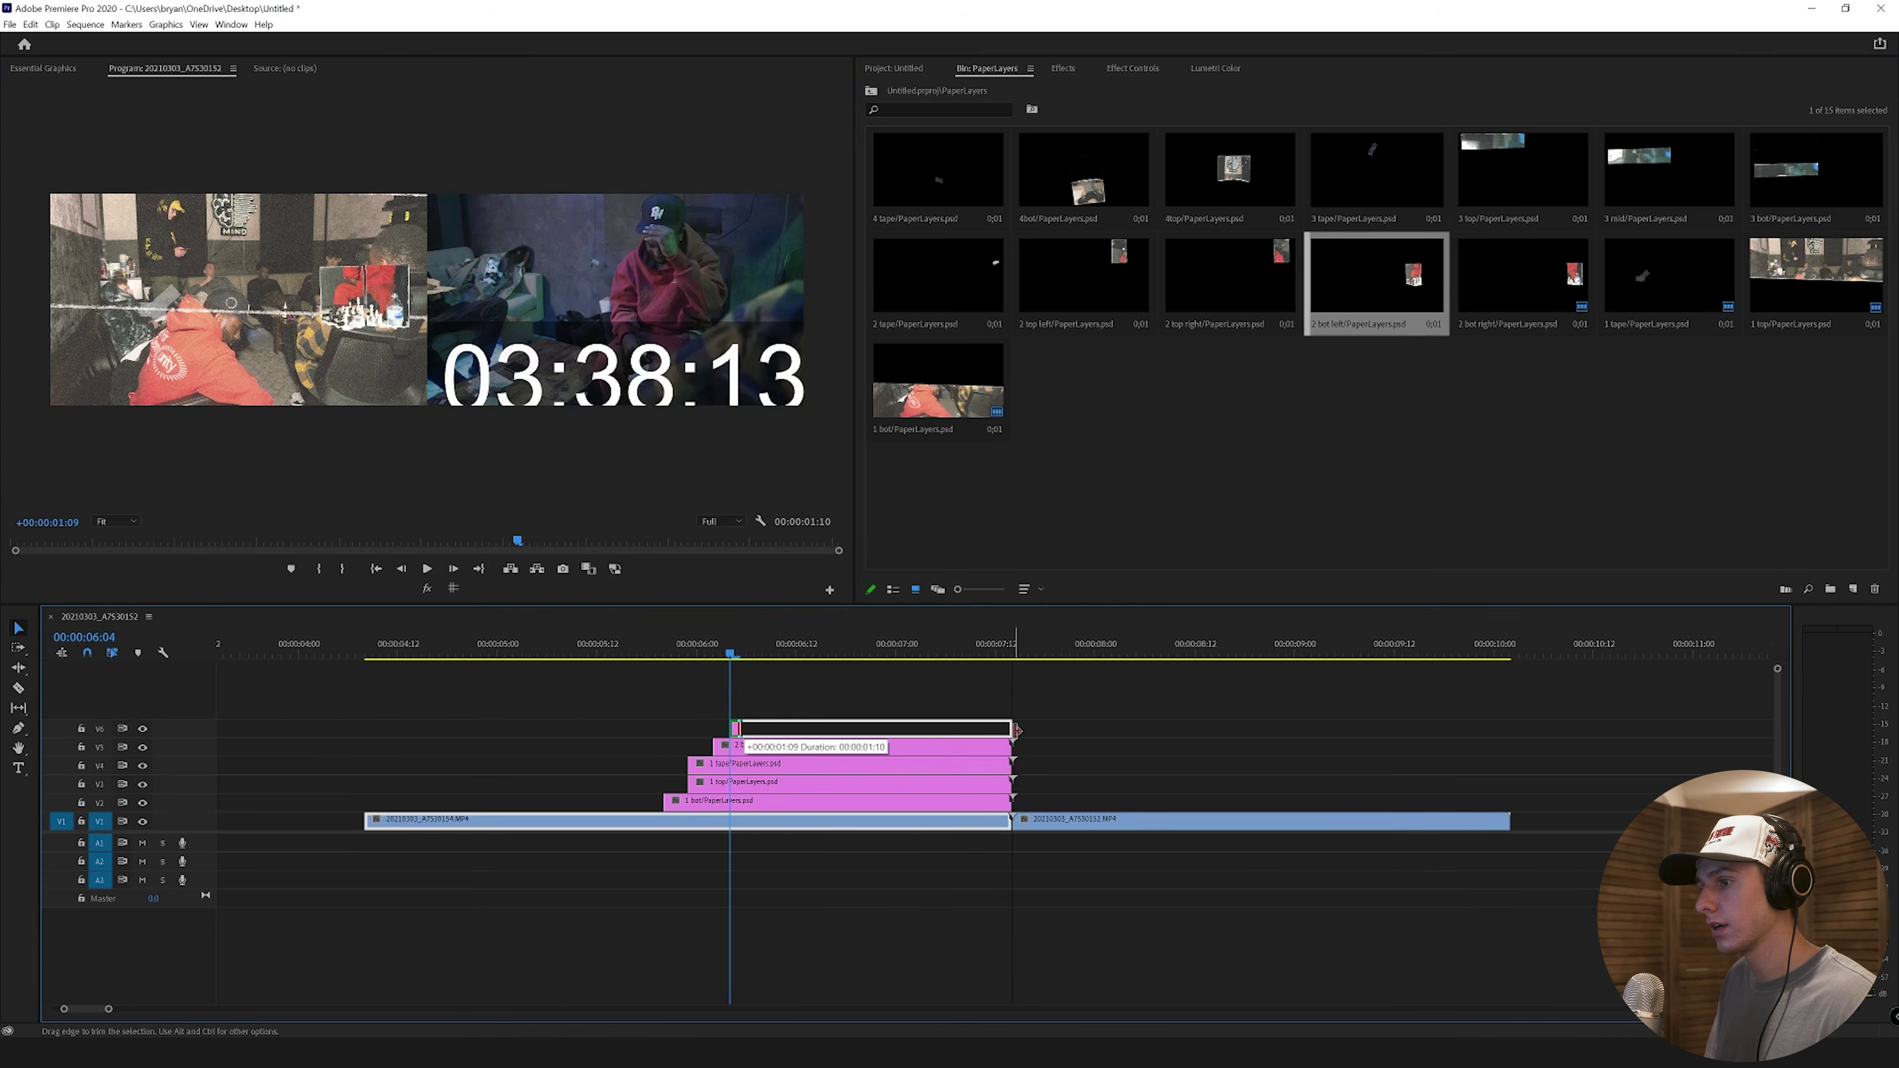
Step: Stack "2 top right" and "2 tape" on new tracks, starting two frames after "2 bot left" and ending at the cut
{"action": "left_click", "coordinate": [453, 569]}
{"action": "left_click", "coordinate": [453, 569]}
{"action": "left_click_drag", "start_coordinate": [1229, 280], "coordinate": [1011, 709]}
{"action": "left_click_drag", "start_coordinate": [981, 288], "coordinate": [1013, 689]}
Step: Add the "2 top left" layer on a new track from 00:00:06:08 to the cut and preview the sequence
{"action": "left_click_drag", "start_coordinate": [1093, 271], "coordinate": [766, 673]}
{"action": "left_click", "coordinate": [453, 569]}
{"action": "left_click", "coordinate": [453, 569]}
{"action": "left_click_drag", "start_coordinate": [771, 673], "coordinate": [1011, 673]}
{"action": "left_click_drag", "start_coordinate": [619, 653], "coordinate": [766, 656]}
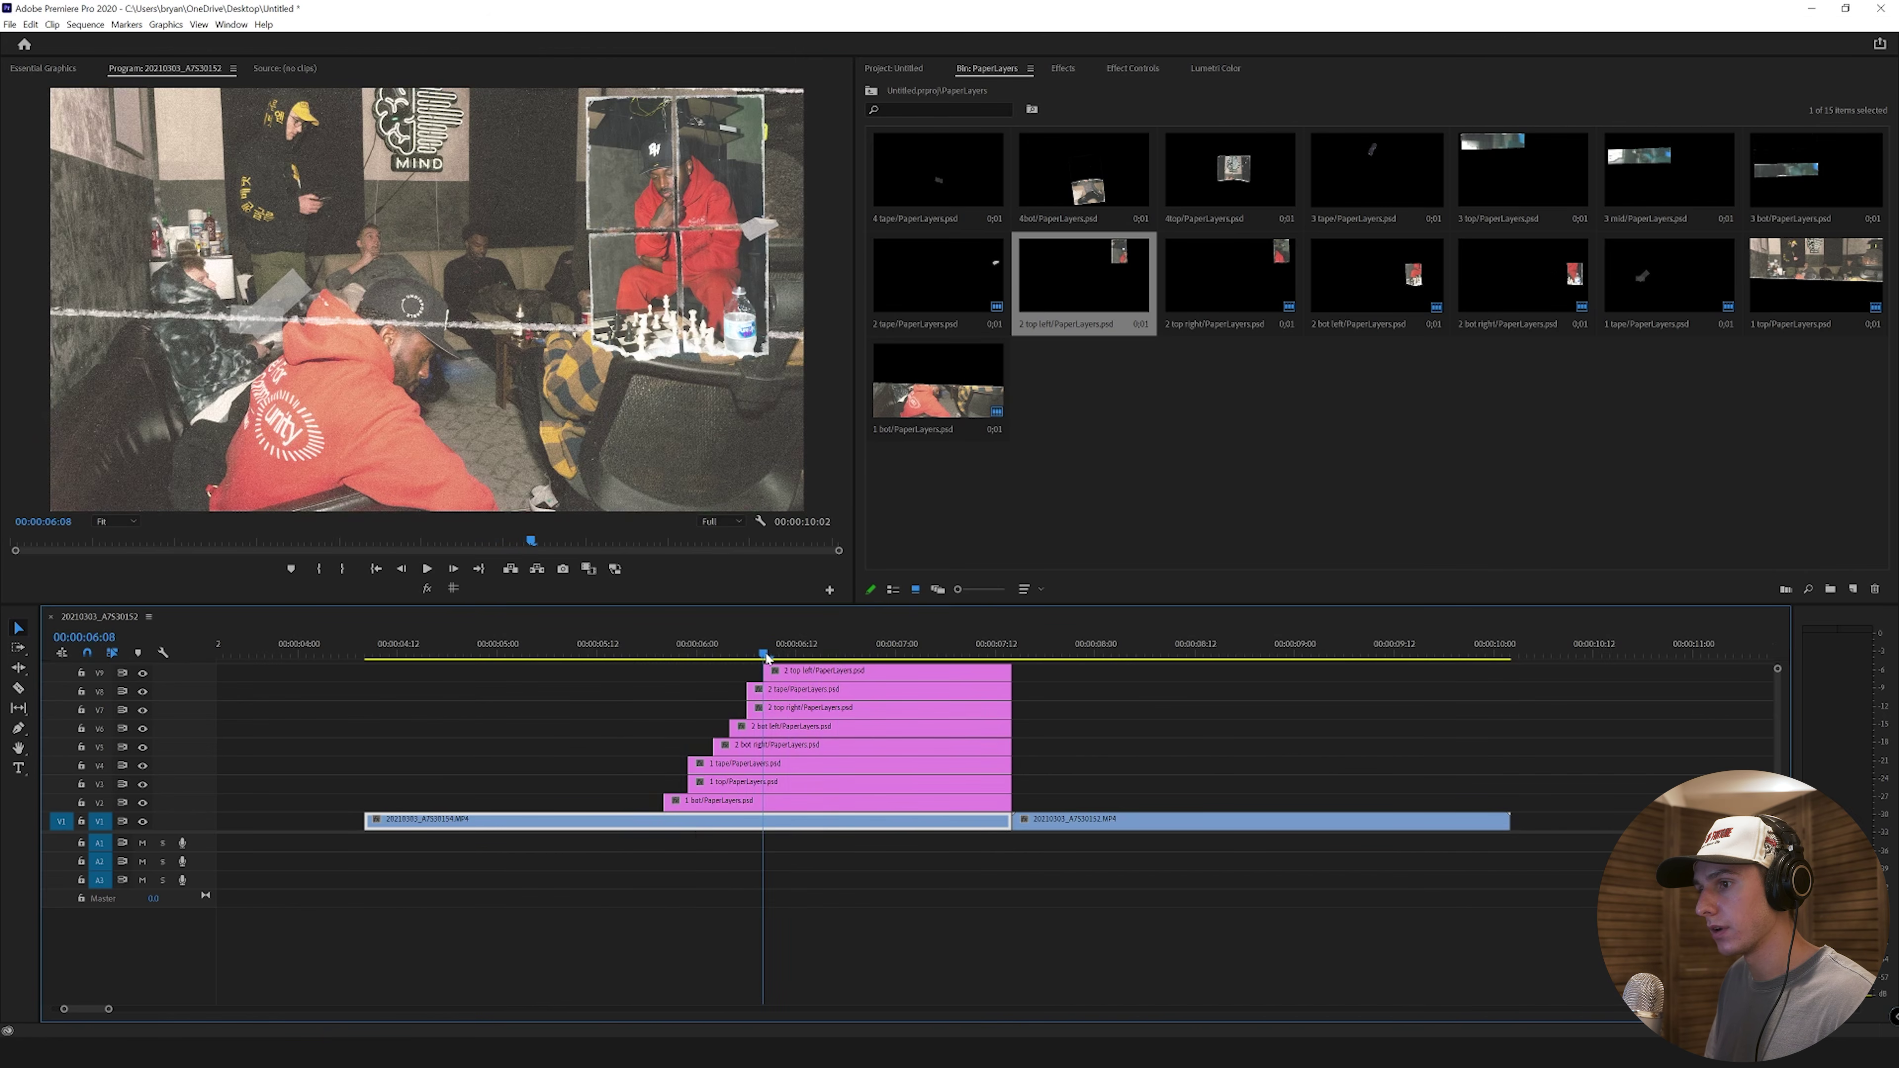
Step: Add the "3 top" layer on a new track from 00:00:06:11 to the cut
{"action": "left_click", "coordinate": [453, 569]}
{"action": "left_click", "coordinate": [453, 569]}
{"action": "left_click", "coordinate": [453, 569]}
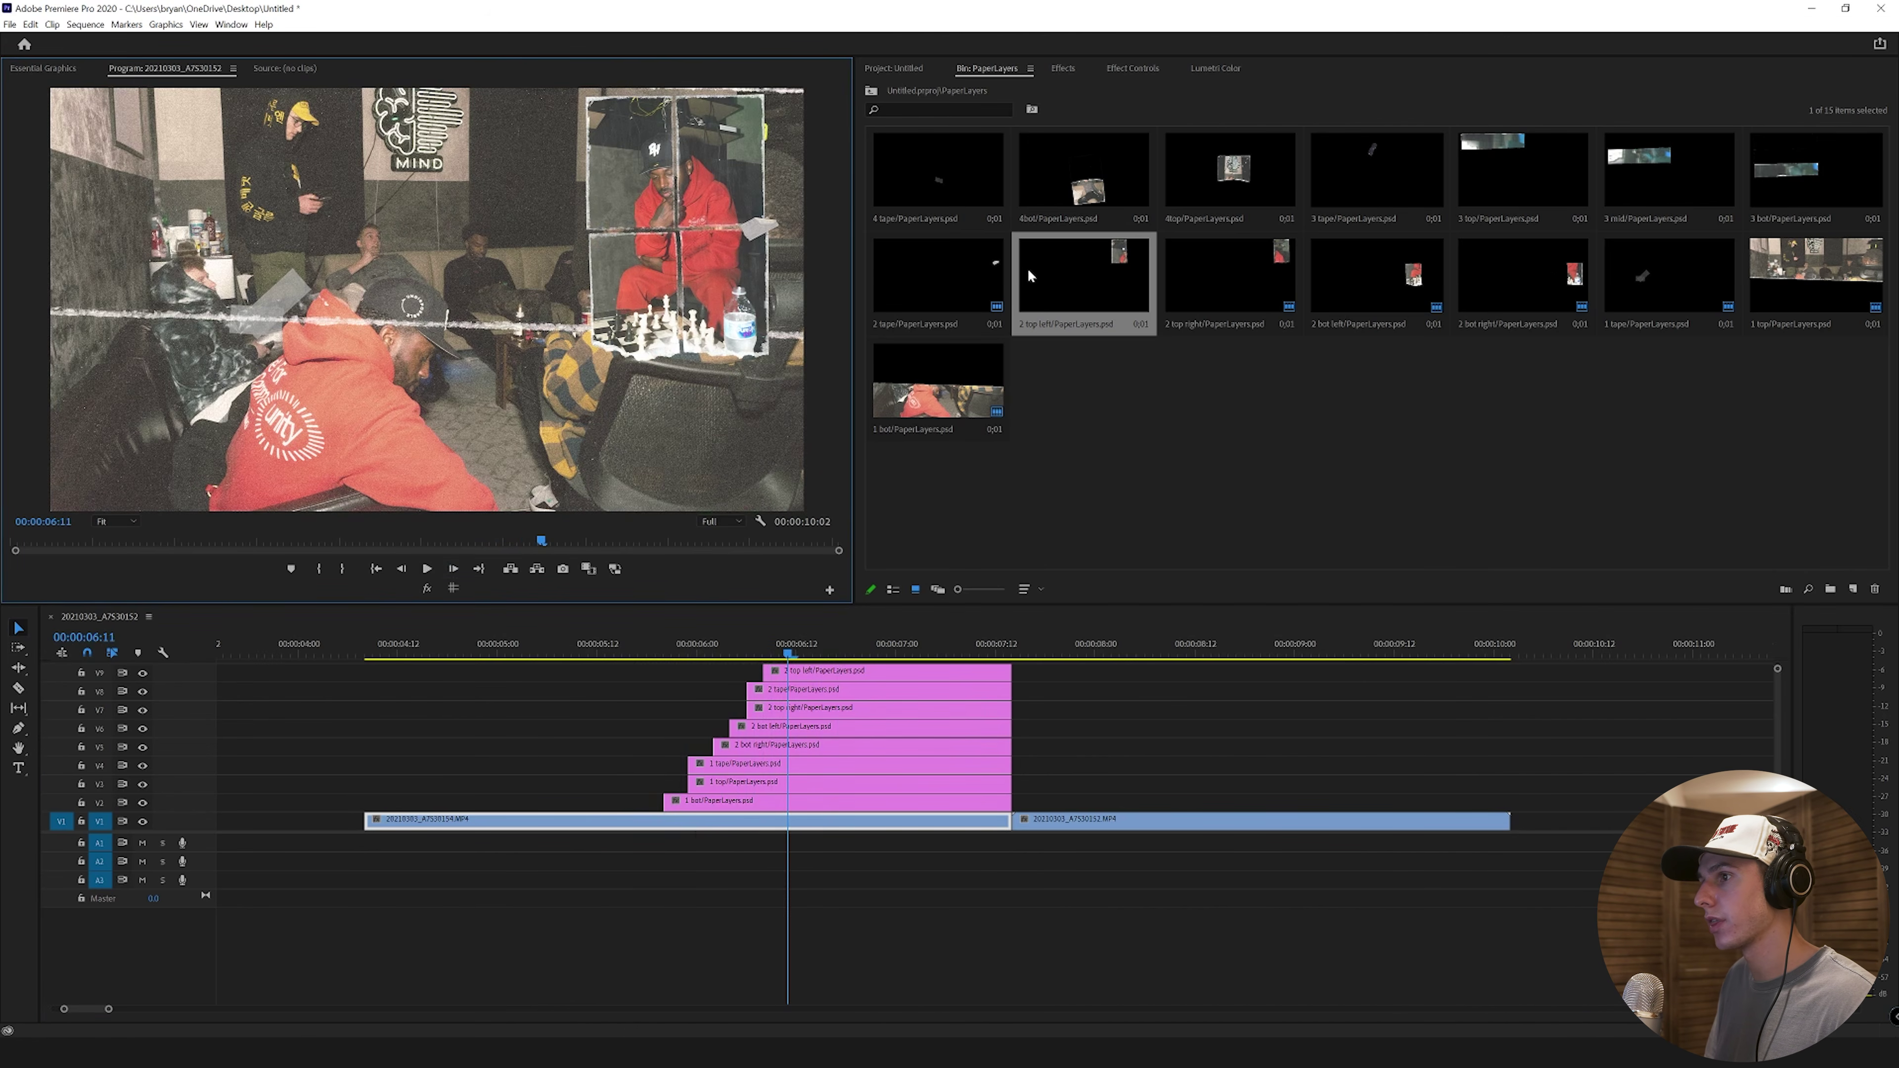
{"action": "left_click_drag", "start_coordinate": [1777, 699], "coordinate": [1777, 695]}
{"action": "left_click_drag", "start_coordinate": [1523, 170], "coordinate": [925, 734]}
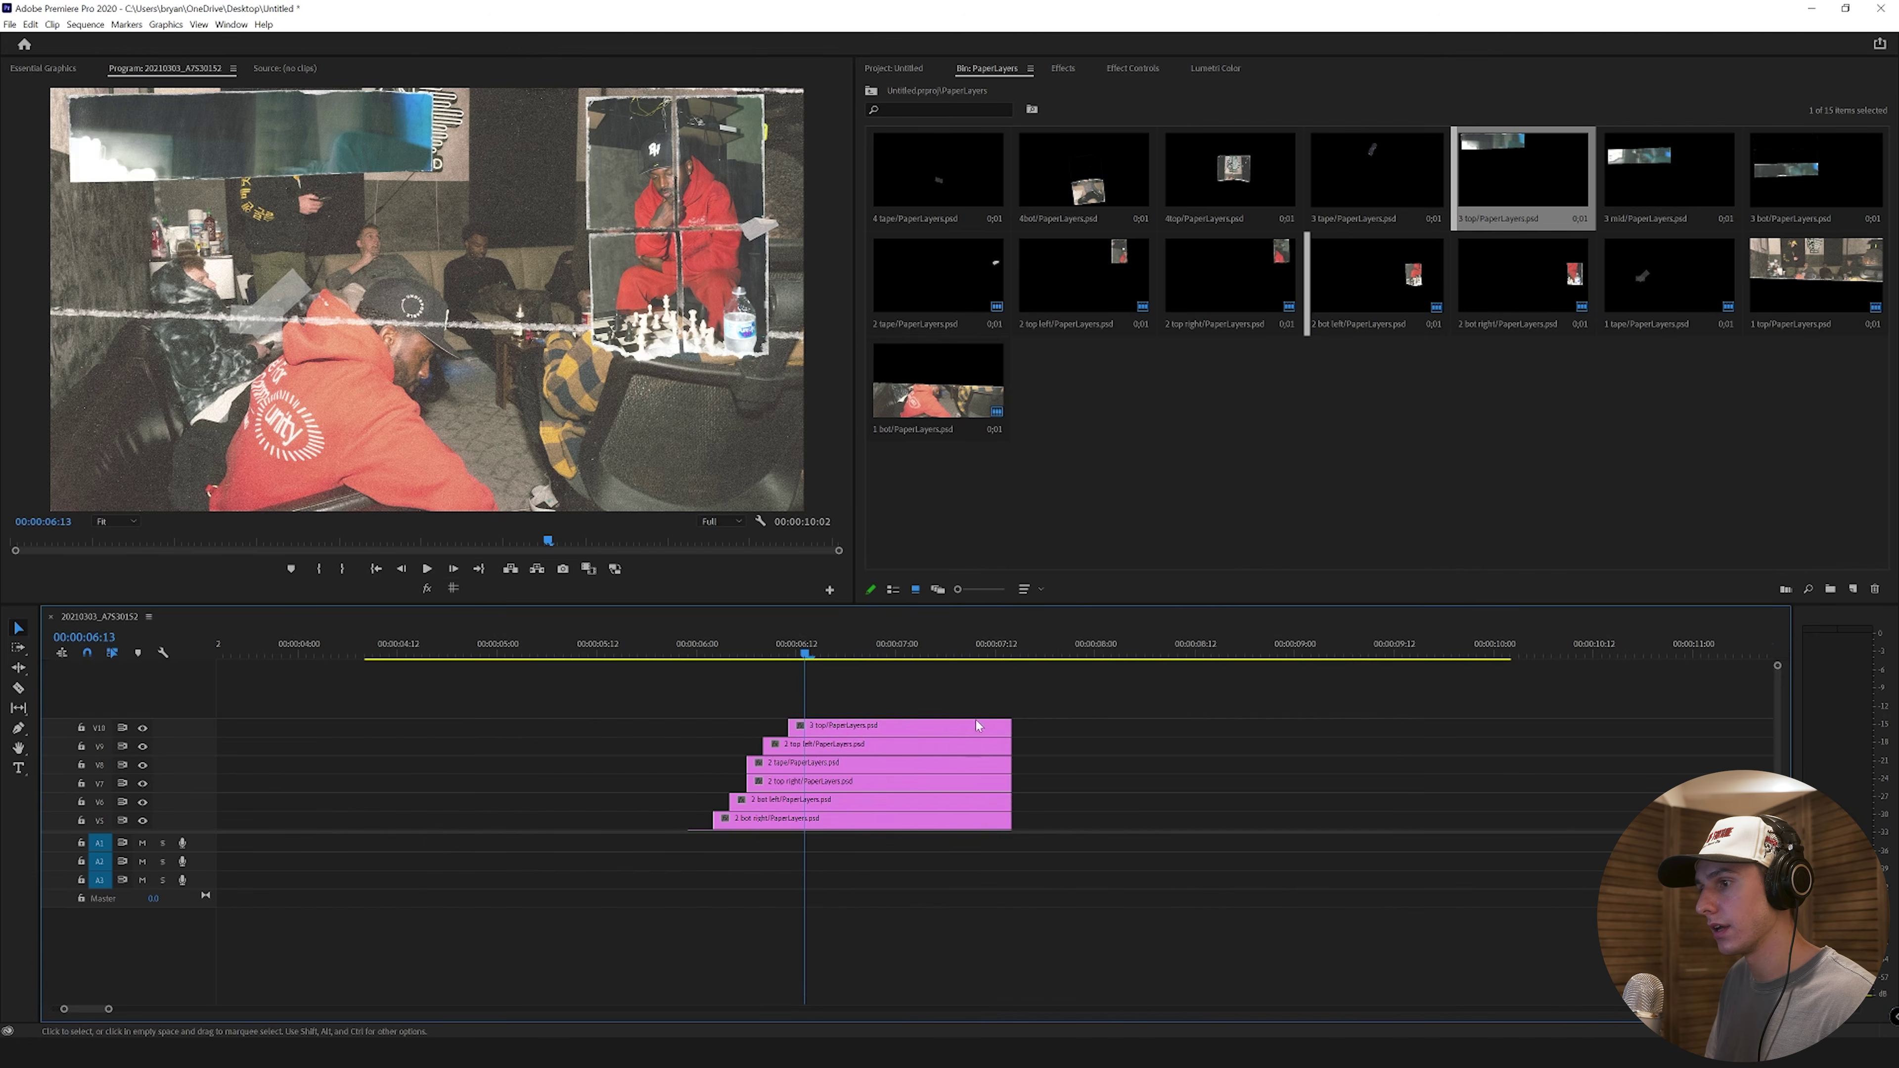
Step: Stack the remaining photo 3 layers up to the cut: "3 mid" and "3 tape" from 00:00:06:13, "3 bot" from 00:00:06:15
{"action": "left_click_drag", "start_coordinate": [1672, 163], "coordinate": [815, 699]}
{"action": "scroll", "coordinate": [1757, 744], "scroll_direction": "up", "scroll_amount": 3}
{"action": "left_click_drag", "start_coordinate": [1376, 168], "coordinate": [815, 700]}
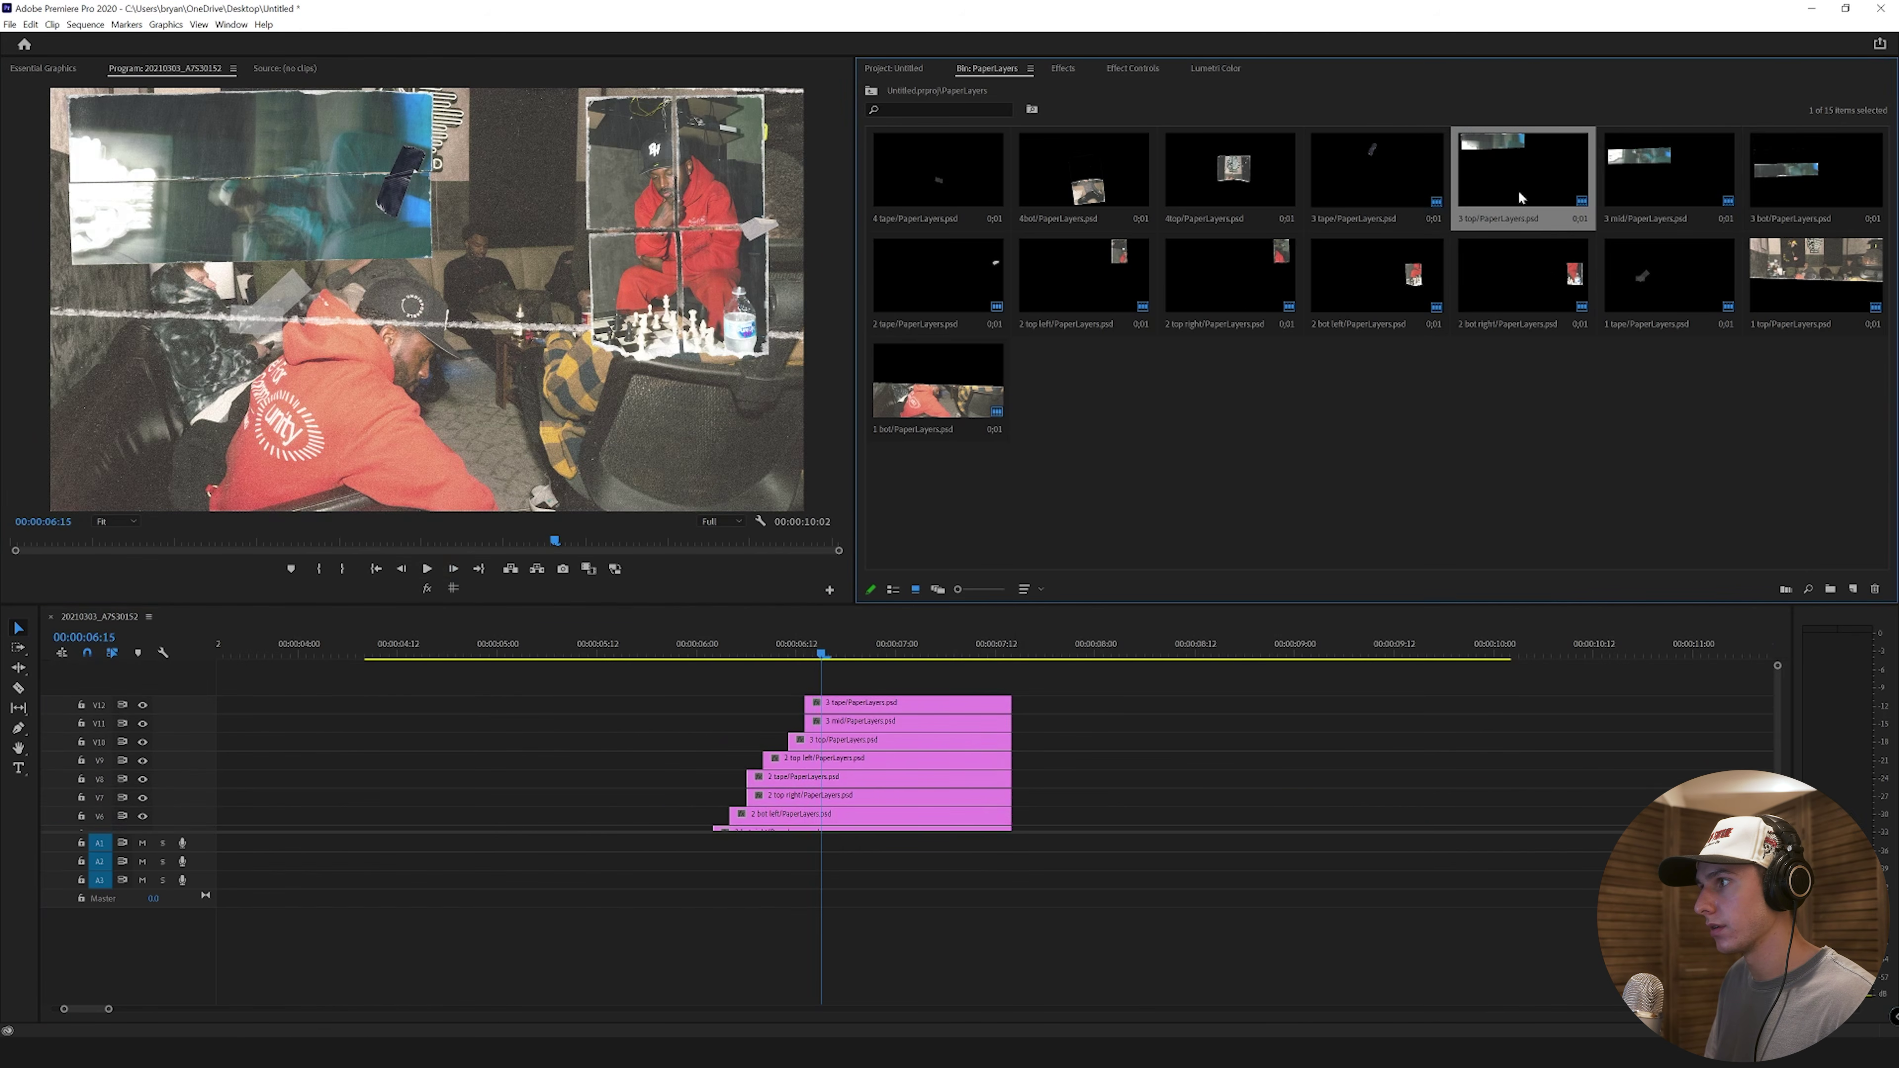
{"action": "left_click_drag", "start_coordinate": [1816, 168], "coordinate": [843, 688]}
{"action": "scroll", "coordinate": [843, 688], "scroll_direction": "up", "scroll_amount": 4}
Step: Add the "4top" layer on a new track from 00:00:06:18 to the cut
{"action": "left_click", "coordinate": [454, 570]}
{"action": "left_click", "coordinate": [454, 570]}
{"action": "left_click", "coordinate": [454, 570]}
{"action": "left_click_drag", "start_coordinate": [1229, 171], "coordinate": [837, 677]}
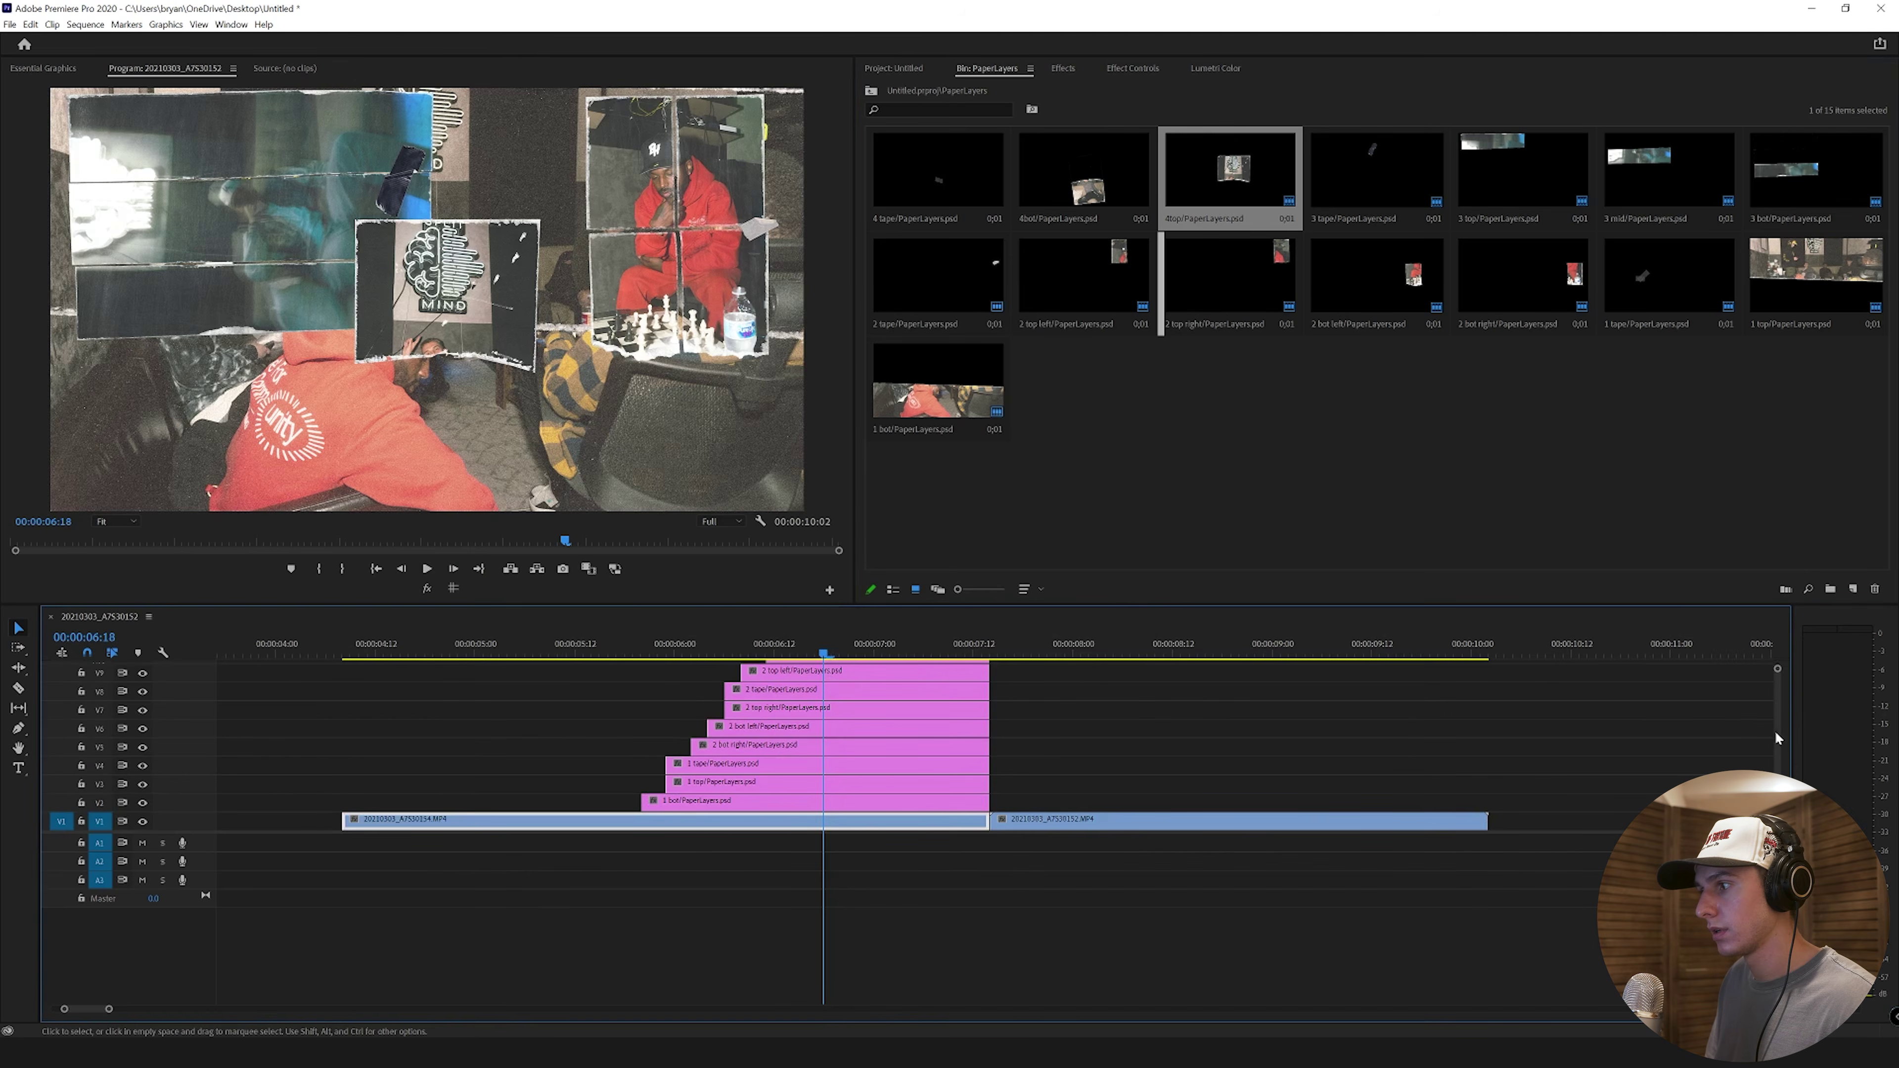
Step: Add the "4bot" layer on a new track from 00:00:06:20 to the cut
{"action": "scroll", "coordinate": [1777, 739], "scroll_direction": "up", "scroll_amount": 5}
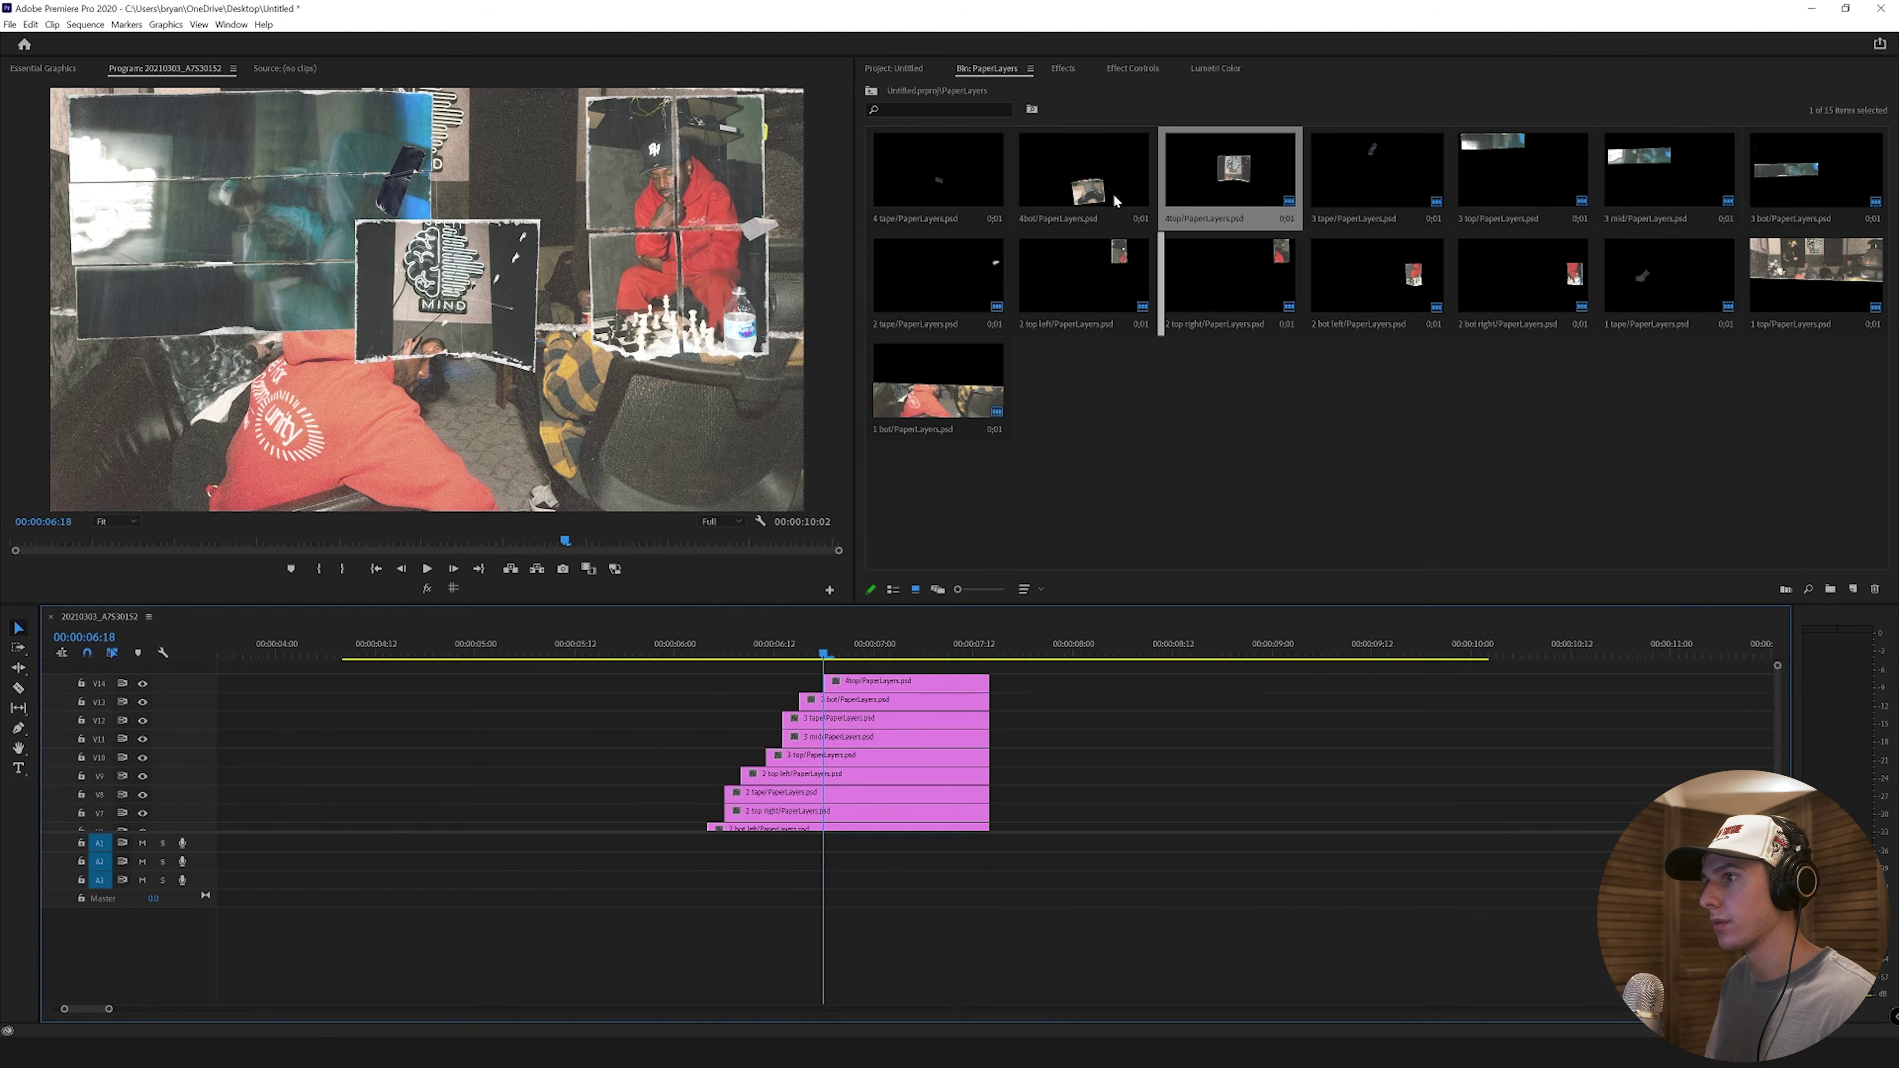
{"action": "left_click", "coordinate": [454, 571]}
{"action": "left_click", "coordinate": [454, 571]}
{"action": "left_click_drag", "start_coordinate": [1084, 172], "coordinate": [849, 670]}
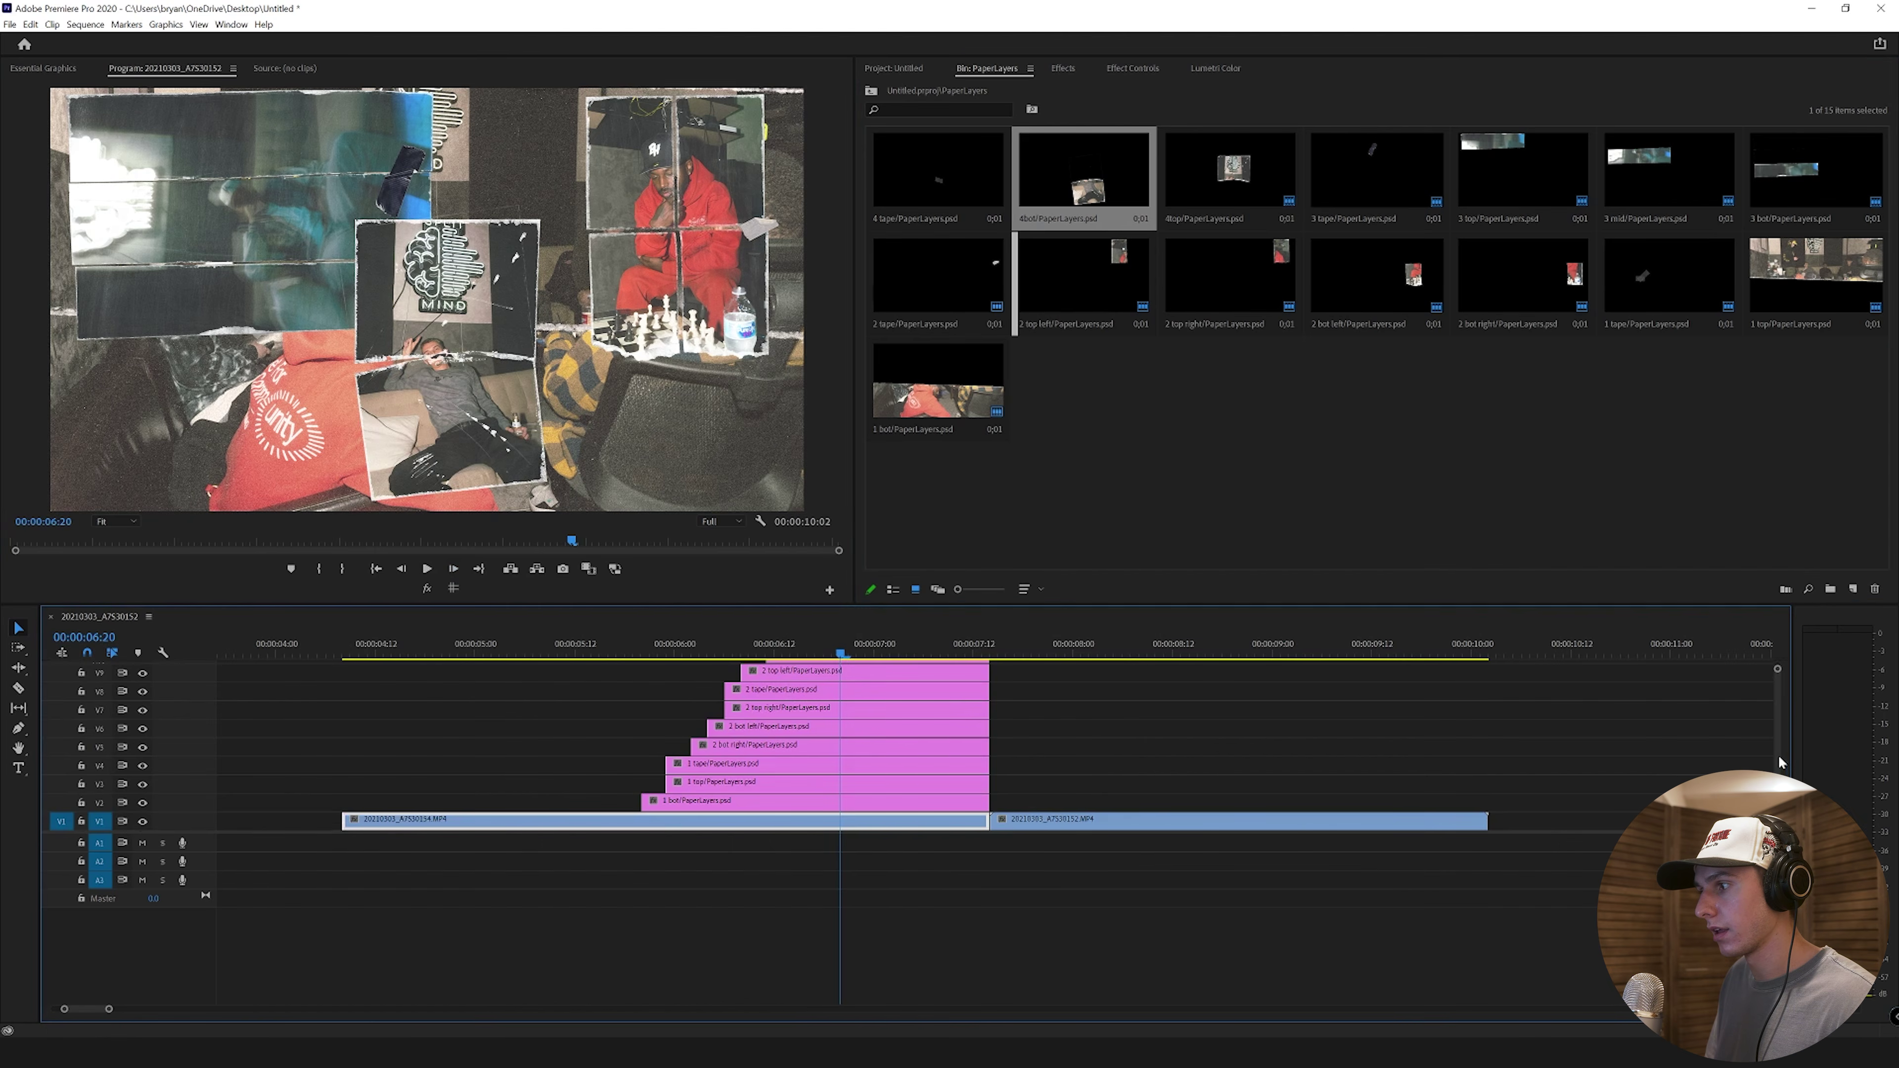
Step: Add the "4 tape" layer on a new track from 00:00:06:20 to the cut
{"action": "scroll", "coordinate": [1091, 724], "scroll_direction": "up", "scroll_amount": 5}
{"action": "left_click_drag", "start_coordinate": [849, 682], "coordinate": [989, 682]}
{"action": "left_click_drag", "start_coordinate": [934, 175], "coordinate": [976, 682]}
{"action": "scroll", "coordinate": [1157, 706], "scroll_direction": "up", "scroll_amount": 5}
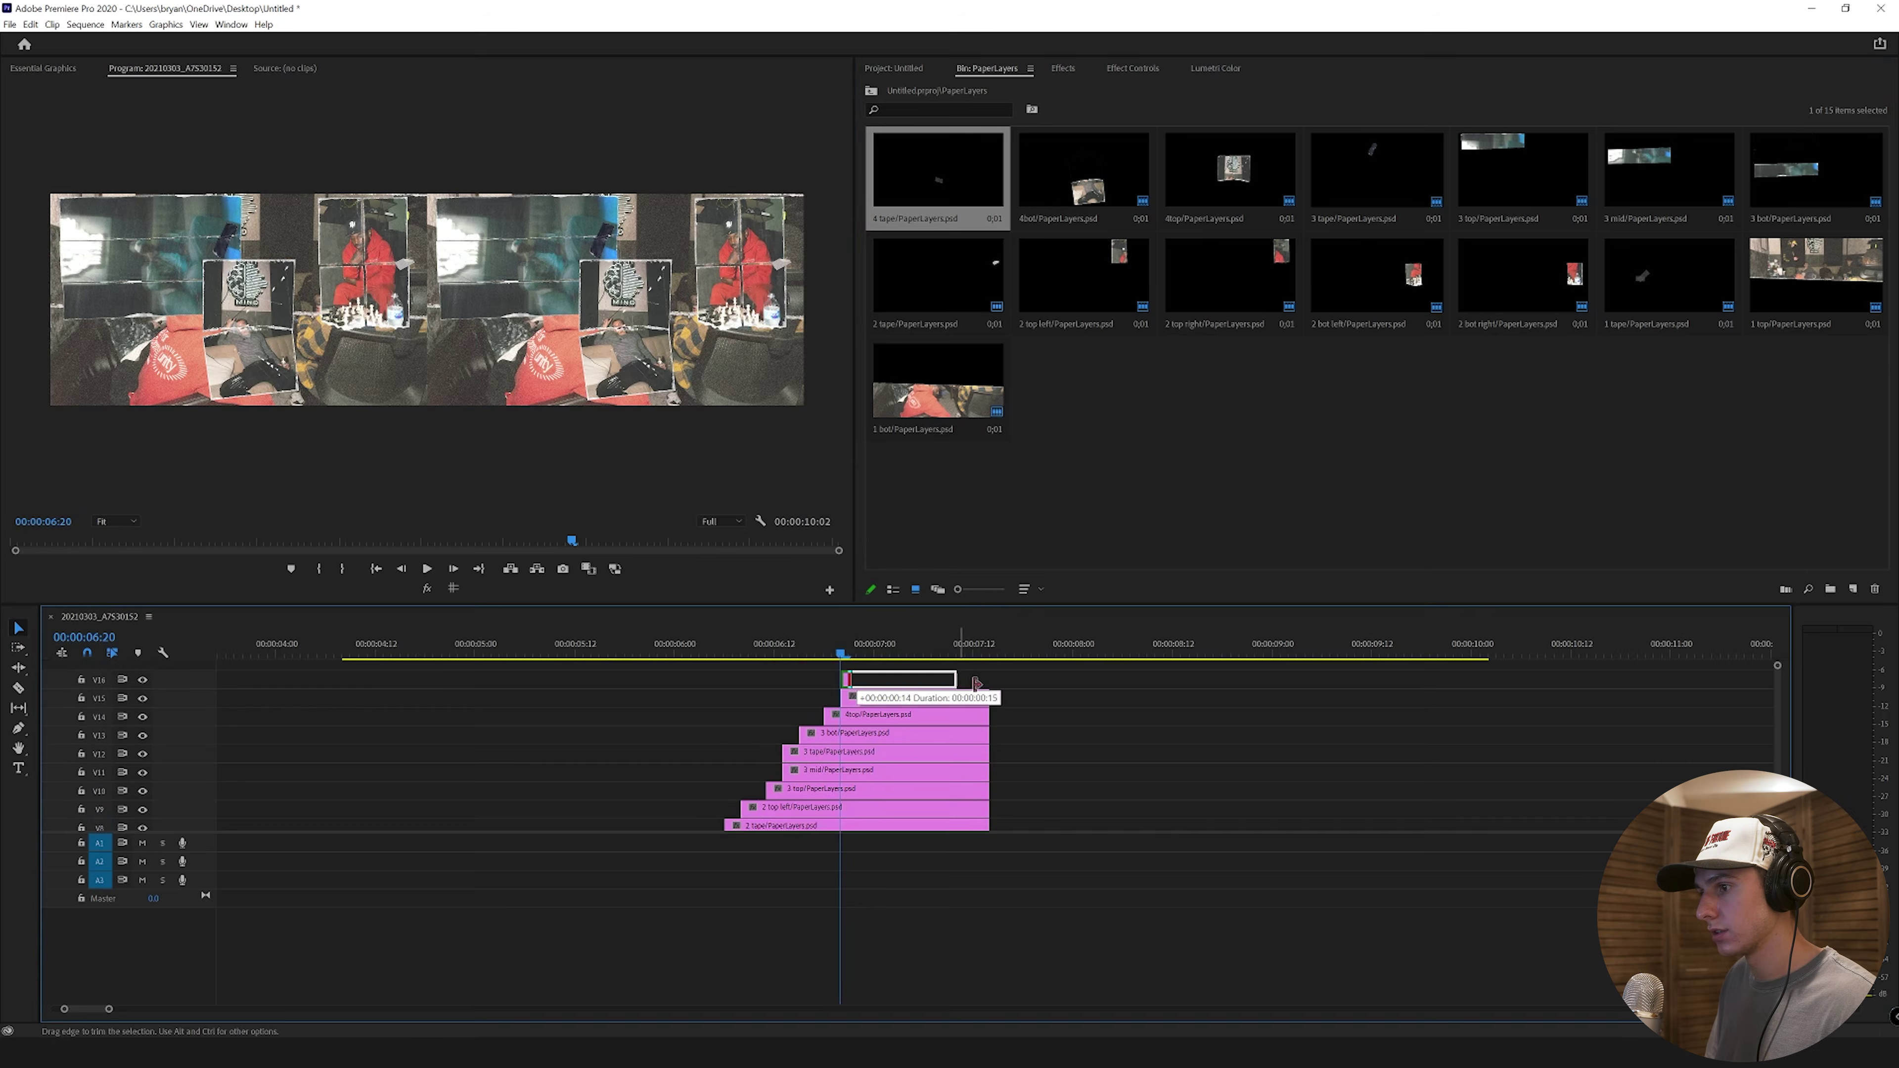
{"action": "left_click_drag", "start_coordinate": [992, 684], "coordinate": [848, 513]}
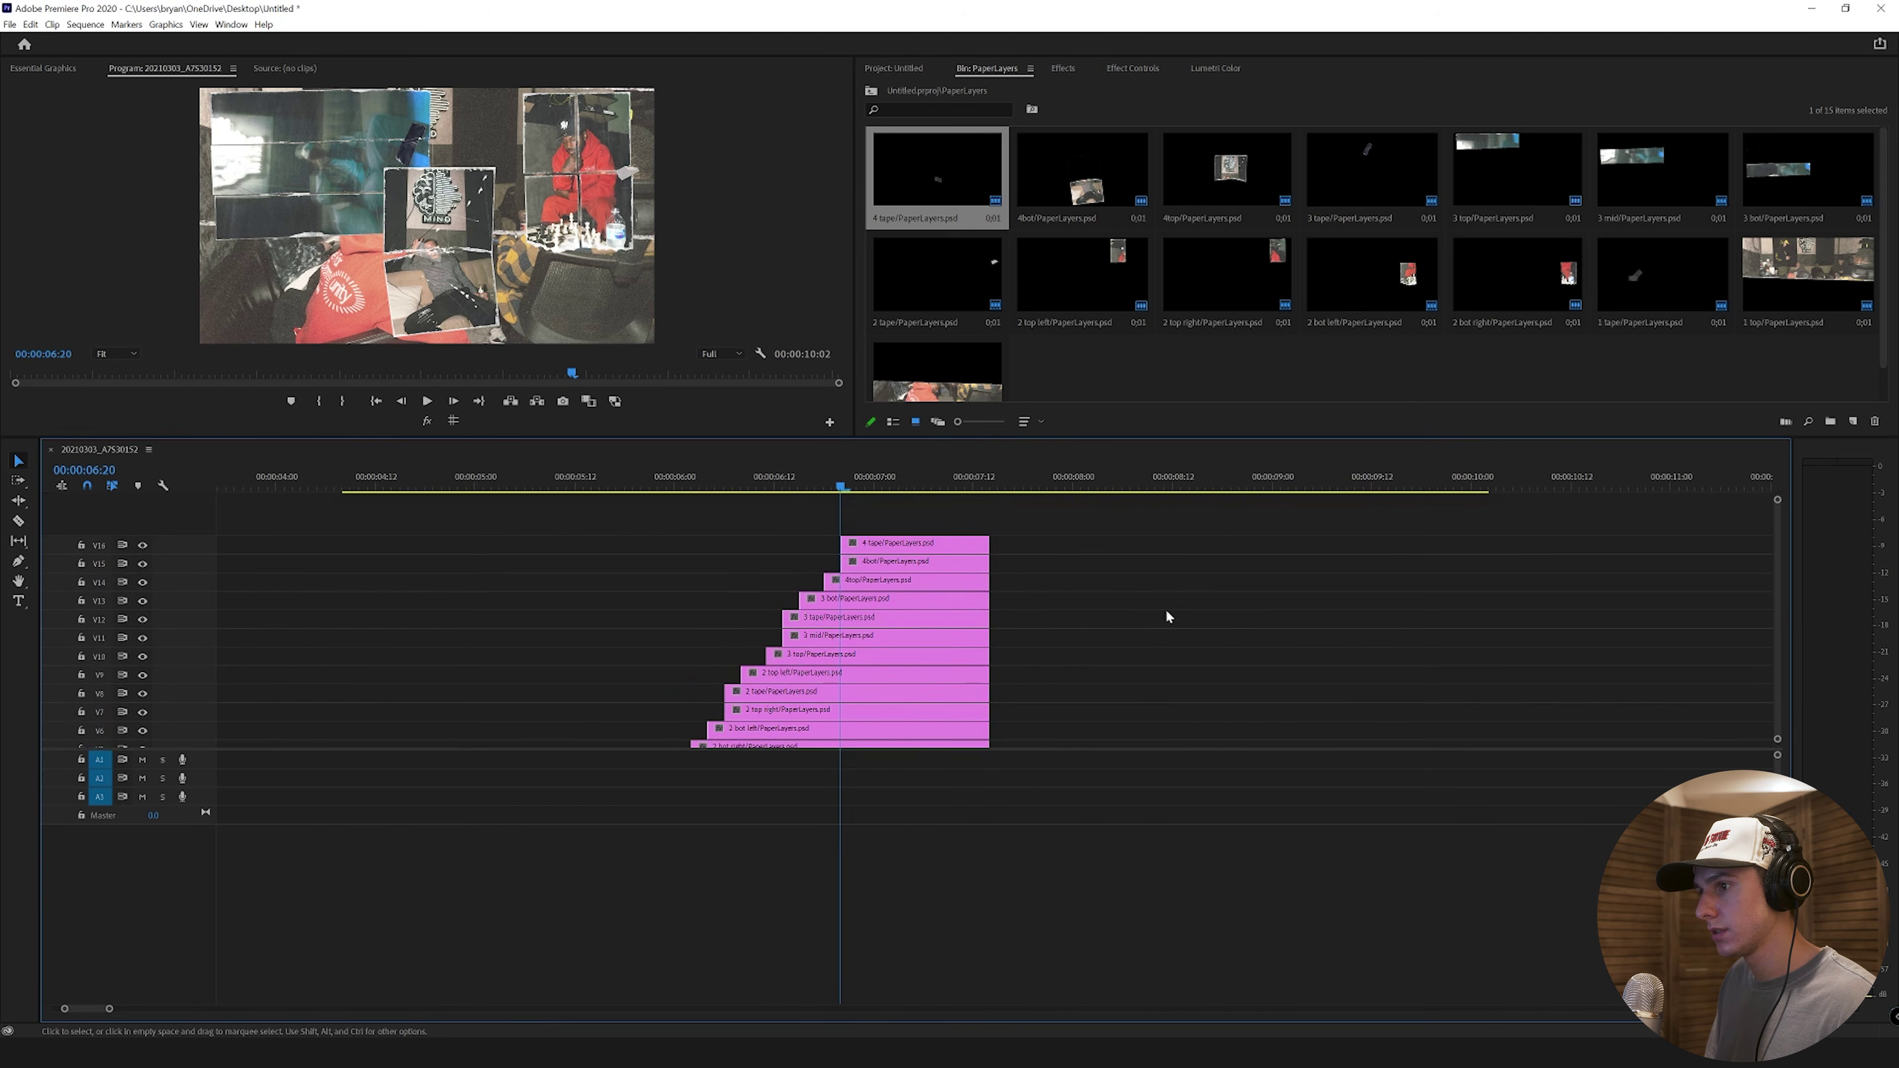
Step: Nest all the stacked paper layers into one sequence named "PaperStack"
{"action": "left_click_drag", "start_coordinate": [774, 734], "coordinate": [859, 716]}
{"action": "left_click_drag", "start_coordinate": [1777, 678], "coordinate": [1777, 684]}
{"action": "left_click_drag", "start_coordinate": [1018, 716], "coordinate": [889, 509]}
{"action": "right_click", "coordinate": [890, 516]}
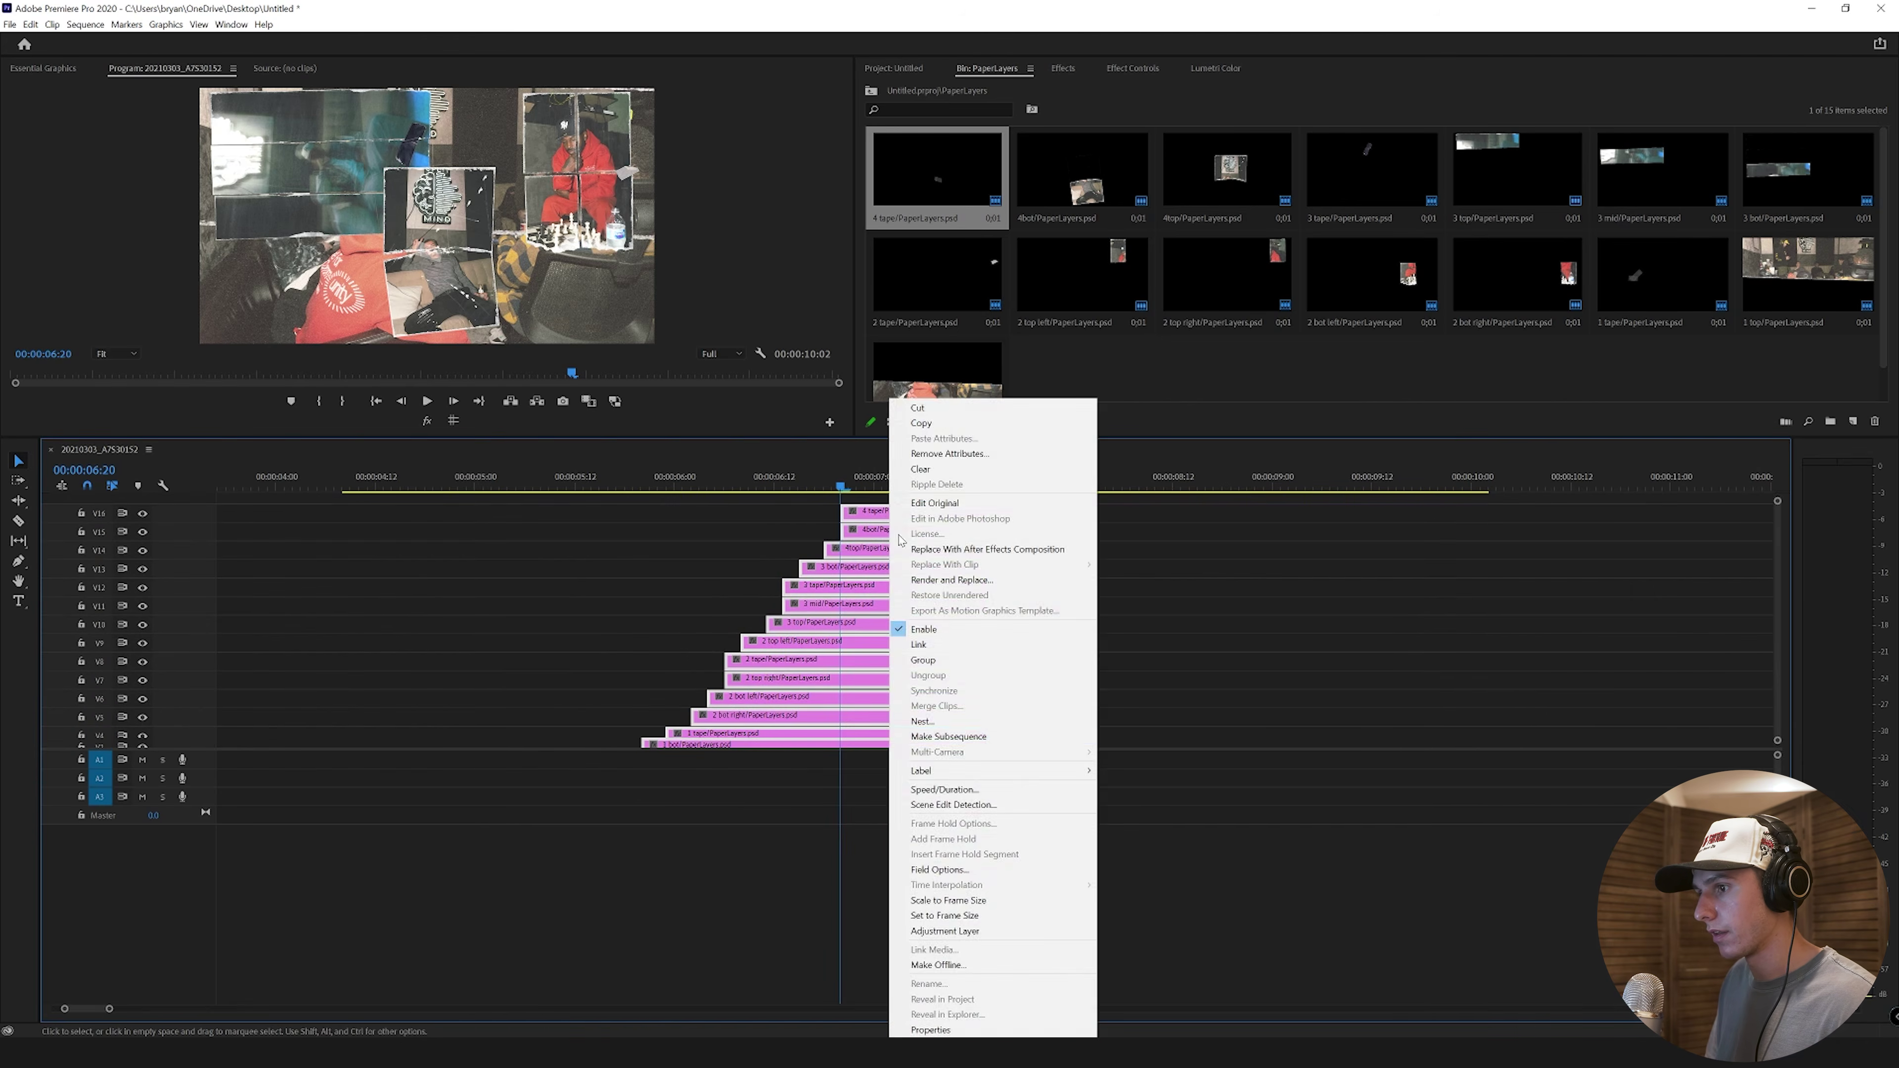
{"action": "left_click", "coordinate": [926, 721]}
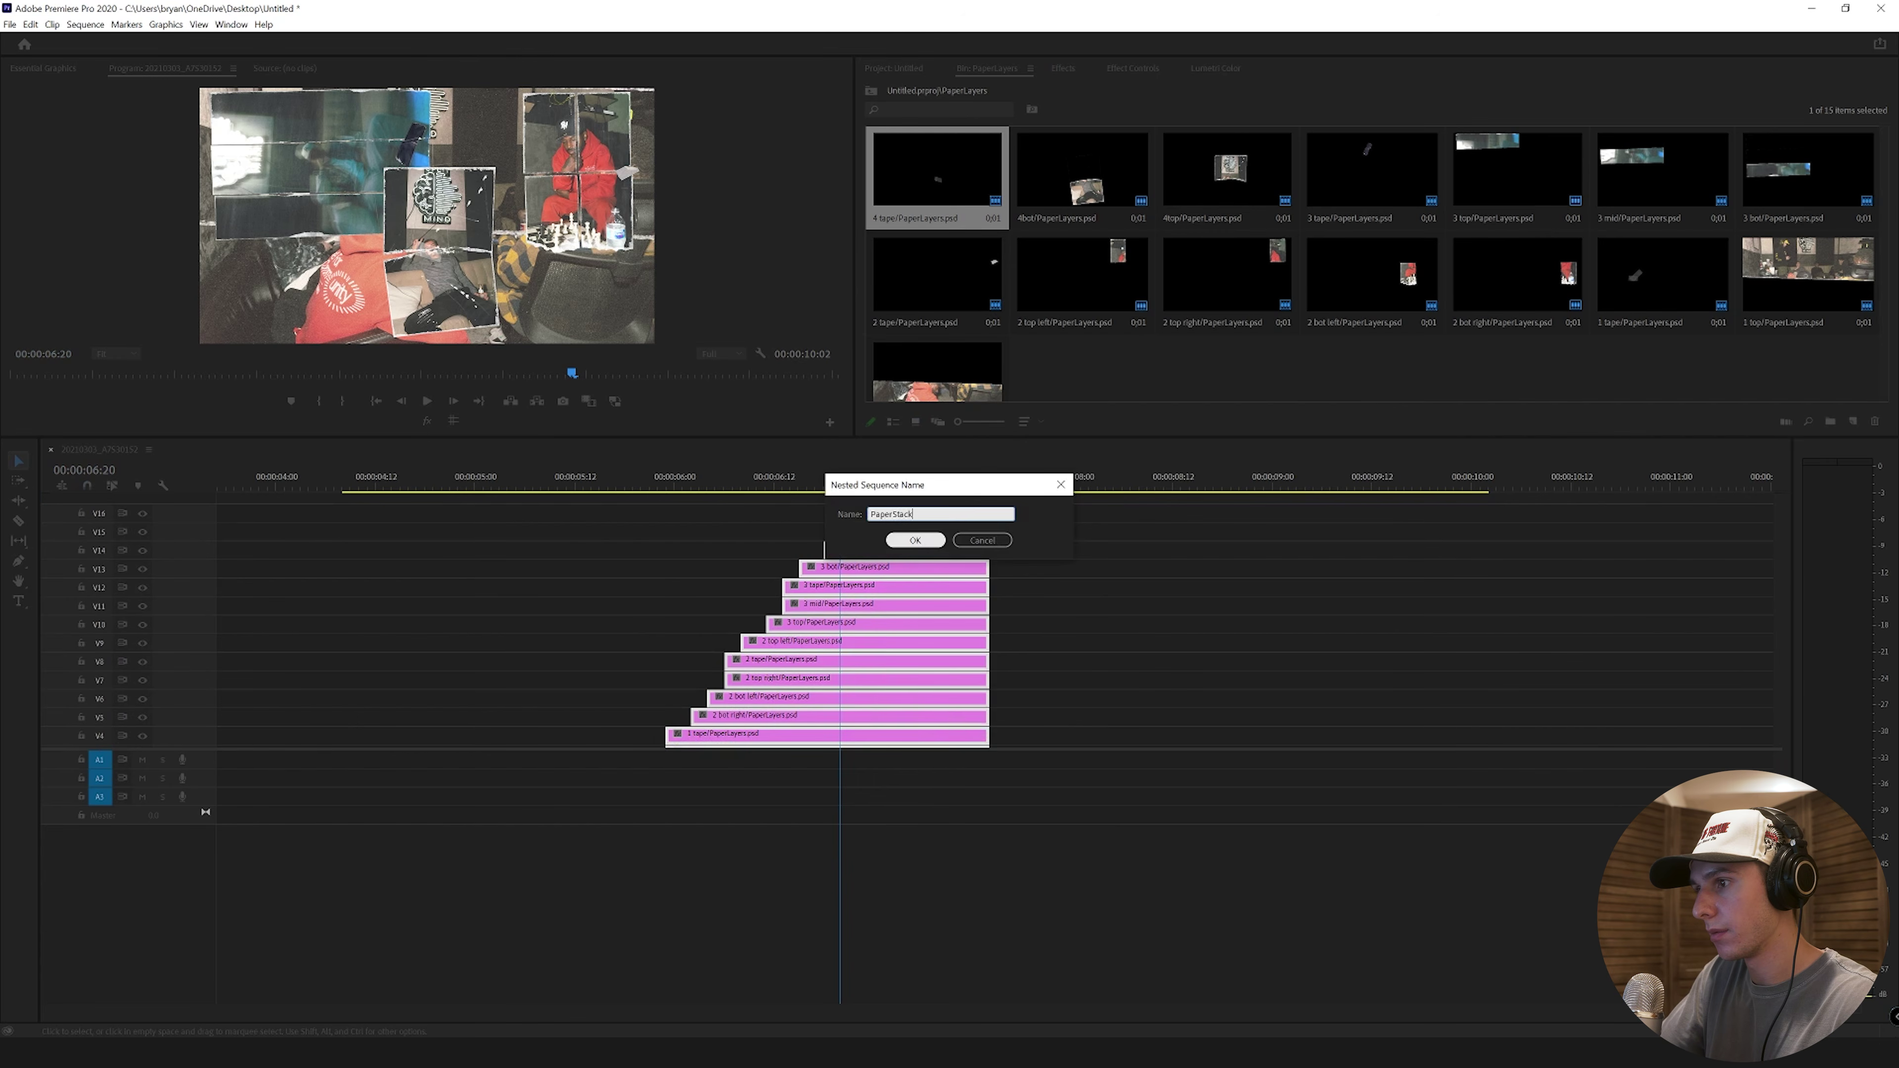
{"action": "key", "text": "Return"}
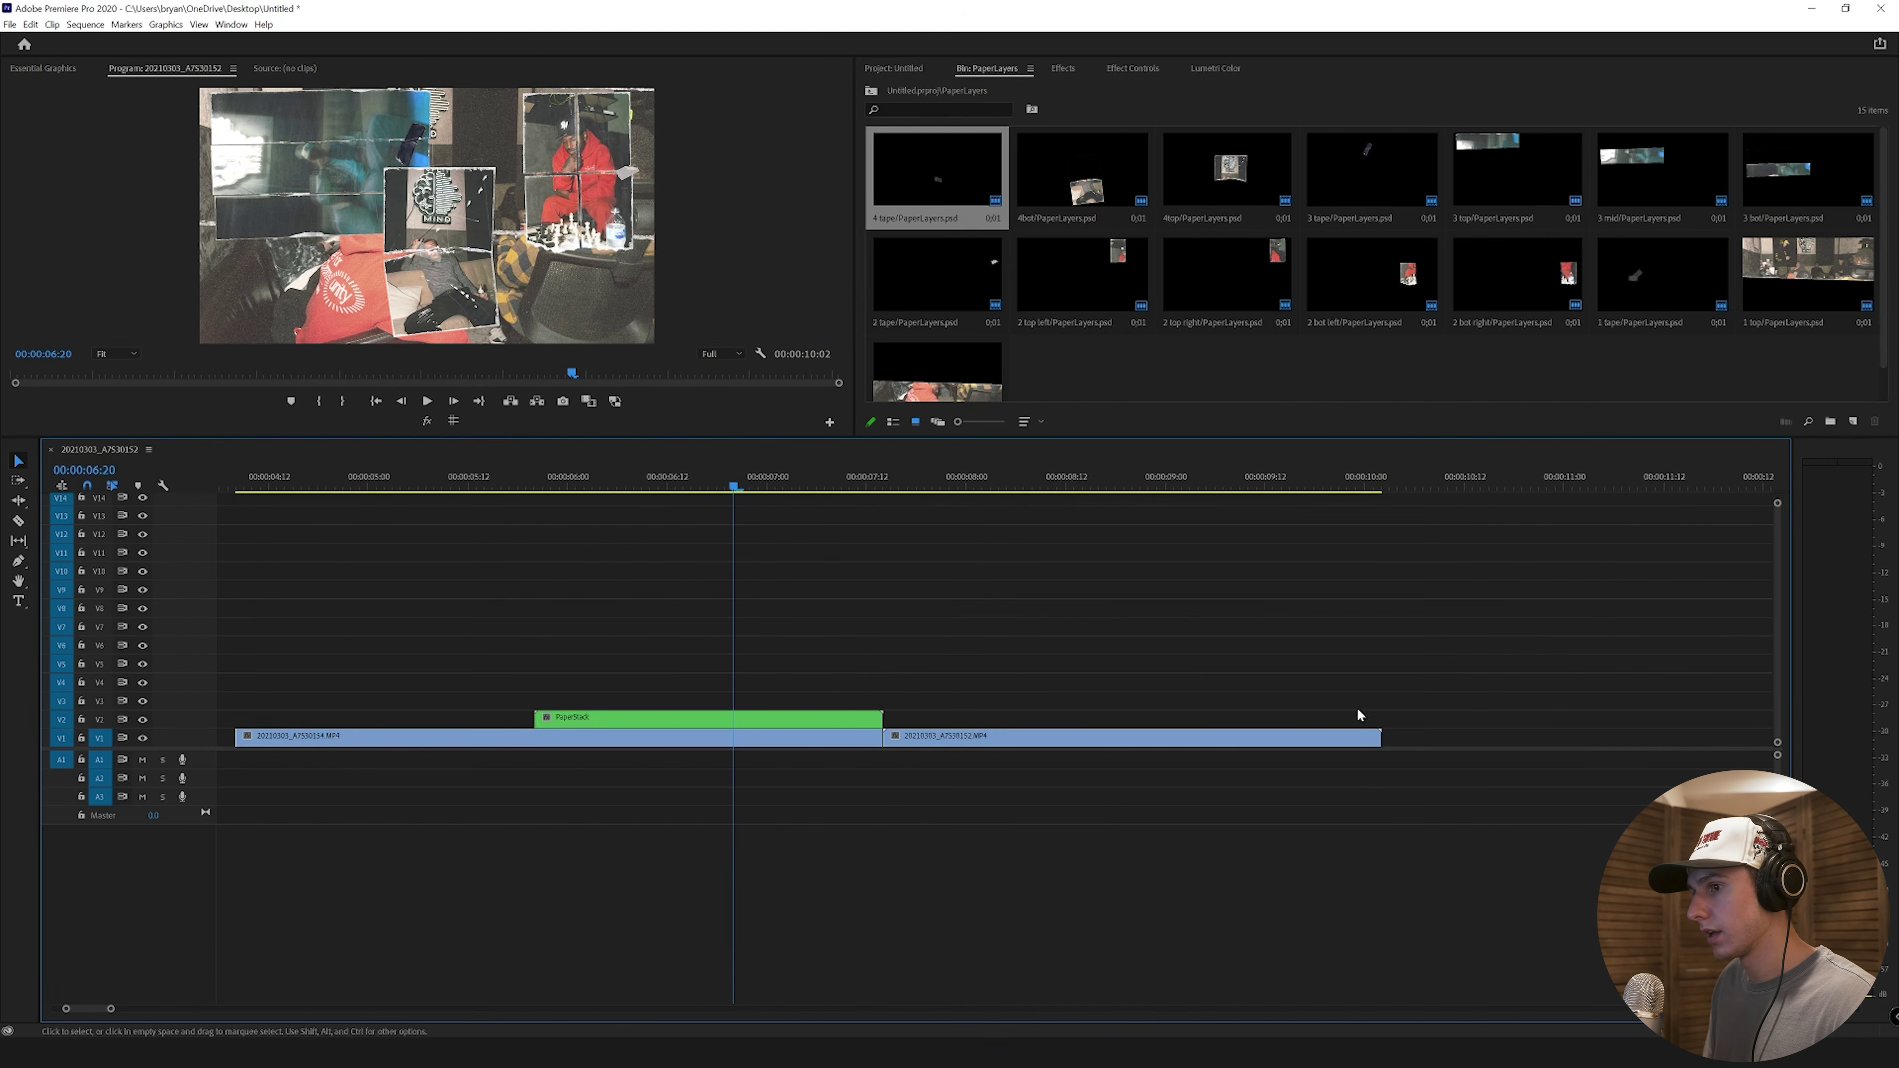
Step: Play back the nested paper stack over the footage to review its timing
{"action": "left_click_drag", "start_coordinate": [761, 438], "coordinate": [761, 594]}
{"action": "left_click", "coordinate": [549, 637]}
{"action": "left_click_drag", "start_coordinate": [549, 636], "coordinate": [509, 641]}
{"action": "key", "text": "space"}
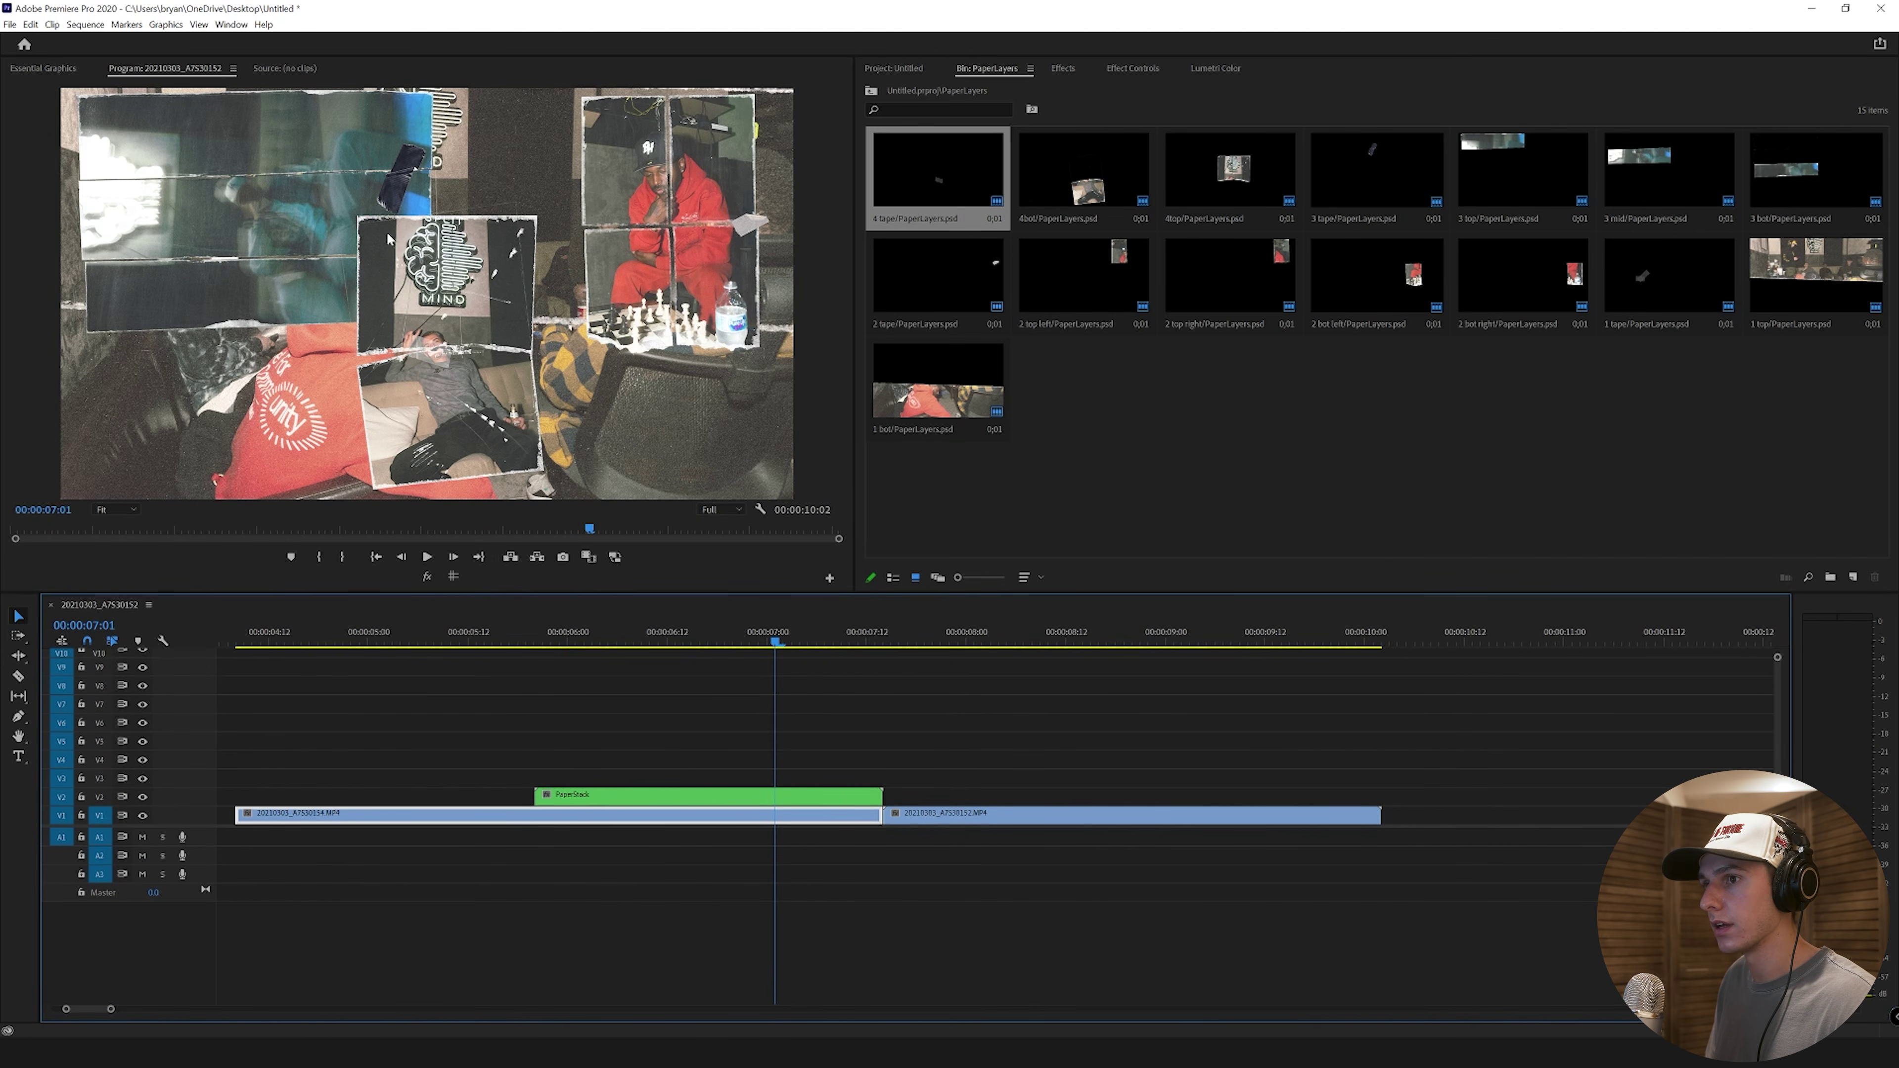
Step: Enable Scale keyframing on PaperStack with a value of 100 at its first frame, 00:00:05:20
{"action": "left_click_drag", "start_coordinate": [523, 644], "coordinate": [721, 666]}
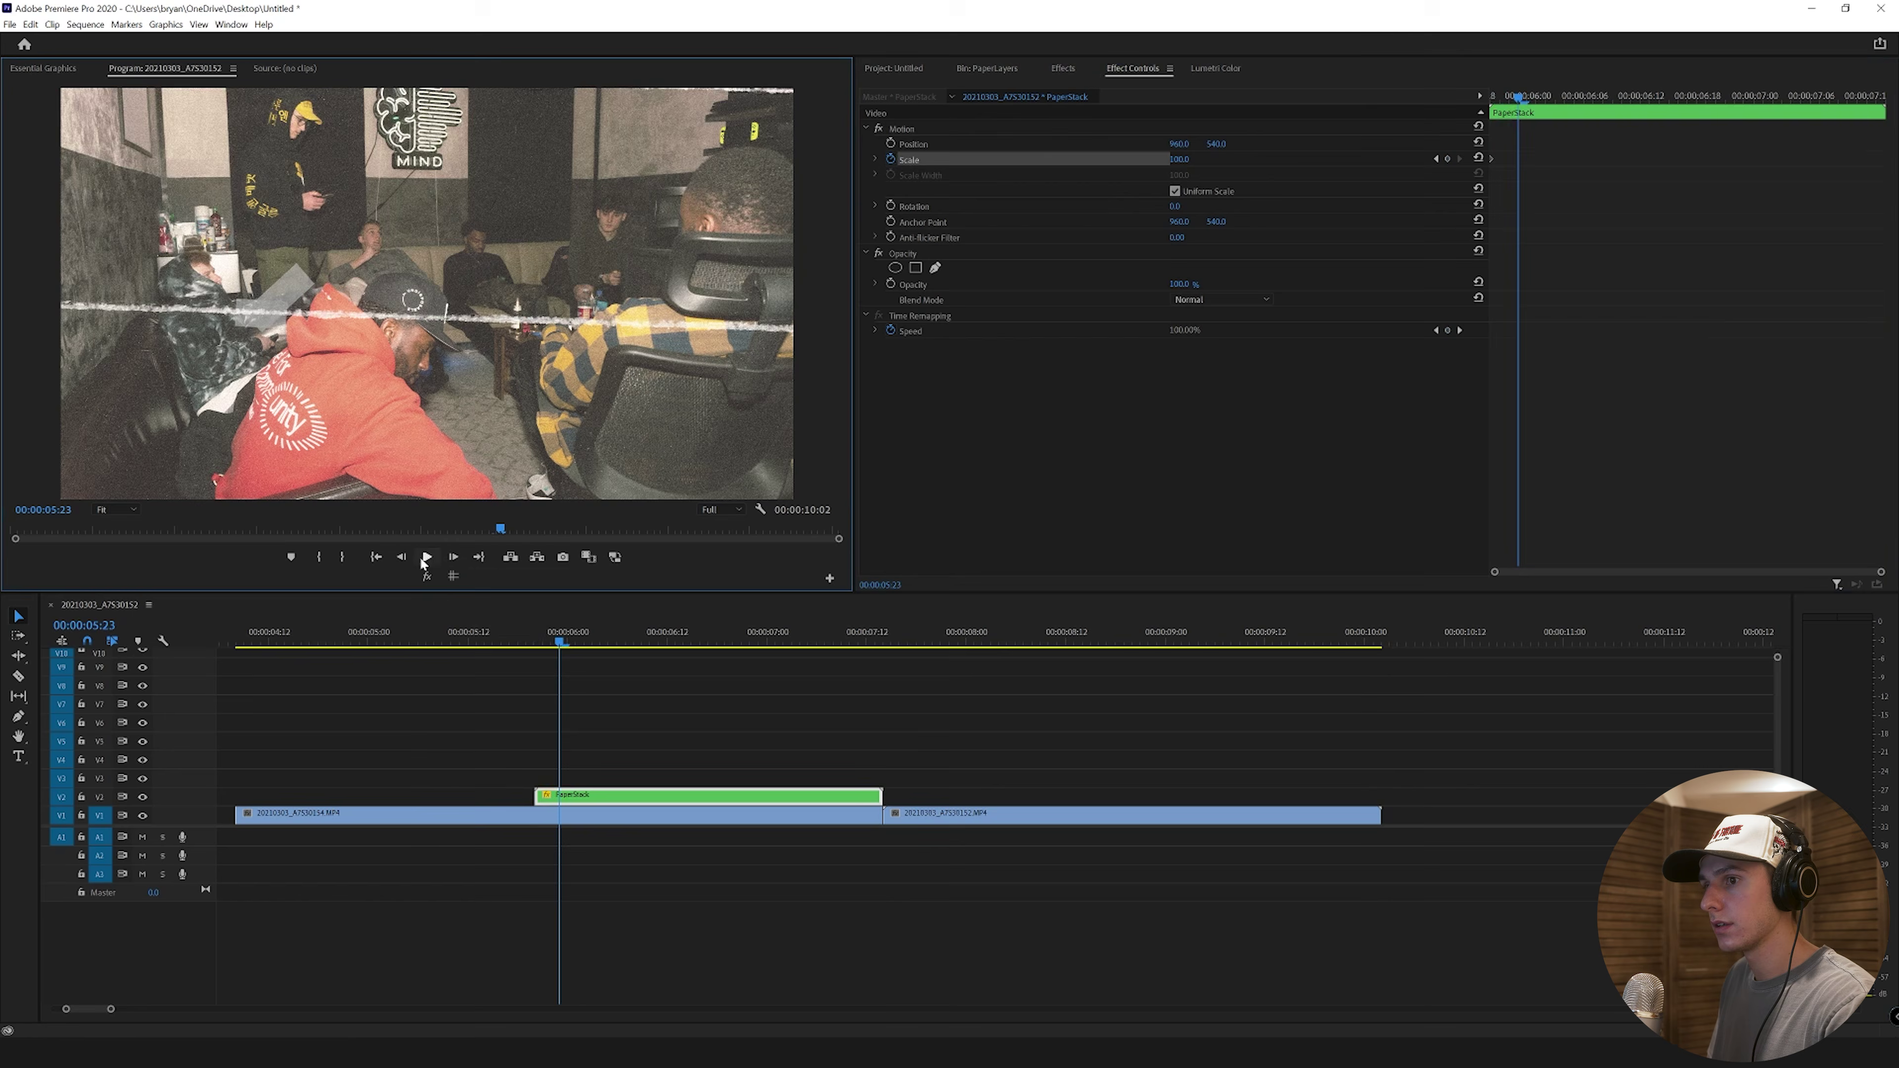
{"action": "left_click", "coordinate": [404, 558]}
{"action": "left_click", "coordinate": [405, 557]}
{"action": "left_click", "coordinate": [405, 558]}
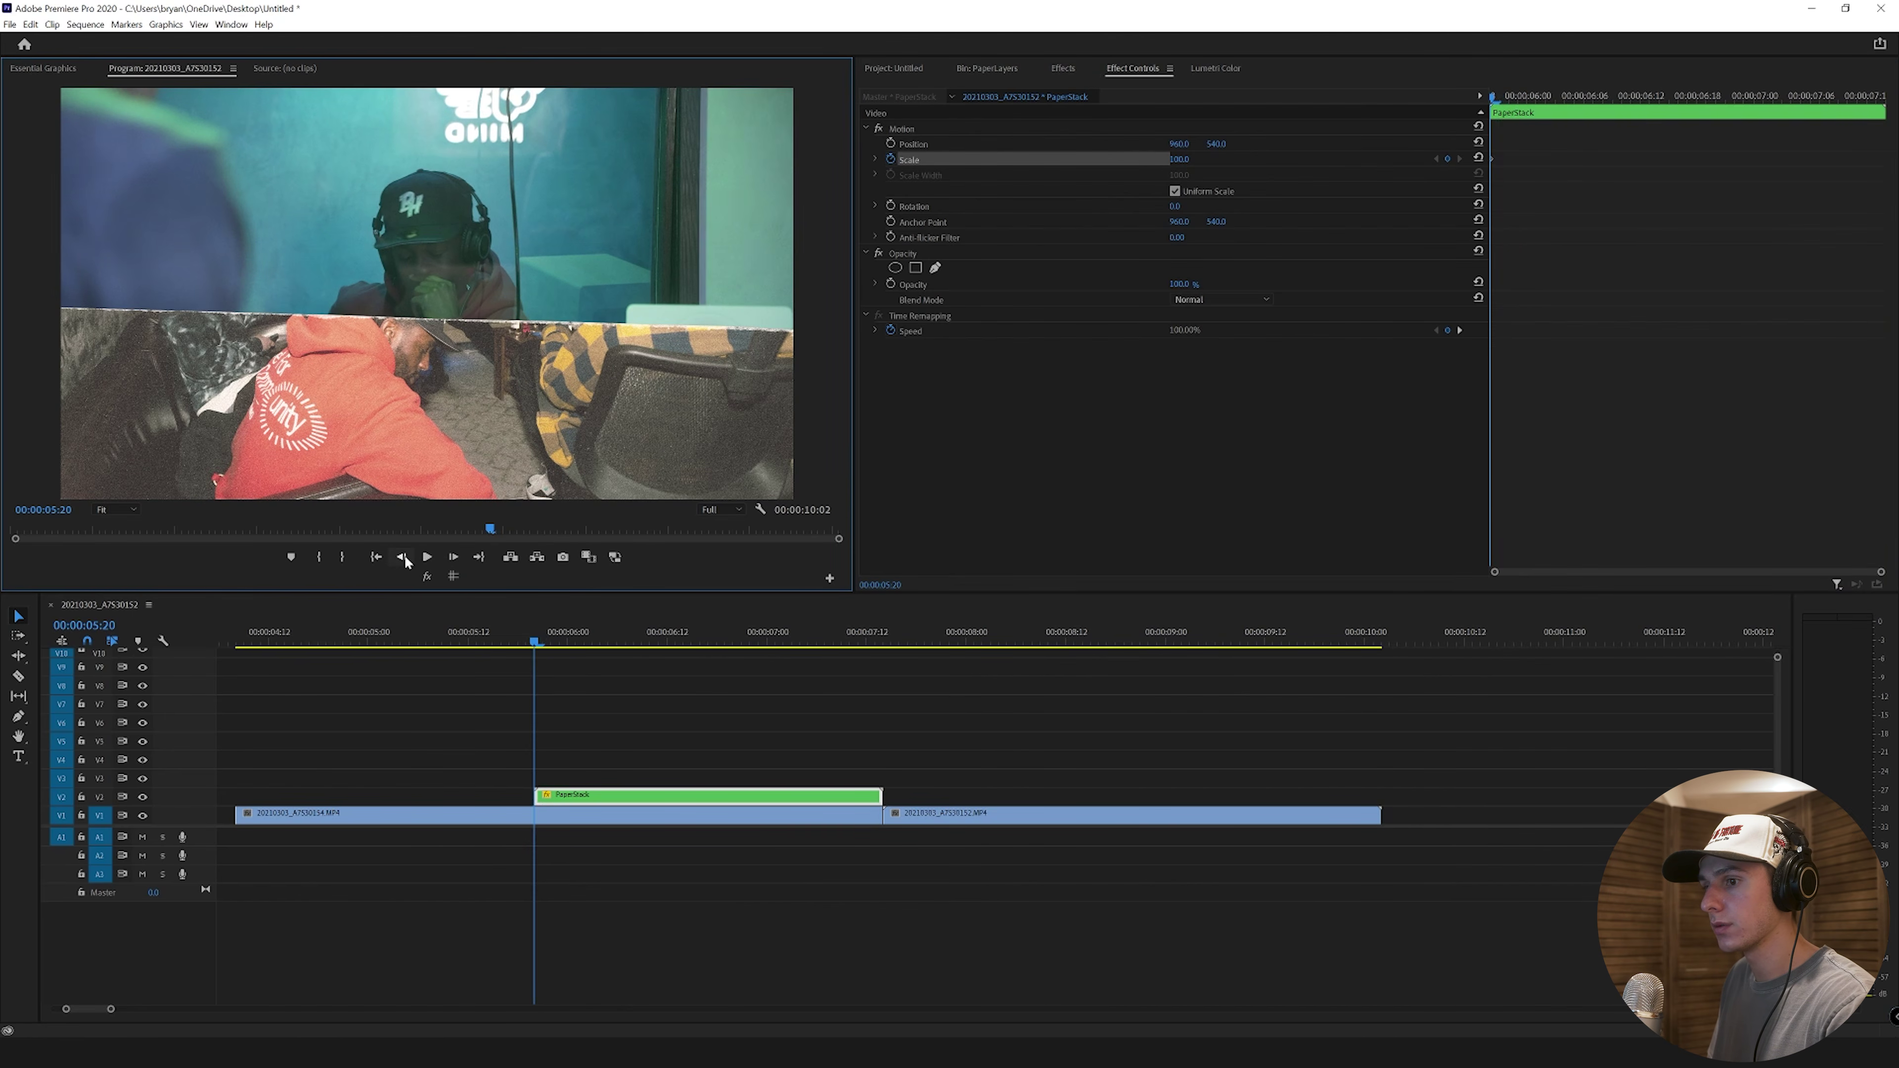
Step: Add a holding Scale keyframe to PaperStack at 00:00:05:22 and set Scale to 105 at 00:00:05:23
{"action": "left_click", "coordinate": [454, 557]}
{"action": "left_click", "coordinate": [454, 557]}
{"action": "left_click", "coordinate": [1453, 164]}
{"action": "left_click", "coordinate": [669, 449]}
{"action": "key", "text": "Right"}
{"action": "left_click", "coordinate": [1179, 160]}
{"action": "type", "text": "105"}
{"action": "key", "text": "Return"}
{"action": "key", "text": "Left"}
{"action": "key", "text": "Right"}
{"action": "key", "text": "Left"}
{"action": "key", "text": "Right"}
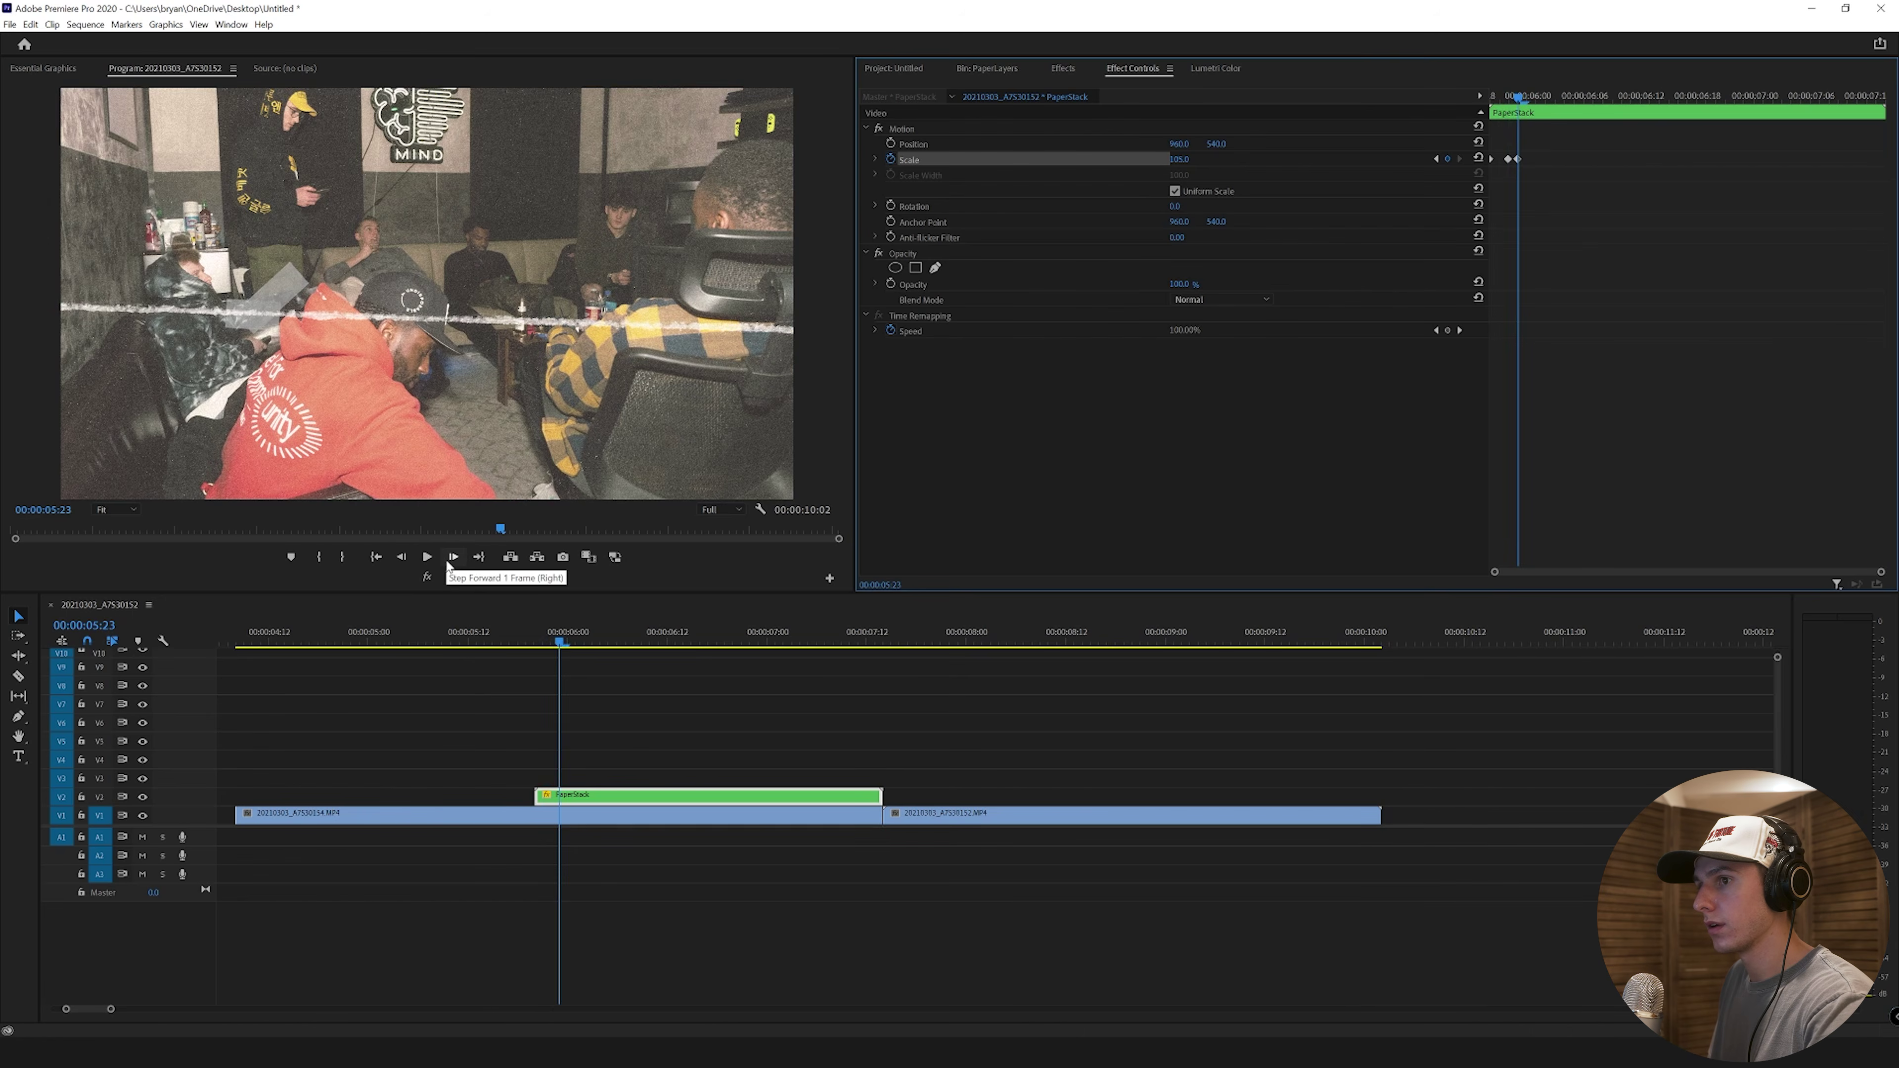
Step: Add a holding Scale keyframe at 00:00:06:01 and set PaperStack's Scale to 110 at 00:00:06:02
{"action": "left_click", "coordinate": [451, 561]}
{"action": "left_click", "coordinate": [451, 561]}
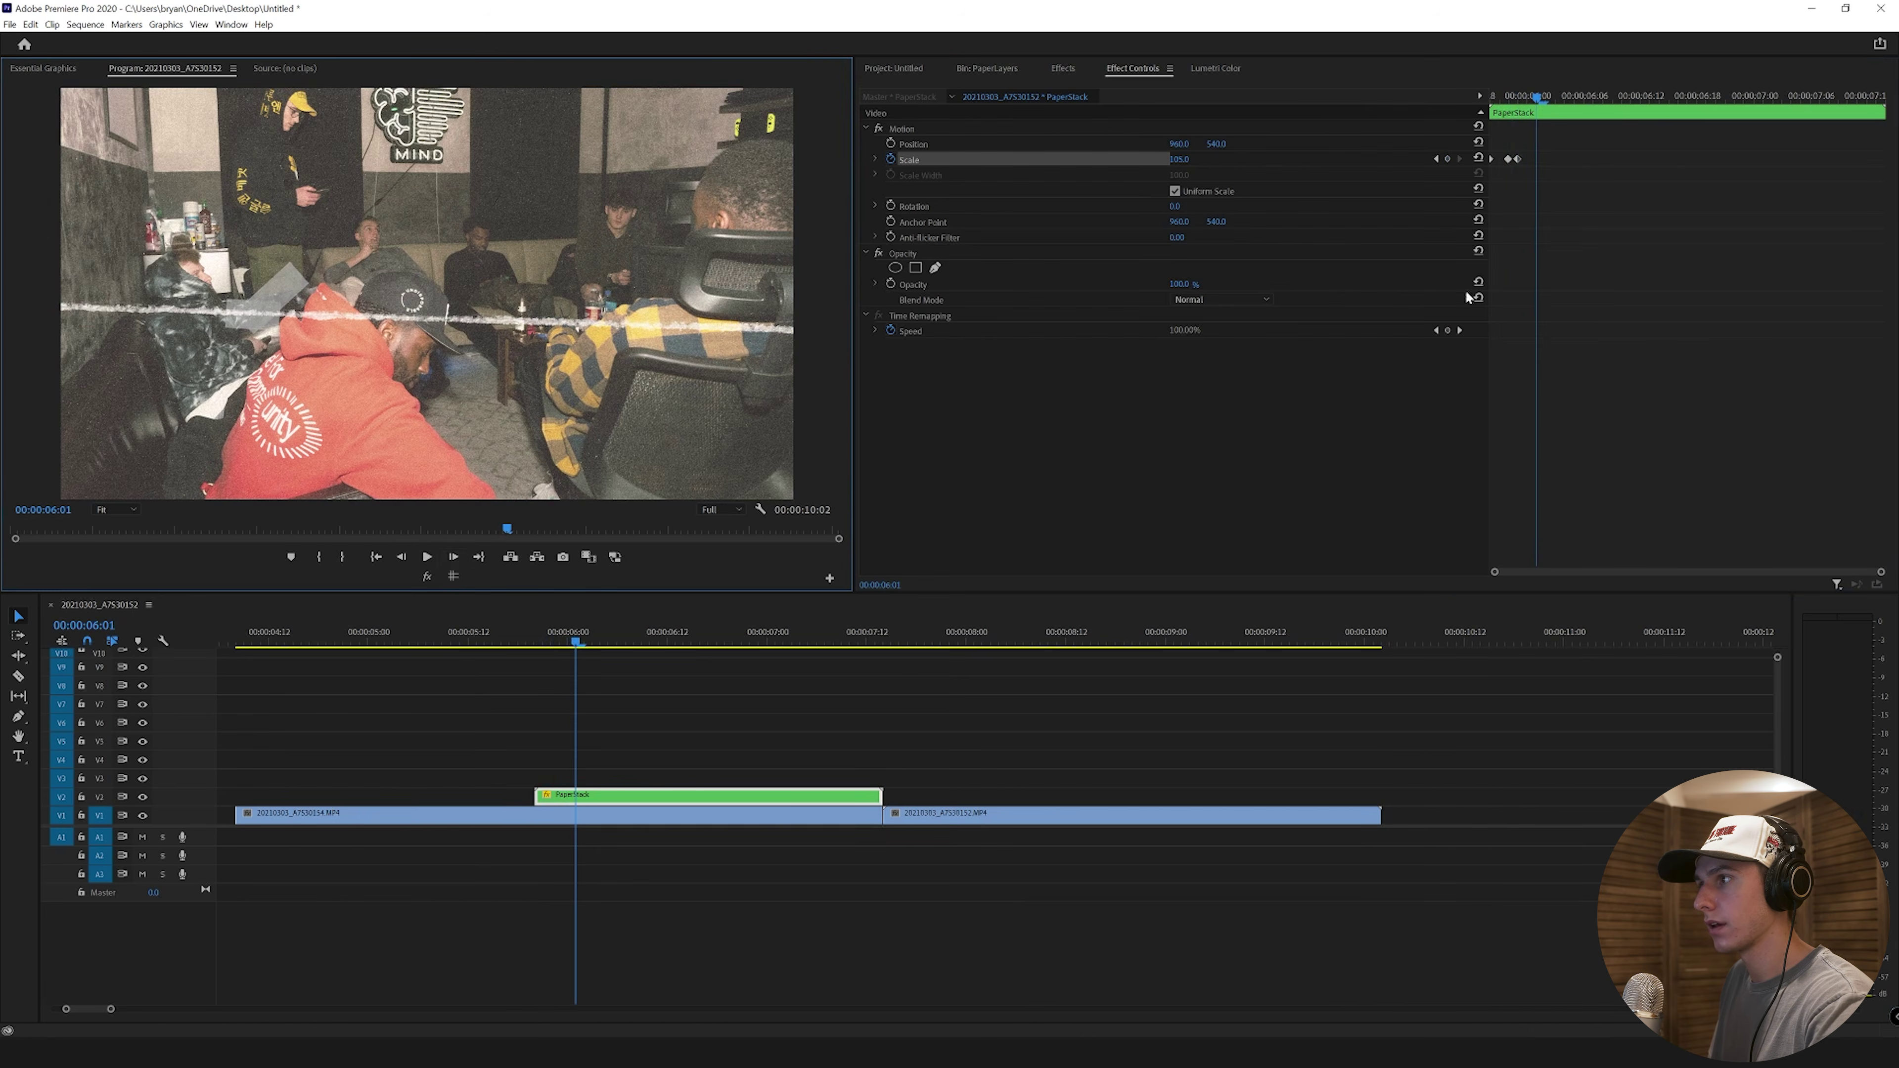
{"action": "left_click", "coordinate": [1448, 159]}
{"action": "key", "text": "Right"}
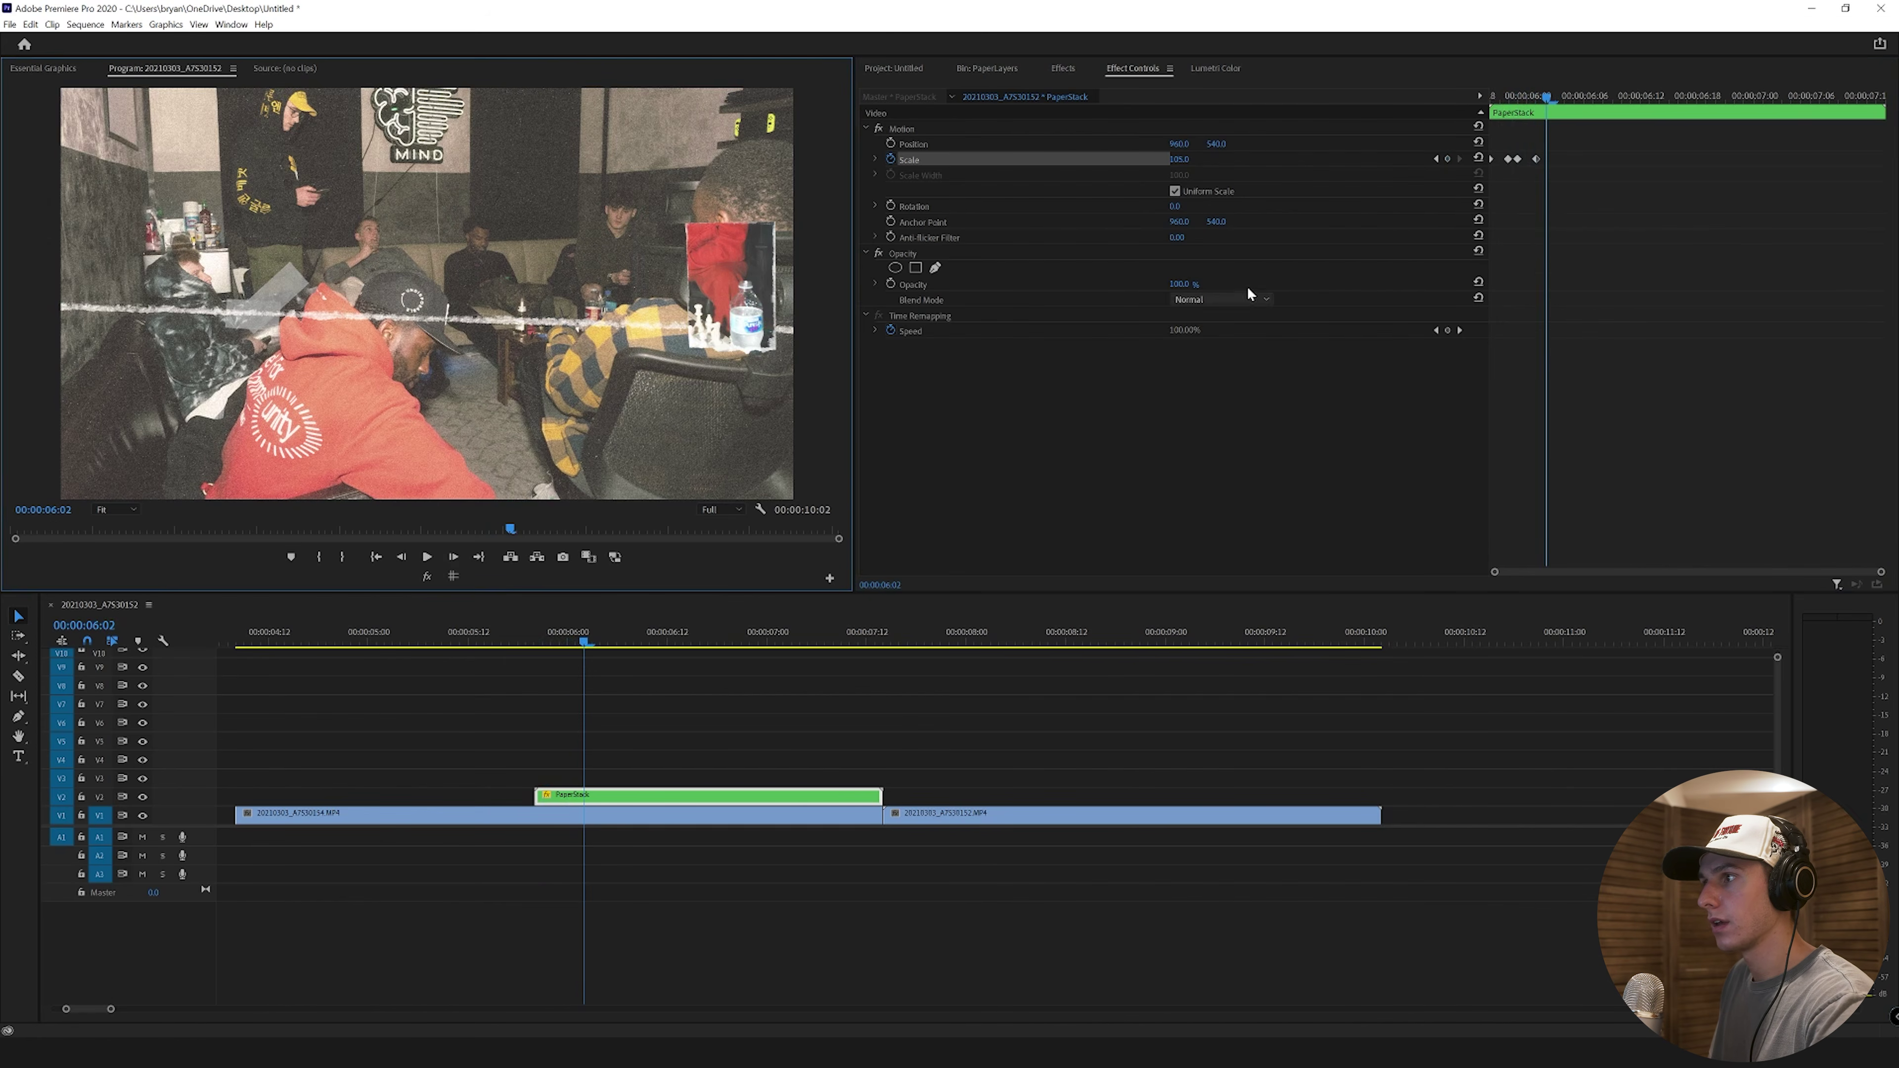
{"action": "left_click", "coordinate": [1182, 159]}
{"action": "type", "text": "110"}
{"action": "key", "text": "Return"}
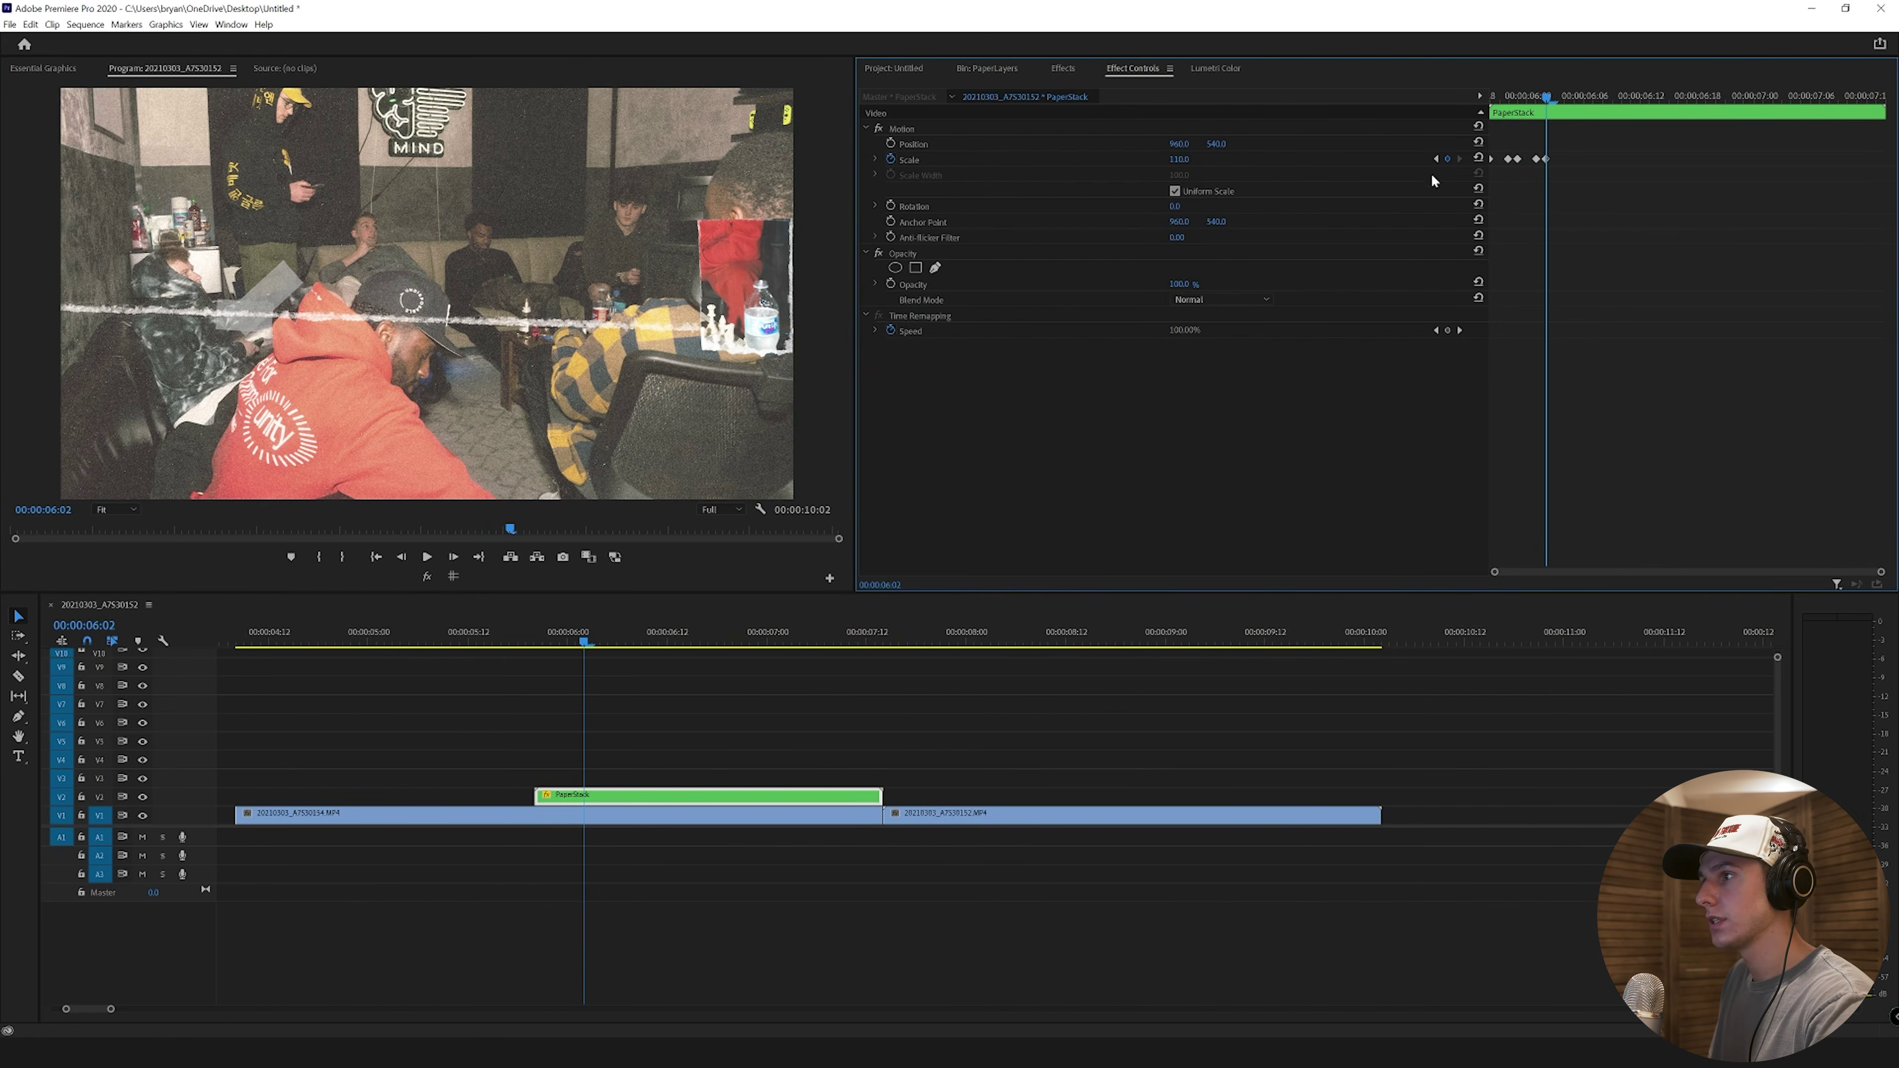
{"action": "mouse_move", "coordinate": [1543, 97]}
{"action": "left_mouse_down"}
{"action": "mouse_move", "coordinate": [1522, 105]}
{"action": "mouse_move", "coordinate": [1544, 99]}
{"action": "left_mouse_up"}
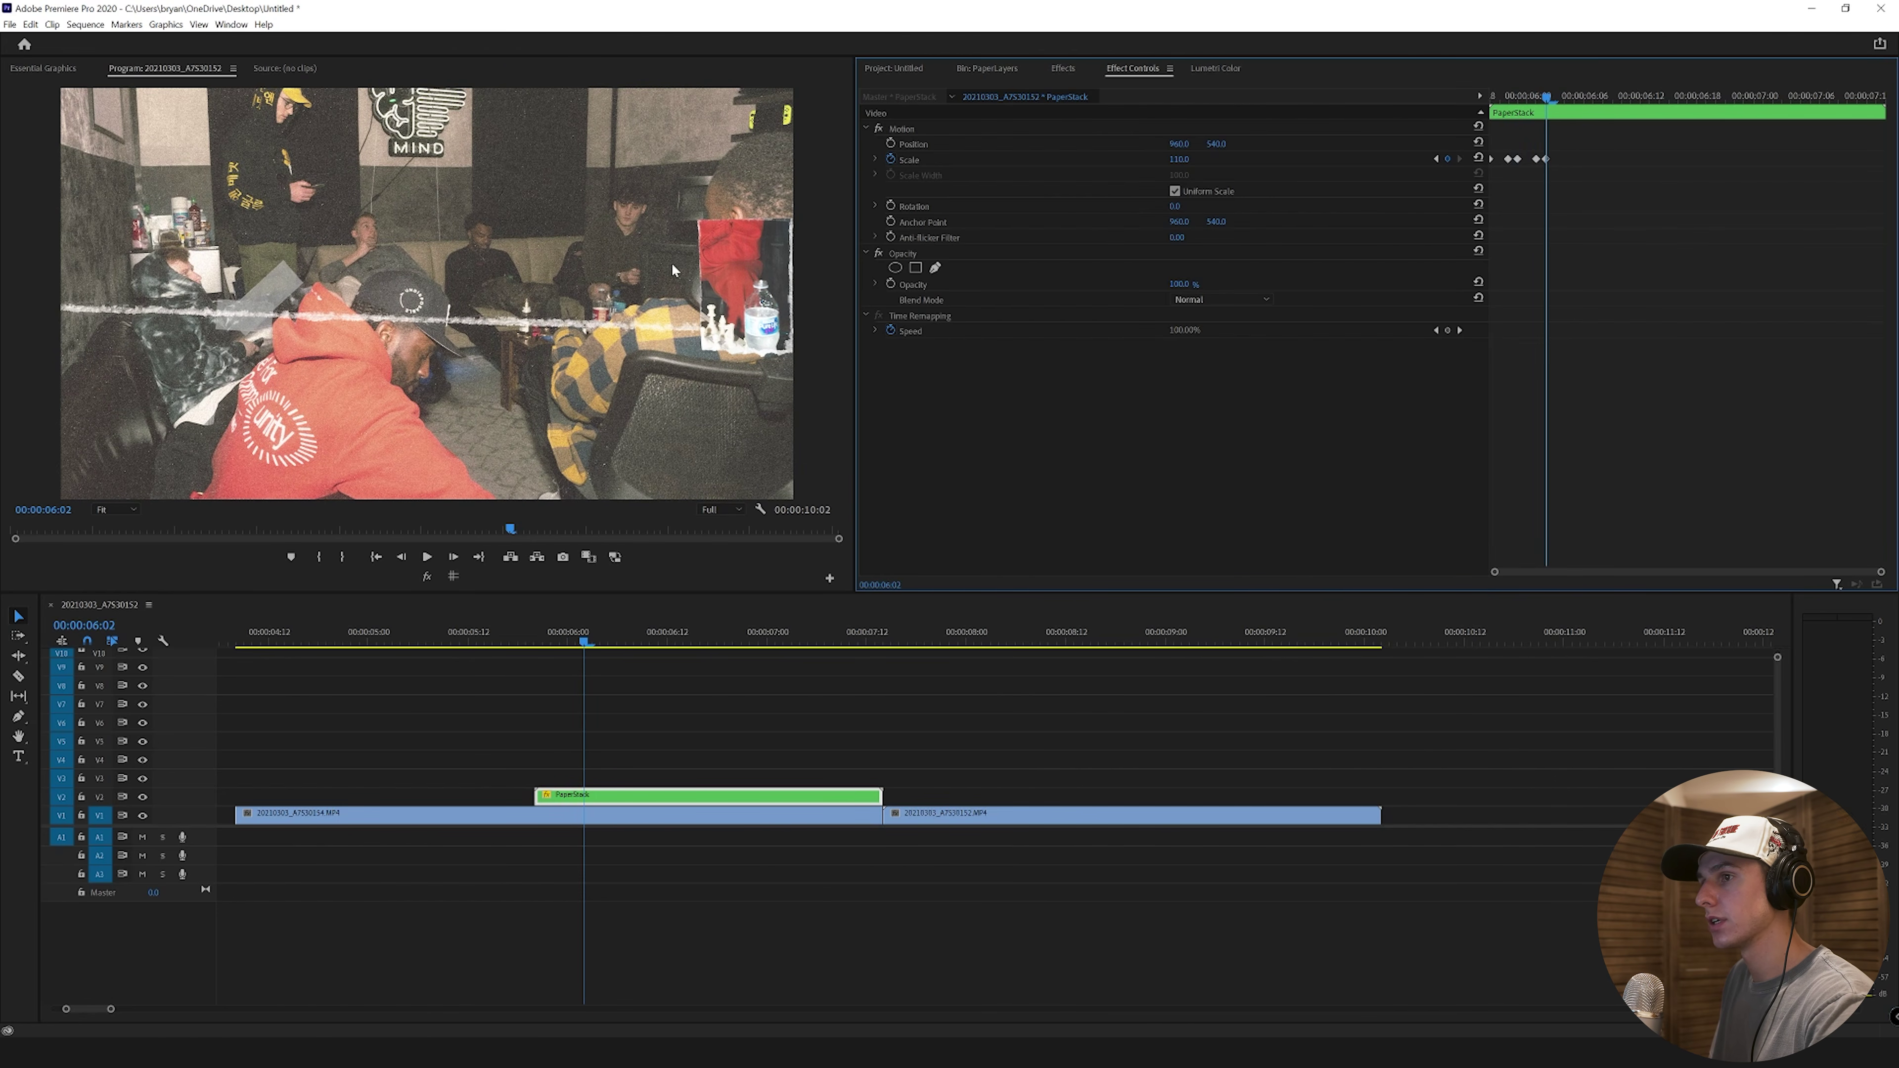
Step: Add a holding Scale keyframe at 00:00:06:03 and increase PaperStack's Scale one more step at 00:00:06:04
{"action": "left_click", "coordinate": [453, 556]}
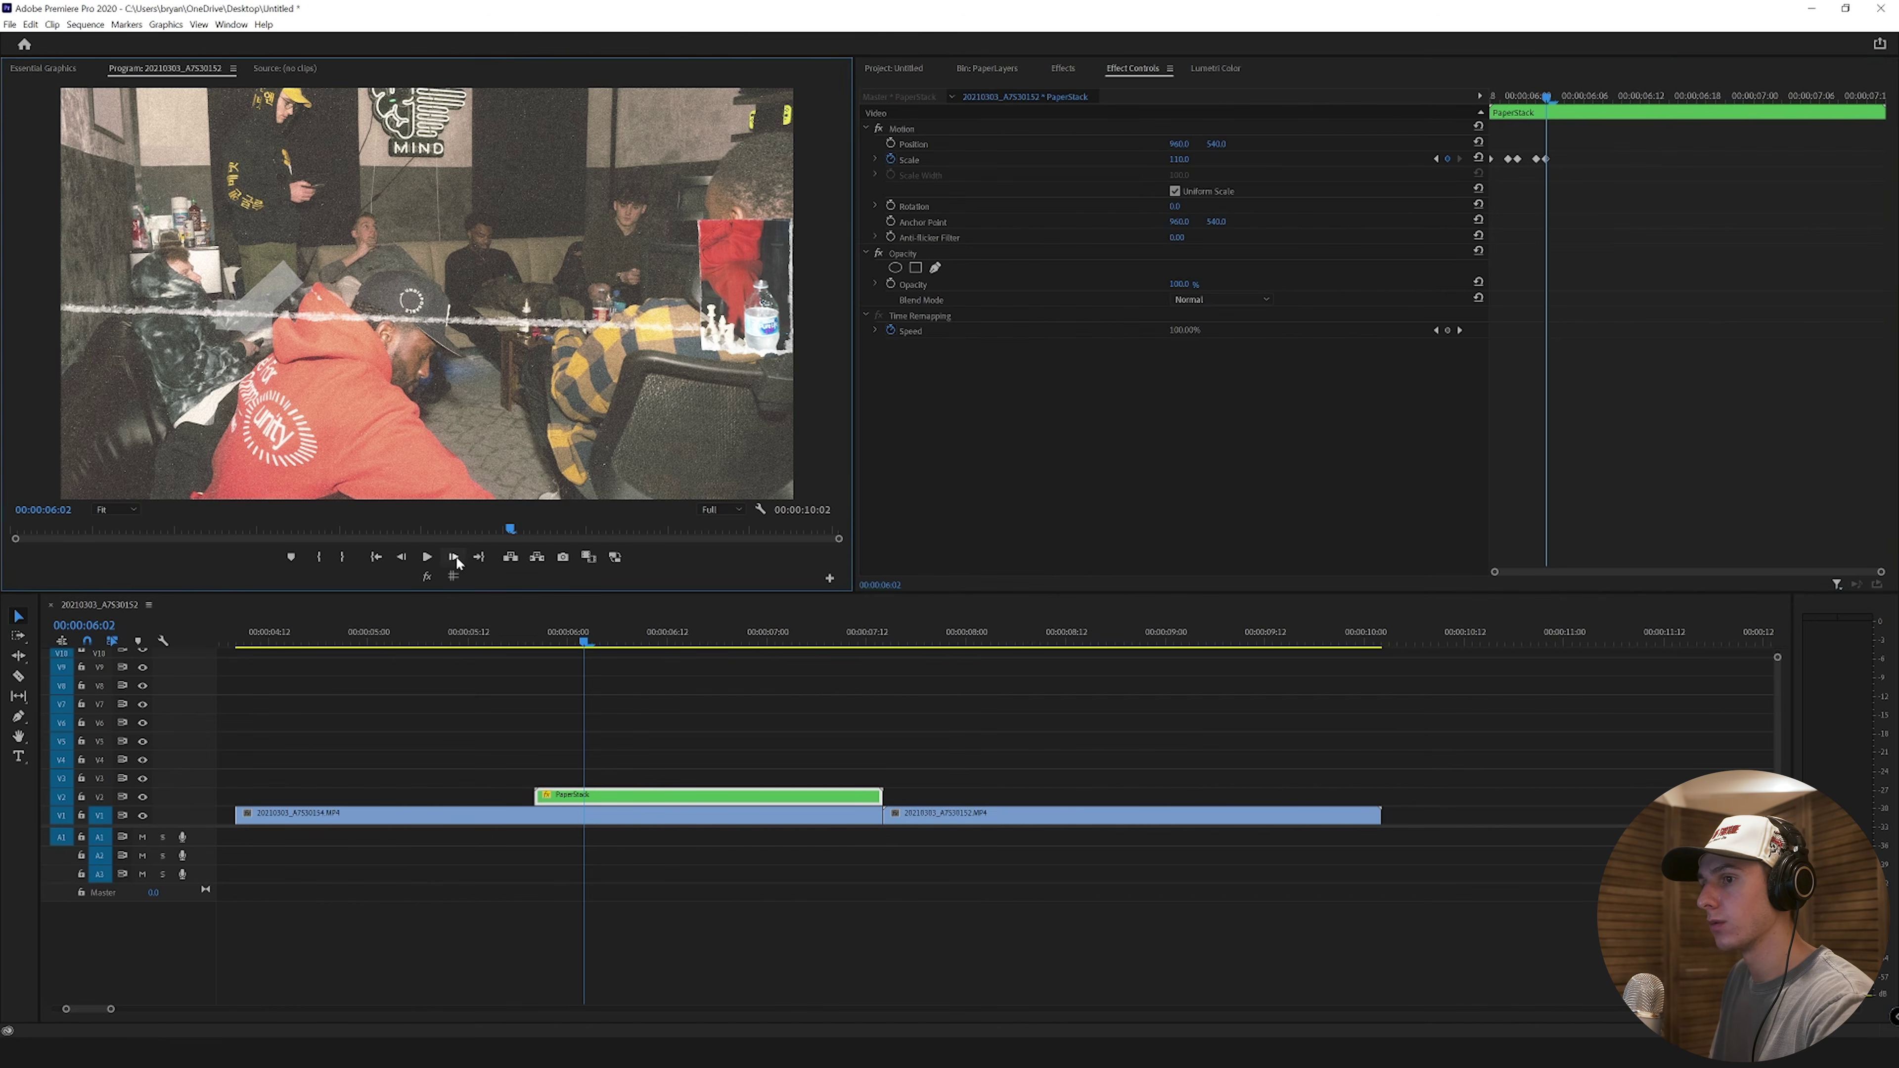
{"action": "left_click", "coordinate": [1447, 158]}
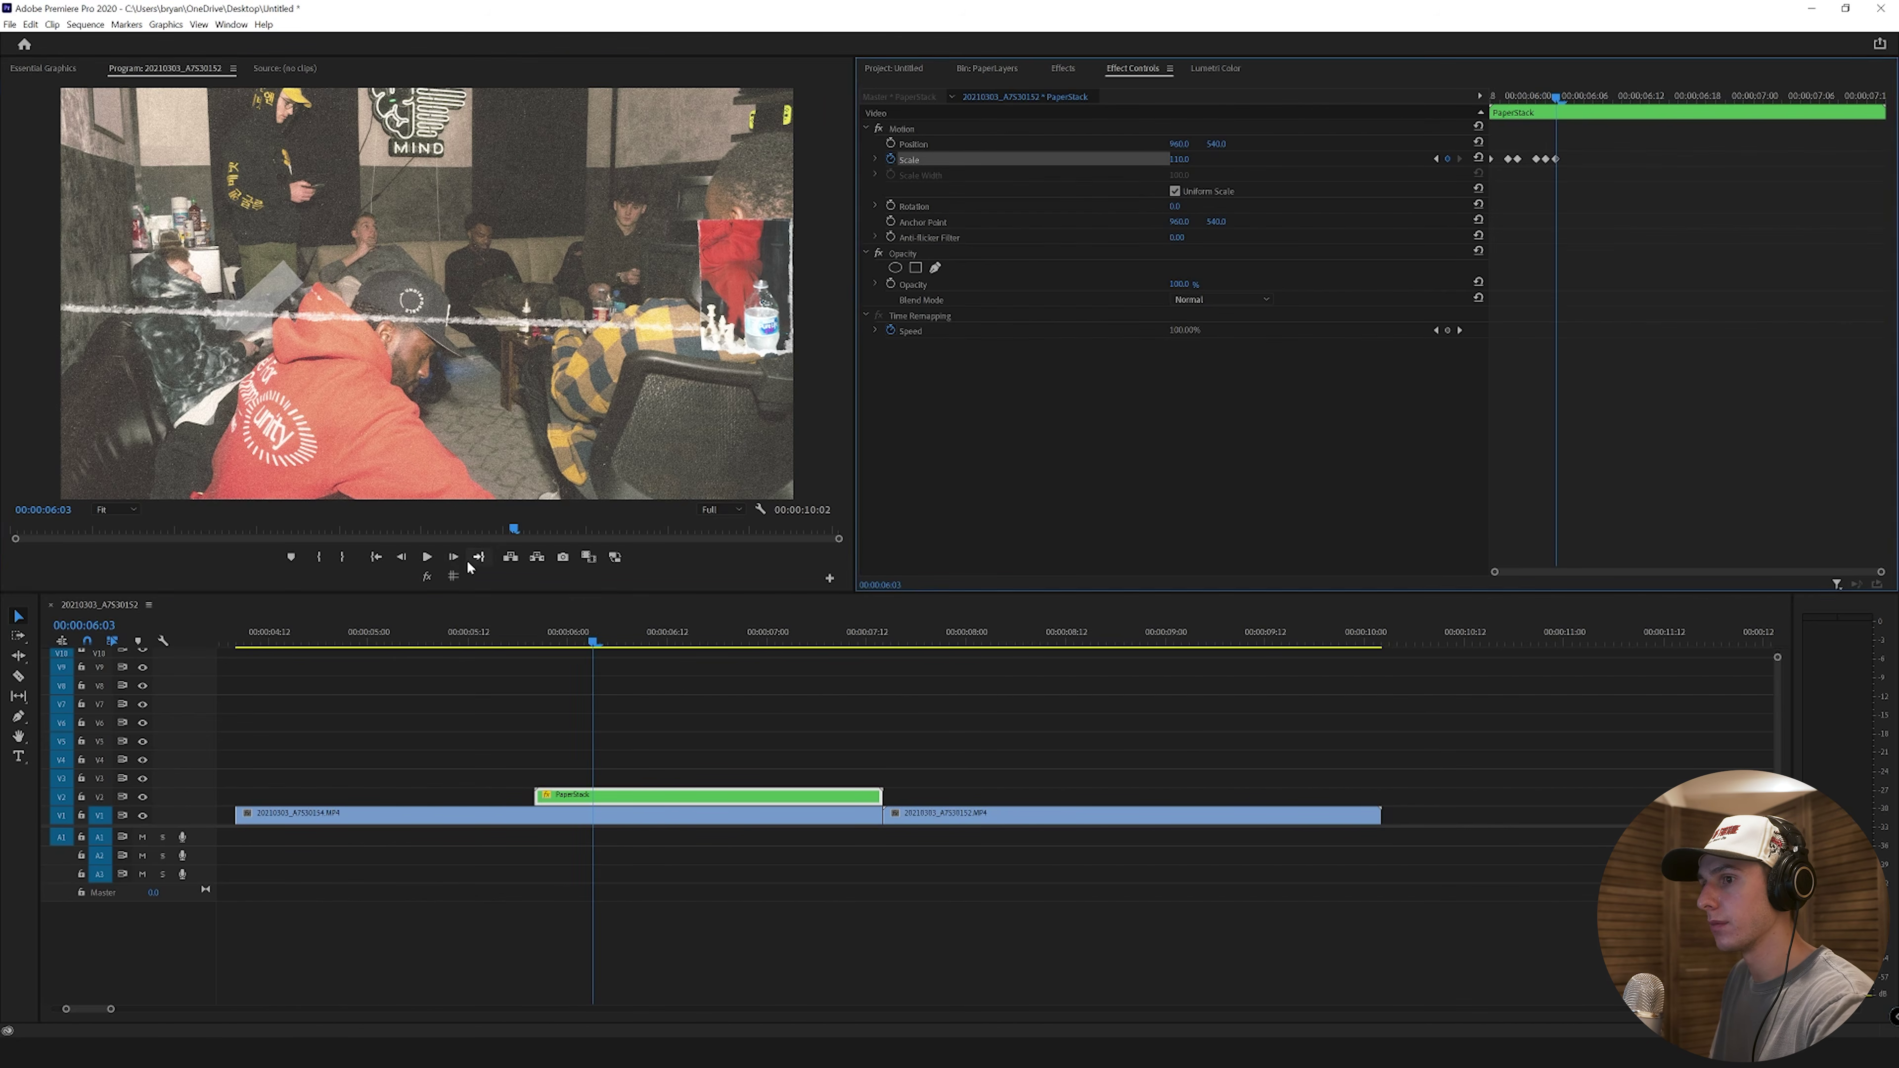
{"action": "key", "text": "Right"}
{"action": "left_click", "coordinate": [1178, 159]}
{"action": "type", "text": "1"}
{"action": "left_click", "coordinate": [1262, 180]}
Step: Add a holding Scale keyframe at 00:00:06:05 and set PaperStack's Scale to 120 at 00:00:06:06
{"action": "left_click", "coordinate": [453, 556]}
{"action": "left_click", "coordinate": [1447, 158]}
{"action": "left_click", "coordinate": [452, 556]}
{"action": "left_click", "coordinate": [1178, 158]}
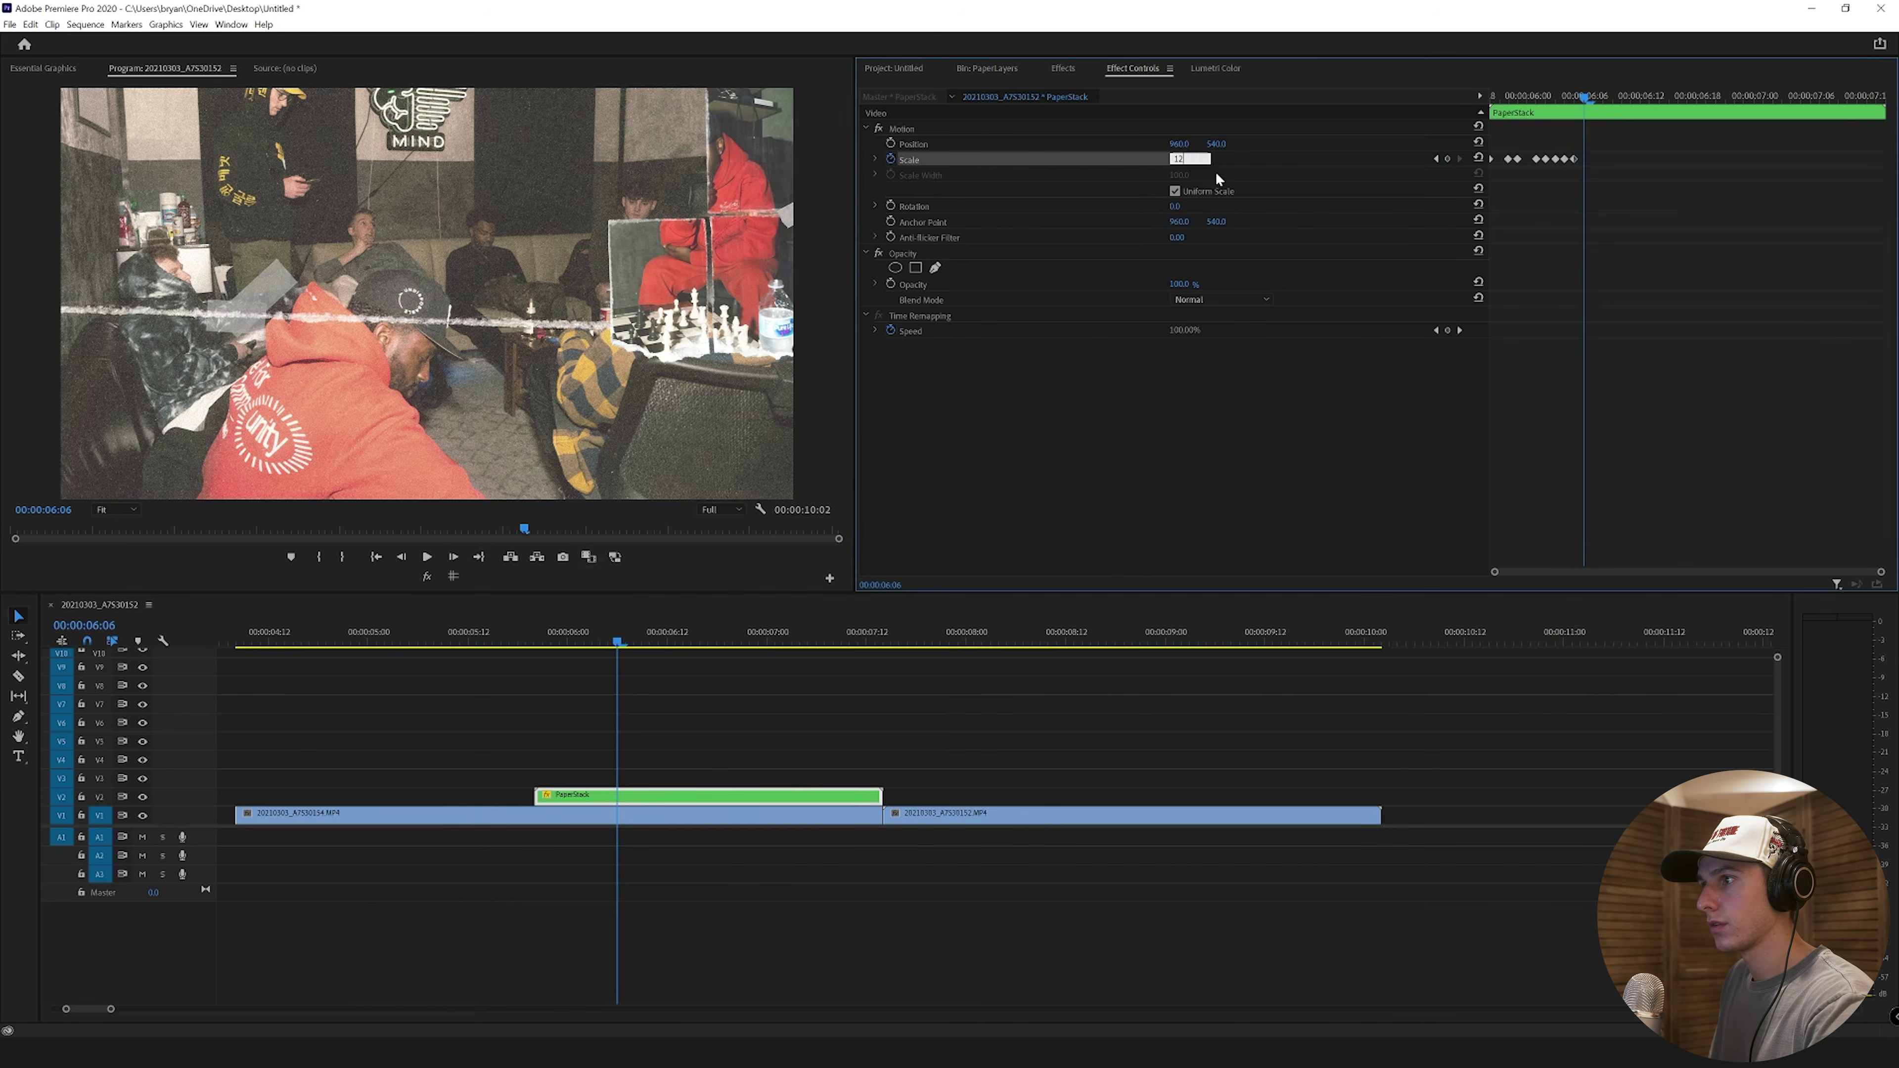
{"action": "type", "text": "120"}
{"action": "left_click", "coordinate": [1234, 178]}
Step: Add a holding Scale keyframe at 00:00:06:07 and set PaperStack's Scale to 125 at 00:00:06:08
{"action": "left_click", "coordinate": [453, 556]}
{"action": "left_click", "coordinate": [1447, 159]}
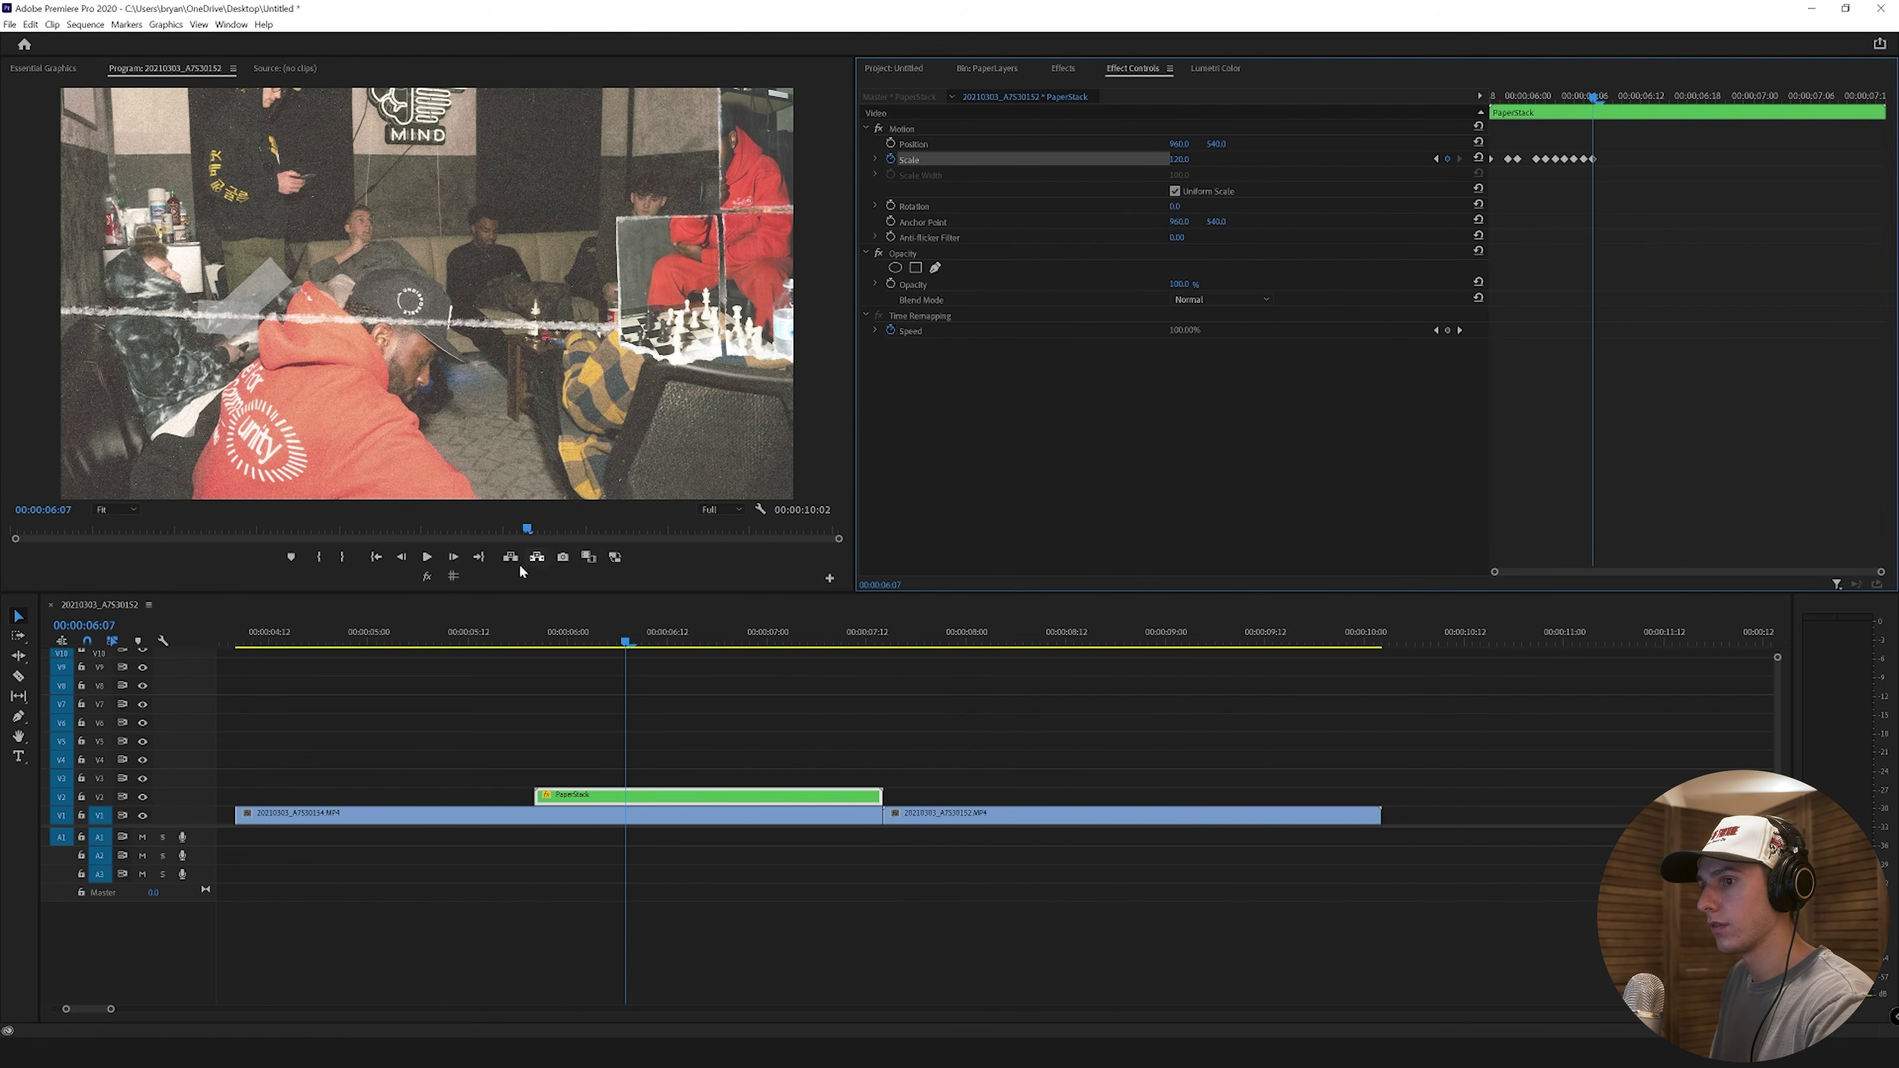
{"action": "key", "text": "Right"}
{"action": "left_click", "coordinate": [1189, 158]}
{"action": "type", "text": "125"}
{"action": "left_click", "coordinate": [1263, 180]}
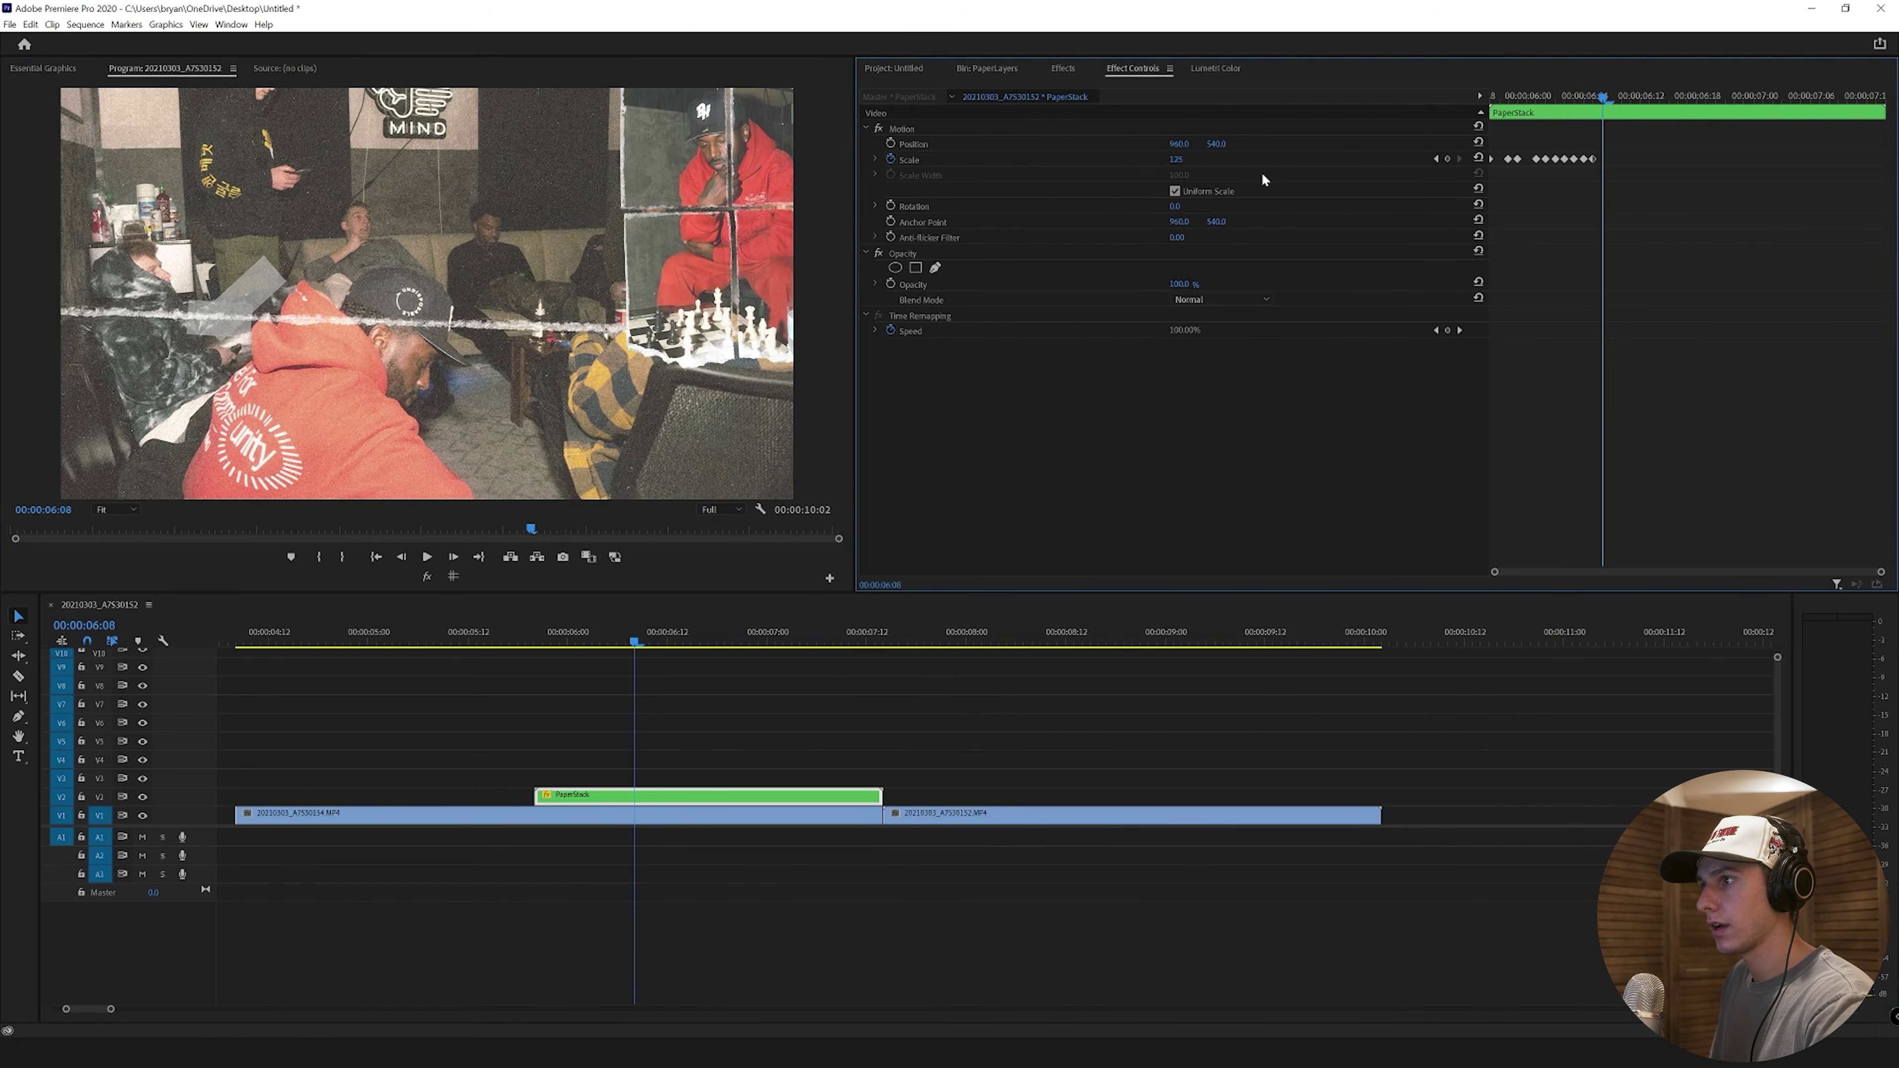
Step: Add a holding Scale keyframe at 00:00:06:10 and set PaperStack's Scale to 135 at 00:00:06:11
{"action": "left_click", "coordinate": [453, 557]}
{"action": "left_click", "coordinate": [452, 556]}
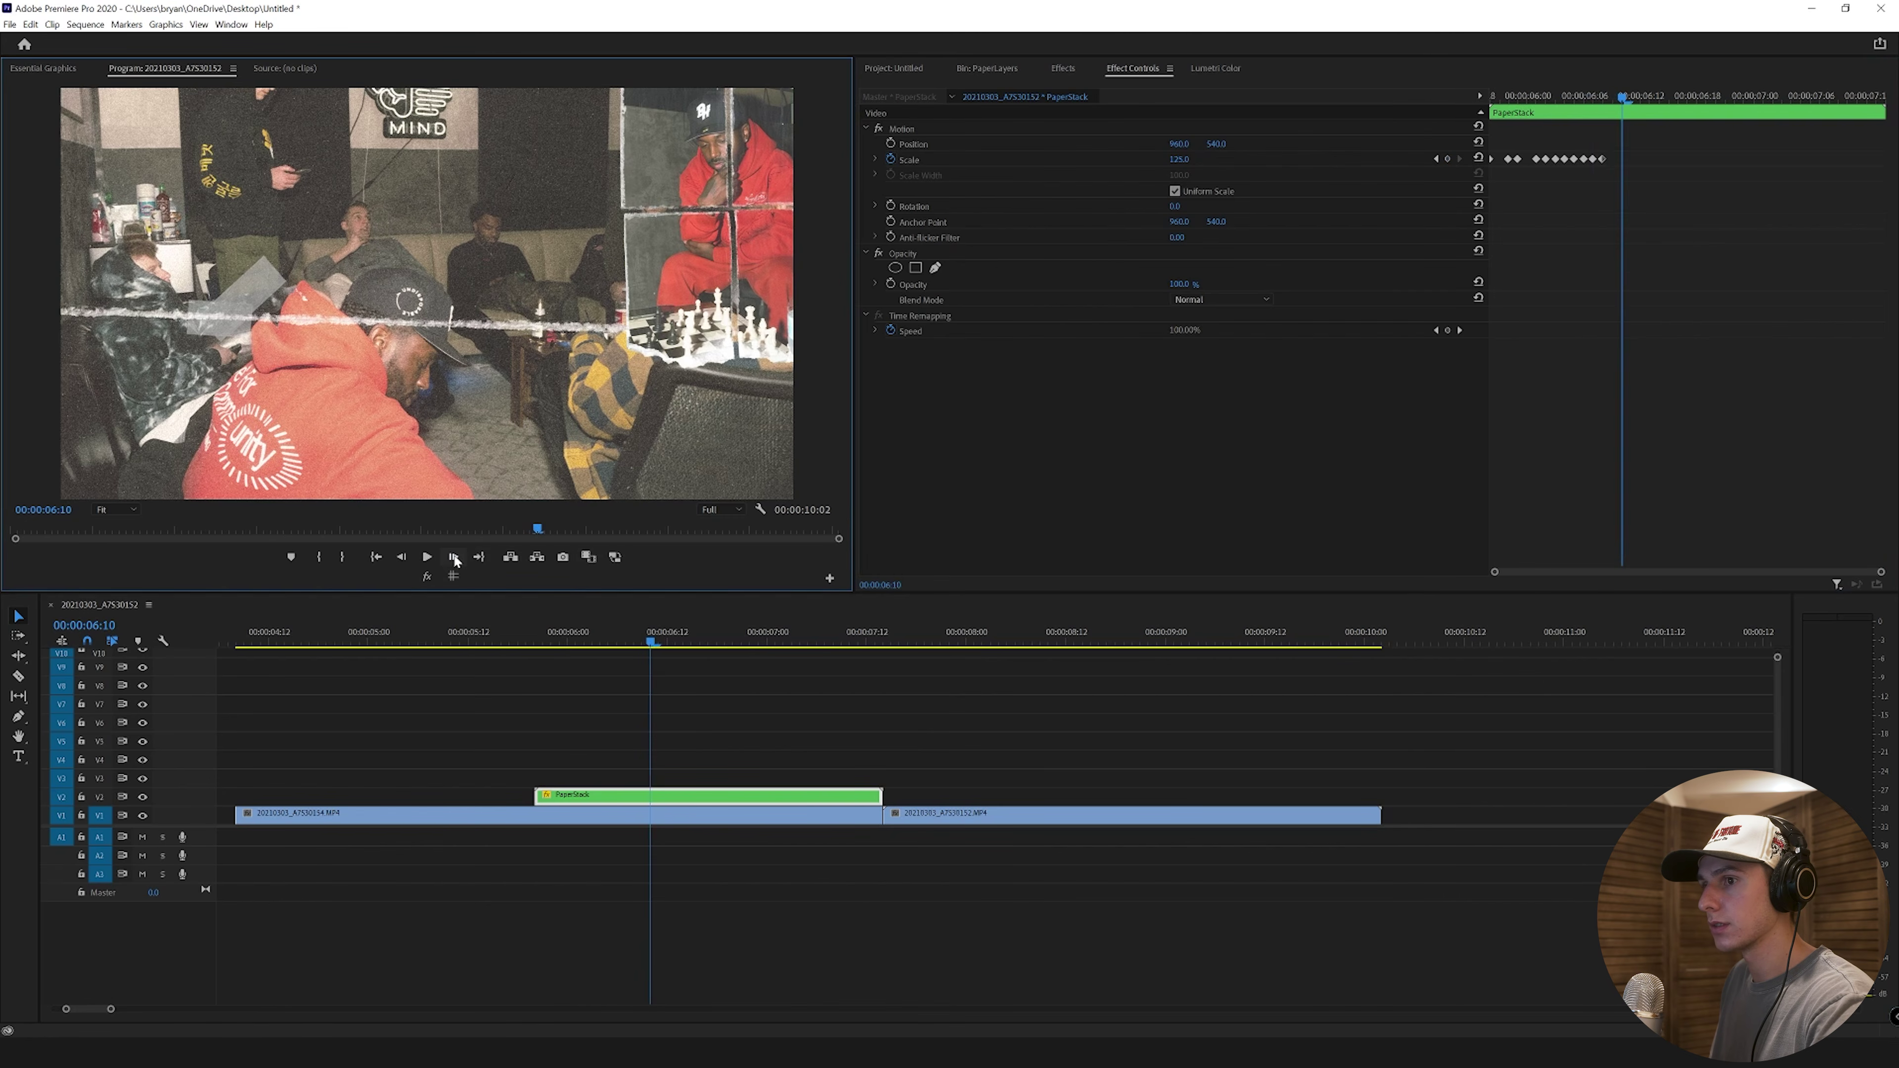
{"action": "left_click", "coordinate": [1447, 159]}
{"action": "left_click", "coordinate": [453, 556]}
{"action": "left_click", "coordinate": [1189, 159]}
{"action": "type", "text": "13"}
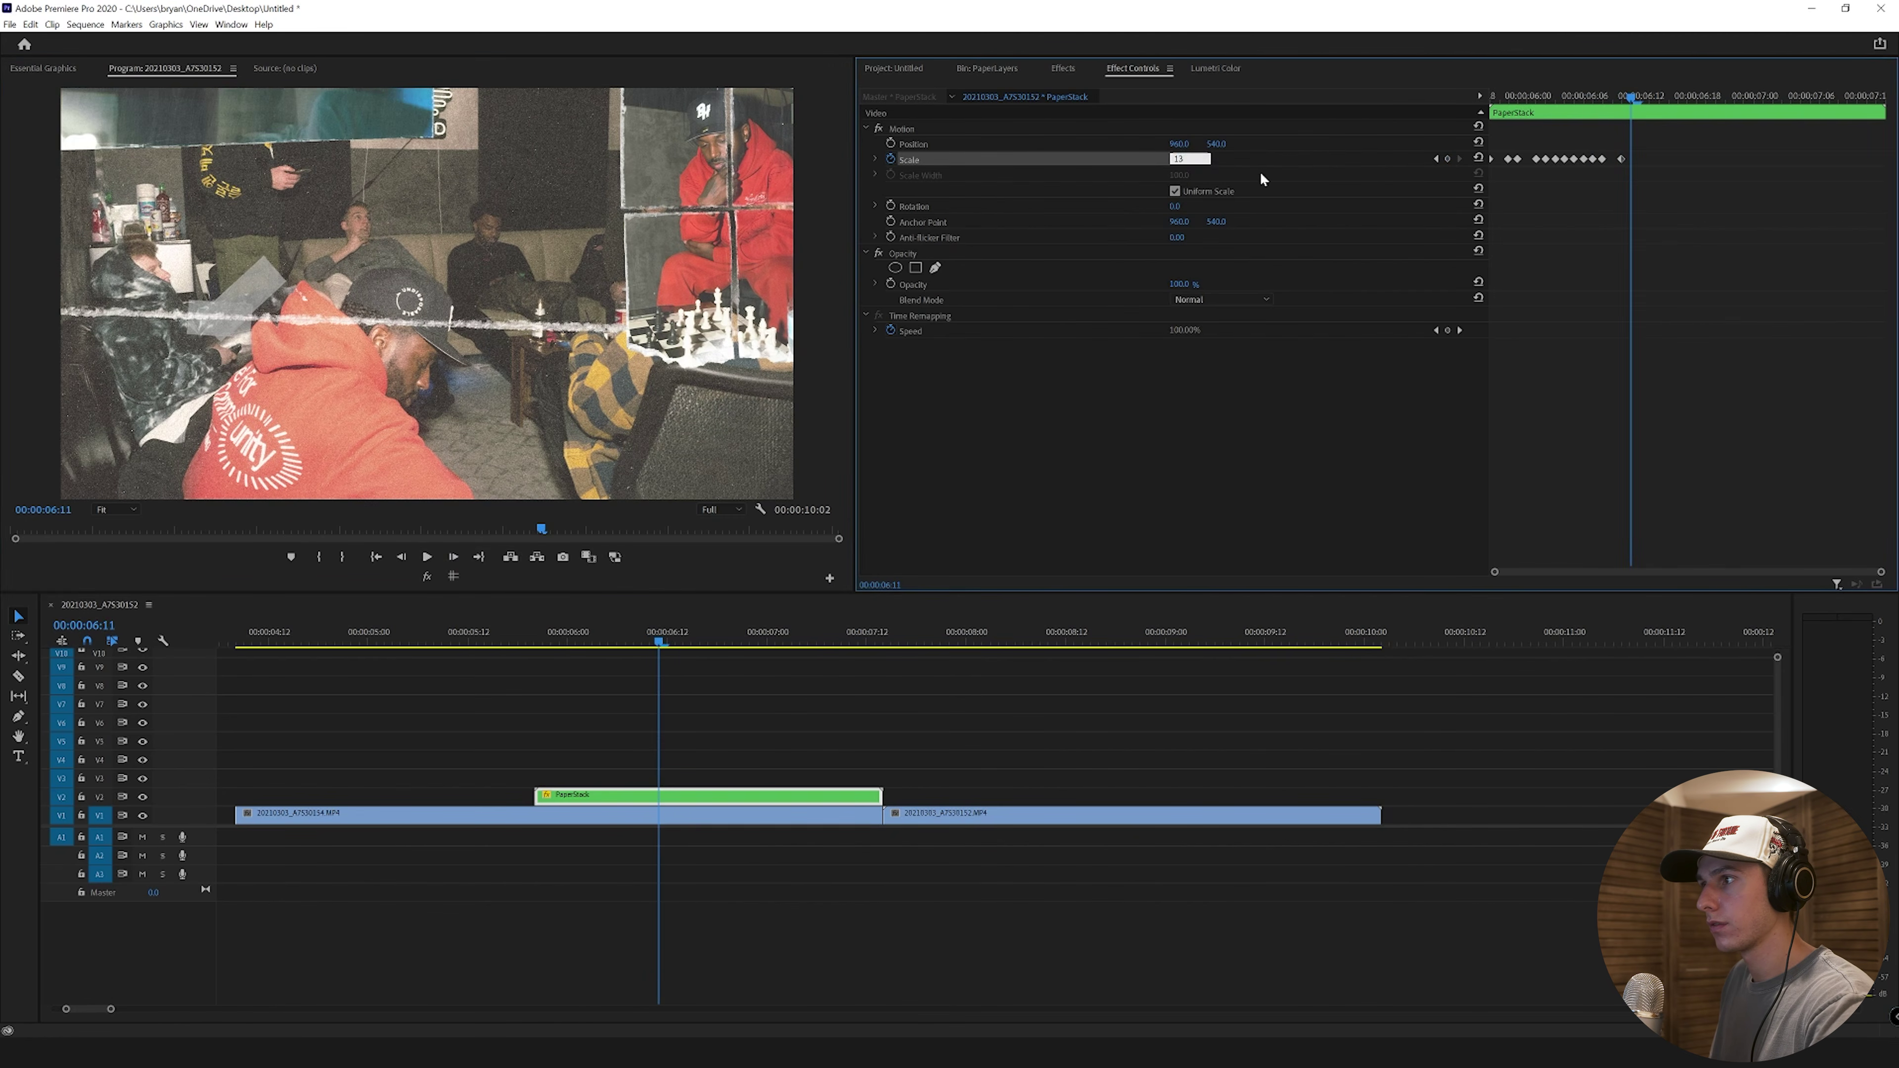
{"action": "type", "text": "5"}
{"action": "key", "text": "Return"}
Step: Add a holding Scale keyframe at 00:00:06:12 and set PaperStack's Scale to 140 at 00:00:06:13
{"action": "left_click", "coordinate": [453, 557]}
{"action": "left_click", "coordinate": [1448, 158]}
{"action": "left_click", "coordinate": [453, 557]}
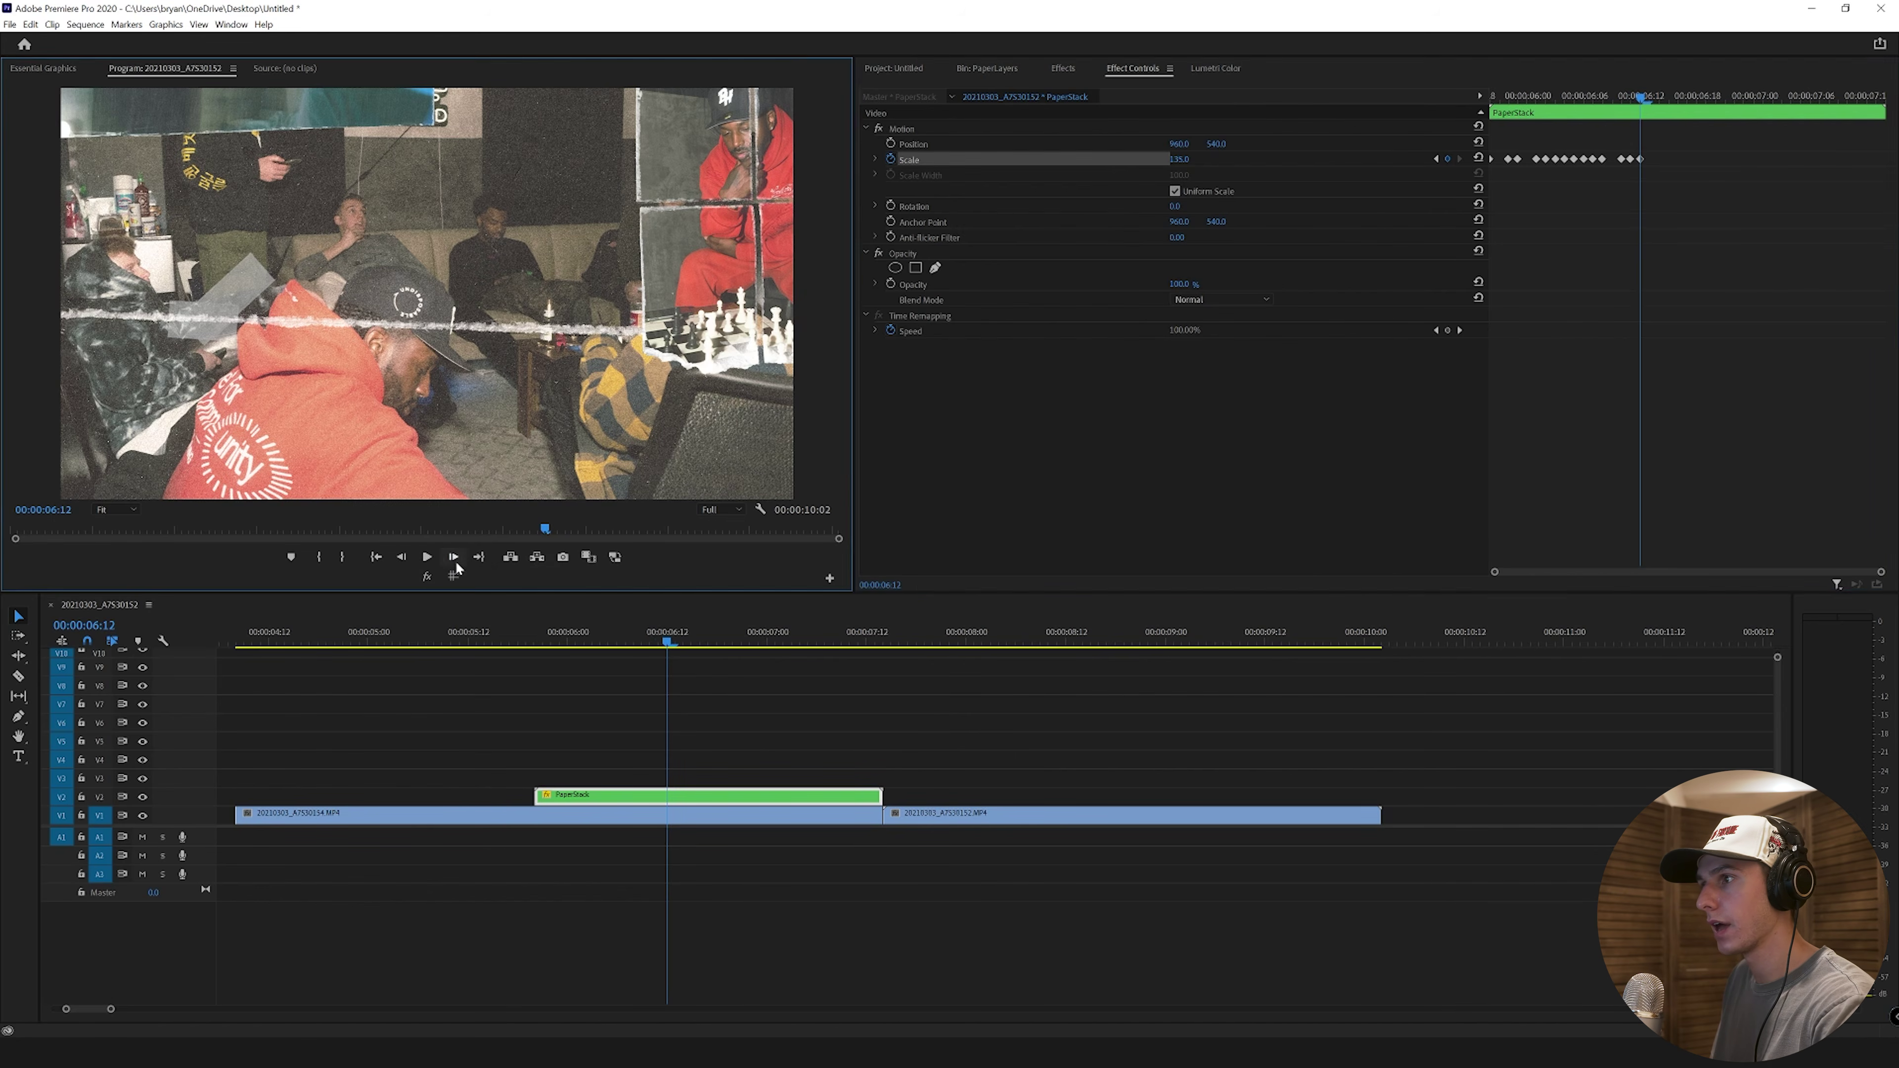
{"action": "left_click", "coordinate": [1177, 158]}
{"action": "type", "text": "140"}
{"action": "key", "text": "Return"}
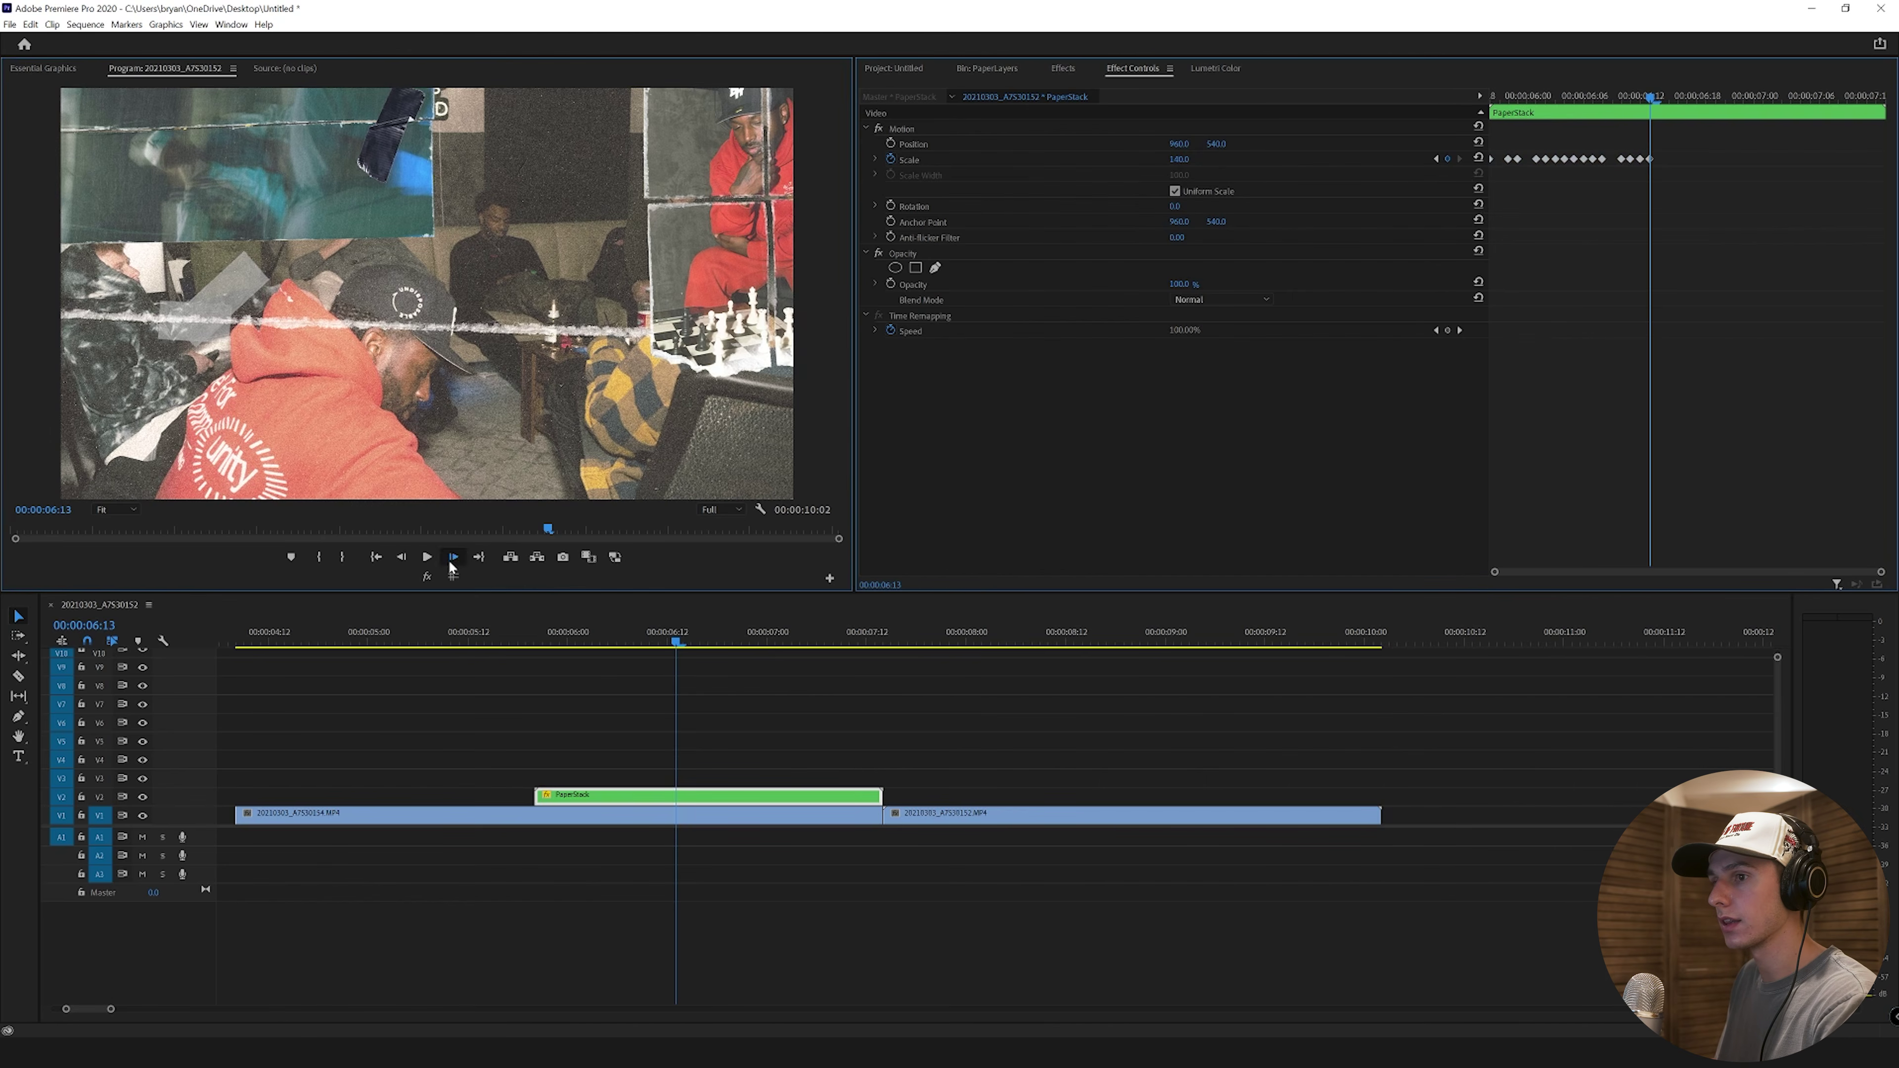
Step: Add a holding Scale keyframe at 00:00:06:14 and set PaperStack's Scale to 145 at 00:00:06:15
{"action": "left_click", "coordinate": [453, 558]}
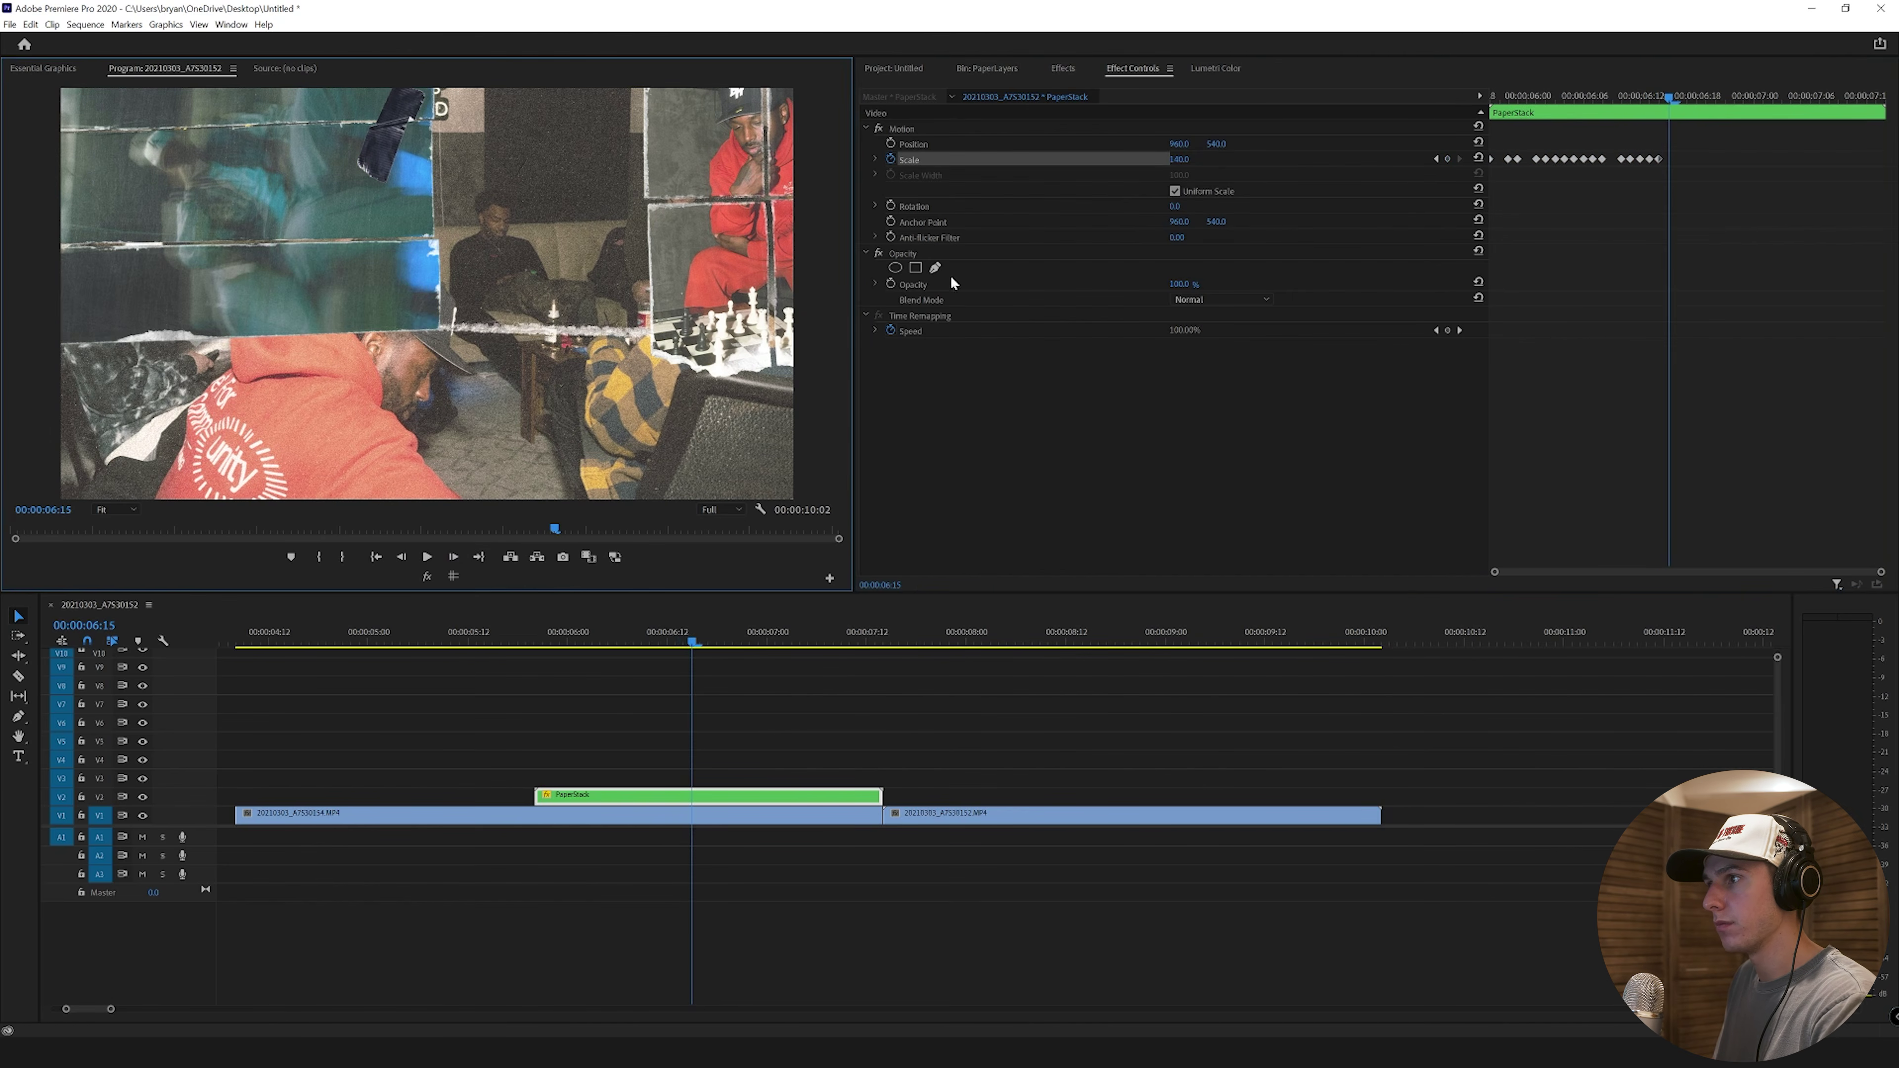
{"action": "left_click", "coordinate": [1178, 160]}
{"action": "key", "text": "Return"}
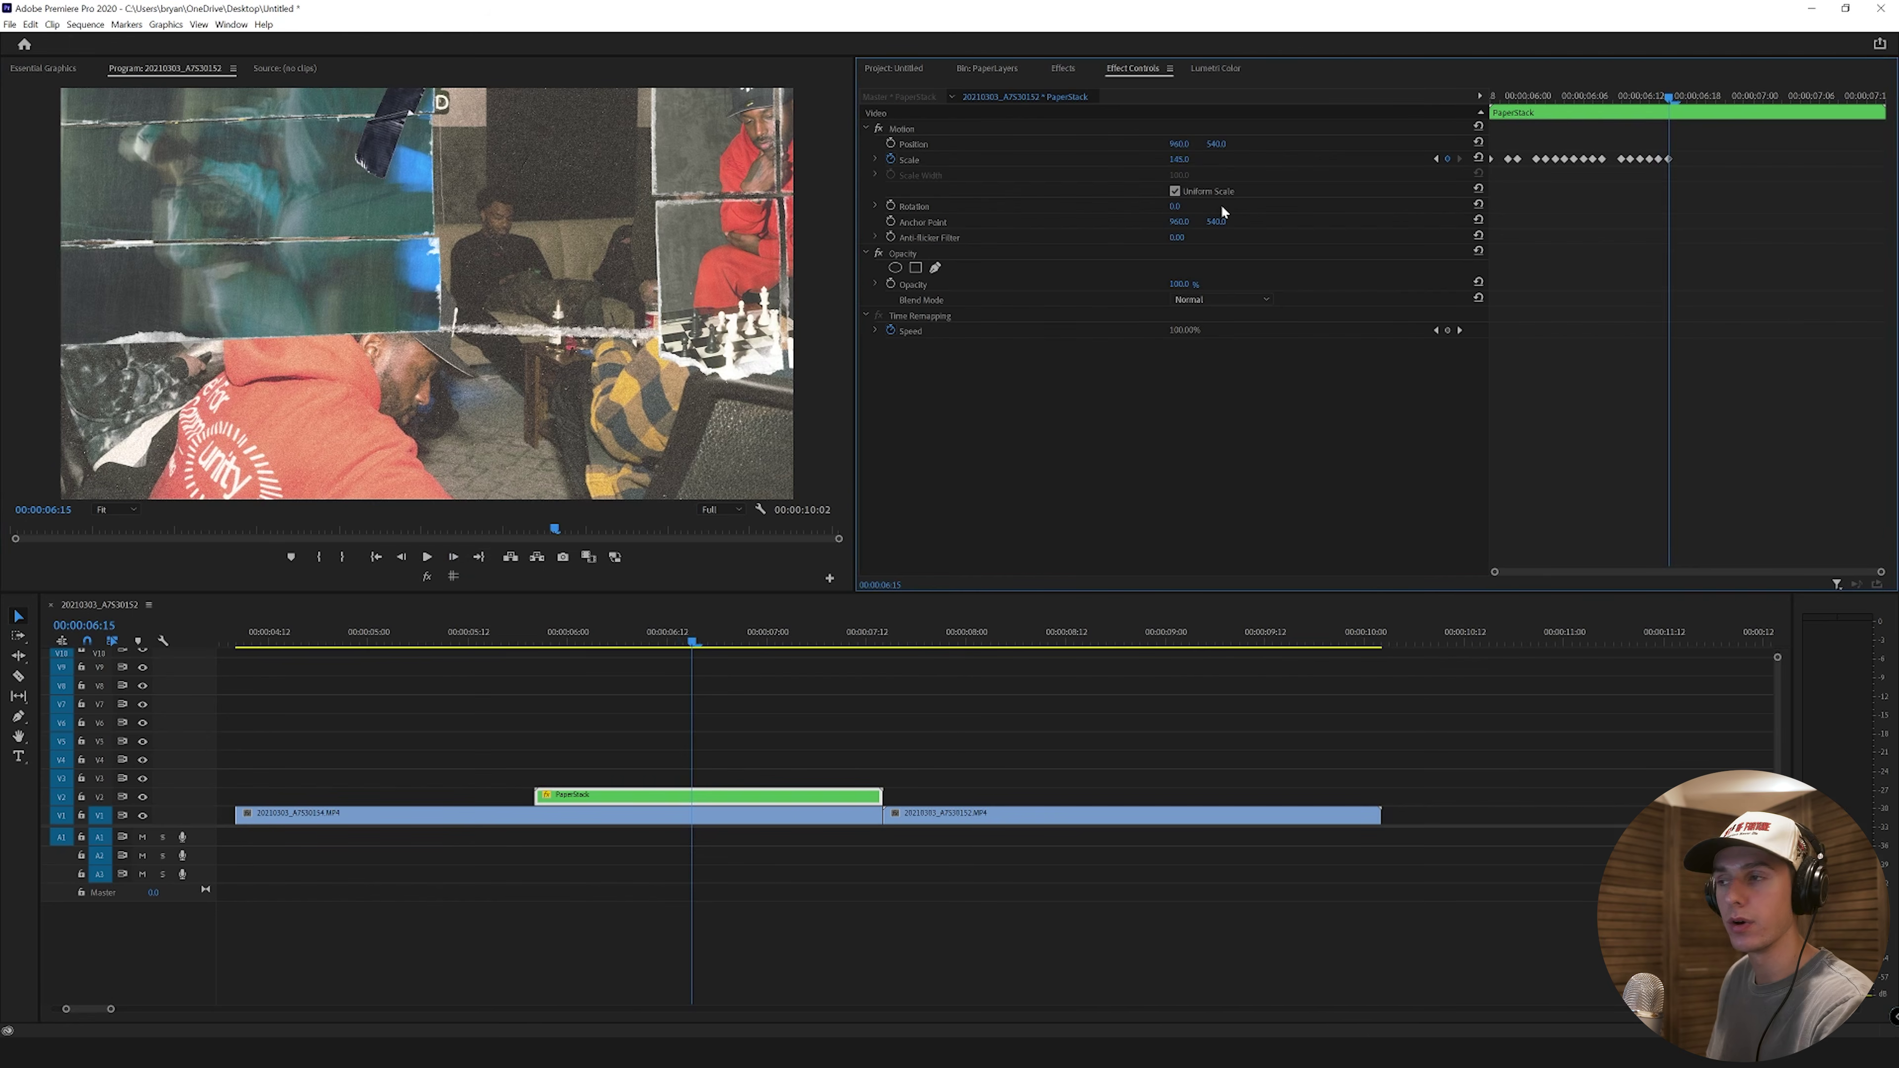
Step: Add a holding Scale keyframe at 00:00:06:17 and set PaperStack's Scale to 150 at 00:00:06:18
{"action": "left_click", "coordinate": [453, 558]}
{"action": "left_click", "coordinate": [453, 558]}
{"action": "left_click", "coordinate": [1447, 159]}
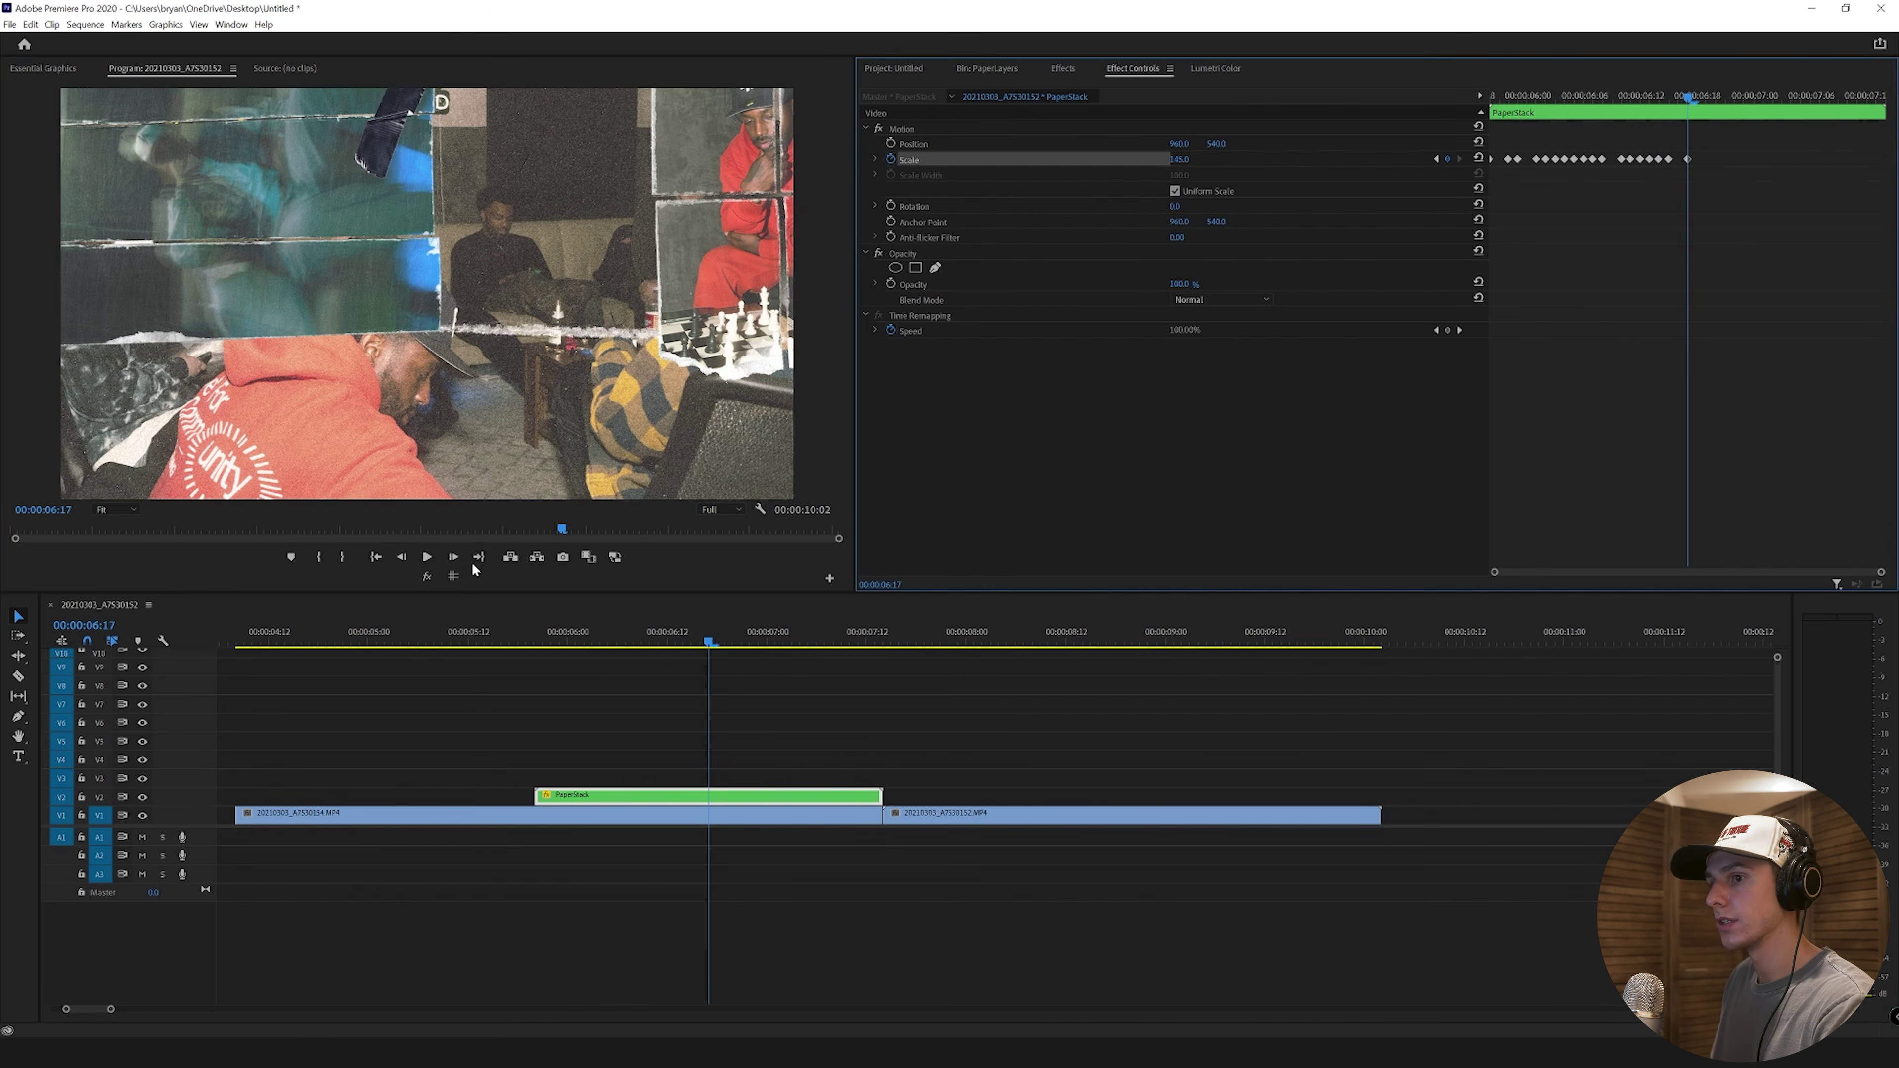
{"action": "left_click", "coordinate": [453, 556]}
{"action": "left_click", "coordinate": [1187, 159]}
{"action": "type", "text": "150"}
{"action": "key", "text": "Return"}
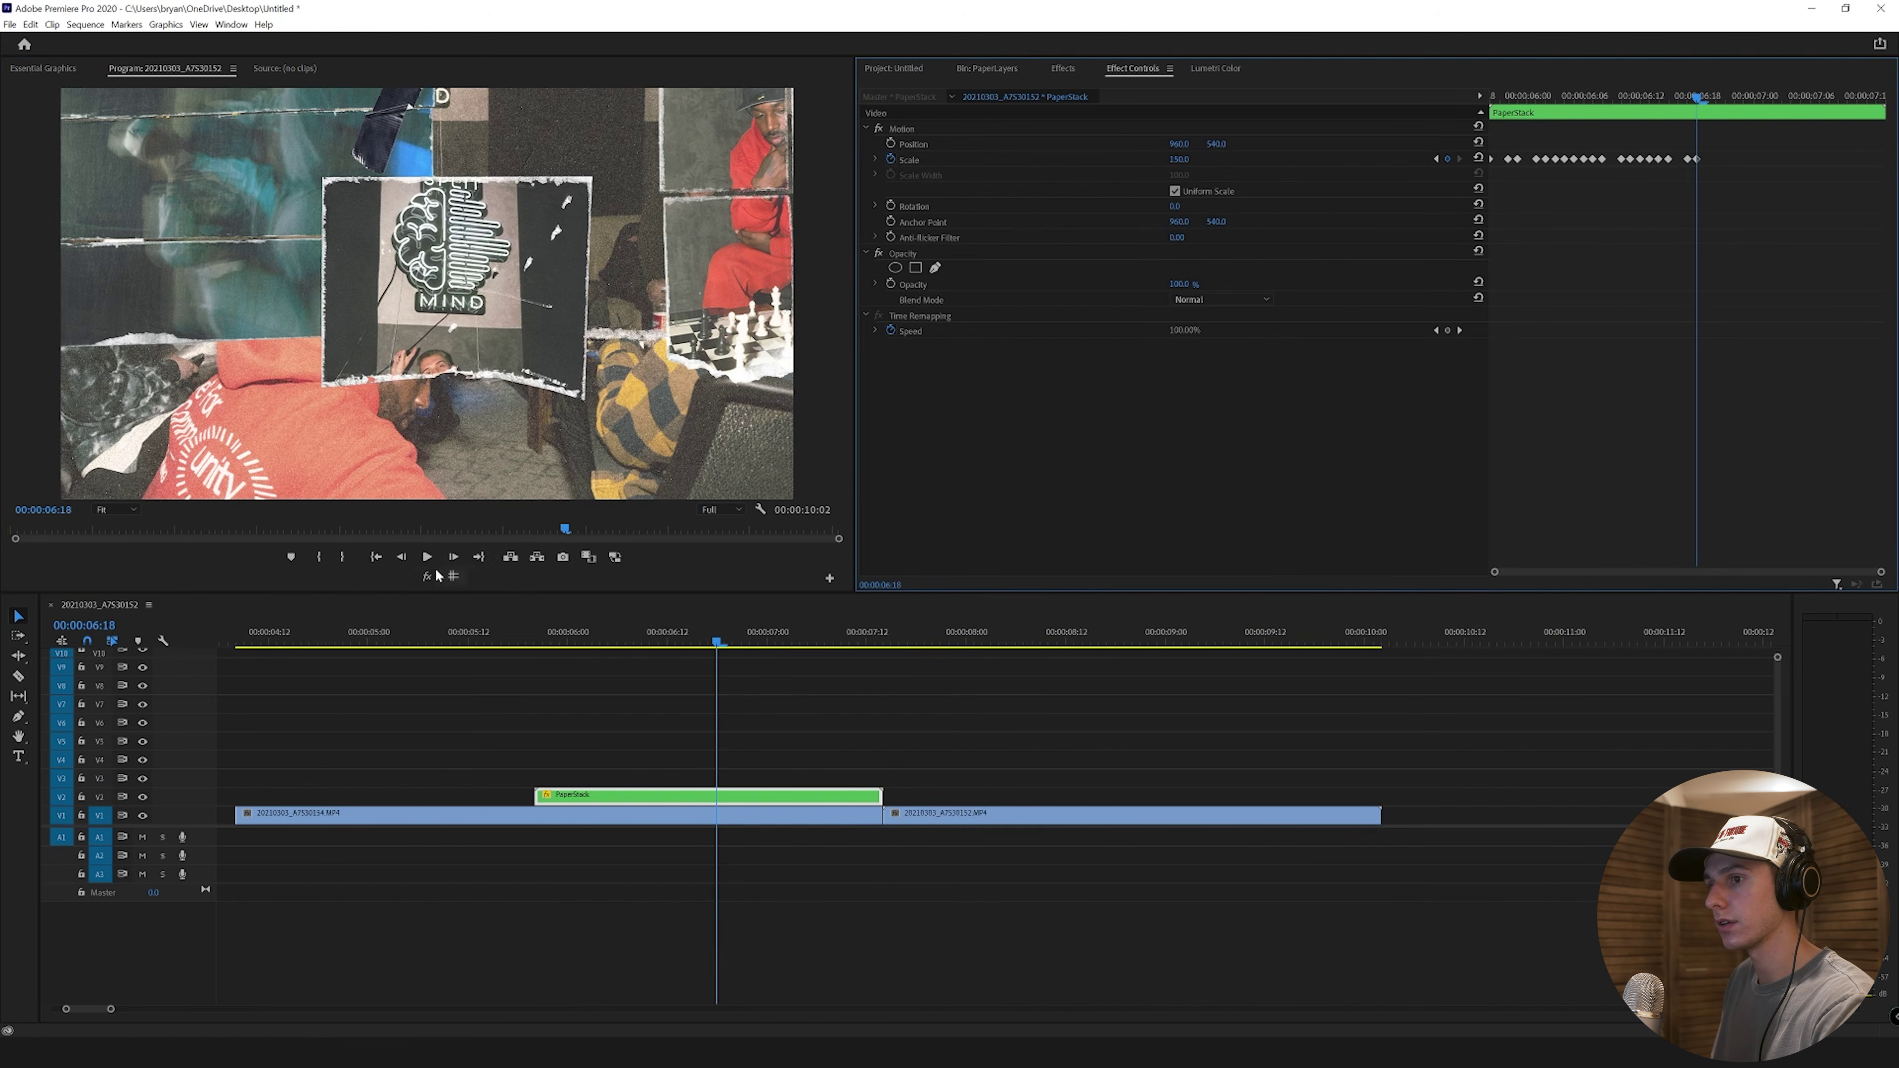
Step: Add a holding Scale keyframe at 00:00:06:19 and set PaperStack's Scale to 155 at 00:00:06:20
{"action": "left_click", "coordinate": [453, 556]}
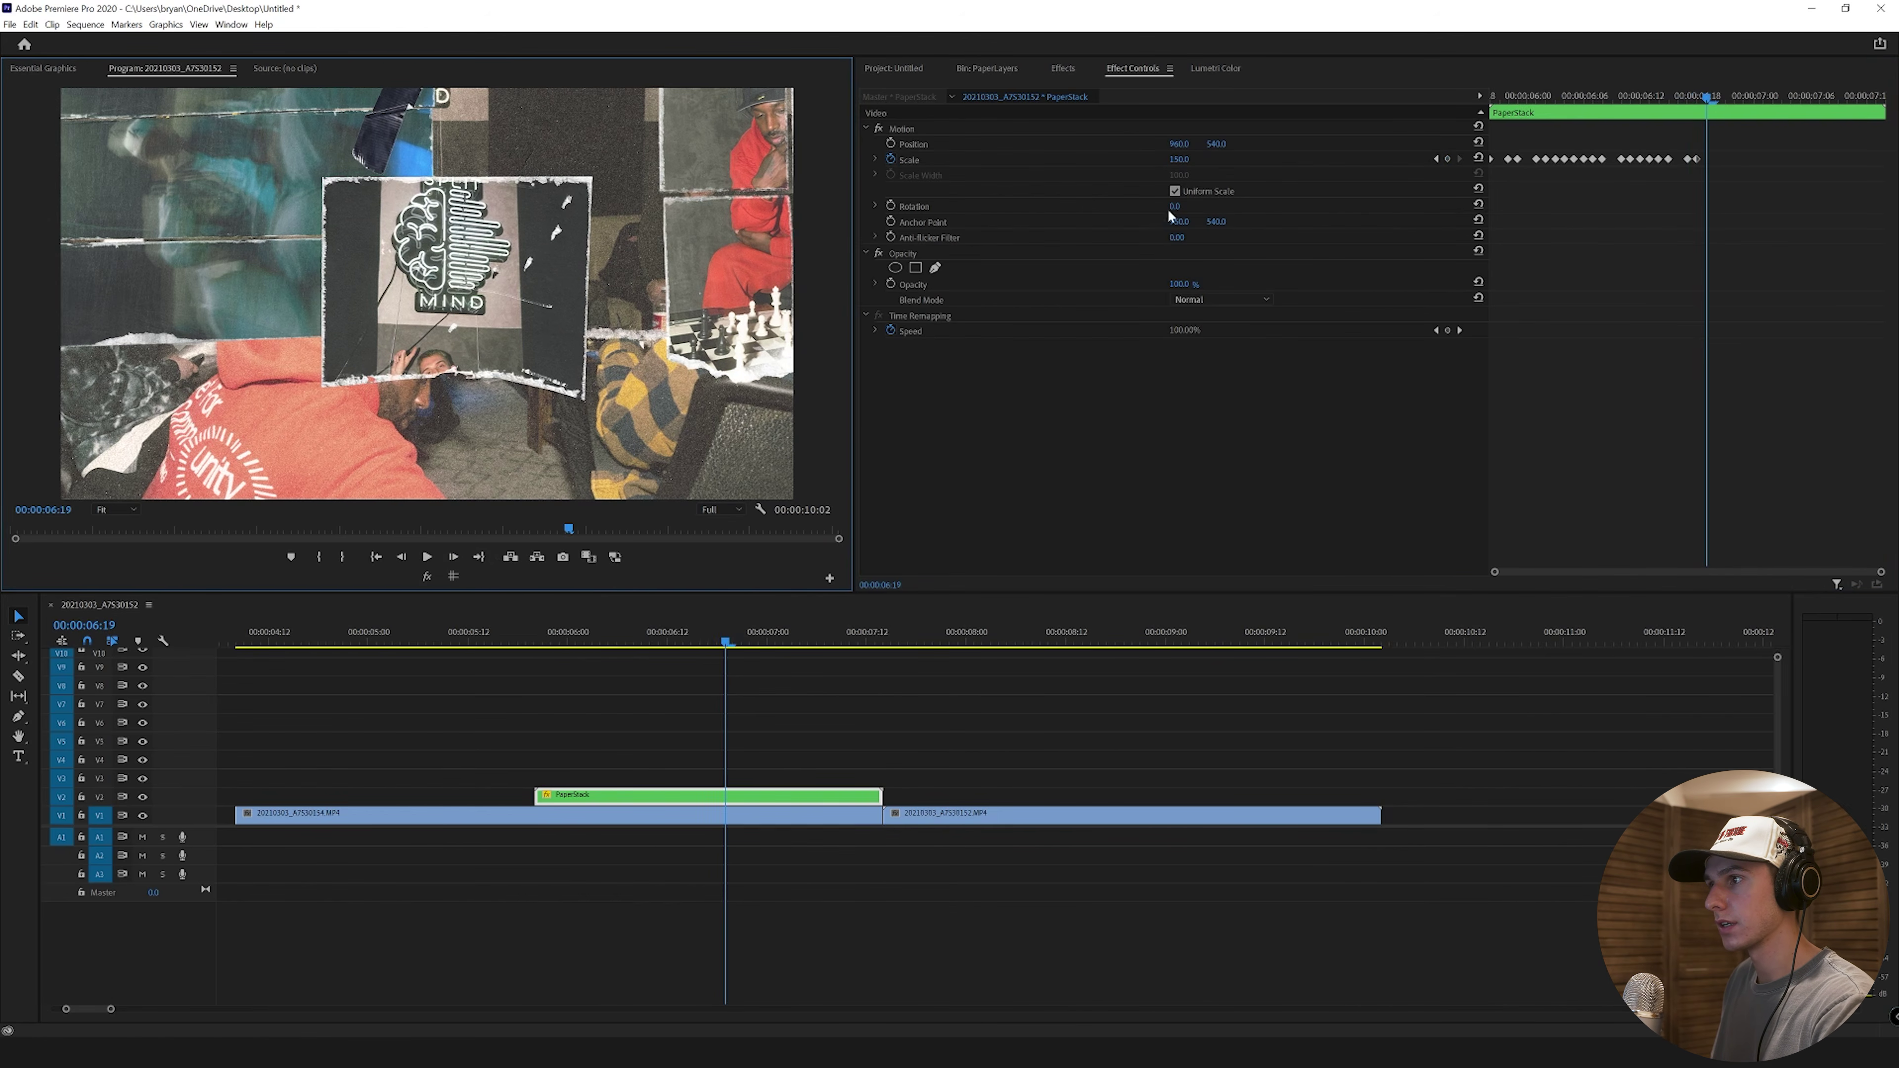
{"action": "left_click", "coordinate": [1448, 158]}
{"action": "key", "text": "Right"}
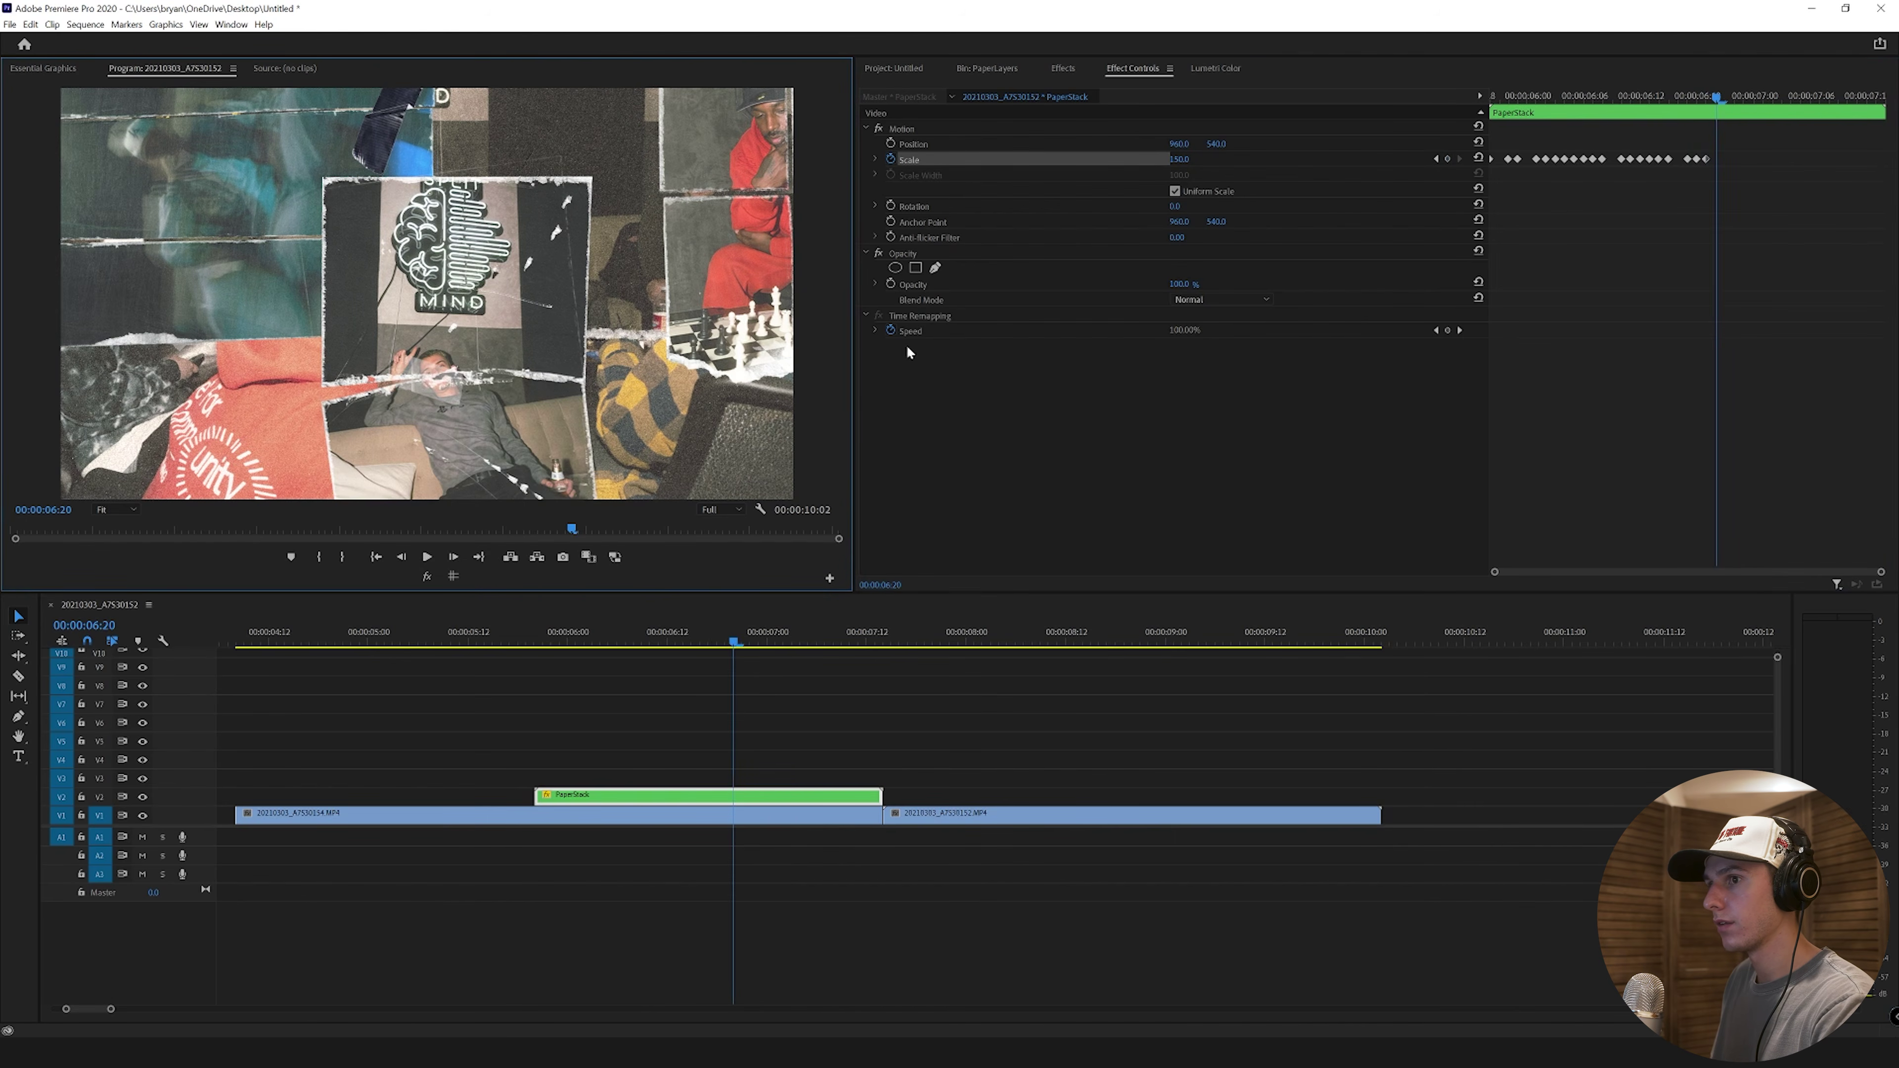
{"action": "left_click", "coordinate": [1183, 160]}
{"action": "type", "text": "1"}
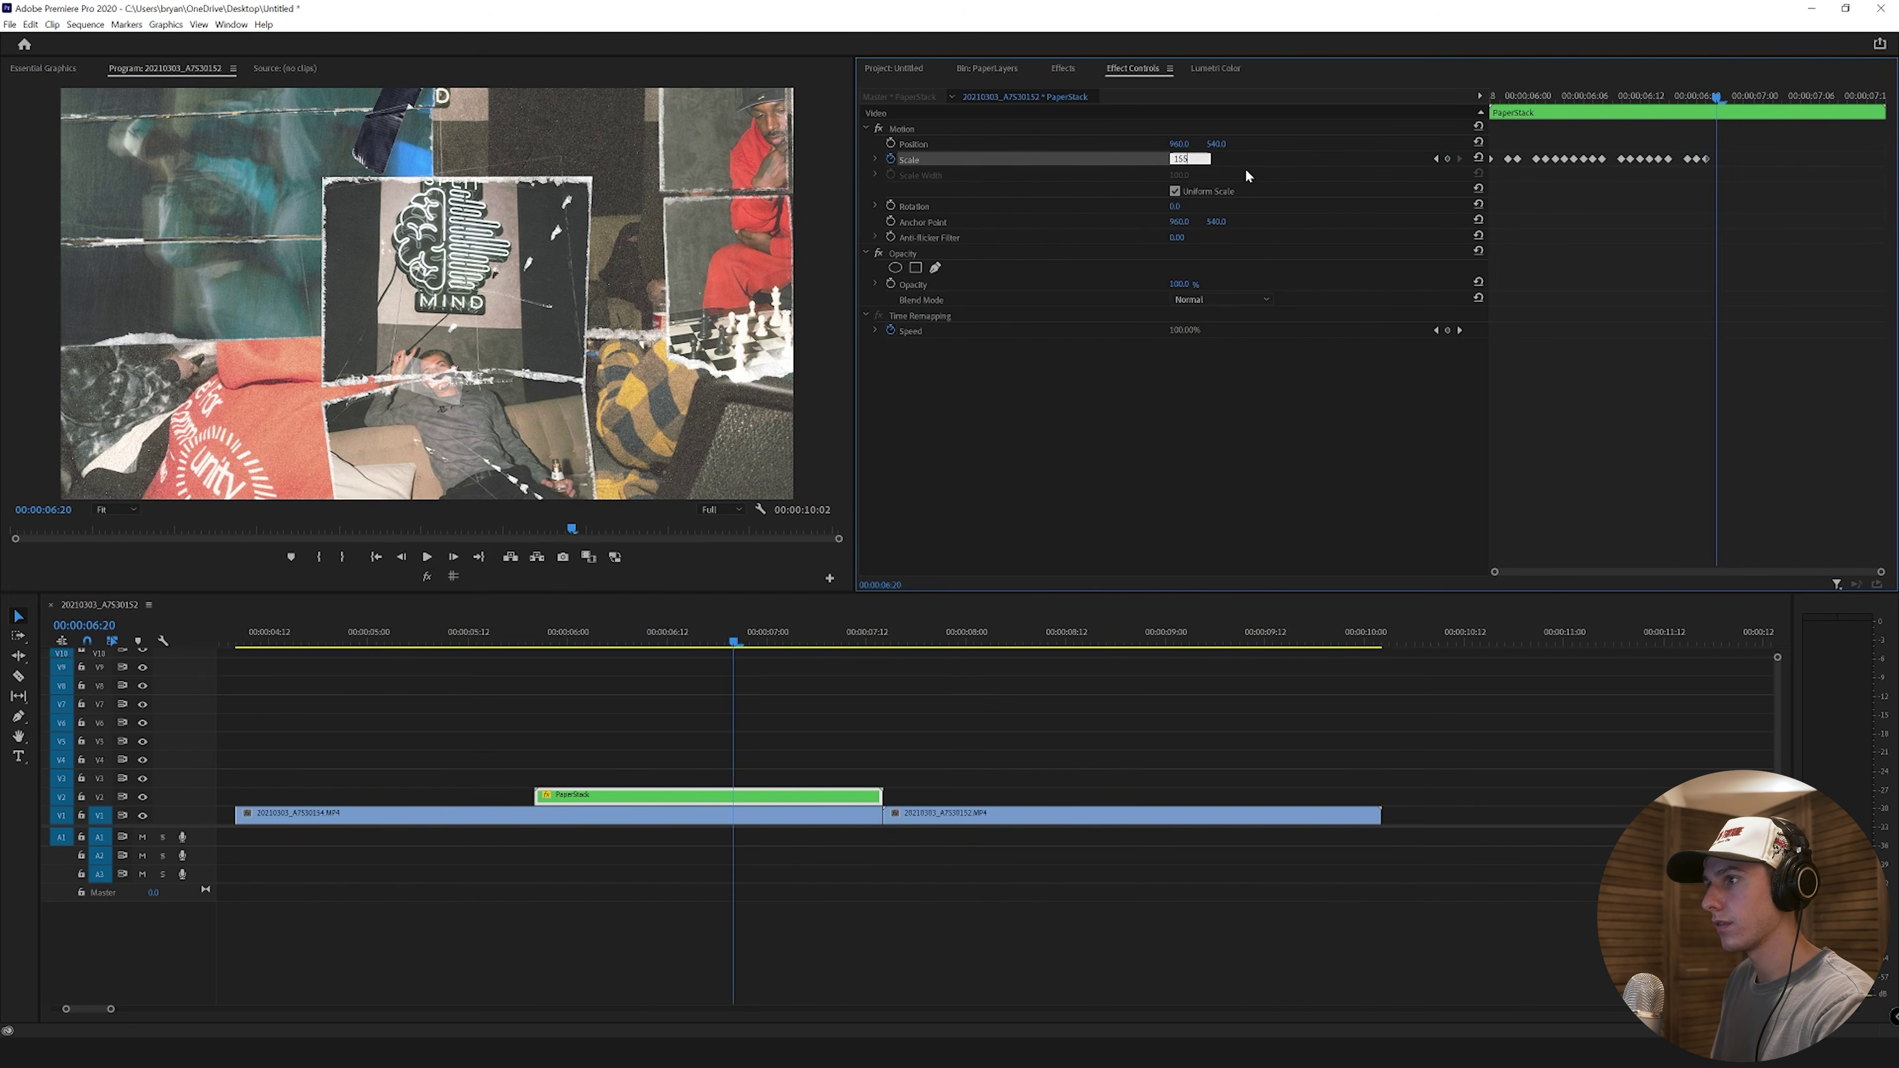
{"action": "type", "text": "55"}
{"action": "key", "text": "Return"}
Step: Trim the end of PaperStack to 00:00:07:00 and place it between the two footage clips, starting at 00:00:06:23
{"action": "left_click", "coordinate": [454, 557]}
{"action": "left_click", "coordinate": [454, 557]}
{"action": "left_click", "coordinate": [453, 557]}
{"action": "left_click", "coordinate": [454, 557]}
{"action": "left_click", "coordinate": [877, 793]}
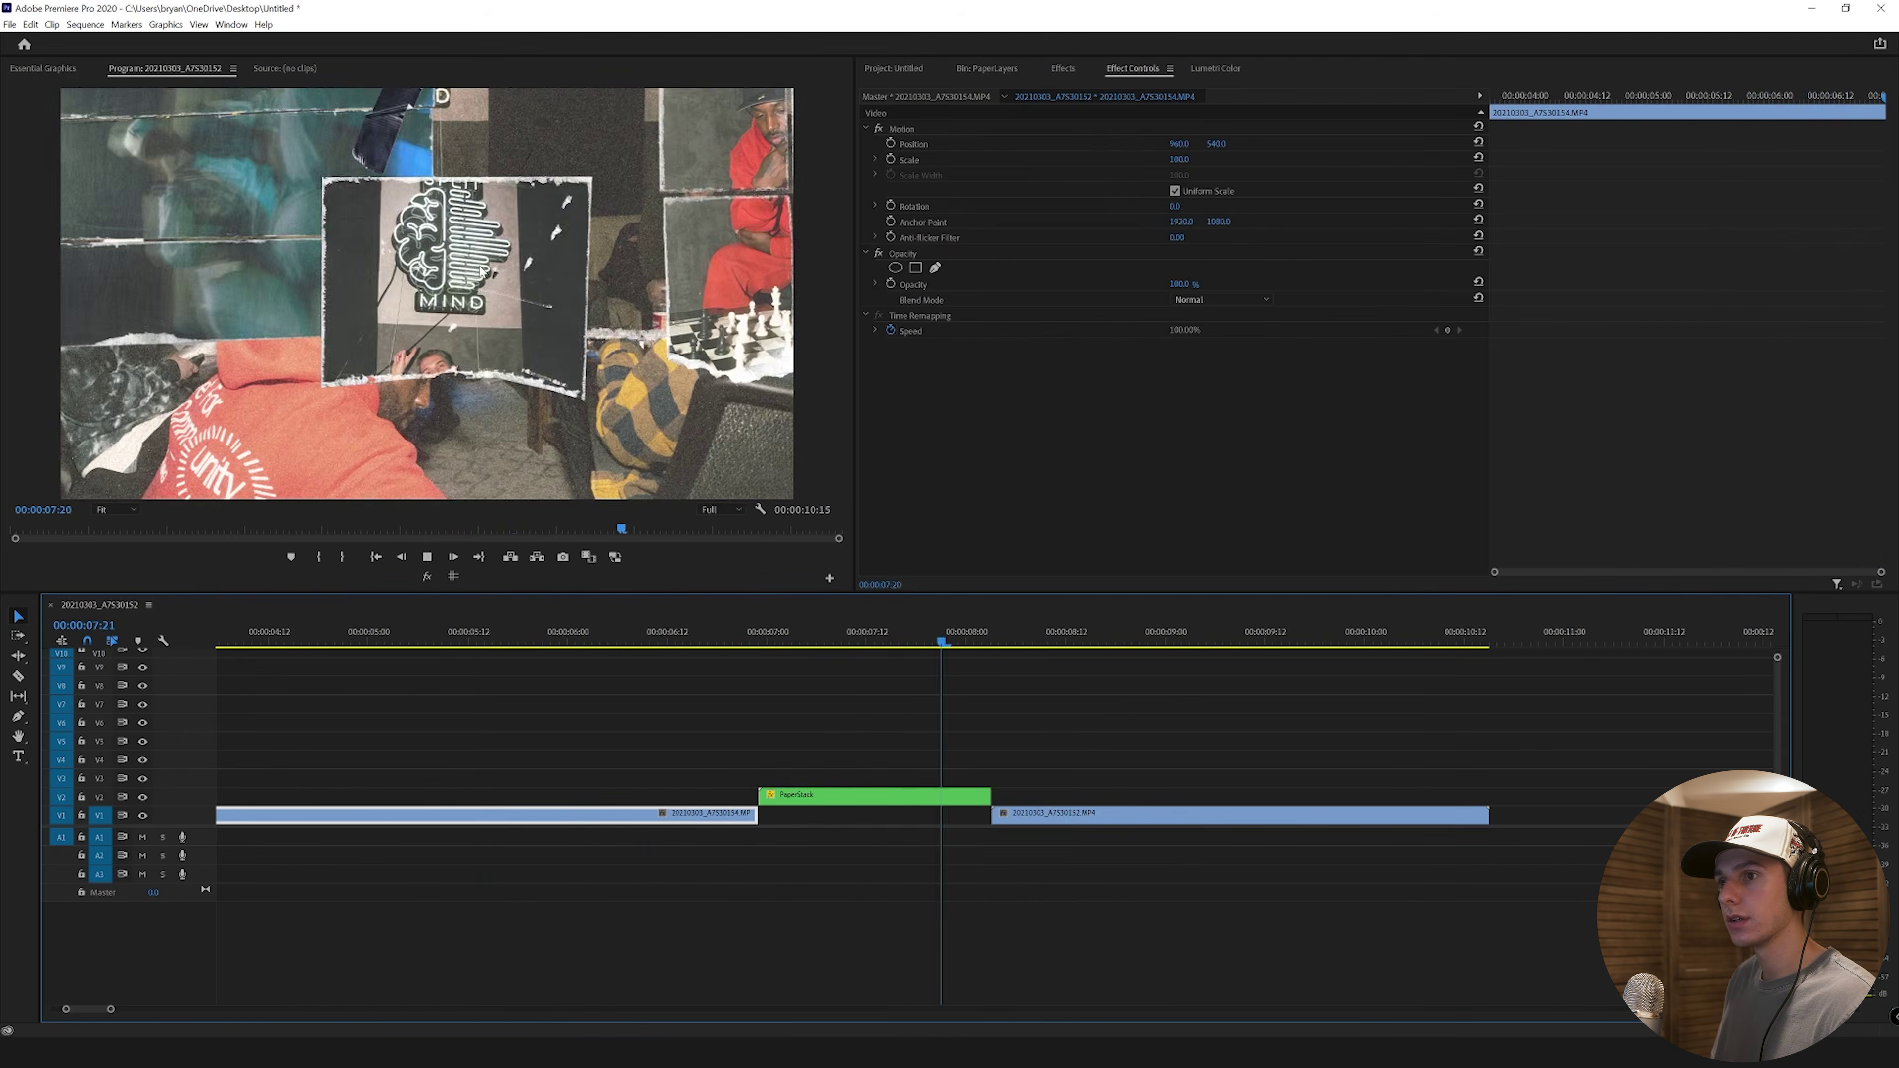
Step: Play the transition repeatedly from just before PaperStack to check the stepped zoom and pacing
{"action": "left_click", "coordinate": [716, 634]}
{"action": "key", "text": "space"}
{"action": "left_click", "coordinate": [716, 633]}
{"action": "key", "text": "space"}
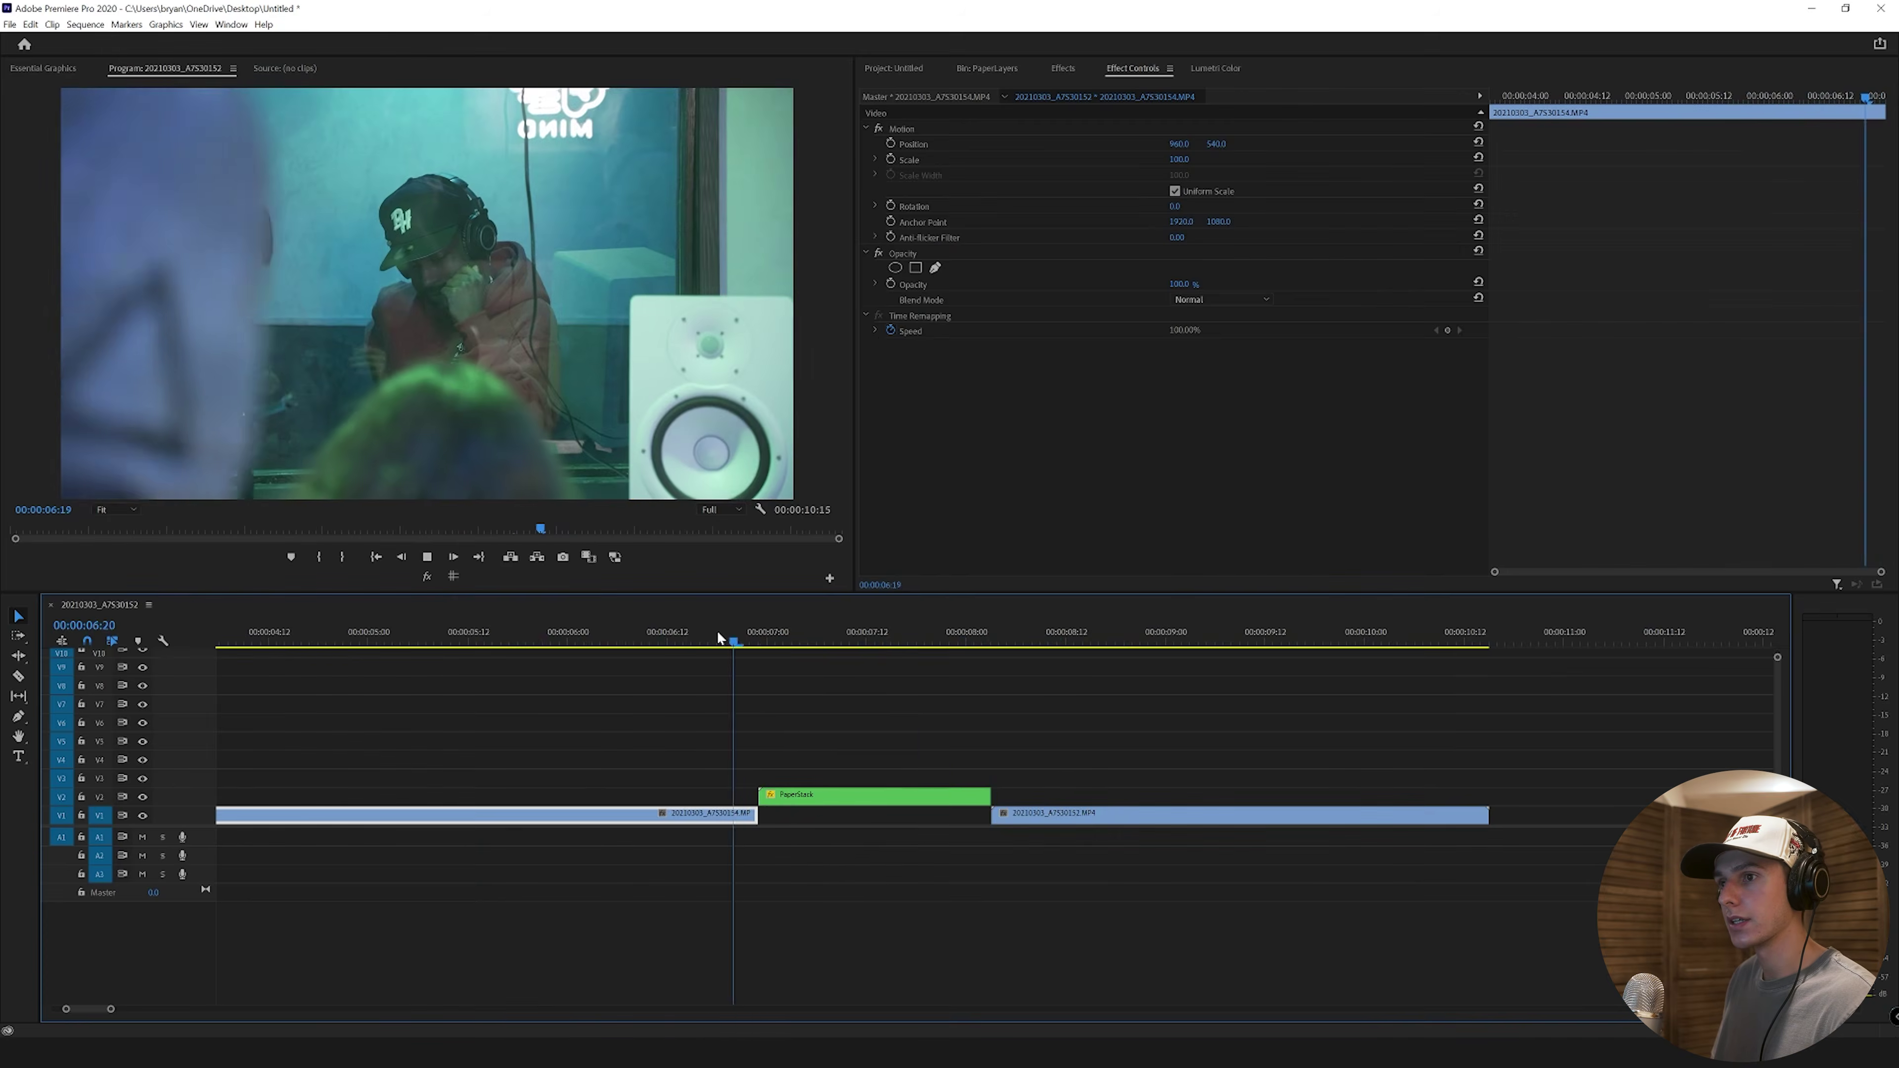
{"action": "key", "text": "space"}
{"action": "left_click", "coordinate": [724, 631]}
{"action": "key", "text": "space"}
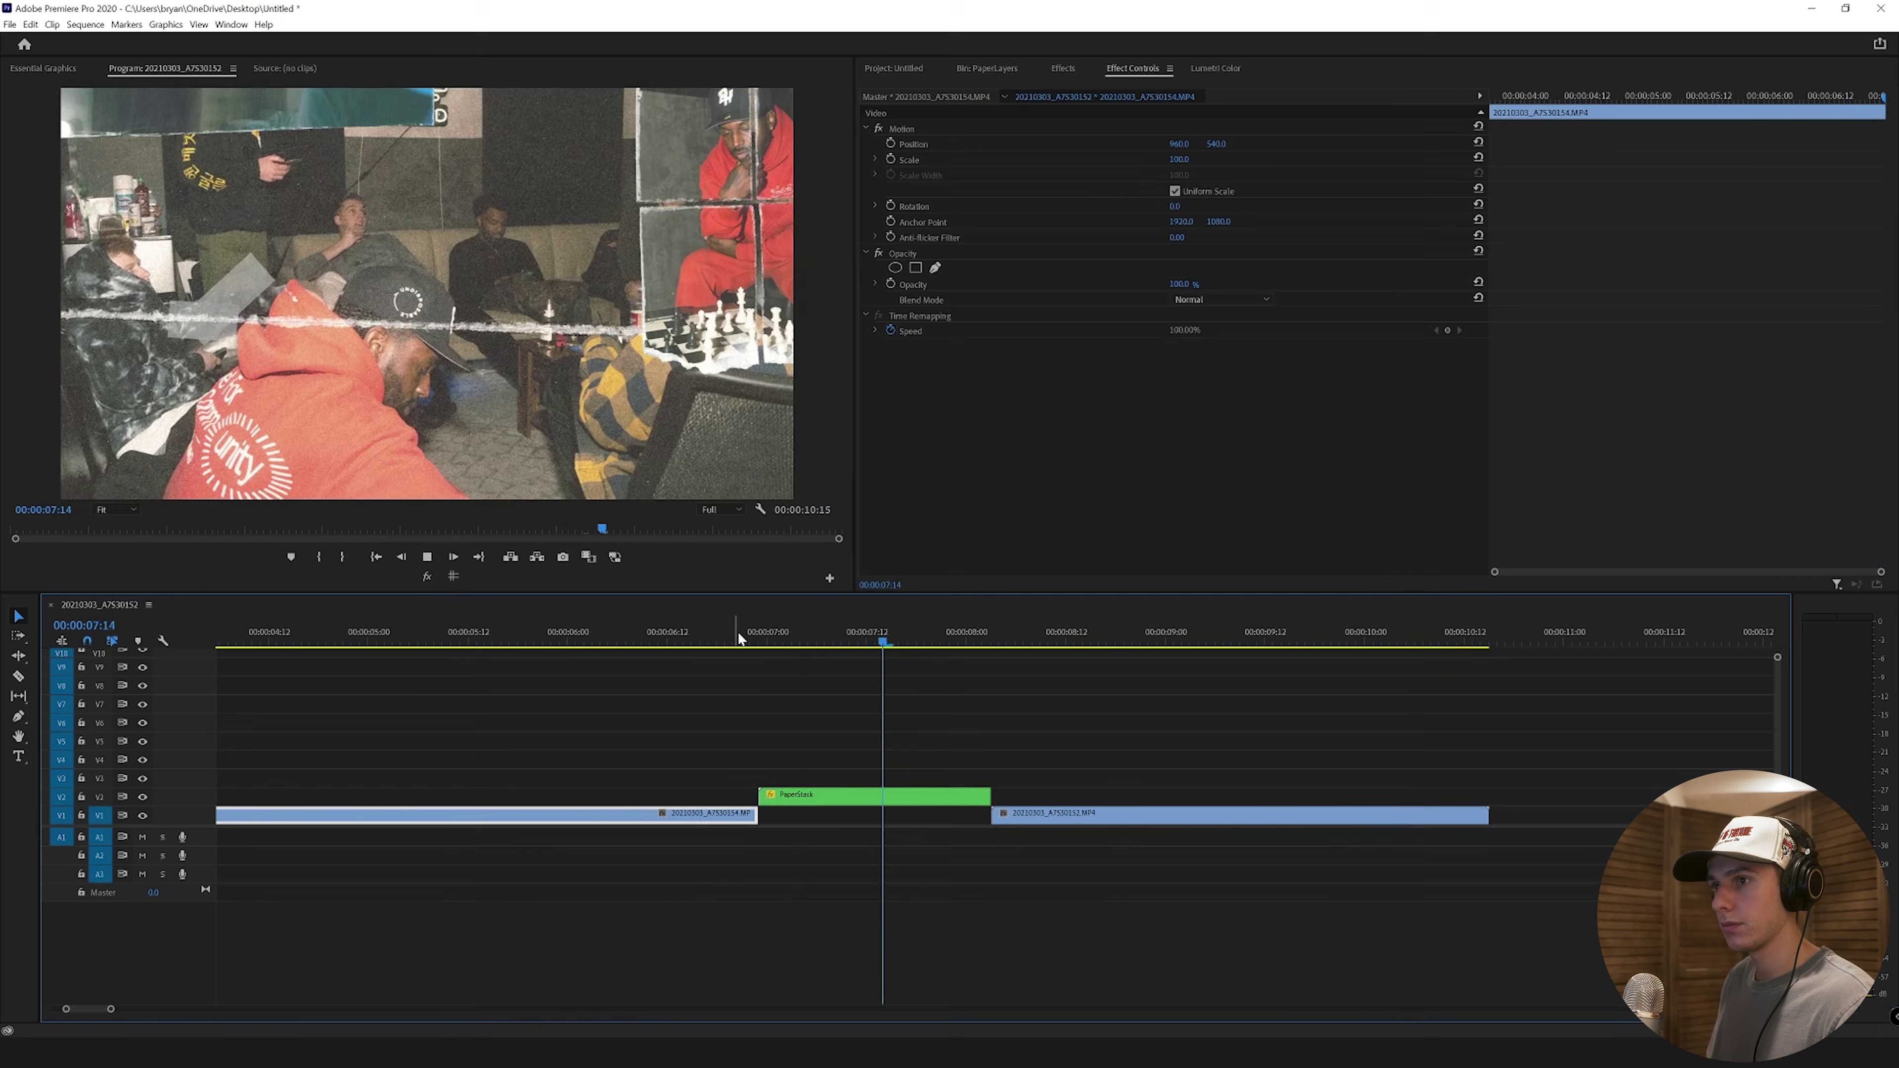
{"action": "key", "text": "space"}
{"action": "left_click_drag", "start_coordinate": [713, 629], "coordinate": [796, 655]}
{"action": "left_click", "coordinate": [735, 634]}
{"action": "key", "text": "space"}
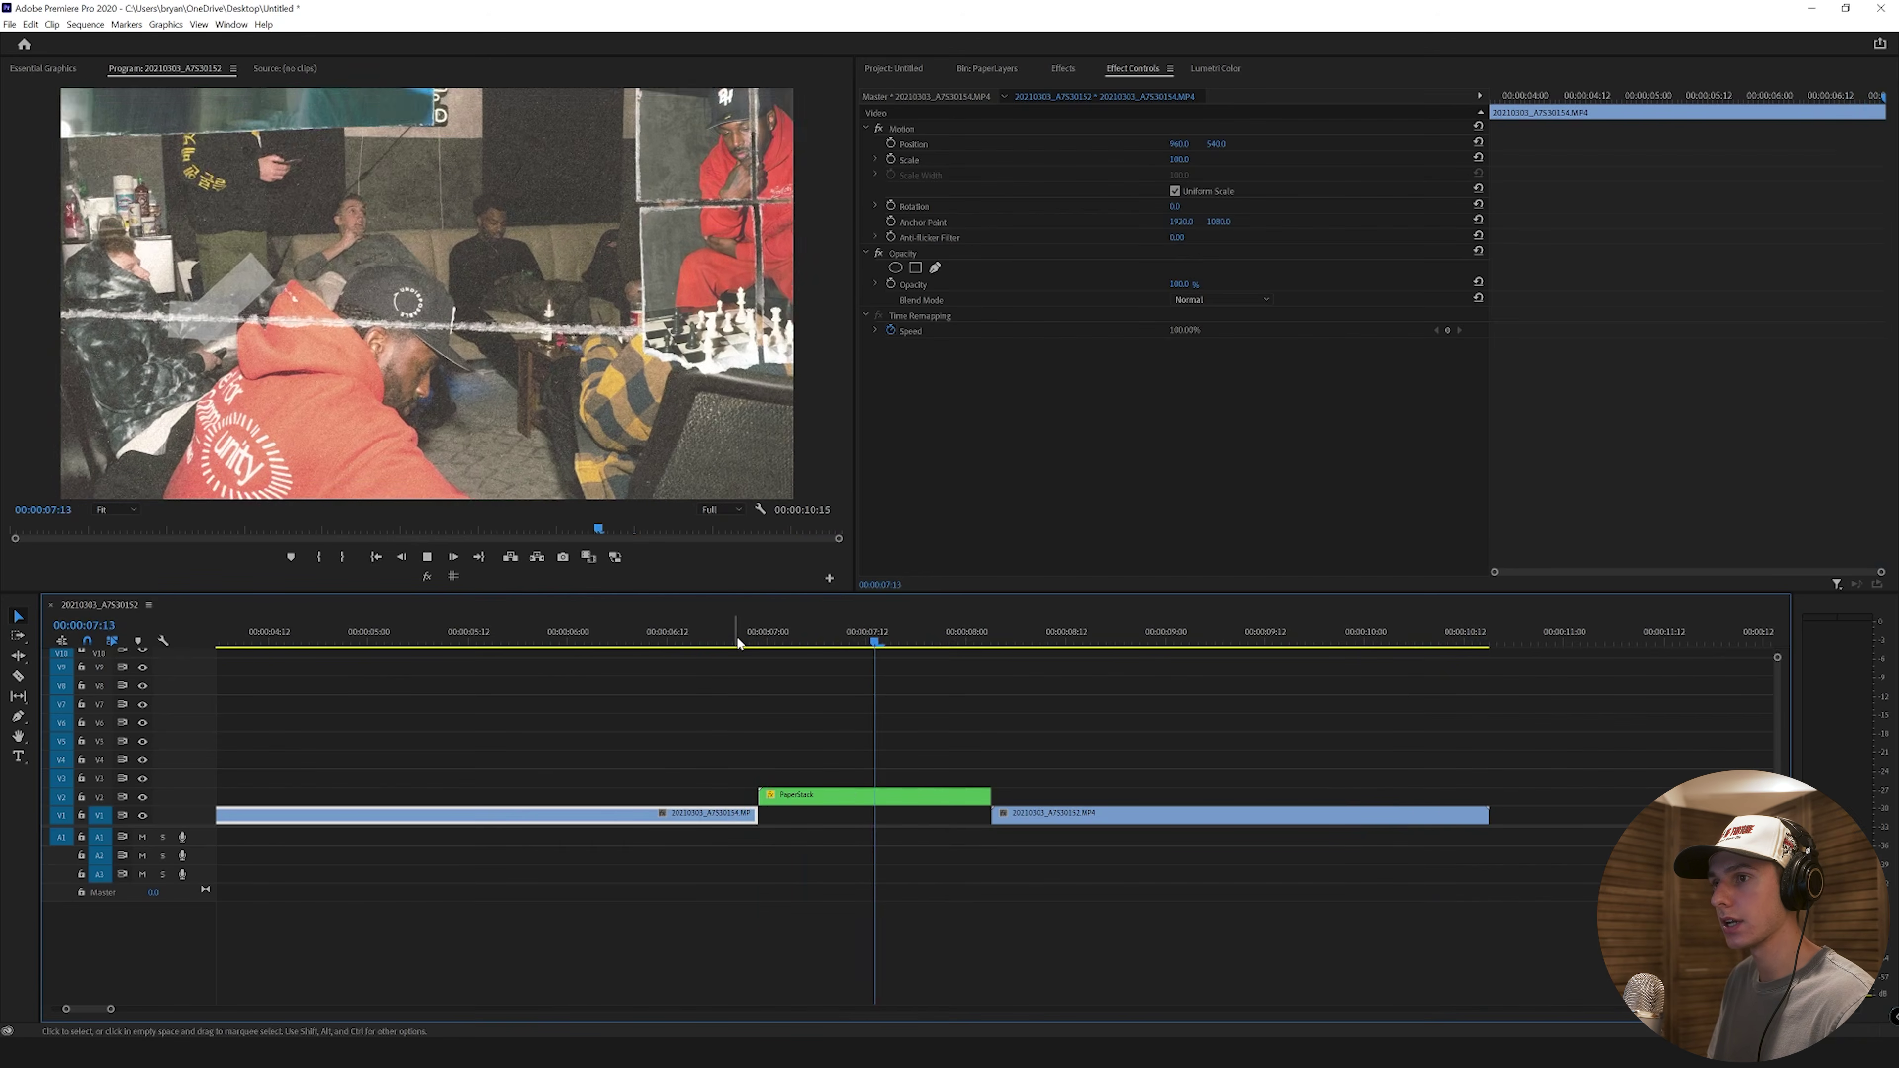
{"action": "left_click", "coordinate": [737, 625]}
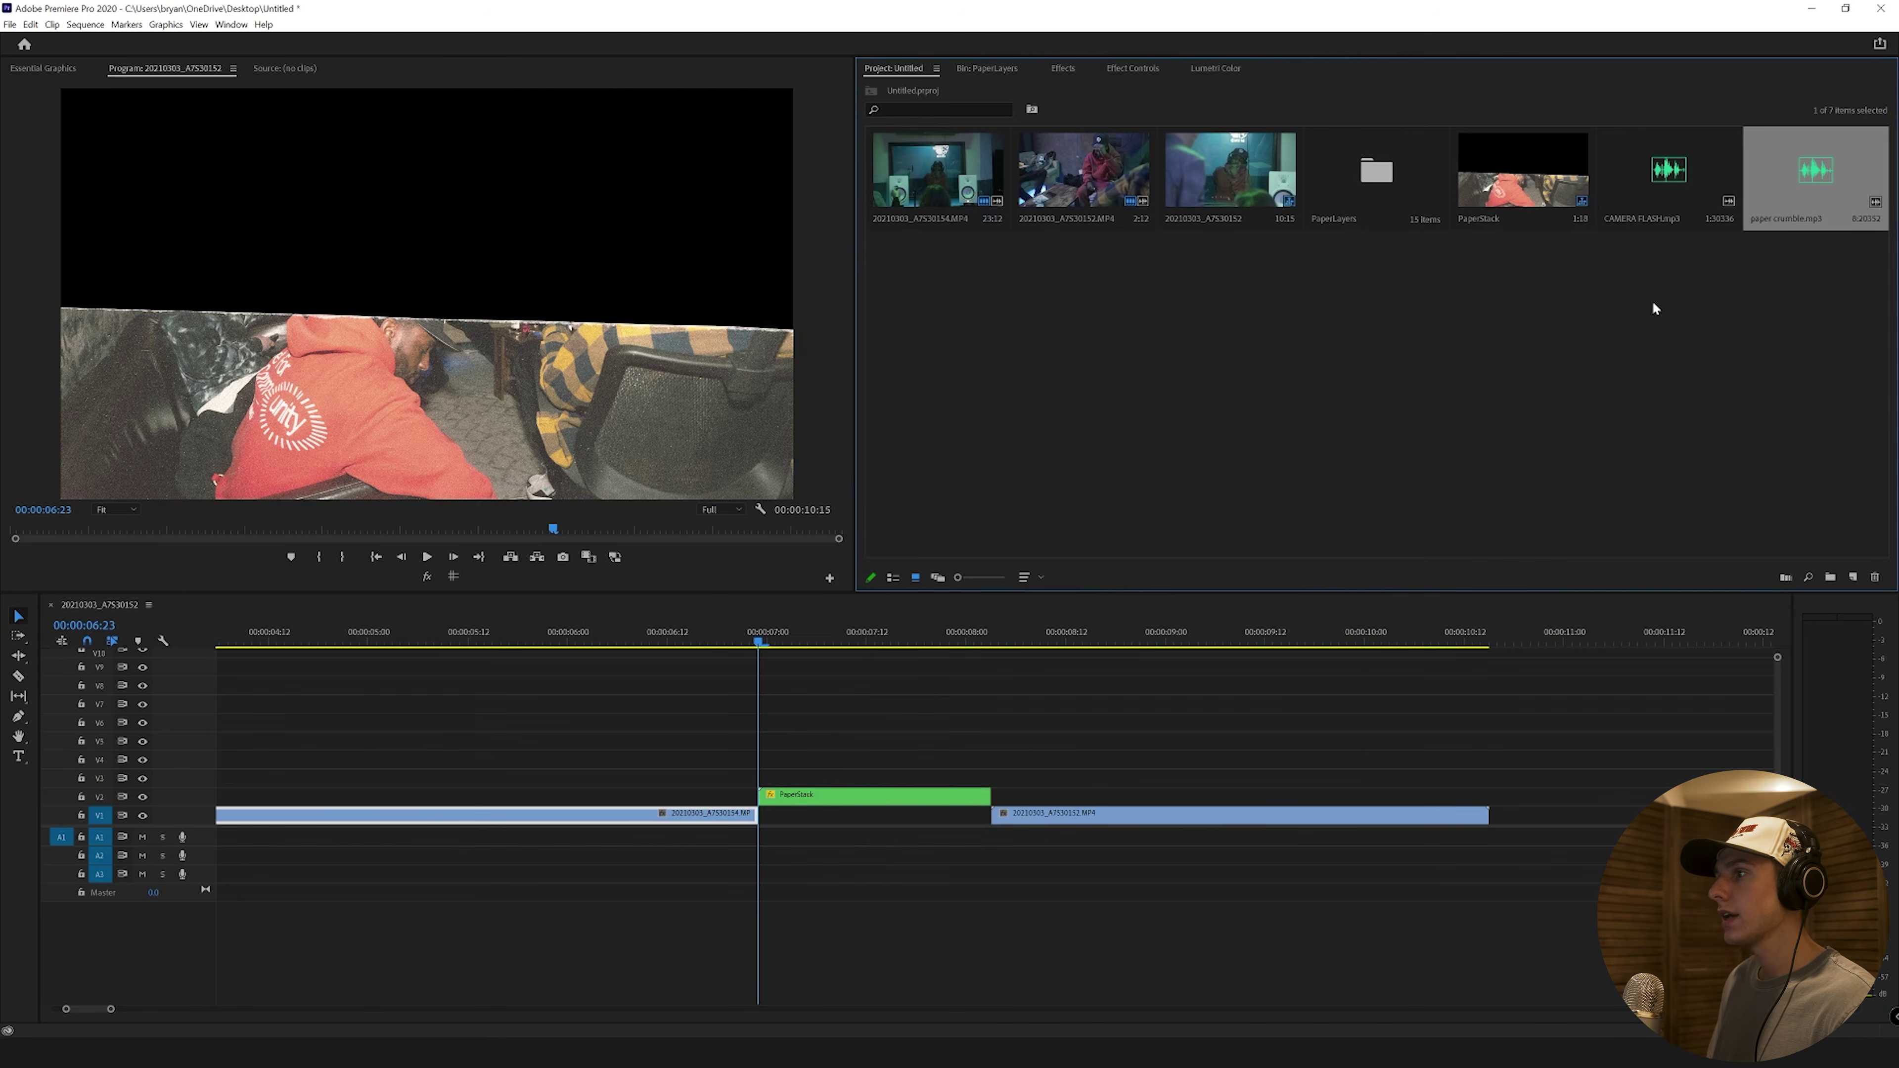
Step: Place the CAMERA FLASH sound effect on audio track A1, starting just before PaperStack begins
{"action": "left_click", "coordinate": [1653, 308]}
{"action": "left_click_drag", "start_coordinate": [1658, 191], "coordinate": [785, 844]}
{"action": "key", "text": "="}
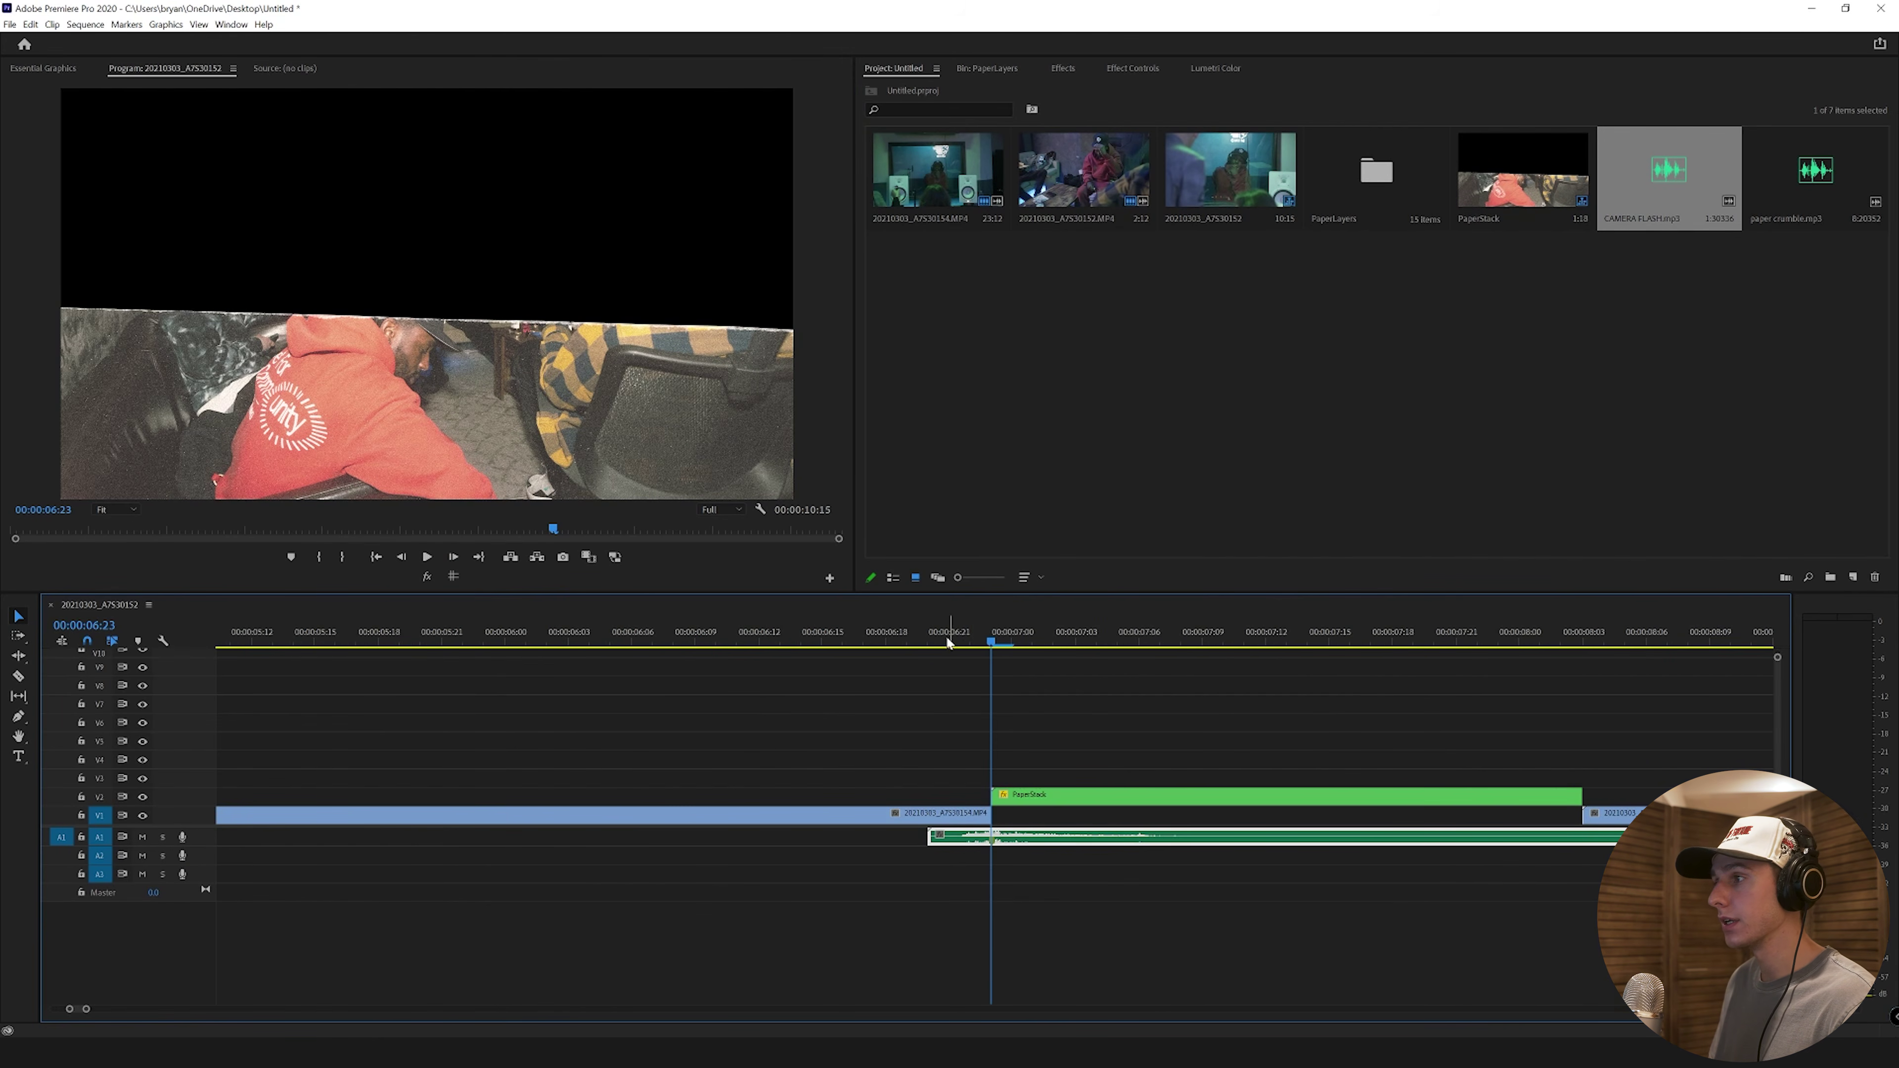
Step: Place paper crumble.mp3 on audio track A2 starting at the beginning of PaperStack, and play the sounds together
{"action": "mouse_move", "coordinate": [946, 642]}
{"action": "left_mouse_down"}
{"action": "mouse_move", "coordinate": [837, 635]}
{"action": "mouse_move", "coordinate": [987, 657]}
{"action": "mouse_move", "coordinate": [936, 658]}
{"action": "mouse_move", "coordinate": [969, 658]}
{"action": "left_mouse_up"}
{"action": "key", "text": "space"}
{"action": "left_click_drag", "start_coordinate": [1748, 195], "coordinate": [1052, 855]}
{"action": "key", "text": "space"}
{"action": "key", "text": "space"}
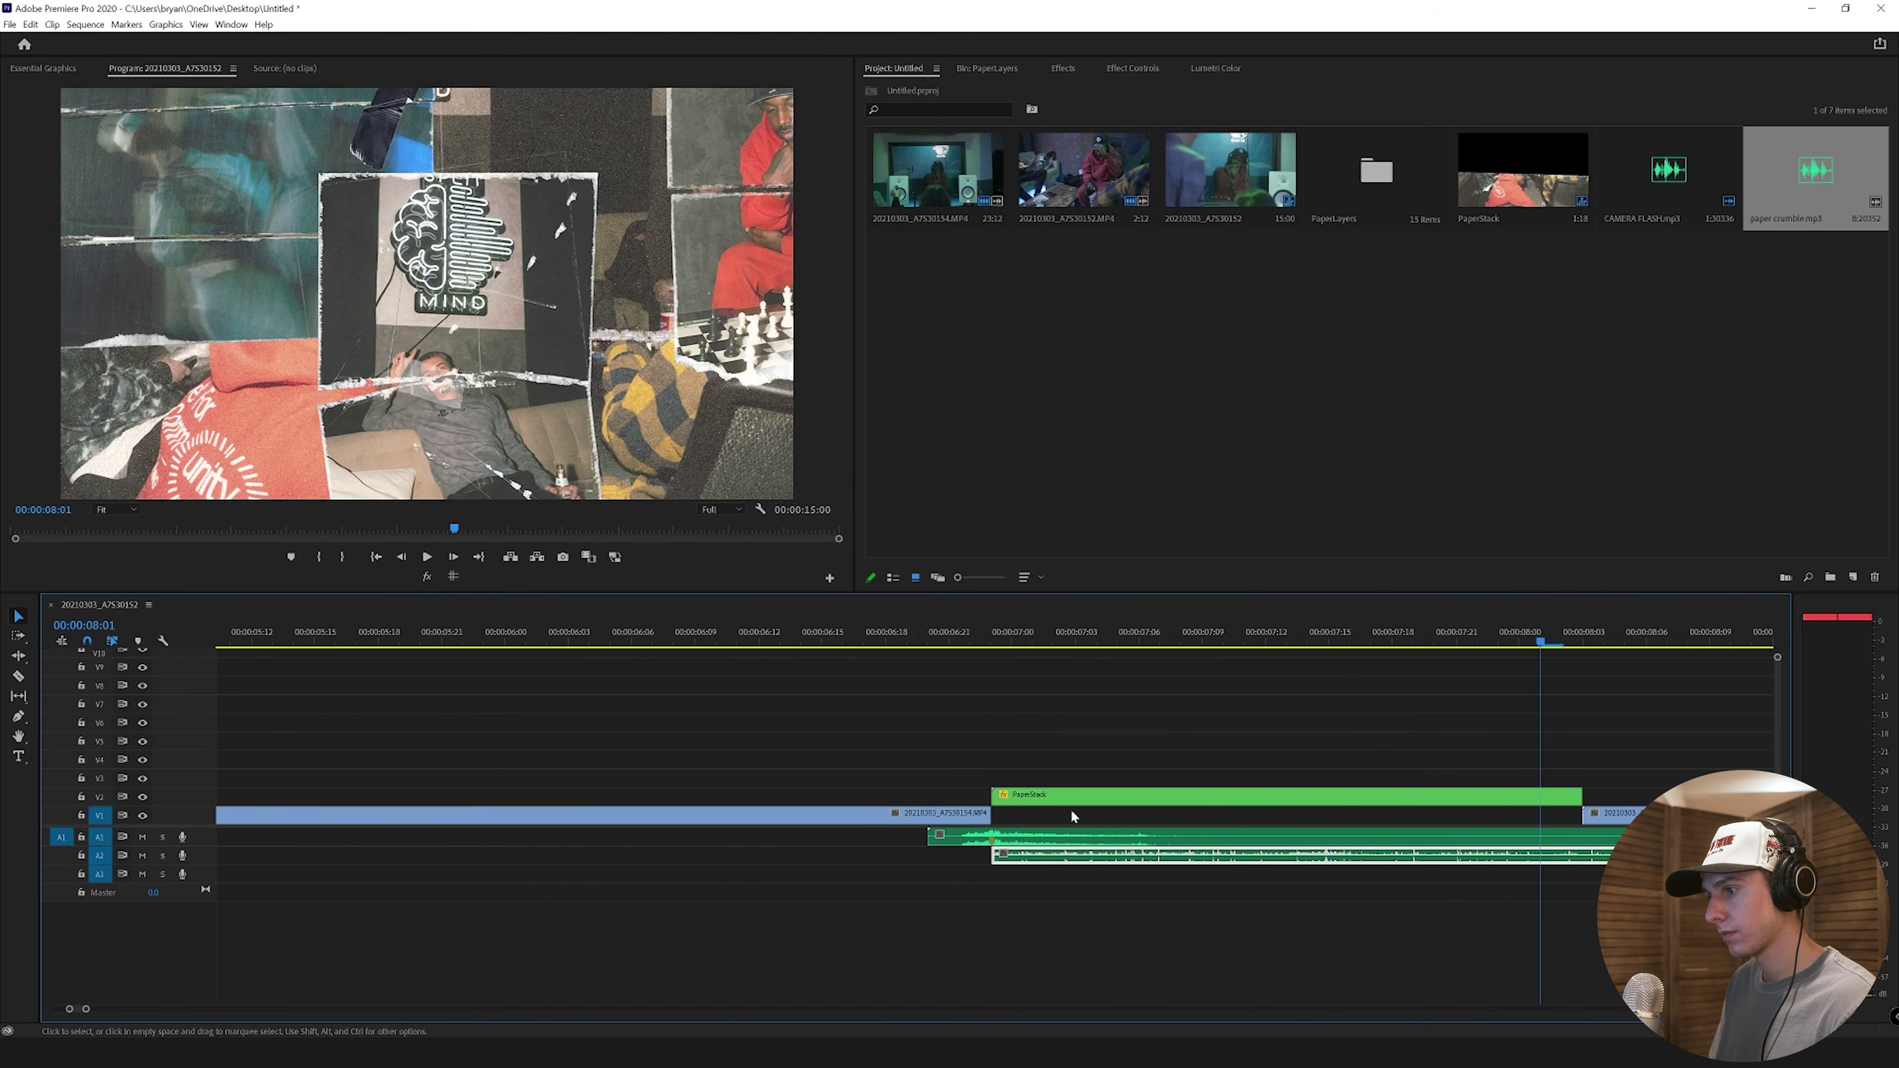
Step: Cut the paper crumble clip at the end of PaperStack and remove the excess audio
{"action": "key", "text": "shift+Right"}
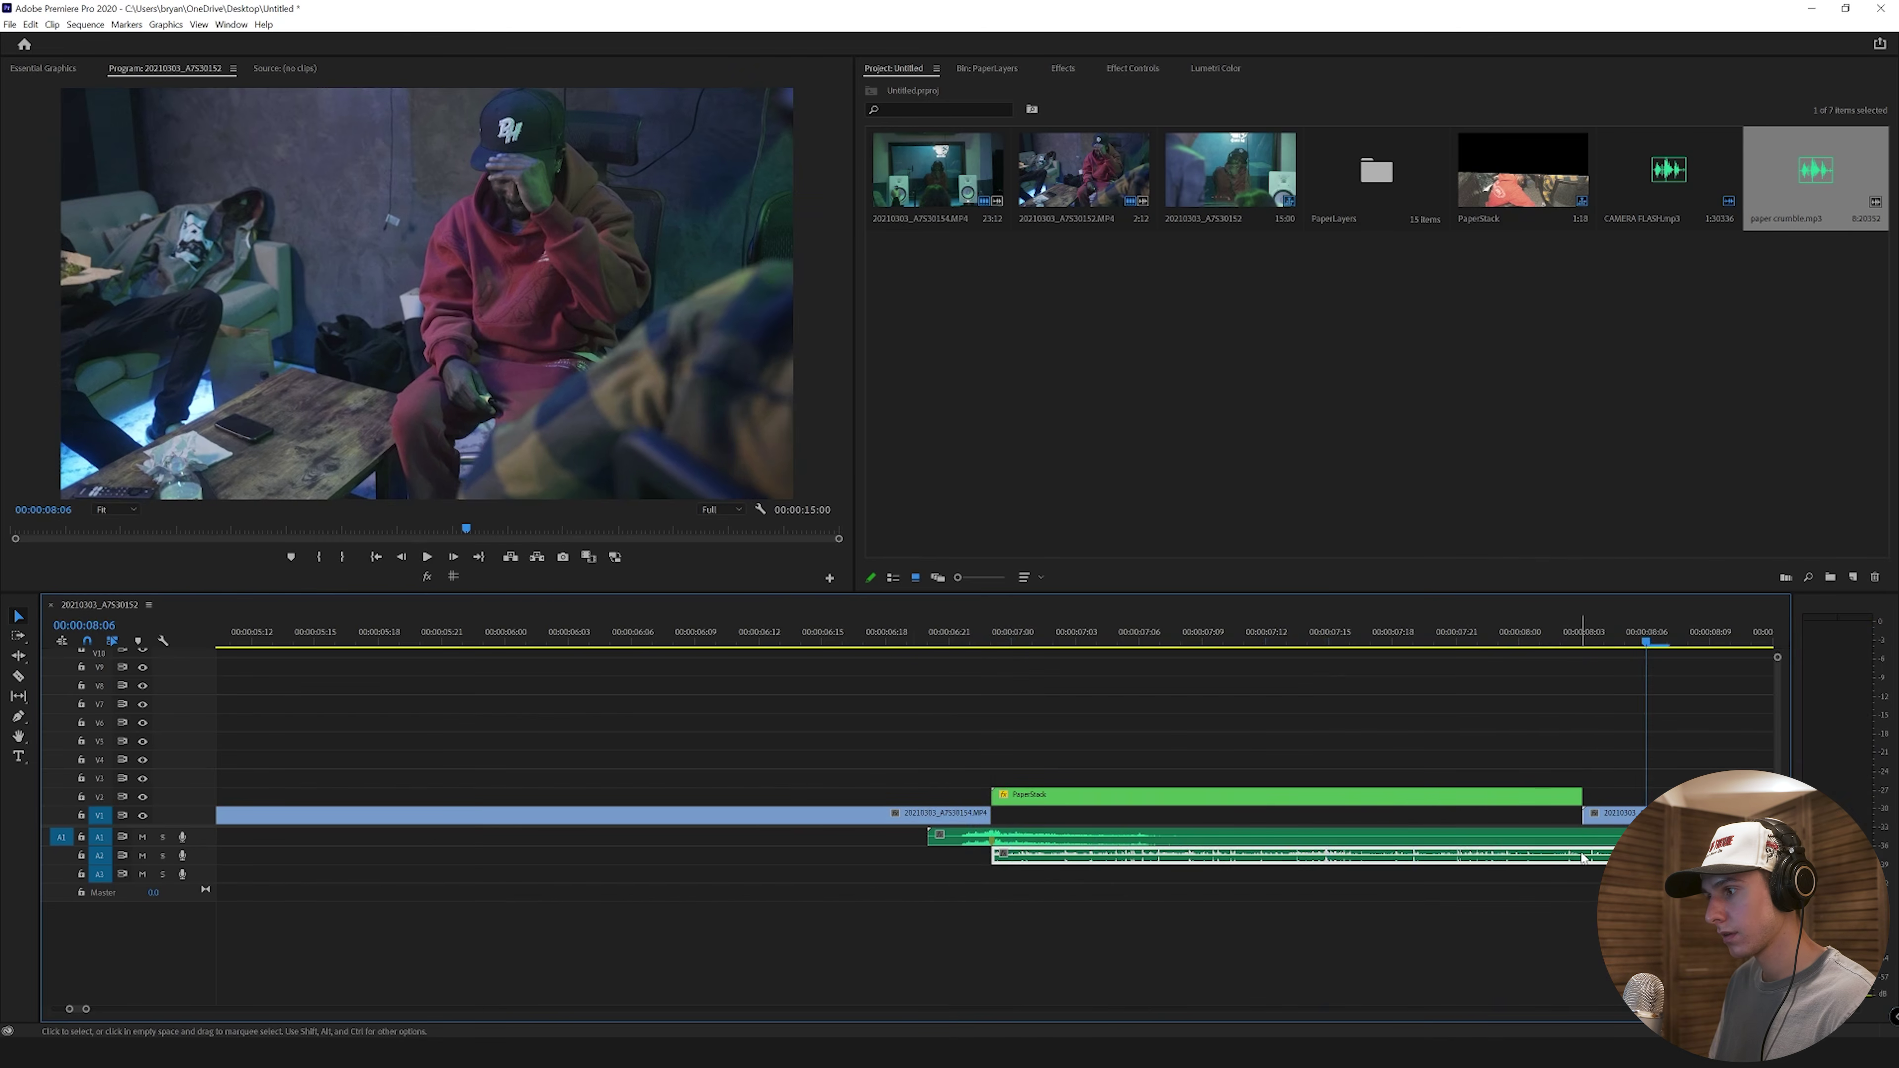
{"action": "left_click", "coordinate": [1591, 643]}
{"action": "key", "text": "c"}
{"action": "left_click", "coordinate": [1583, 856]}
{"action": "key", "text": "v"}
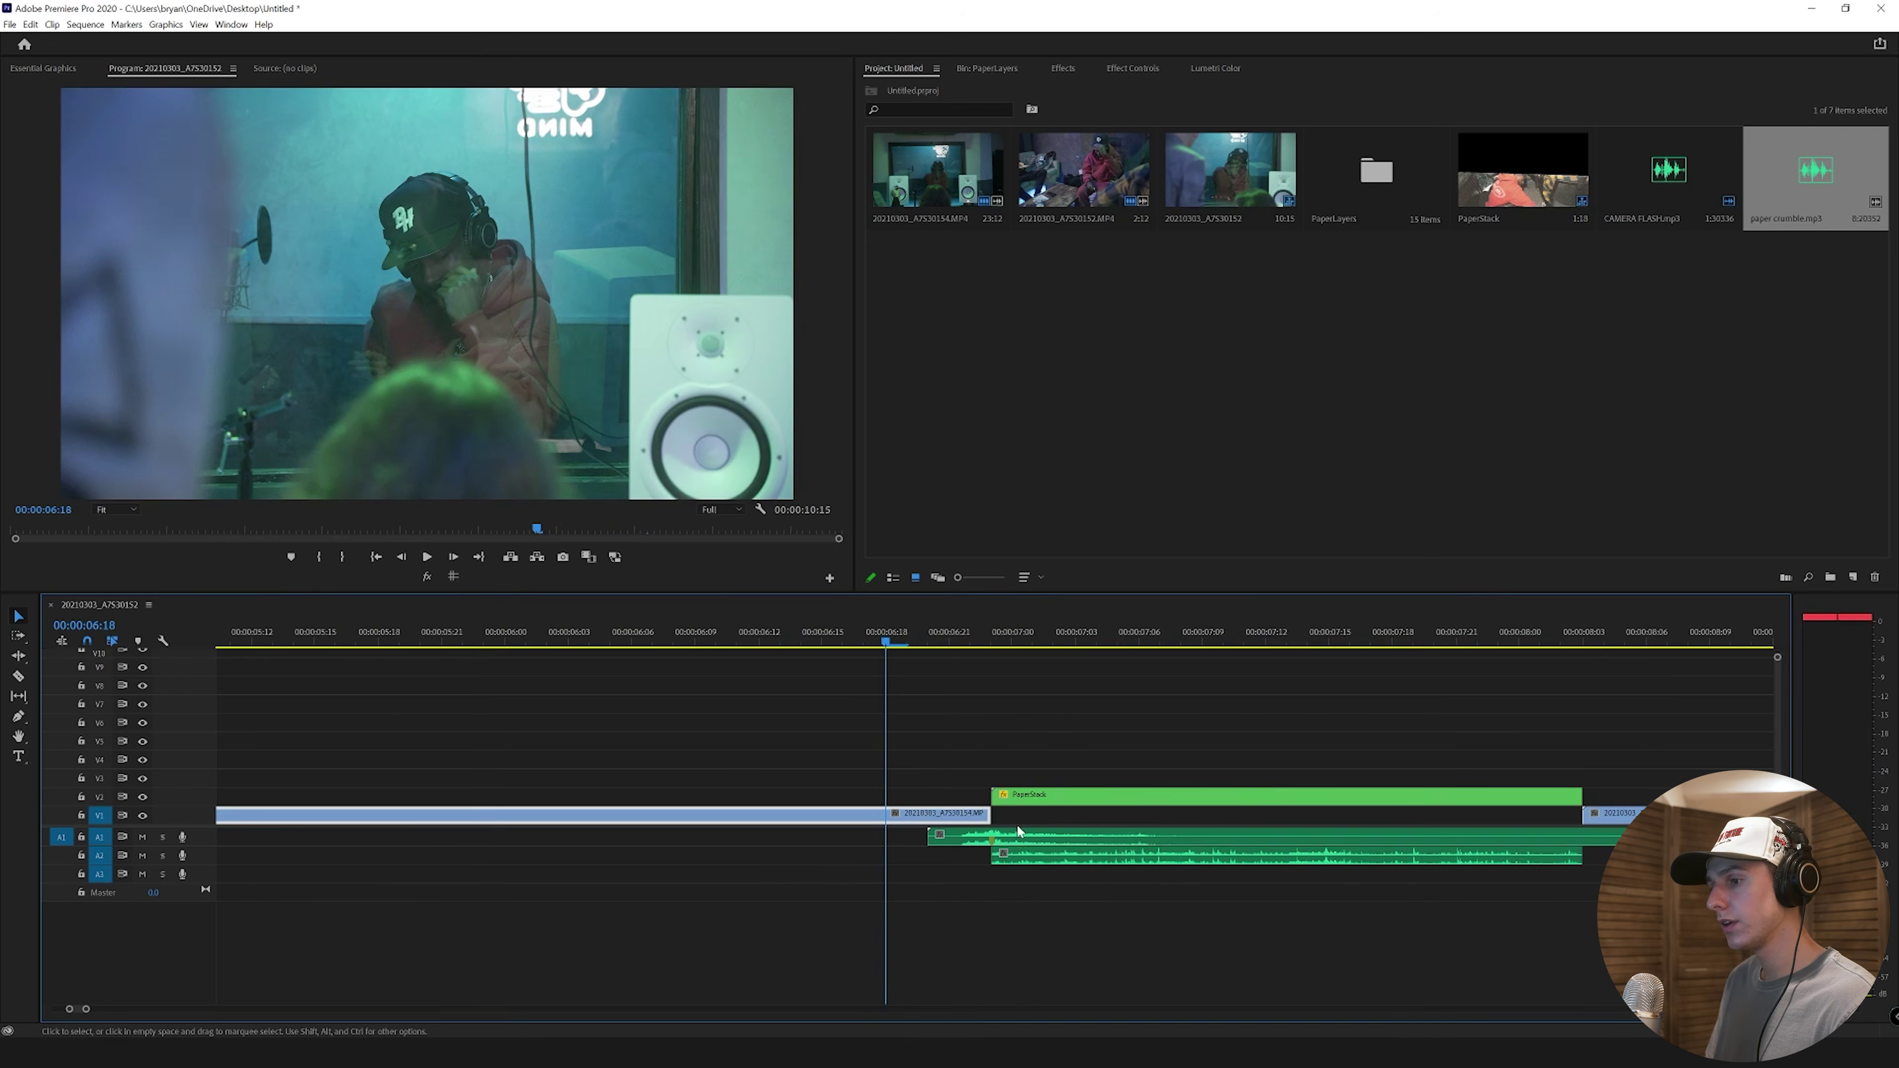
Step: Adjust the audio gain of the CAMERA FLASH clip by -5 dB
{"action": "left_click", "coordinate": [1018, 830]}
{"action": "right_click", "coordinate": [1020, 831]}
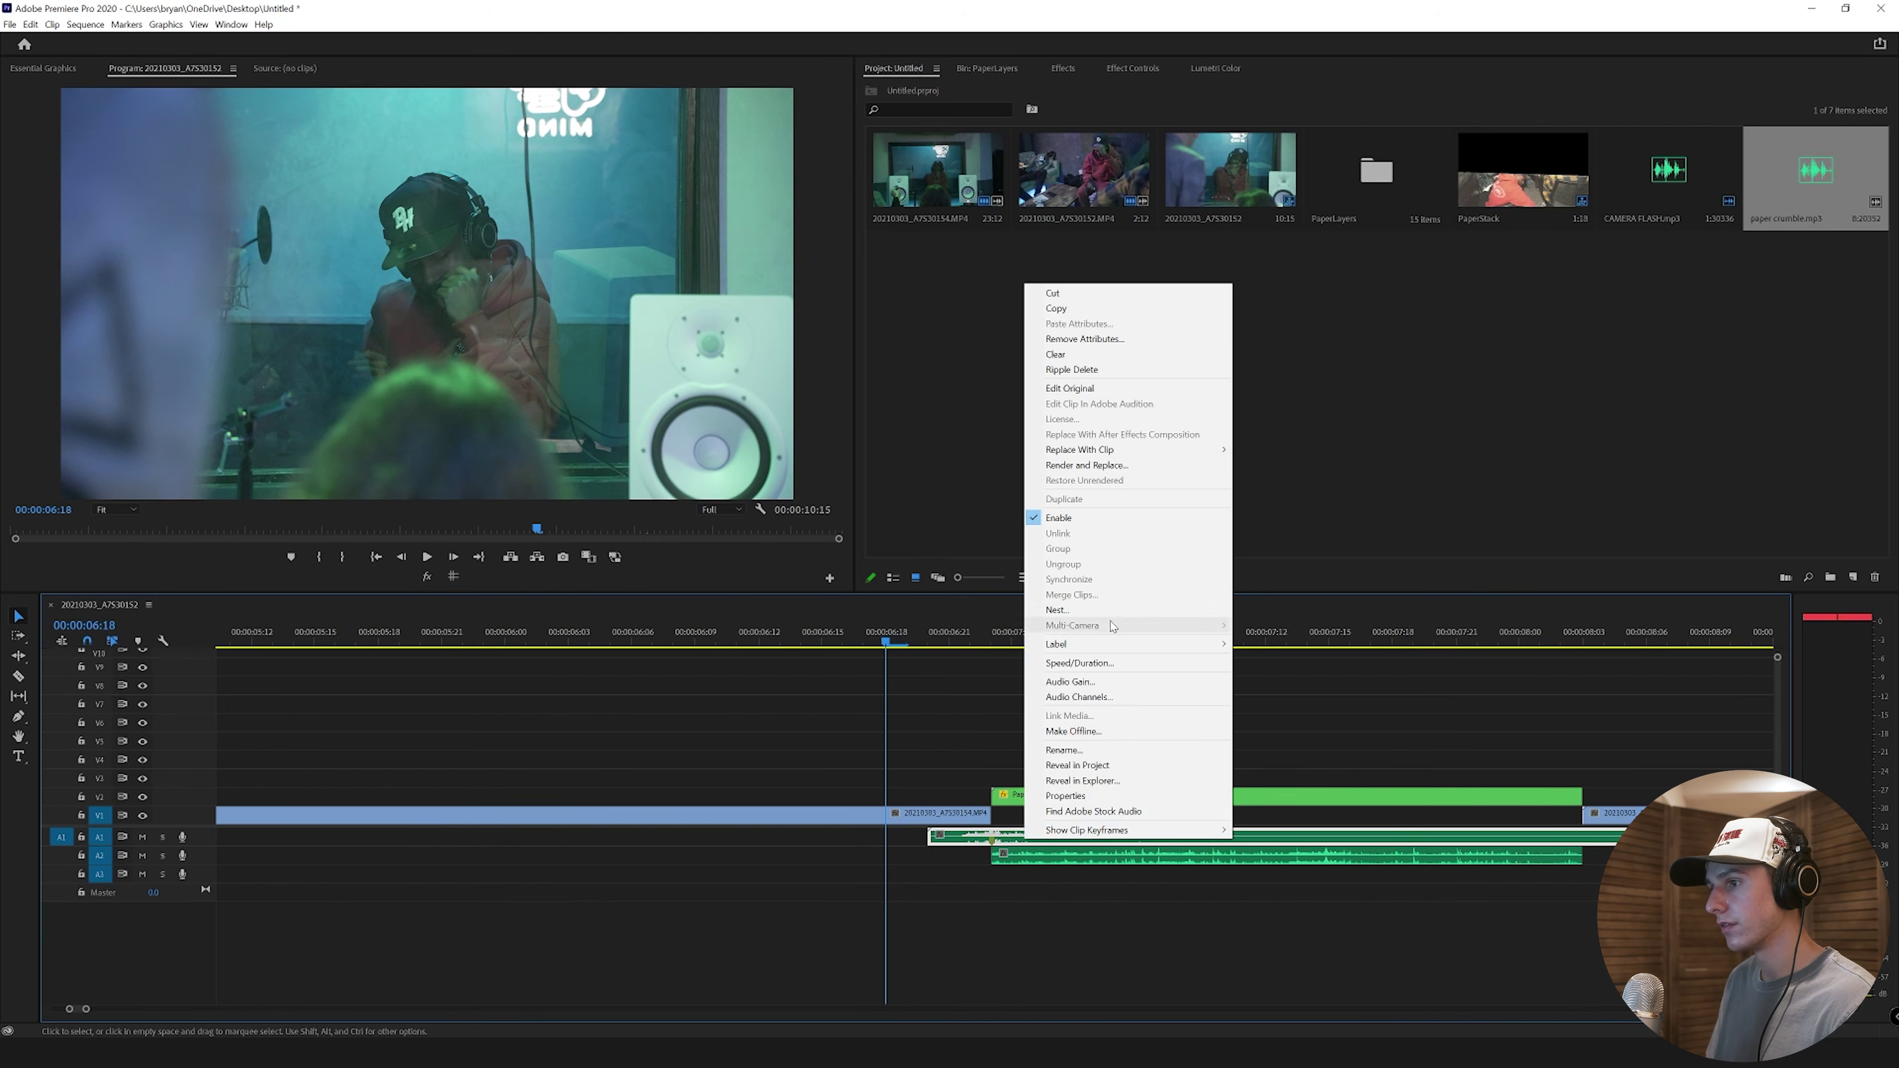
{"action": "left_click", "coordinate": [1070, 682]}
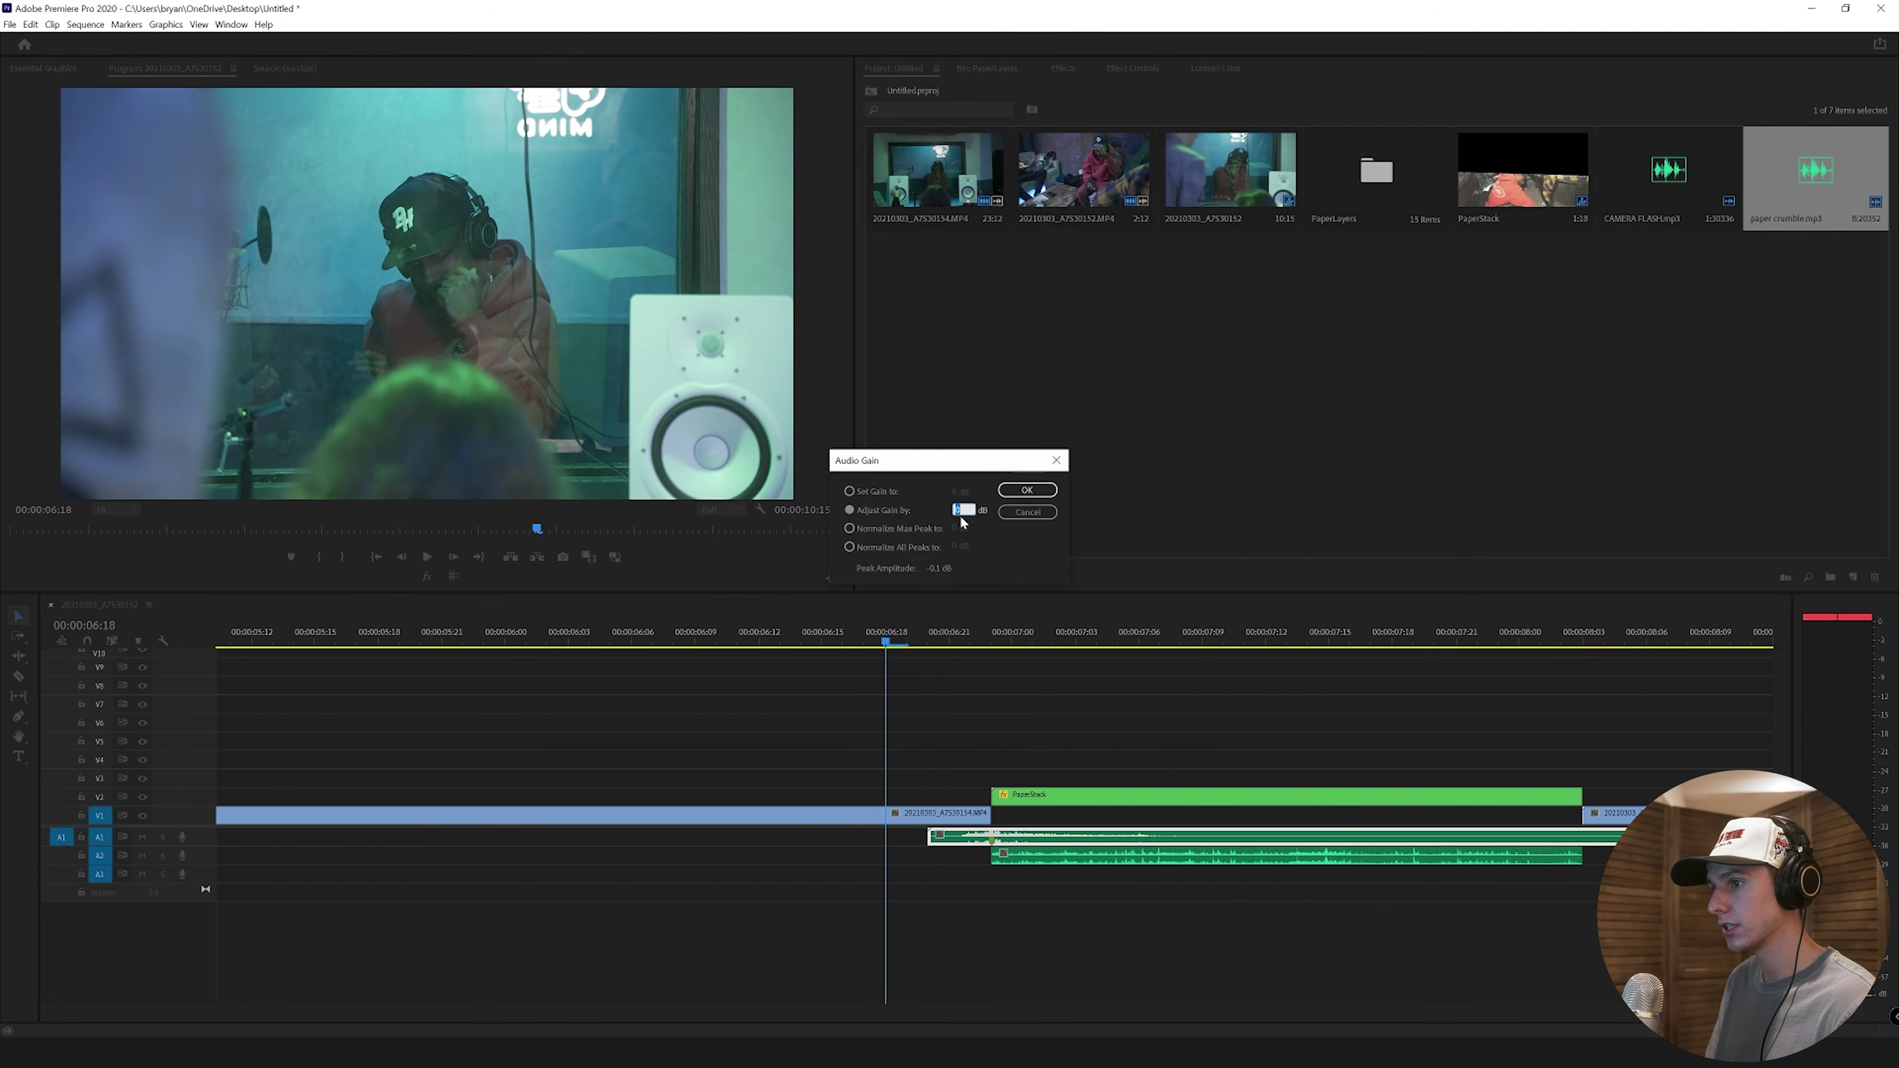
{"action": "type", "text": "-5"}
{"action": "left_click", "coordinate": [1026, 490]}
Step: Adjust the audio gain of the paper crumble clip on track A2
{"action": "right_click", "coordinate": [1080, 856]}
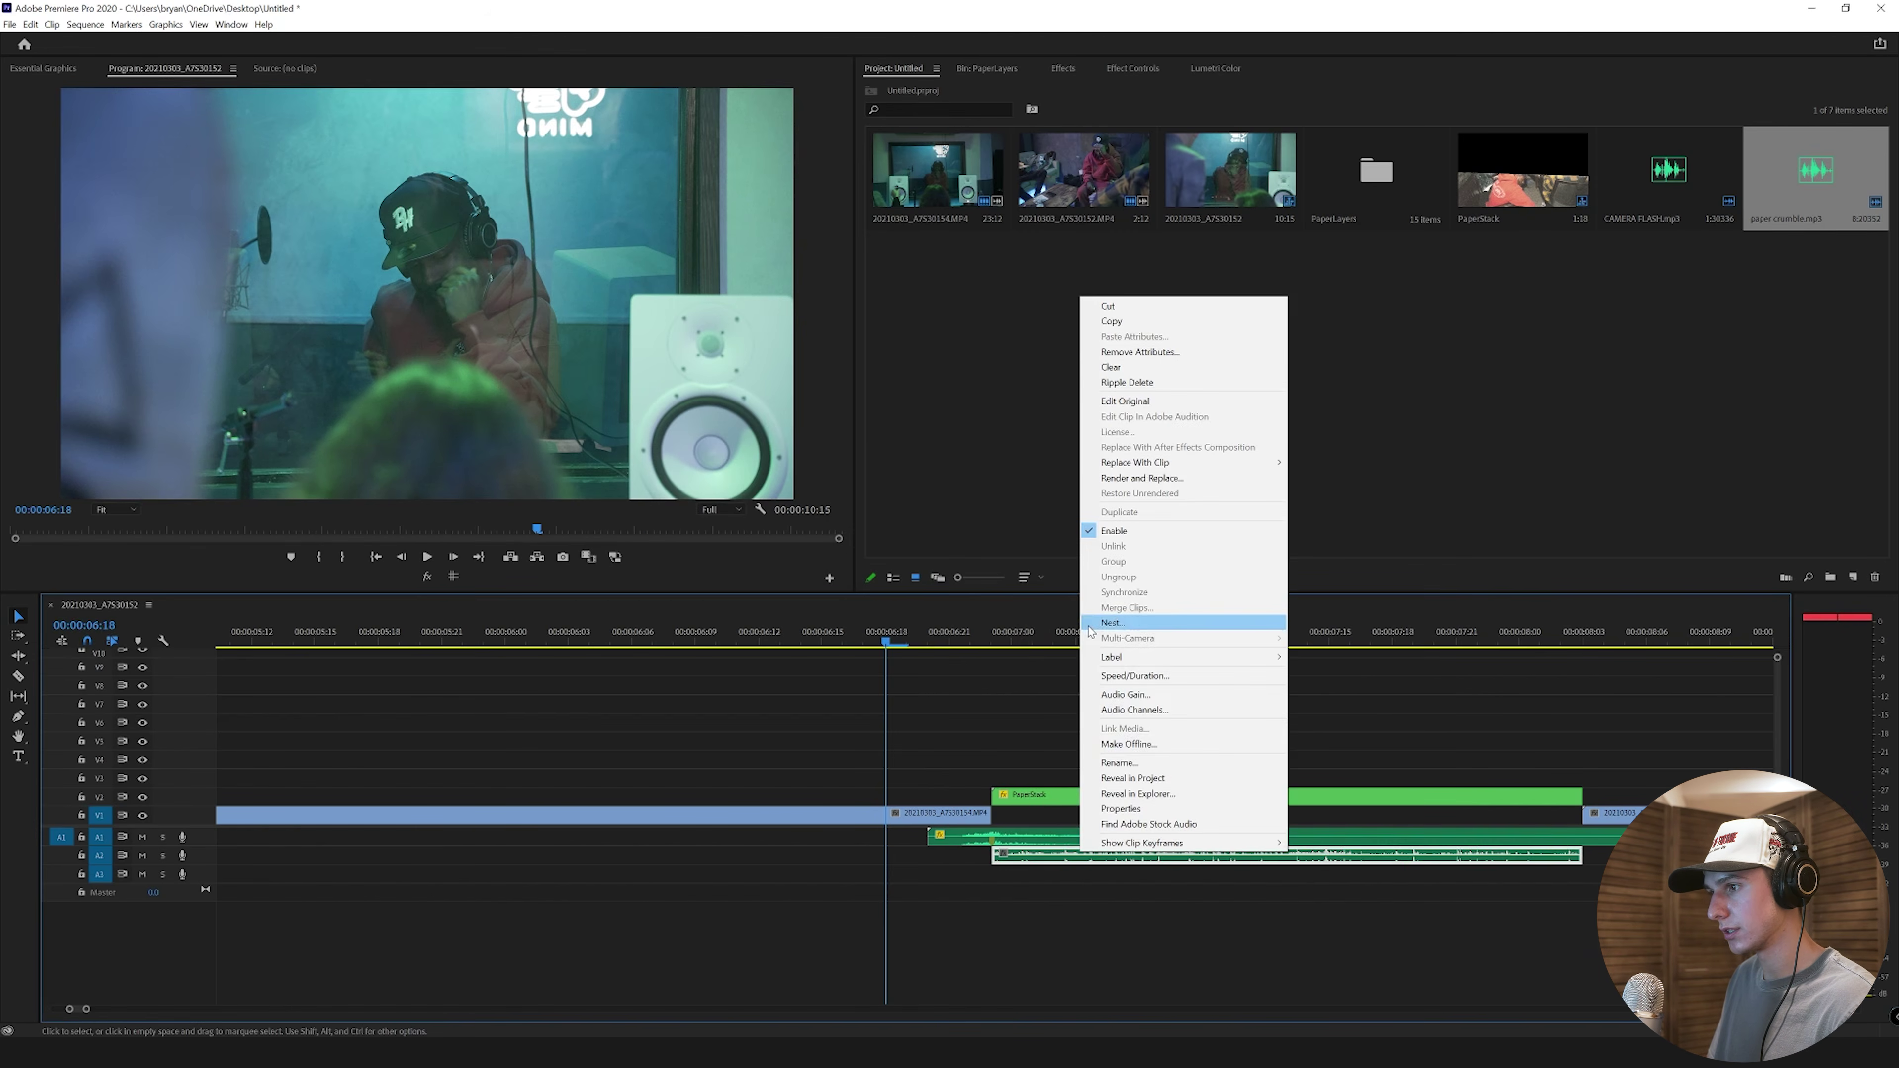
{"action": "left_click", "coordinate": [1125, 694]}
{"action": "left_click", "coordinate": [1026, 490]}
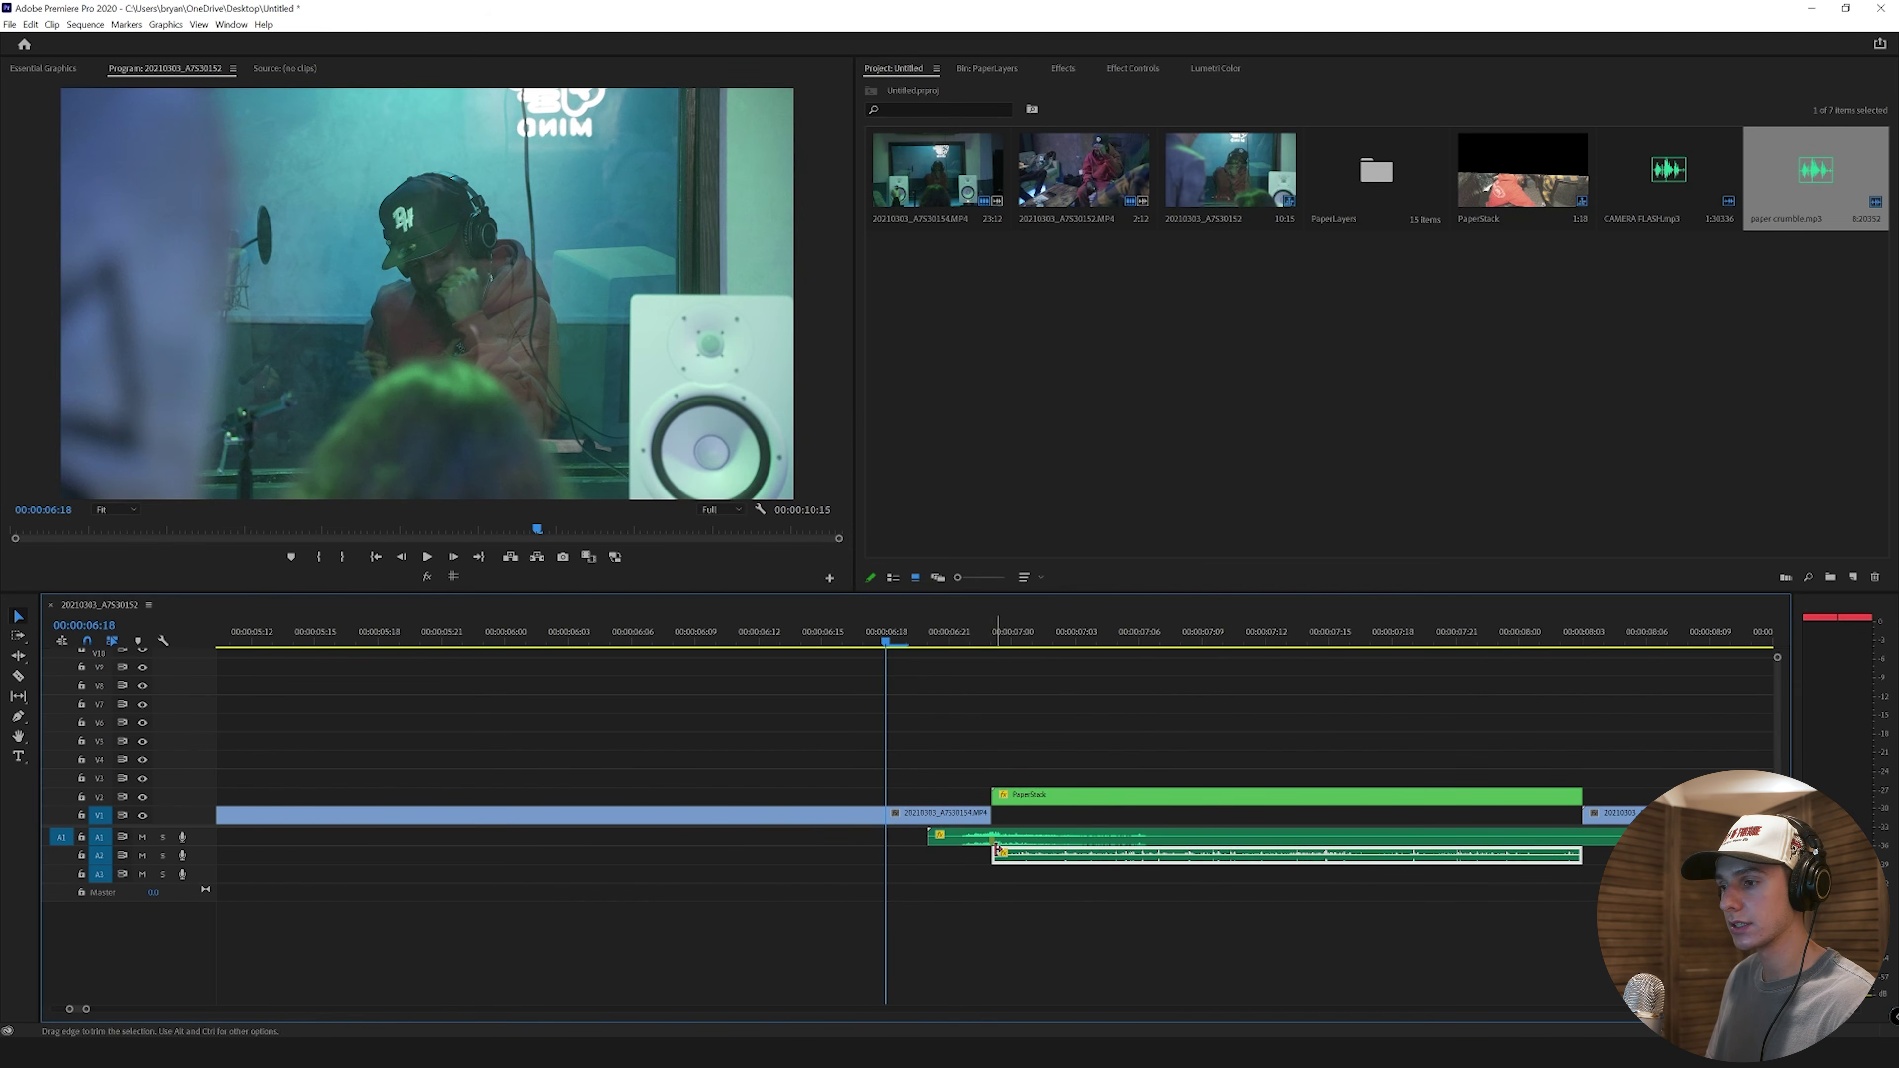
Step: Play the transition from just before PaperStack to check the levels of both sound effects
{"action": "left_click", "coordinate": [819, 637]}
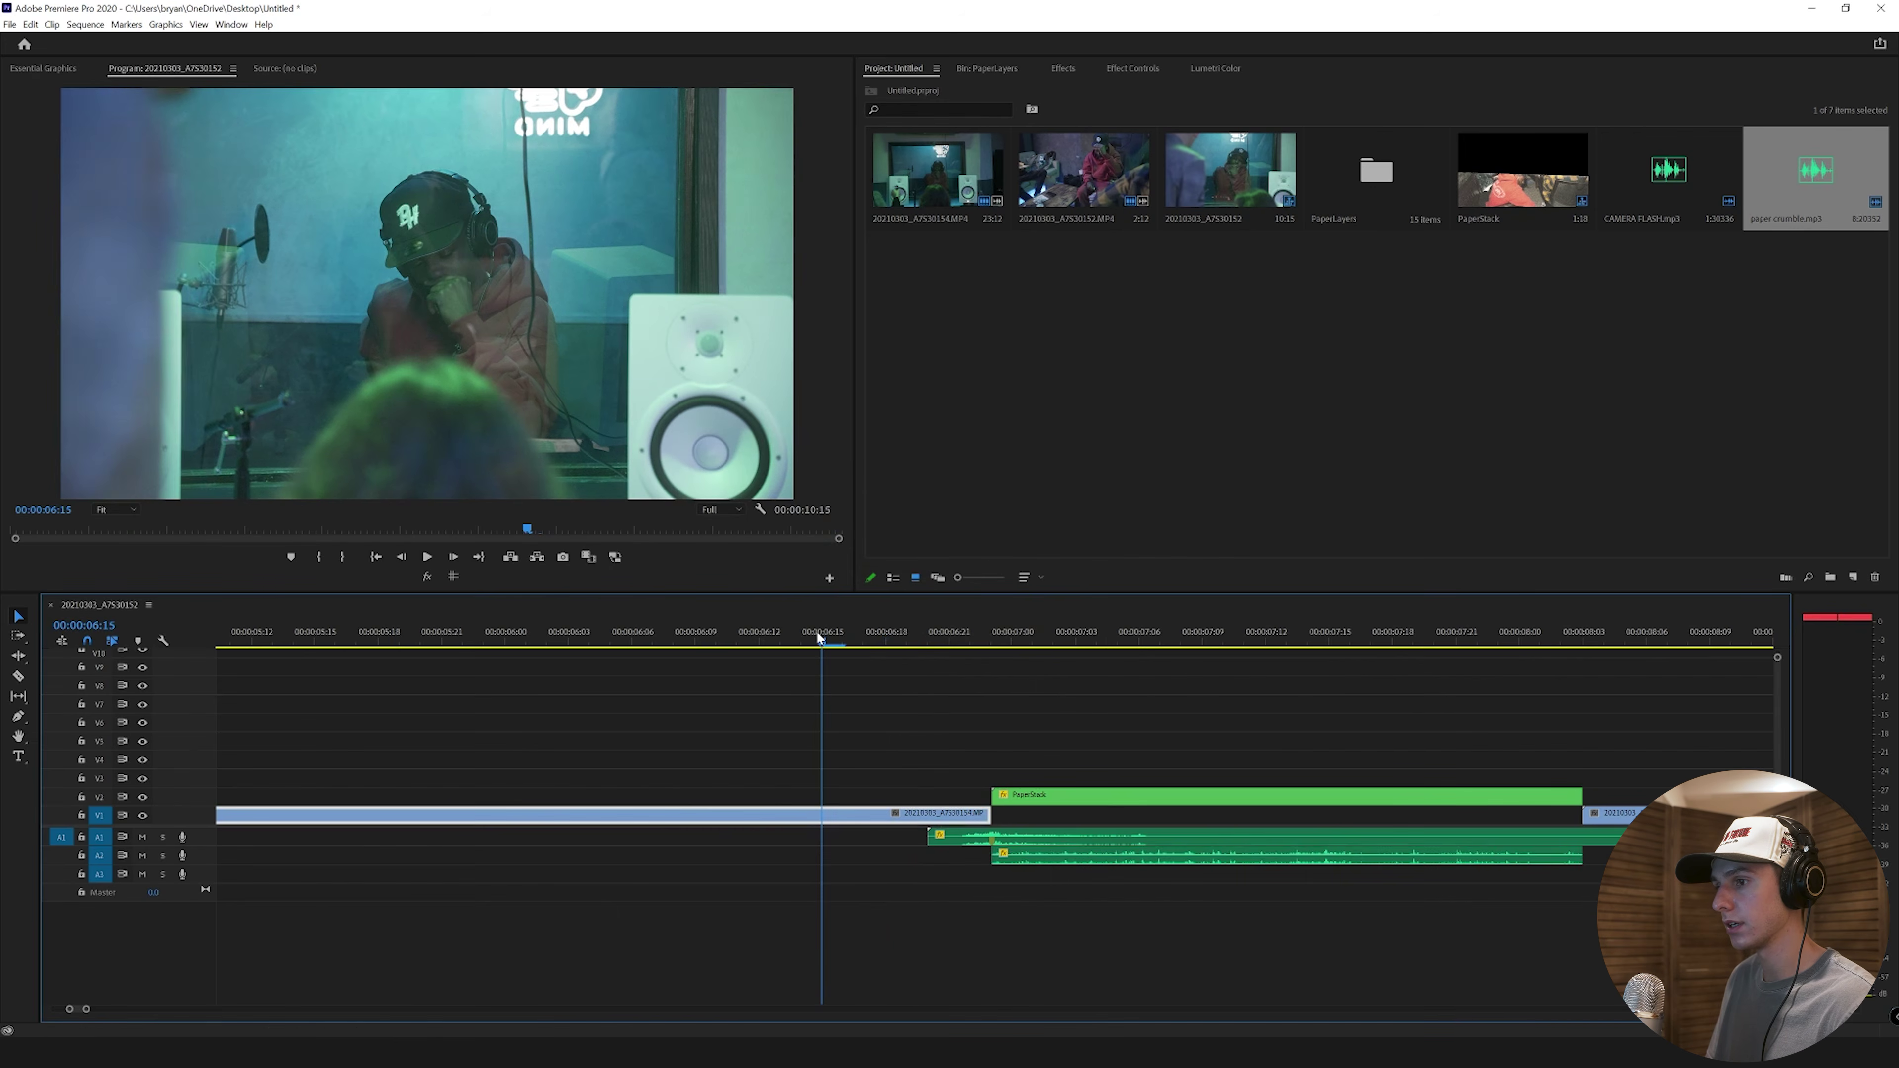
{"action": "key", "text": "space"}
{"action": "left_click", "coordinate": [817, 633]}
{"action": "key", "text": "space"}
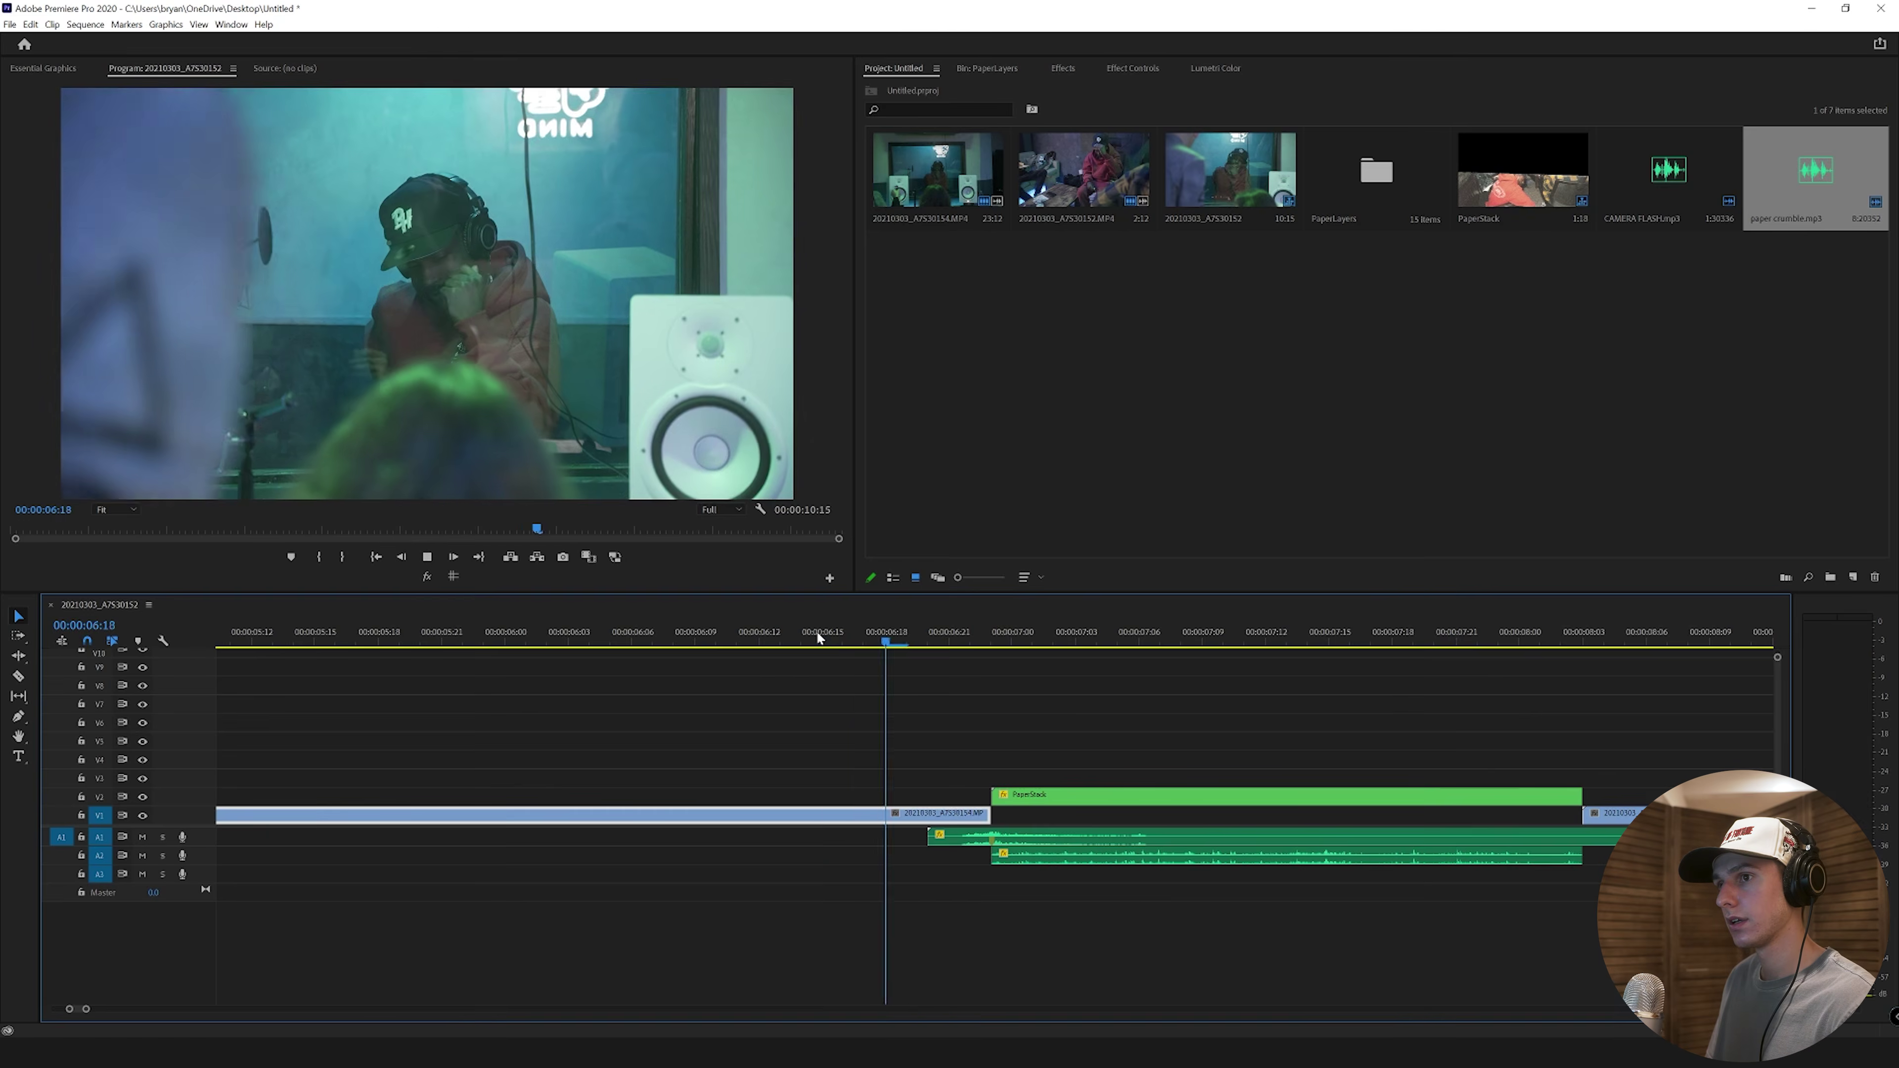
{"action": "left_click_drag", "start_coordinate": [817, 633], "coordinate": [970, 651]}
{"action": "key", "text": "space"}
{"action": "key", "text": "space"}
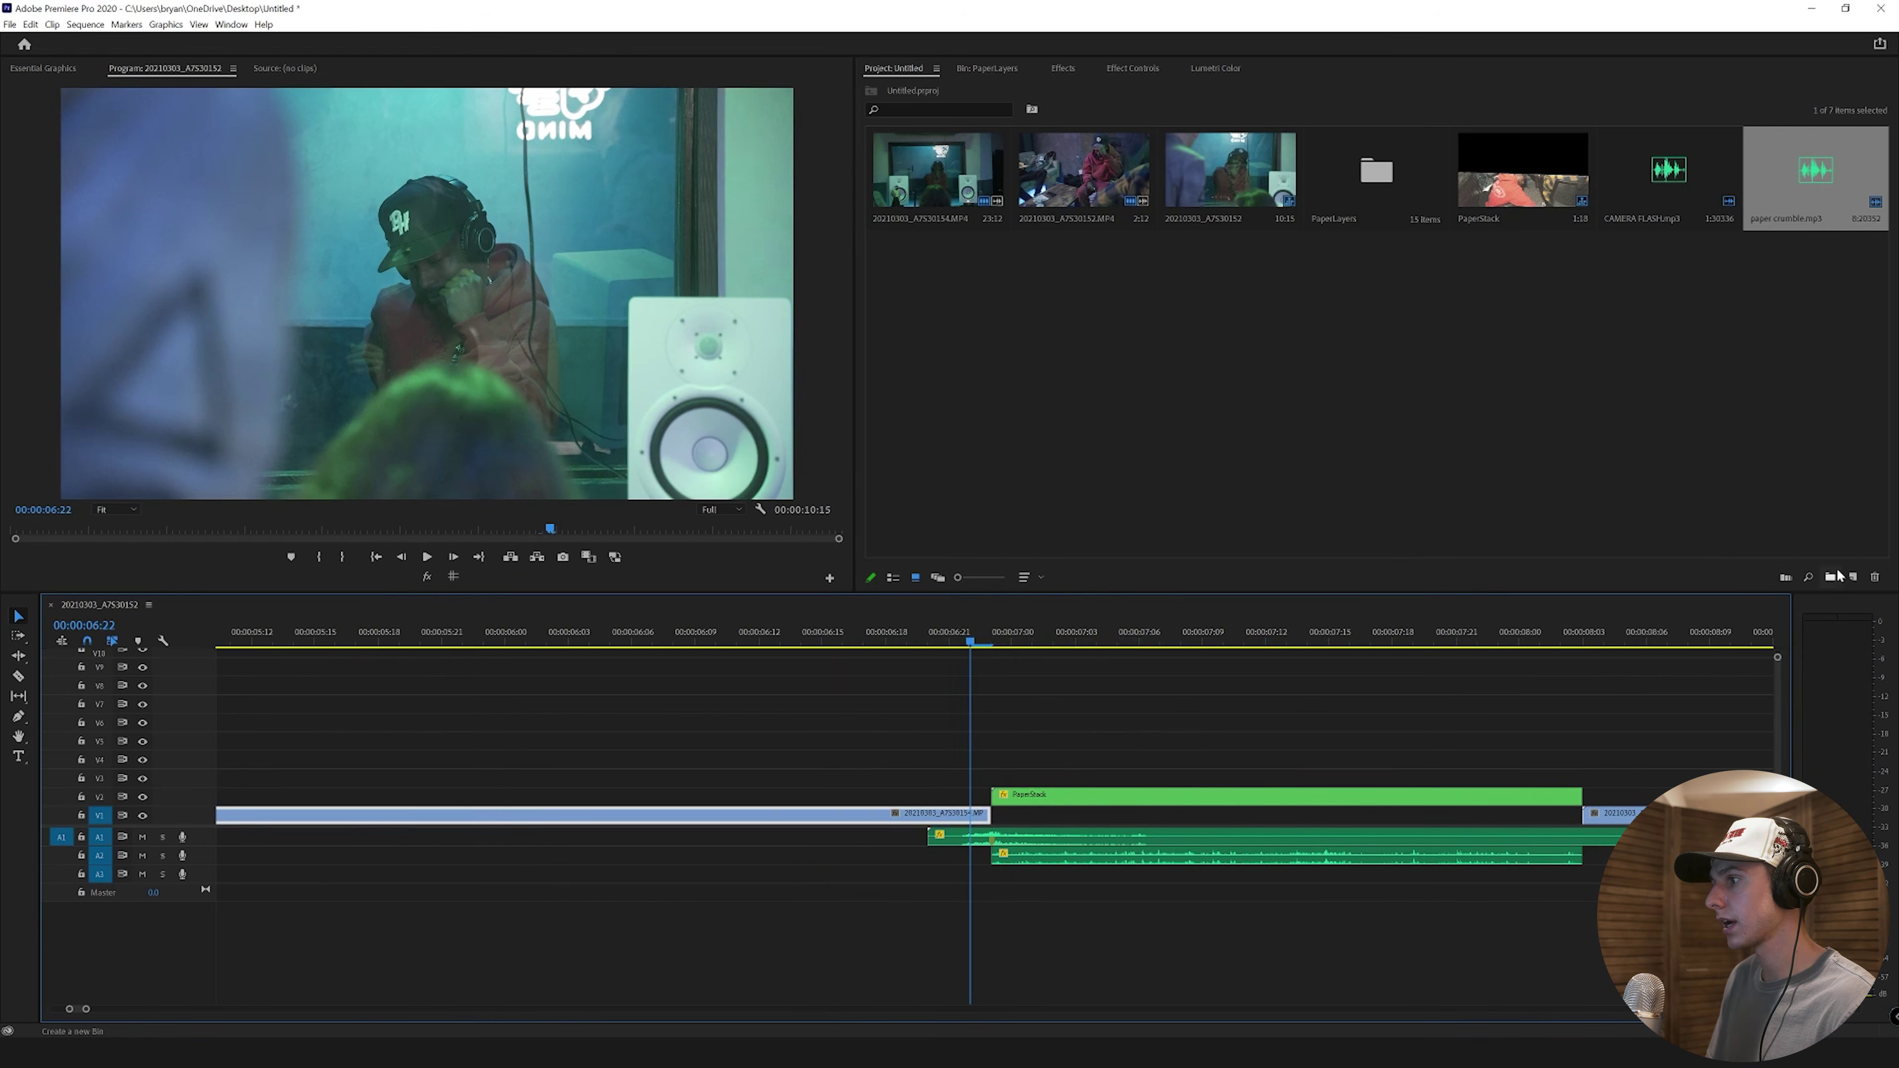
Step: Create a 1920 x 1080 adjustment layer at 23.976 fps and place it on V4 from about 00:00:06:20 to 00:00:07:09
{"action": "left_click", "coordinate": [1852, 578]}
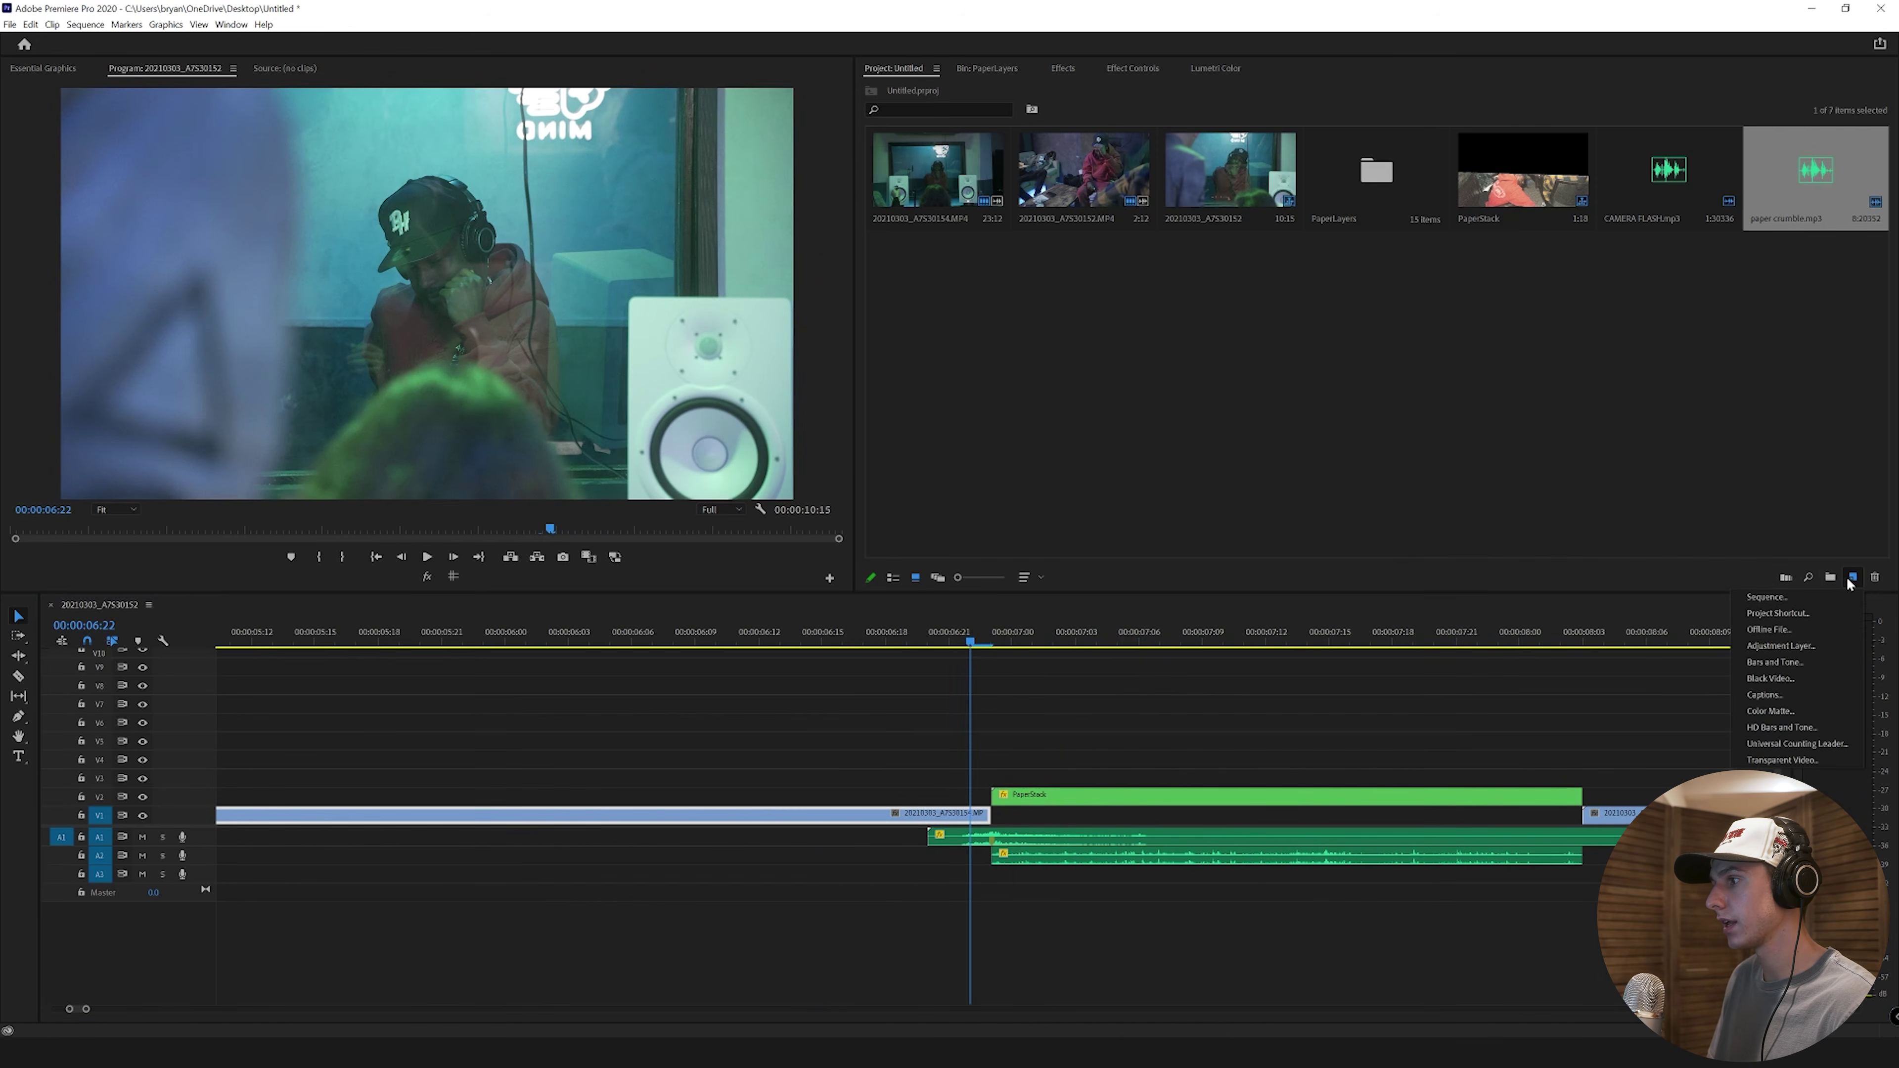
{"action": "left_click", "coordinate": [1794, 653]}
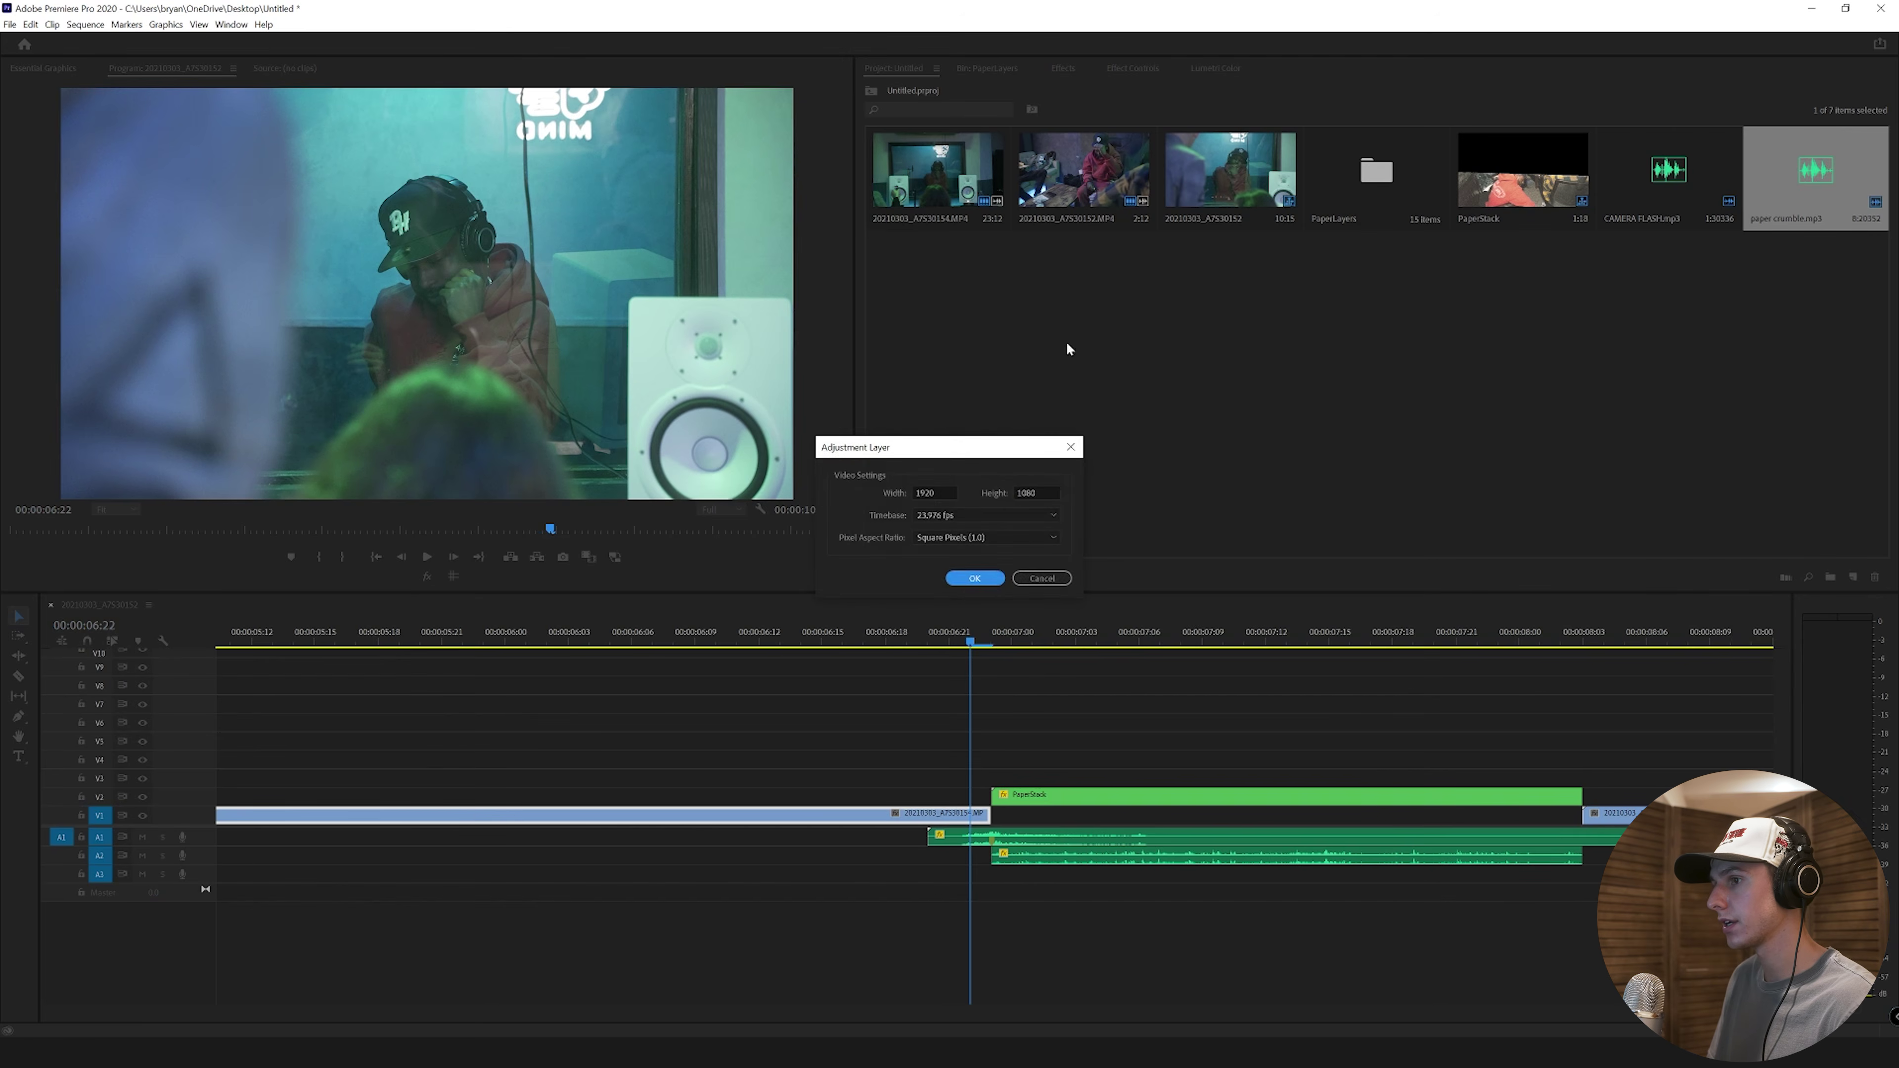
{"action": "left_click", "coordinate": [969, 580]}
{"action": "left_click_drag", "start_coordinate": [939, 288], "coordinate": [1201, 759]}
Step: Extend the end of the first footage clip beneath PaperStack to about 00:00:07:03
{"action": "key", "text": "Right"}
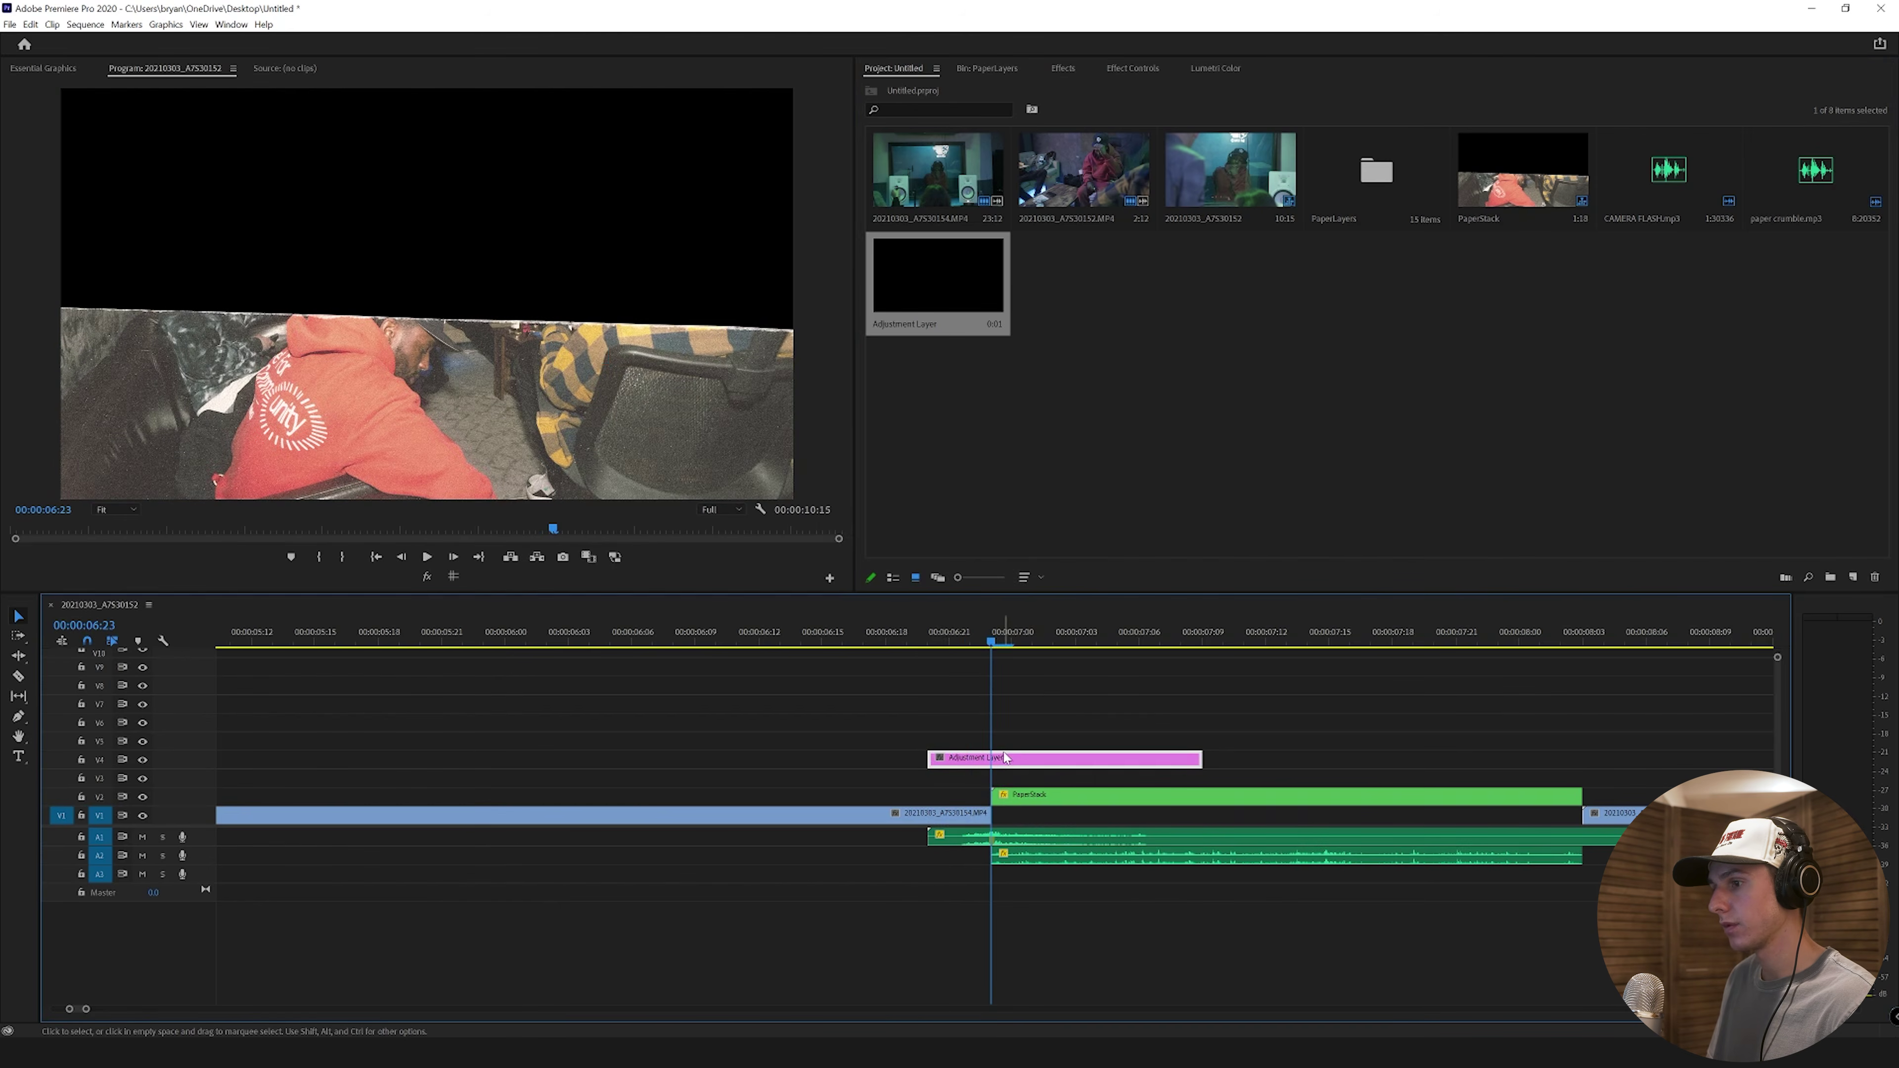
{"action": "left_click_drag", "start_coordinate": [991, 812], "coordinate": [1021, 808]}
{"action": "left_click_drag", "start_coordinate": [991, 644], "coordinate": [1035, 643]}
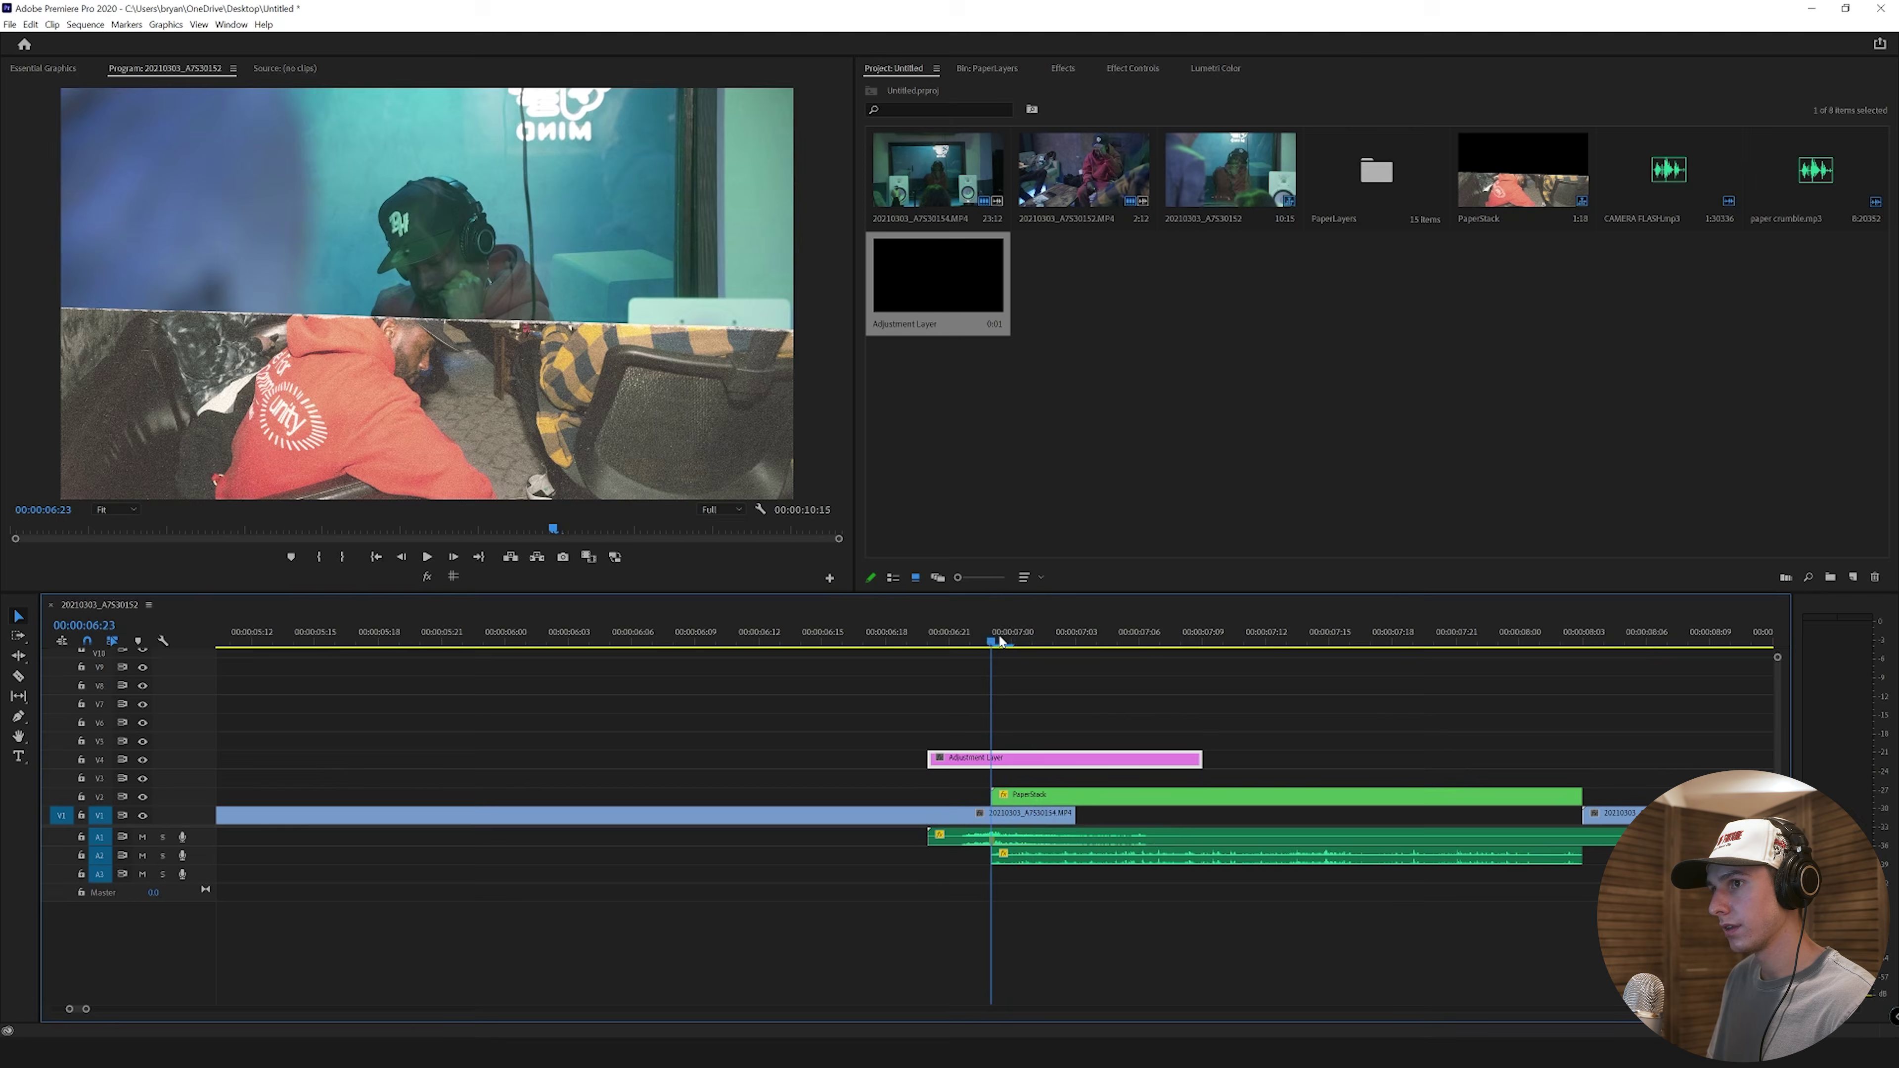
{"action": "mouse_move", "coordinate": [1000, 639]}
{"action": "left_mouse_down"}
{"action": "mouse_move", "coordinate": [1071, 648]}
{"action": "mouse_move", "coordinate": [979, 660]}
{"action": "mouse_move", "coordinate": [1094, 672]}
{"action": "mouse_move", "coordinate": [965, 661]}
{"action": "mouse_move", "coordinate": [998, 667]}
{"action": "left_mouse_up"}
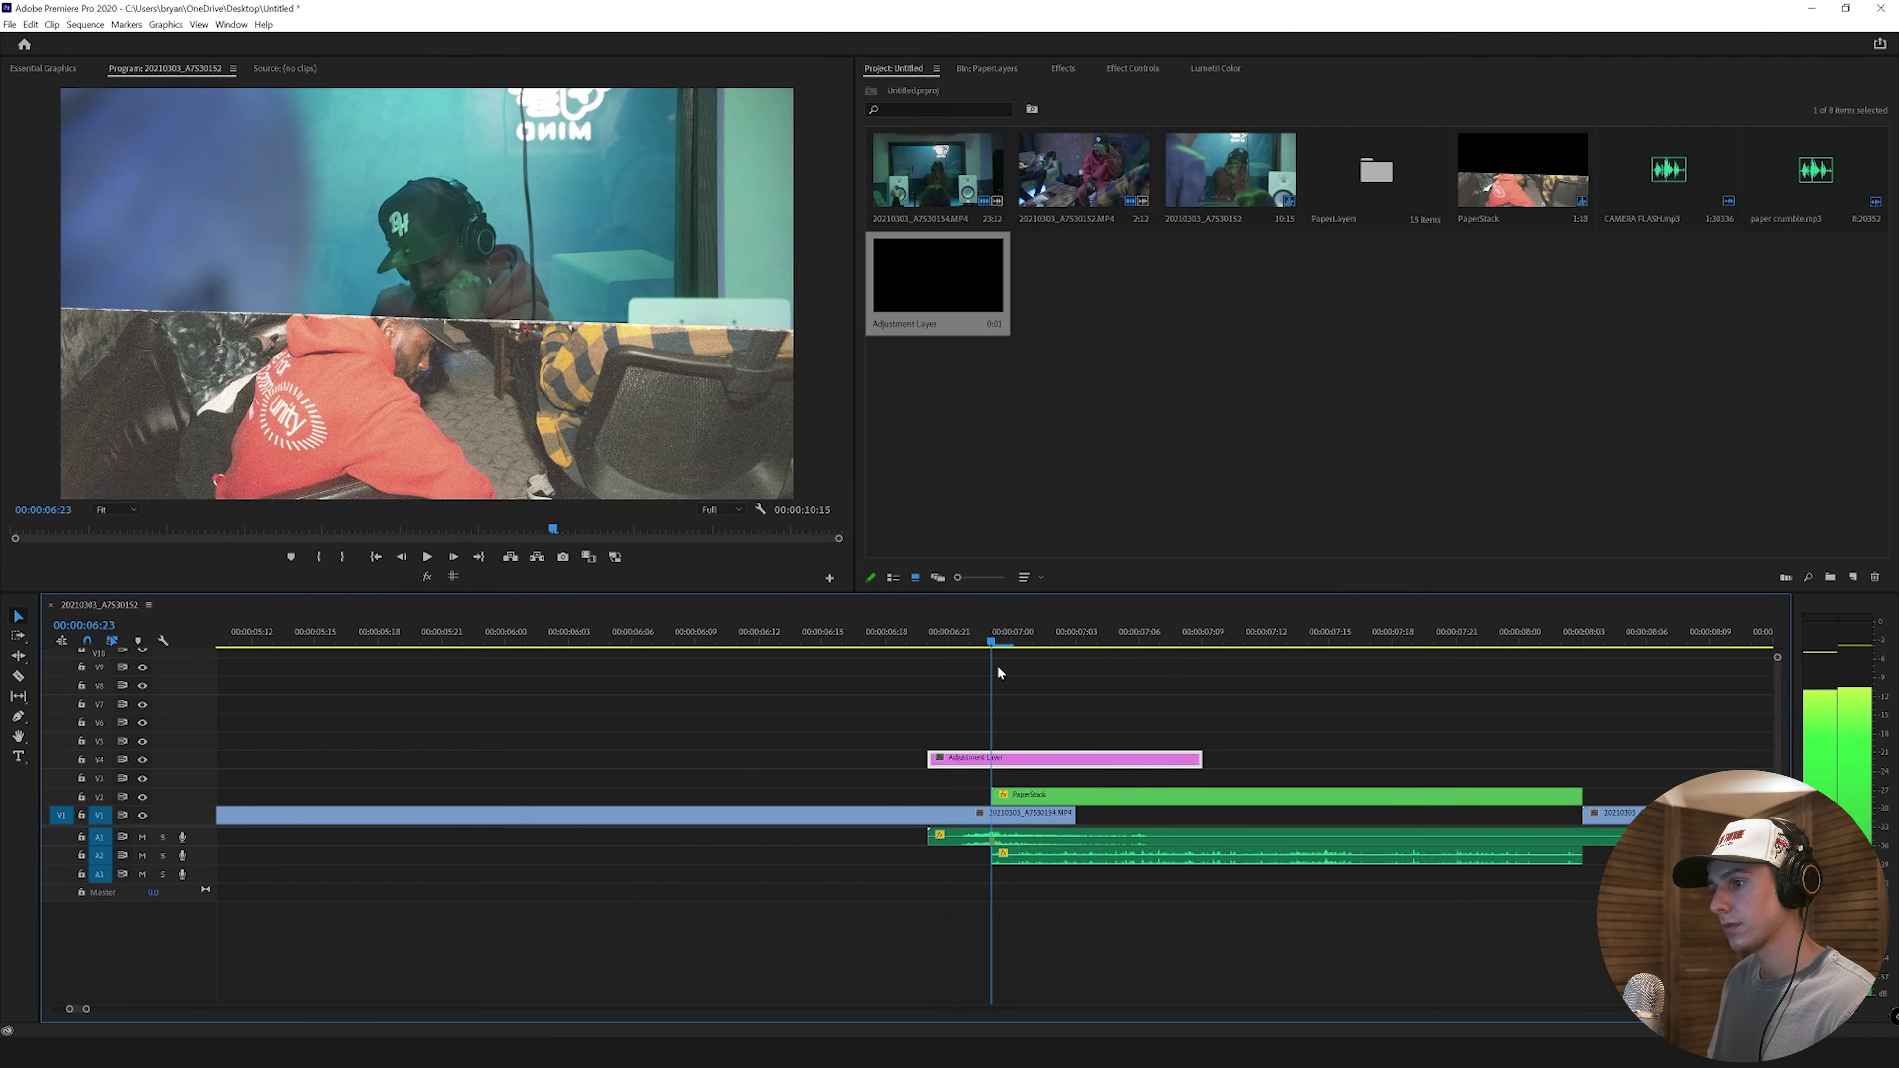
Step: Find the Brightness & Contrast effect and apply it to the adjustment layer
{"action": "left_click", "coordinate": [1132, 68]}
{"action": "left_click", "coordinate": [1063, 69]}
{"action": "left_click", "coordinate": [934, 88]}
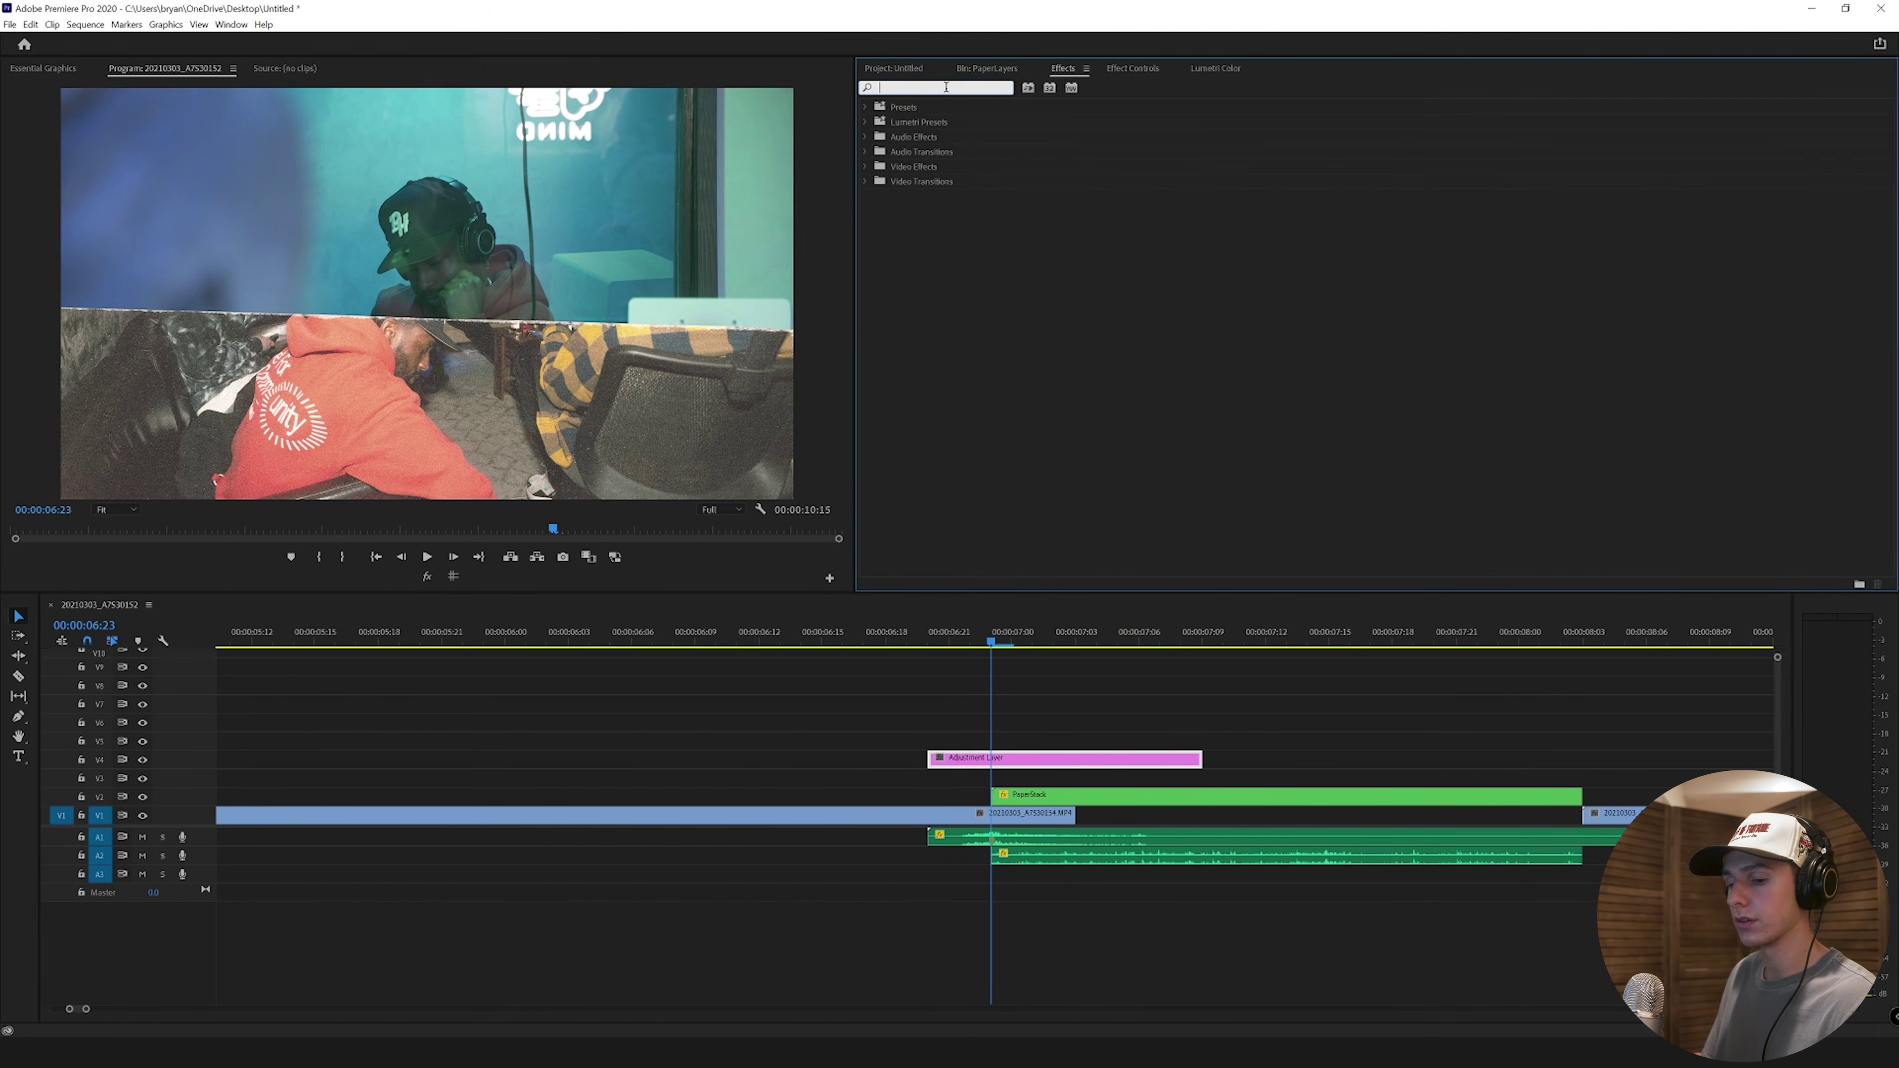
{"action": "type", "text": "contr"}
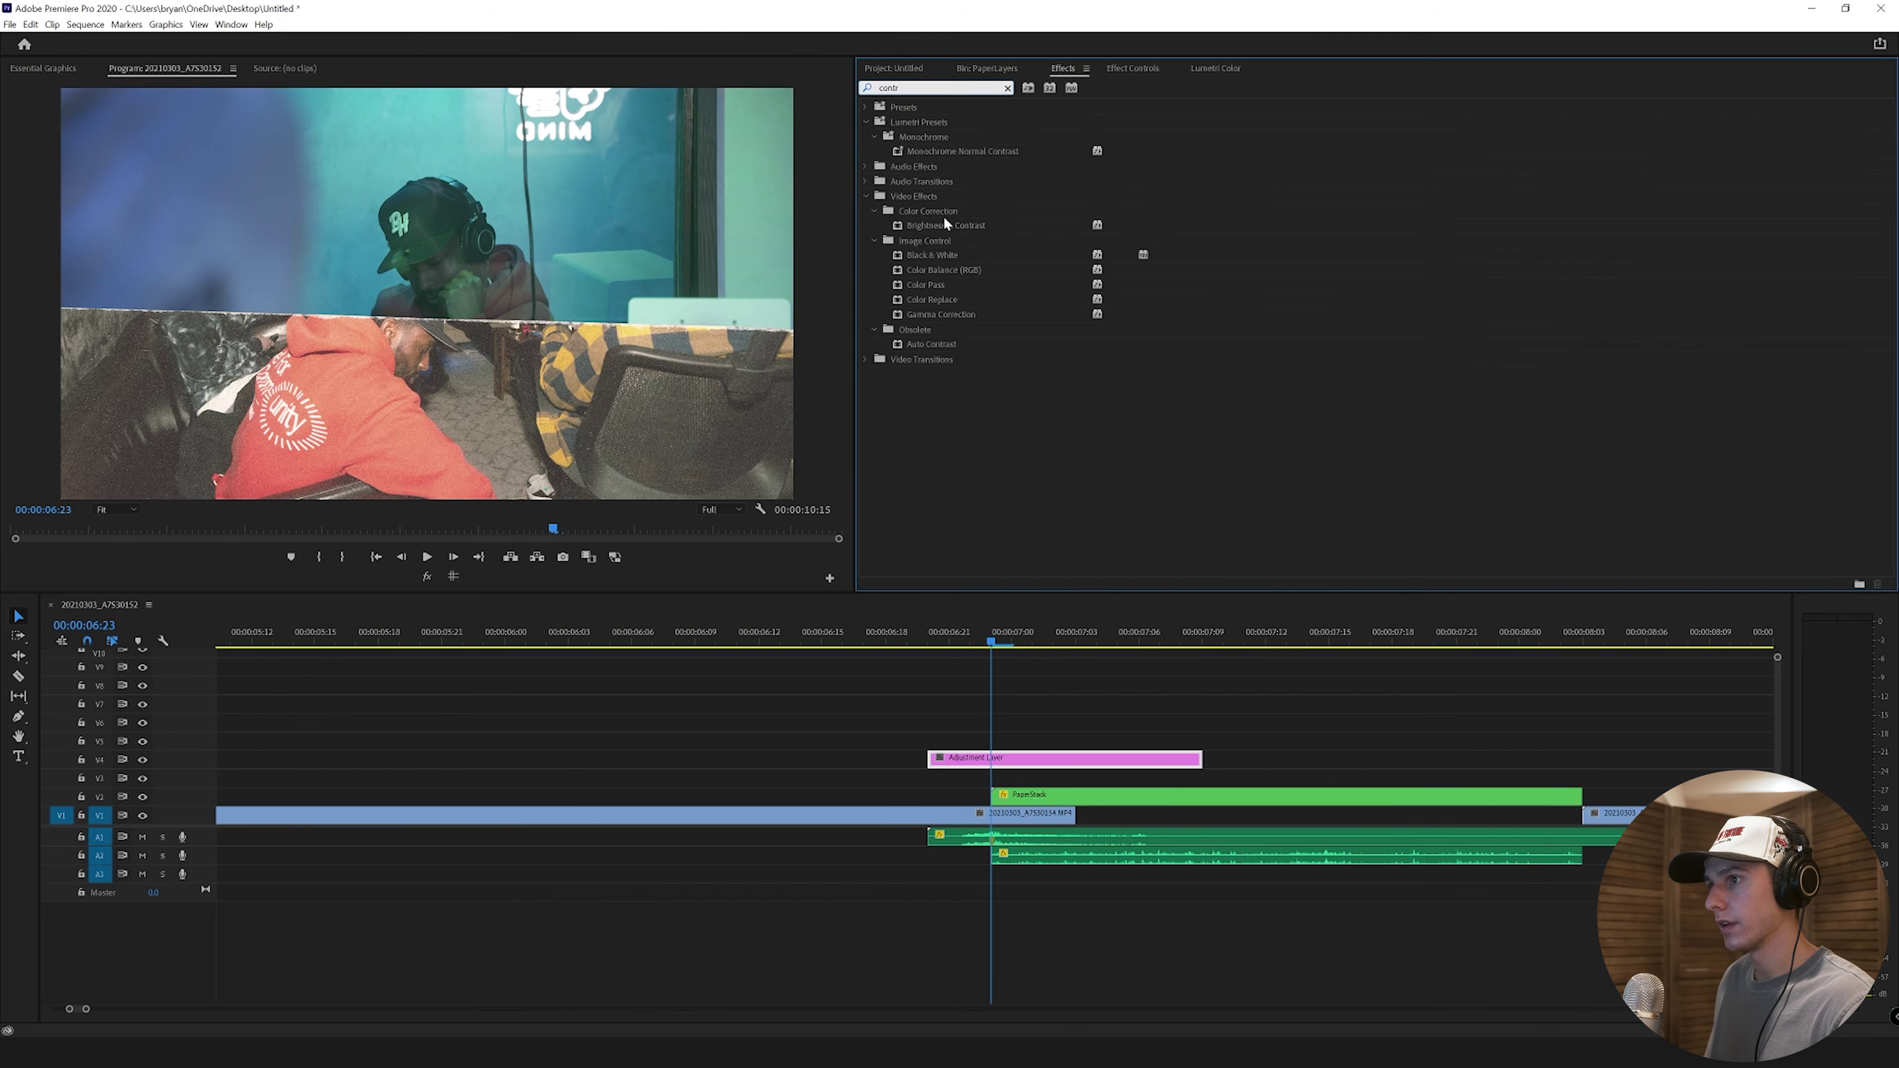
{"action": "left_click_drag", "start_coordinate": [945, 225], "coordinate": [1019, 758]}
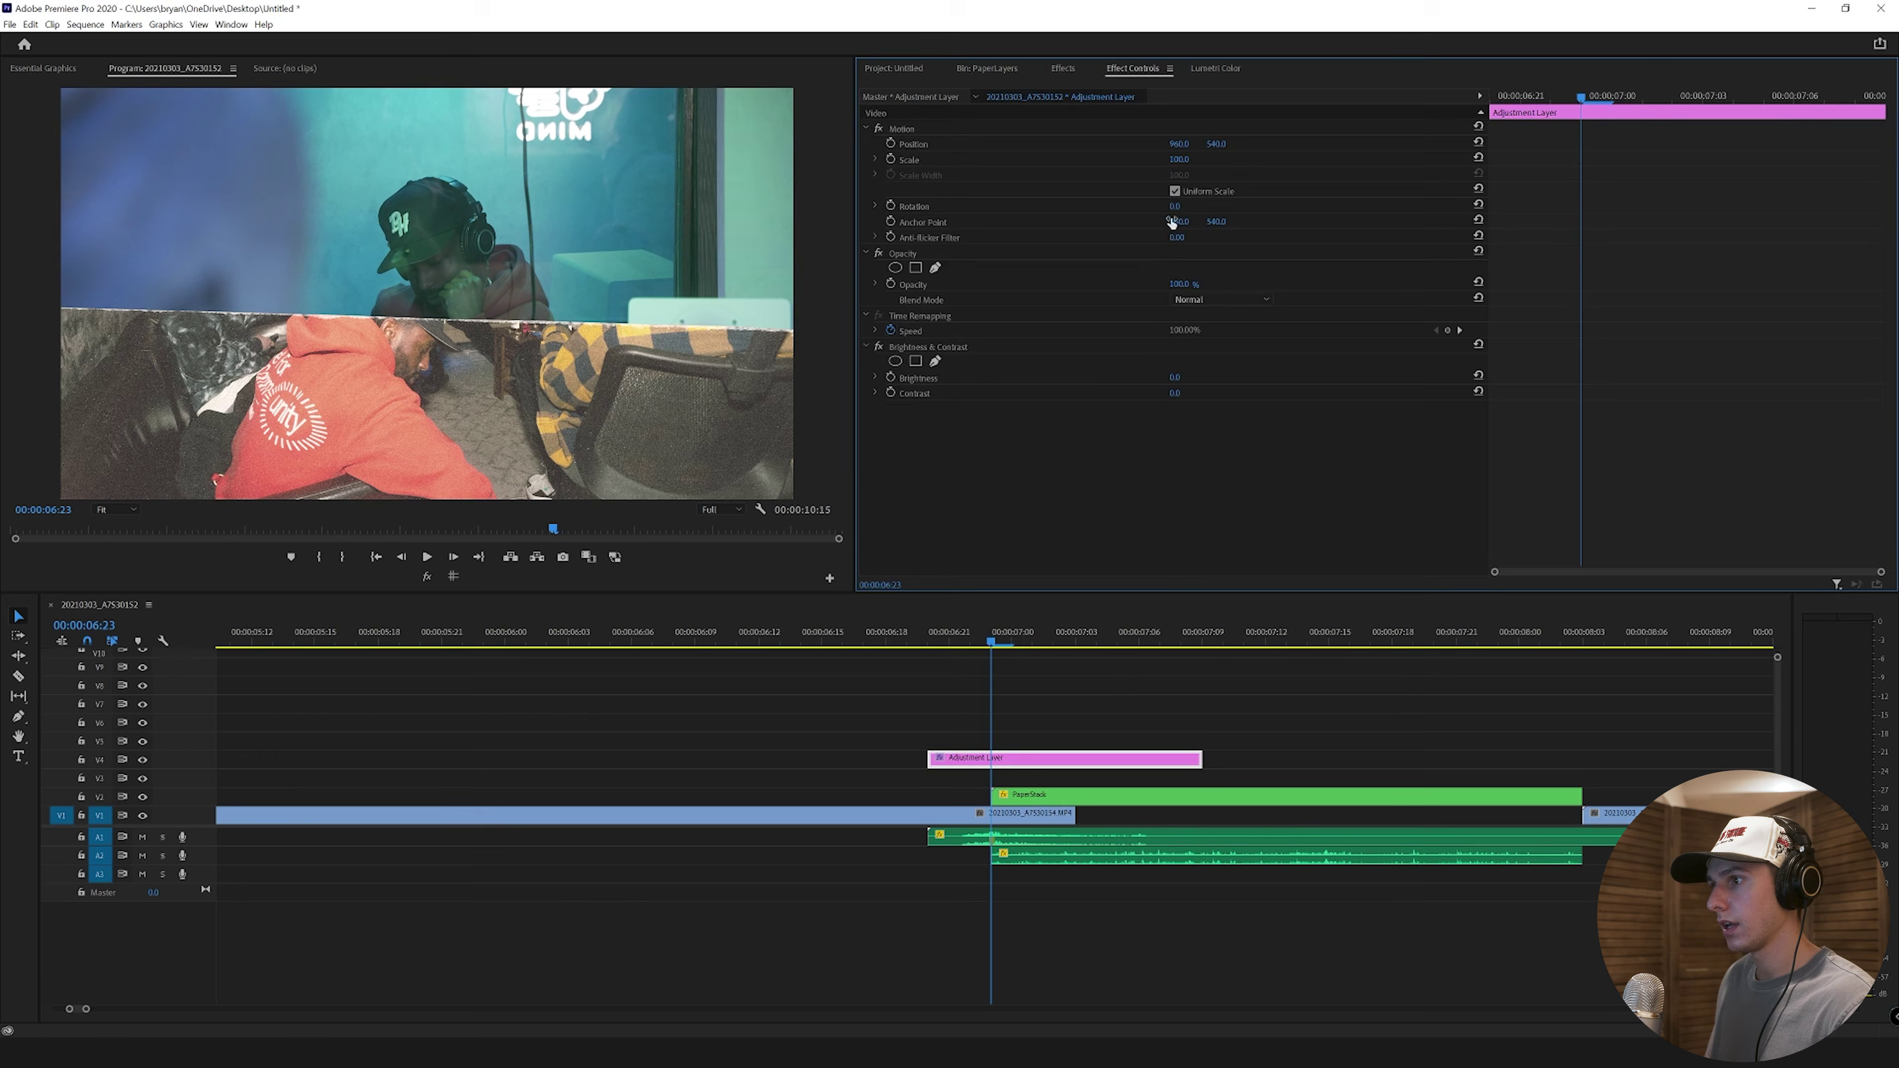
Step: Keyframe the adjustment layer's Brightness at 100 on 00:00:06:23 and at 0 two frames earlier
{"action": "left_click_drag", "start_coordinate": [1173, 379], "coordinate": [1247, 379]}
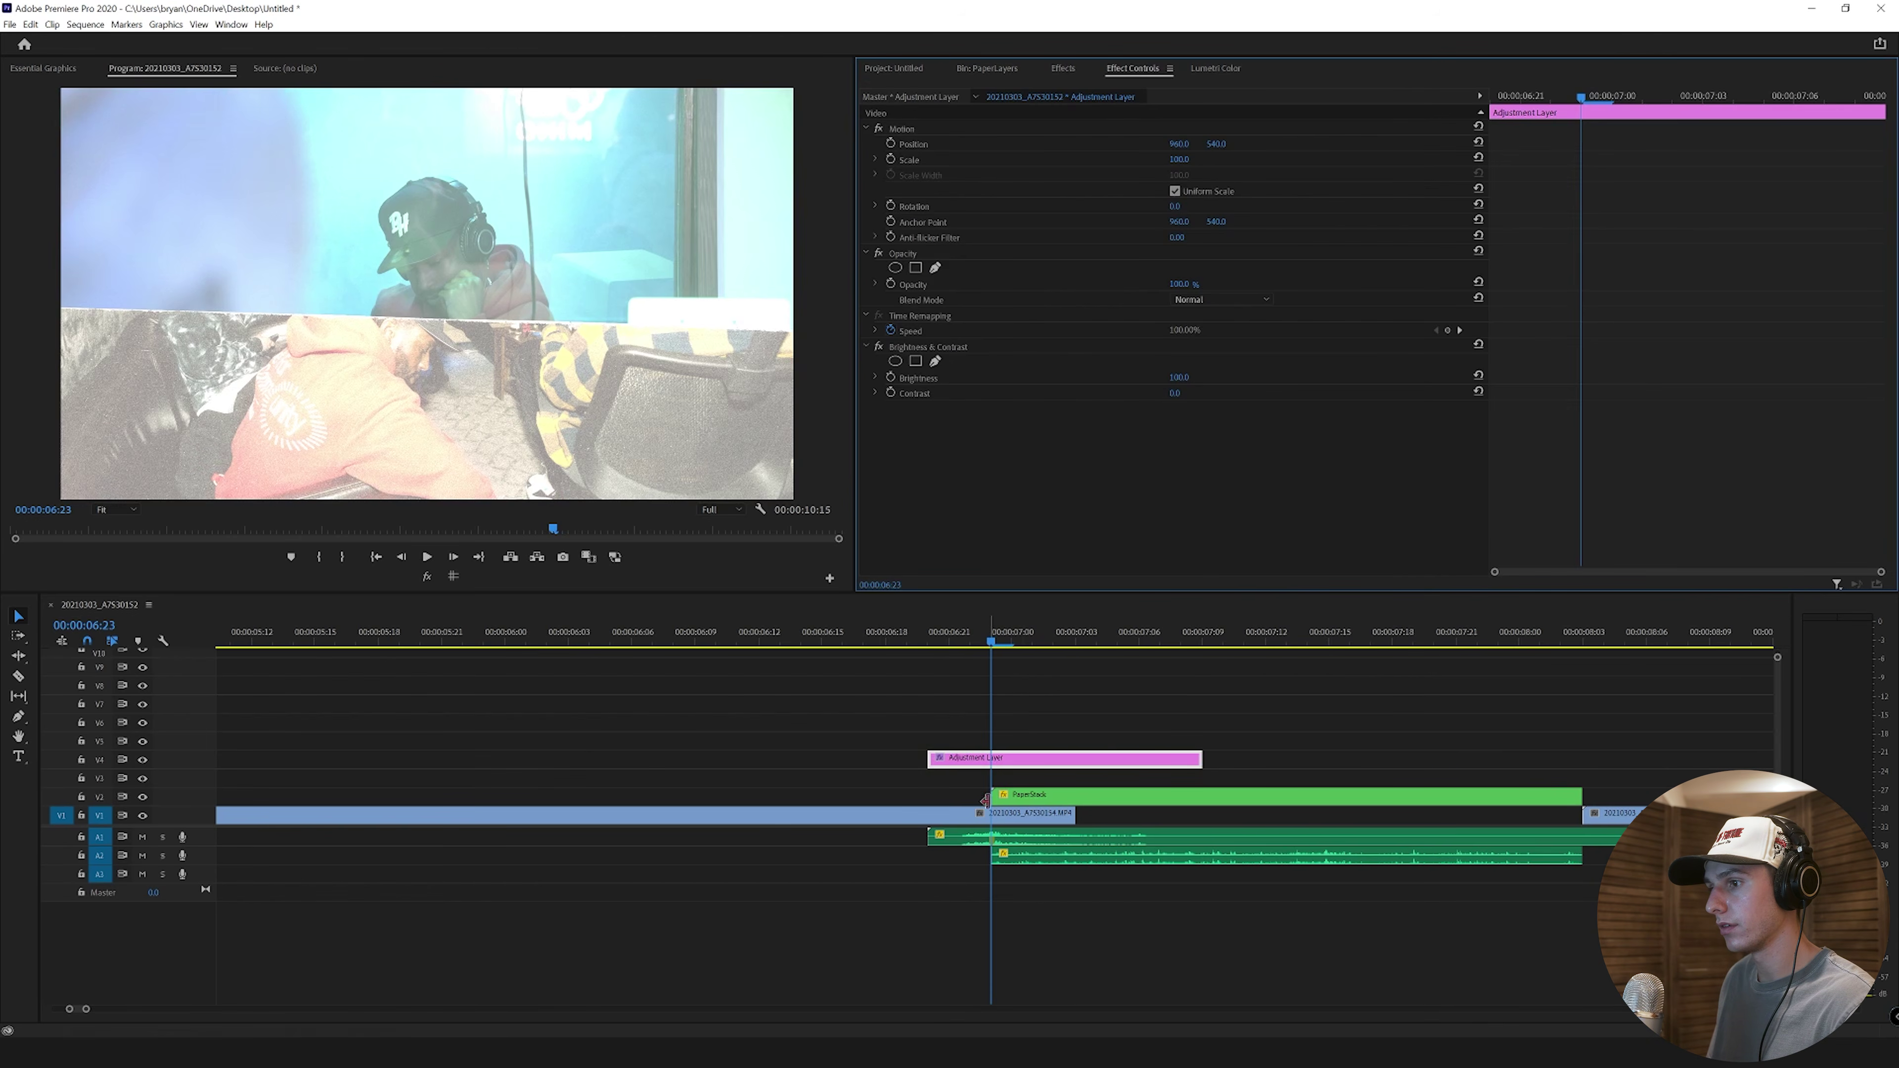
{"action": "left_click", "coordinate": [890, 376]}
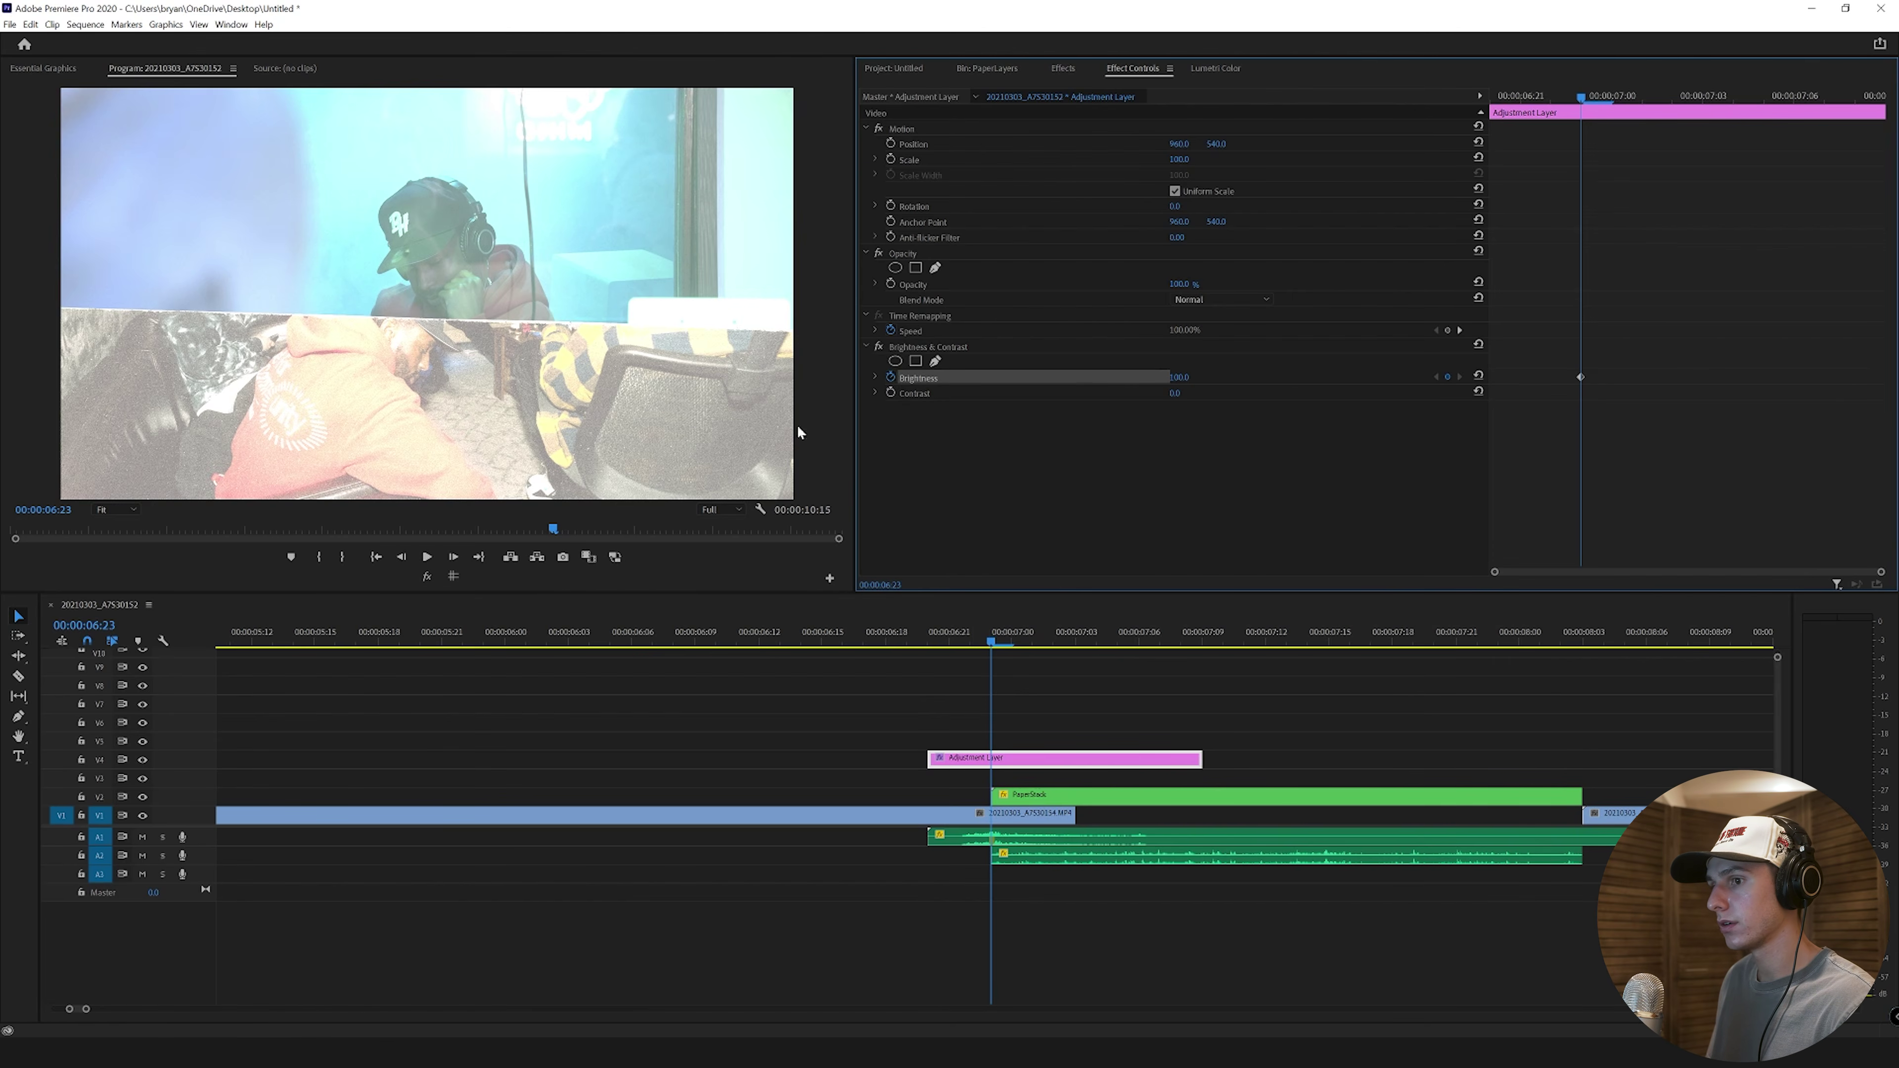
{"action": "left_click", "coordinate": [402, 557]}
{"action": "left_click", "coordinate": [401, 556]}
{"action": "left_click", "coordinate": [1189, 377]}
{"action": "type", "text": "0"}
{"action": "key", "text": "Return"}
Step: Add a Brightness keyframe of 0 at 00:00:07:01 to end the flash
{"action": "left_click", "coordinate": [453, 556]}
{"action": "left_click", "coordinate": [453, 556]}
{"action": "left_click", "coordinate": [453, 557]}
{"action": "left_click", "coordinate": [453, 556]}
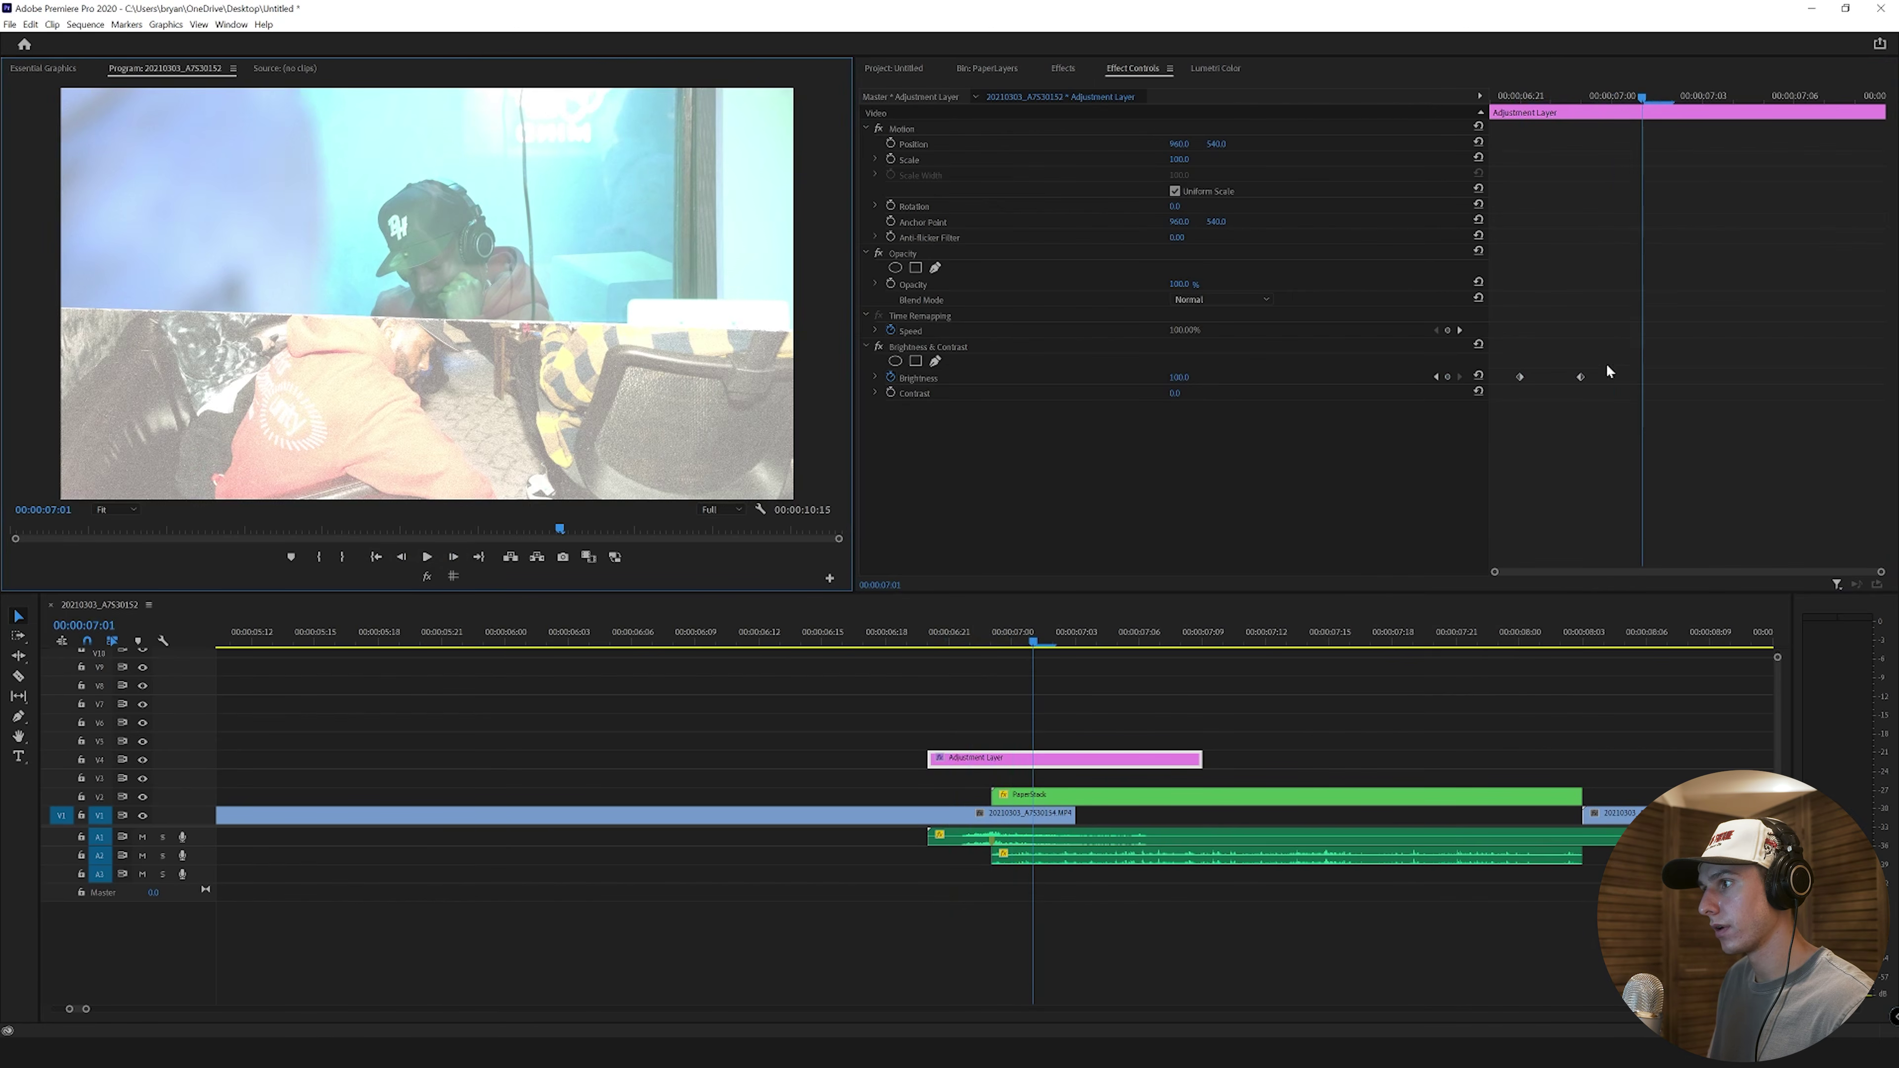
{"action": "left_click_drag", "start_coordinate": [1185, 377], "coordinate": [1035, 377]}
Step: Duplicate the keyframed Brightness & Contrast effect on the adjustment layer to intensify the flash
{"action": "left_click", "coordinate": [980, 349]}
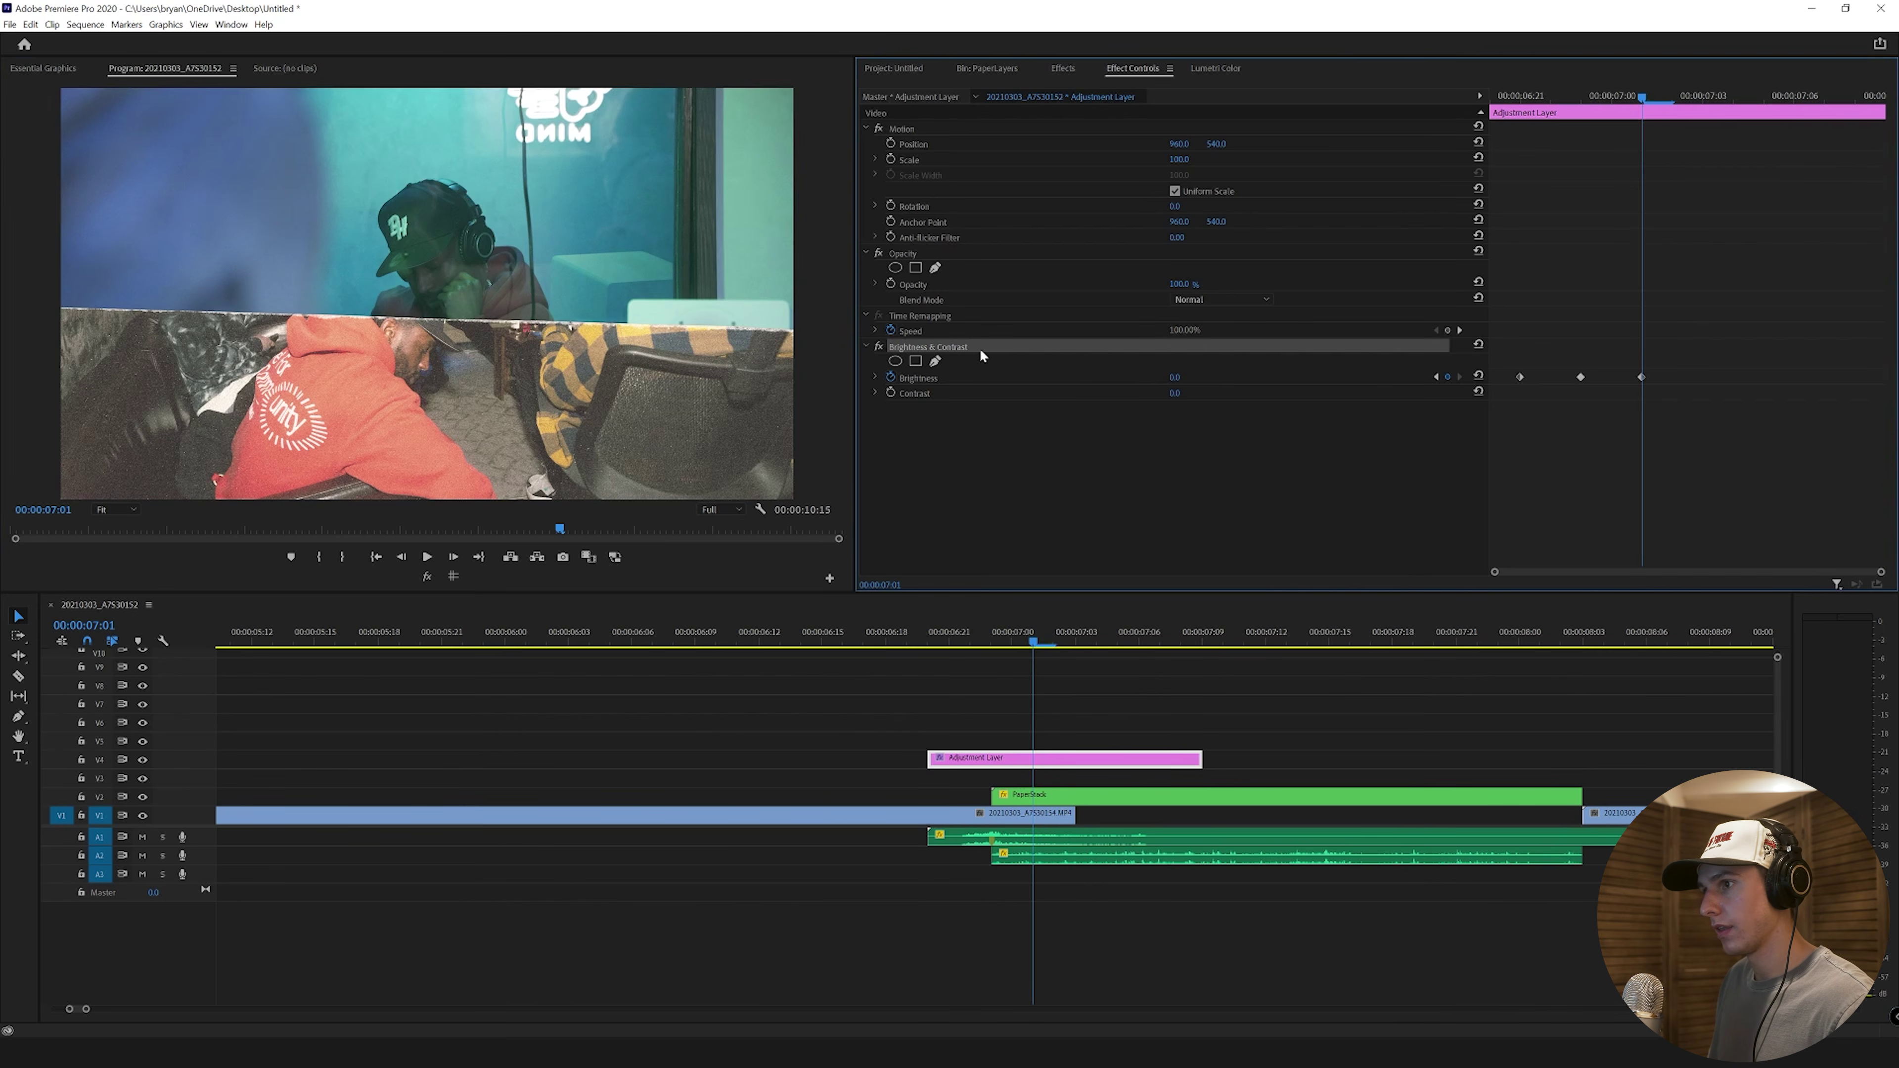
{"action": "key", "text": "ctrl+c"}
{"action": "key", "text": "ctrl+v"}
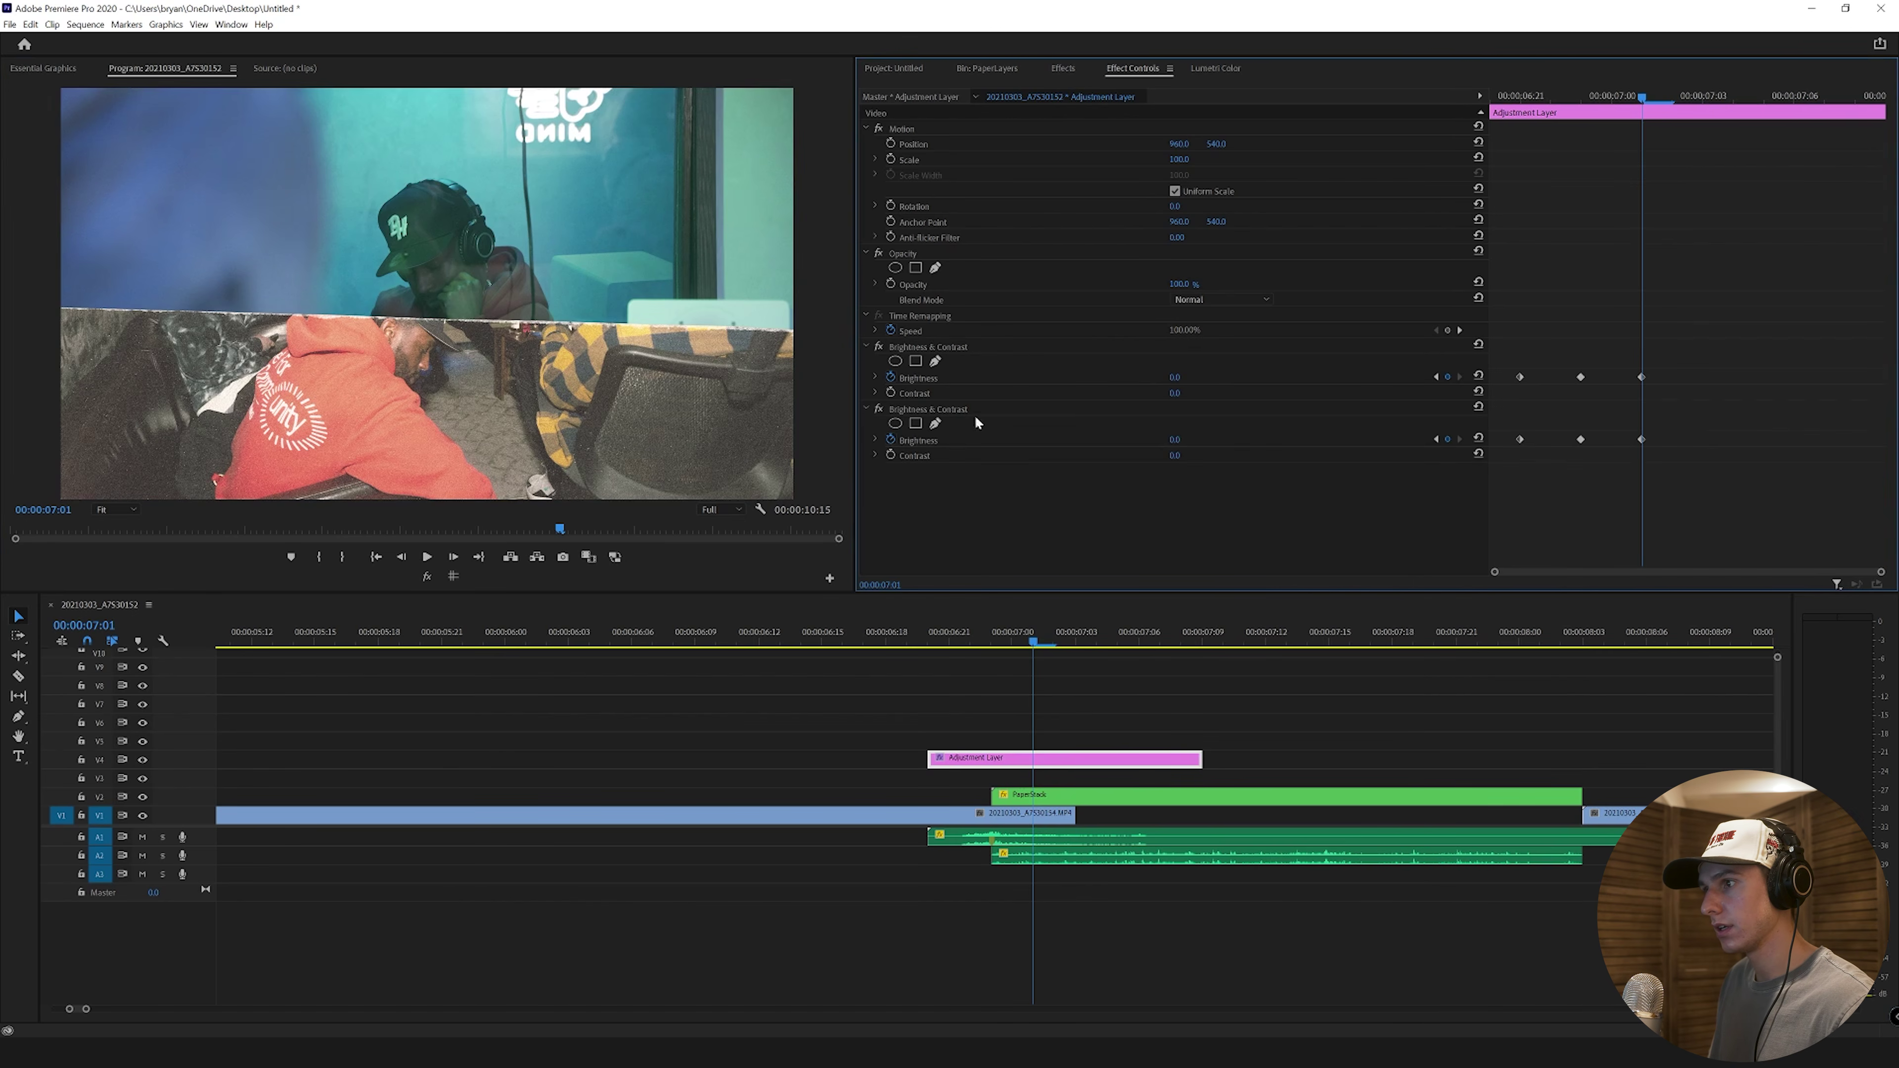
{"action": "left_click", "coordinate": [927, 349]}
Step: Play the start of the transition to check the doubled brightness flash
{"action": "left_click_drag", "start_coordinate": [1570, 95], "coordinate": [1538, 116]}
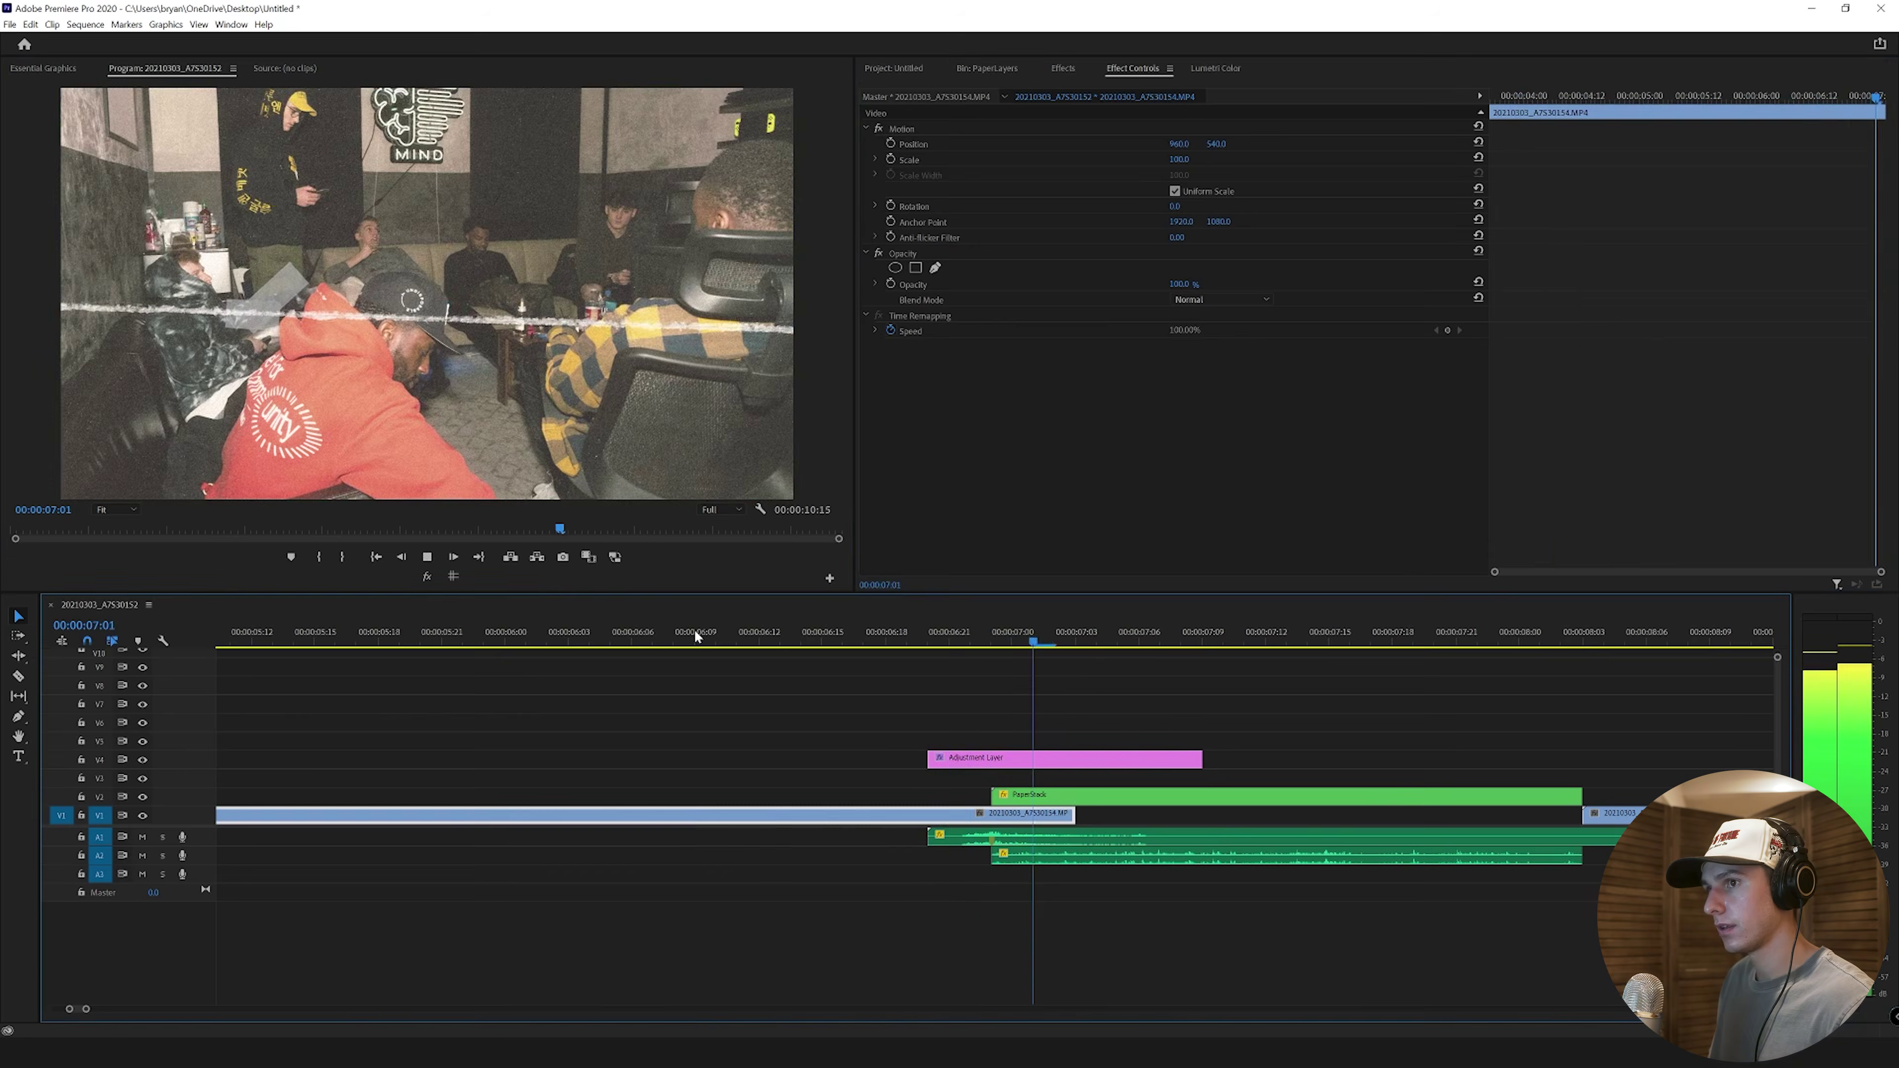
{"action": "left_click", "coordinate": [694, 629]}
{"action": "key", "text": "space"}
Step: Move the last Brightness keyframe of both Brightness & Contrast effects to 00:00:07:03 for a slower fade
{"action": "left_click", "coordinate": [997, 627]}
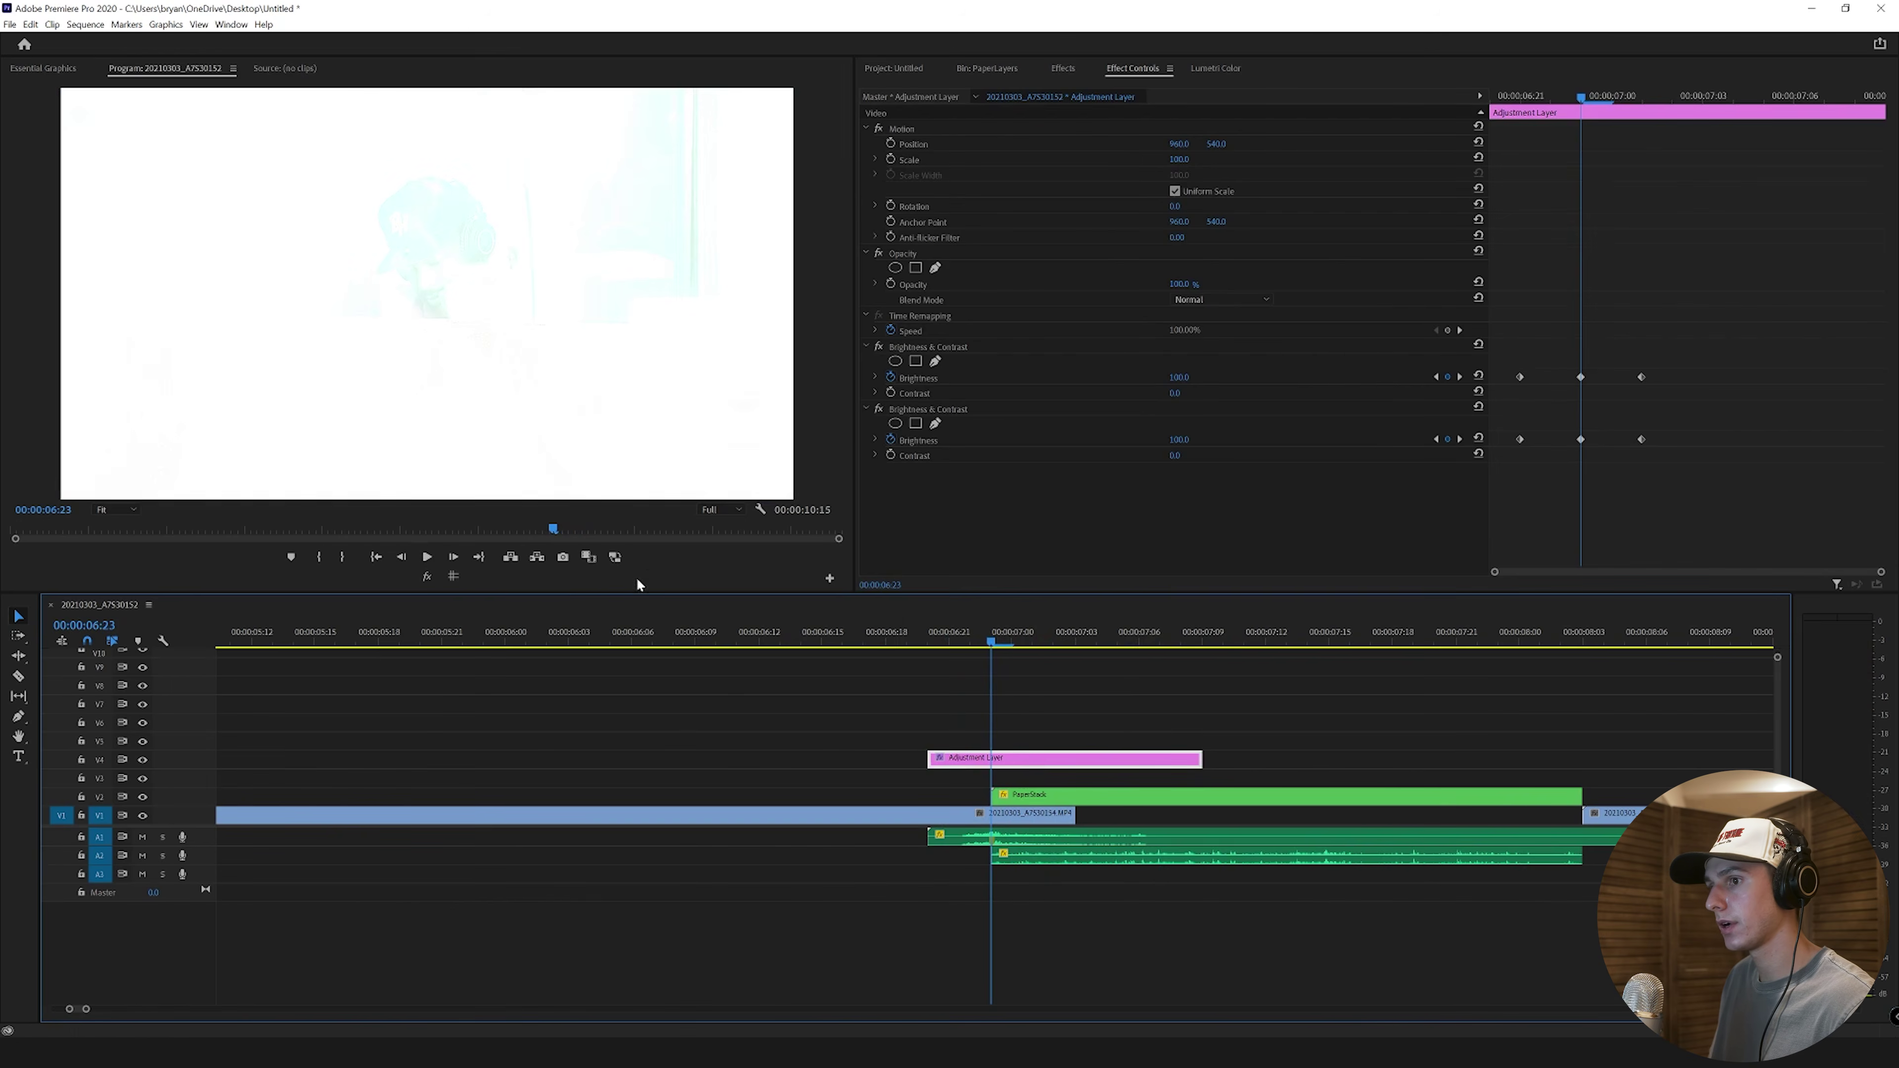
{"action": "left_click", "coordinate": [454, 557]}
{"action": "left_click", "coordinate": [454, 557]}
{"action": "left_click", "coordinate": [454, 557]}
{"action": "left_click", "coordinate": [454, 557]}
{"action": "left_click_drag", "start_coordinate": [1713, 347], "coordinate": [1576, 537]}
{"action": "left_click_drag", "start_coordinate": [1693, 347], "coordinate": [1702, 440]}
Step: Move the first Brightness keyframe of both Brightness & Contrast effects to 00:00:06:22 for a quicker flash onset
{"action": "left_click", "coordinate": [1553, 87]}
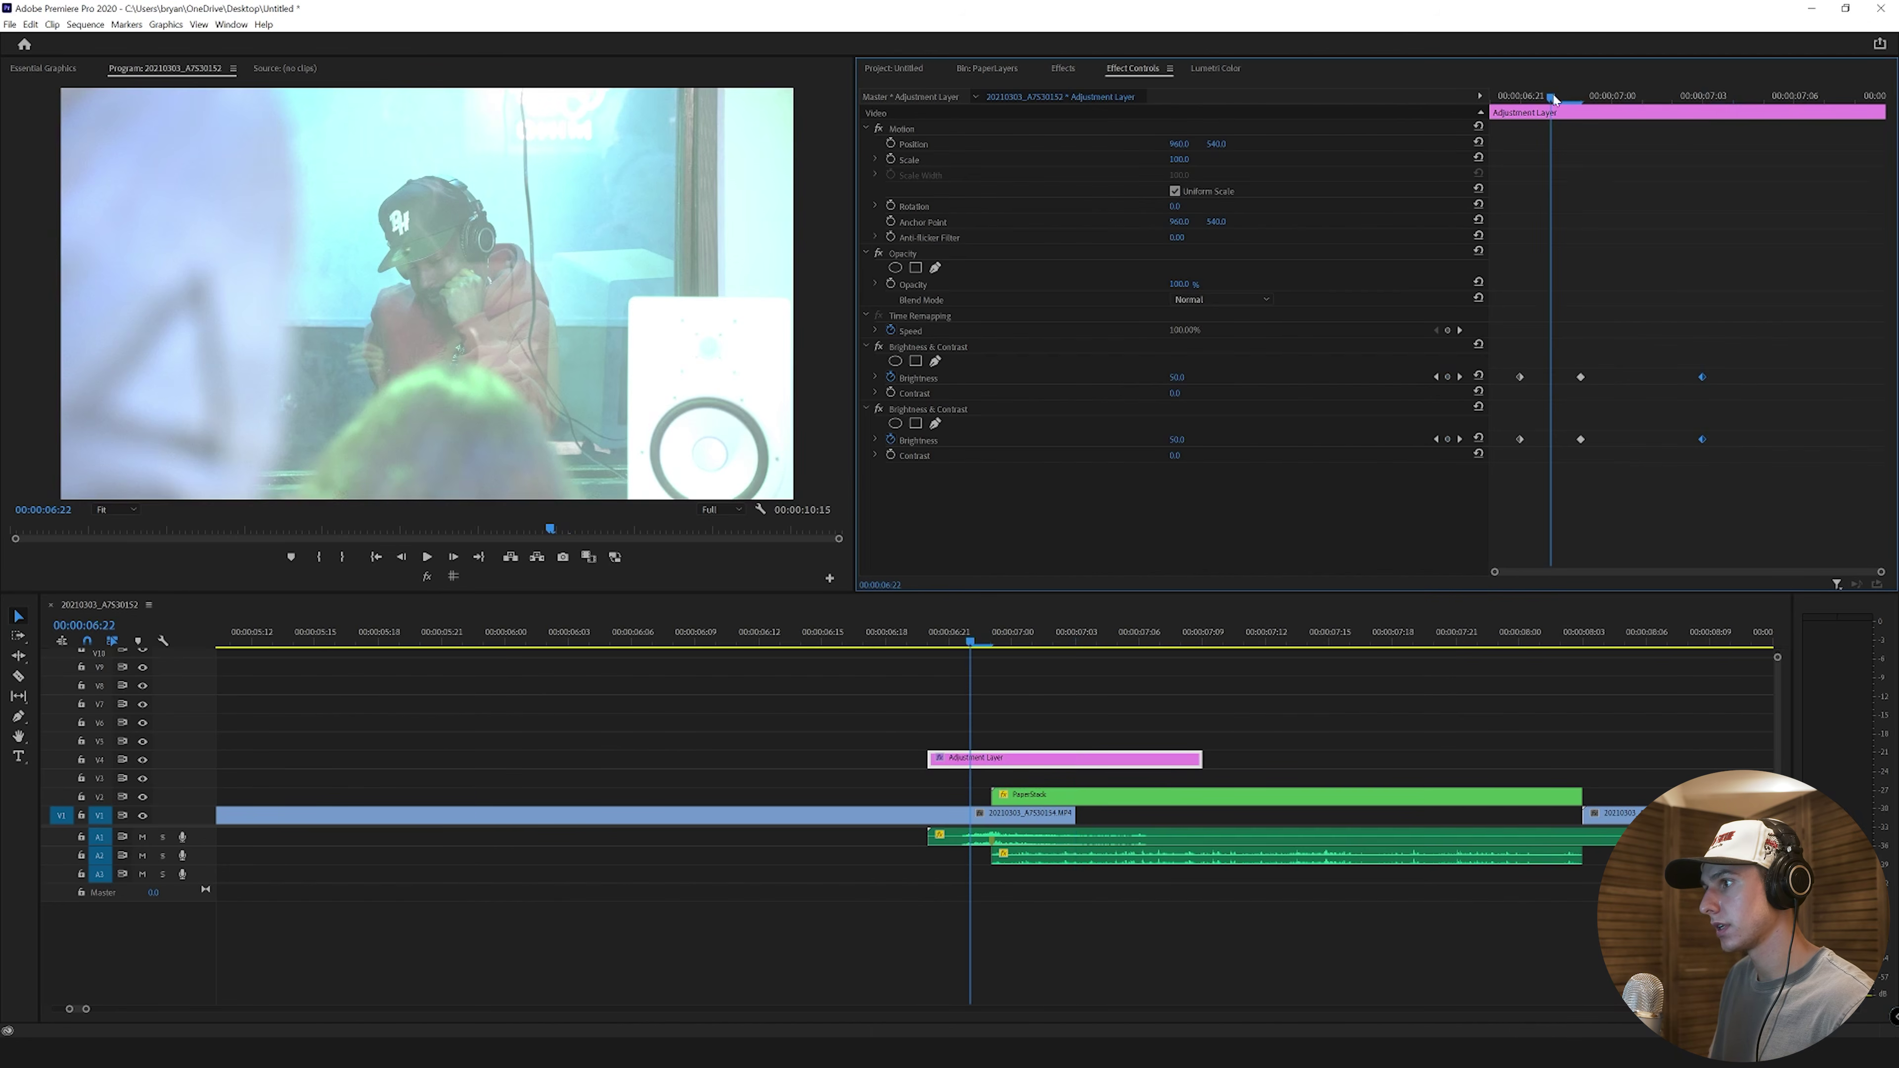
{"action": "left_click_drag", "start_coordinate": [1522, 356], "coordinate": [1528, 451]}
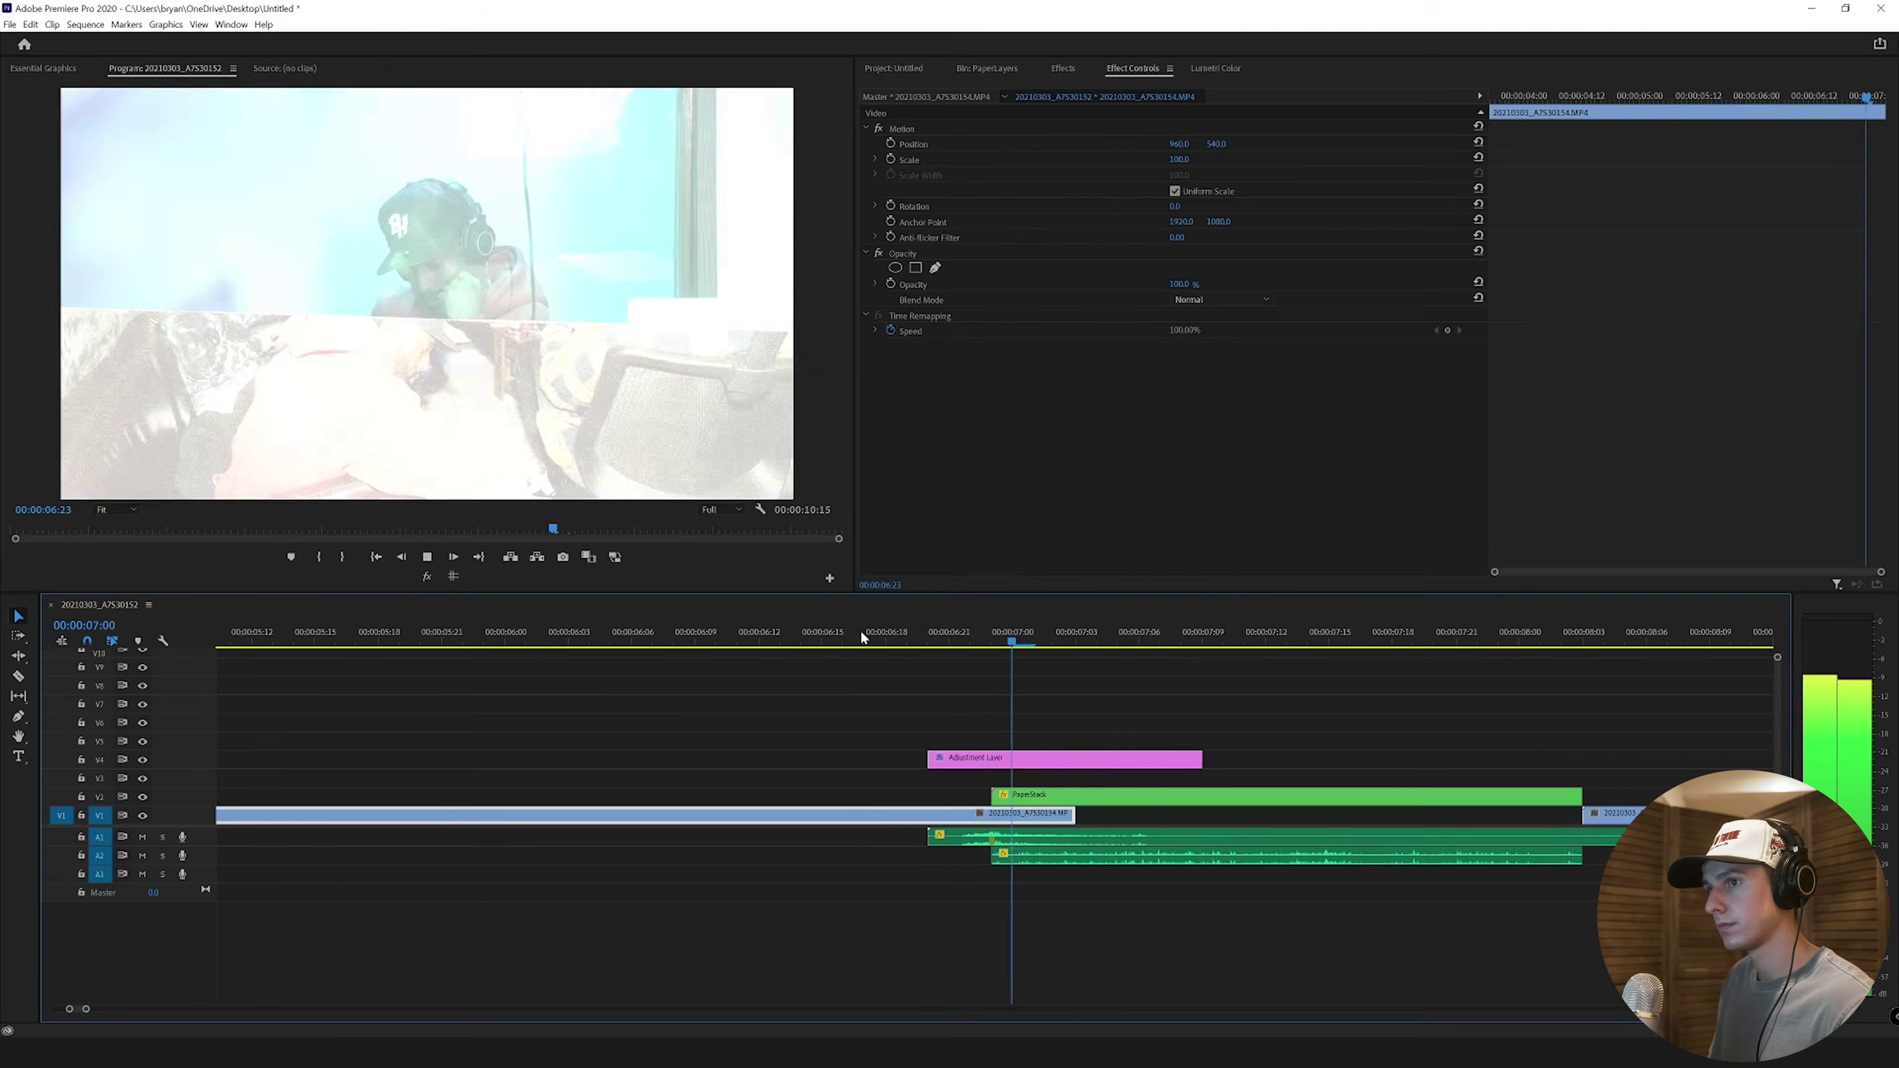
{"action": "left_click", "coordinate": [866, 637]}
{"action": "key", "text": "space"}
{"action": "left_click", "coordinate": [960, 646]}
{"action": "left_click_drag", "start_coordinate": [961, 647], "coordinate": [973, 652]}
{"action": "left_click", "coordinate": [979, 764]}
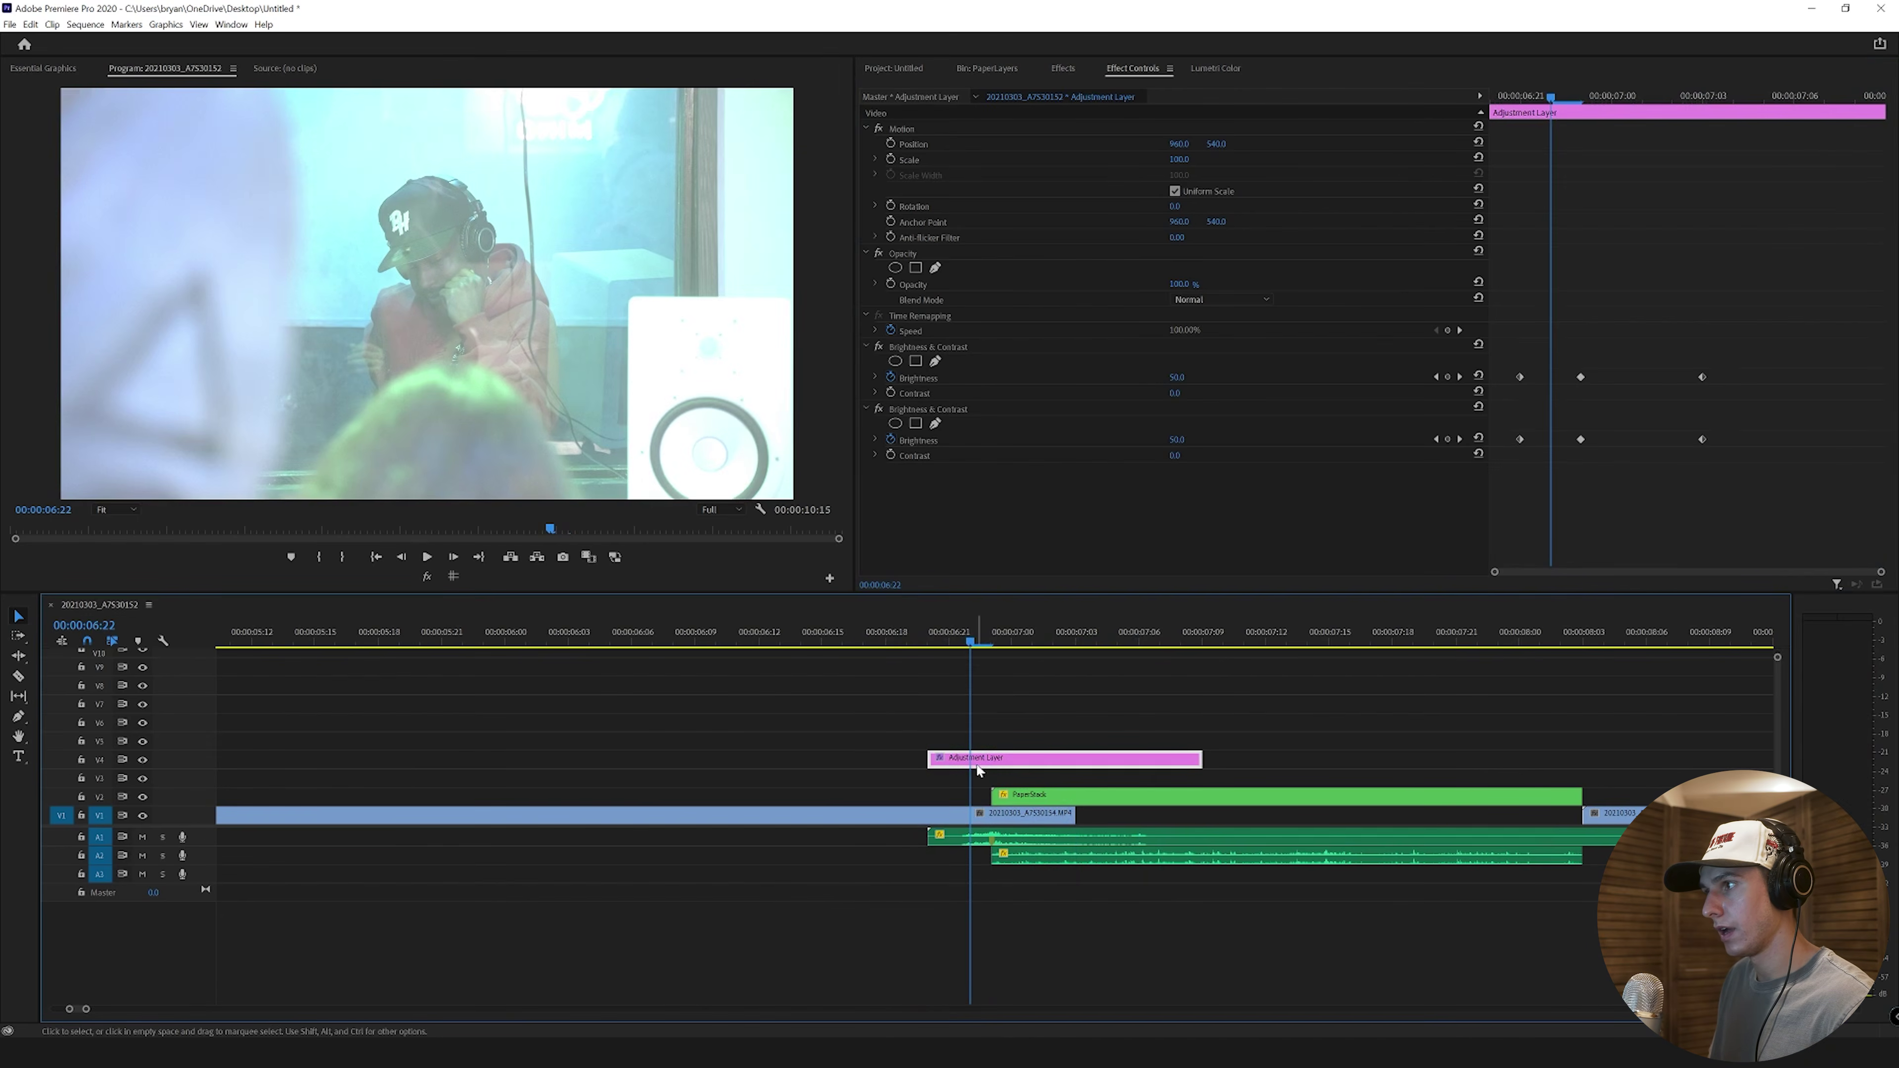
{"action": "left_click_drag", "start_coordinate": [1522, 441], "coordinate": [1550, 443]}
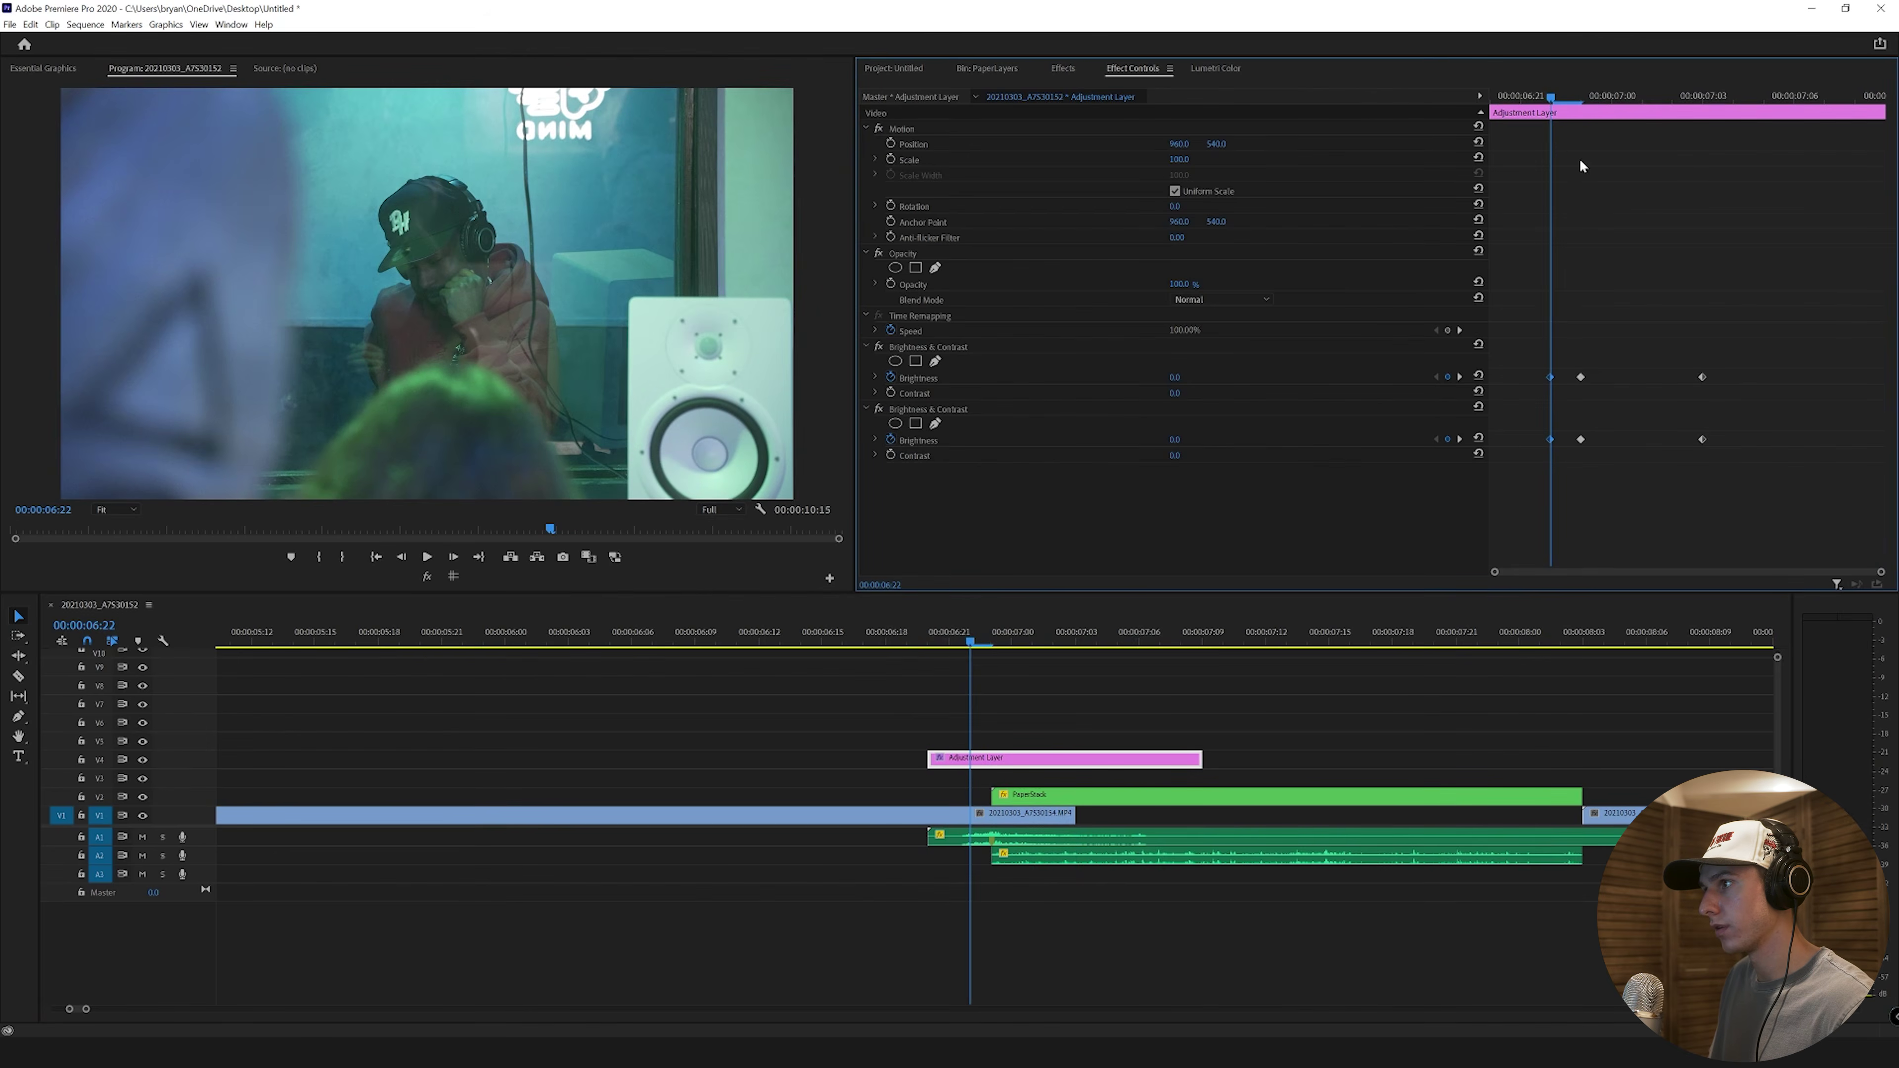
Step: Scrub through the flash and play the complete transition to review its retimed brightness and sound
{"action": "left_click_drag", "start_coordinate": [1553, 102], "coordinate": [1672, 123]}
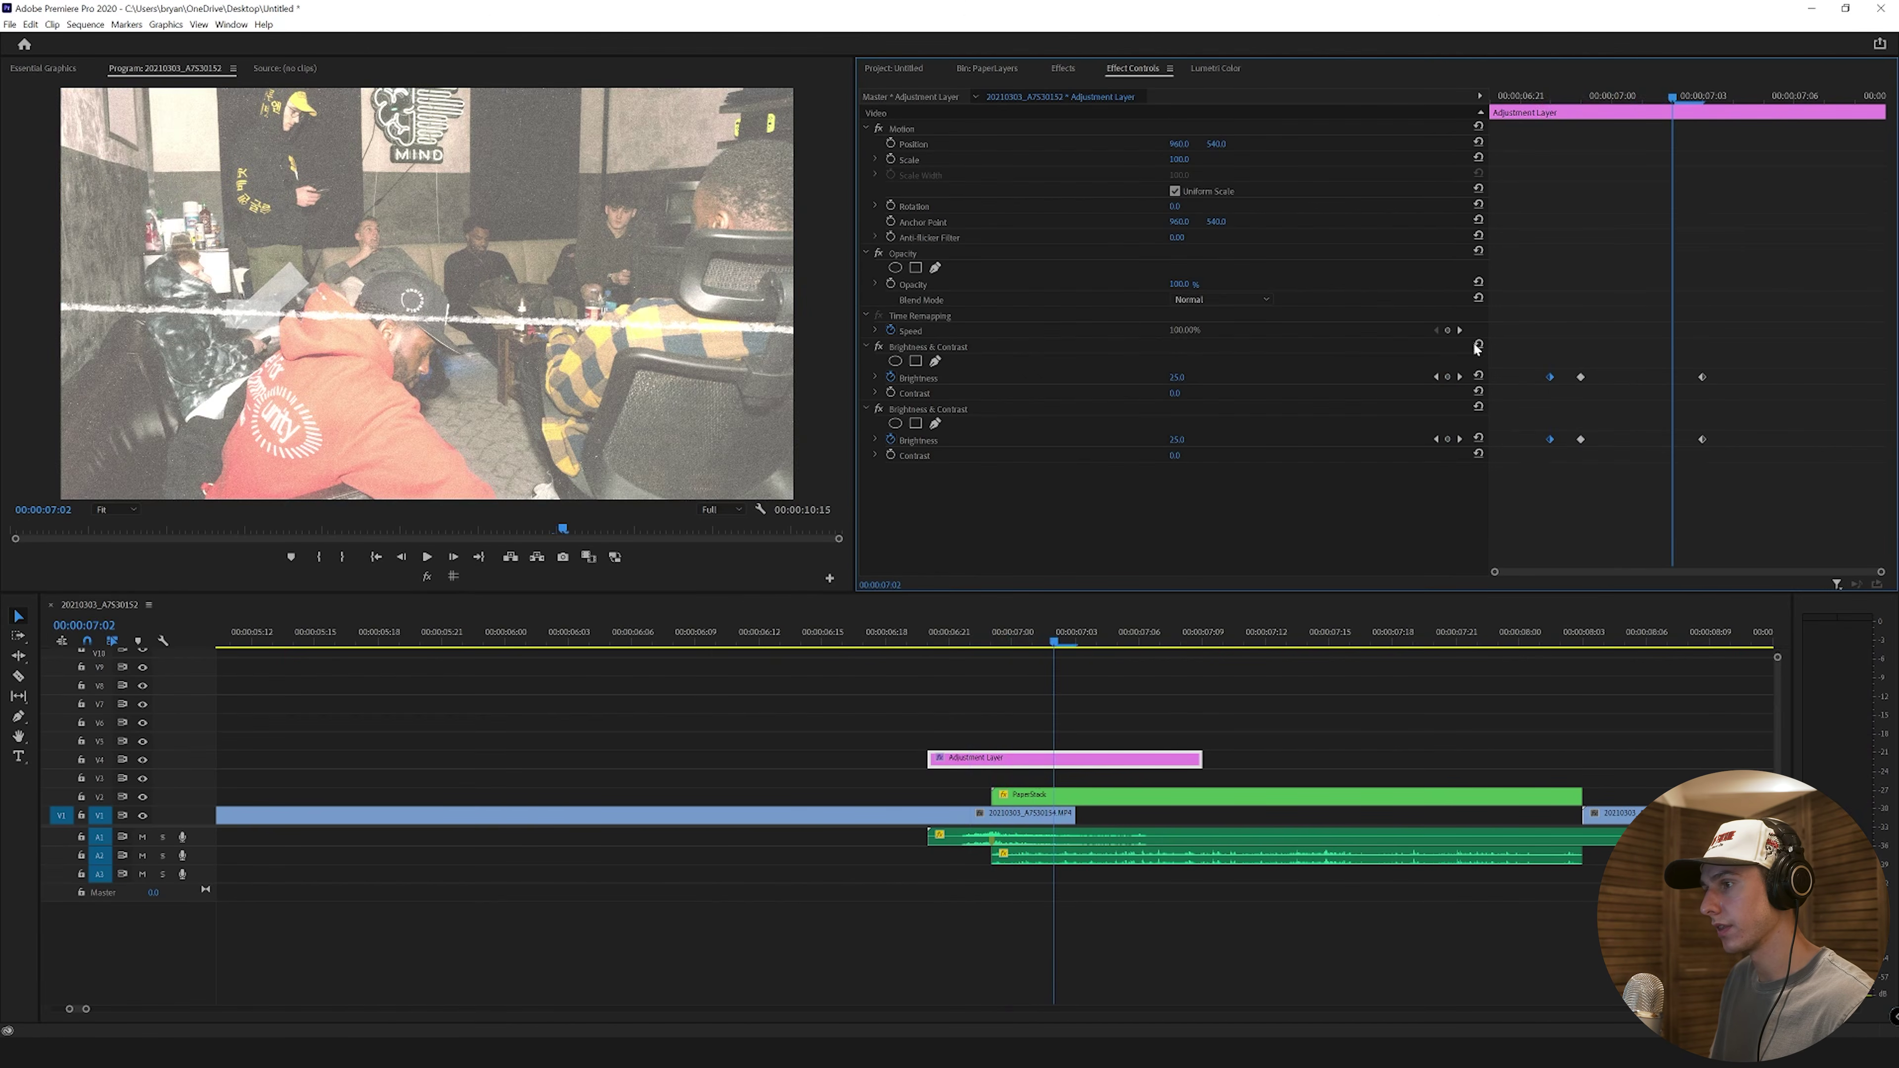
{"action": "left_click", "coordinate": [778, 633]}
{"action": "key", "text": "space"}
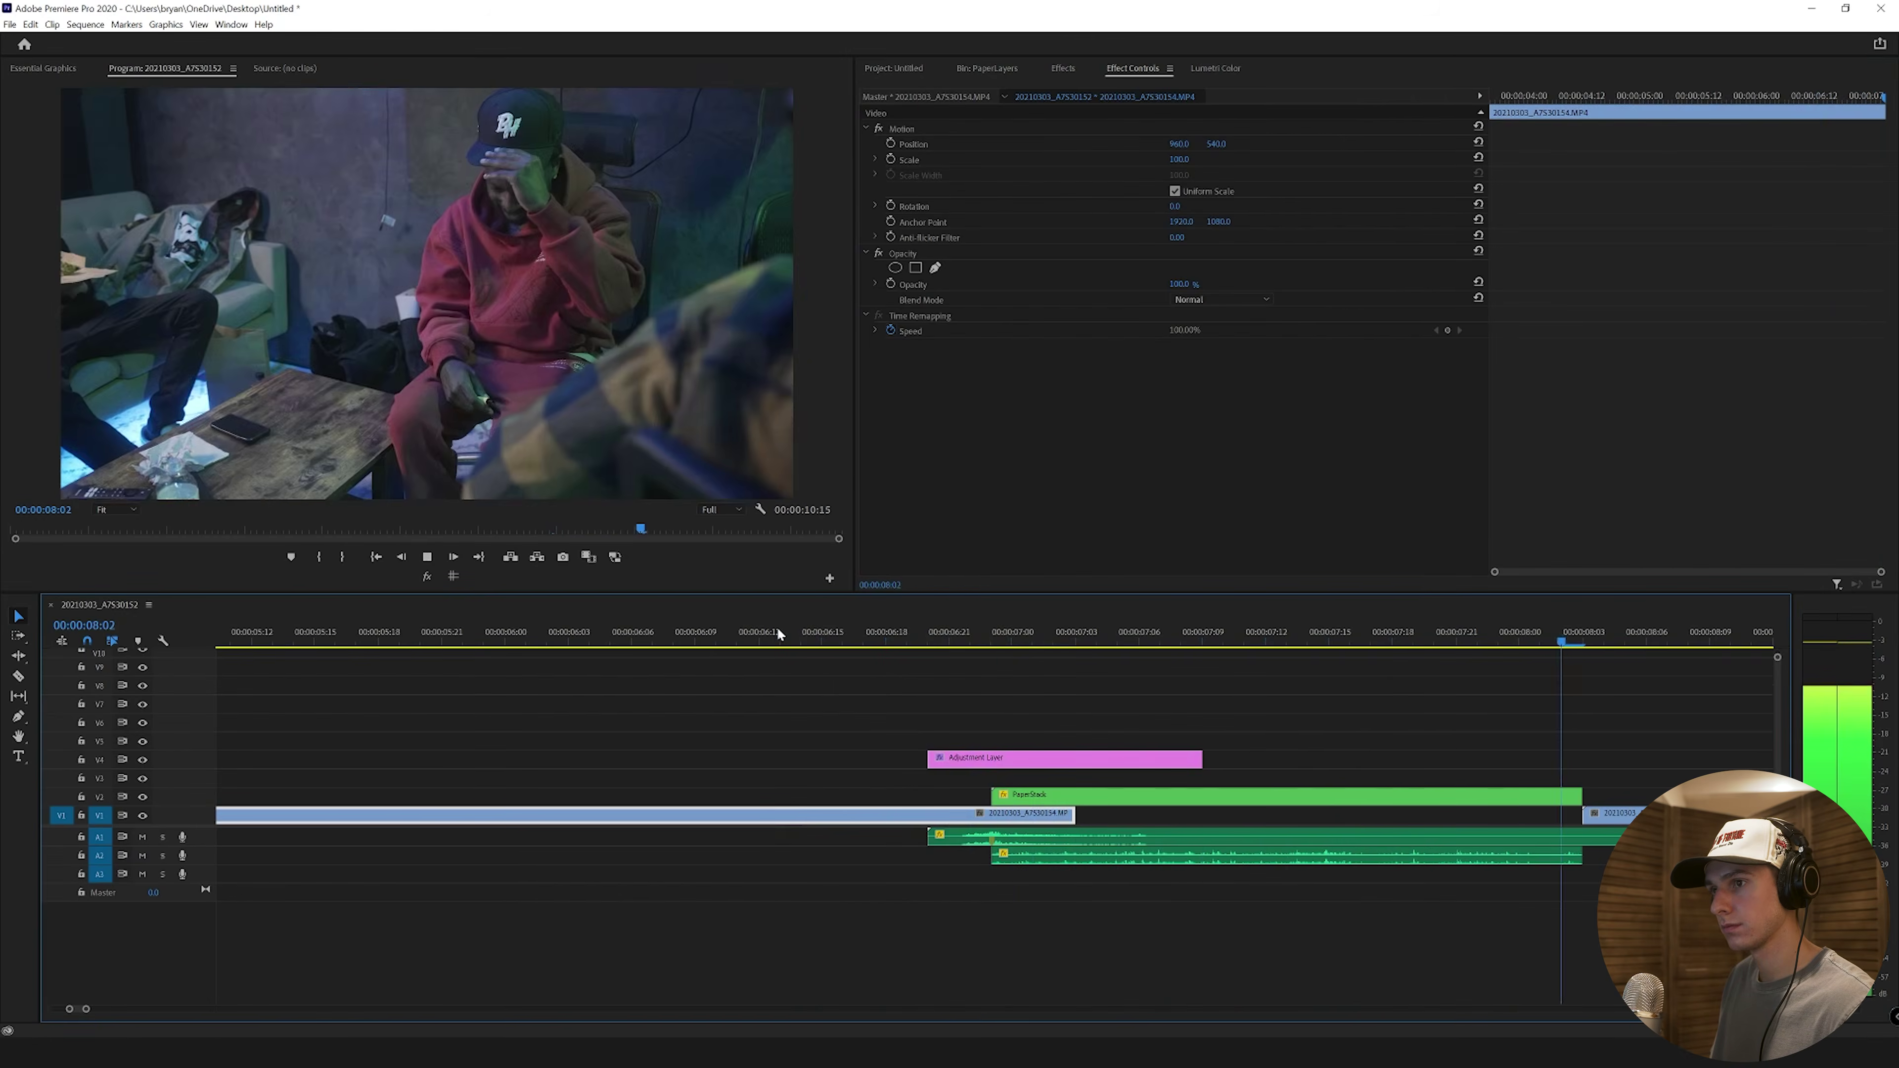
{"action": "left_click", "coordinate": [653, 632]}
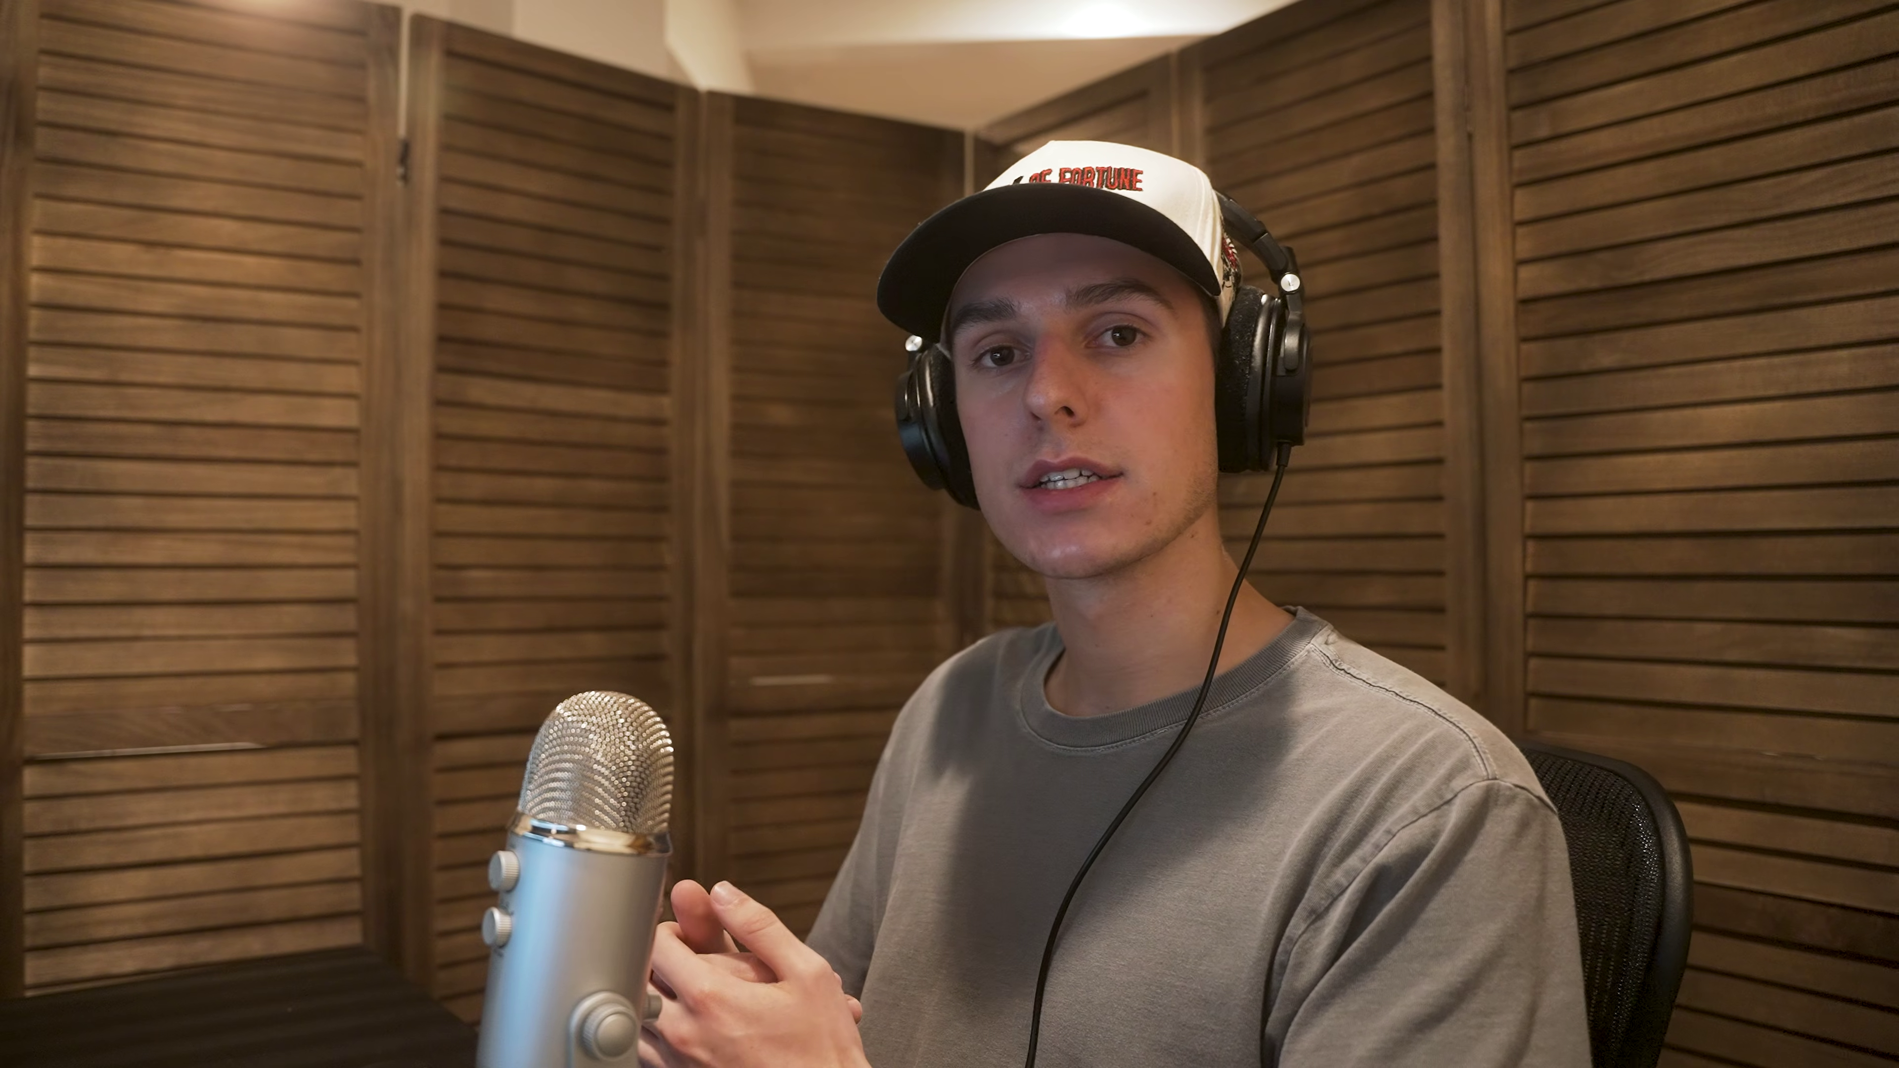